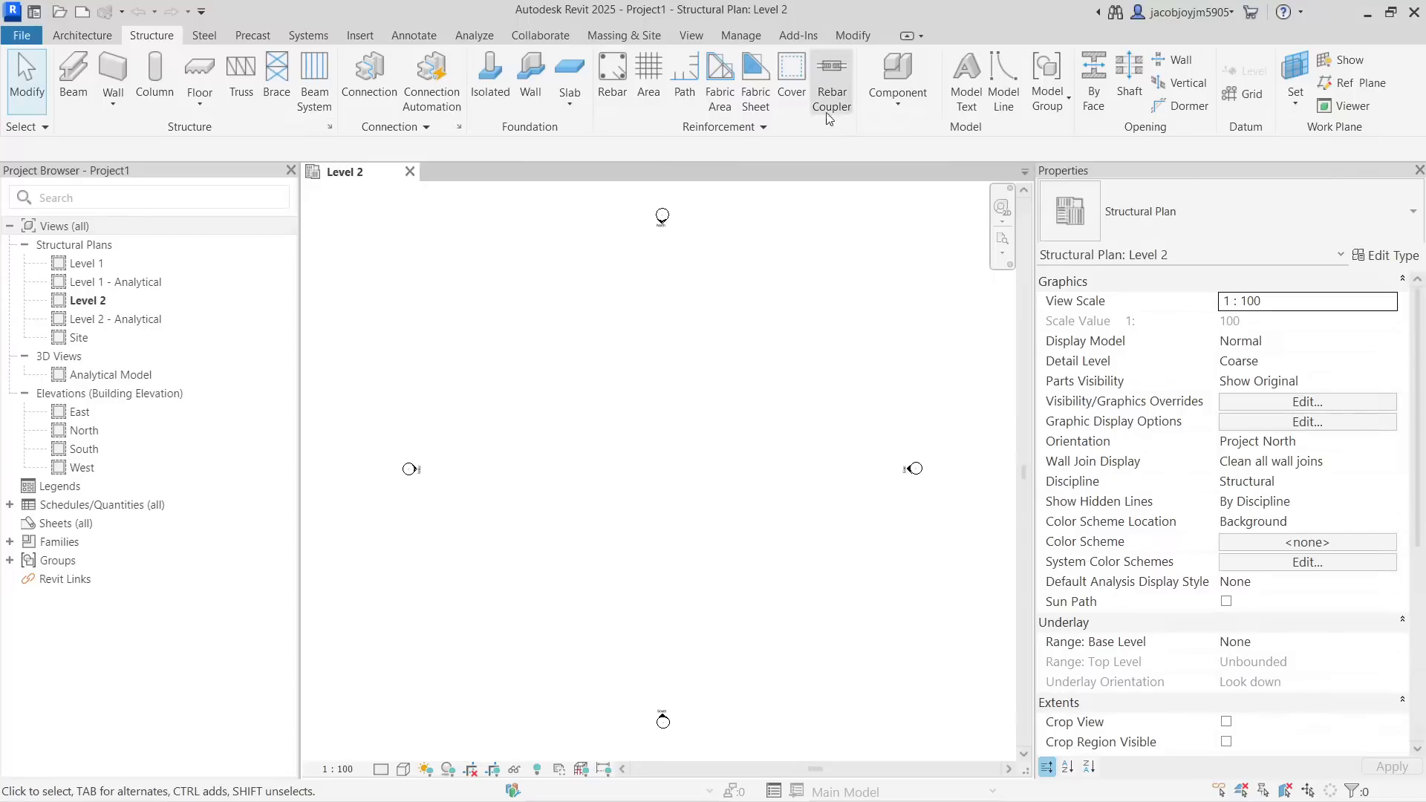
click(898, 108)
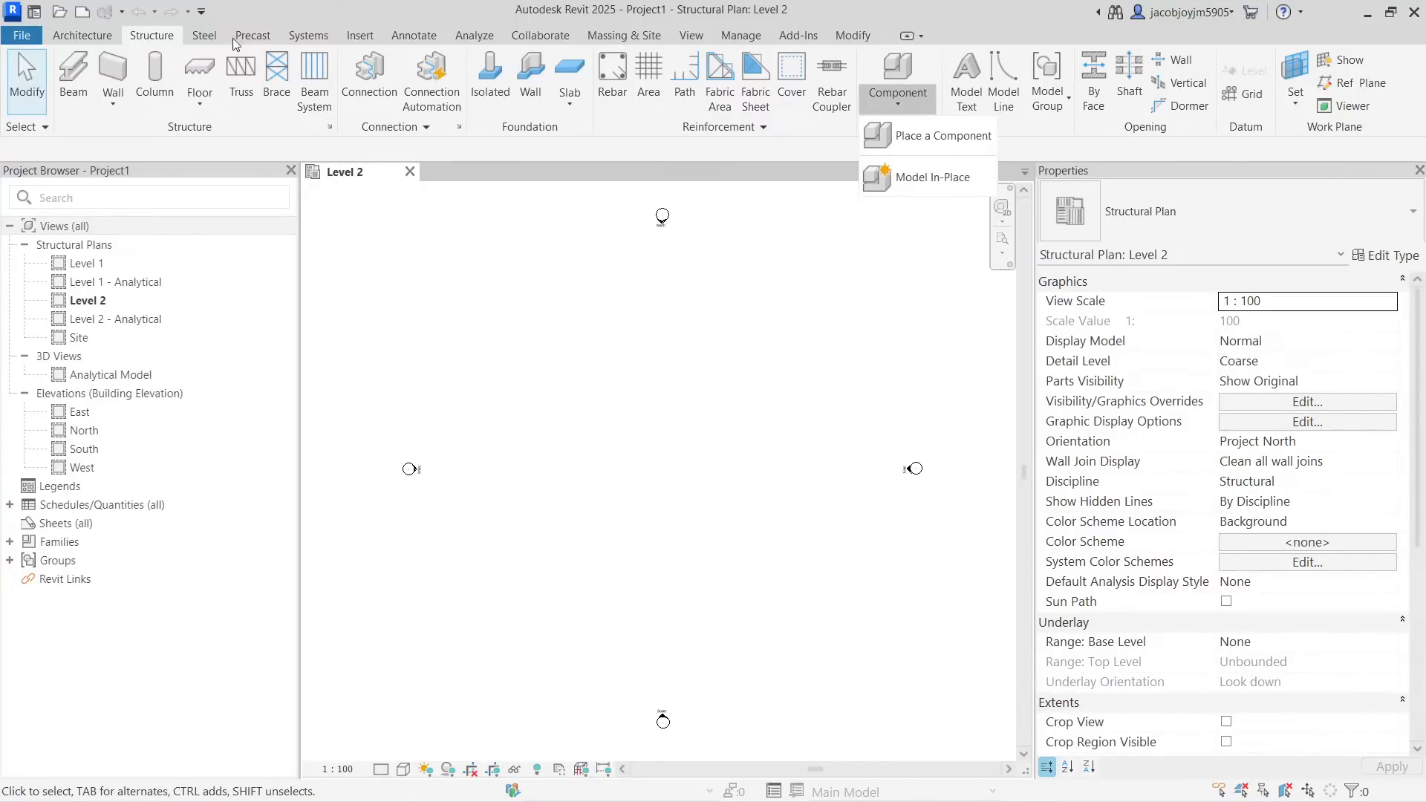
click(311, 37)
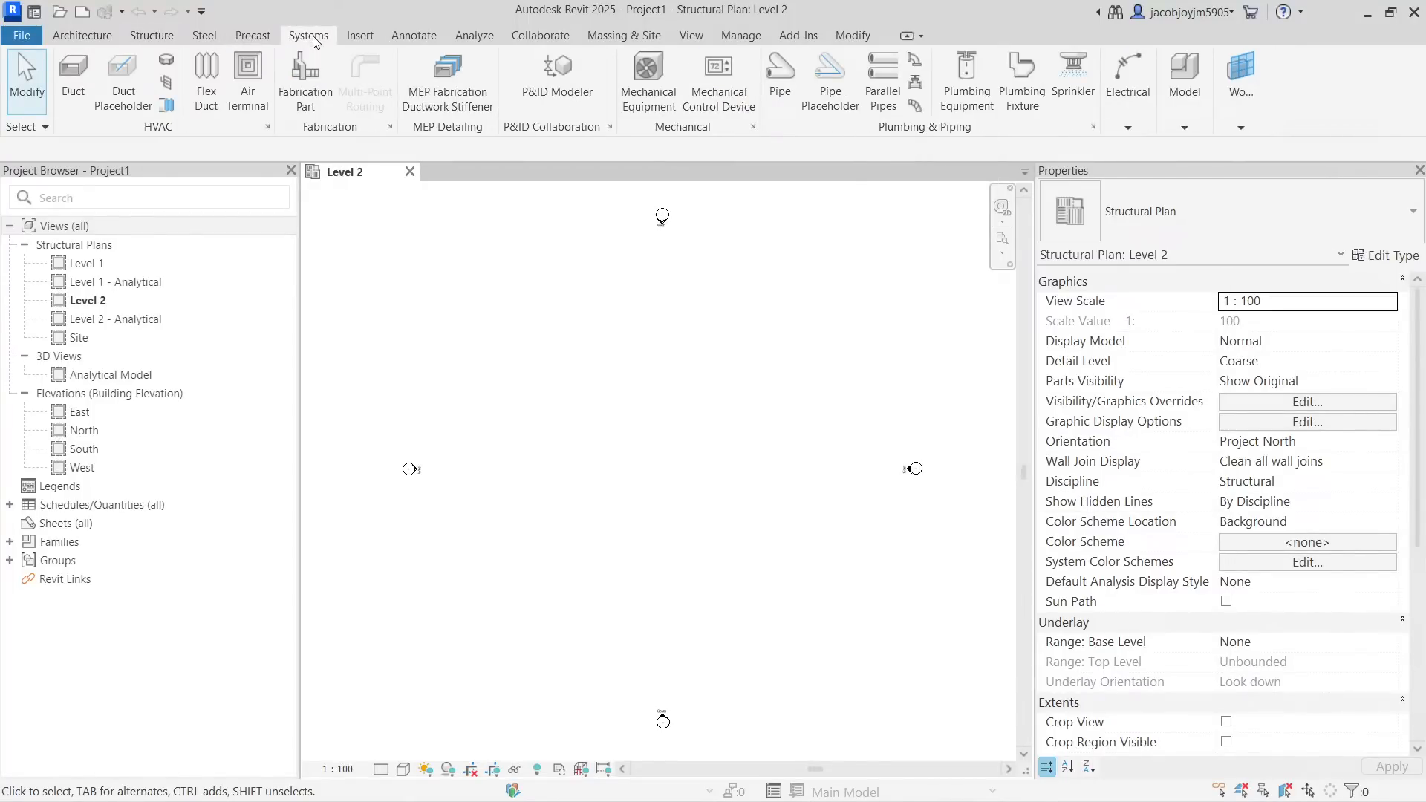
click(1185, 126)
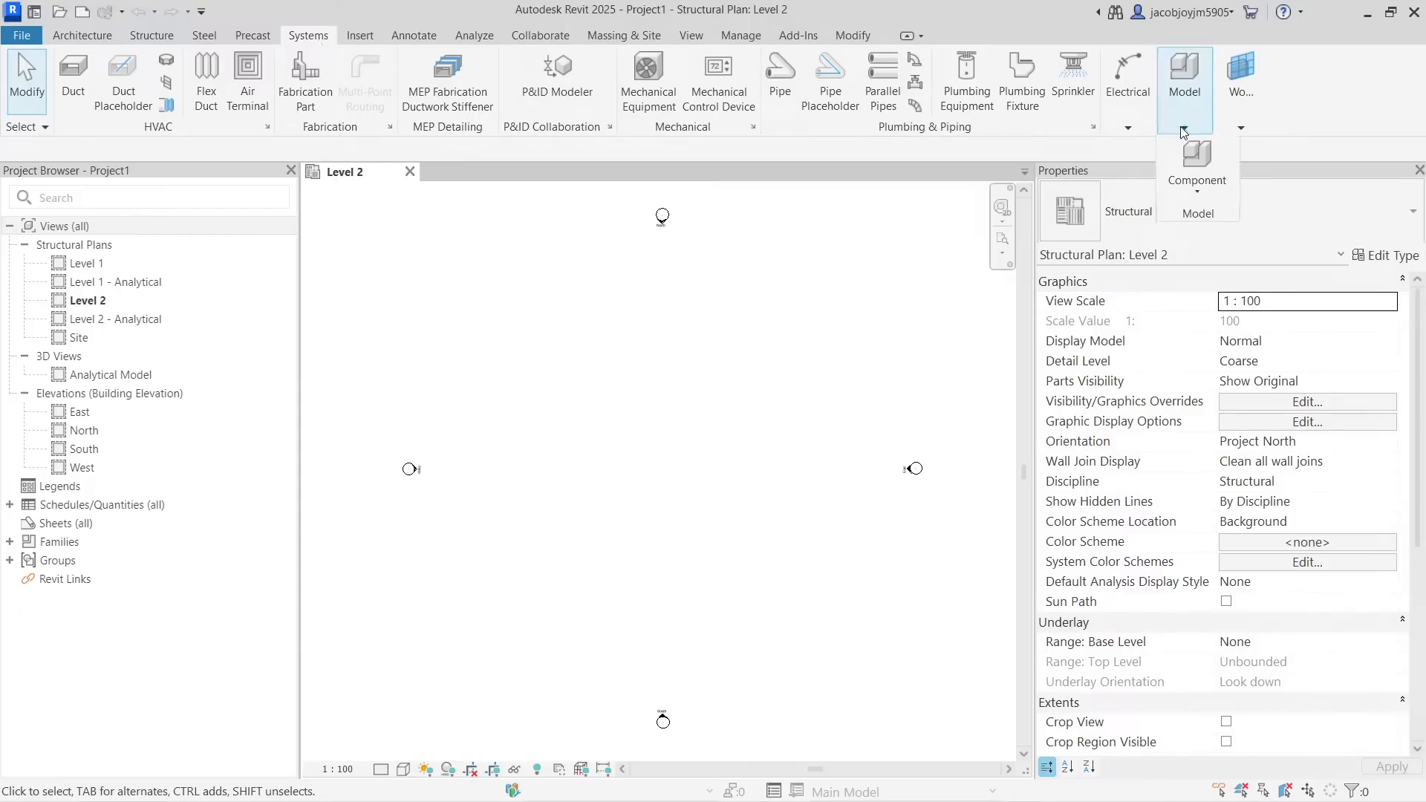
click(1193, 195)
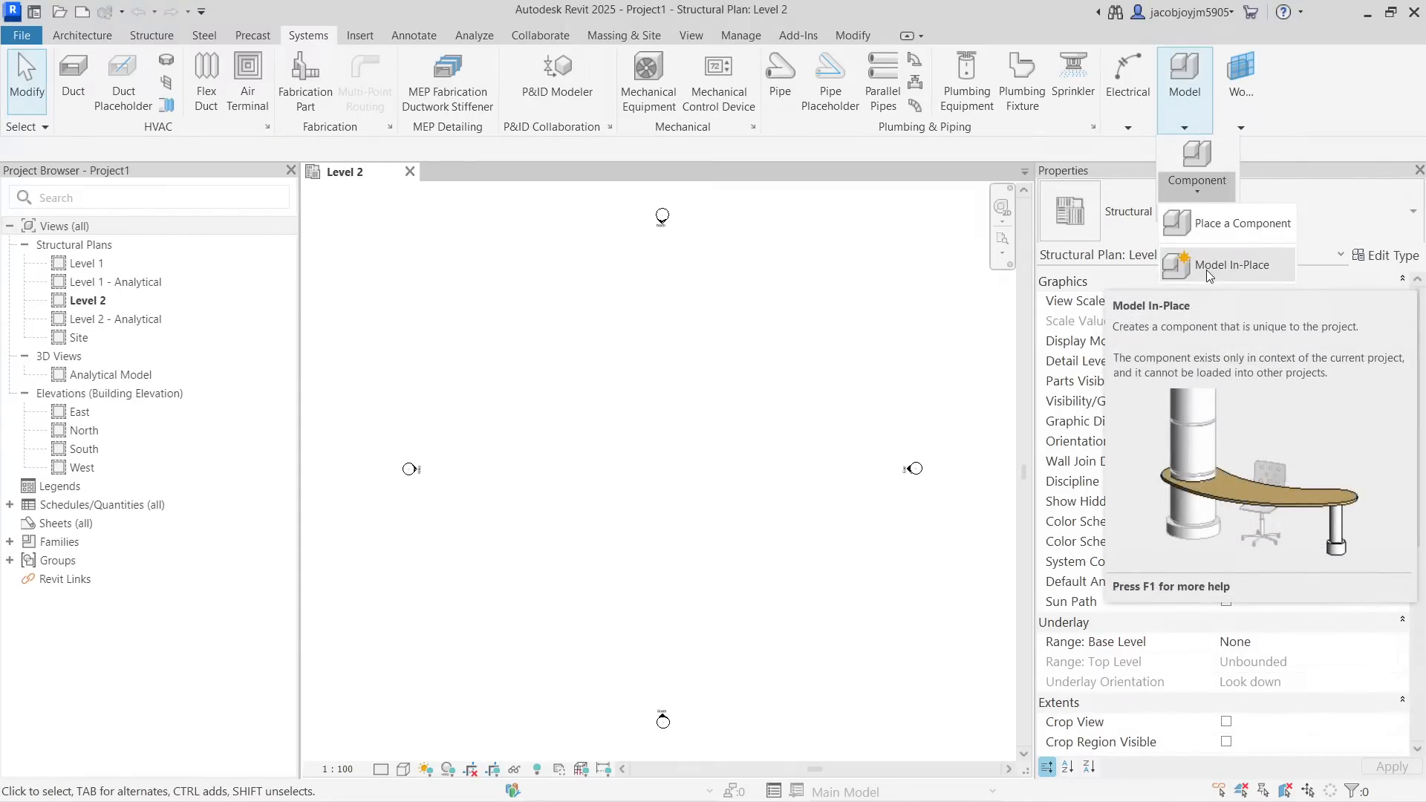
Start placing an architectural component and check which family types the project offers, without placing anything
click(82, 35)
click(219, 73)
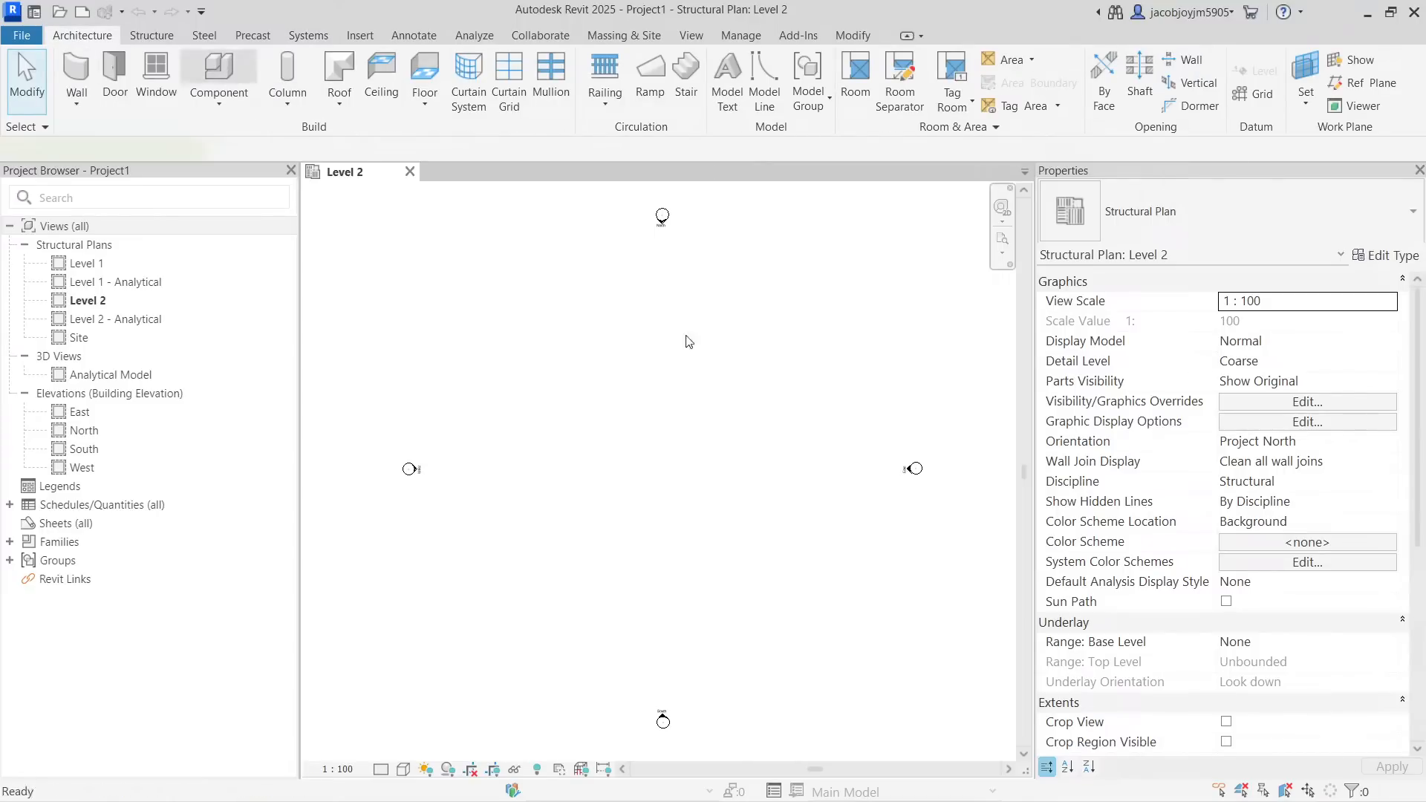
click(1241, 220)
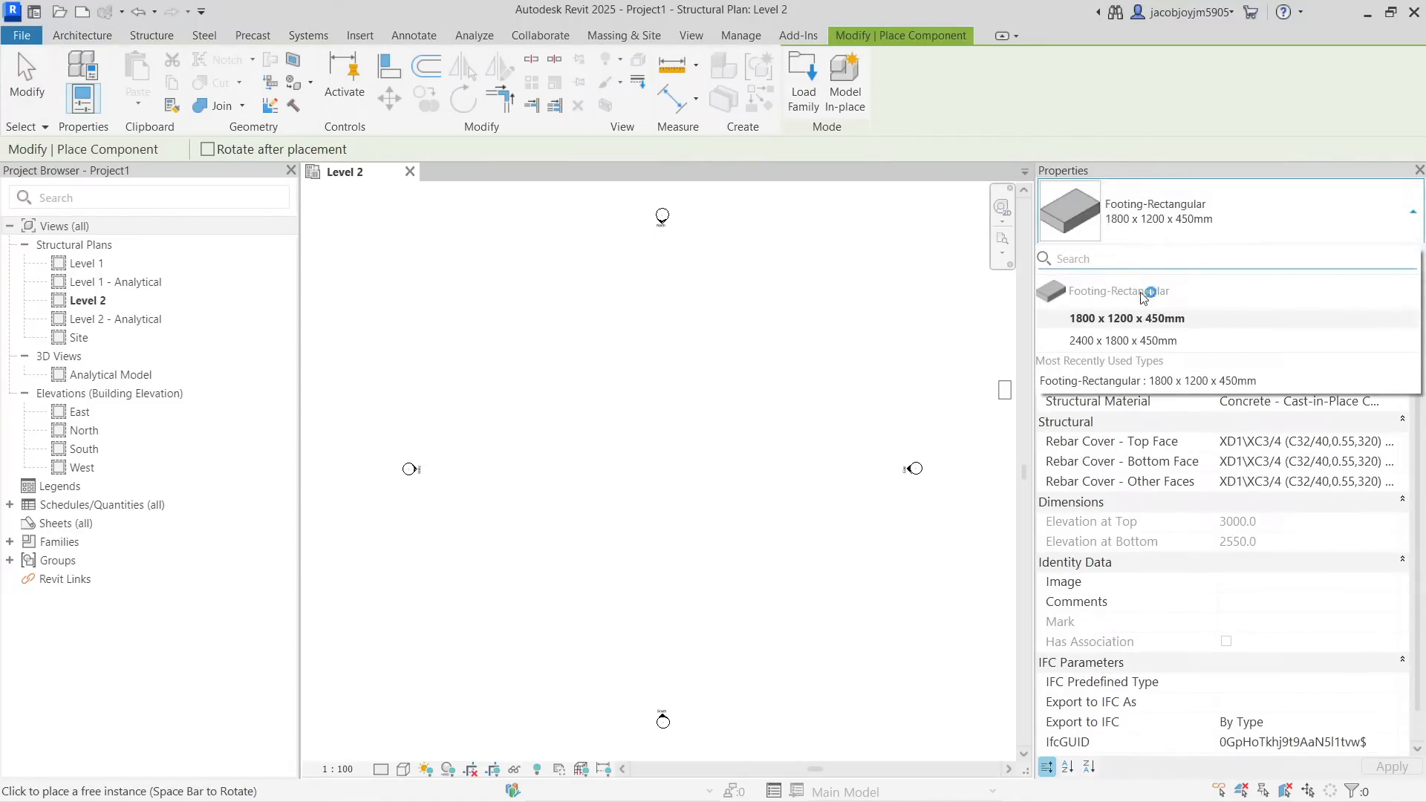
key(Escape)
key(Escape)
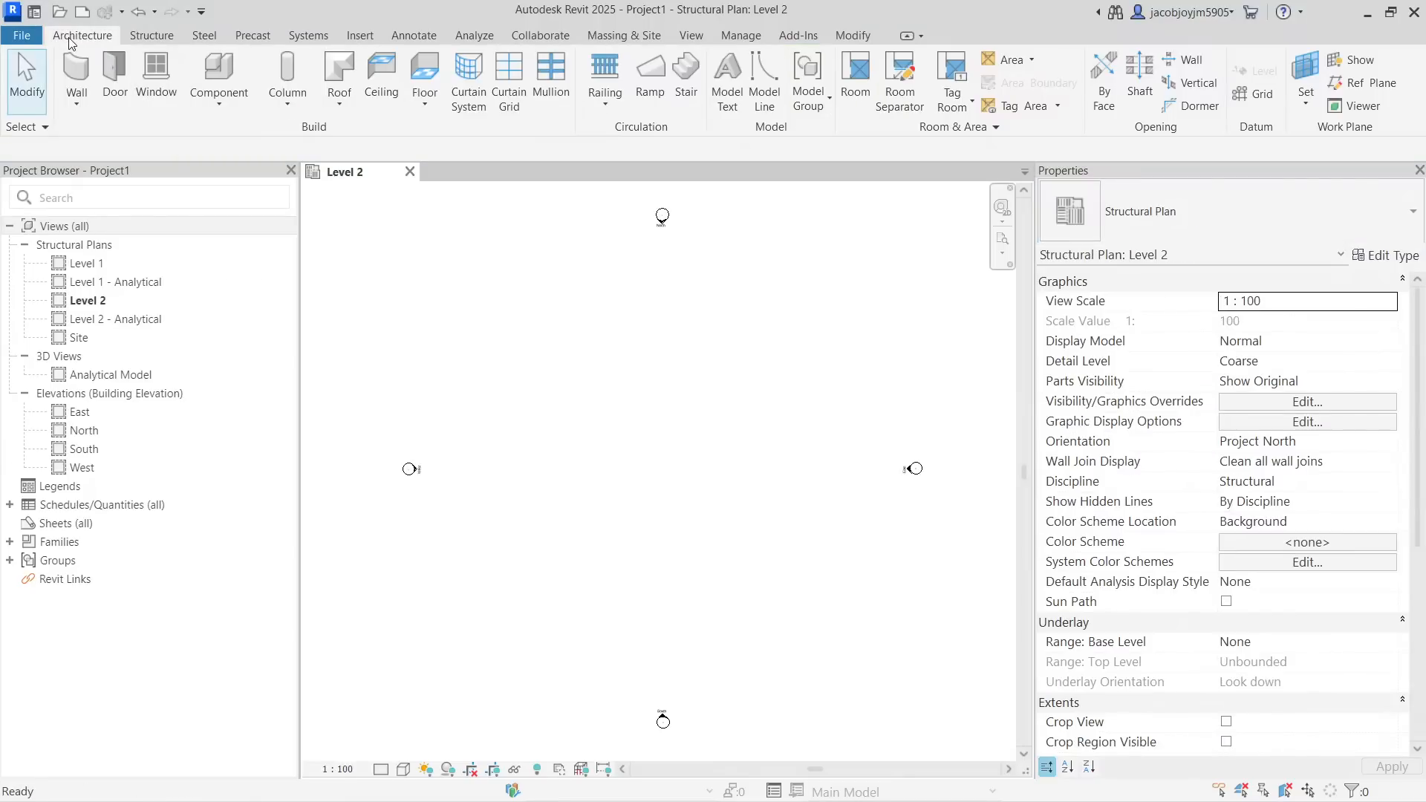
click(232, 111)
click(281, 135)
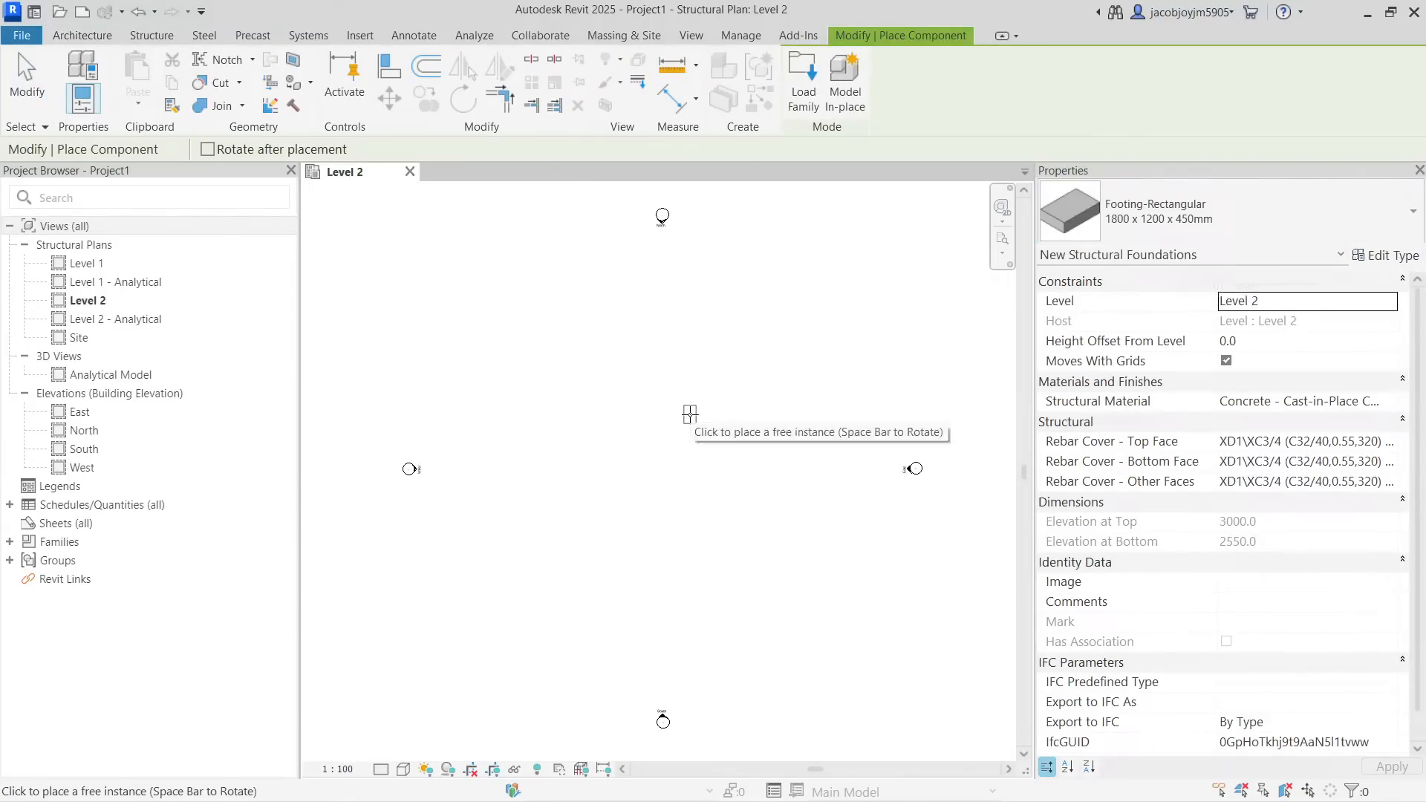
key(Escape)
key(Escape)
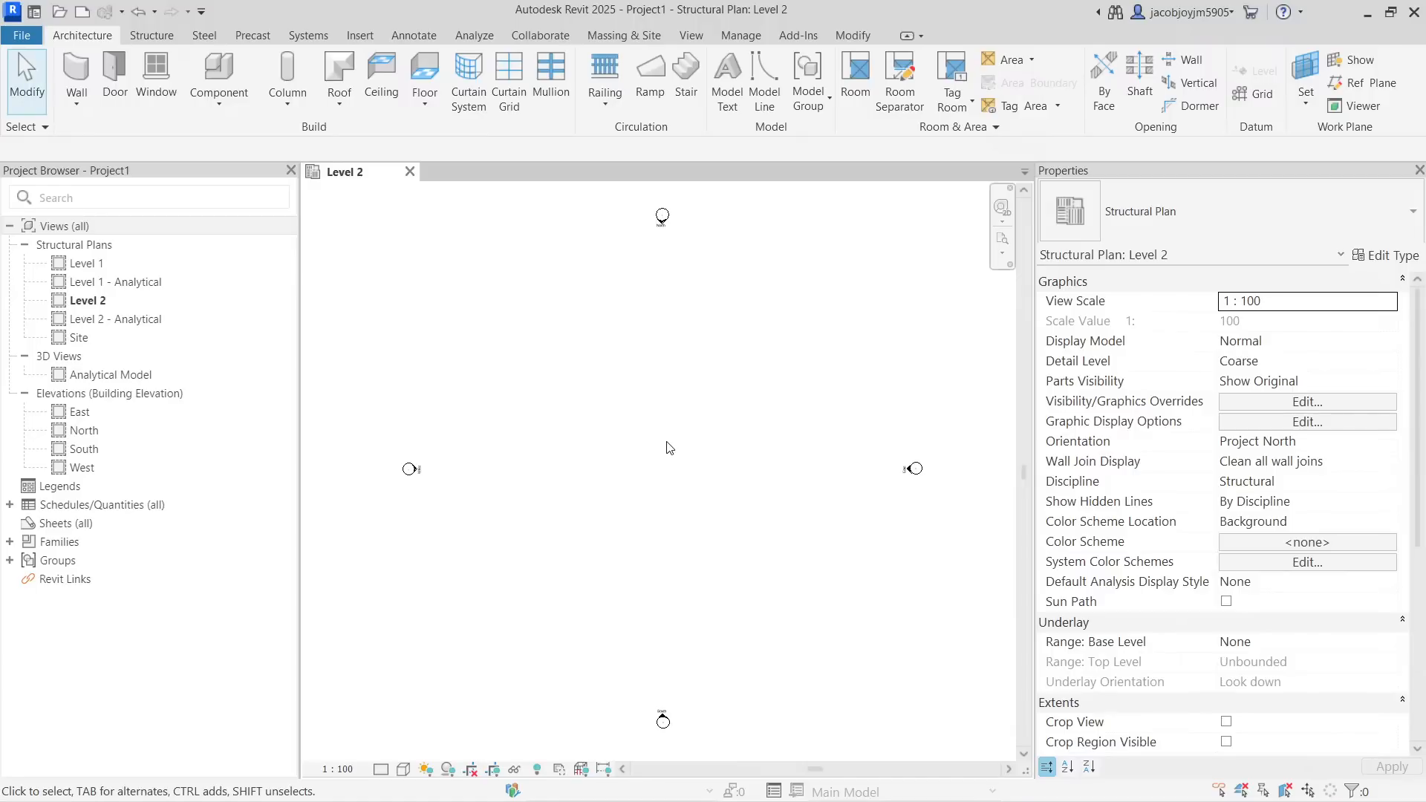
Load the M_Desk family from the Furniture/Tables folder of the US library into the project
click(360, 37)
click(741, 77)
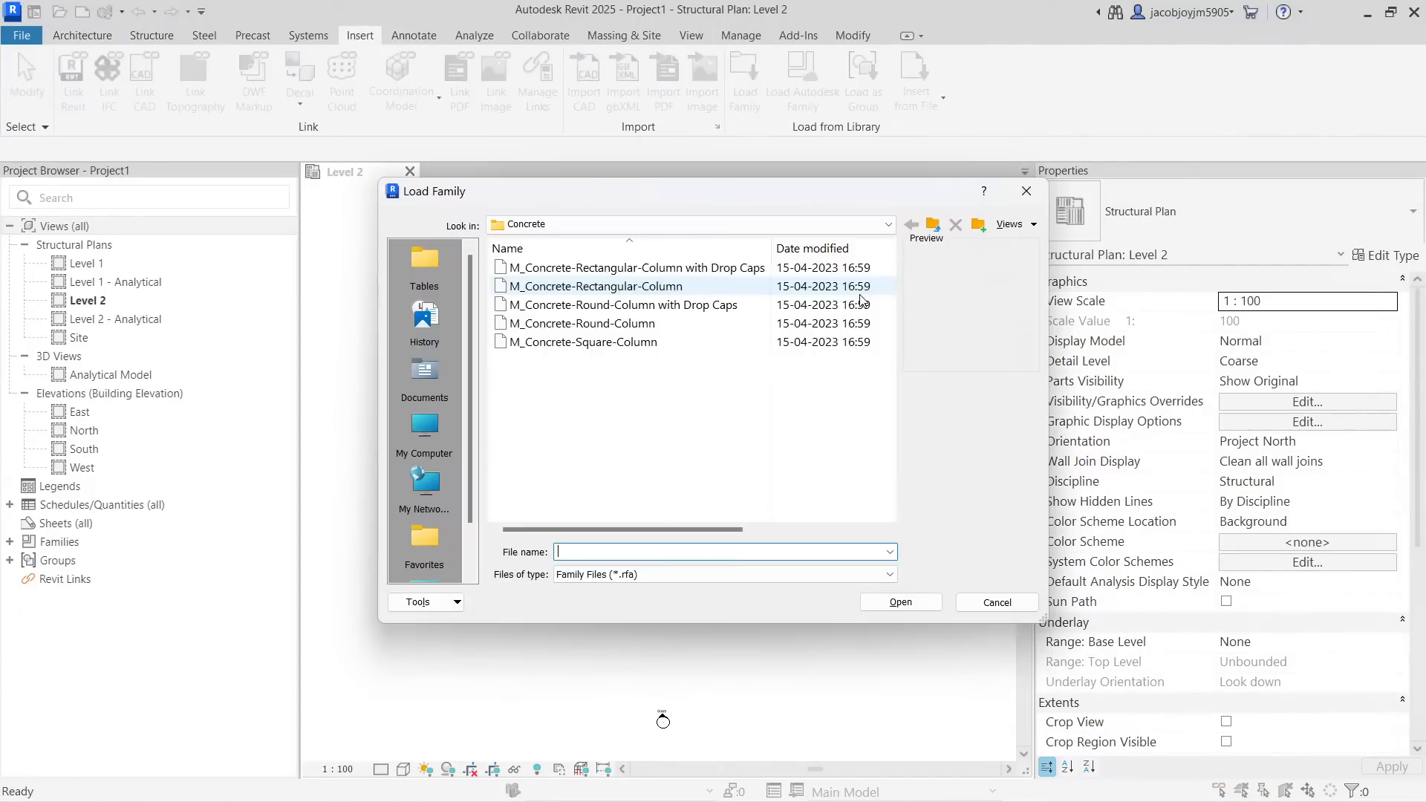
click(933, 225)
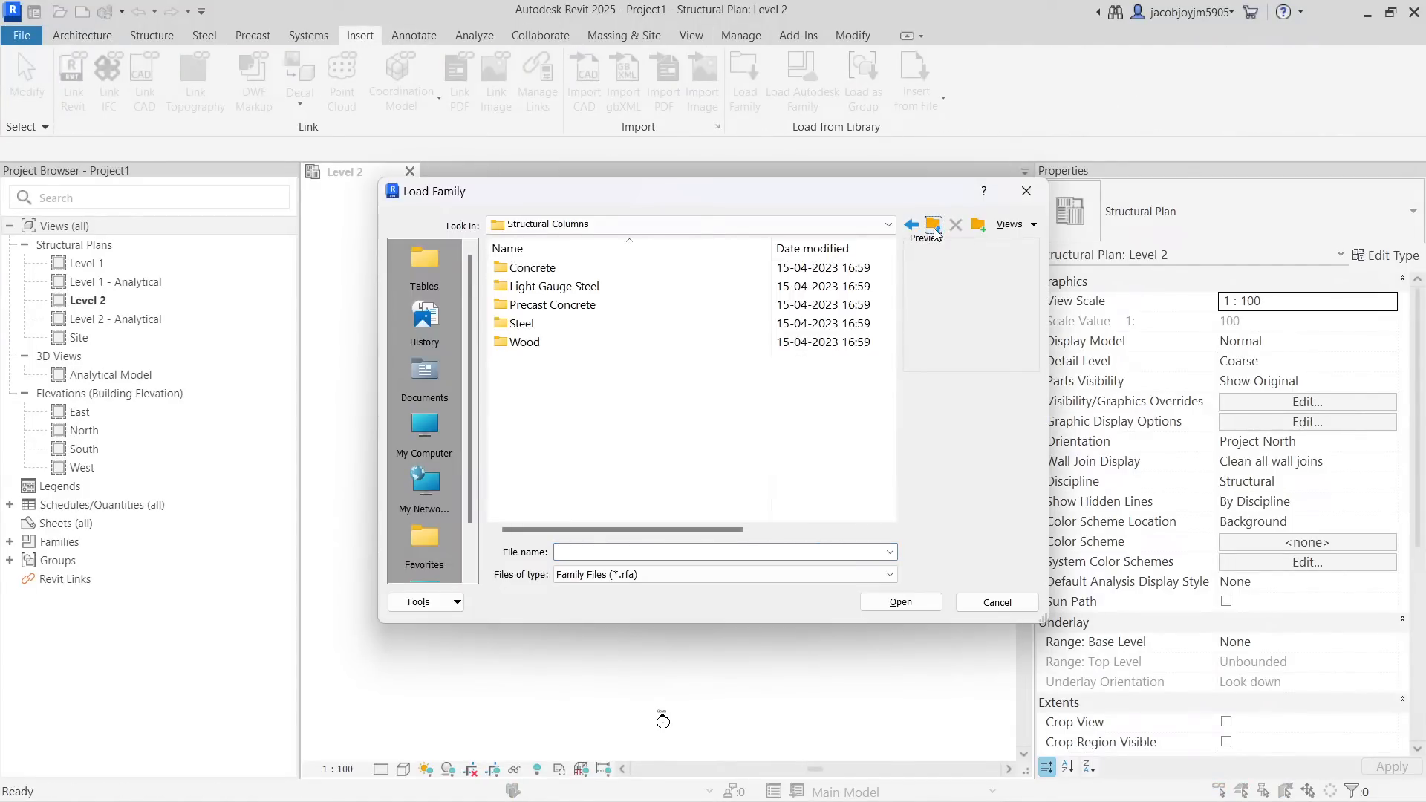
click(934, 226)
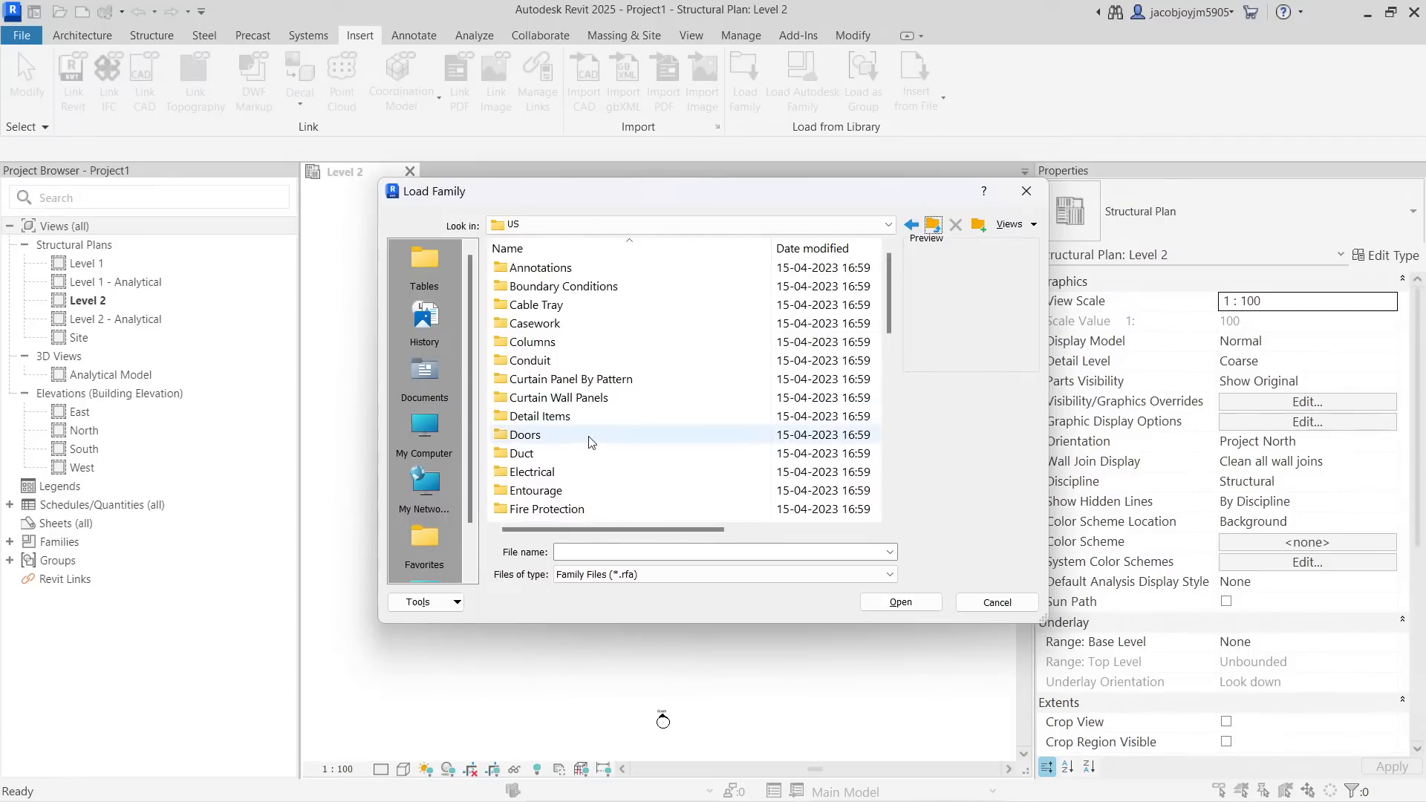
scroll(589, 443, down, 4)
click(574, 308)
double_click(574, 306)
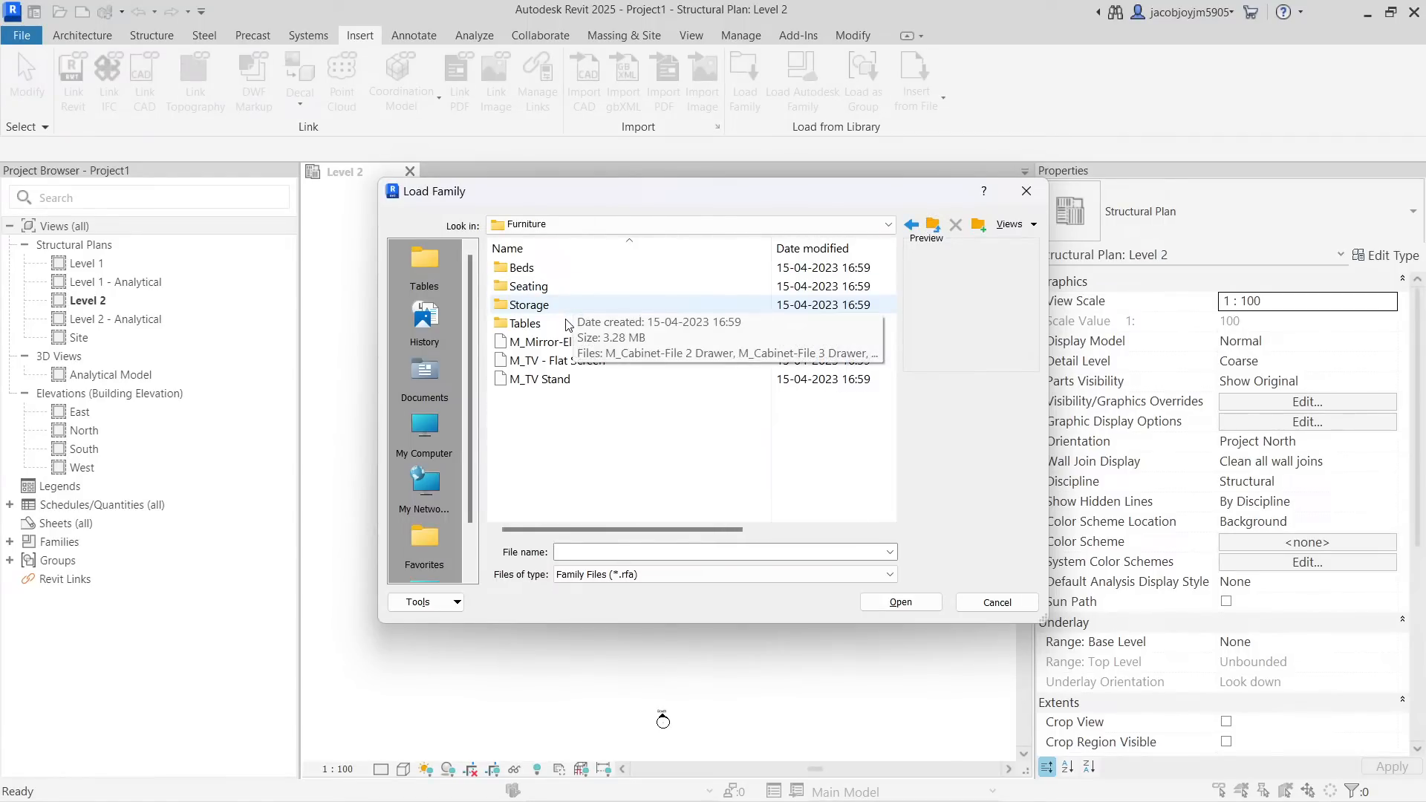
double_click(561, 325)
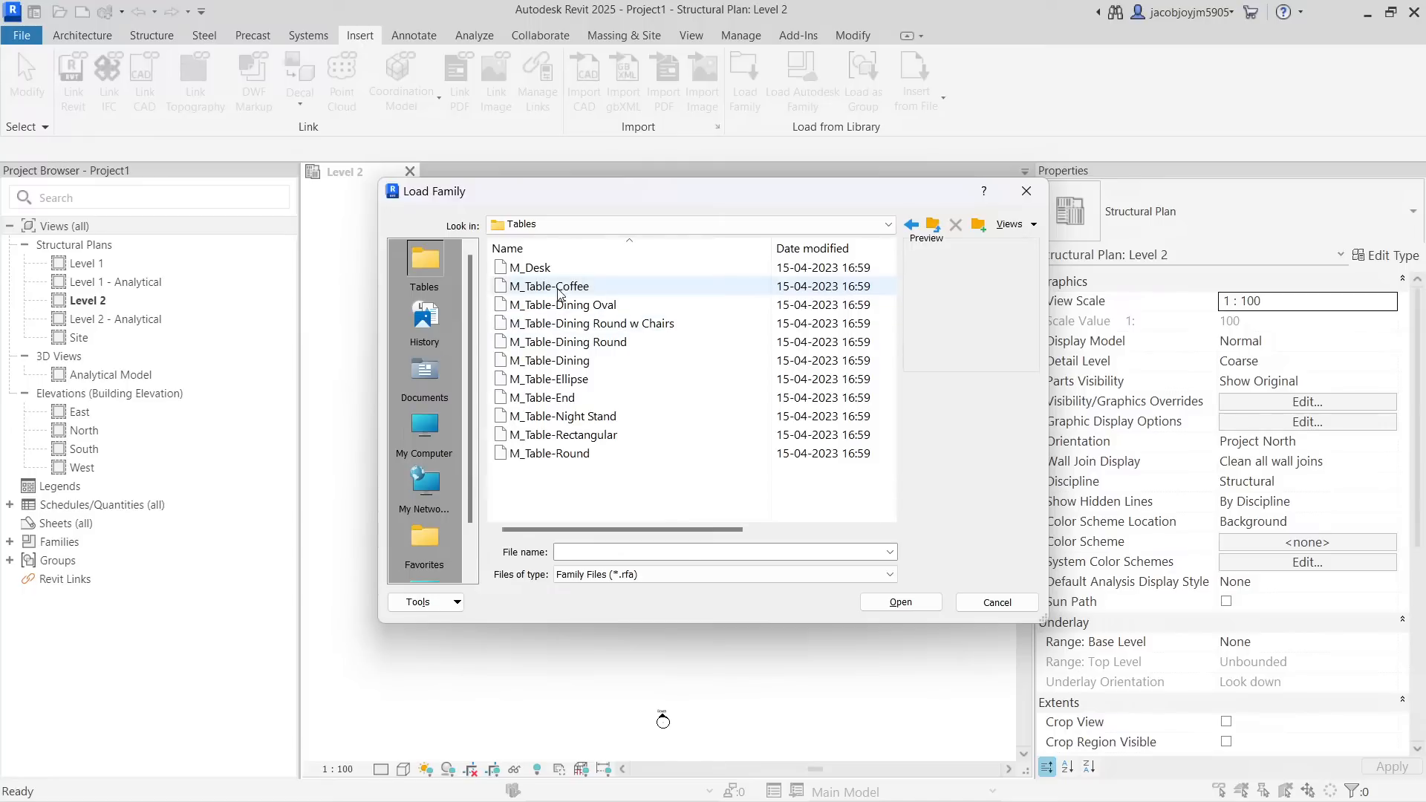
click(562, 269)
click(899, 602)
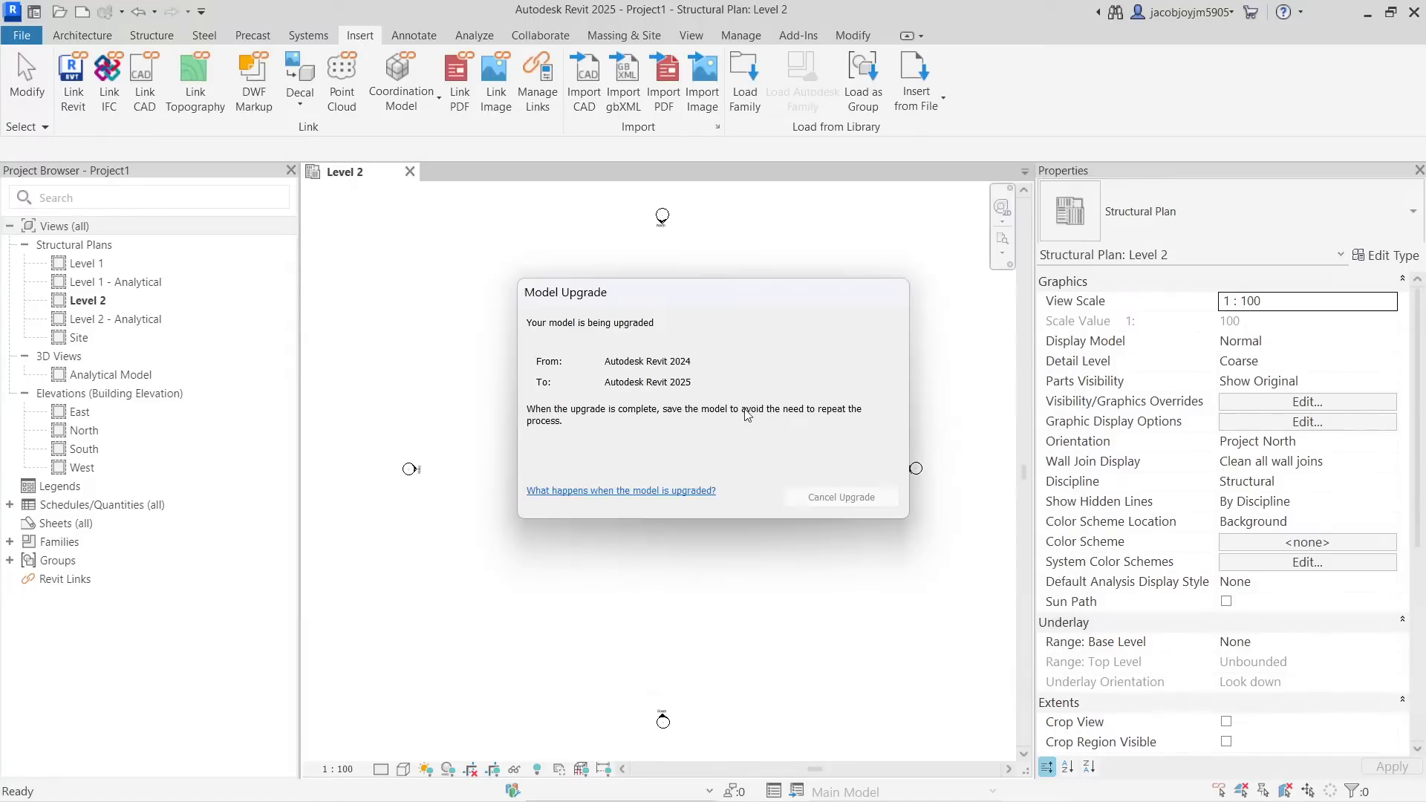
Place one M_Desk 1525 x 762mm component near the middle of the Level 2 plan and end the placement
click(81, 35)
click(239, 107)
click(265, 154)
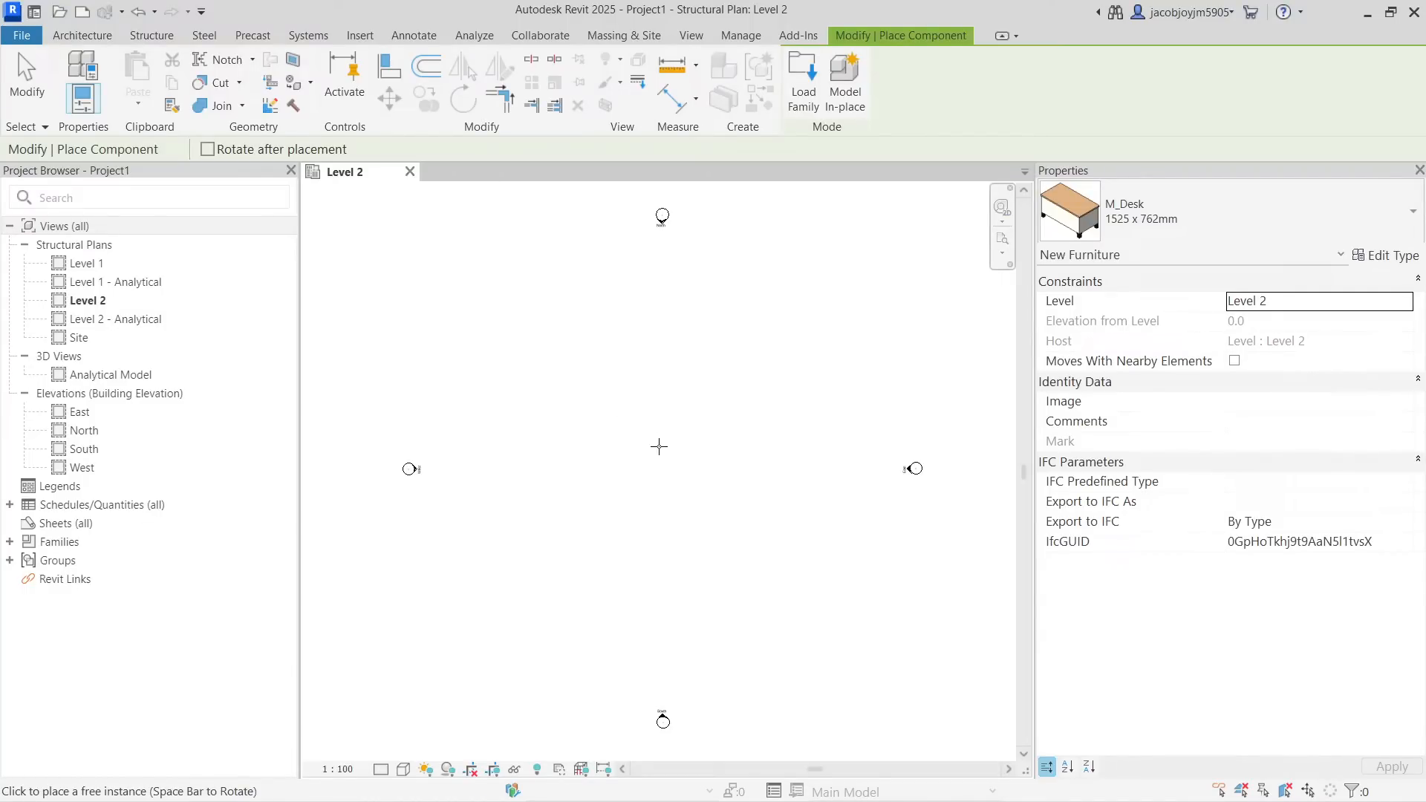
click(659, 446)
drag(1166, 722, 591, 425)
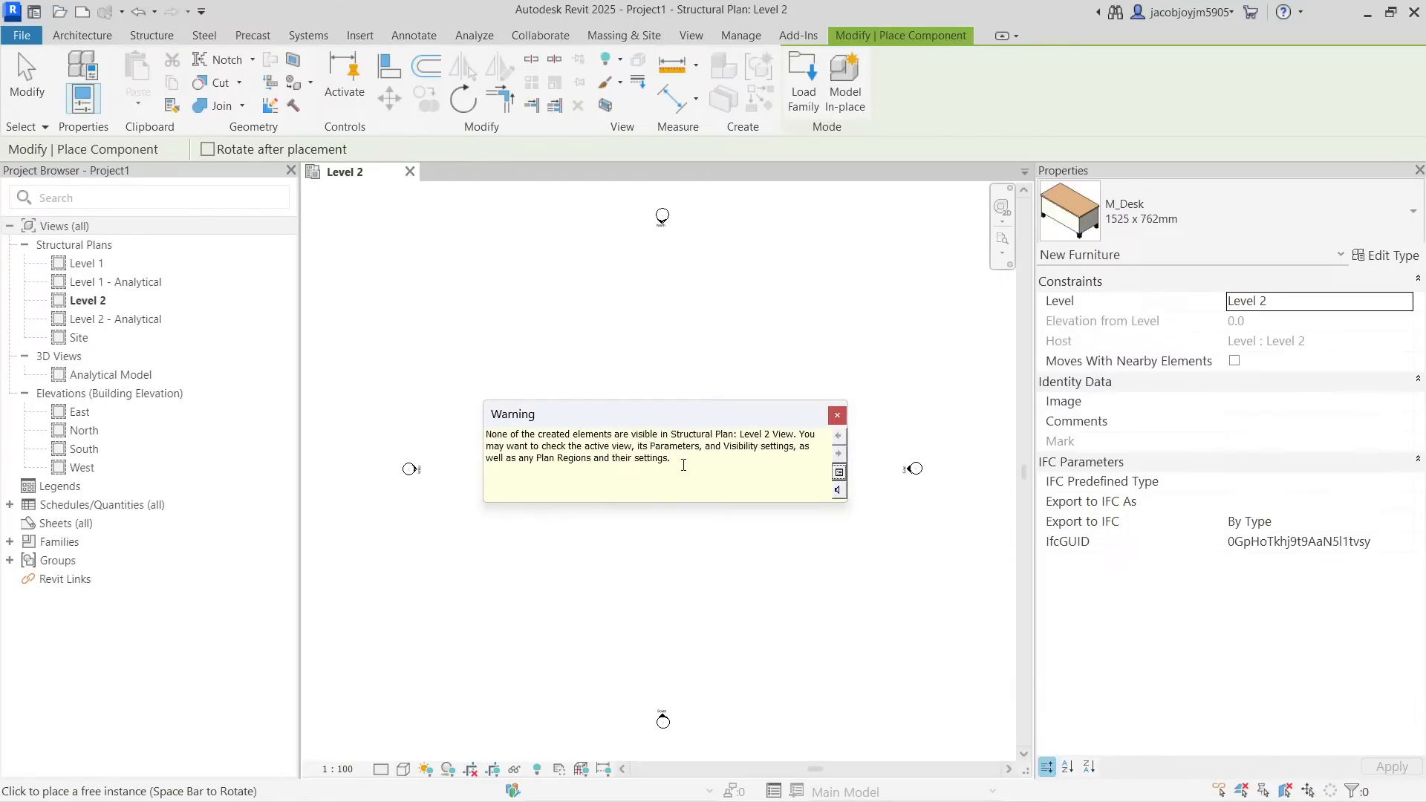
drag(673, 458, 465, 425)
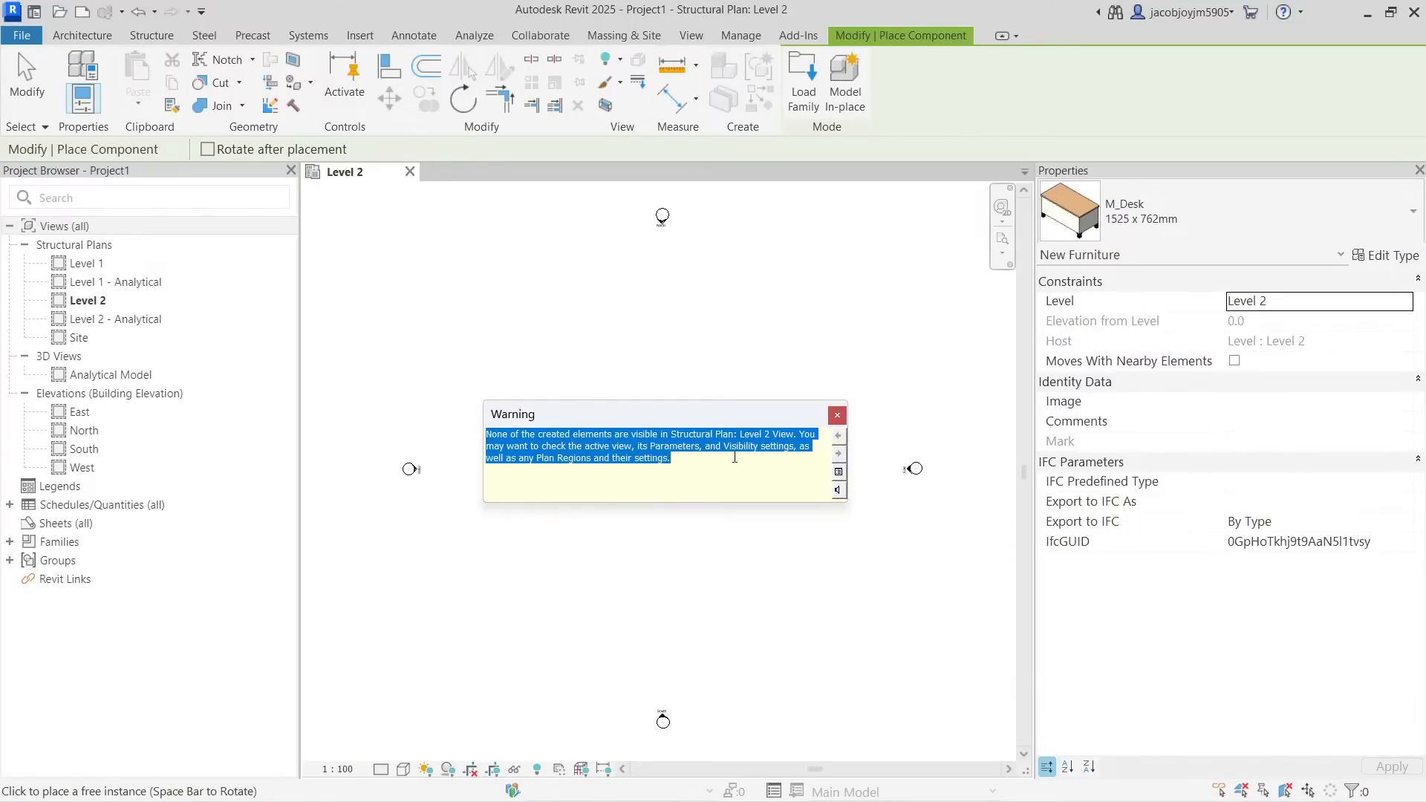
click(838, 420)
key(Escape)
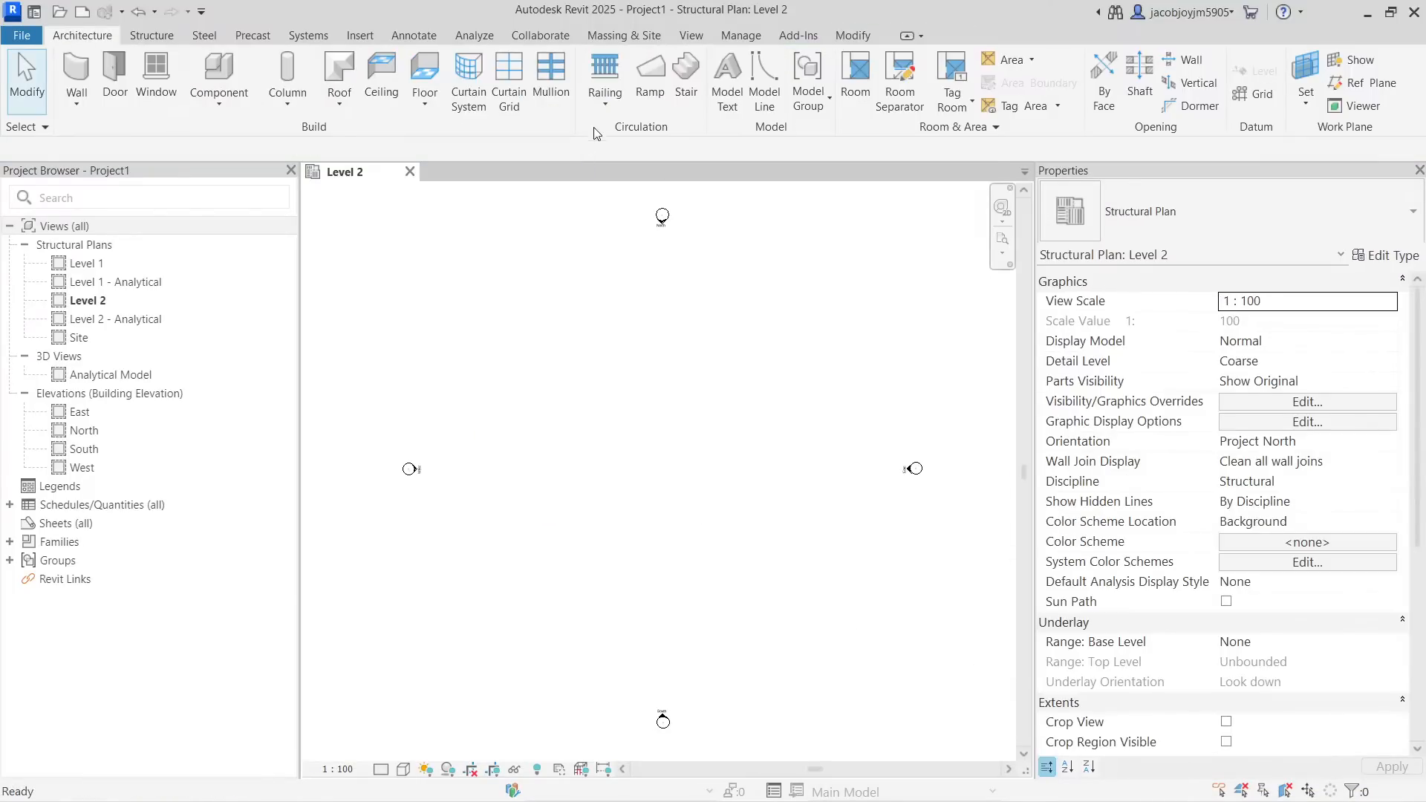
Open the default 3D view and window-select its contents to check for the placed desk
click(687, 42)
click(590, 66)
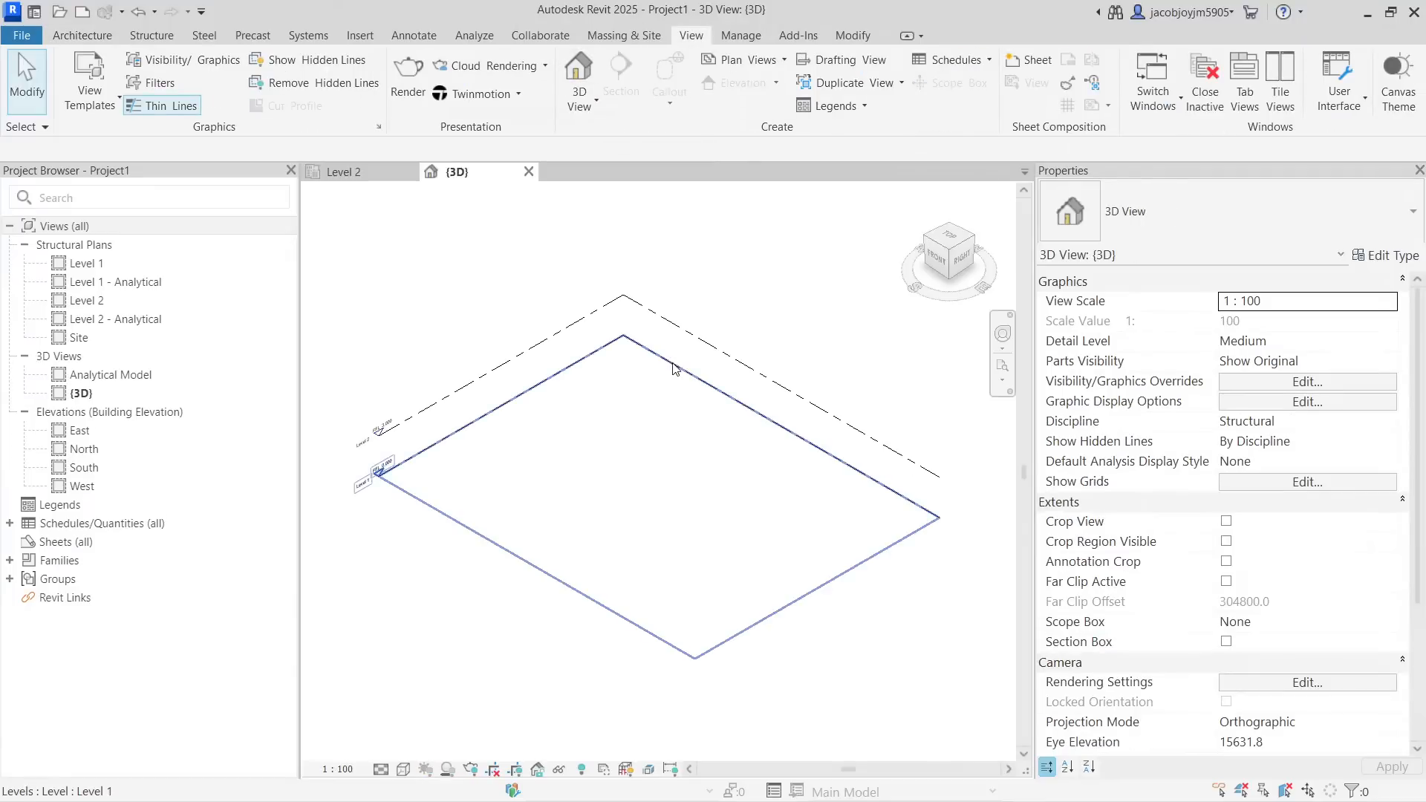
key(z)
key(f)
drag(728, 258, 508, 627)
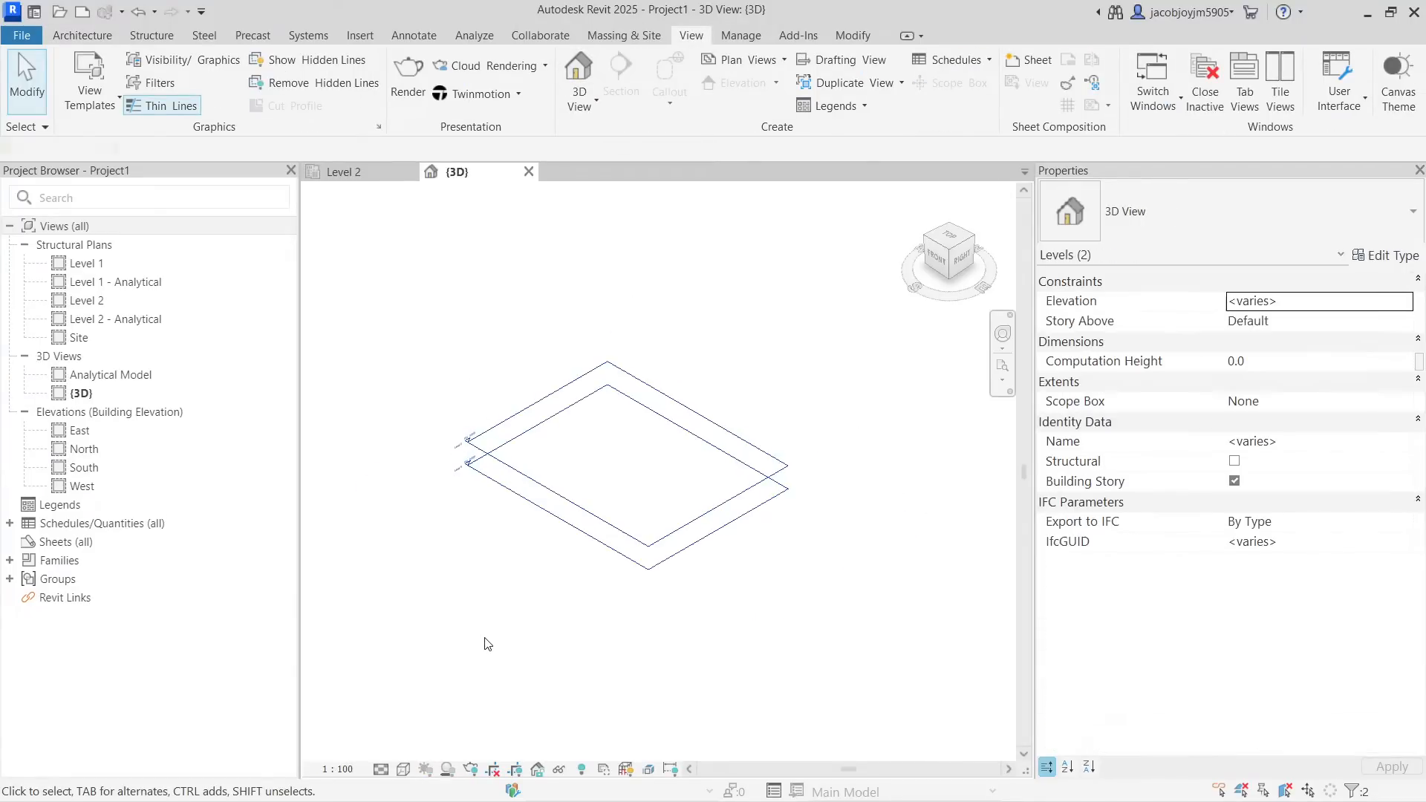
click(486, 643)
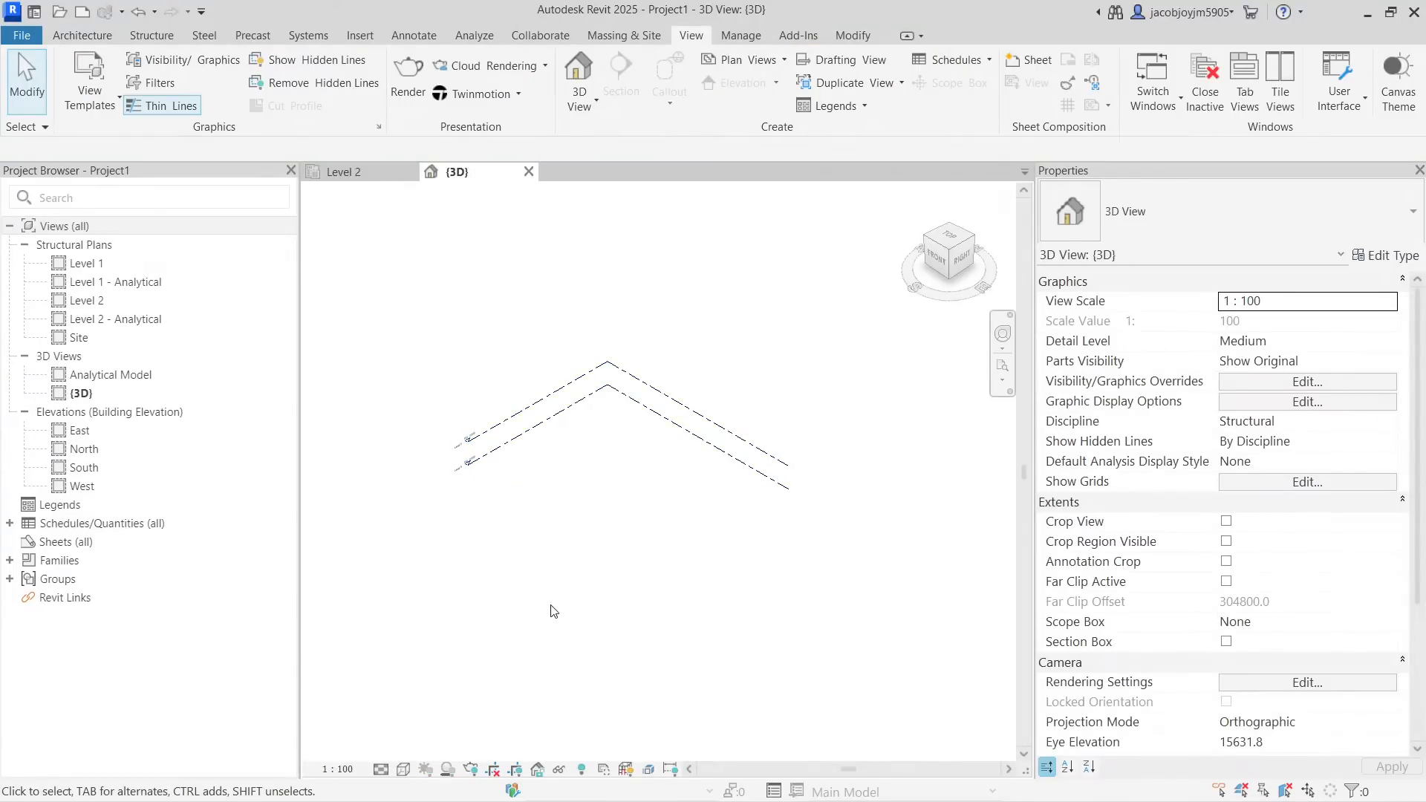
Set the 3D view's discipline to Architectural and its detail level to Fine
click(1333, 420)
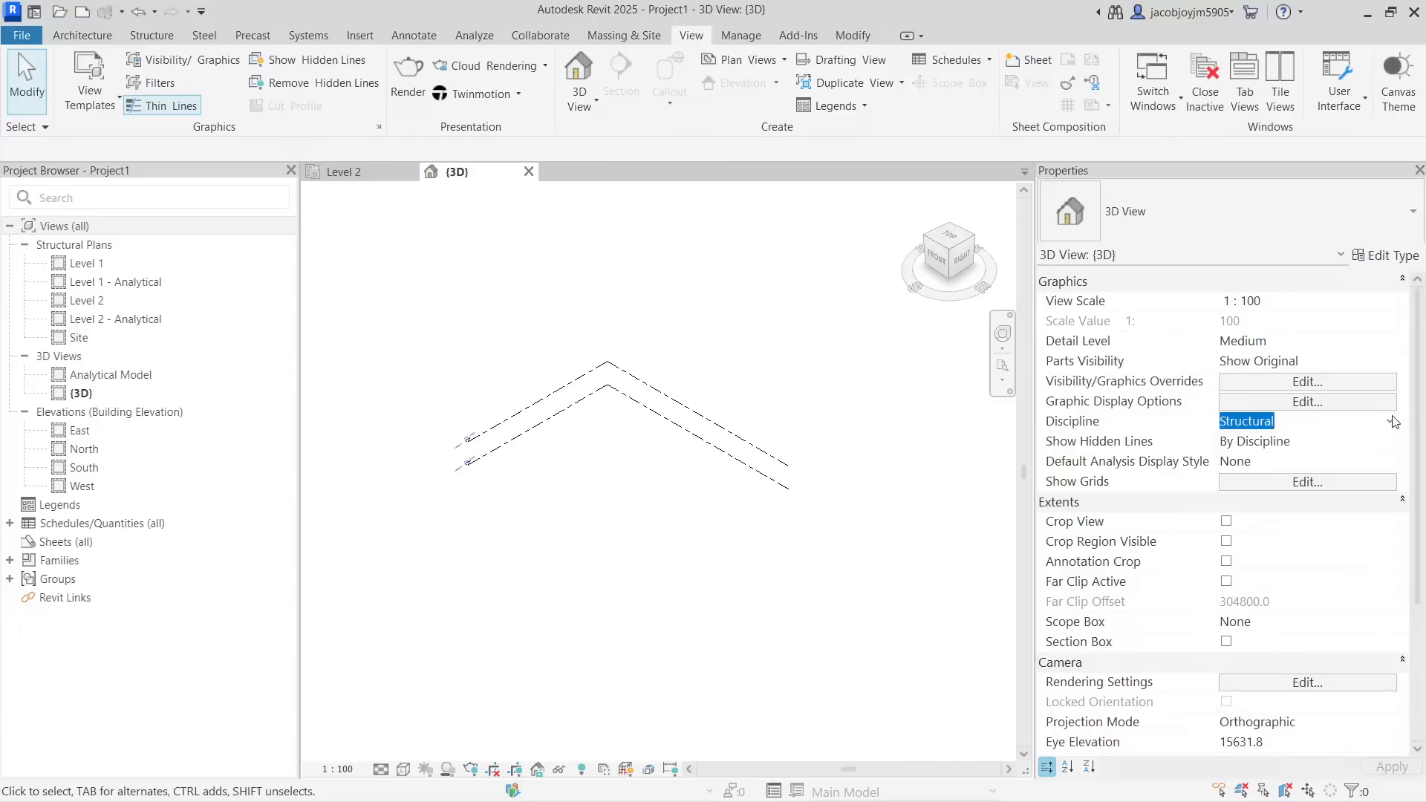
click(1391, 421)
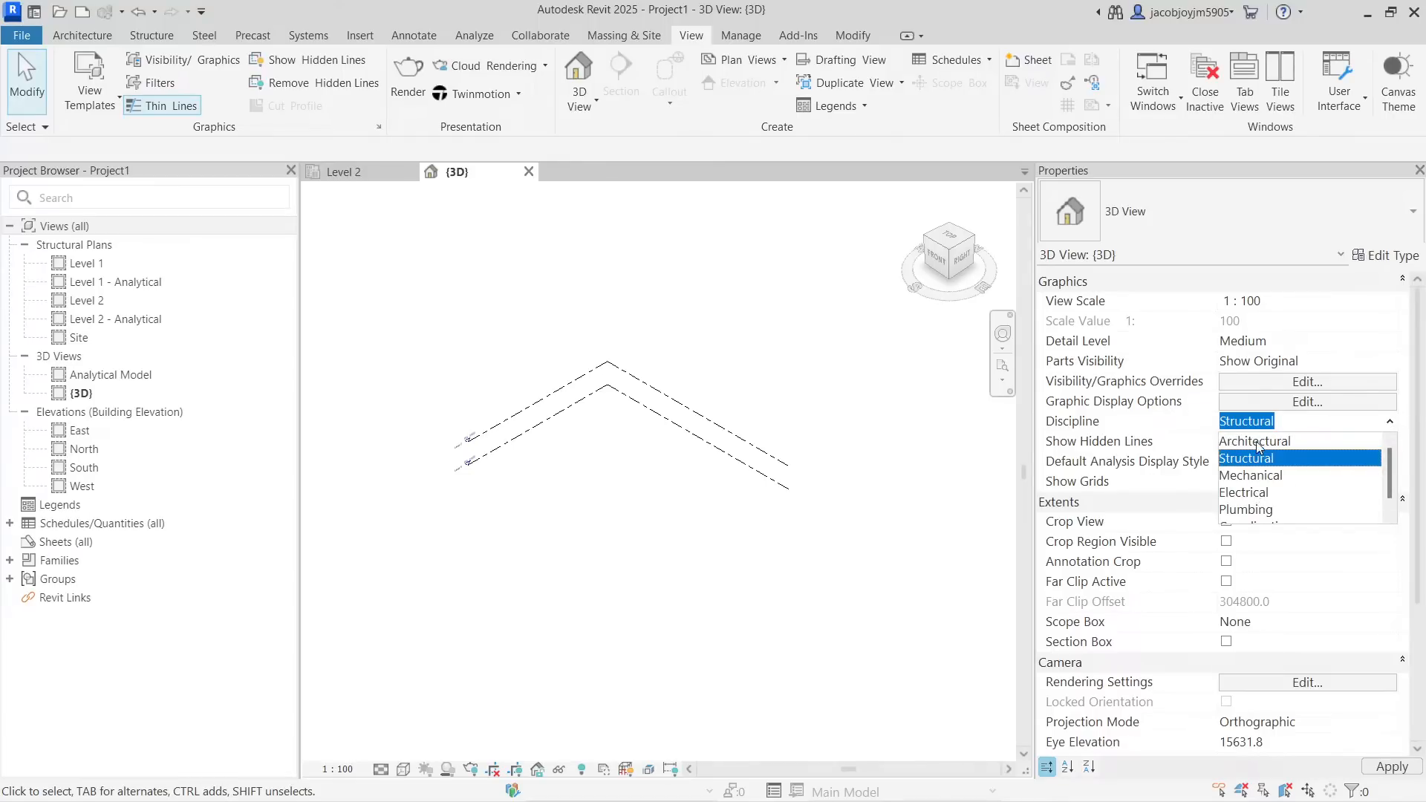
click(1257, 441)
key(z)
key(f)
click(1376, 421)
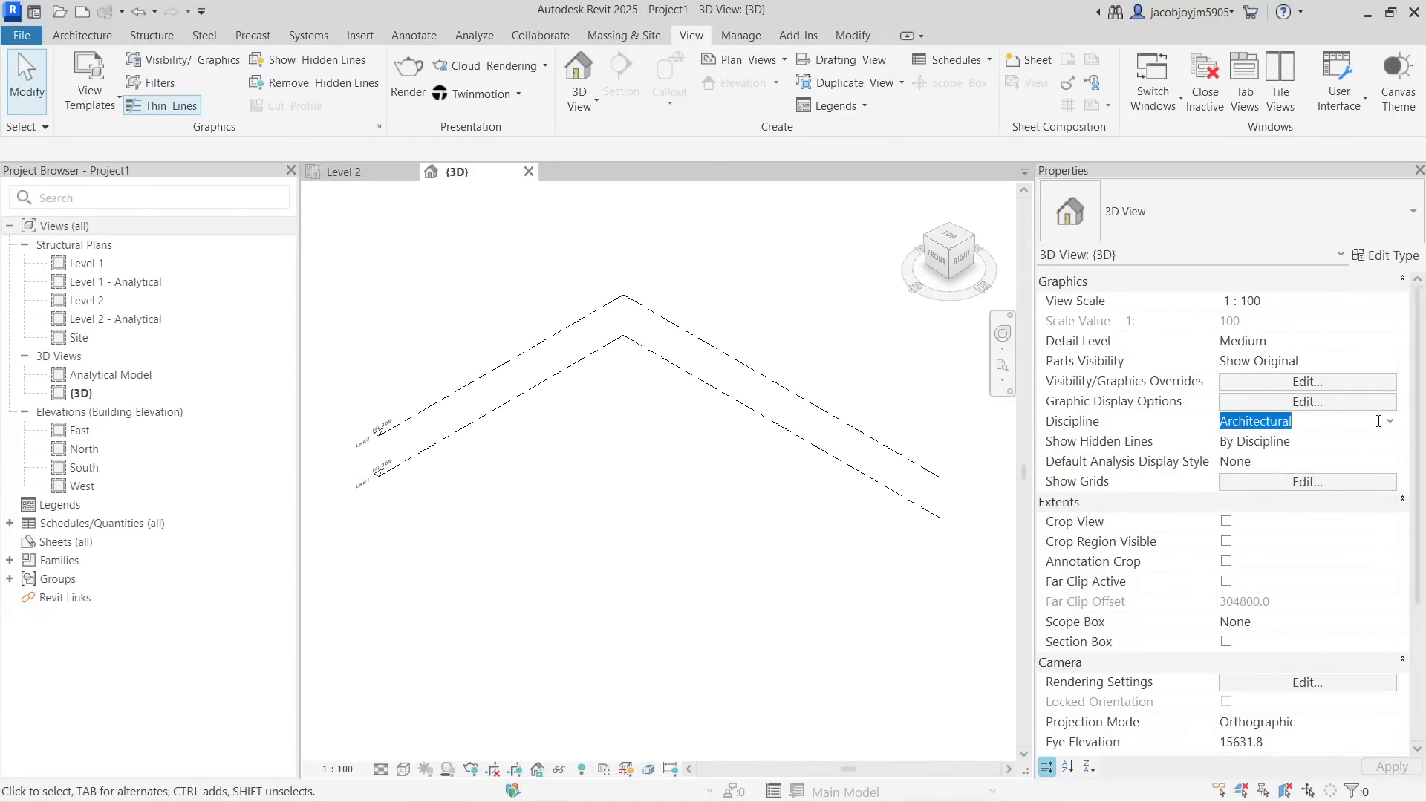
click(380, 768)
click(394, 758)
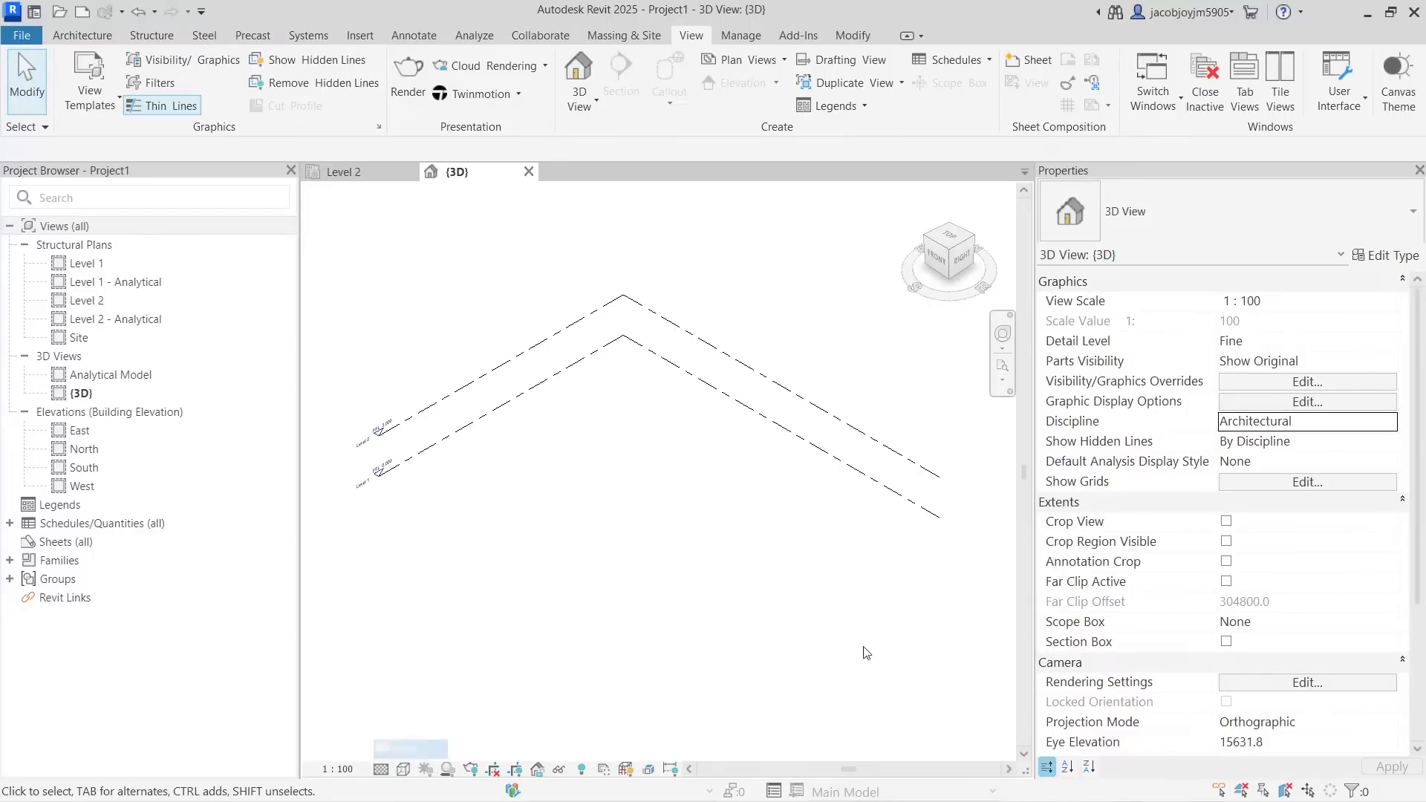
Reveal the hidden elements in the 3D view, unhide the desk's category, and leave the reveal mode
click(582, 769)
scroll(696, 416, up, 5)
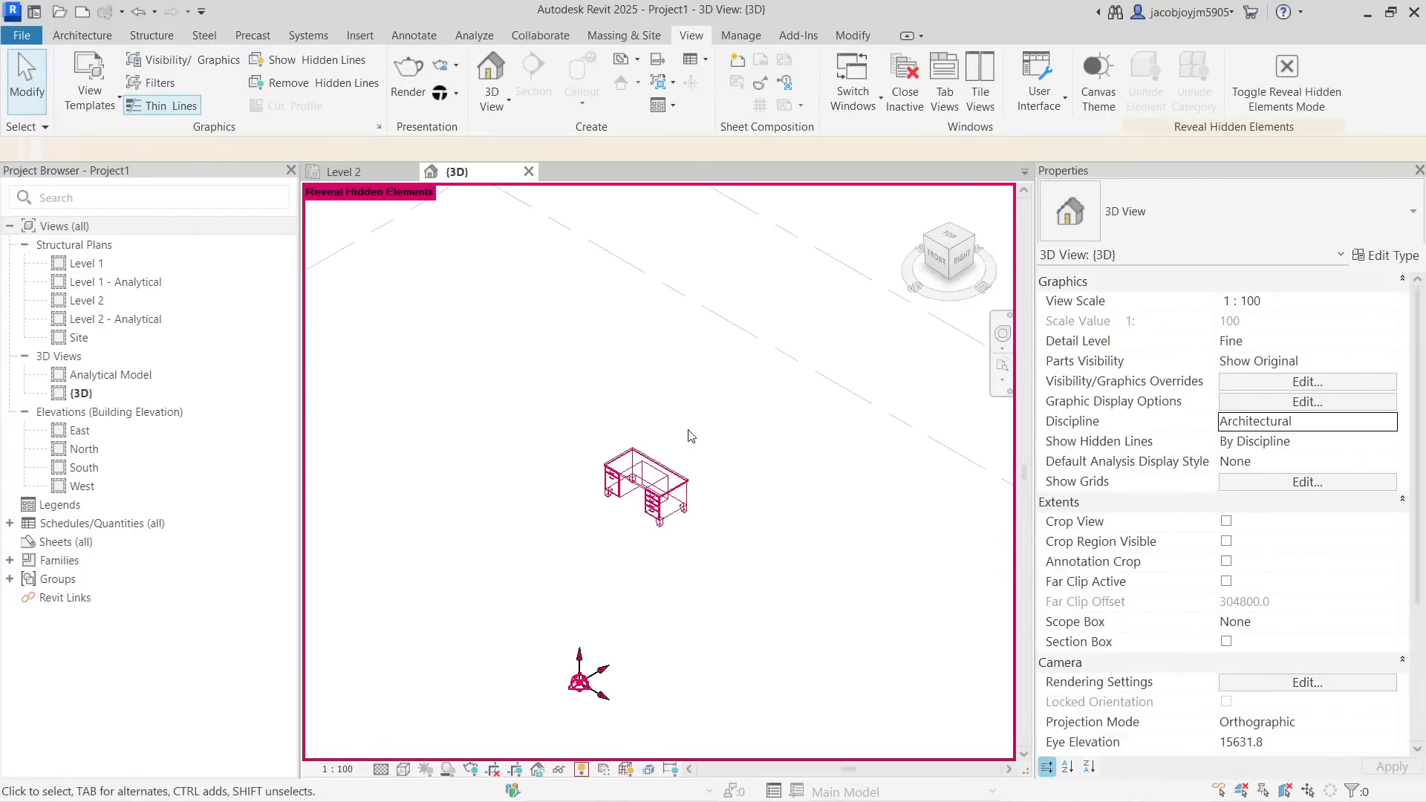
click(661, 500)
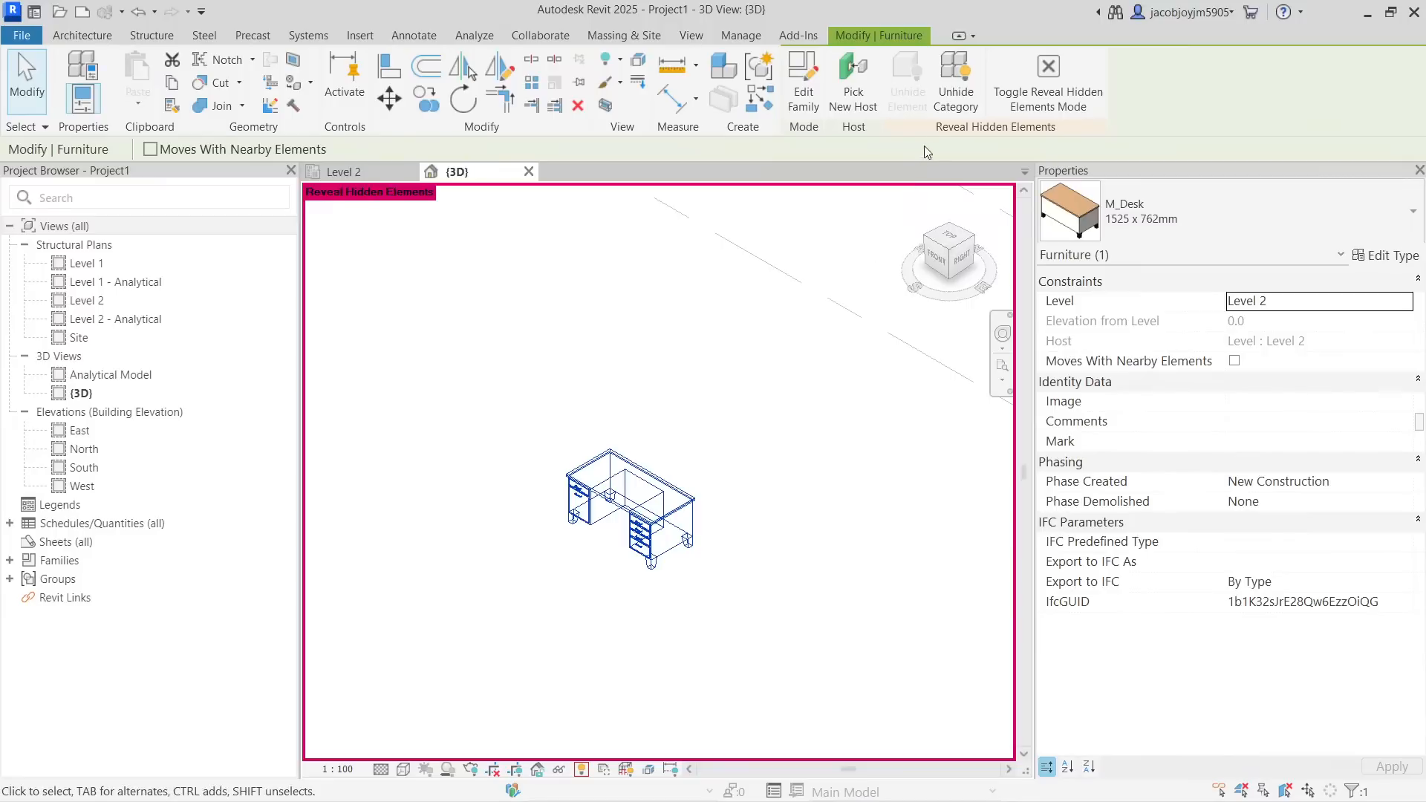
click(950, 103)
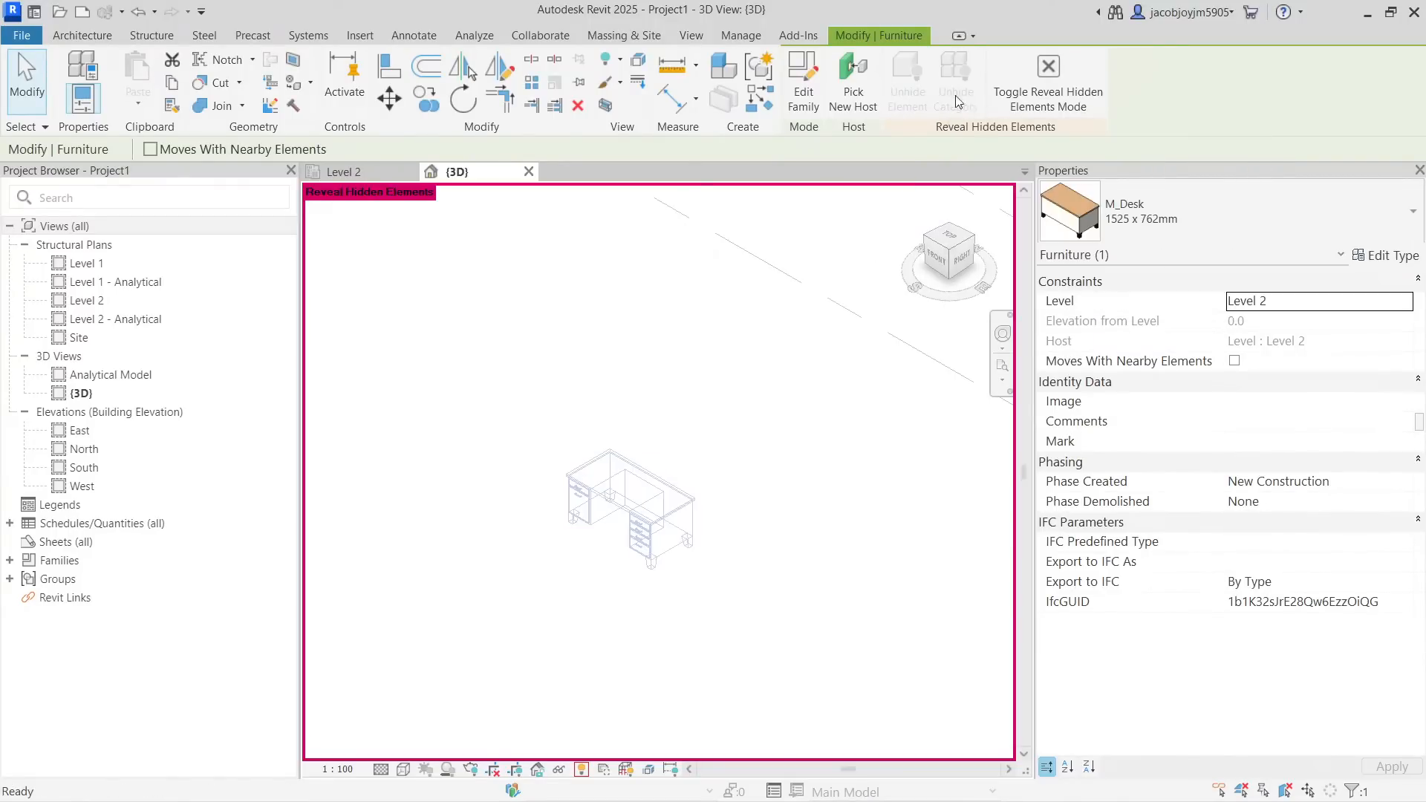
click(1048, 82)
scroll(637, 534, up, 2)
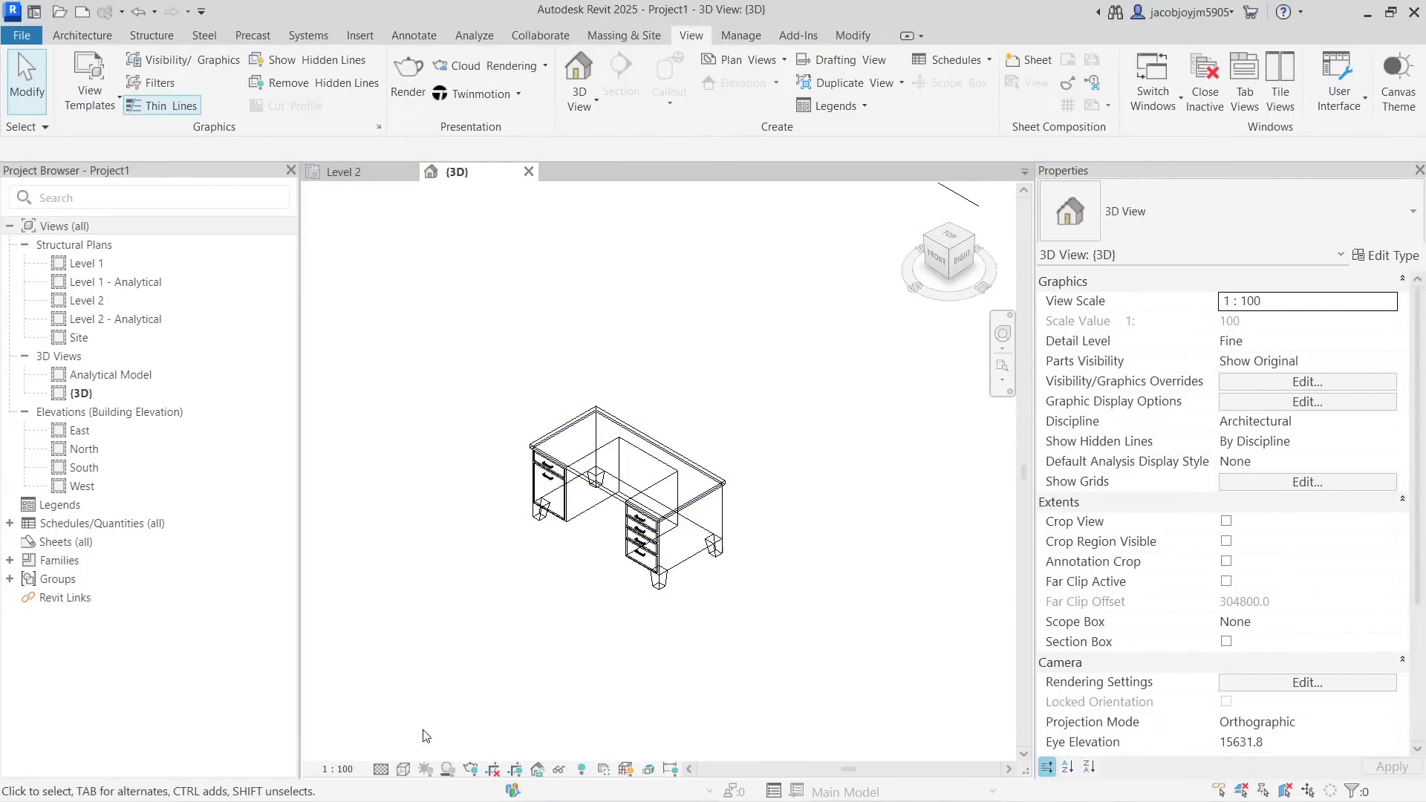
Switch the 3D view to a shaded visual style and inspect the desk from the front
click(403, 769)
click(418, 711)
mouse_move(446, 565)
shift+middle_down()
mouse_move(461, 577)
mouse_move(554, 535)
mouse_move(560, 514)
mouse_move(654, 539)
shift+middle_up()
click(675, 550)
shift+middle_drag(631, 618, 664, 621)
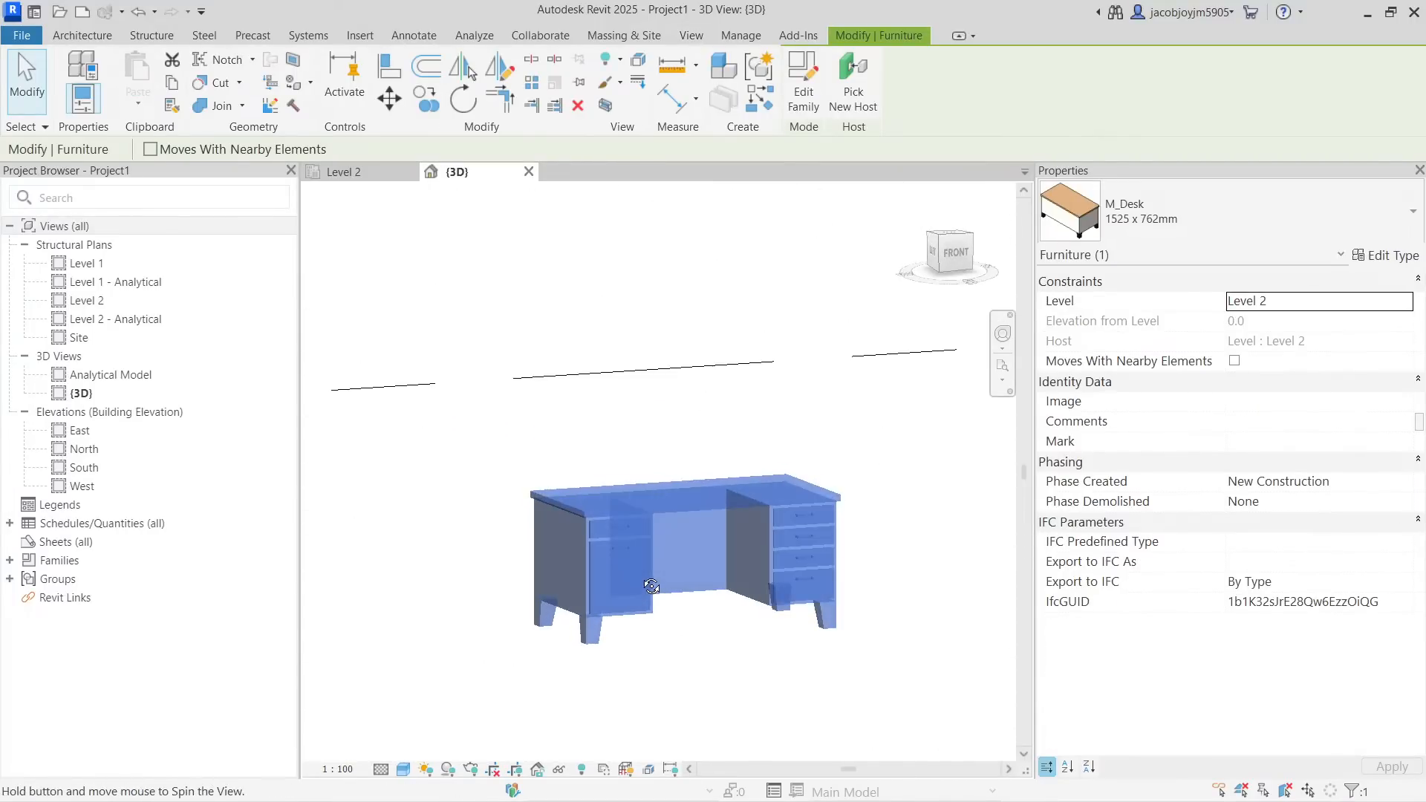
click(715, 635)
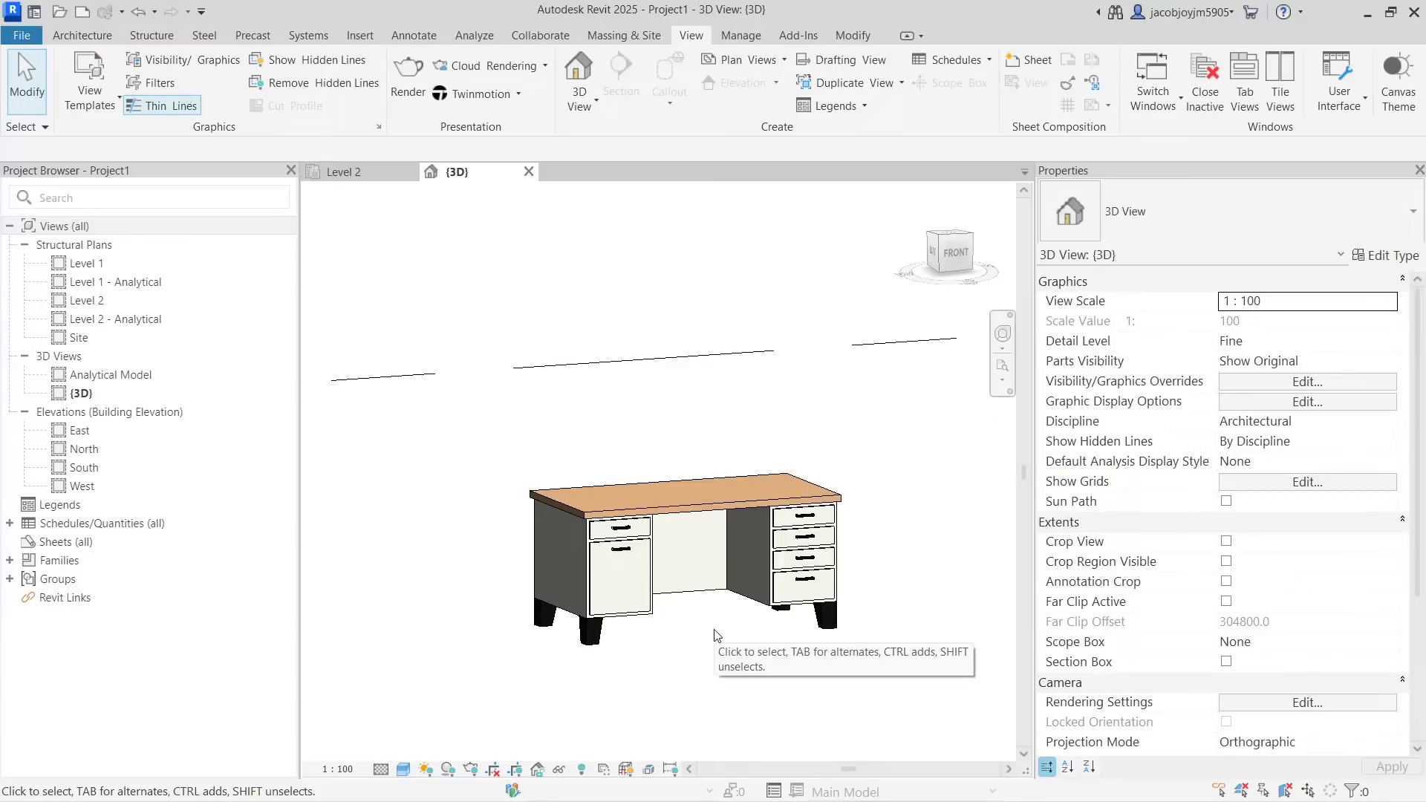
Check the Furniture category in the 3D view's visibility/graphics overrides and close them without changes
key(v)
key(g)
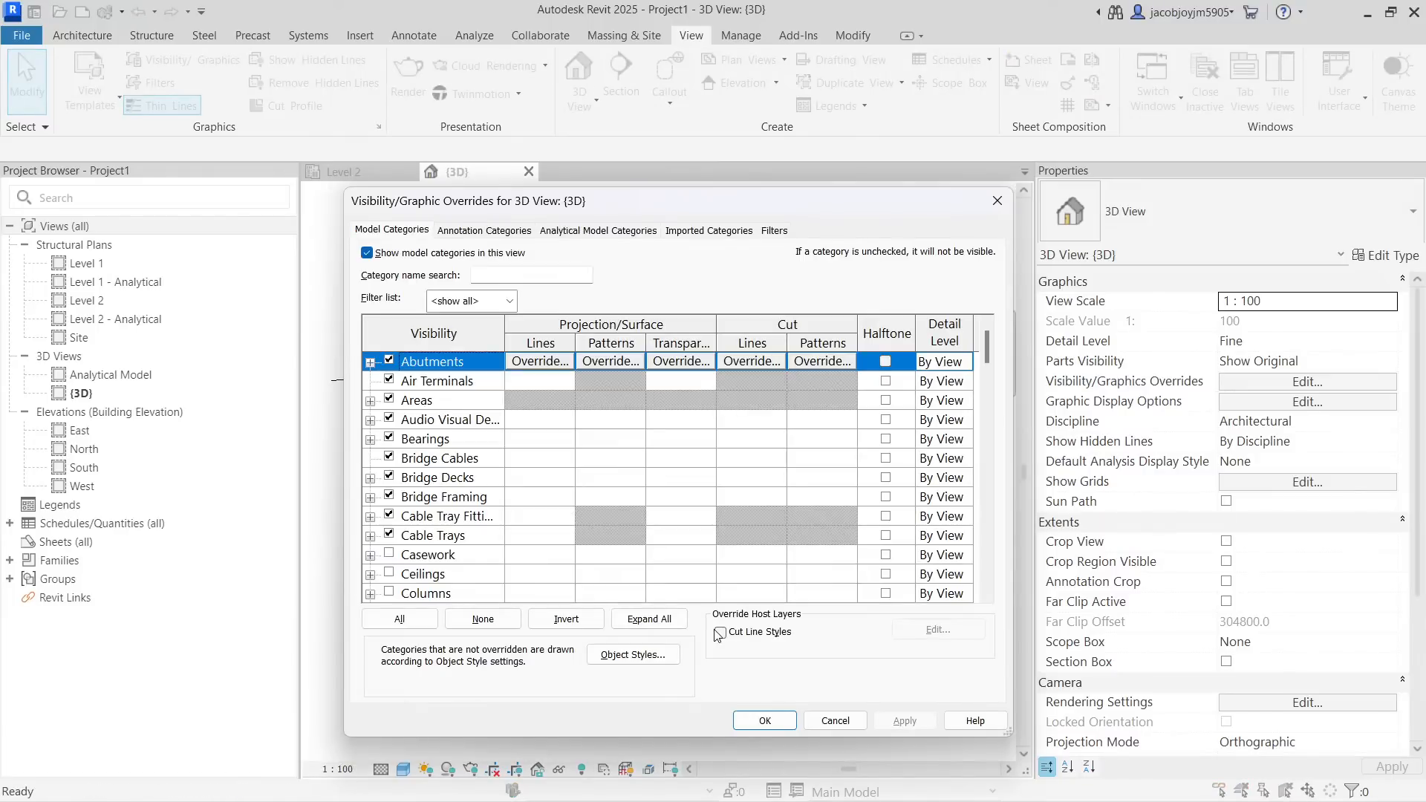
scroll(405, 494, down, 1)
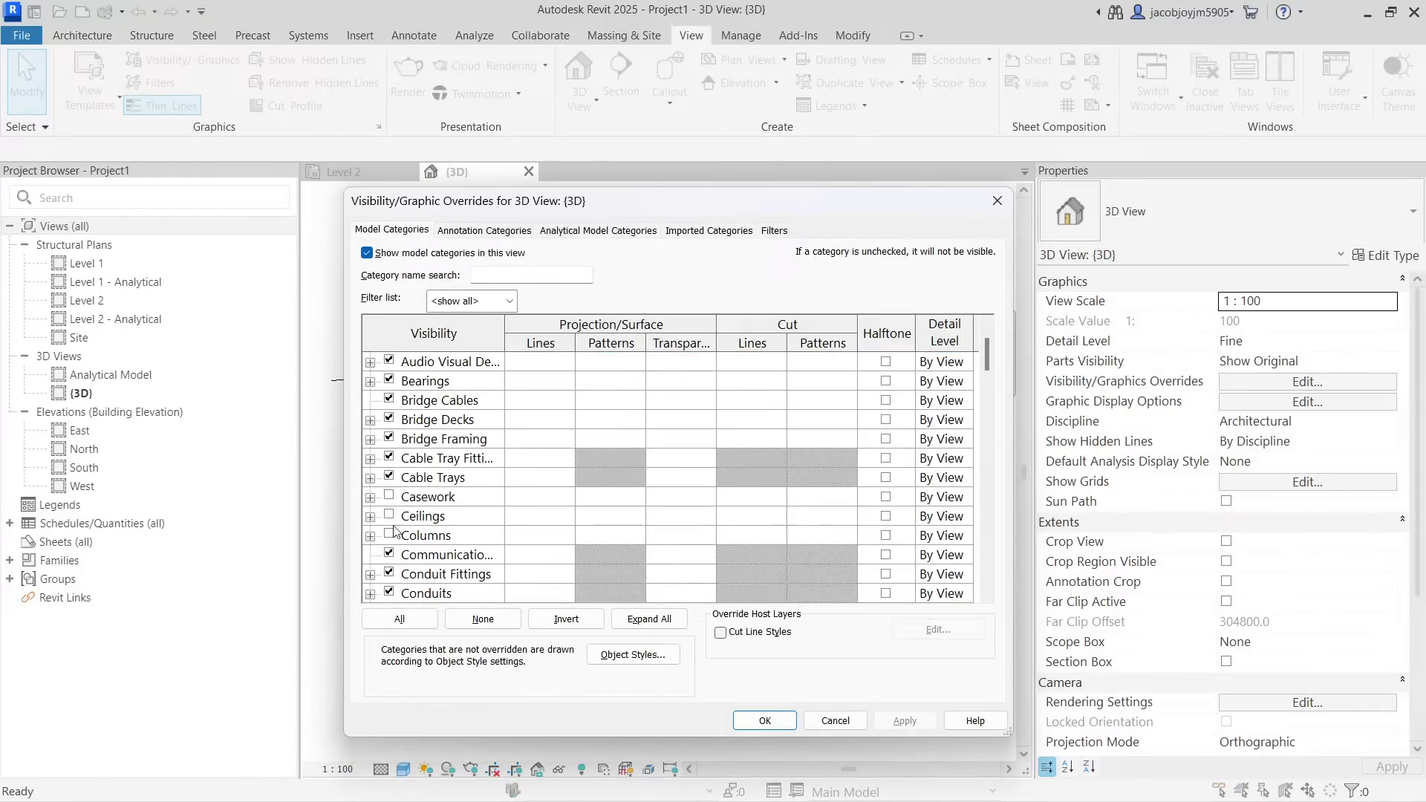
scroll(427, 534, down, 4)
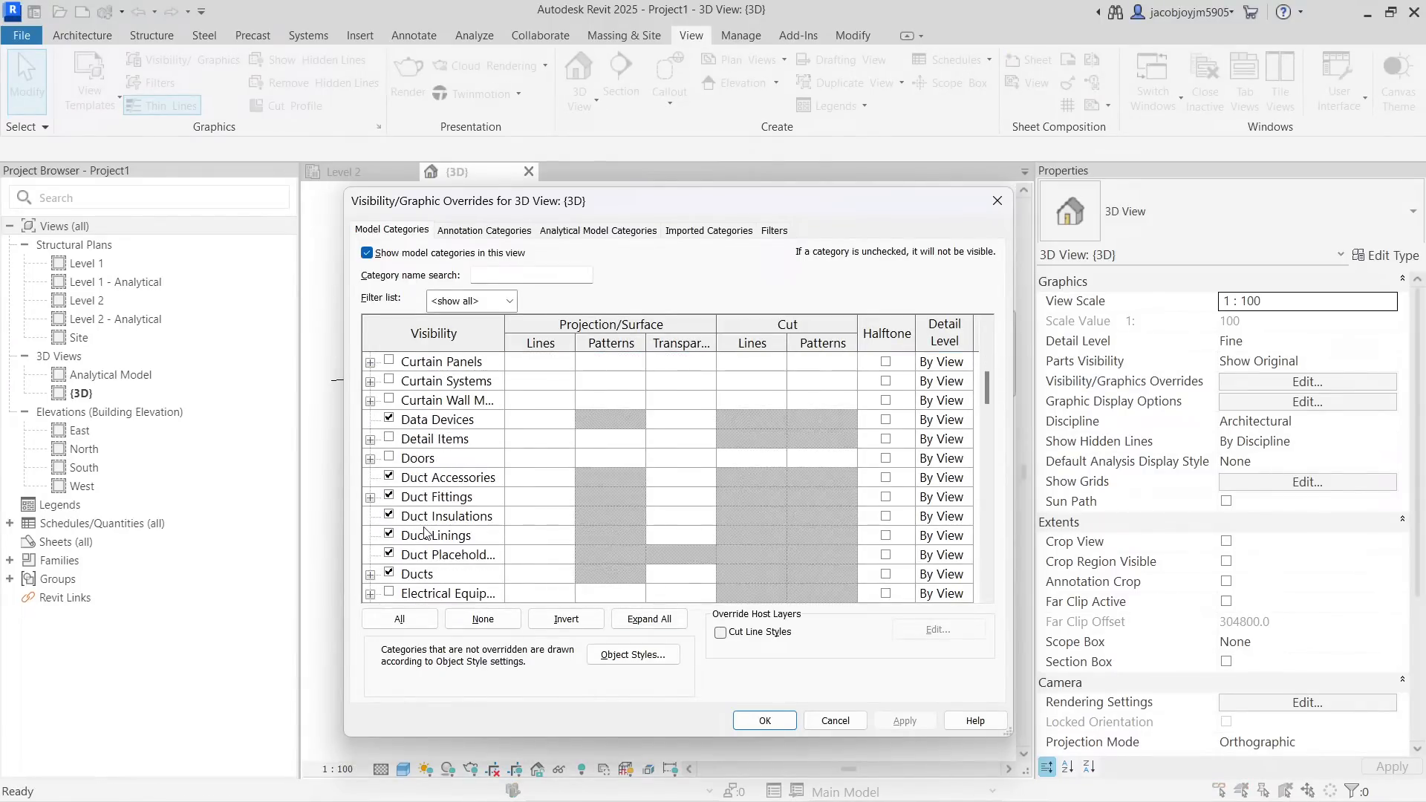
scroll(425, 533, down, 6)
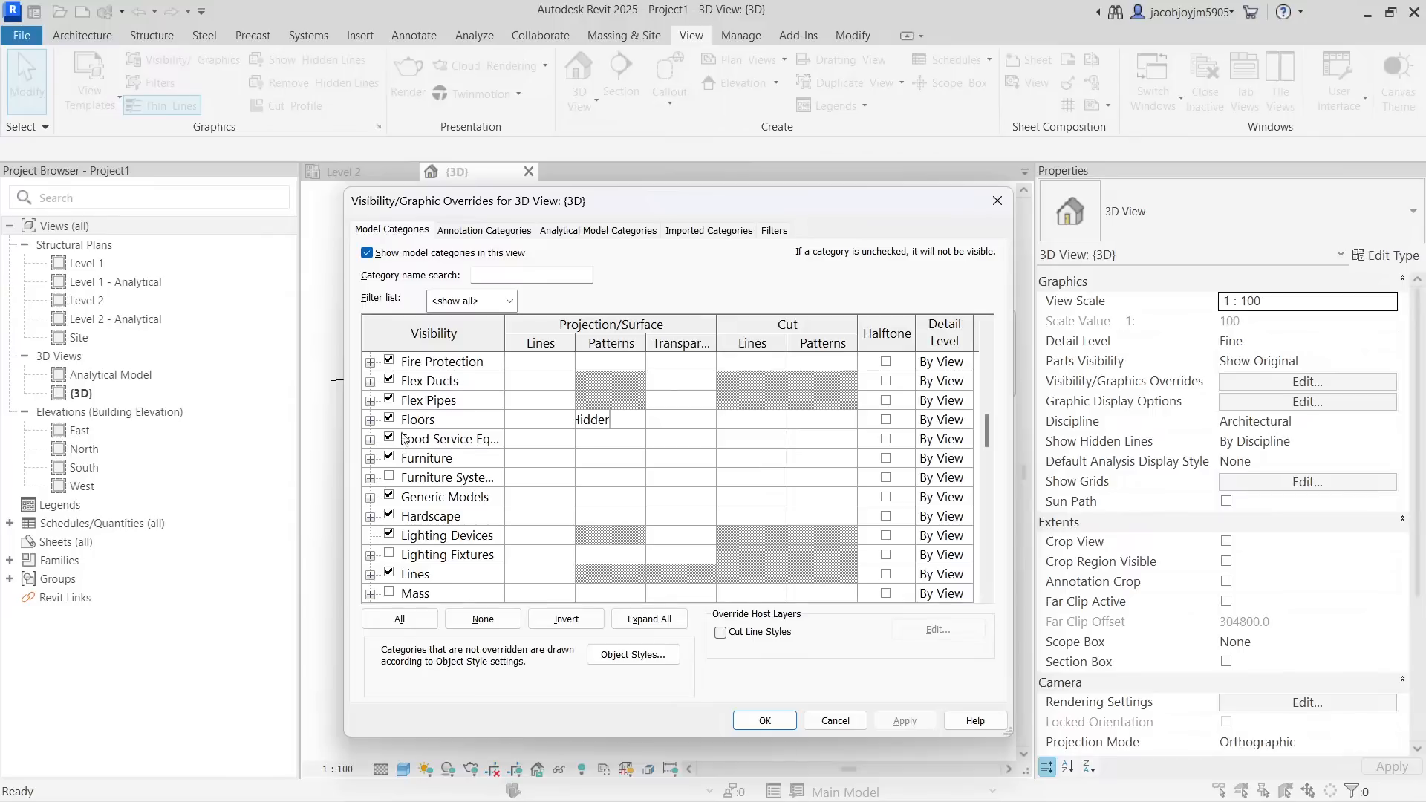
click(997, 201)
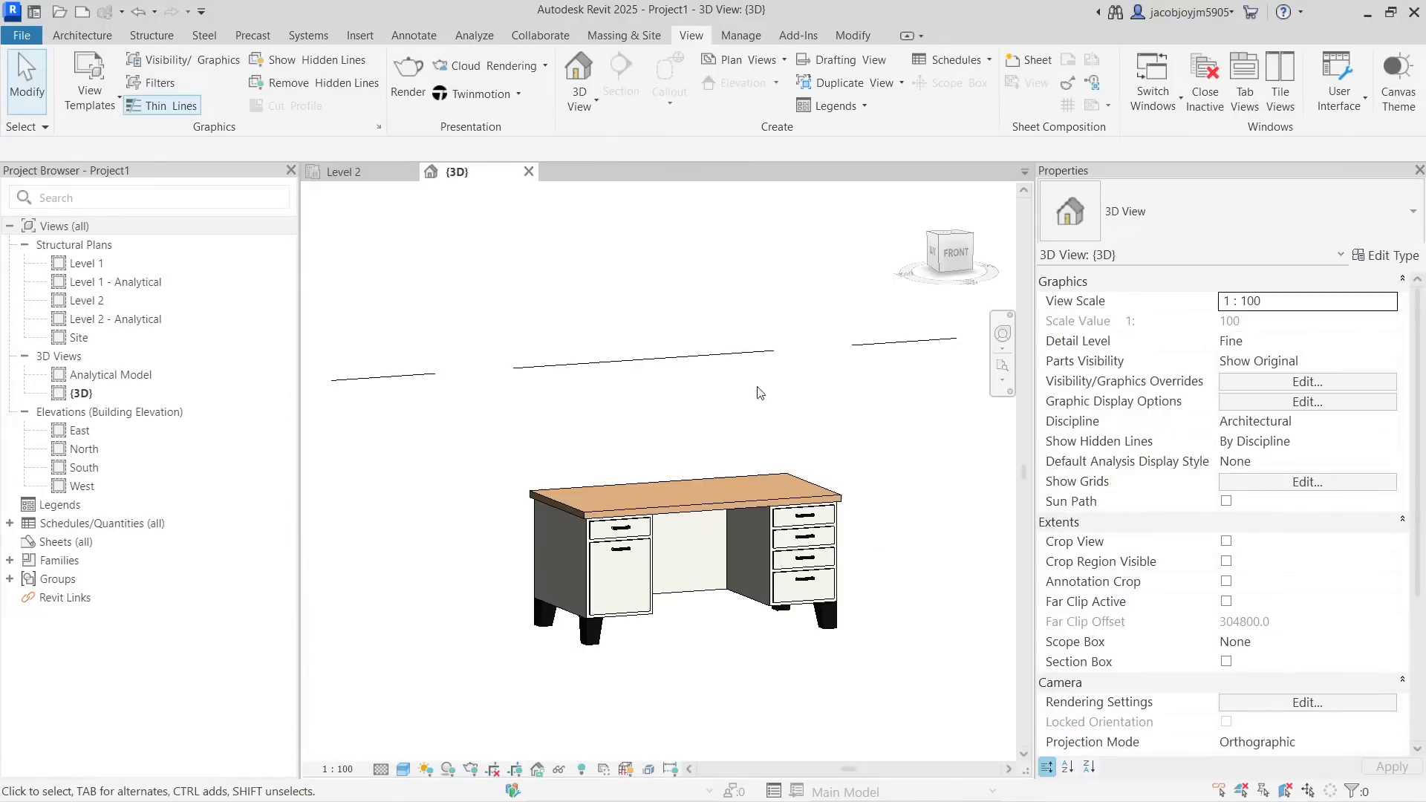
Select the desk in the 3D view to check its level and phase properties, and clear the selection
click(691, 480)
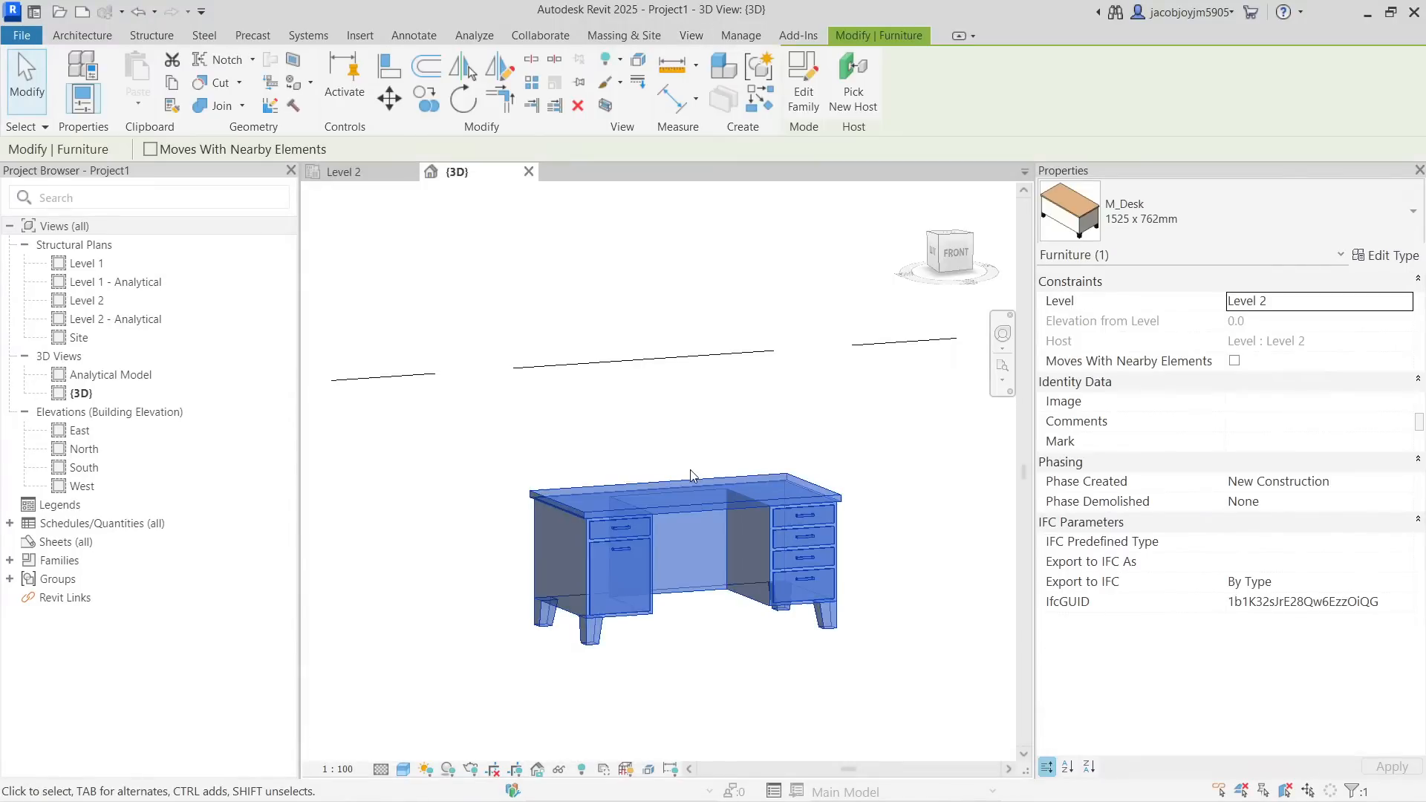
click(662, 436)
shift+middle_drag(662, 436, 698, 455)
Set the 3D view's phase filter to None
scroll(1263, 386, down, 4)
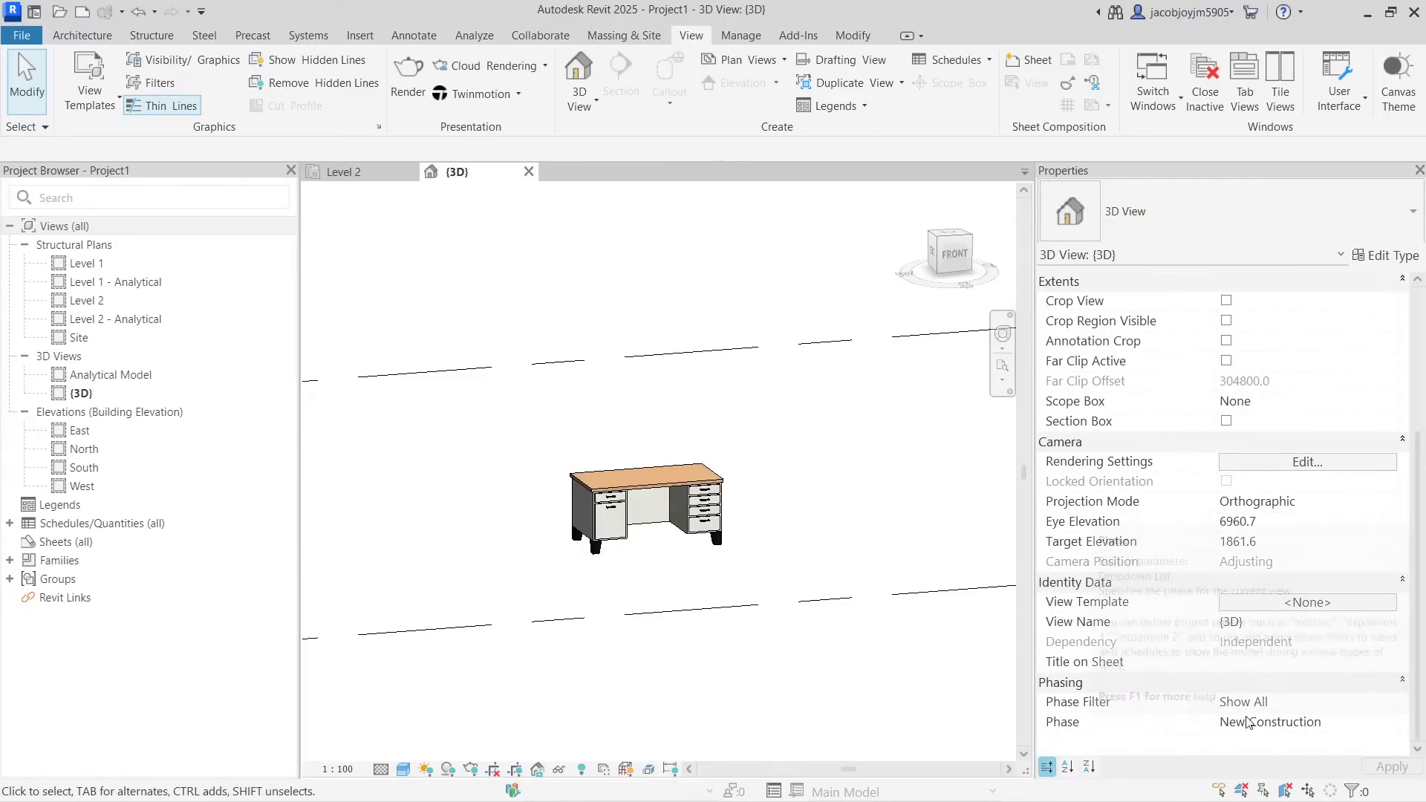
click(1387, 703)
click(1388, 705)
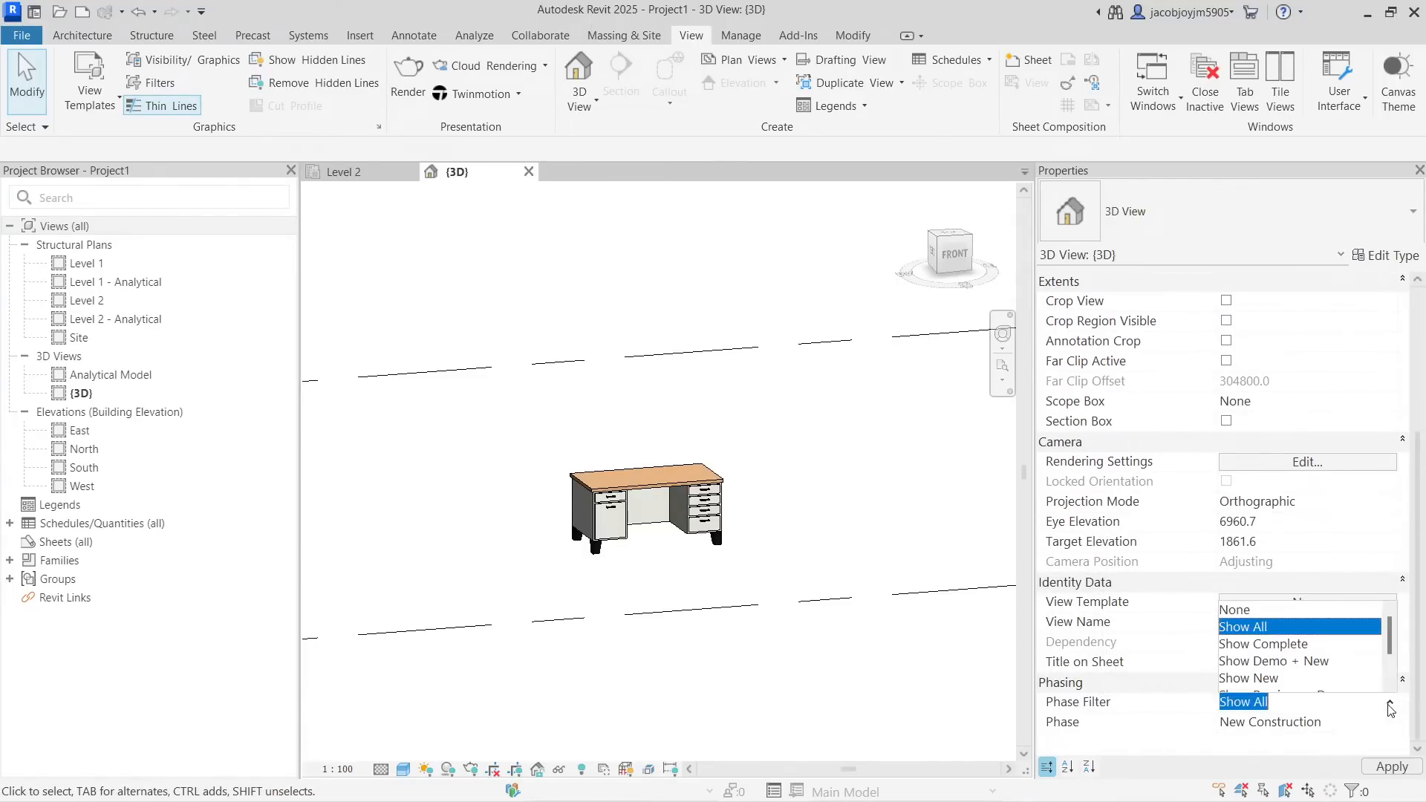
click(1247, 611)
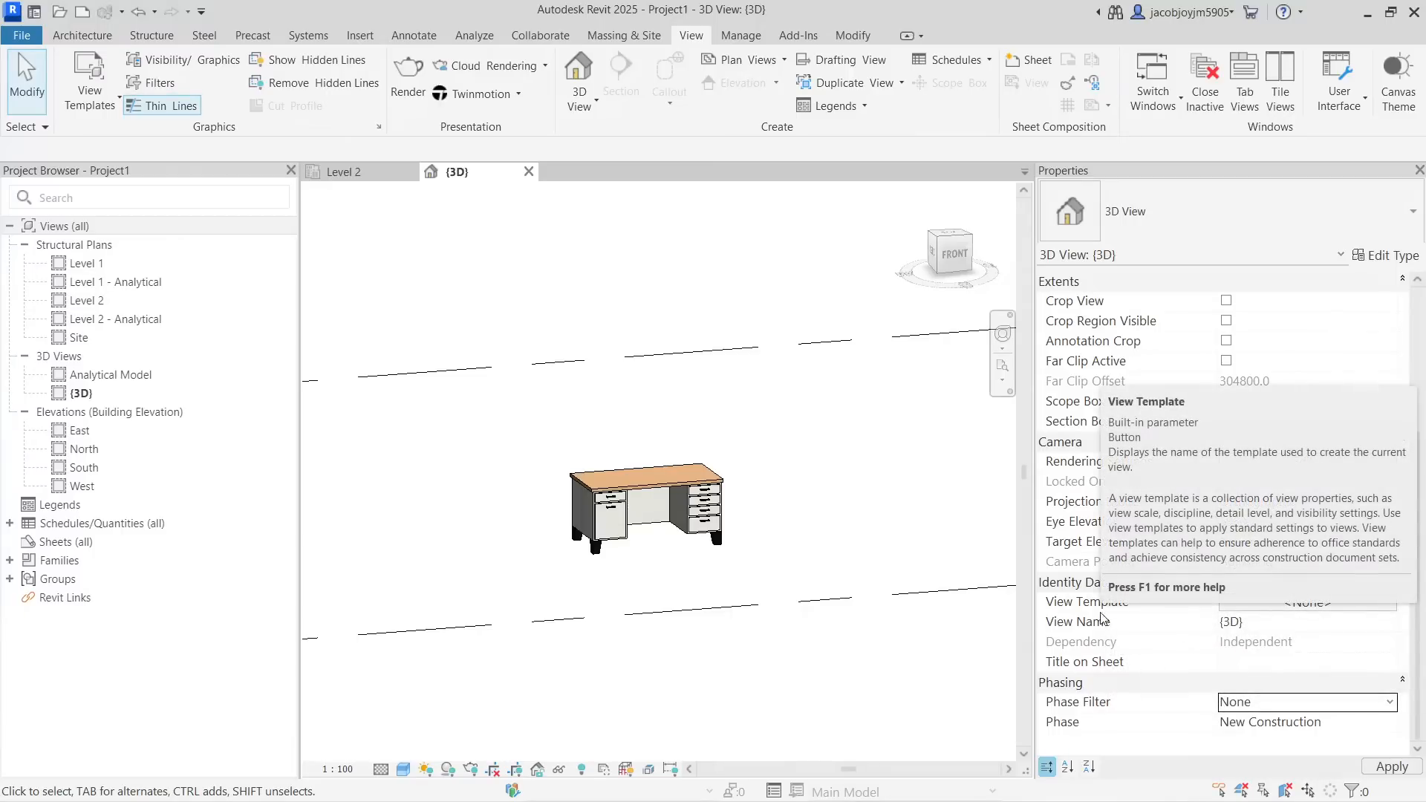
Review the 3D view's model category visibility again and close the overrides without changes
key(g)
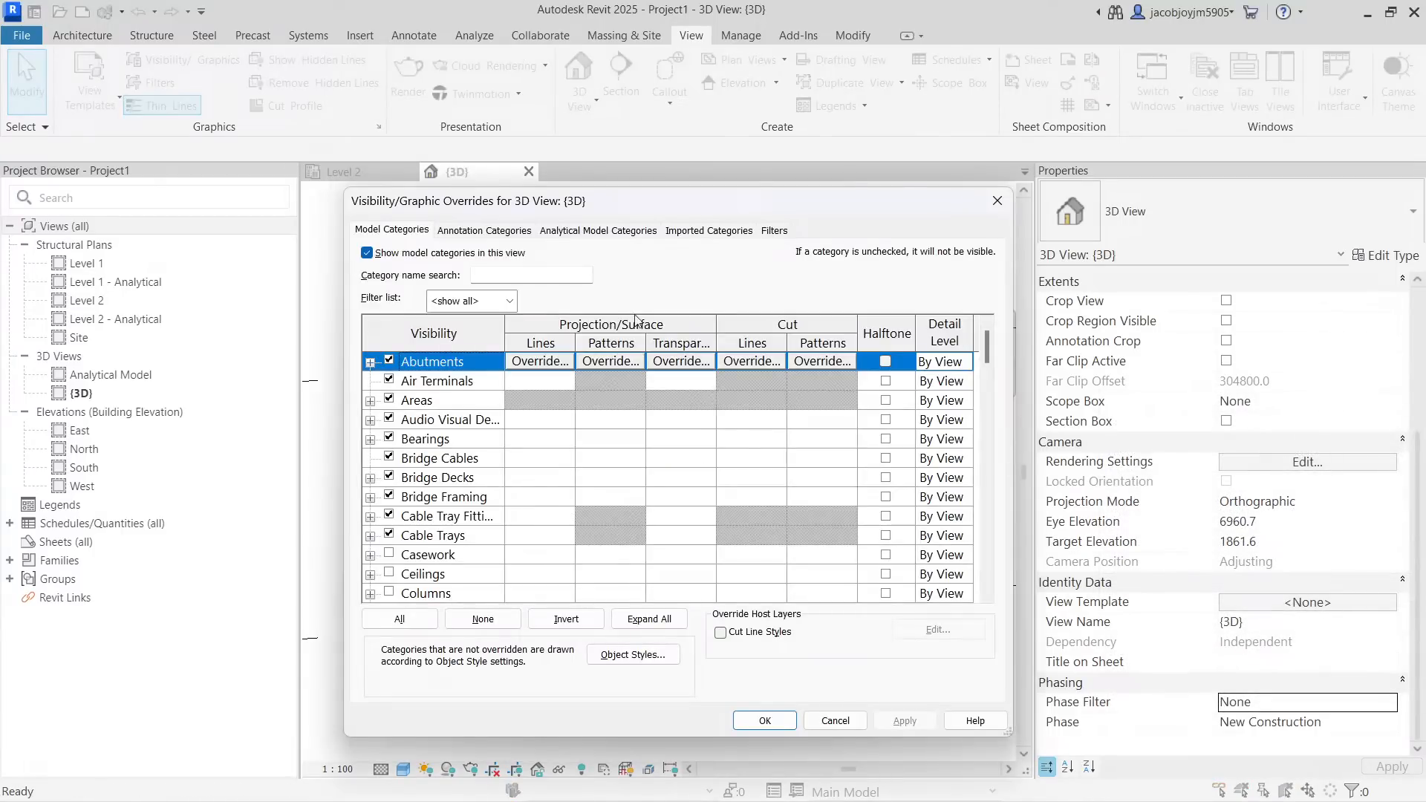
scroll(497, 417, down, 5)
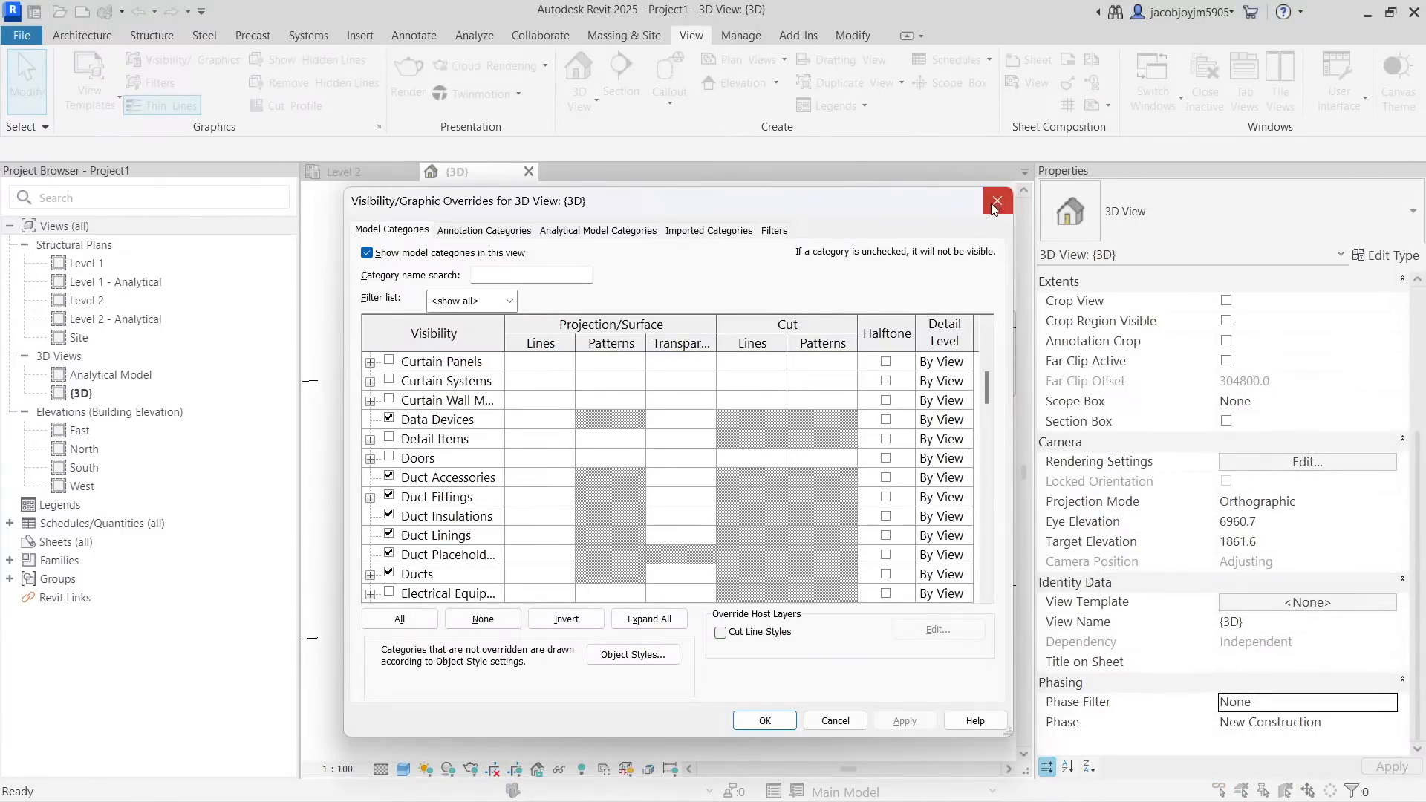
click(996, 201)
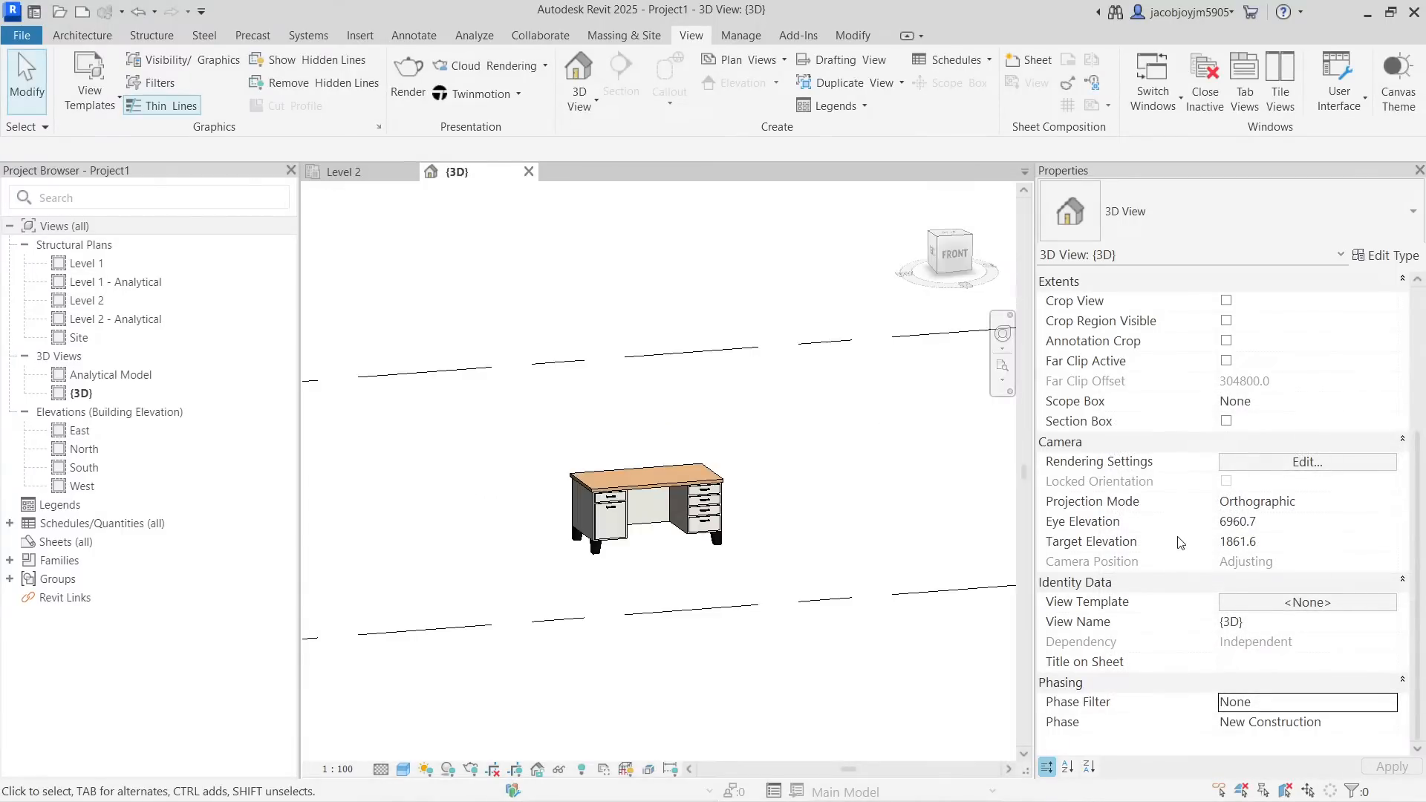
Reveal the hidden elements in the 3D view, try to unhide the project base point's category, and leave the reveal mode
click(584, 769)
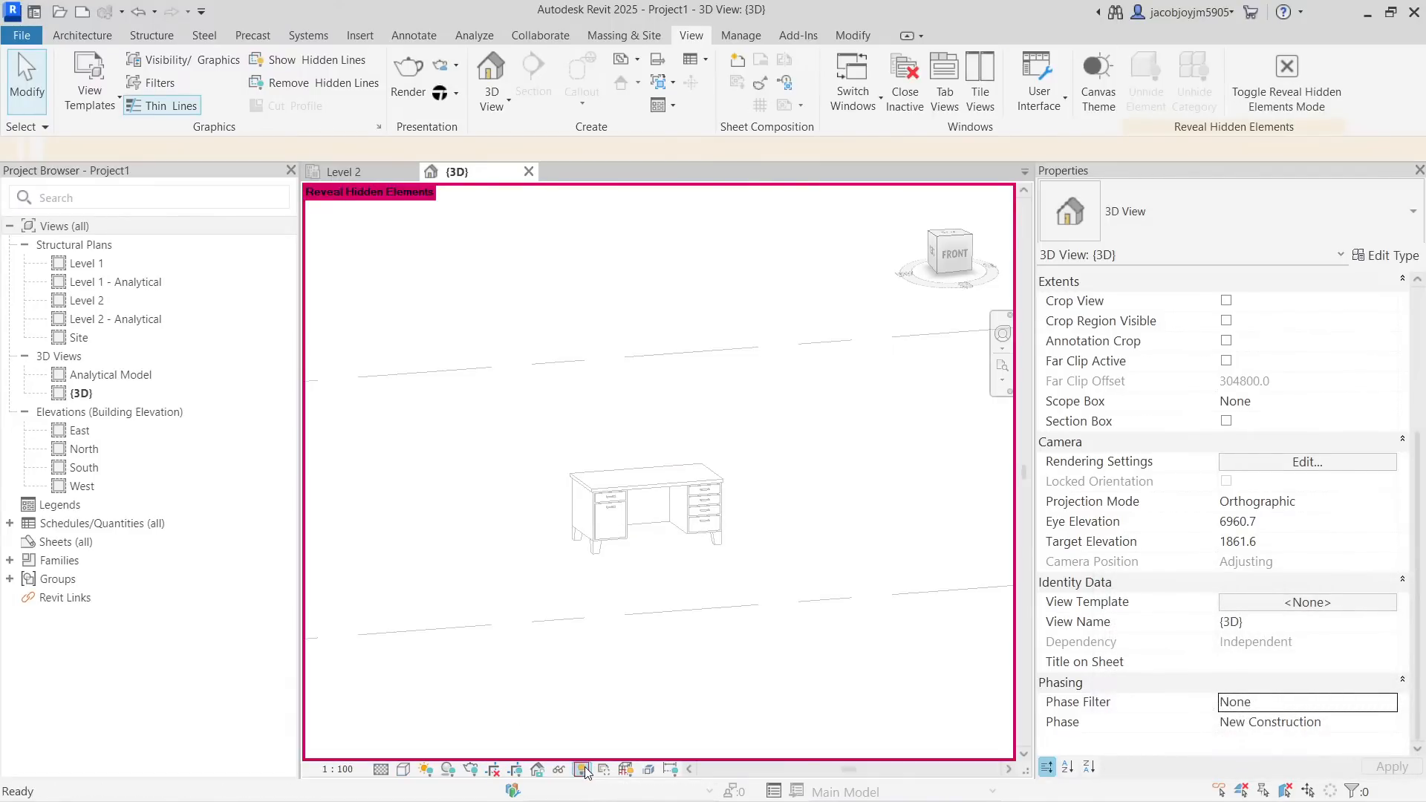
scroll(647, 427, down, 4)
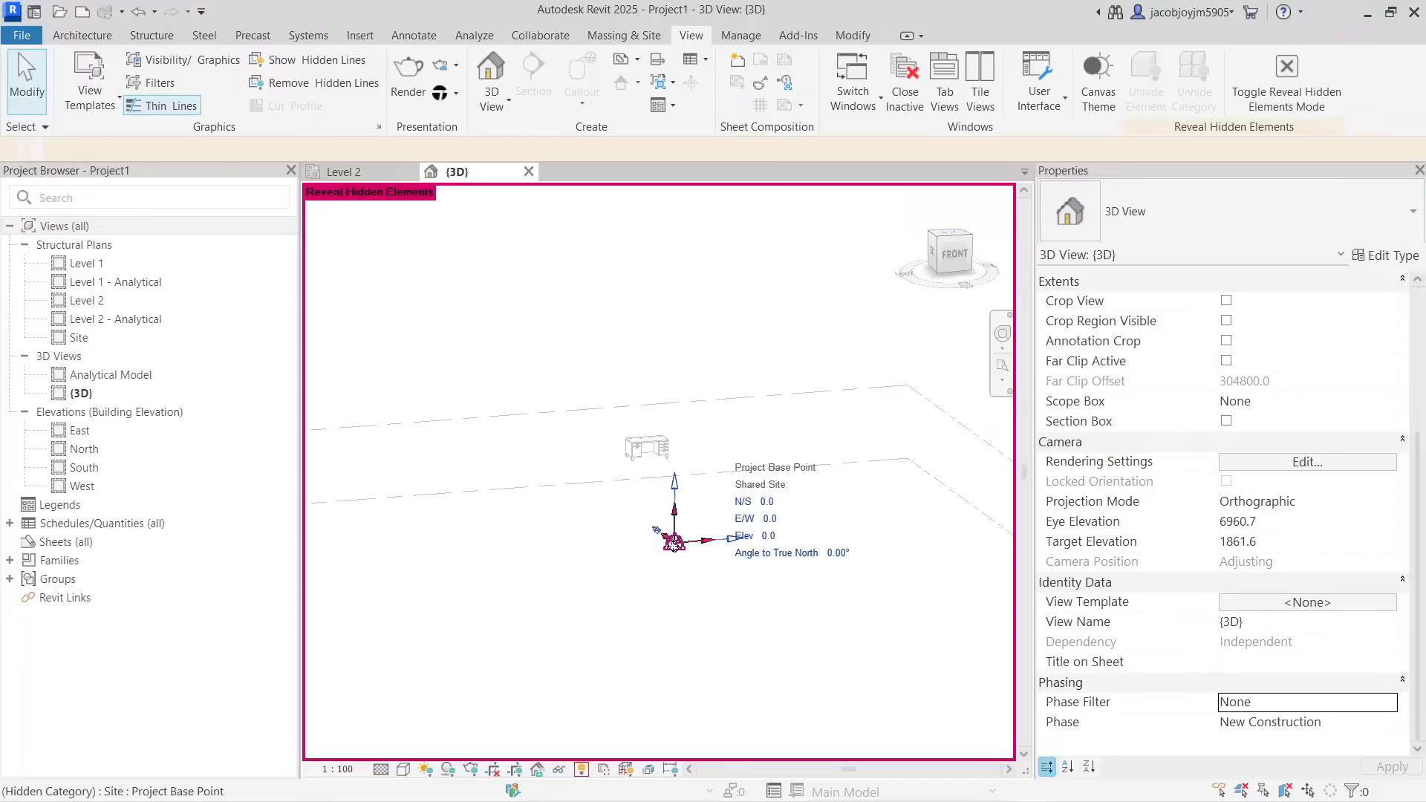
click(676, 540)
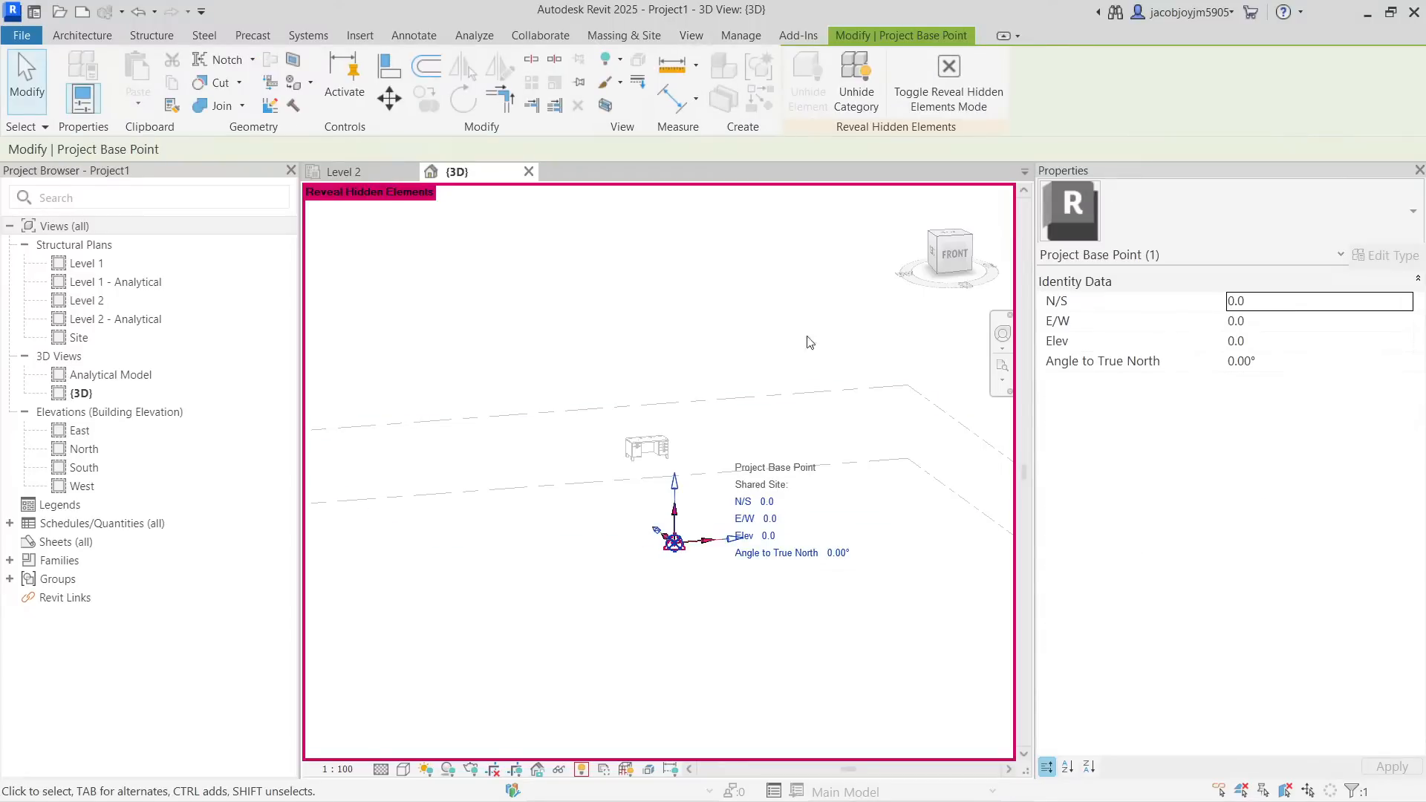
click(858, 96)
click(936, 101)
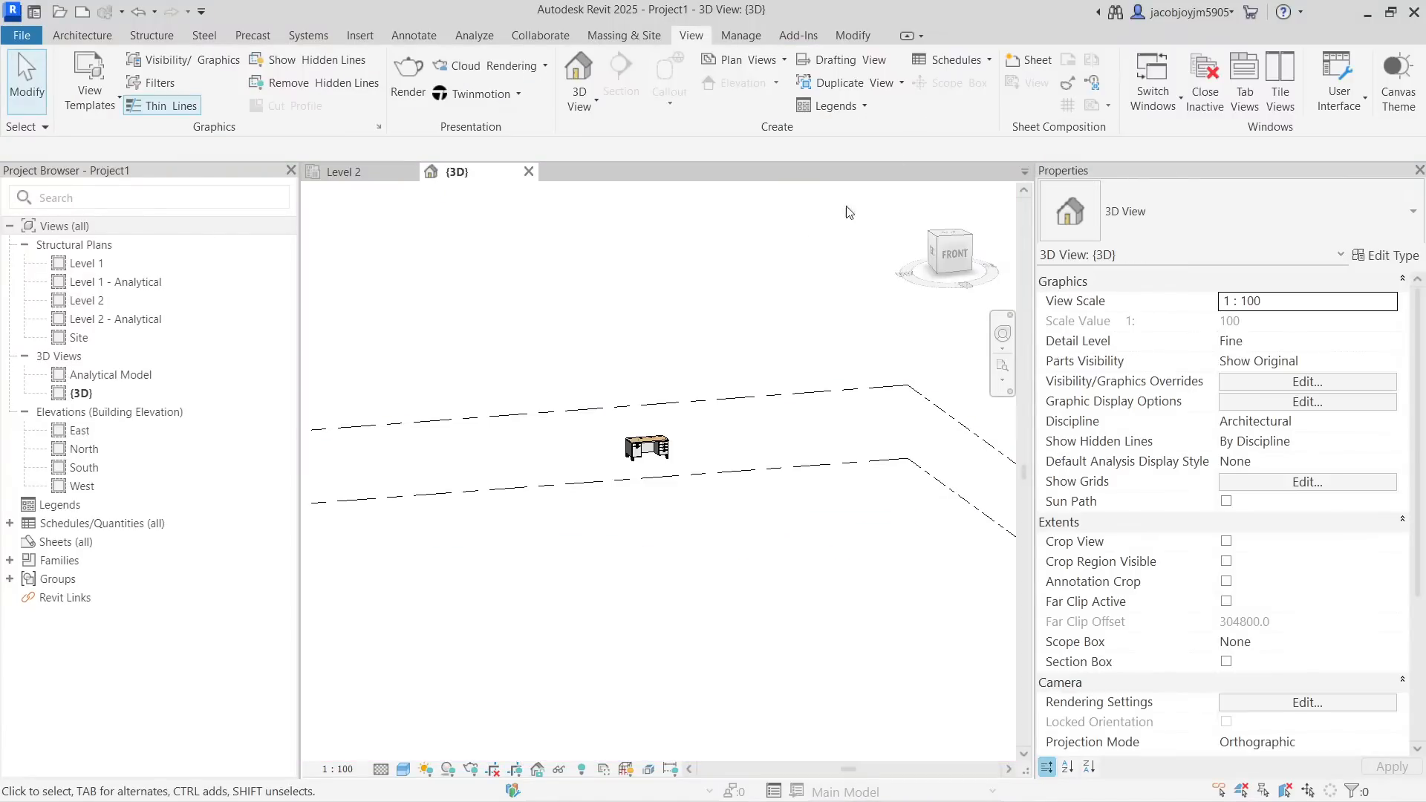
drag(587, 526, 753, 674)
Set the 3D view's discipline to Structural
click(1317, 422)
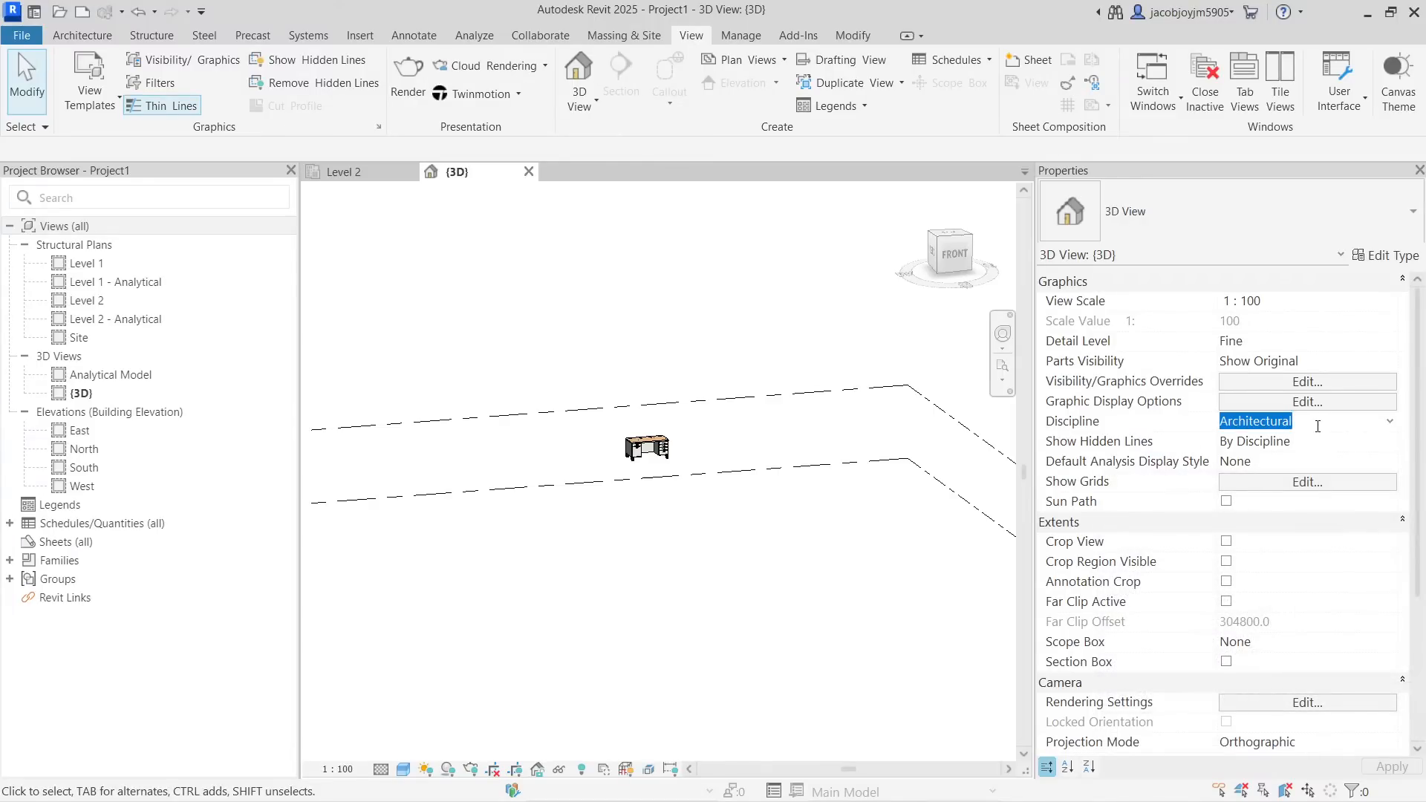
click(1391, 425)
click(1266, 456)
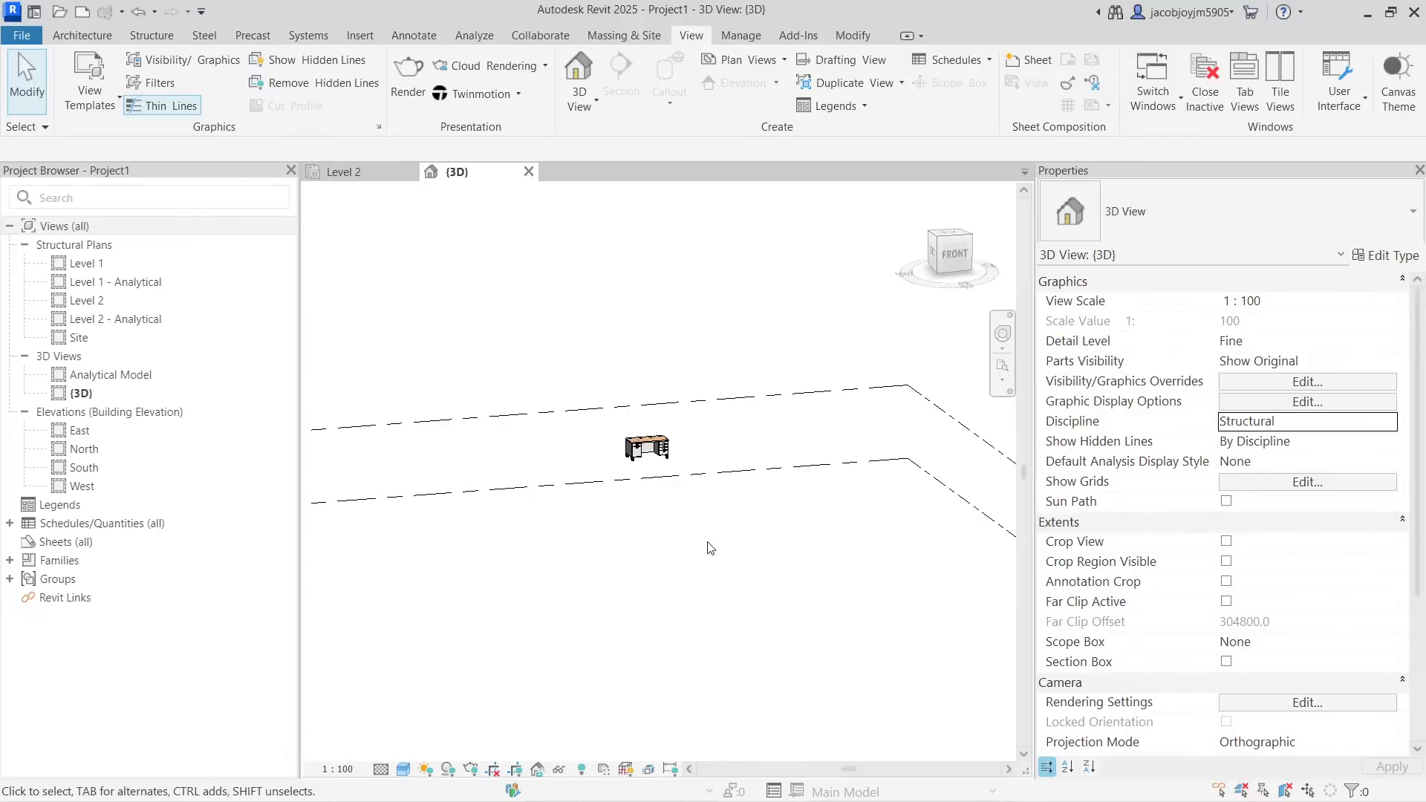
Try the Mechanical discipline on the 3D view and return it to Structural
click(1391, 423)
click(1251, 476)
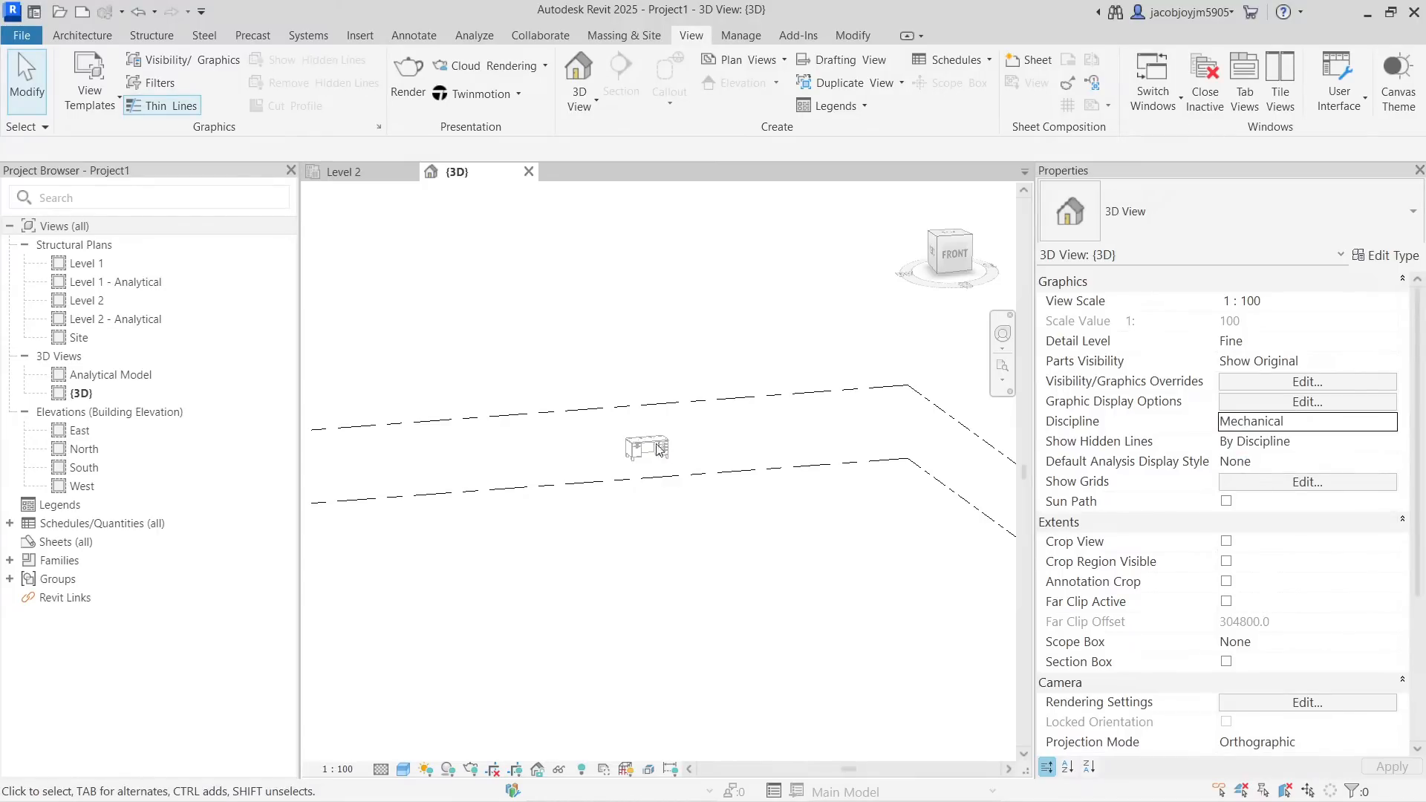
click(1393, 424)
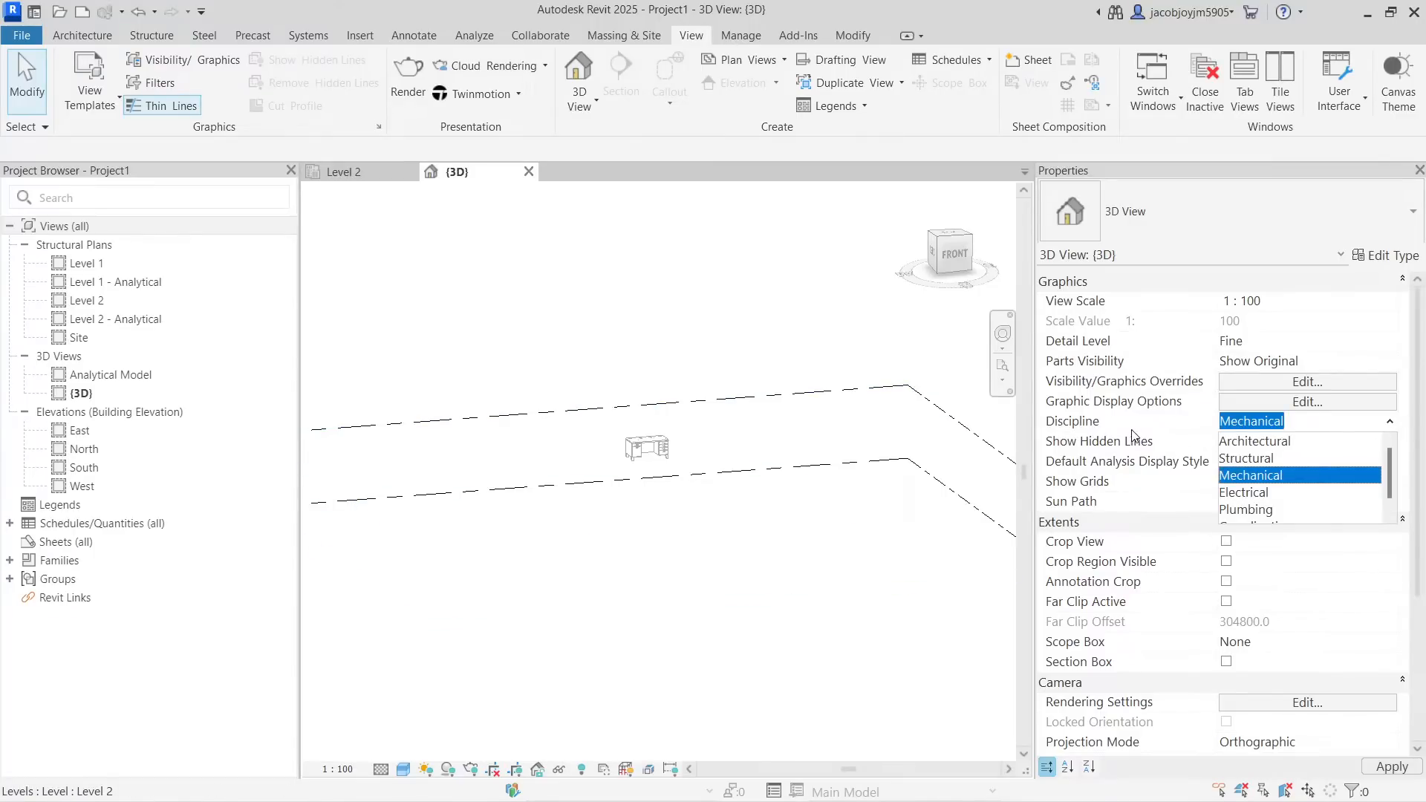
click(1284, 458)
scroll(661, 453, up, 4)
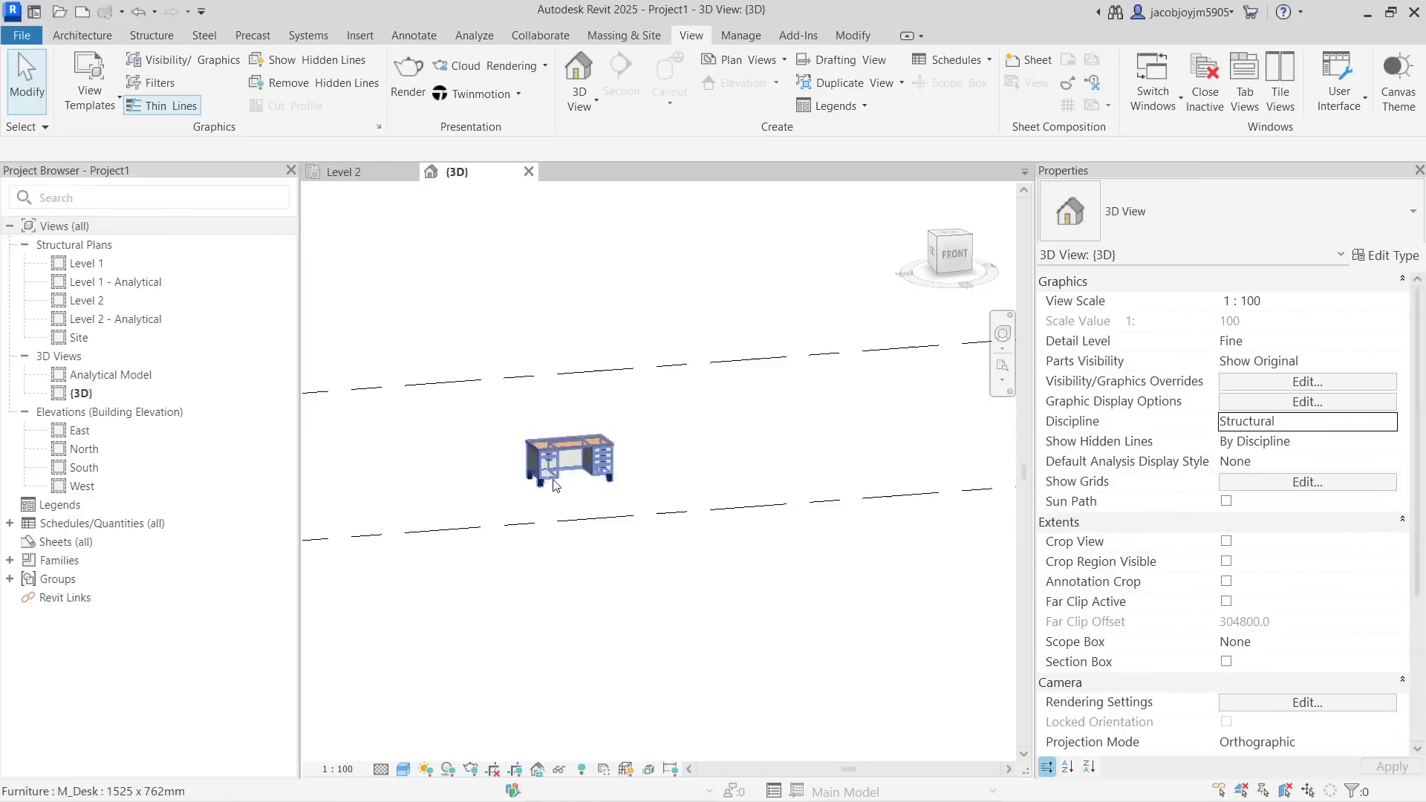
middle_drag(578, 550, 677, 608)
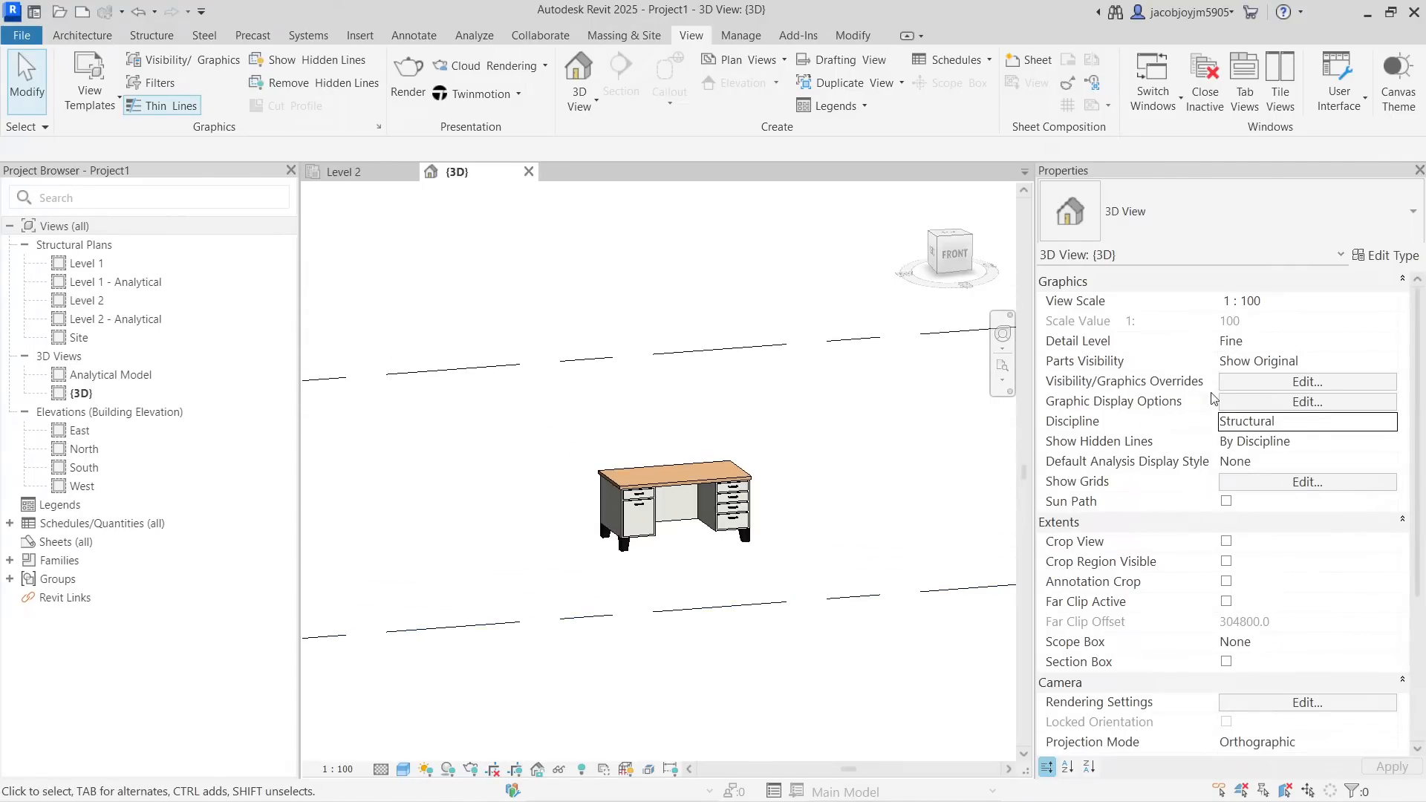
Try the Coarse detail level on the 3D view and return it to Fine
click(1277, 344)
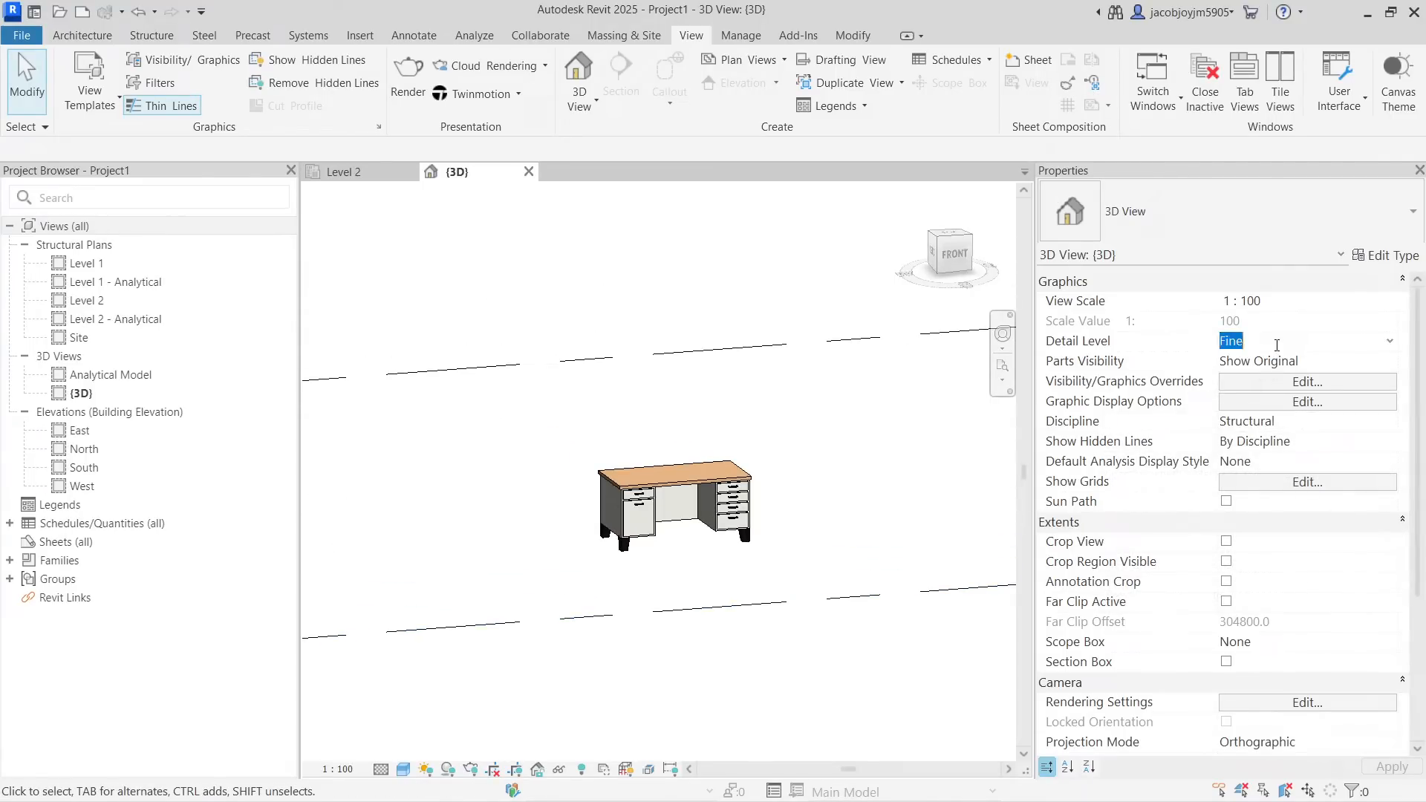
click(1390, 345)
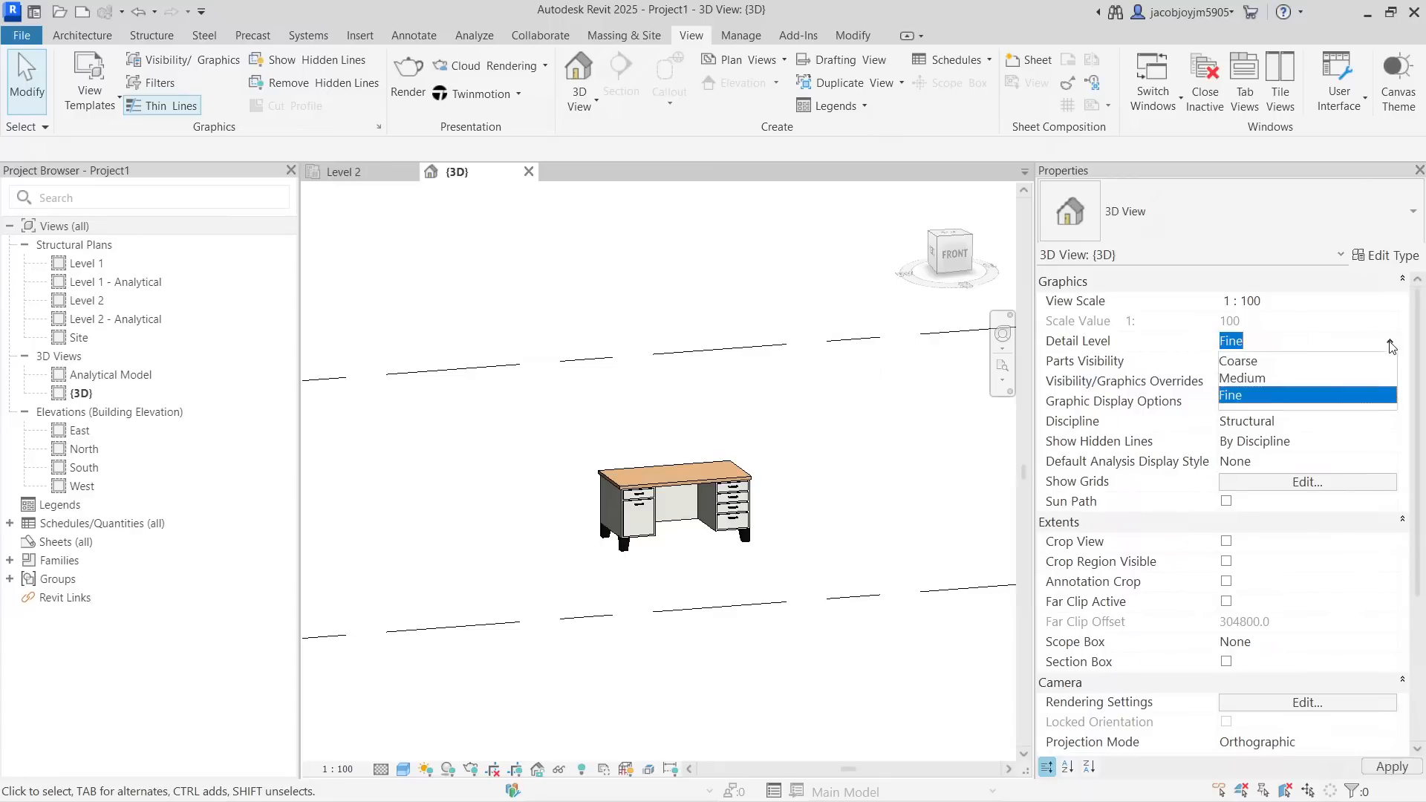
click(1255, 361)
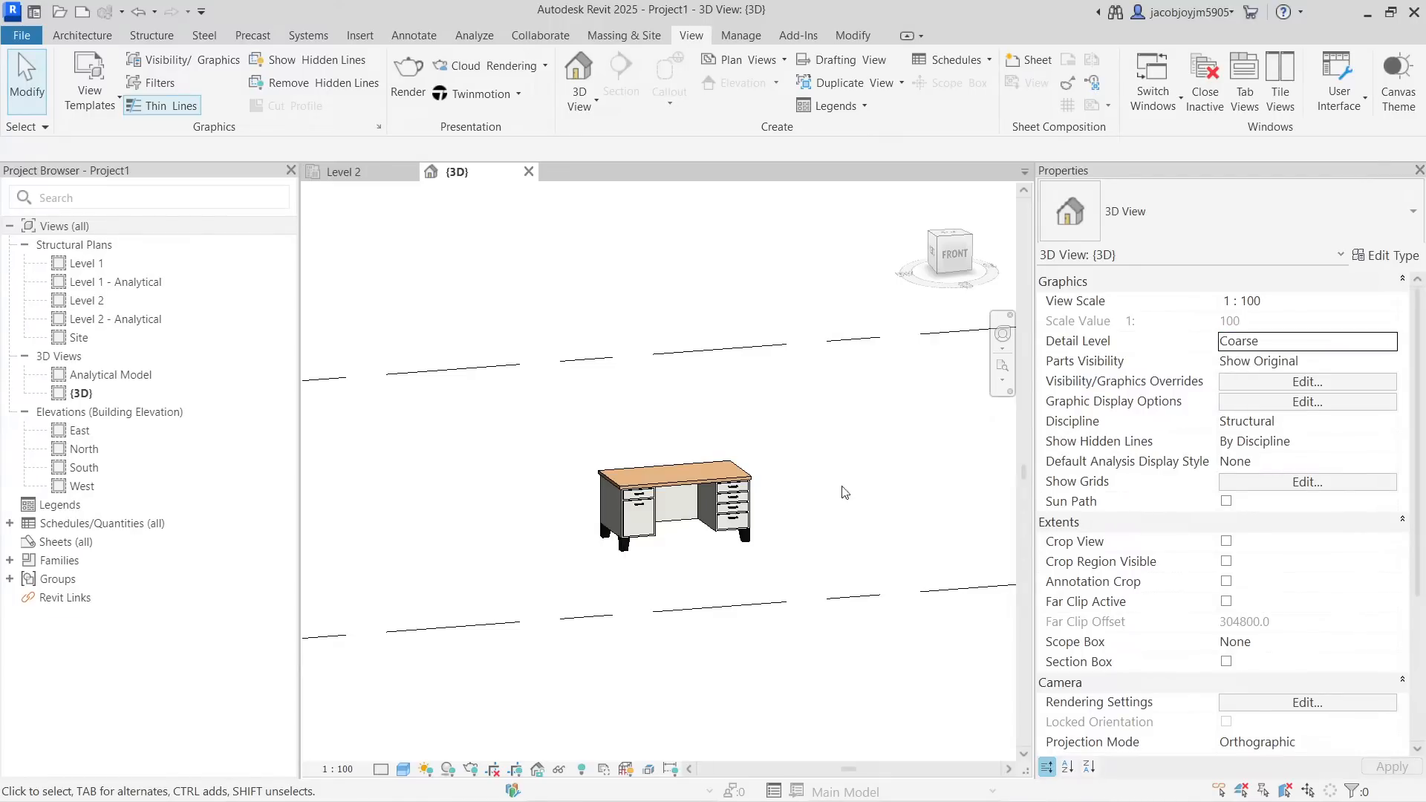
click(1392, 349)
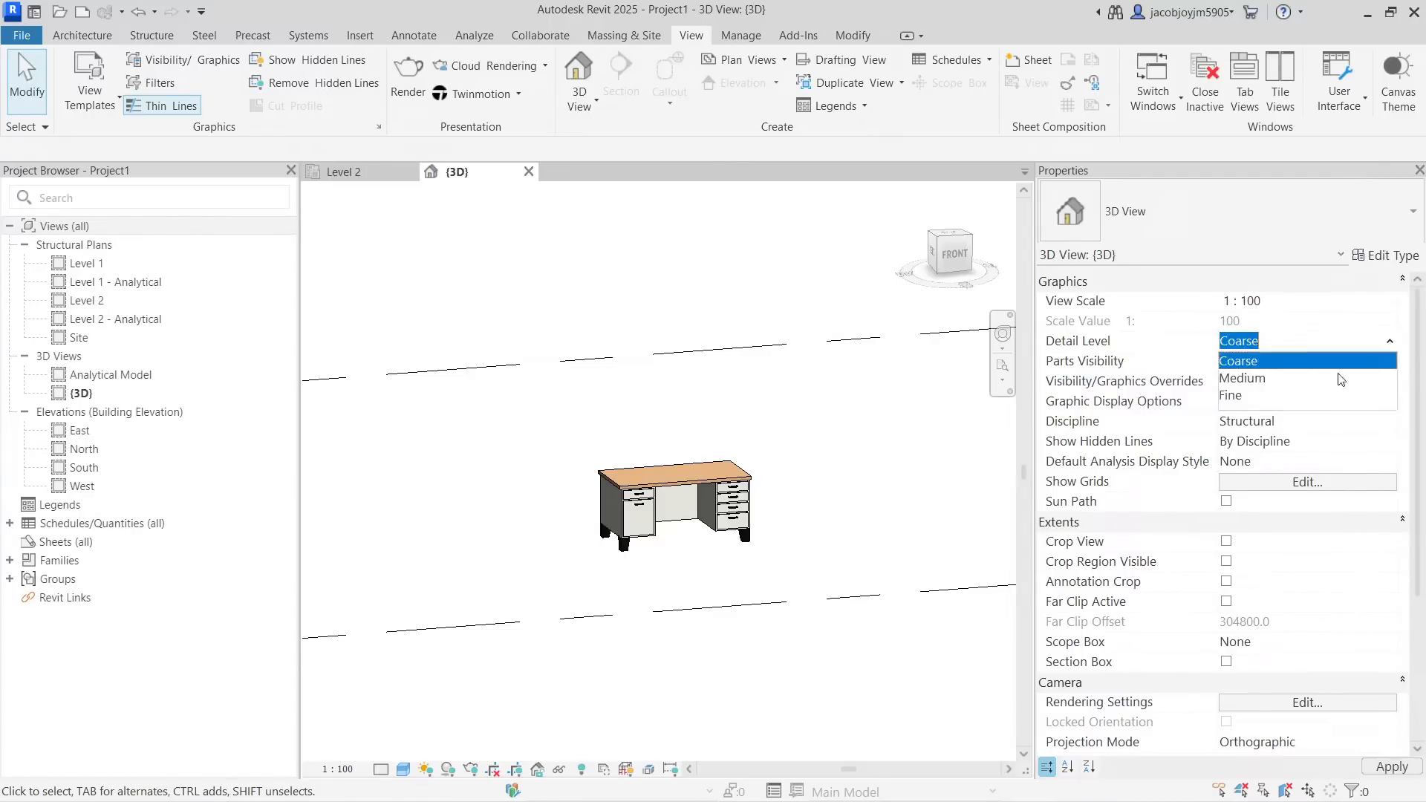
click(1267, 394)
Window-select the area around the desk in the 3D view to check what it contains, and clear the selection
scroll(834, 483, down, 6)
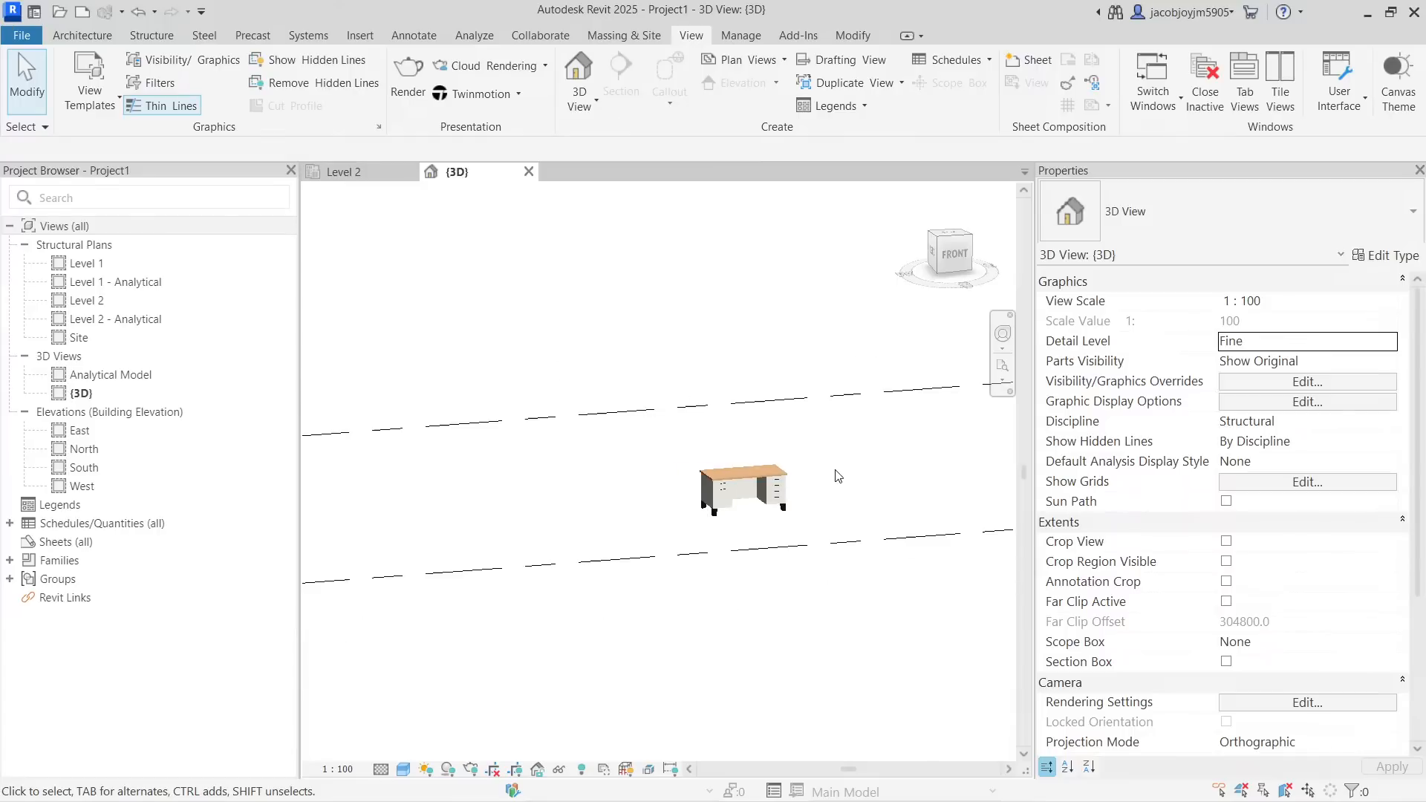
drag(517, 341, 740, 563)
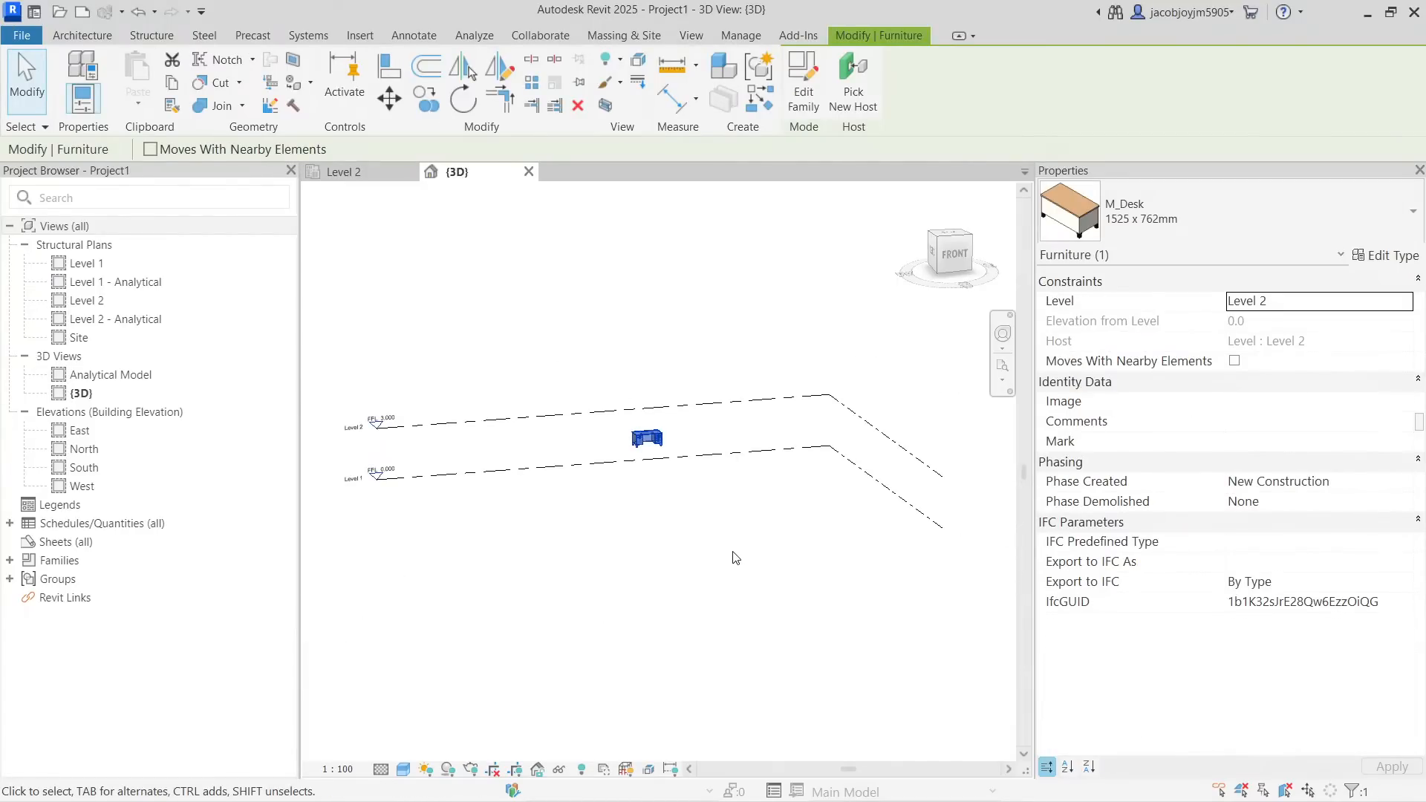
click(735, 558)
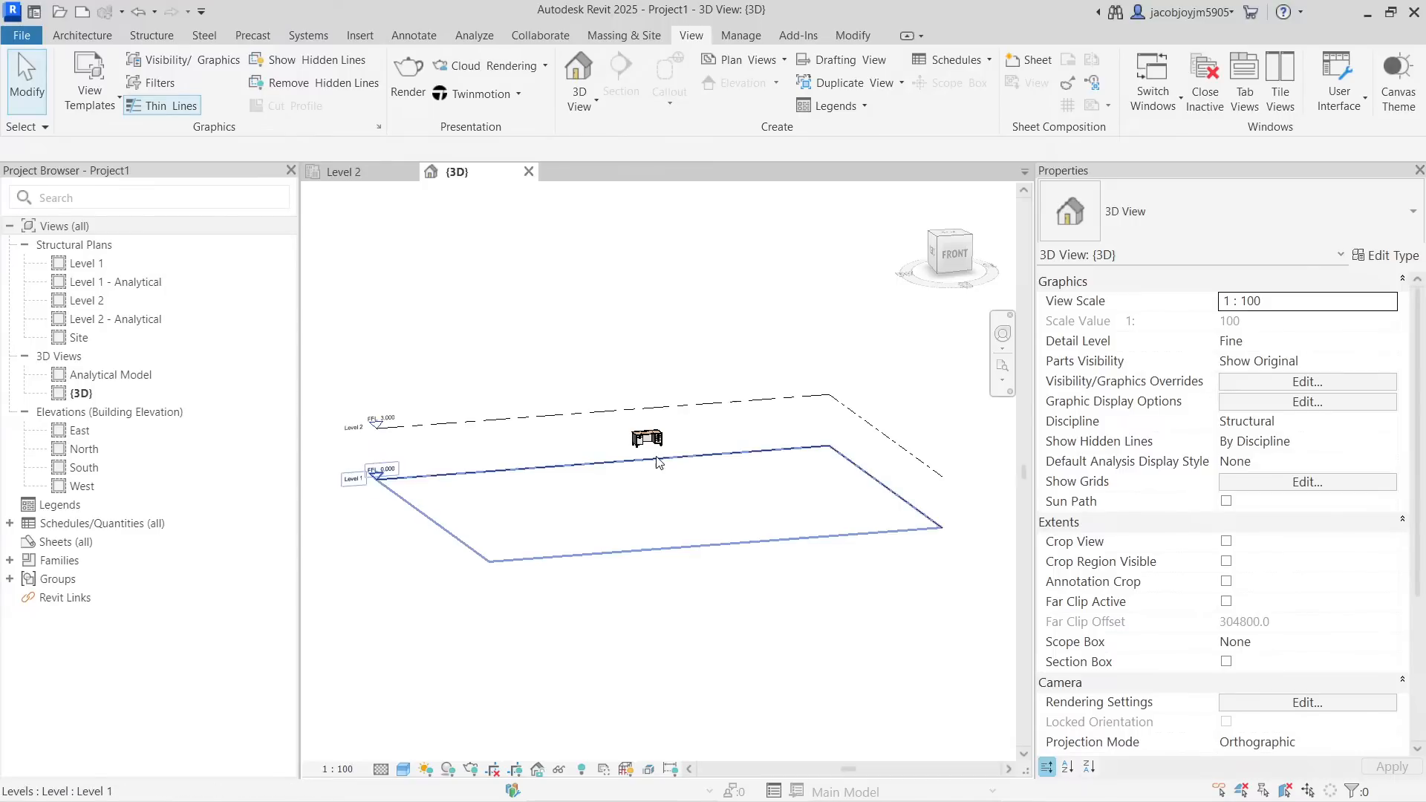
Check the Level 2 structural plan for the desk, and return to the 3D view to check the desk's properties
click(347, 174)
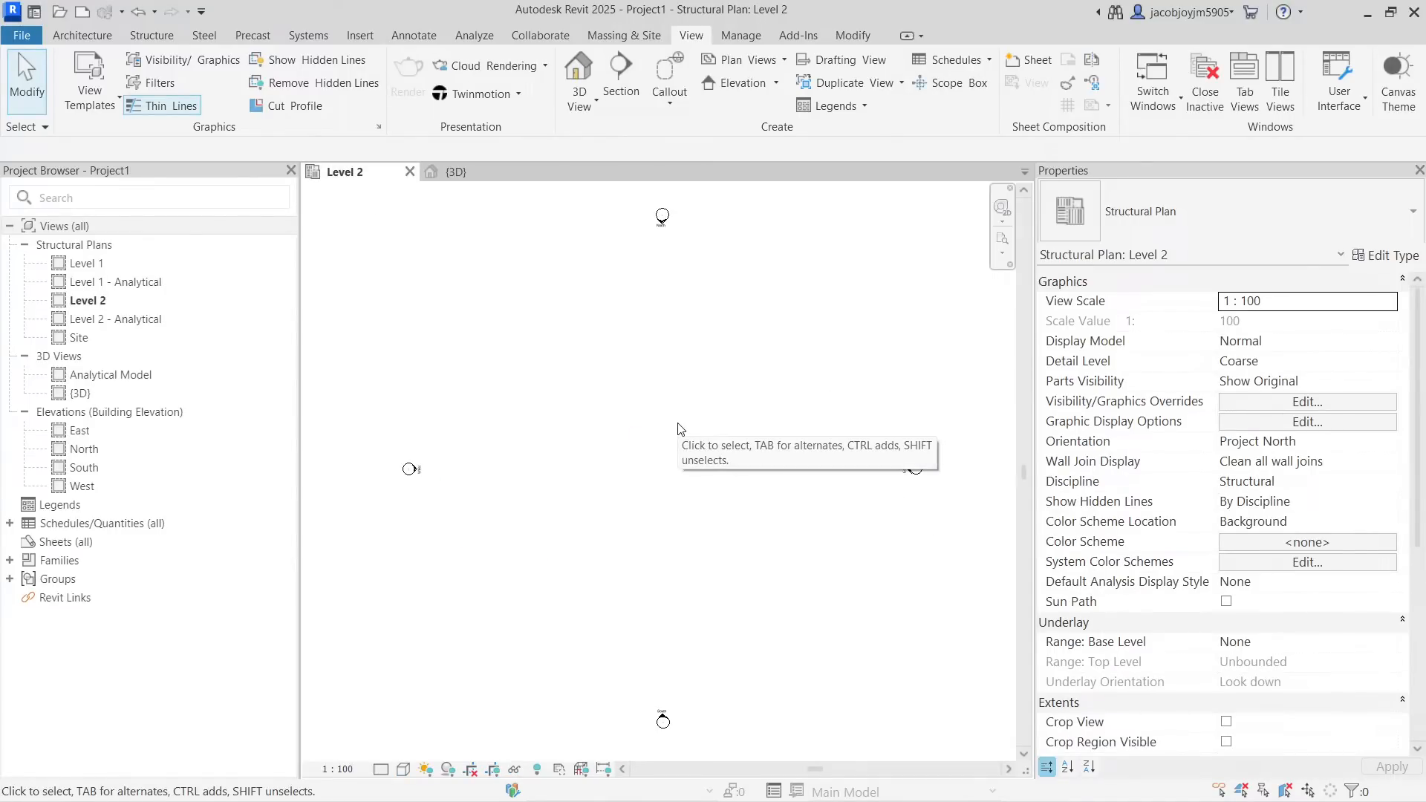
click(453, 177)
drag(546, 308, 769, 548)
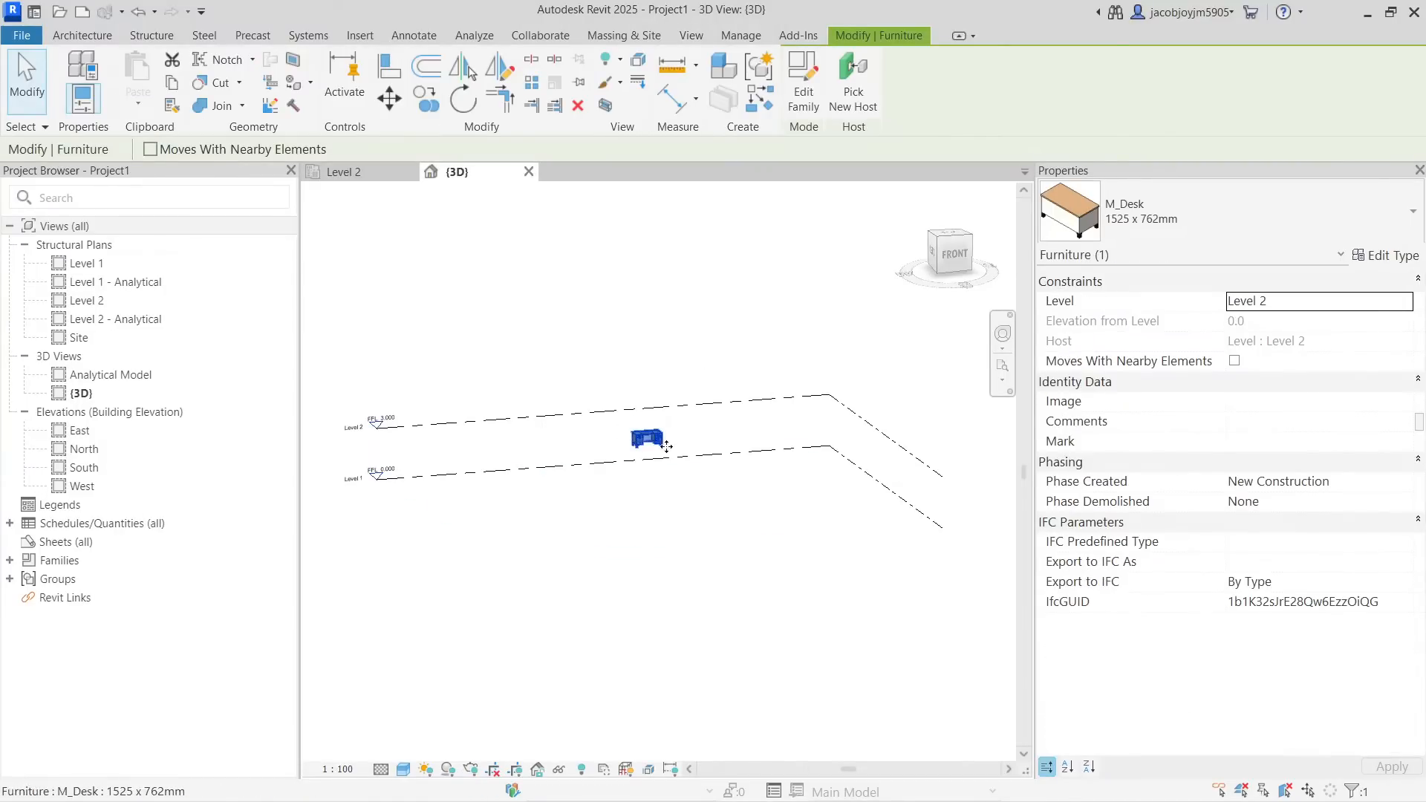
click(725, 535)
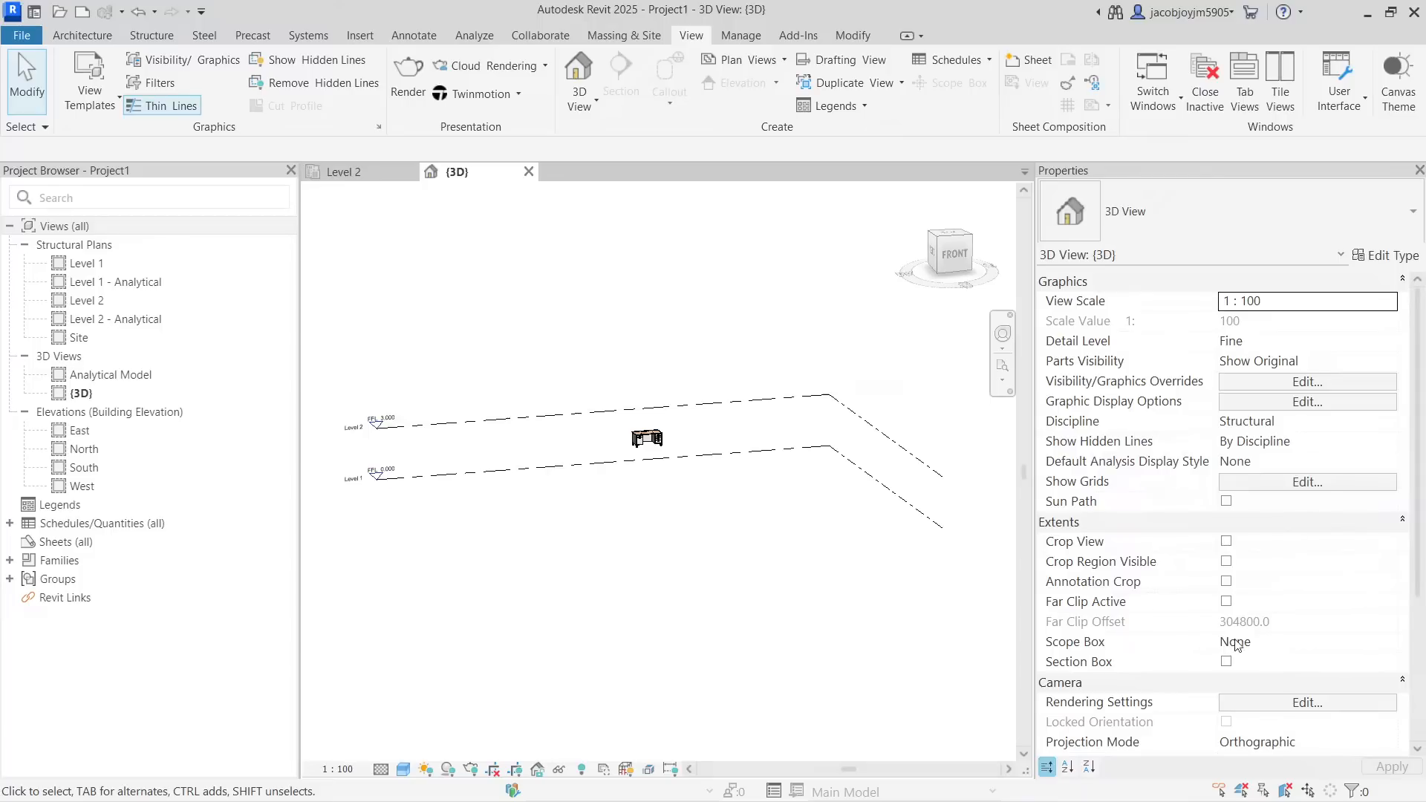
Window-select the desk in the 3D view, clear the selection, and inspect the desk up close
drag(583, 283, 780, 571)
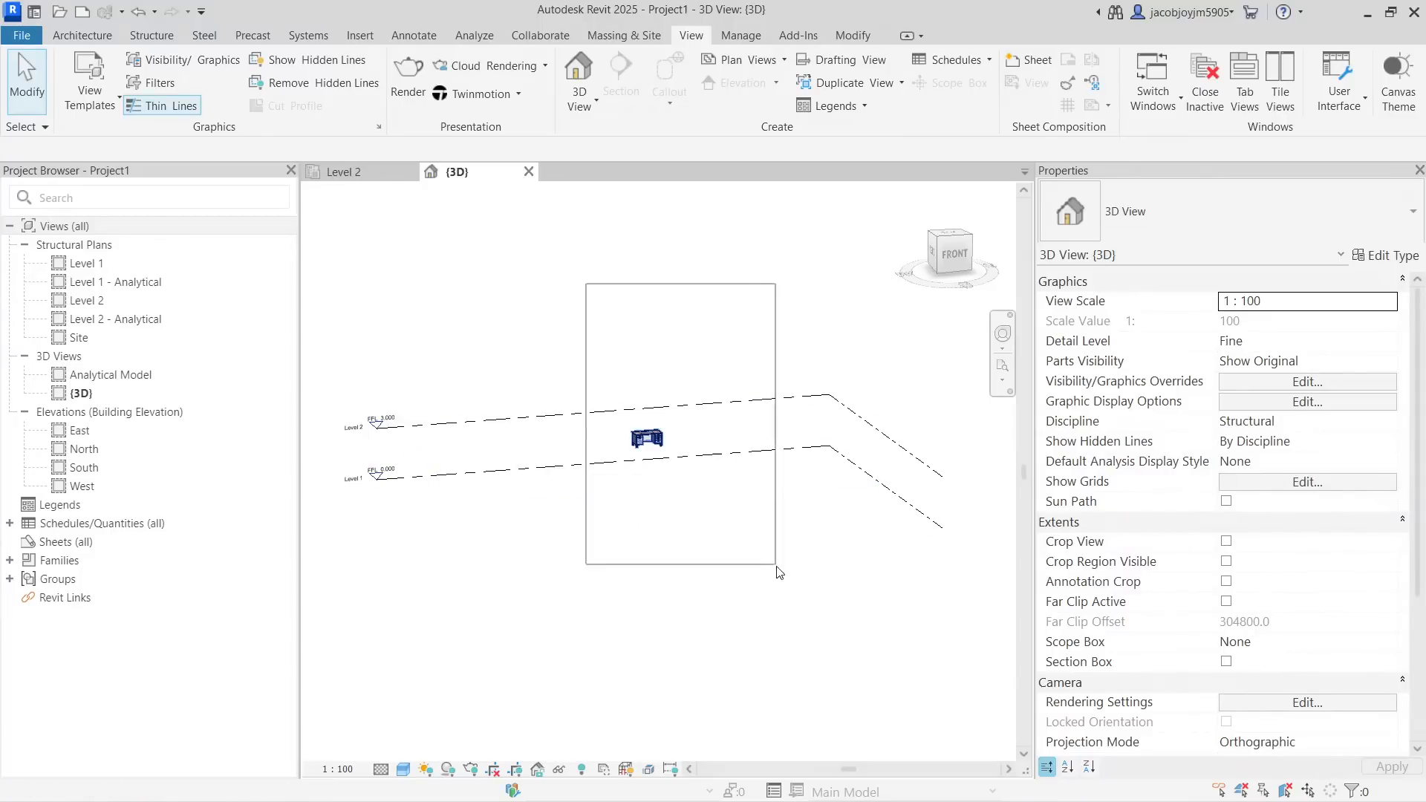
scroll(643, 437, up, 5)
scroll(643, 437, up, 5)
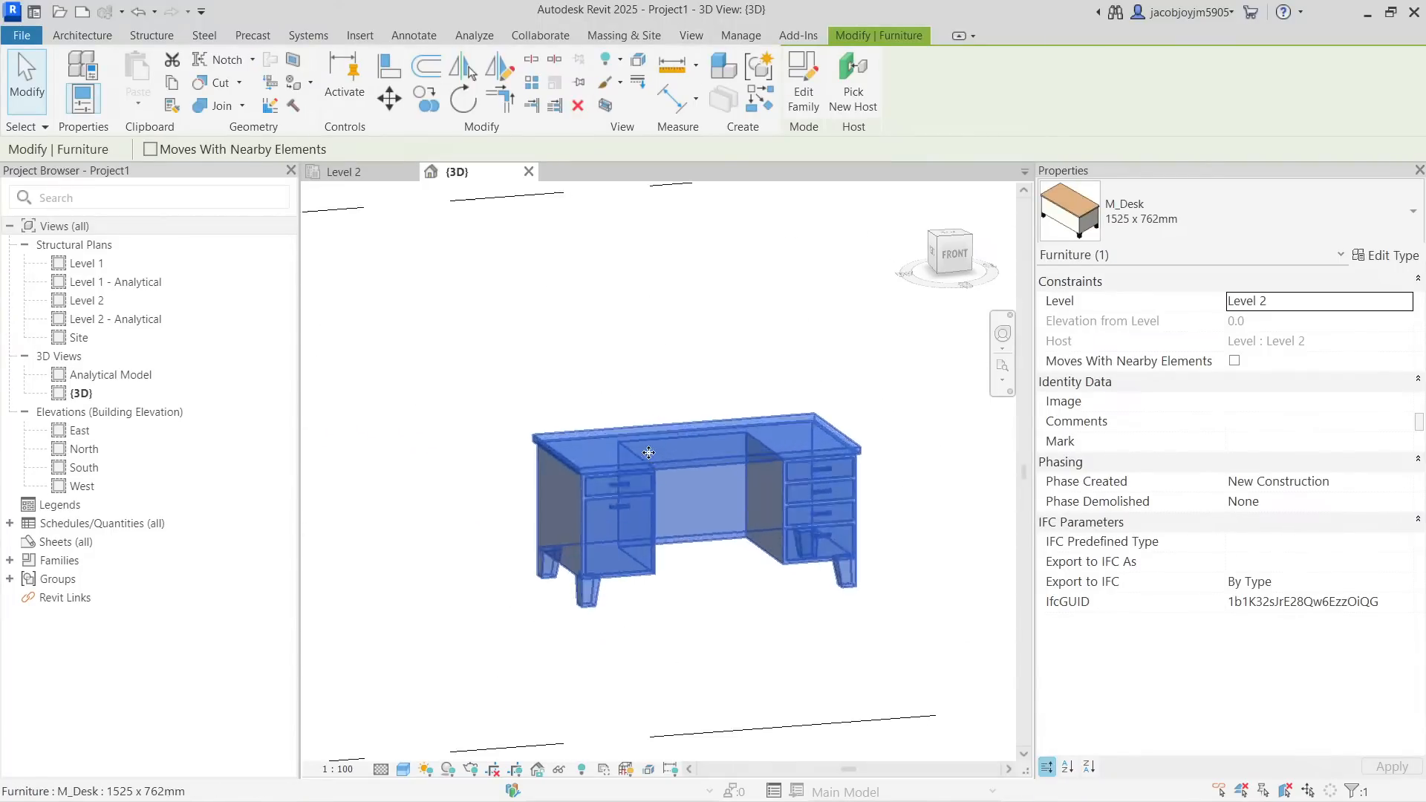
click(703, 301)
middle_drag(668, 363, 611, 336)
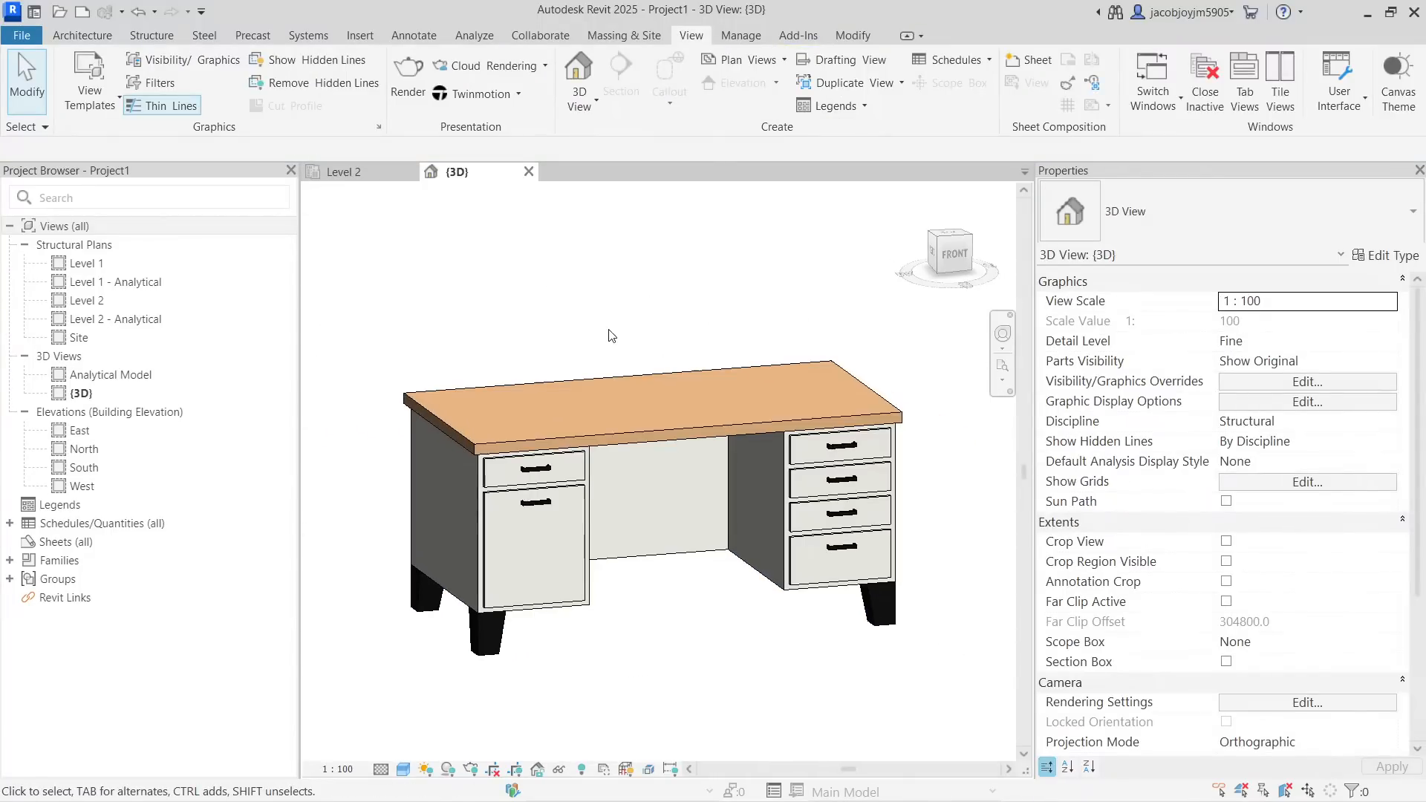
Place a second M_Desk 1525 x 762mm component beside the existing desk in the 3D view
click(104, 35)
click(221, 95)
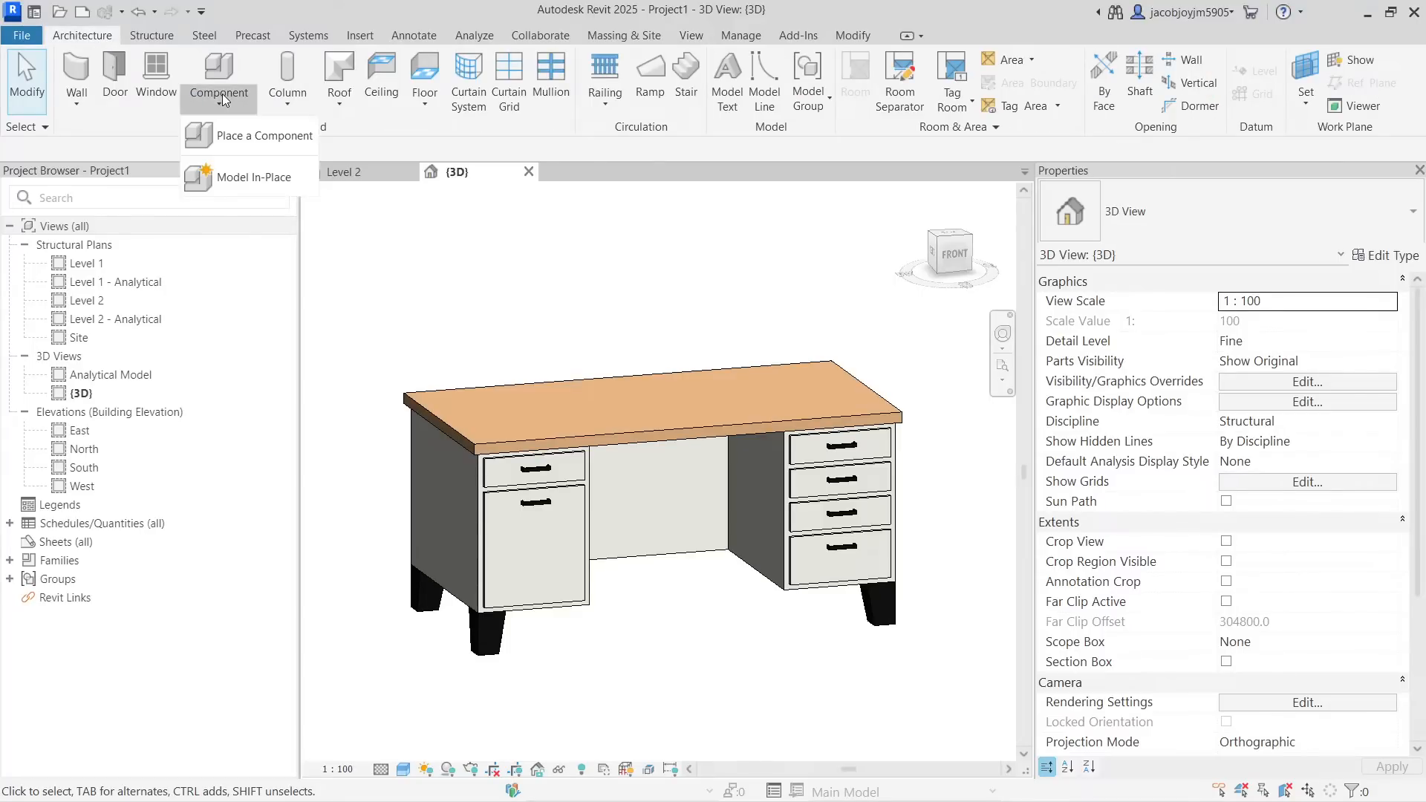
click(271, 148)
scroll(661, 445, down, 3)
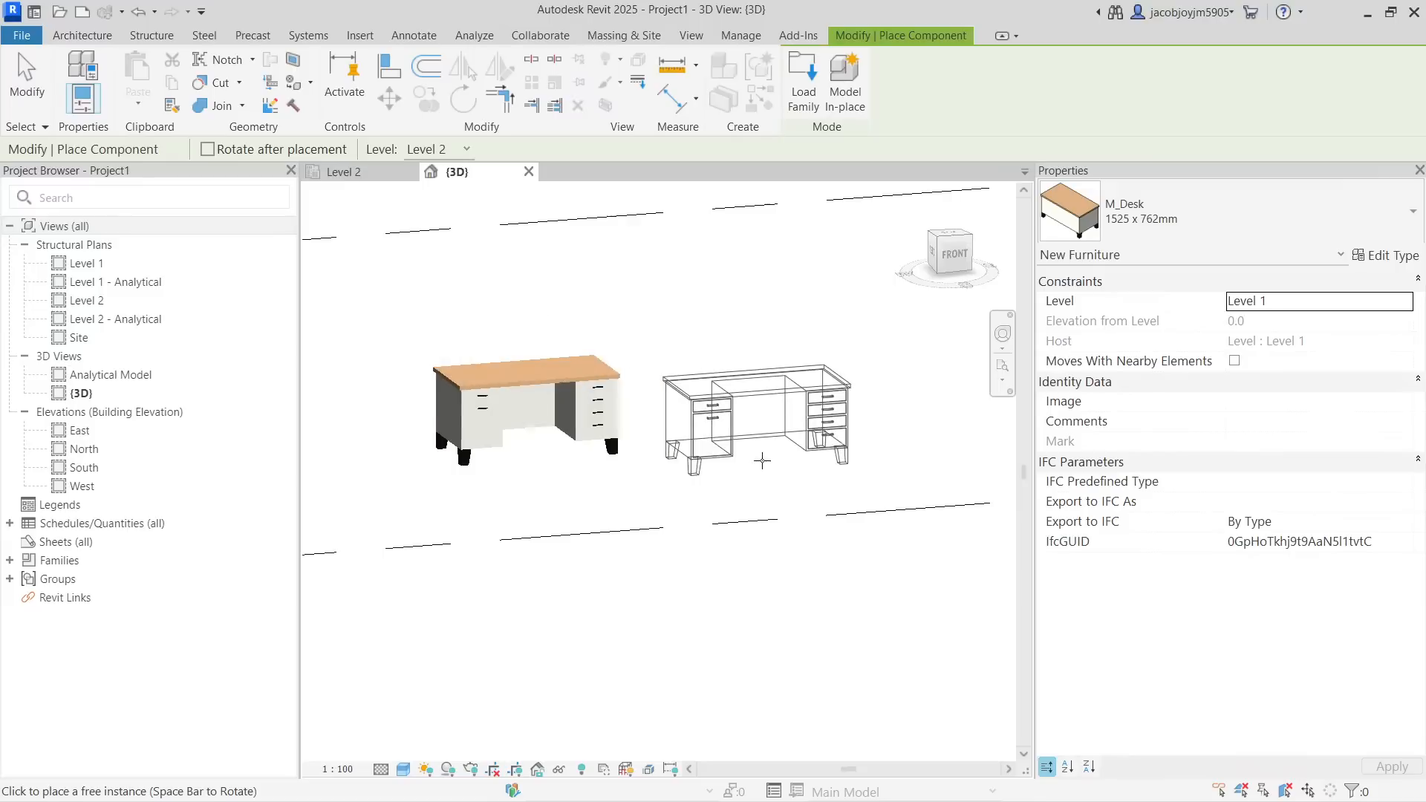
click(787, 483)
key(Escape)
key(Escape)
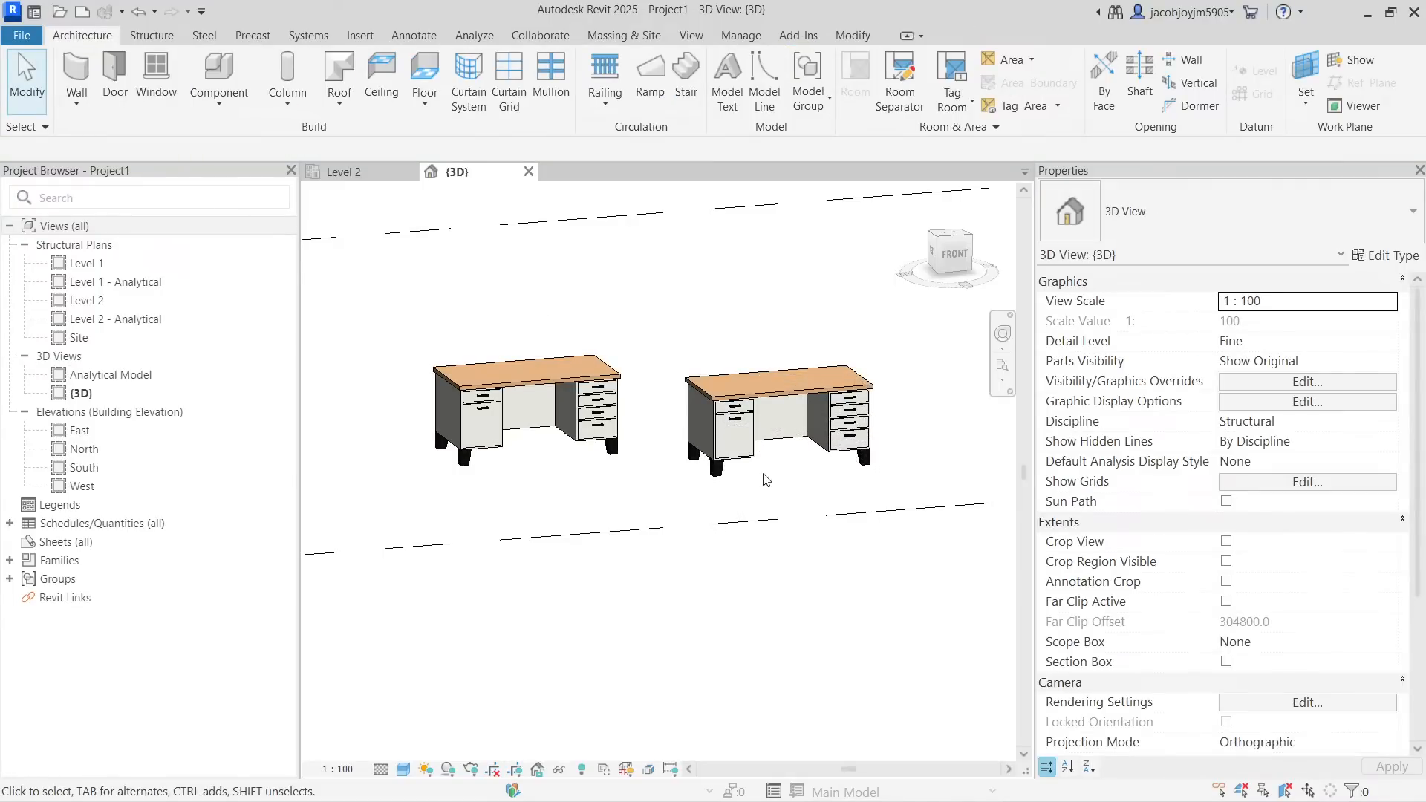
Select the desks in the 3D view to check their properties, and clear the selection
click(754, 466)
key(Escape)
click(515, 386)
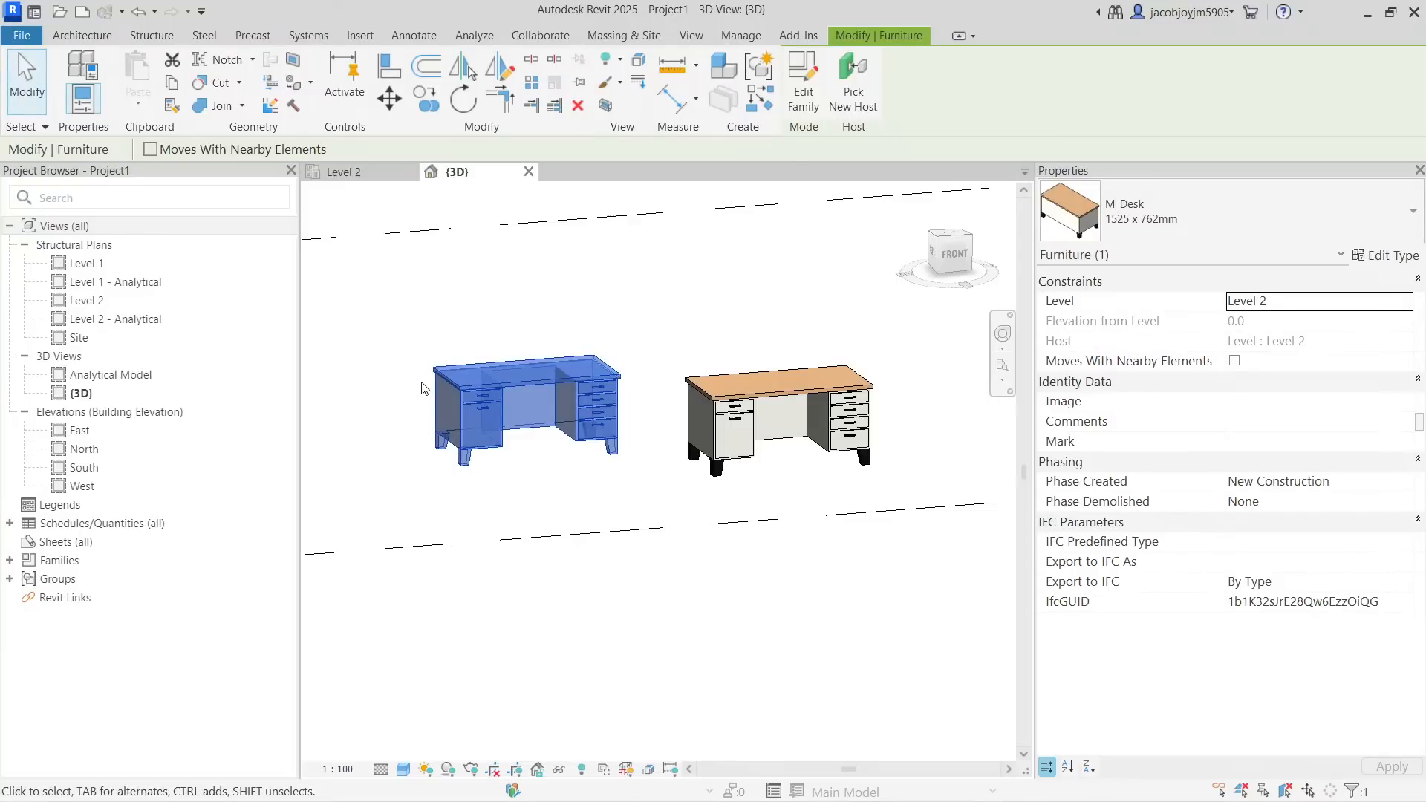
click(385, 343)
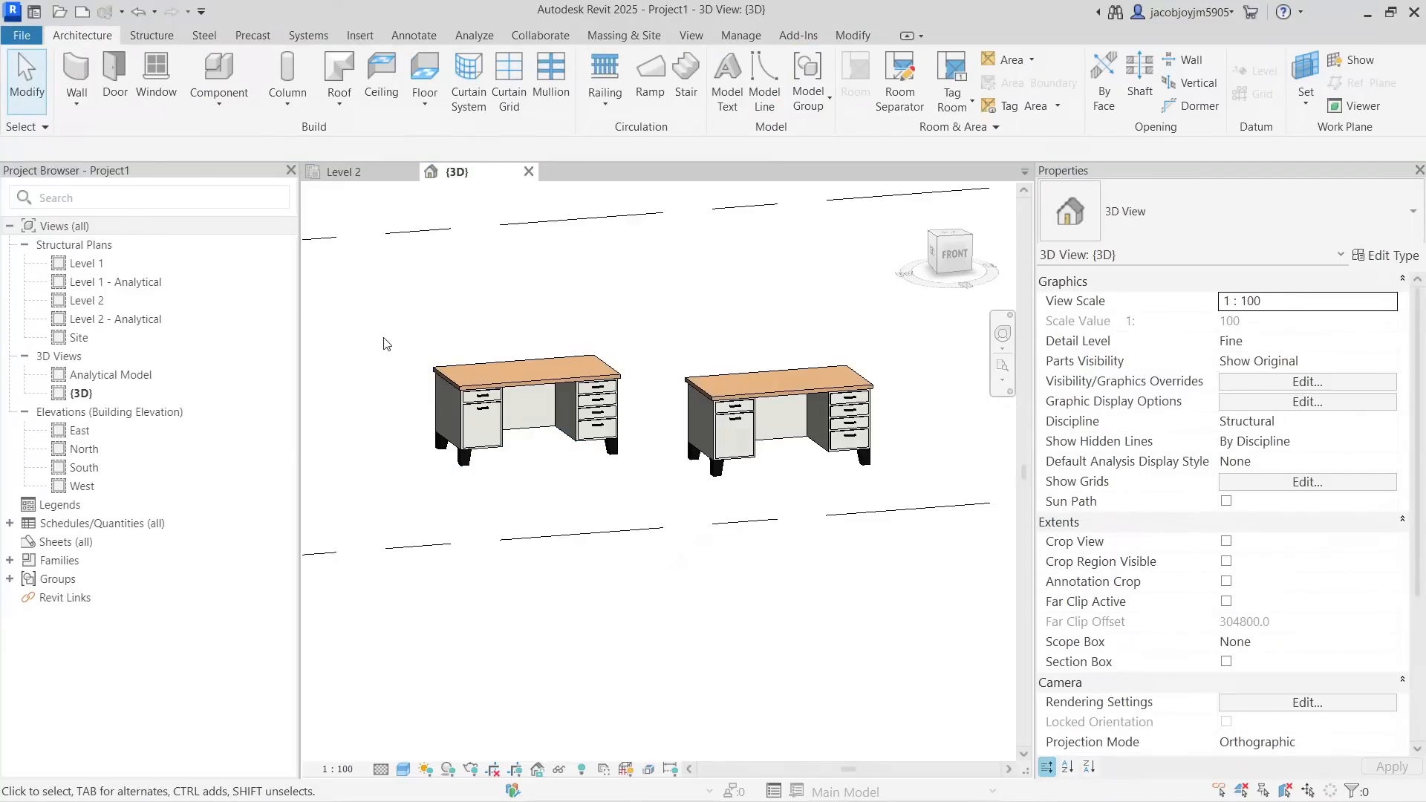
click(78, 104)
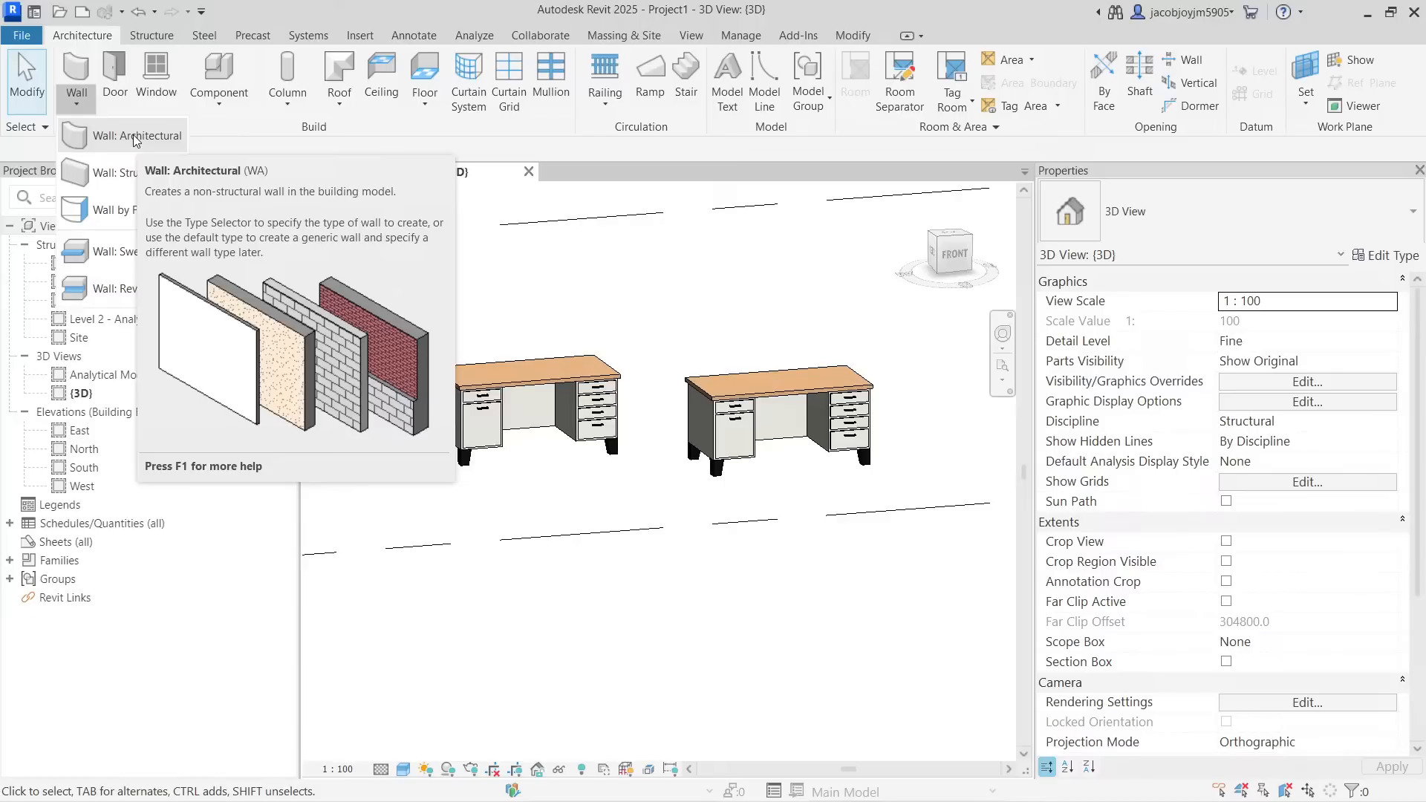
click(219, 100)
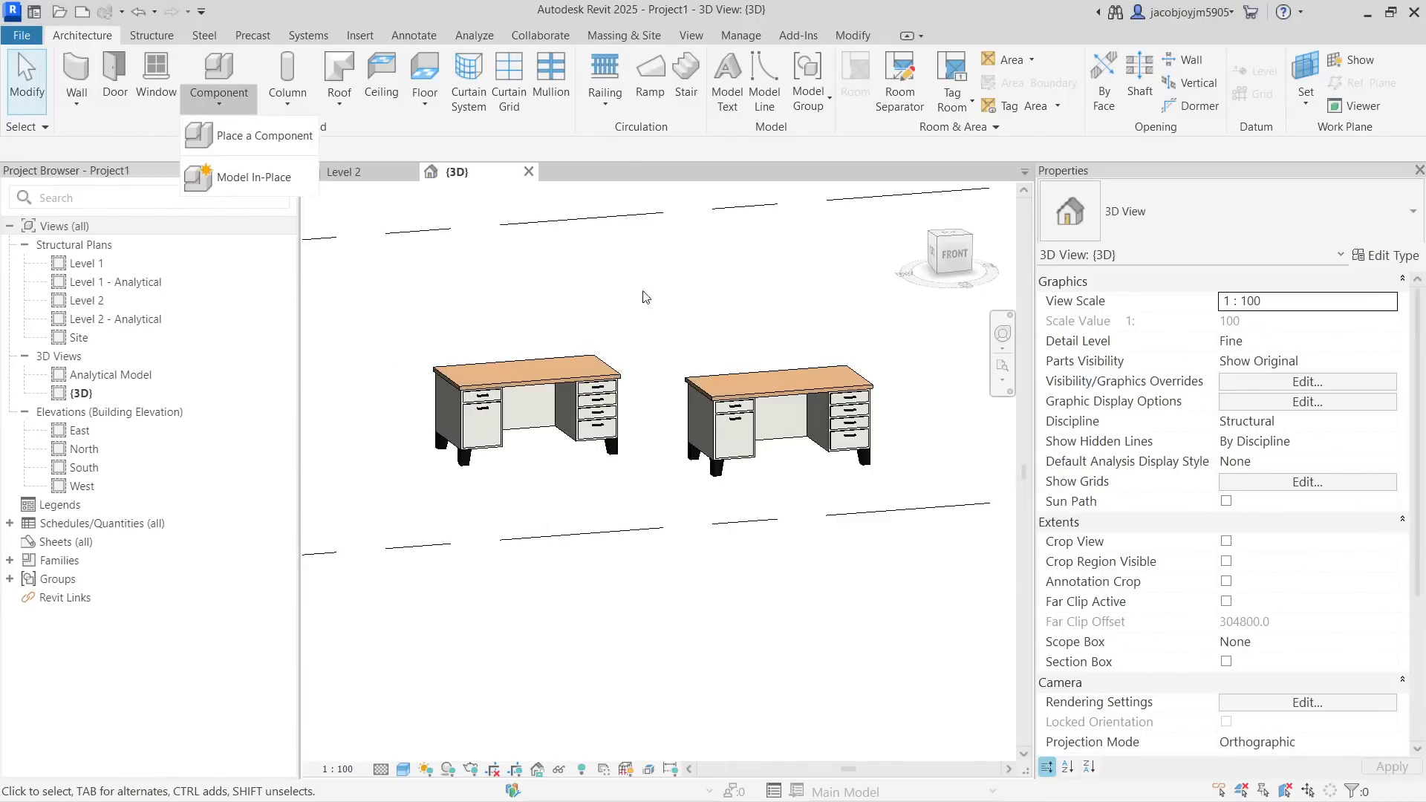
click(622, 323)
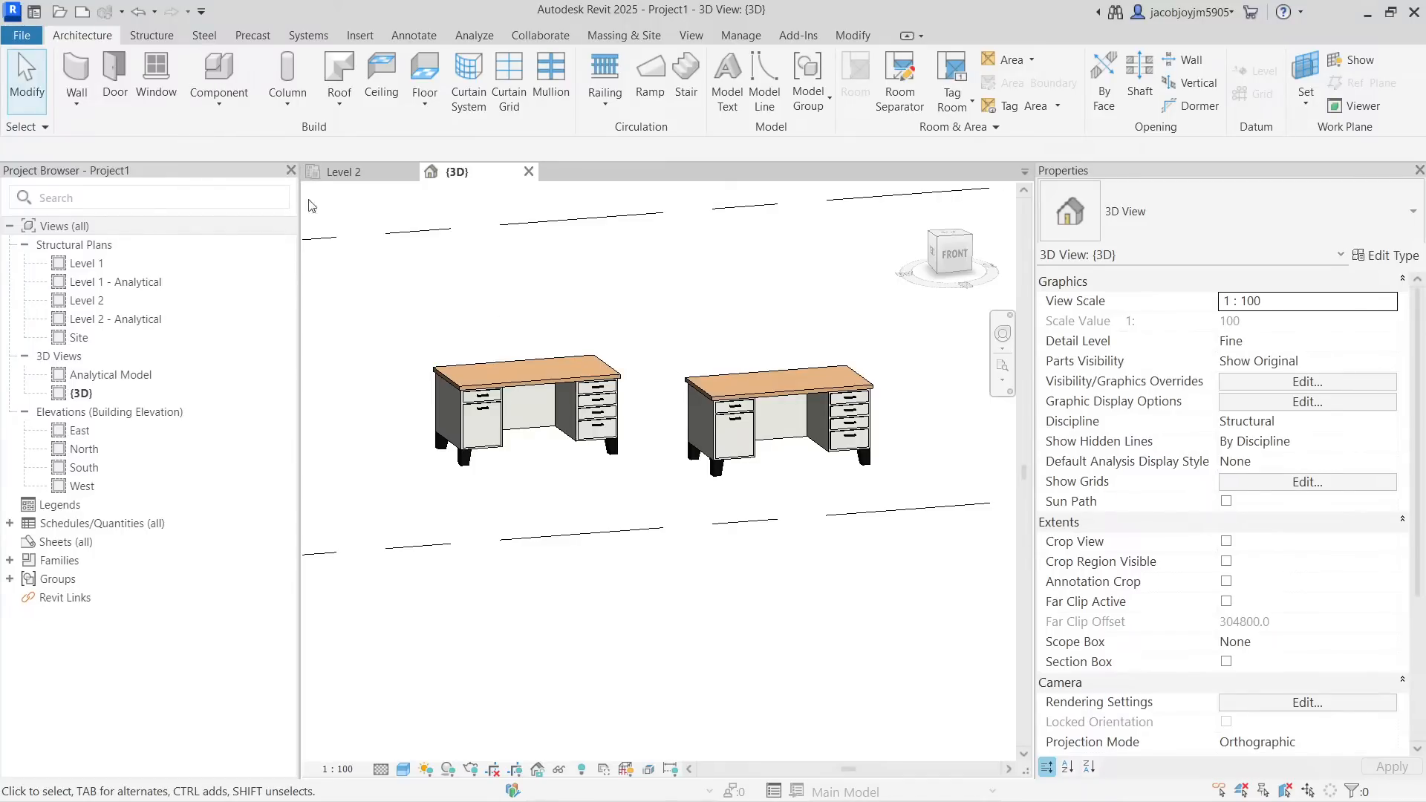
click(224, 109)
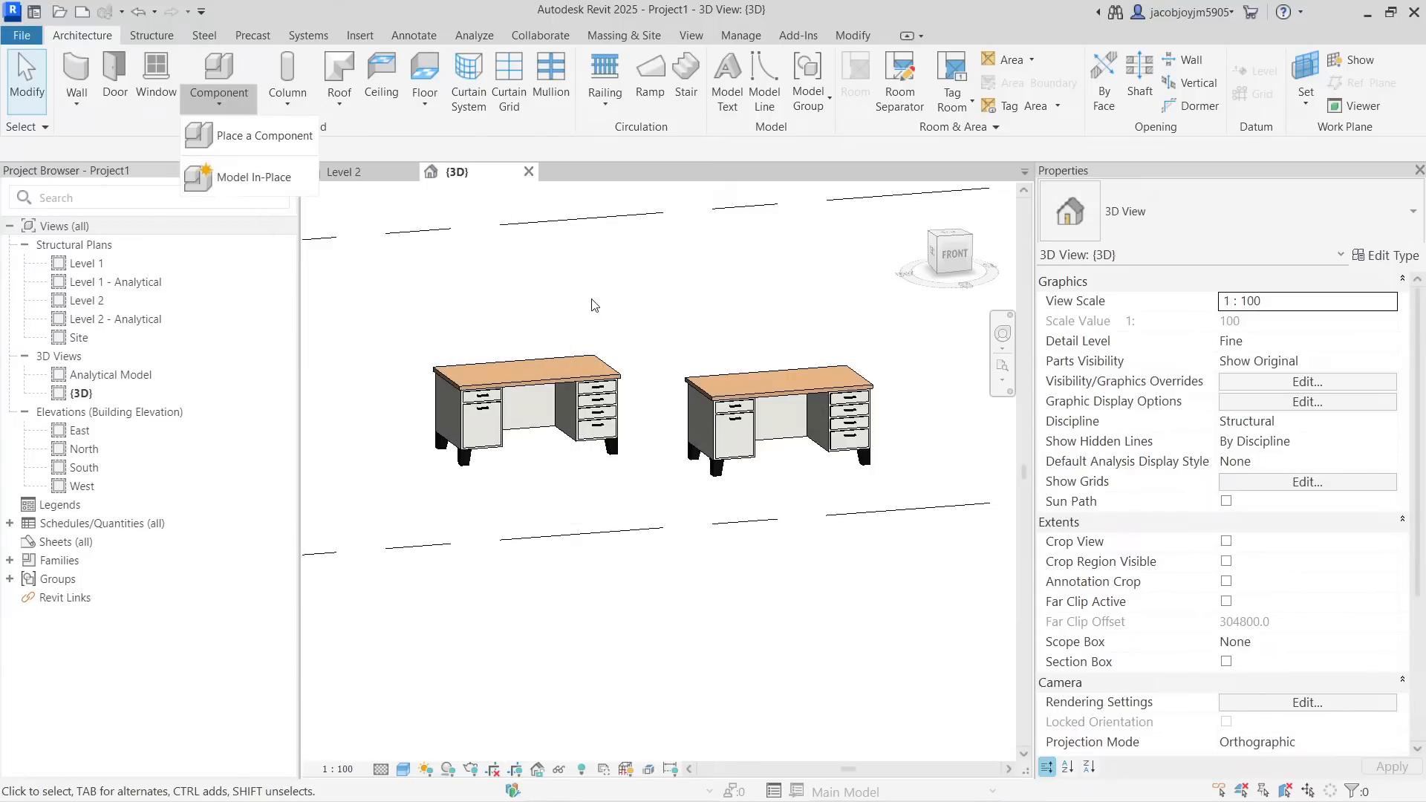
click(587, 328)
Delete both desks from the model, working from the top orientation of the 3D view
scroll(588, 334, down, 1)
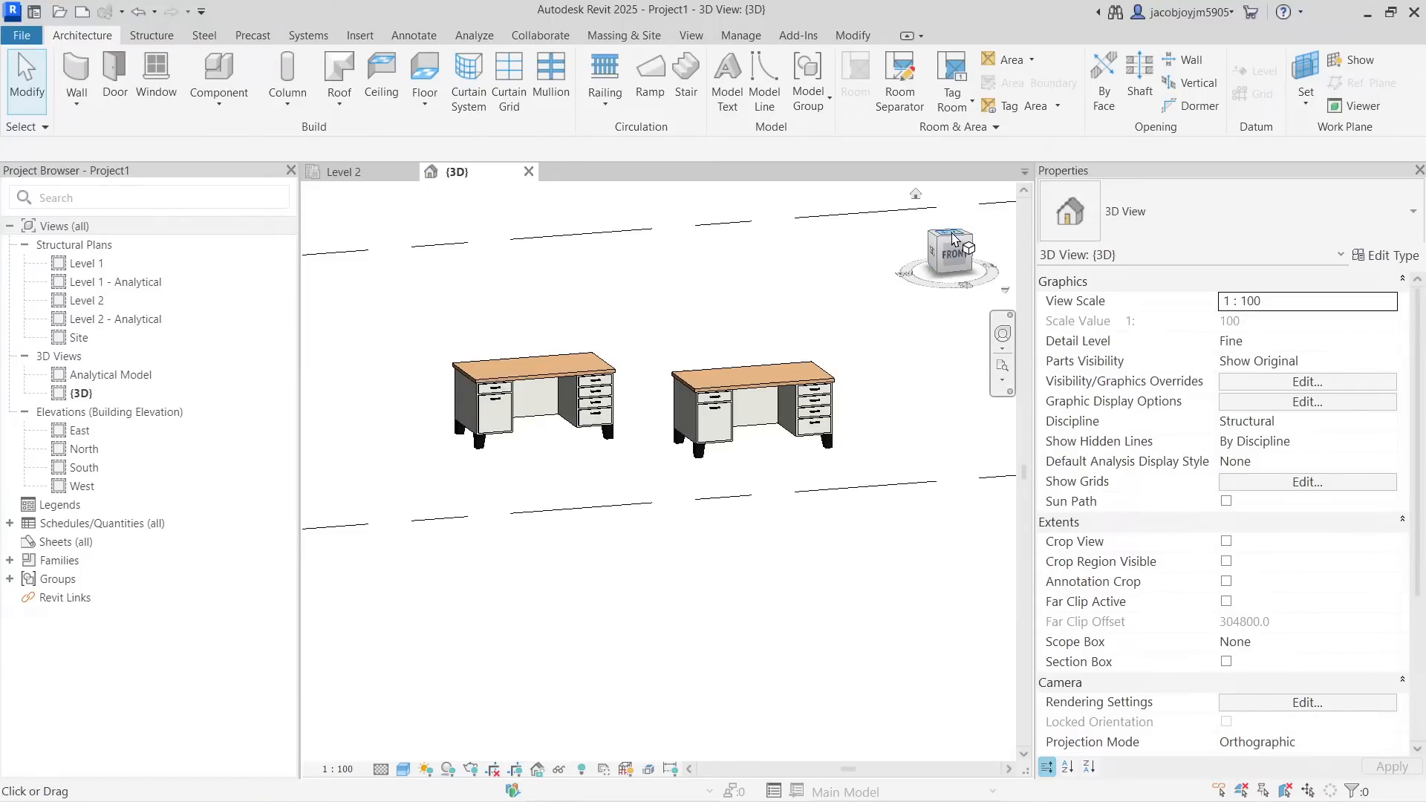
click(951, 234)
middle_drag(748, 435, 691, 410)
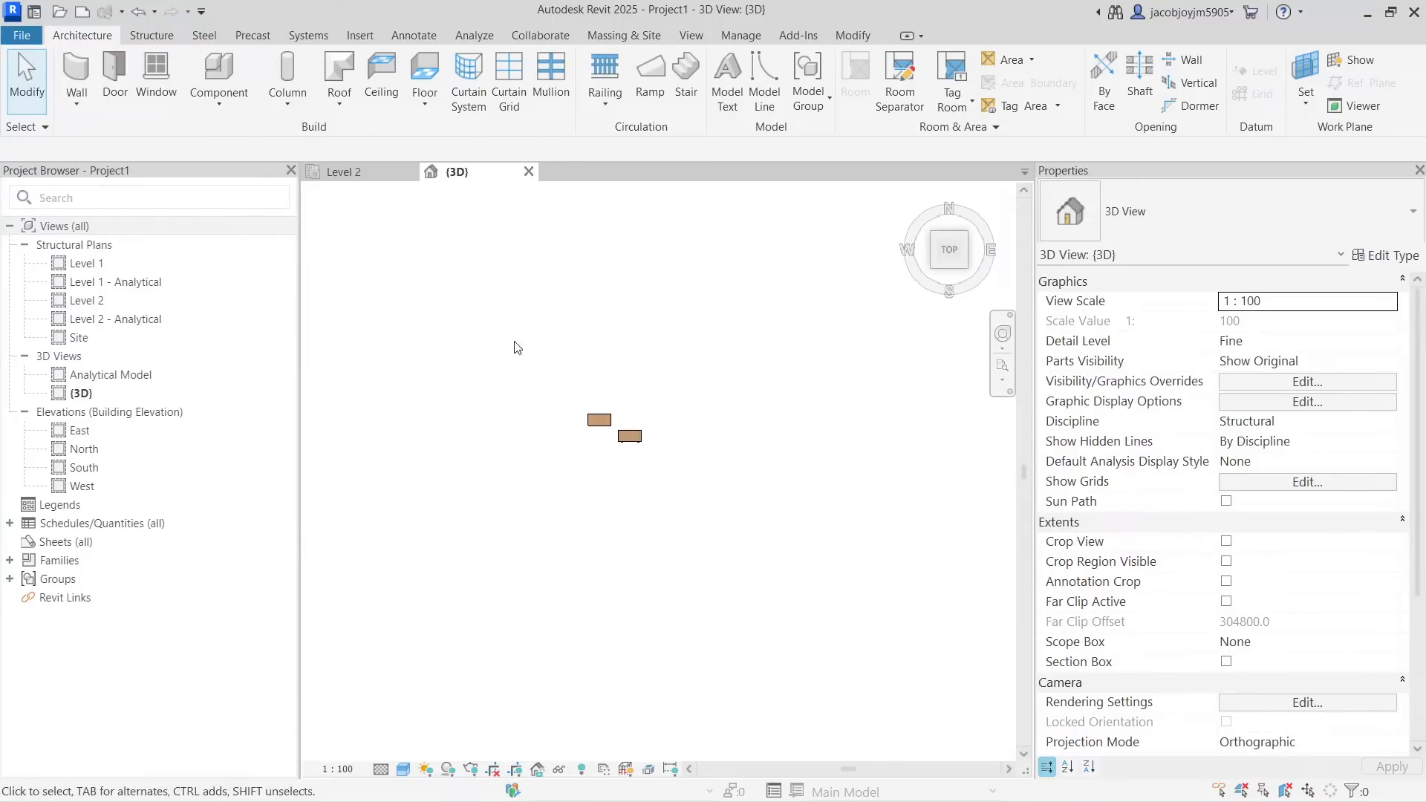
drag(513, 343, 778, 537)
key(Delete)
Start an in-place model in the Generic Models category and name it Test
click(216, 108)
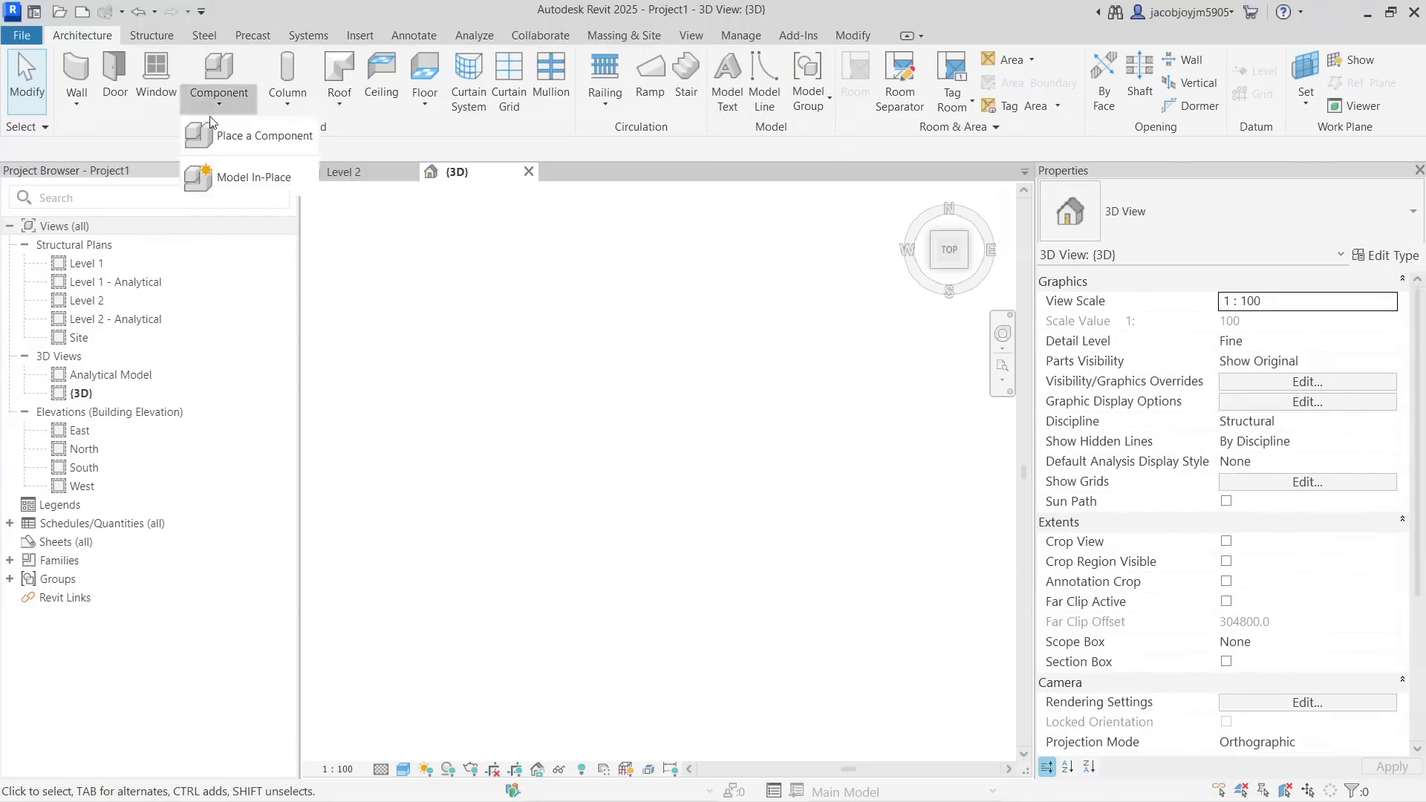
click(261, 179)
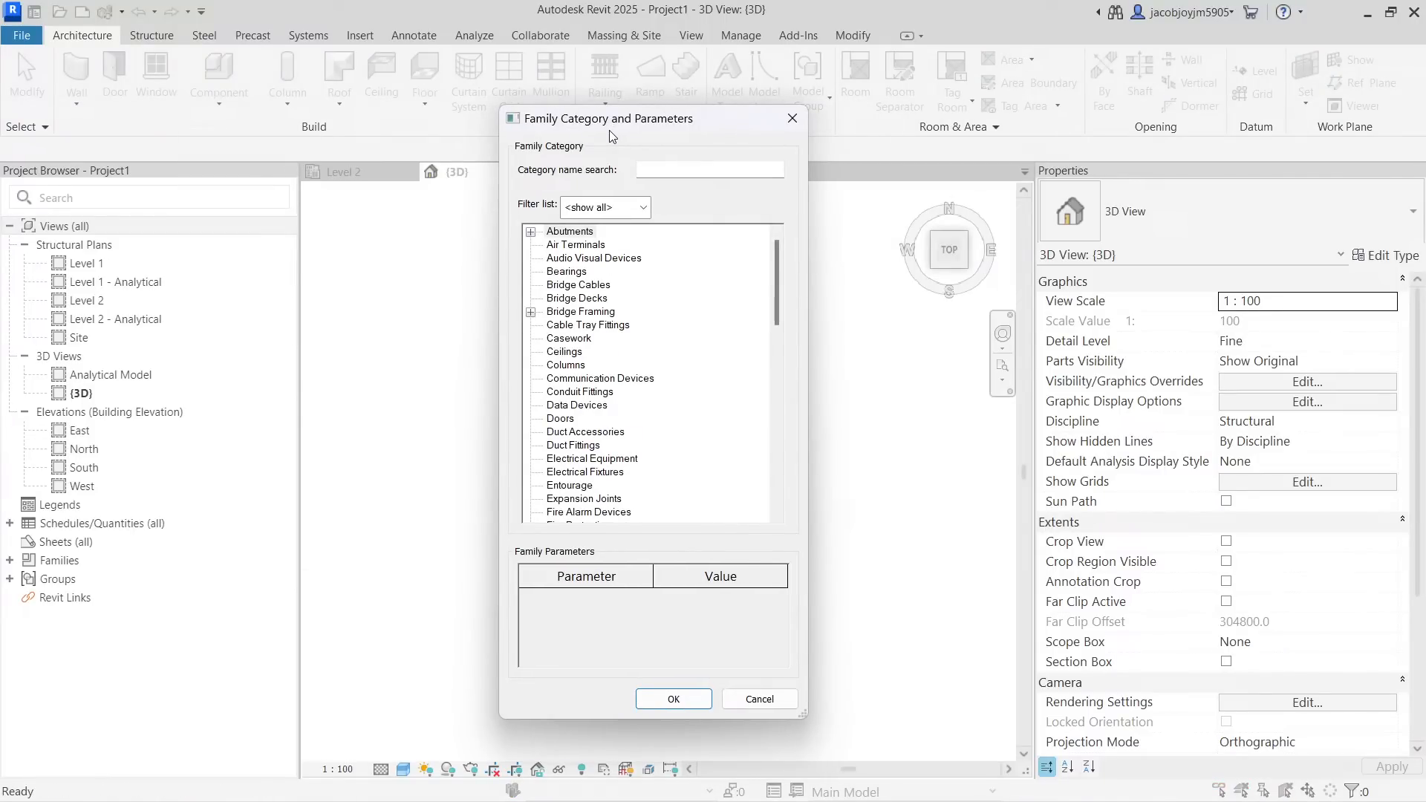
drag(773, 284, 773, 350)
click(577, 356)
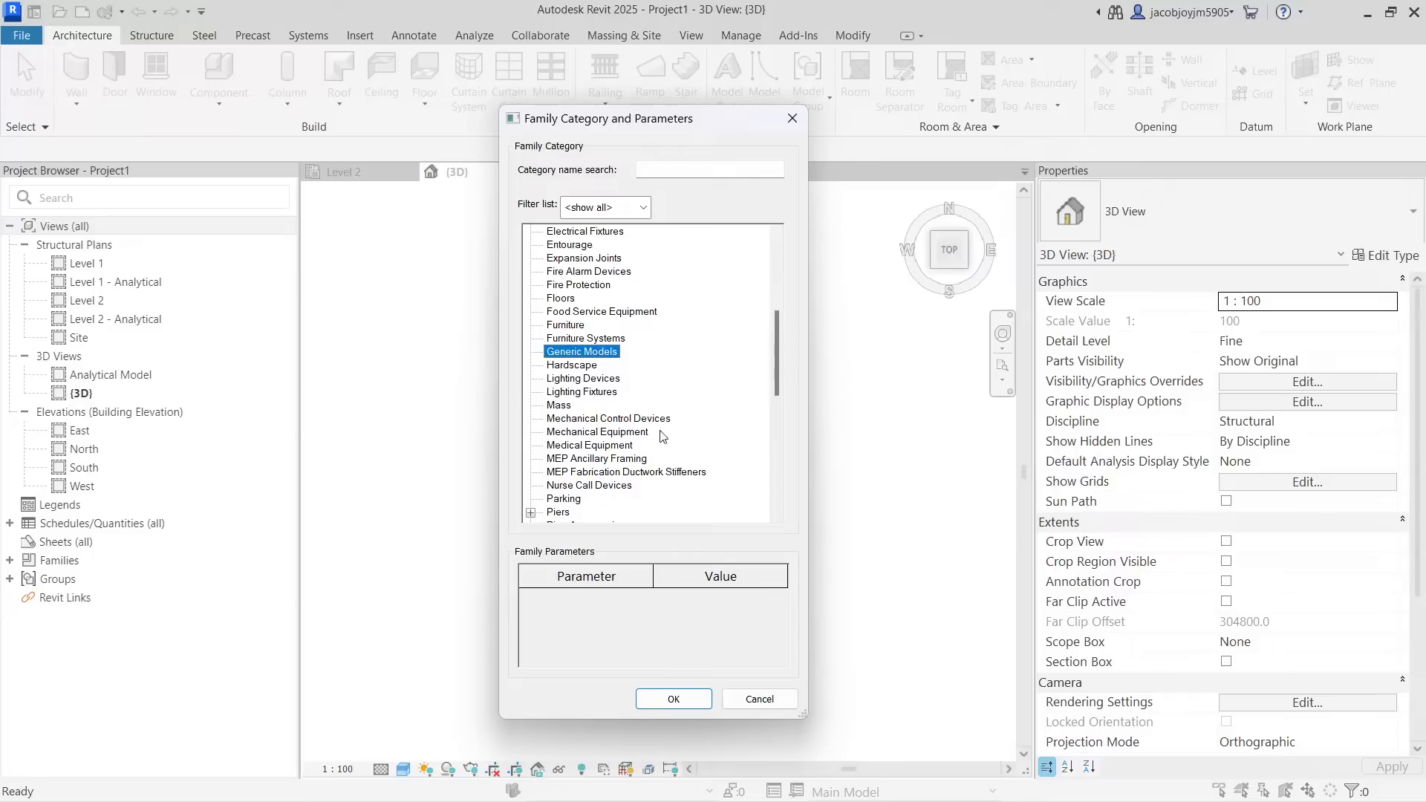
click(673, 699)
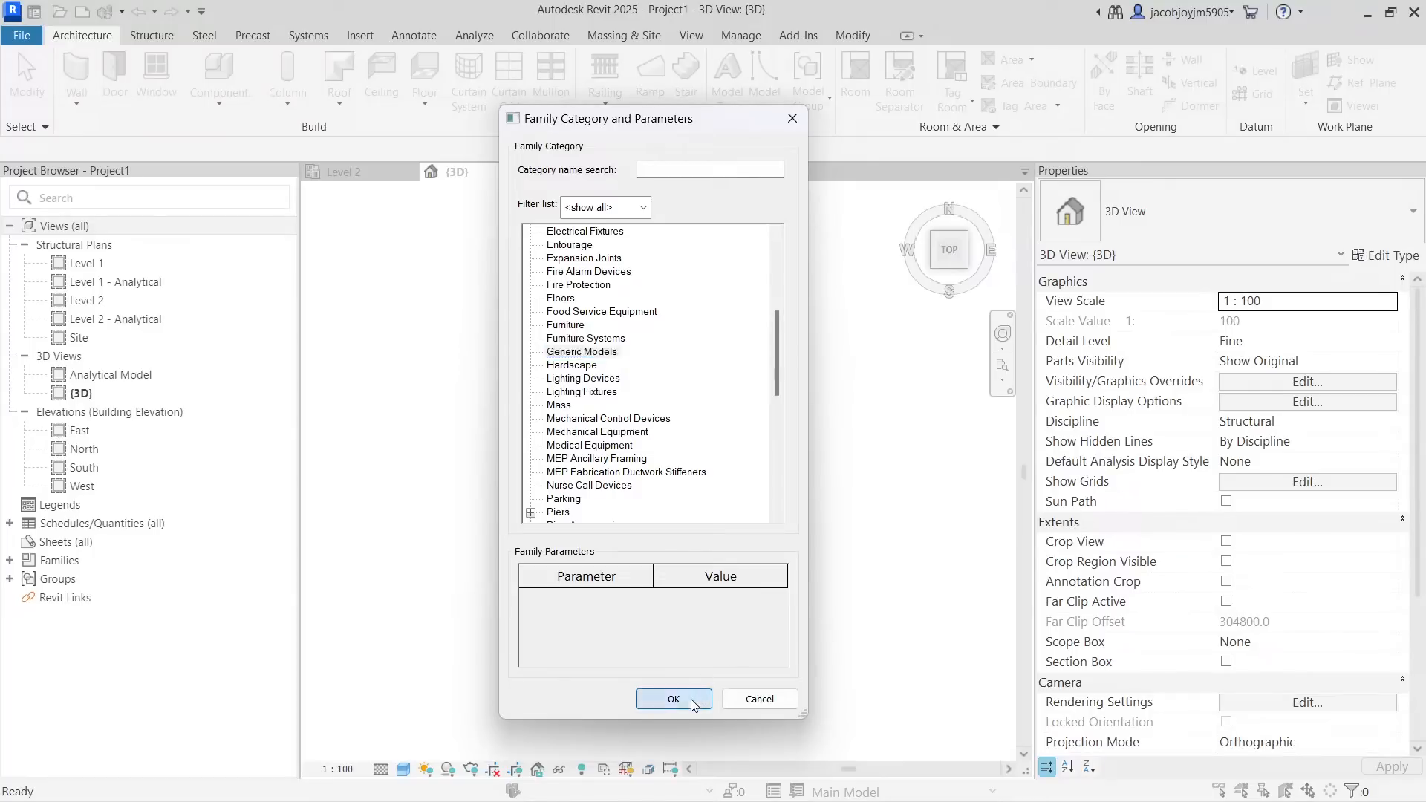
drag(732, 391, 563, 393)
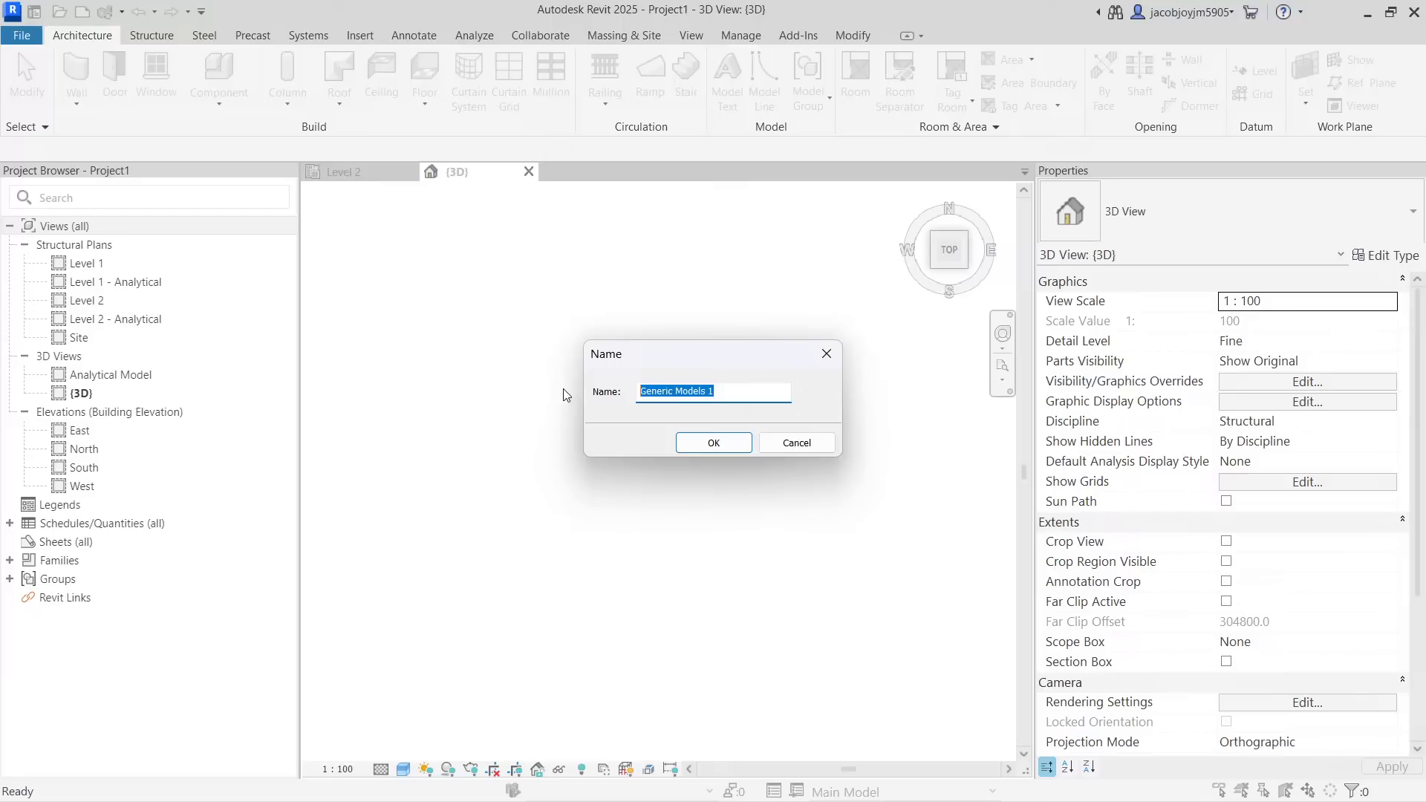
text(Test)
click(684, 442)
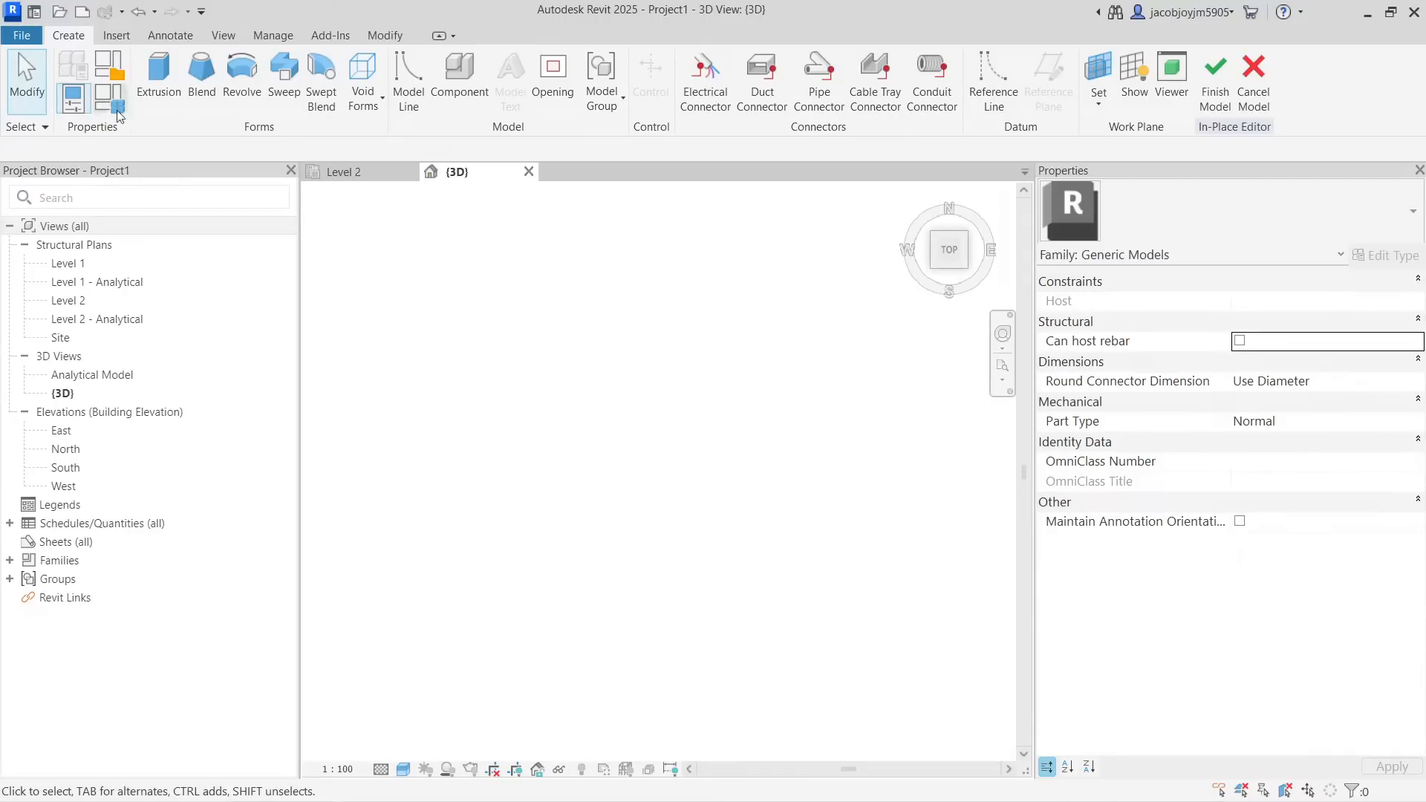
Inspect the Family Types settings of the in-place model and close them without changes
click(109, 65)
drag(1085, 167, 569, 200)
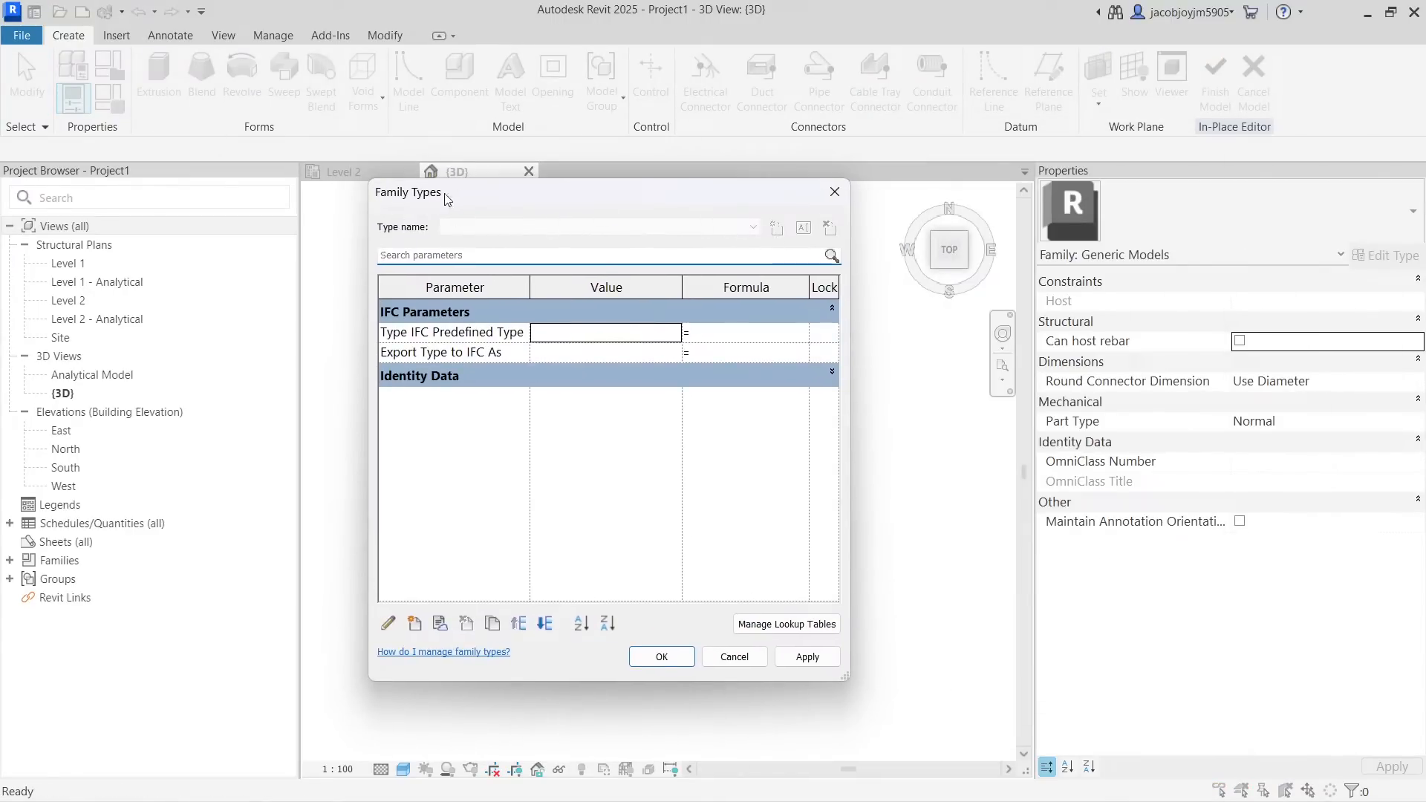
click(835, 192)
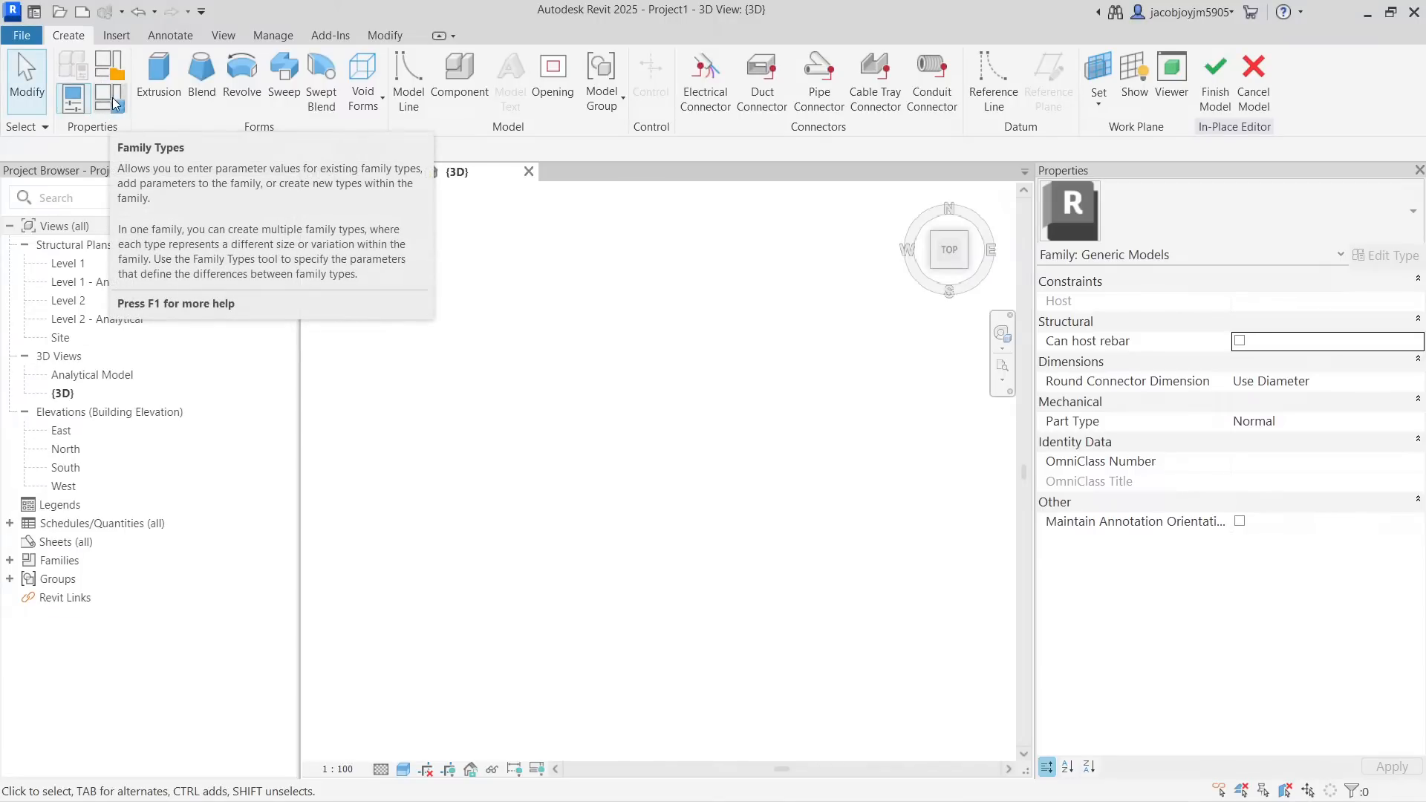
click(110, 103)
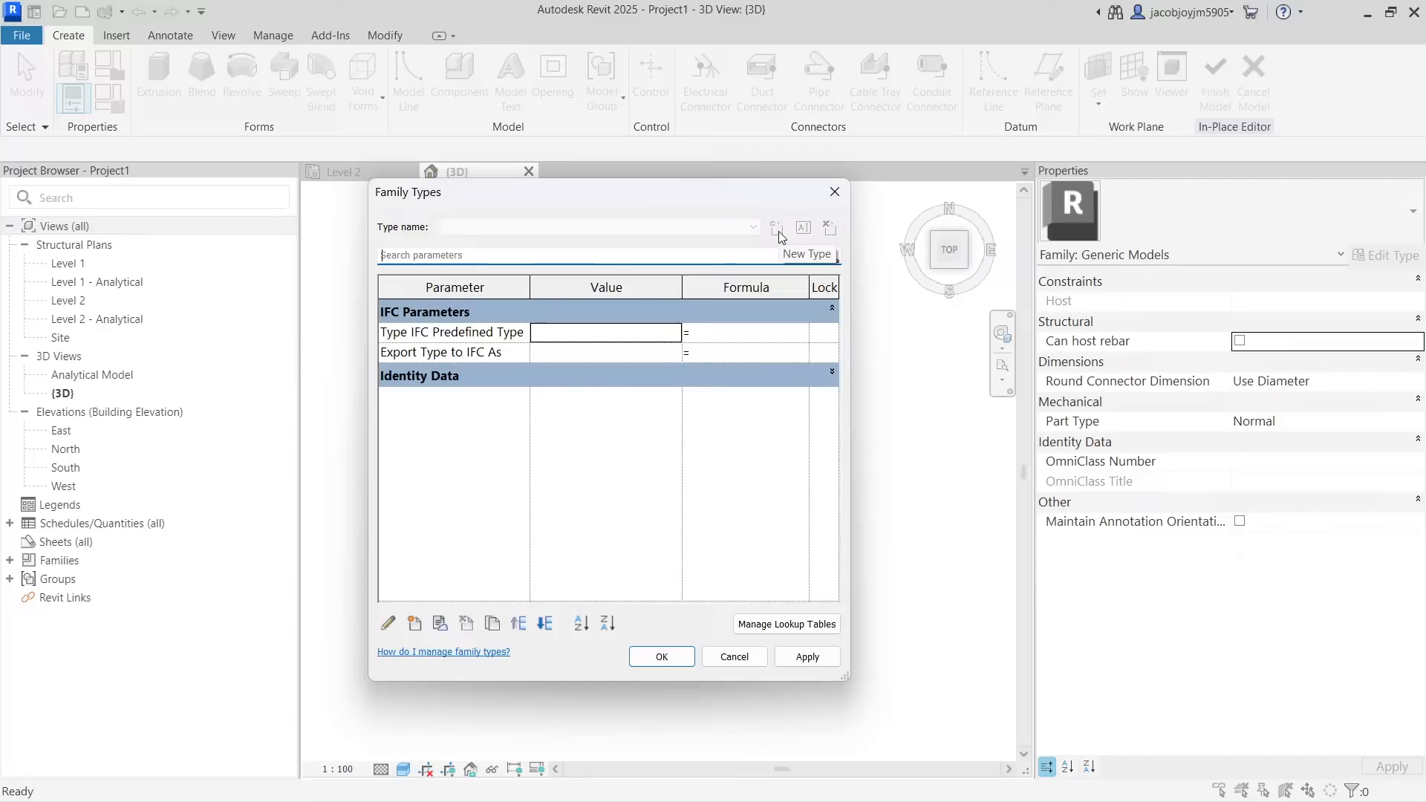
click(834, 191)
Review the in-place model's family category and parameters, keeping the Generic Models category
click(109, 65)
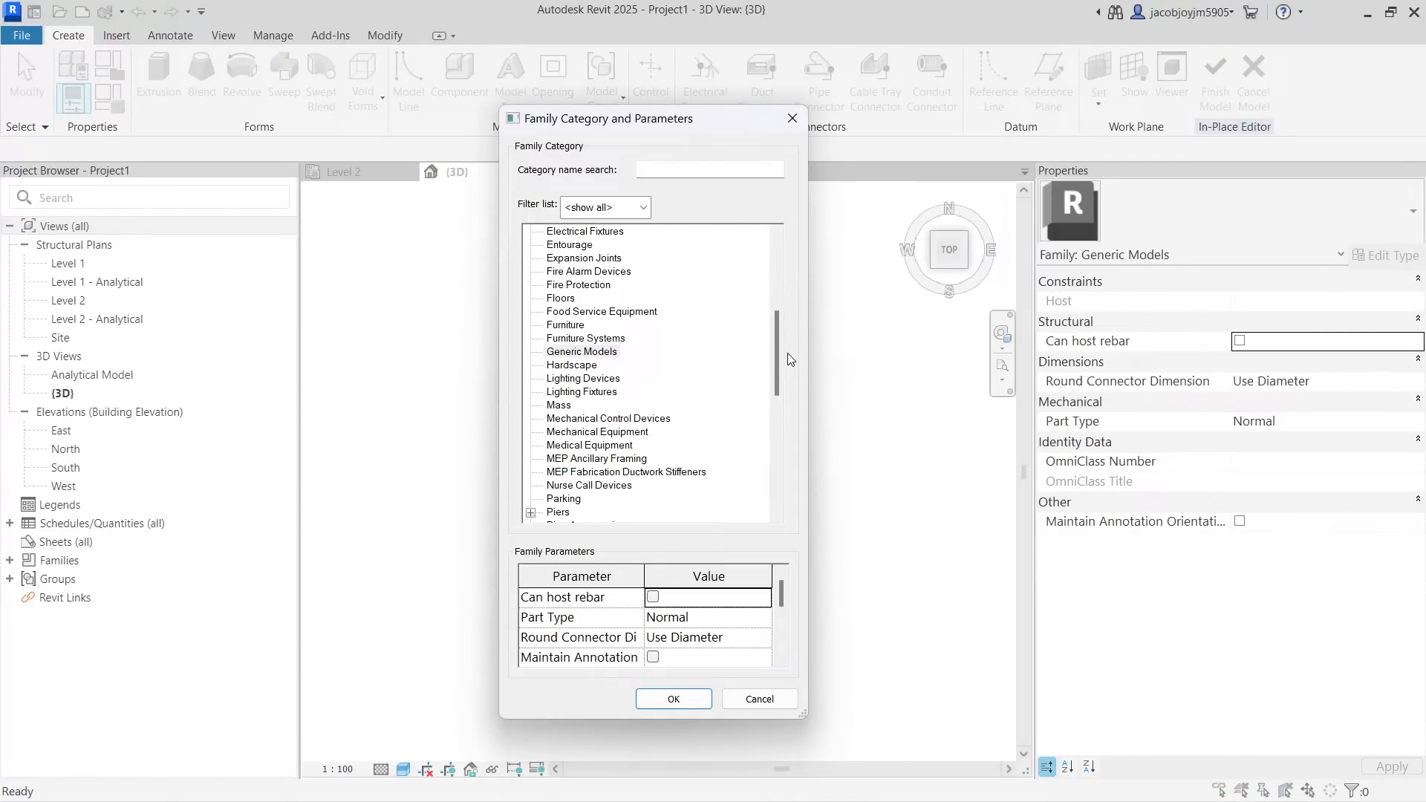
drag(778, 336, 734, 345)
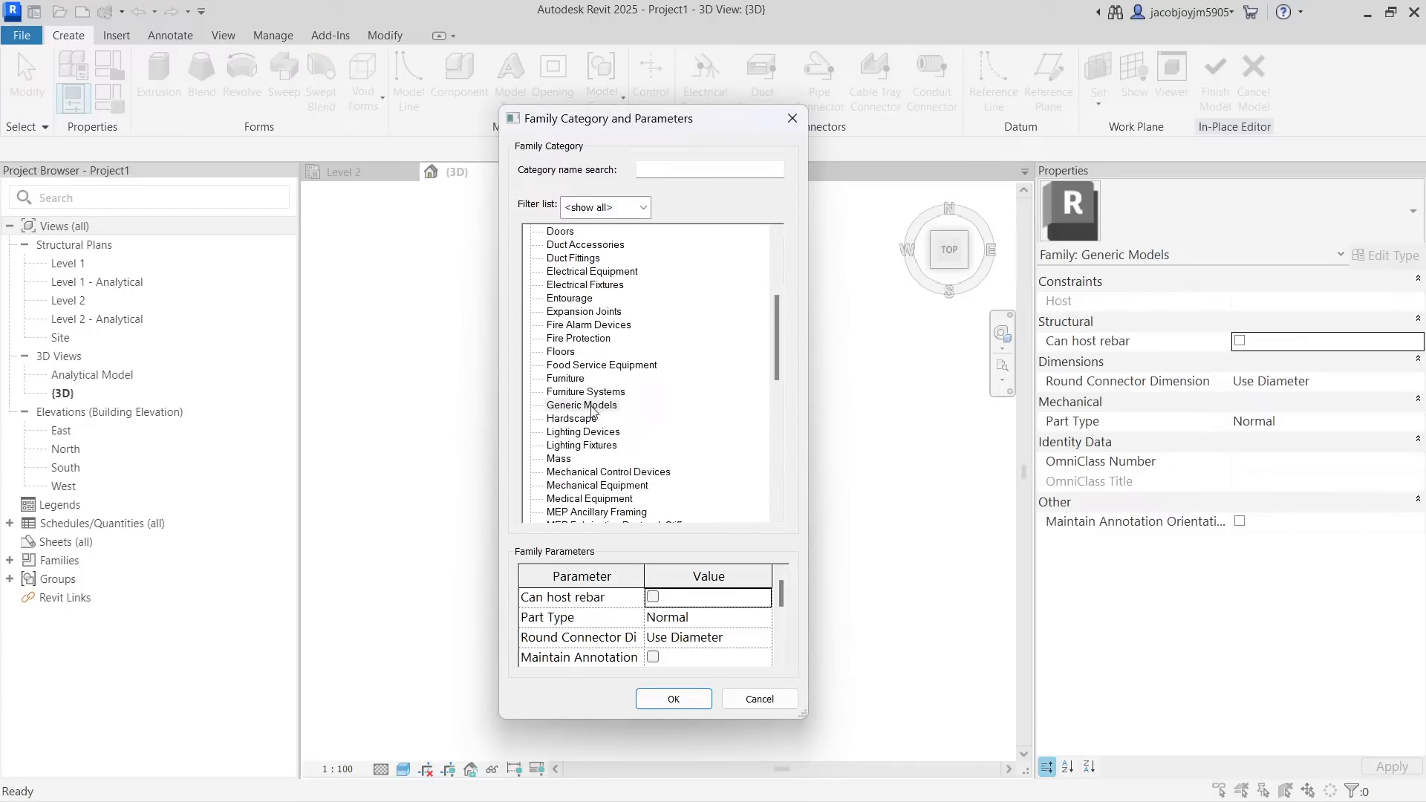
click(594, 405)
mouse_move(785, 601)
mouse_down()
mouse_move(785, 652)
mouse_move(786, 601)
mouse_up()
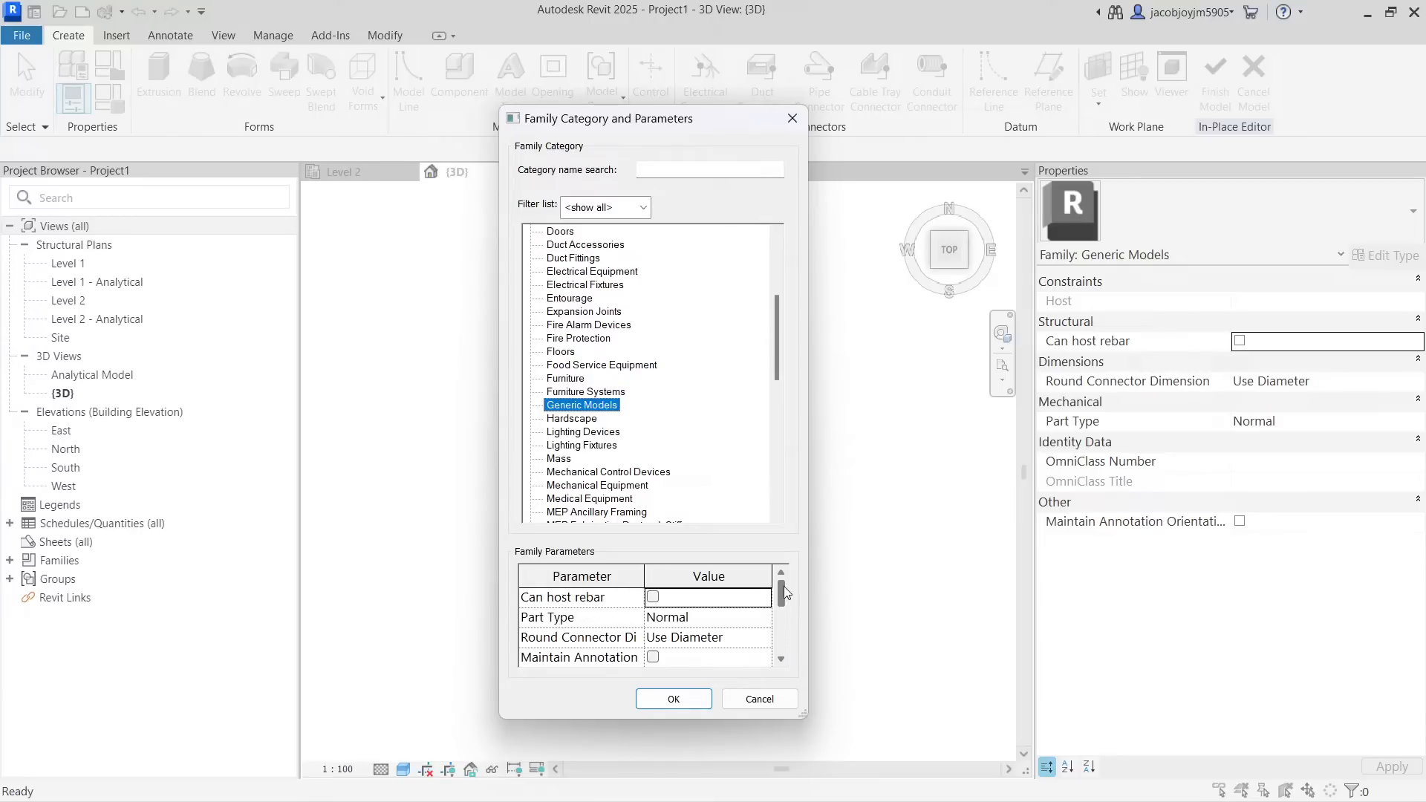
click(673, 699)
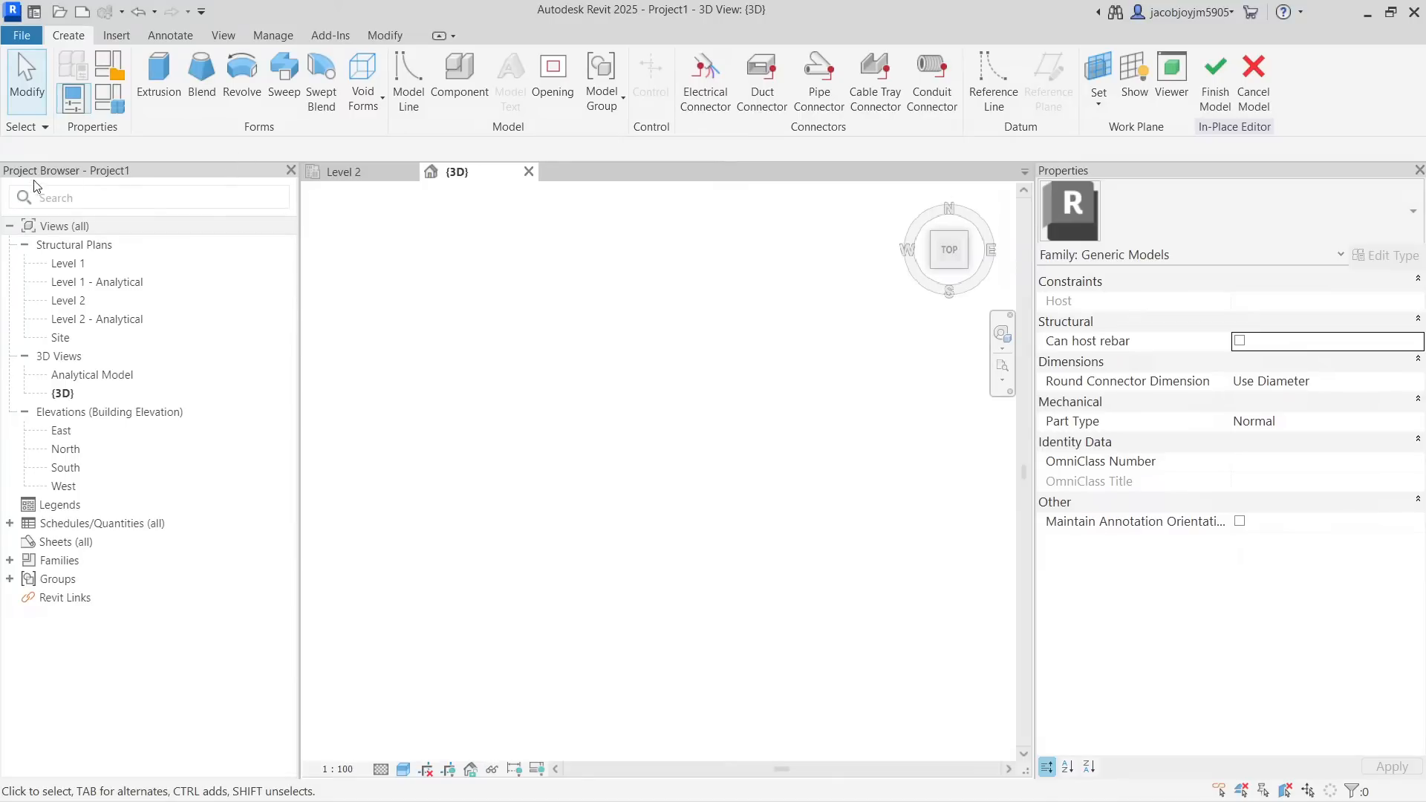
Review the Level 1 plan's and the family's properties and the modelling, import, annotation, view and management tools of the in-place editor
click(67, 263)
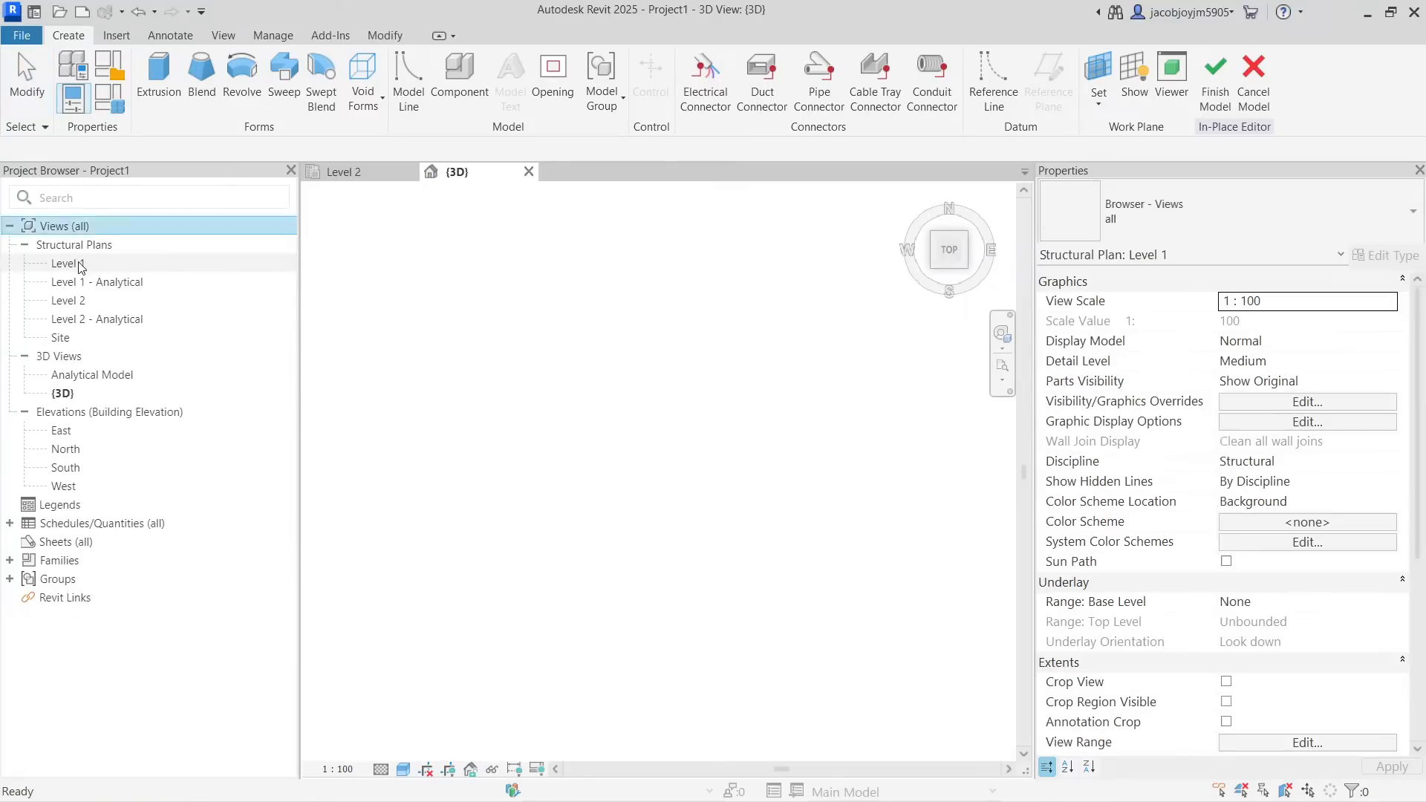
click(476, 270)
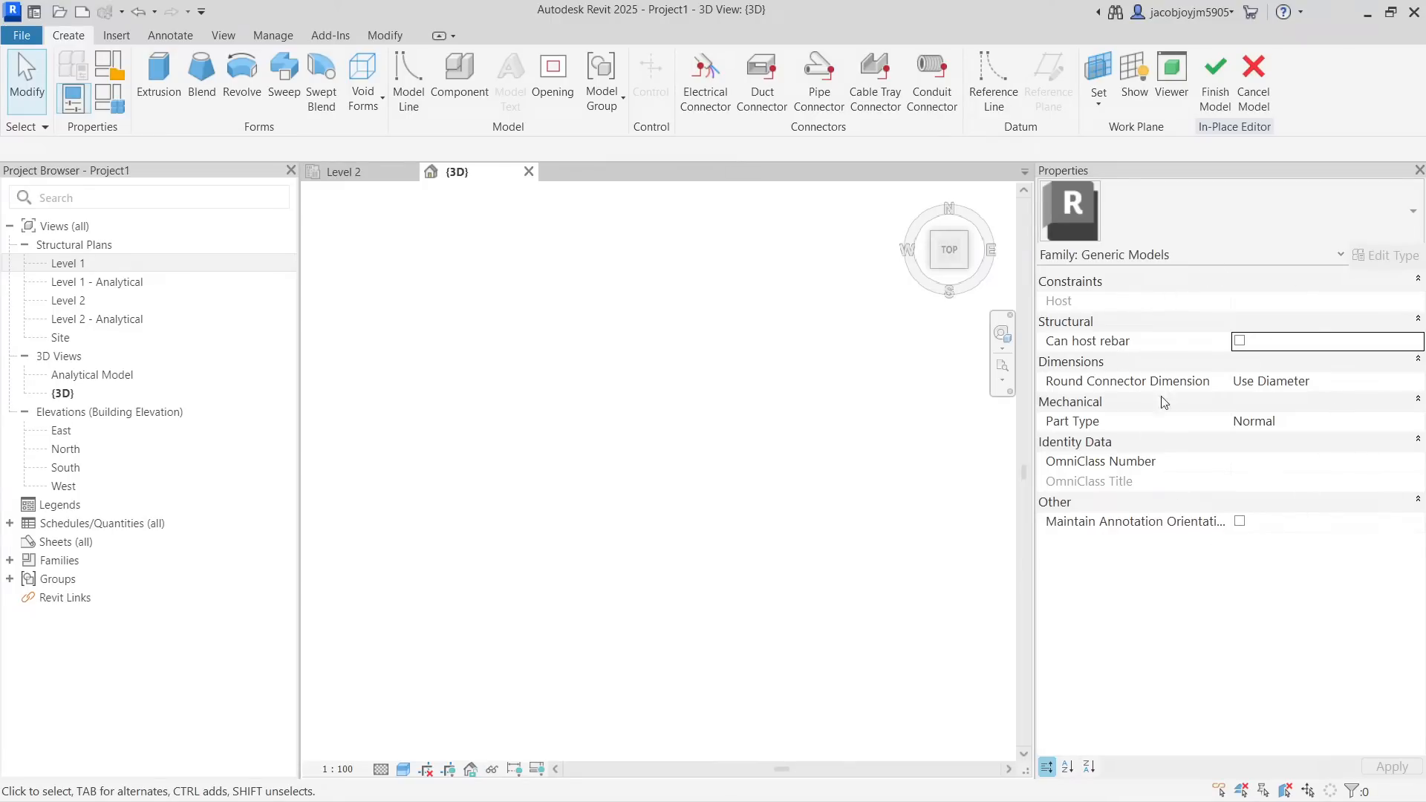
click(1114, 262)
click(1151, 272)
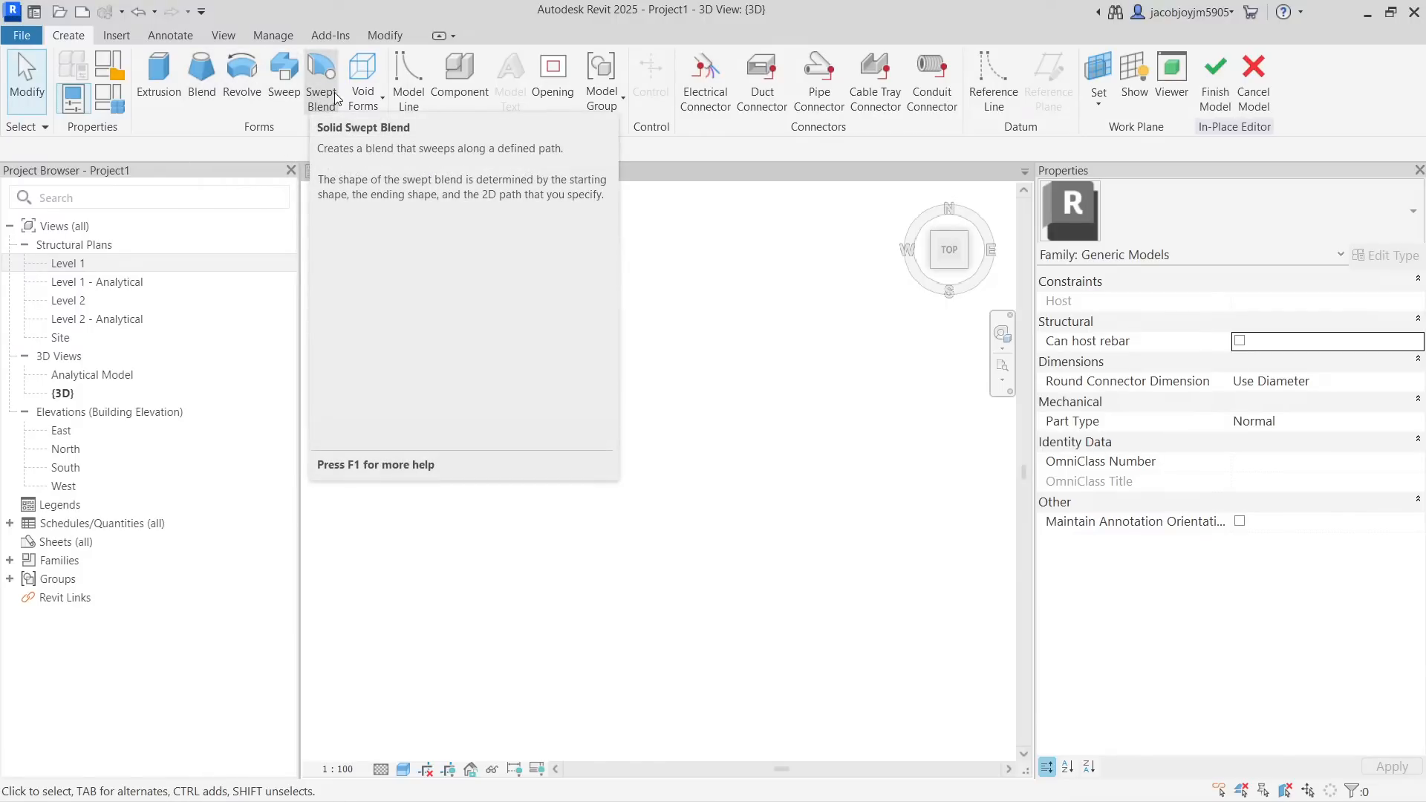
click(353, 104)
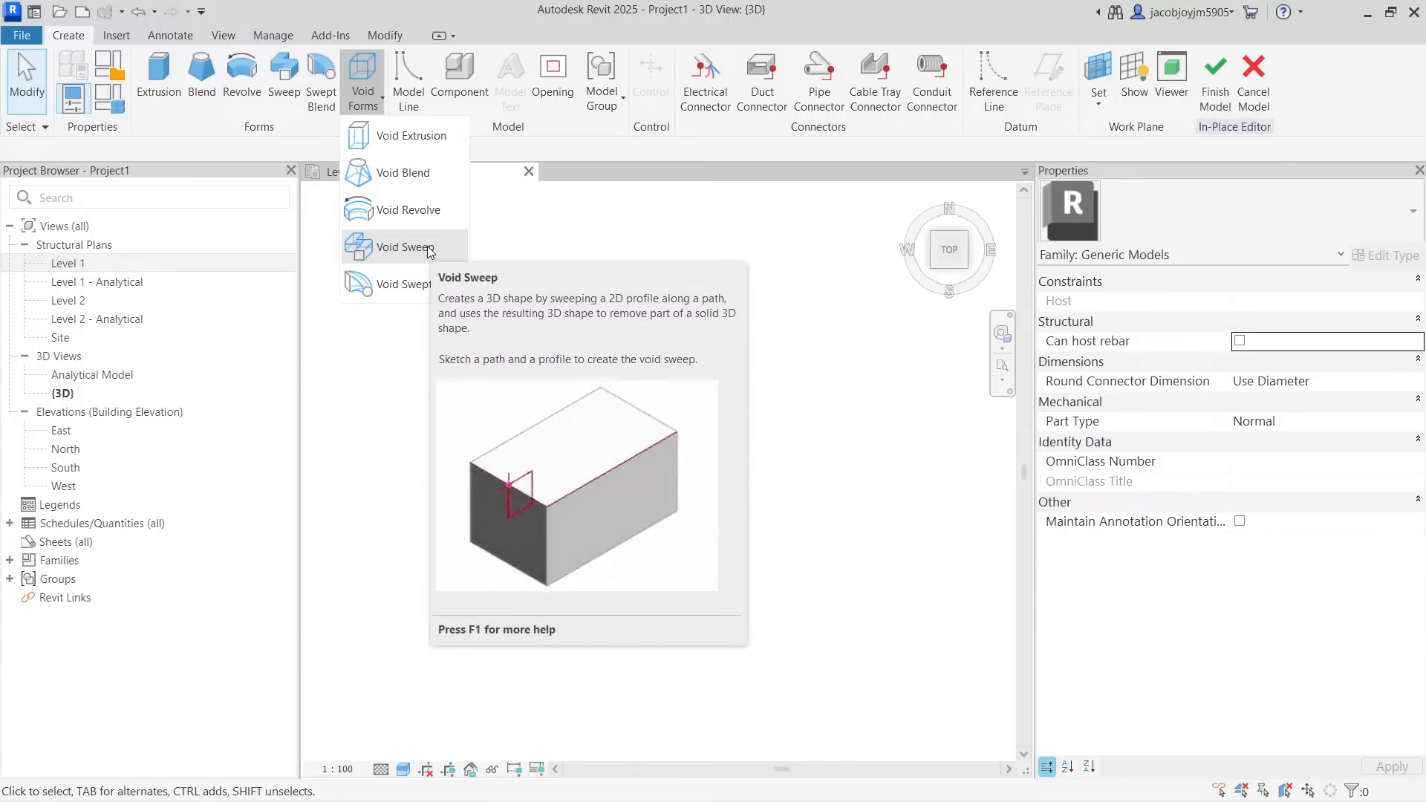
click(608, 166)
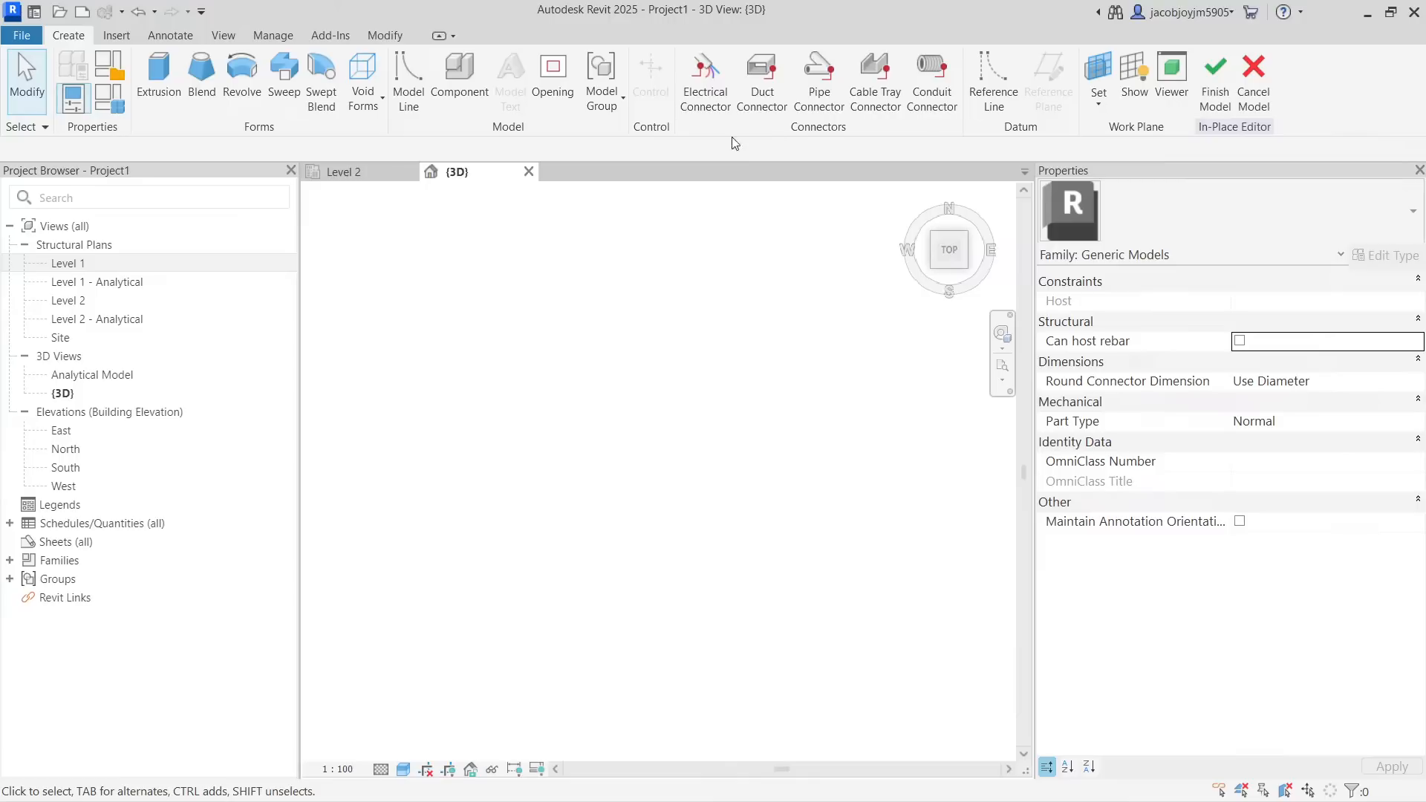
click(115, 35)
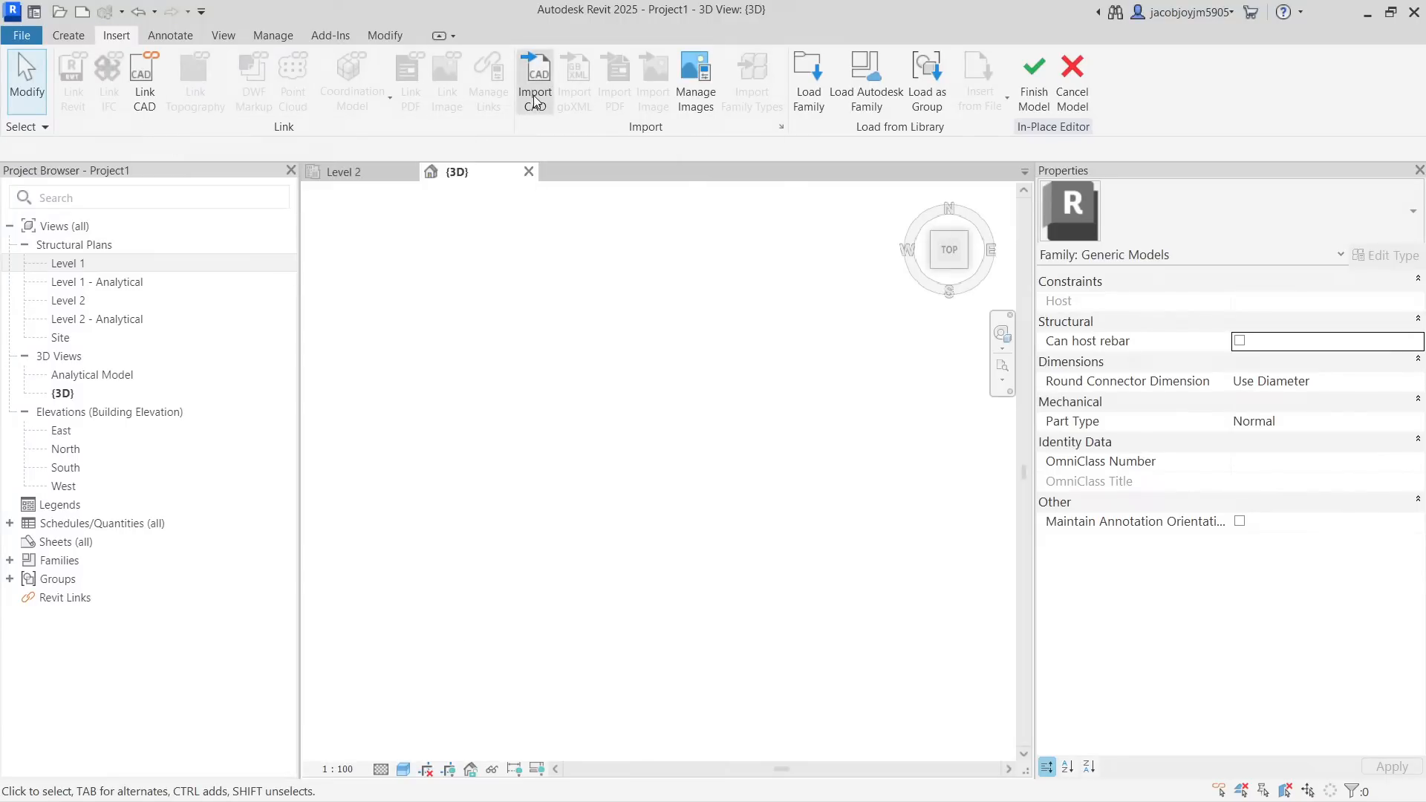
click(170, 35)
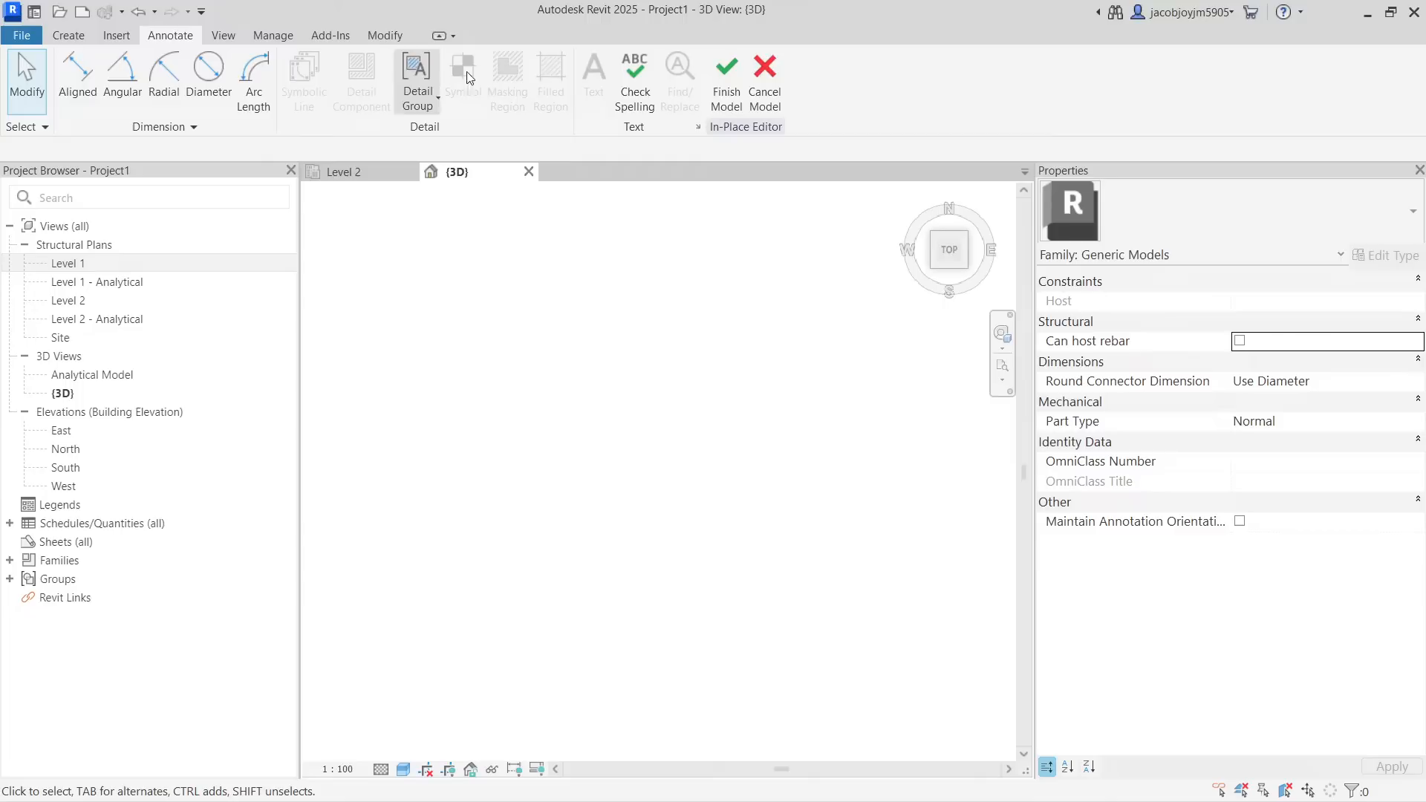
click(237, 35)
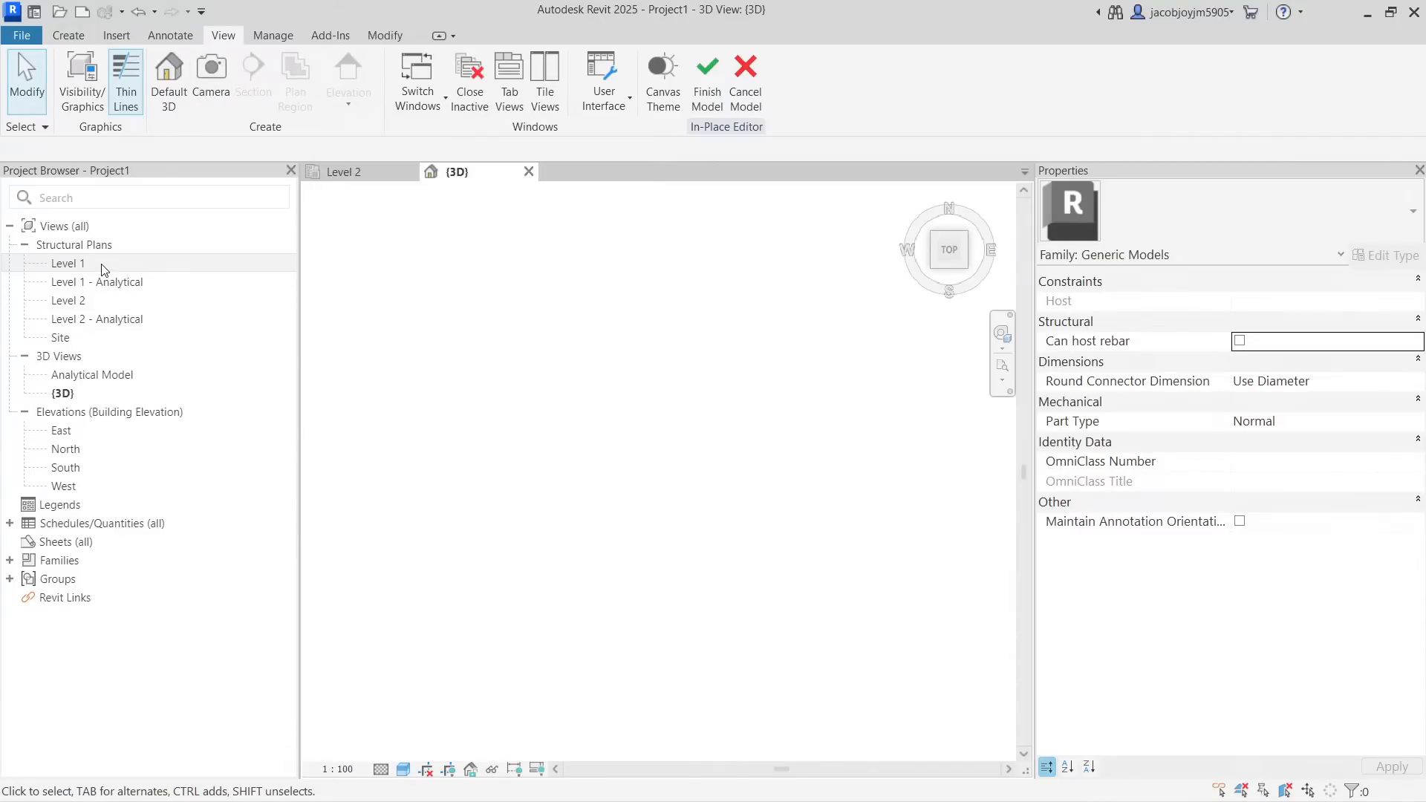
click(273, 37)
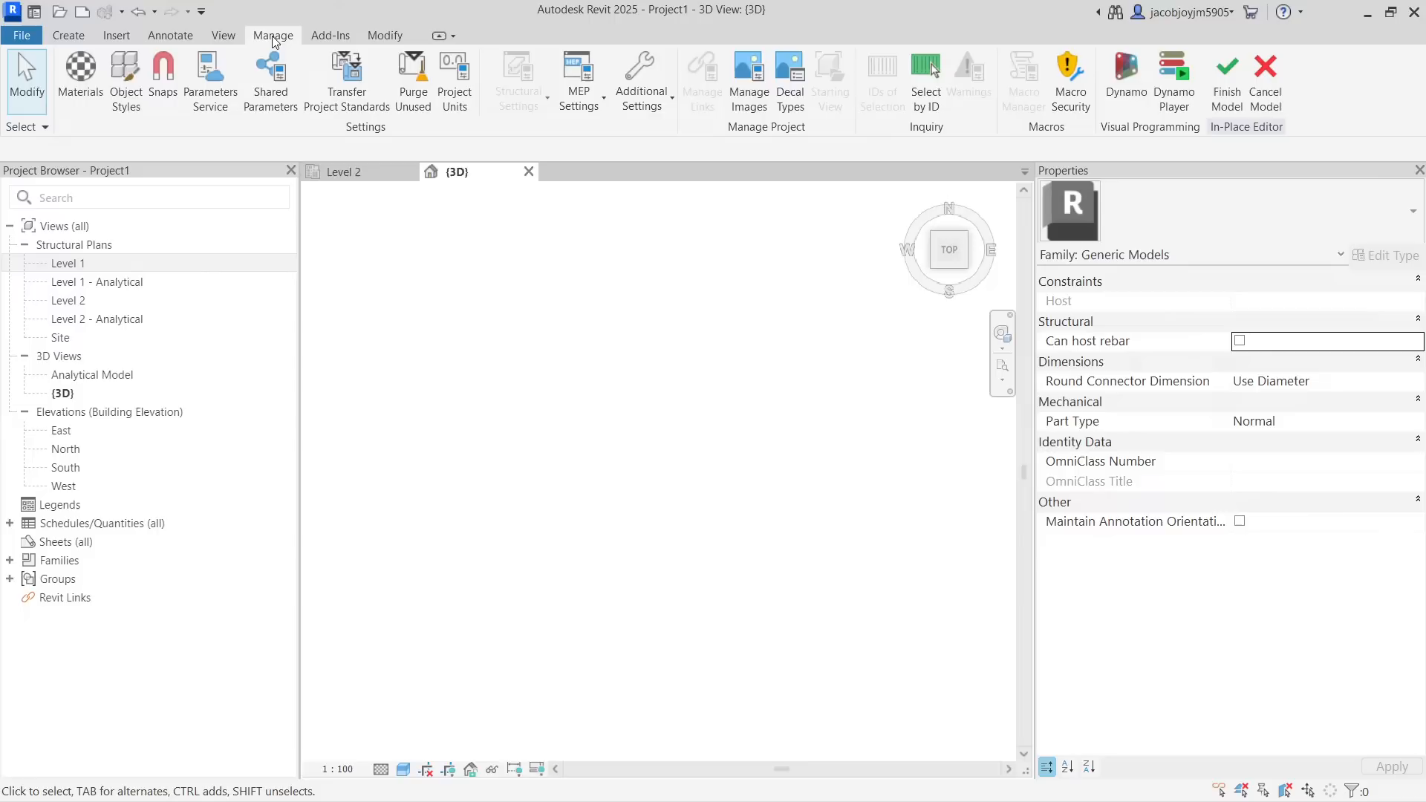
Open the Level 1 structural plan and check which view creation tools are available there
double_click(119, 265)
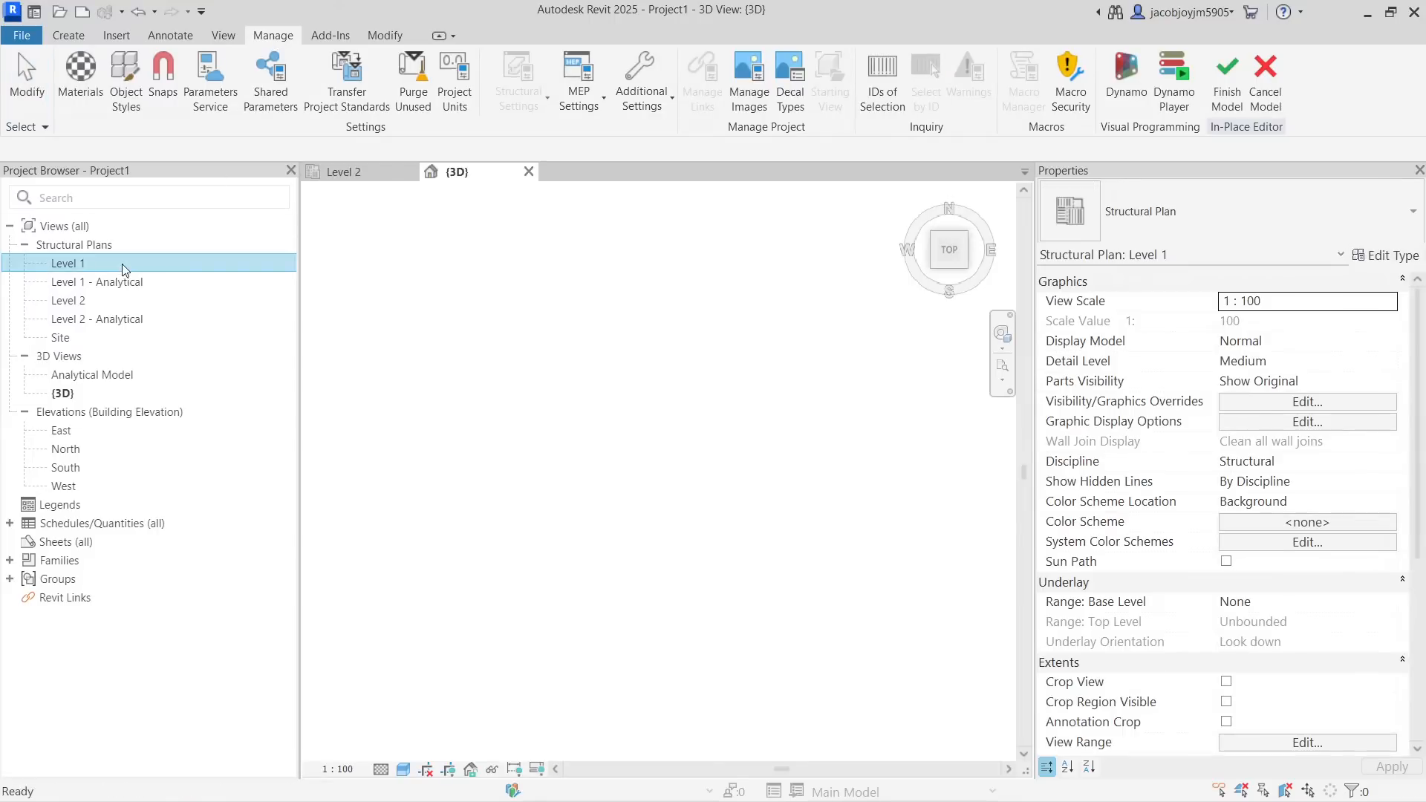
click(225, 35)
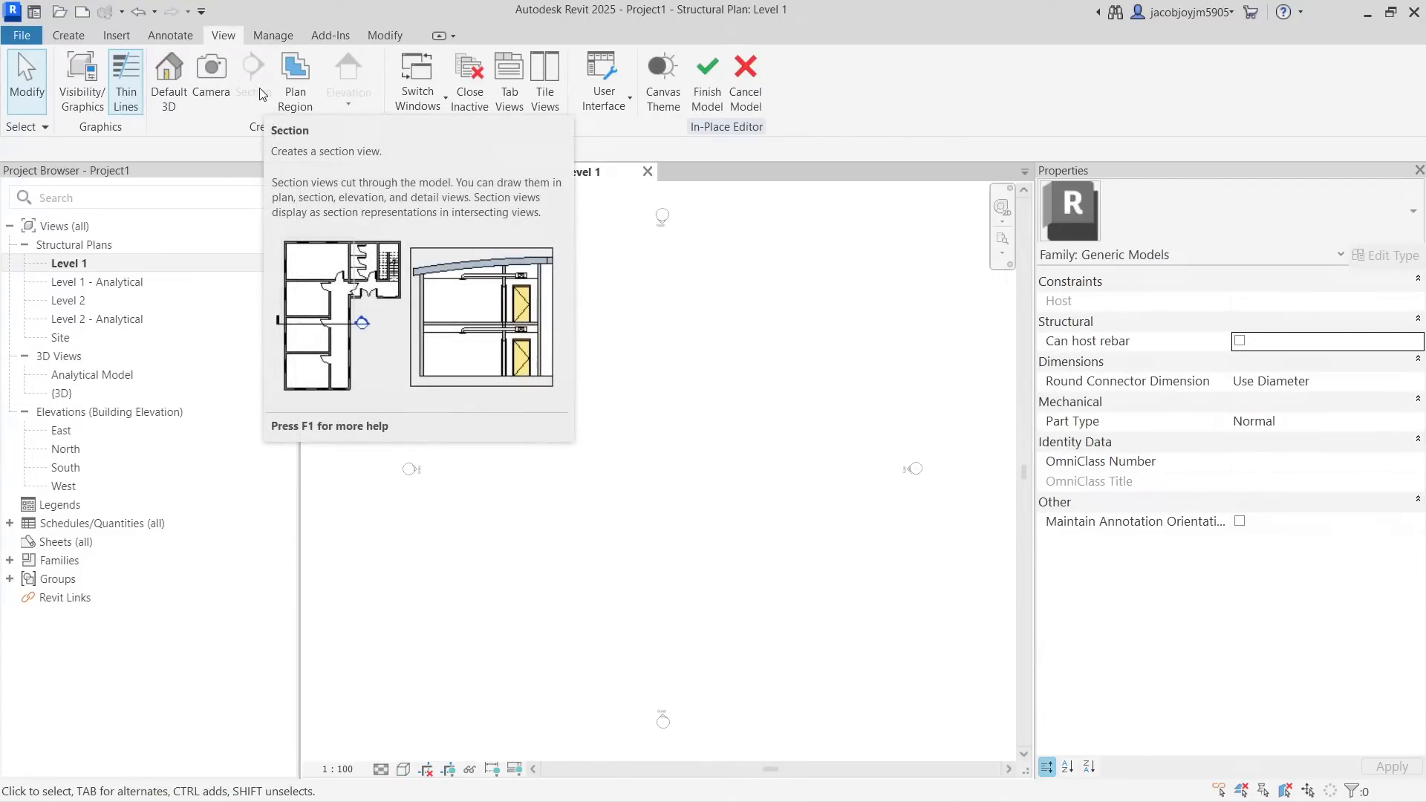
Review the management, add-in and modification tools offered in the in-place editor
click(273, 36)
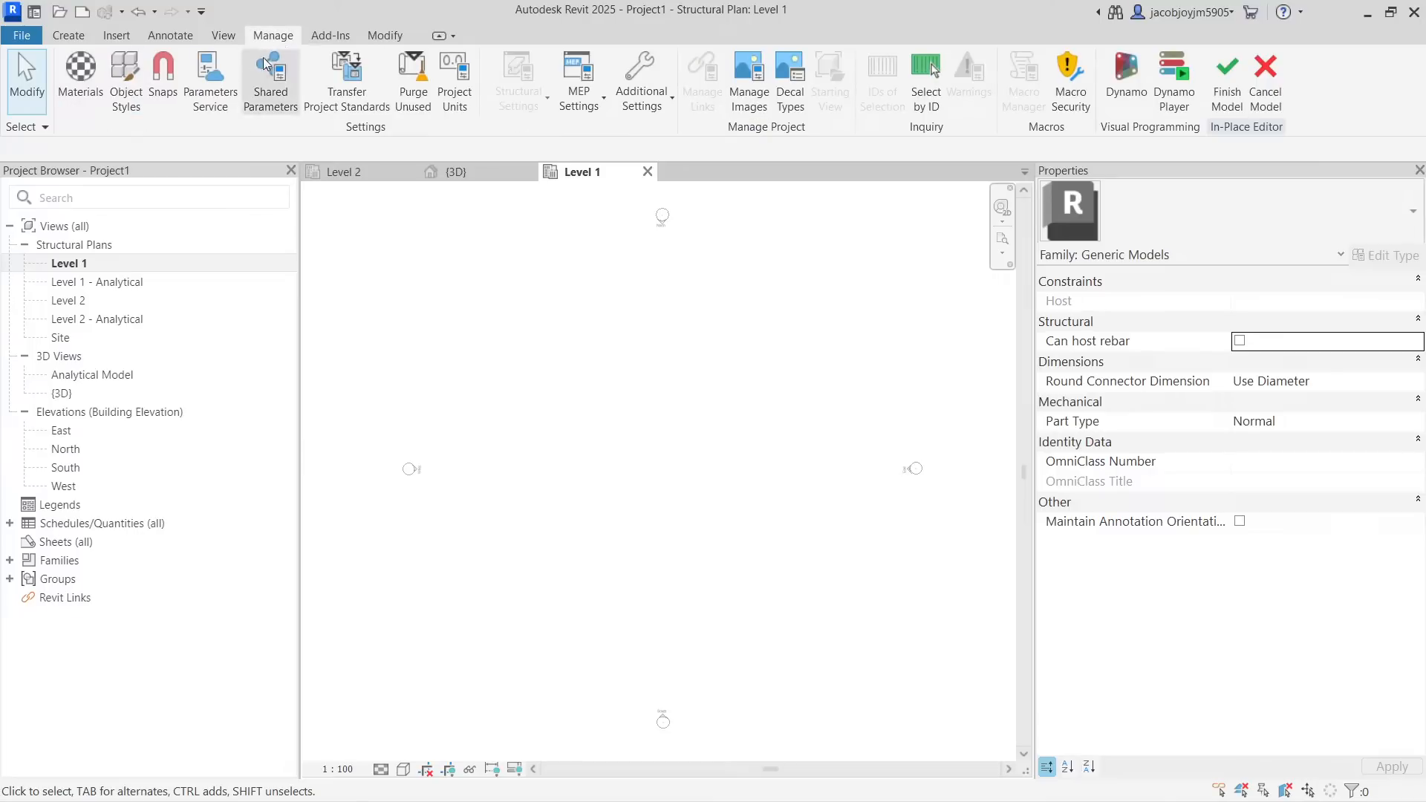
click(352, 38)
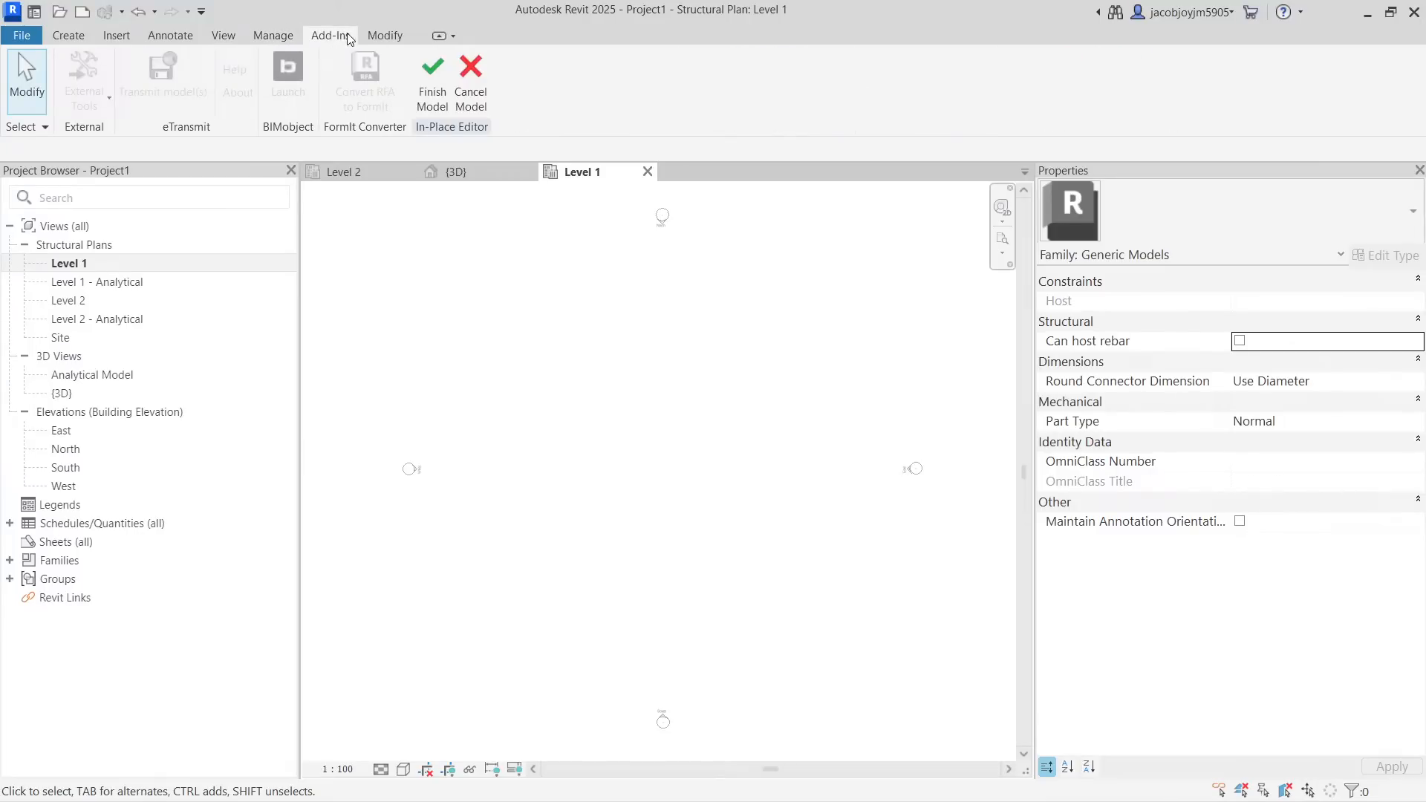
click(378, 41)
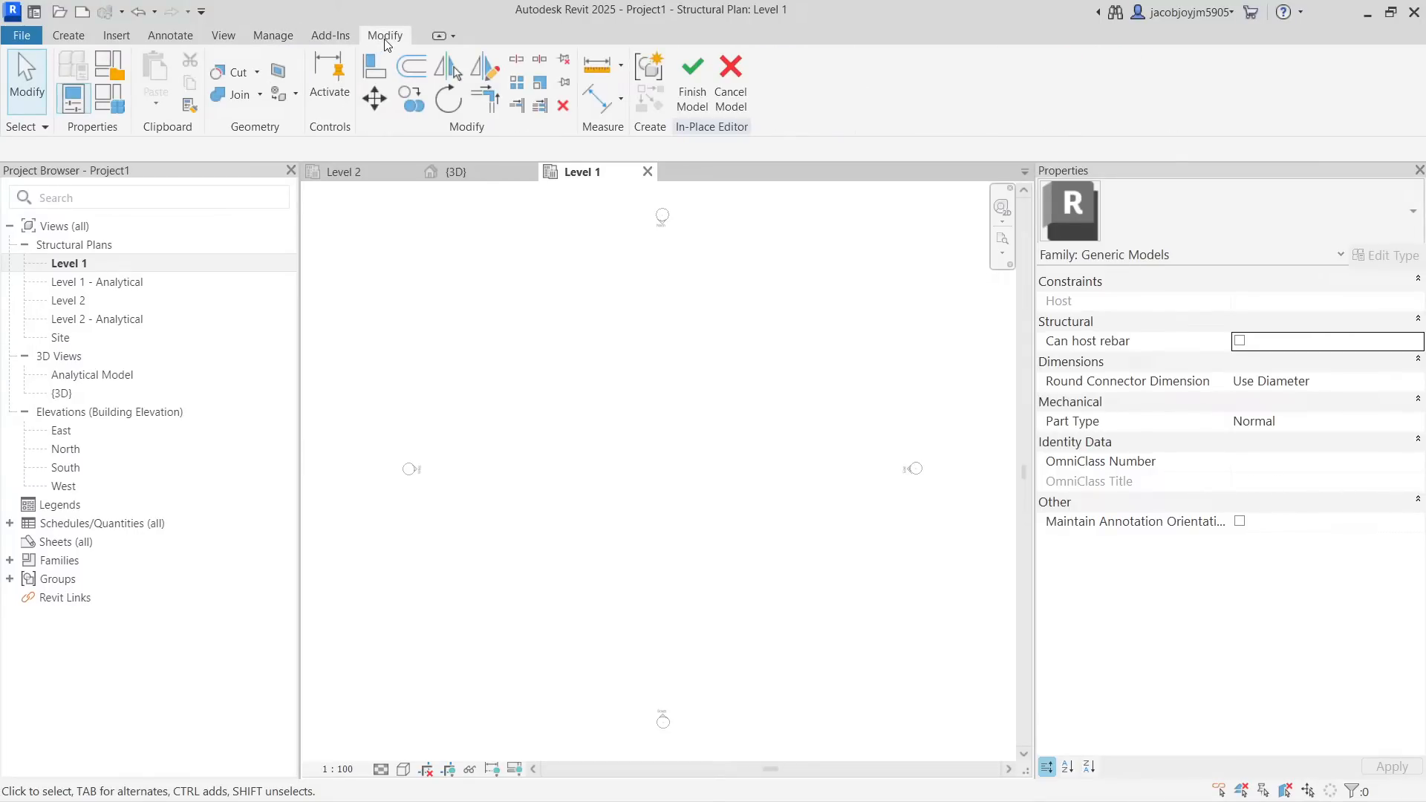
Sketch a closed L-shaped profile on Level 1 with a top edge about 6000 mm long and extrude it 250 mm
click(78, 38)
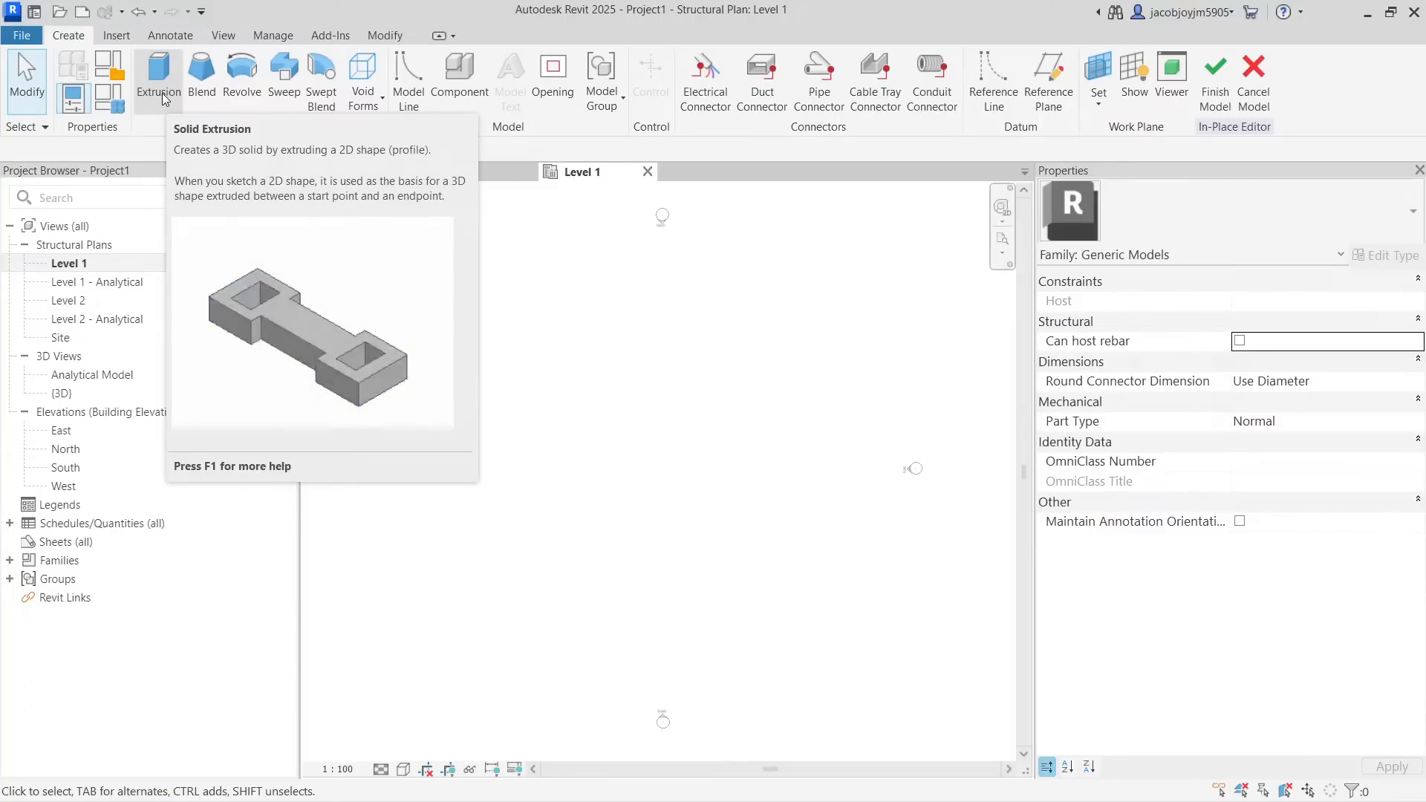
click(162, 92)
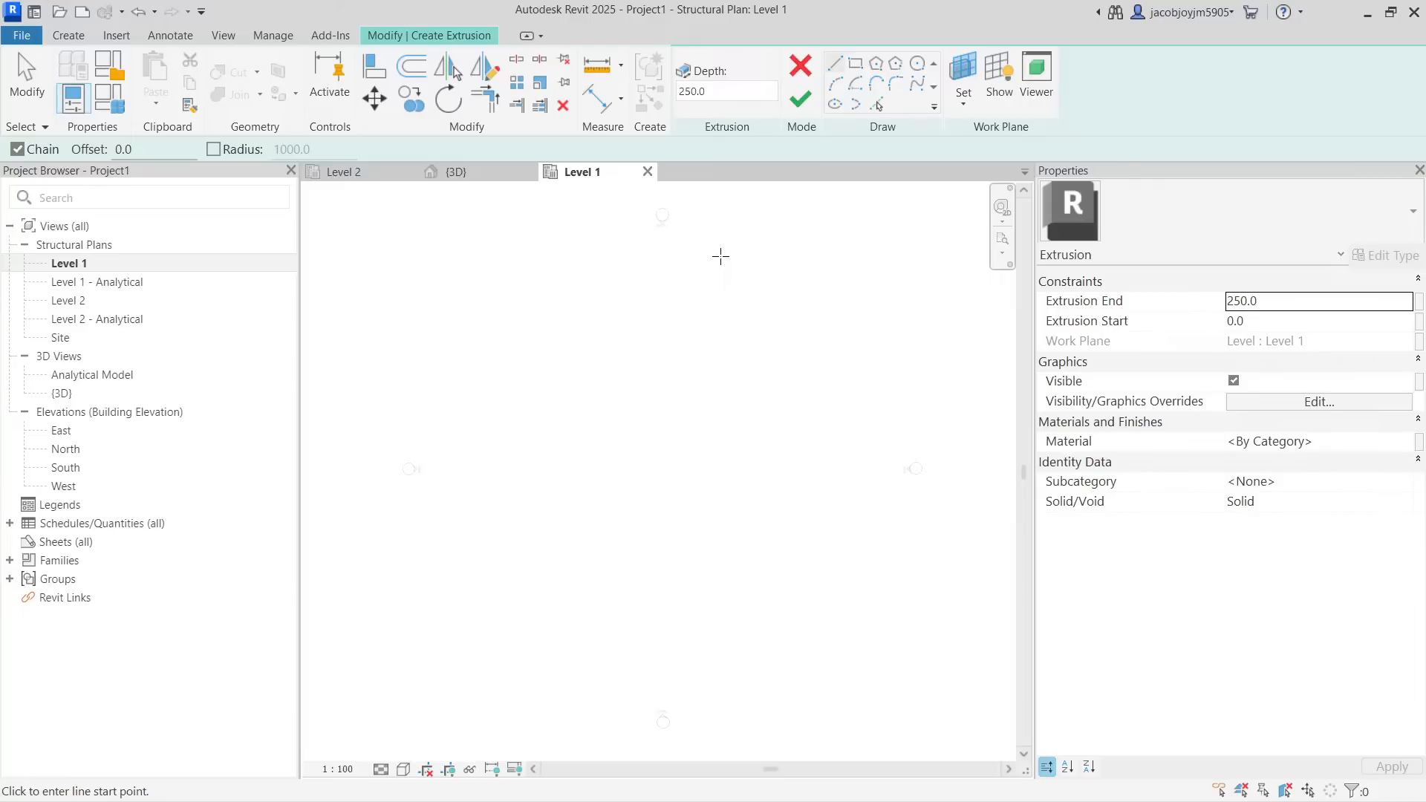
drag(707, 91, 669, 89)
click(538, 376)
click(599, 377)
click(599, 427)
click(640, 427)
click(639, 478)
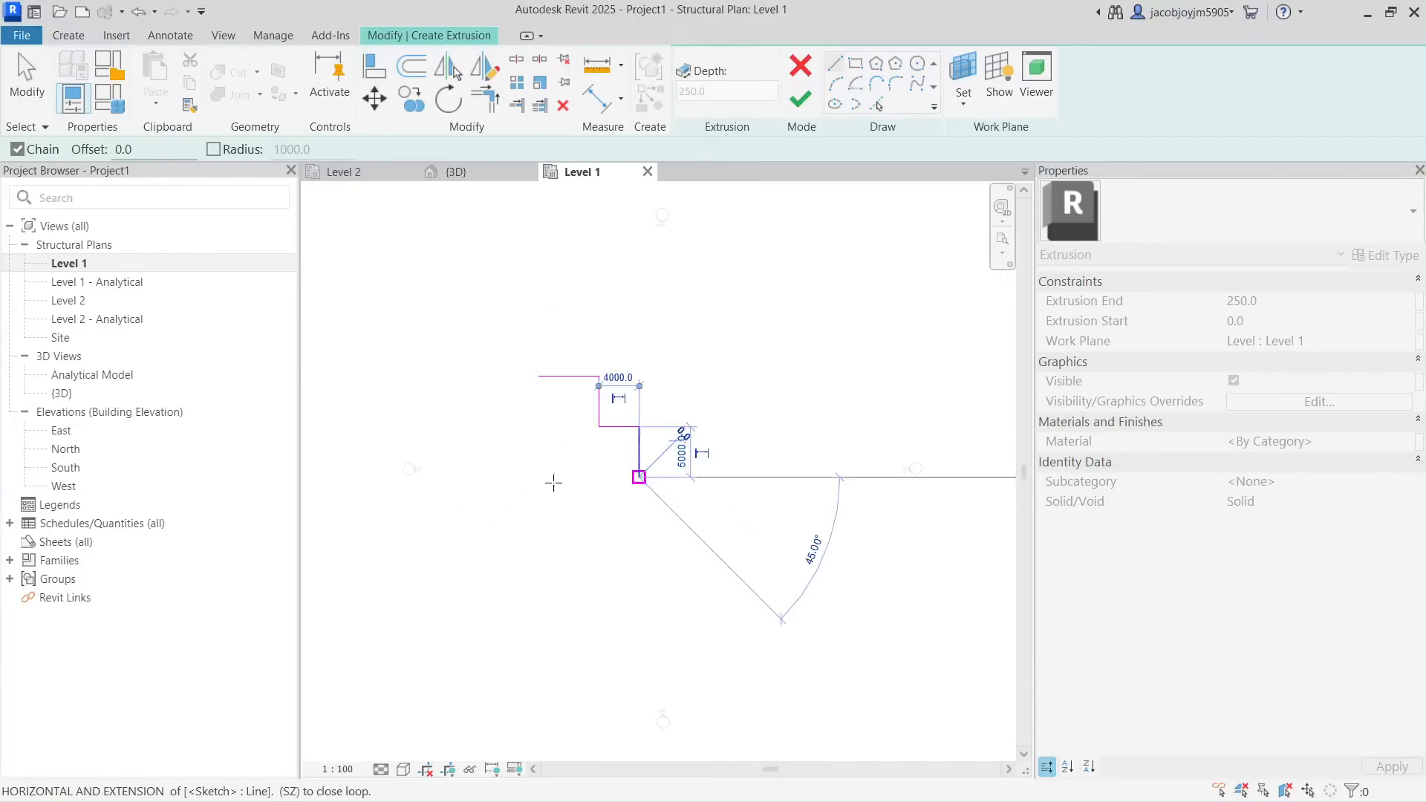
click(539, 478)
click(538, 377)
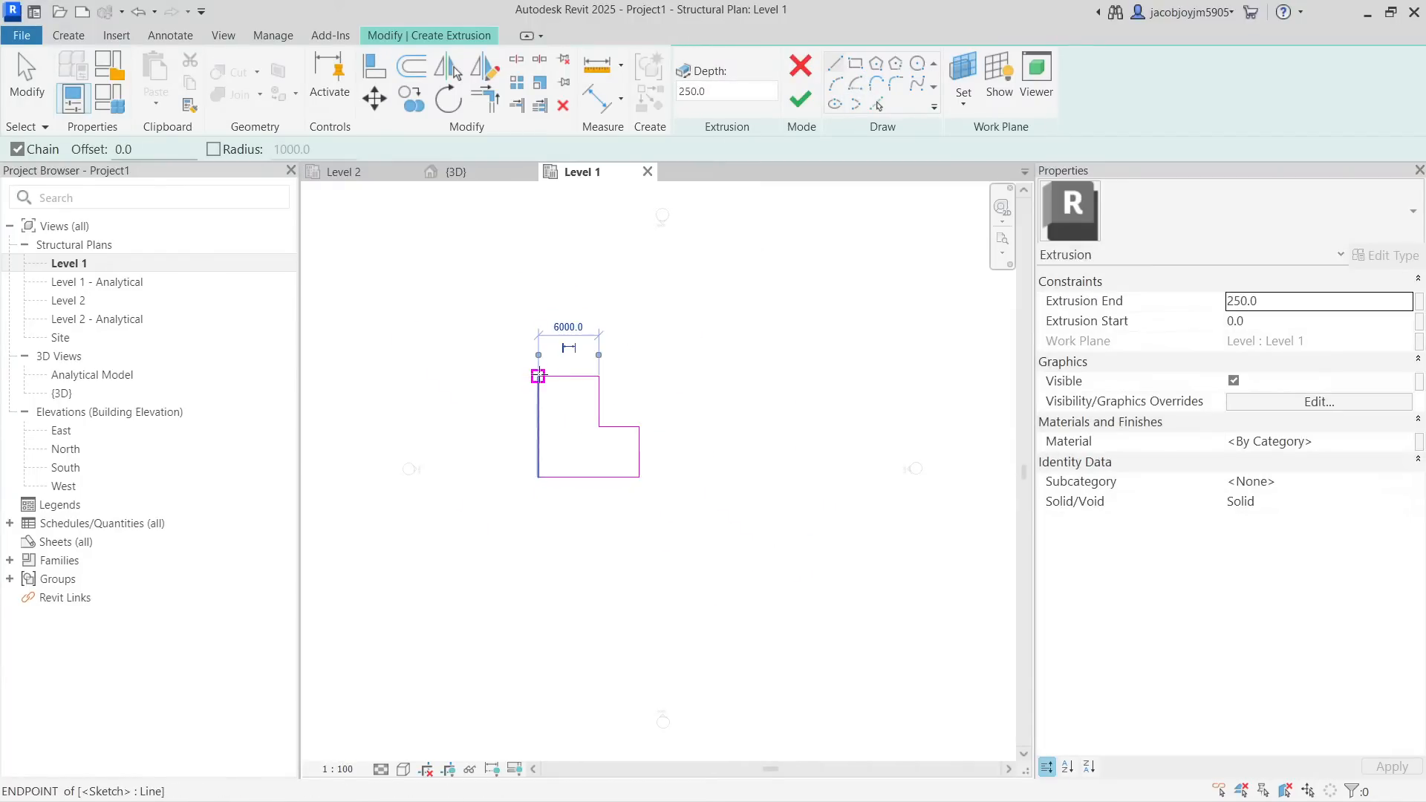
key(Escape)
key(Escape)
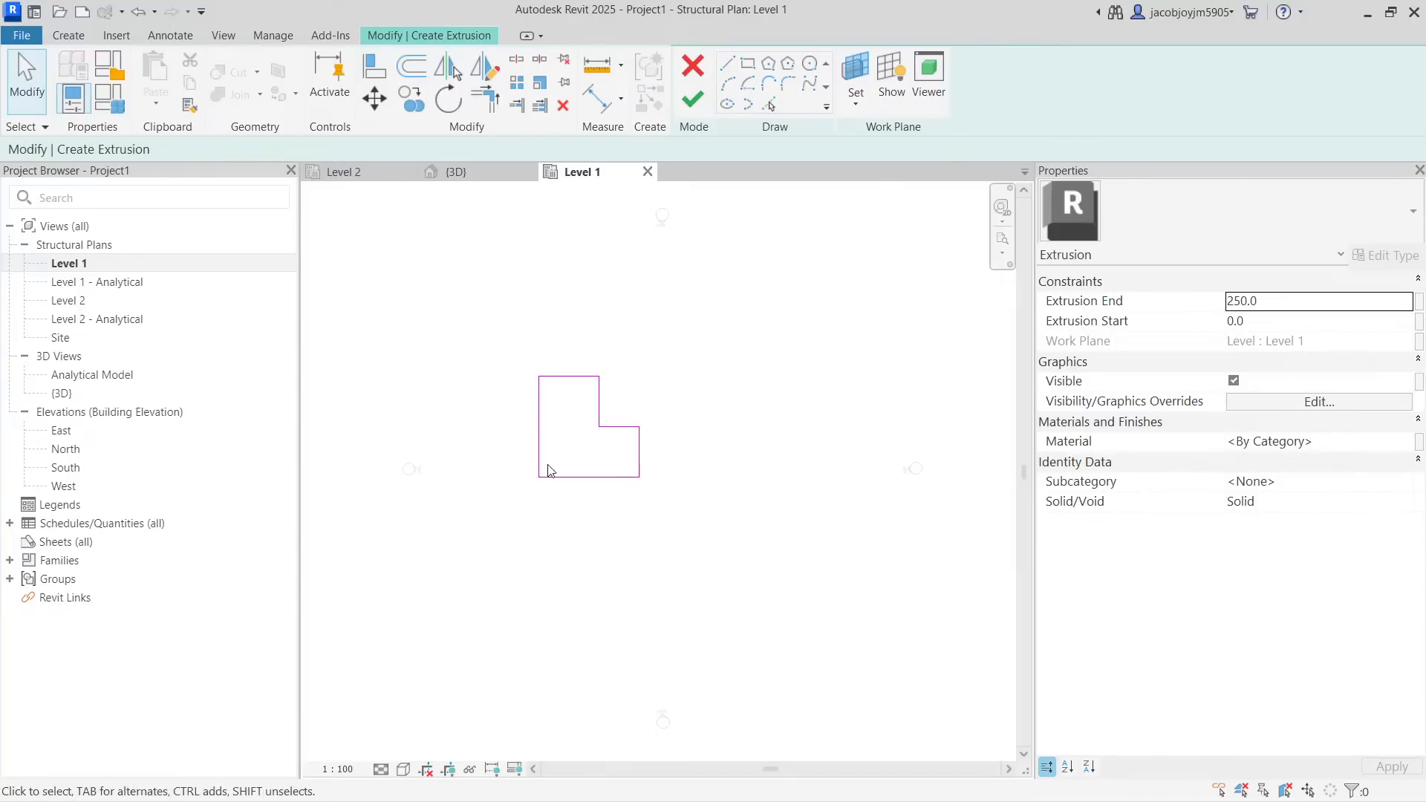
scroll(524, 445, up, 3)
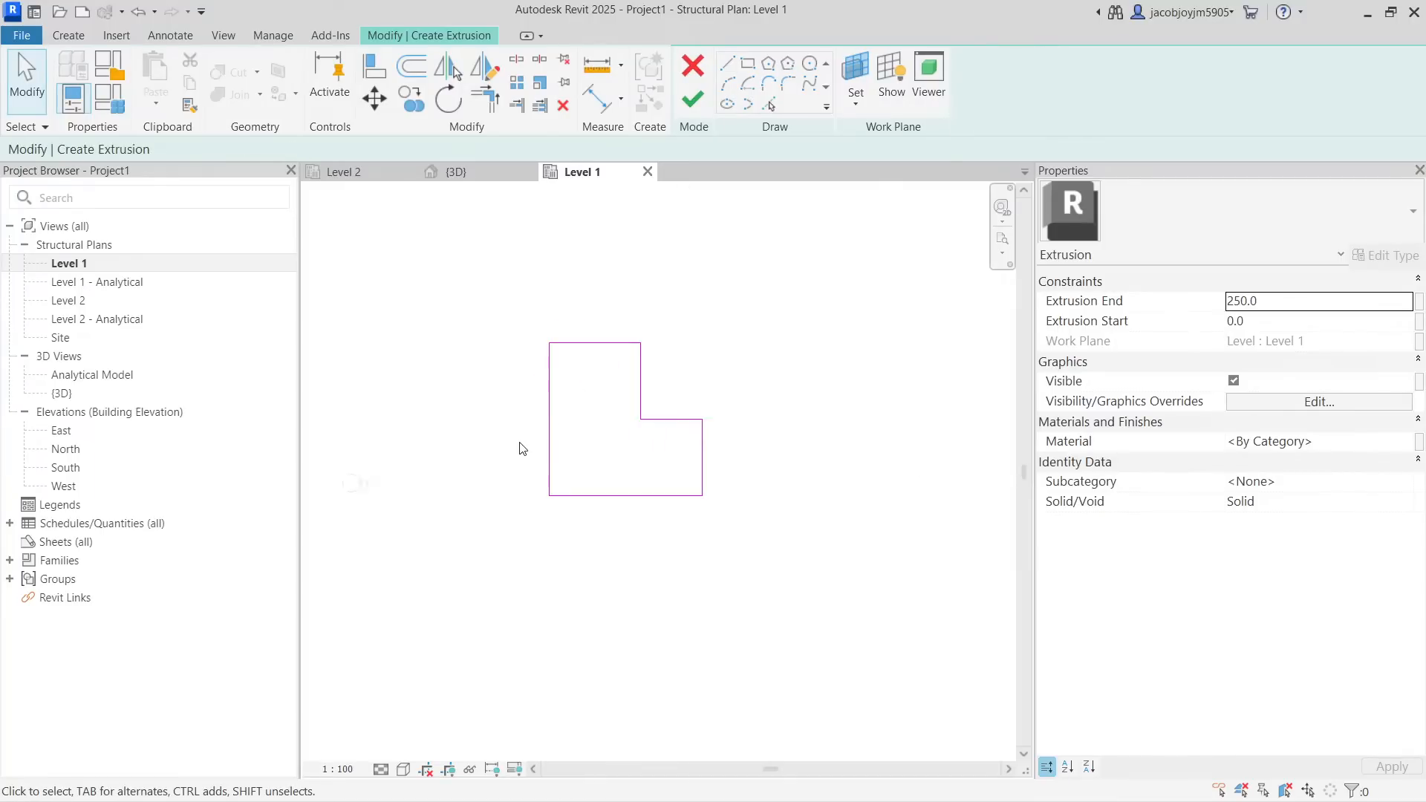
click(693, 98)
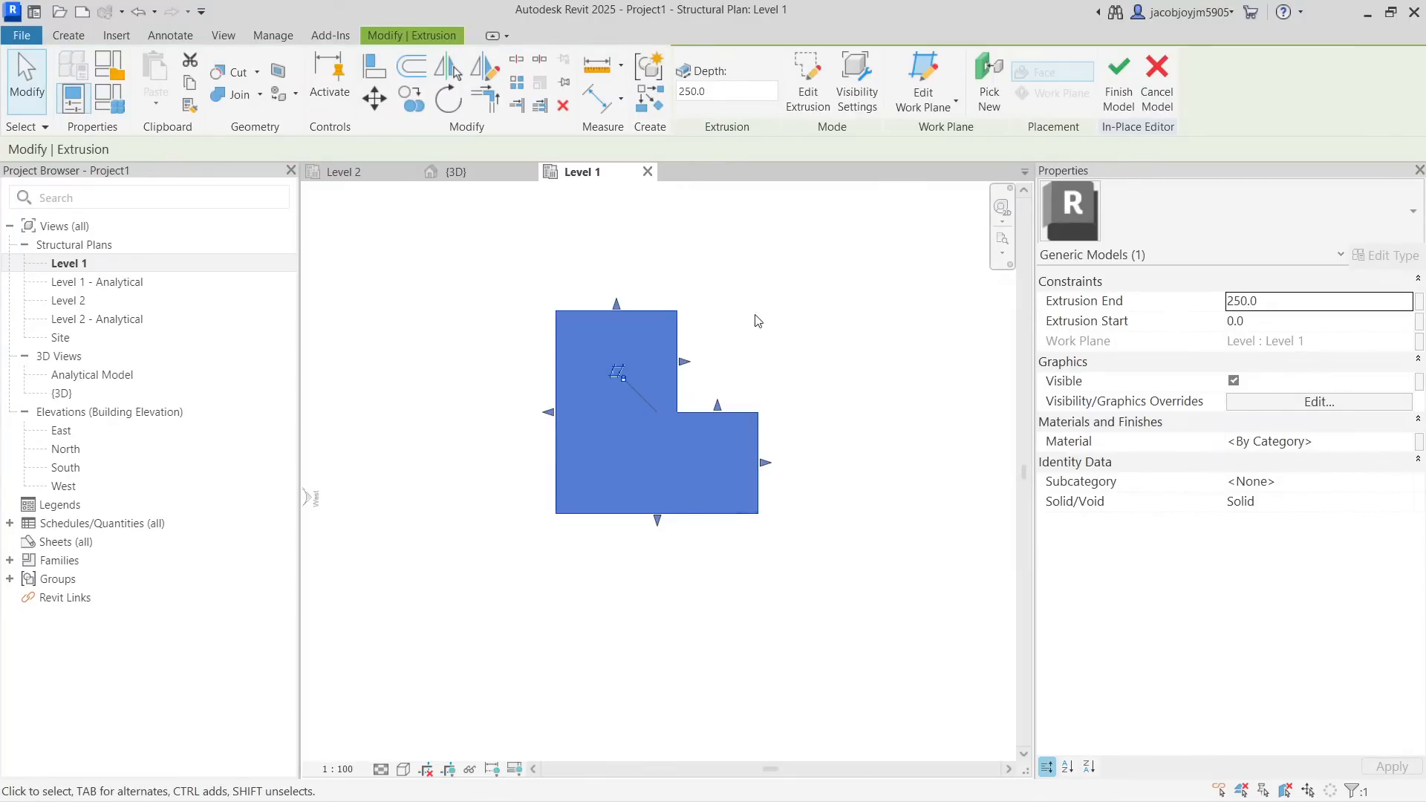
In the 3D view, stretch the L-shaped extrusion upward to a height of about 3750 mm
click(456, 172)
shift+middle_drag(528, 261, 434, 385)
scroll(435, 384, up, 3)
click(701, 346)
click(617, 385)
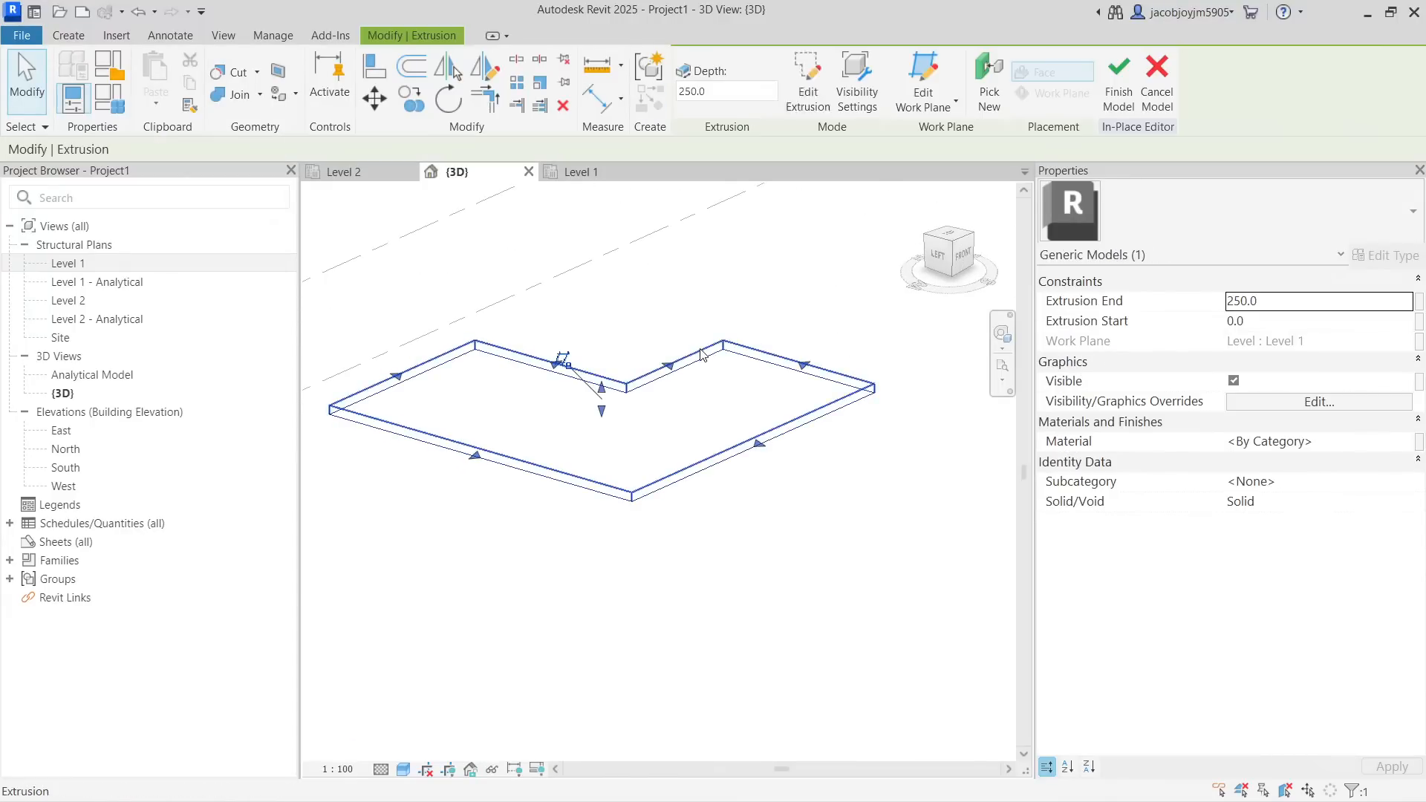
drag(609, 396, 603, 286)
scroll(598, 371, down, 3)
shift+middle_drag(606, 446, 818, 483)
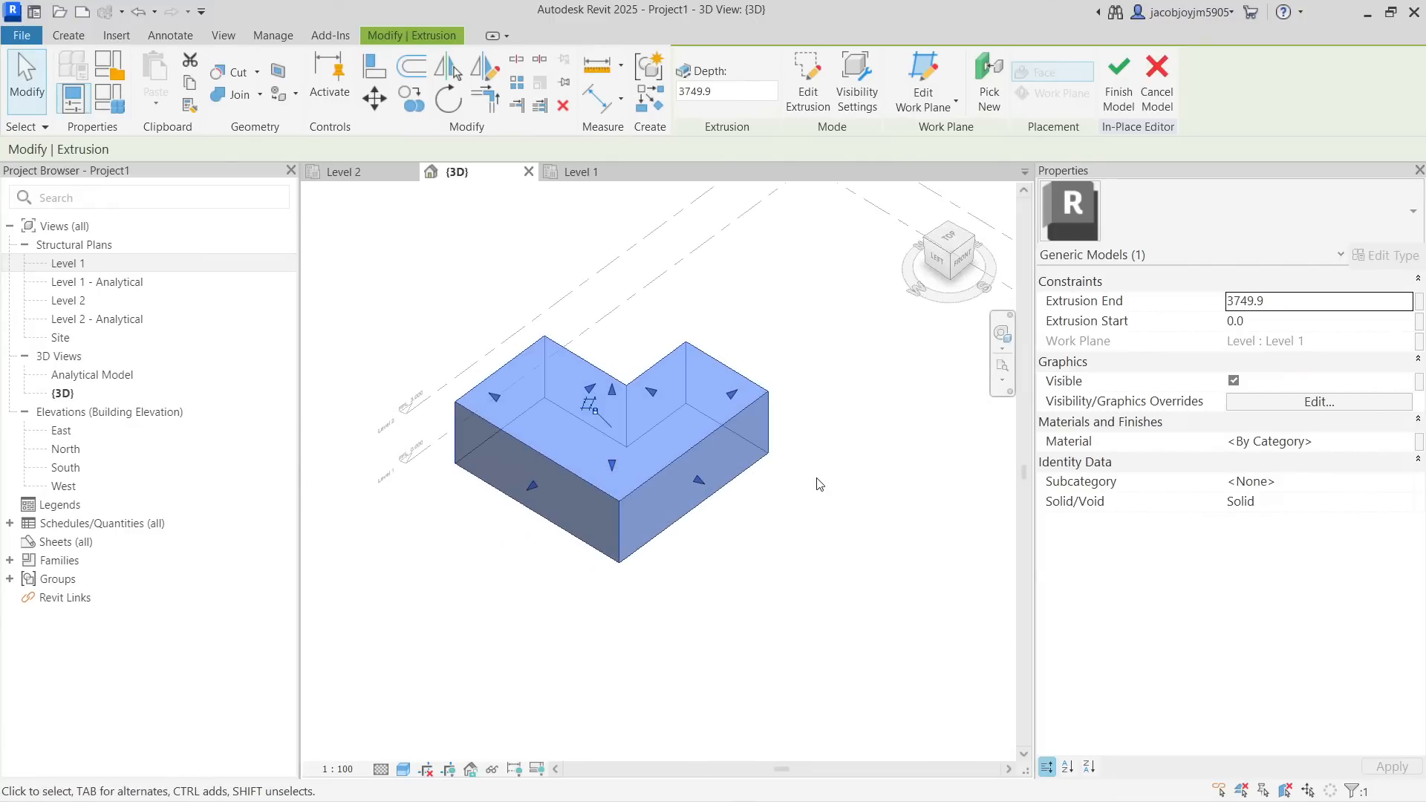
click(789, 438)
Edit the extrusion's sketch from the top view, adding a circle inside the L-shape to cut a round hole through the solid
click(769, 415)
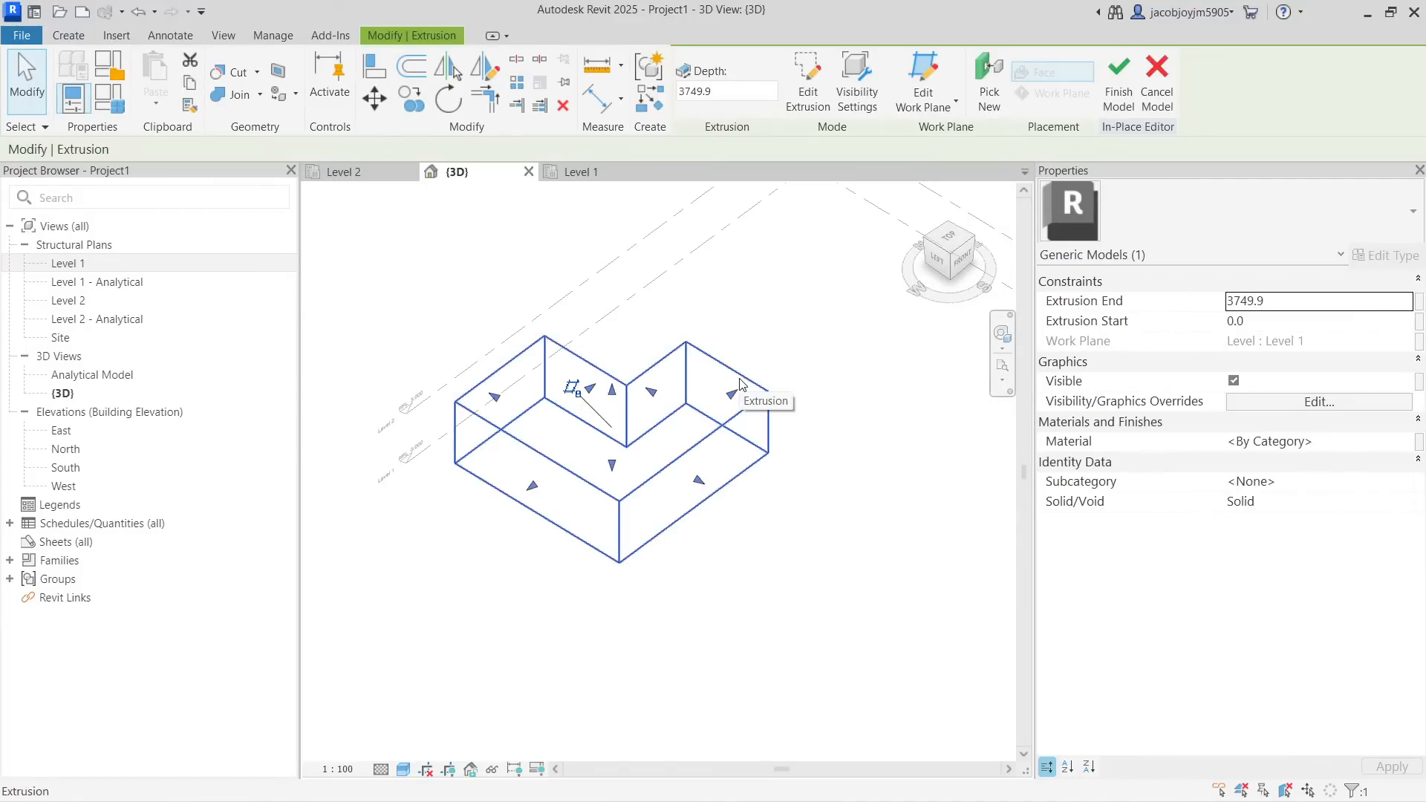
click(808, 82)
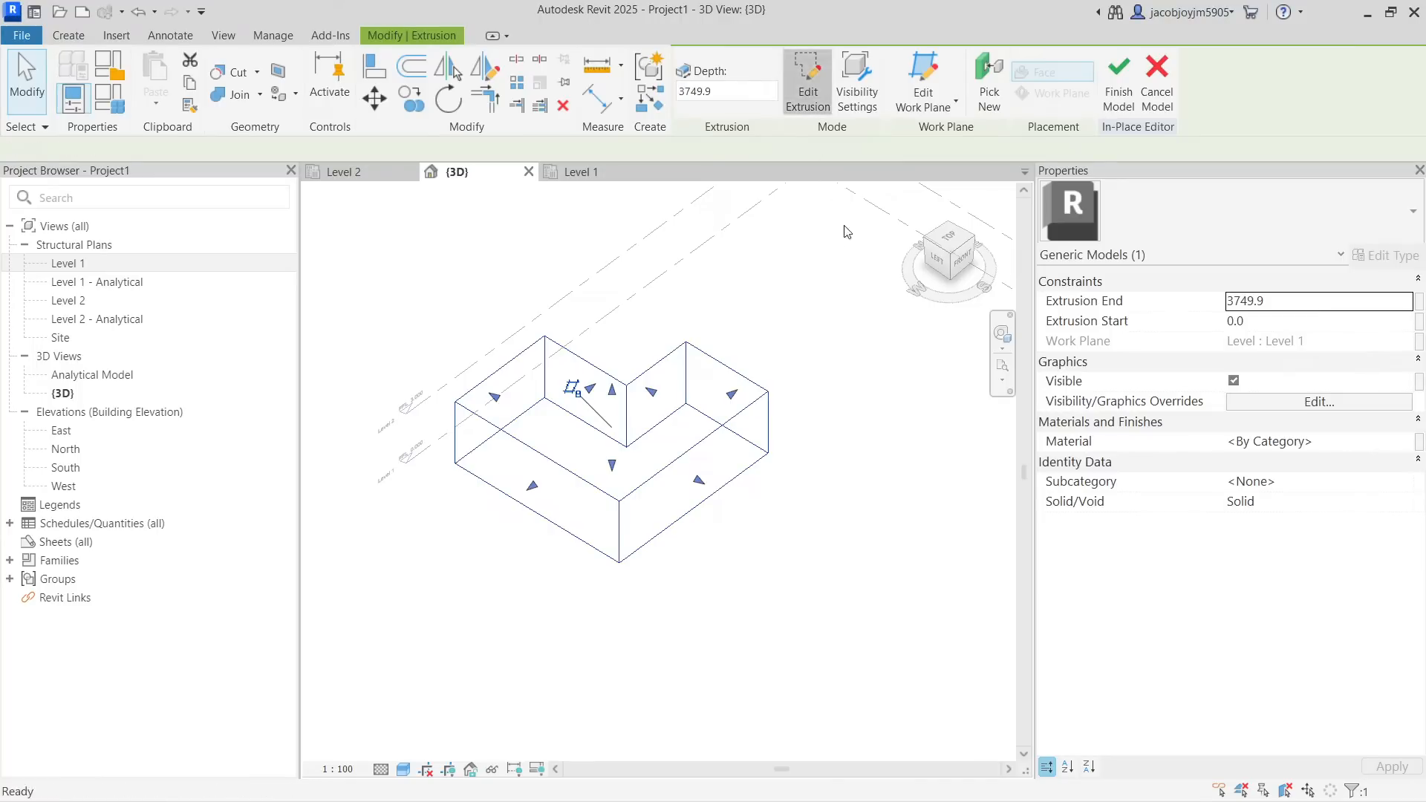
click(950, 257)
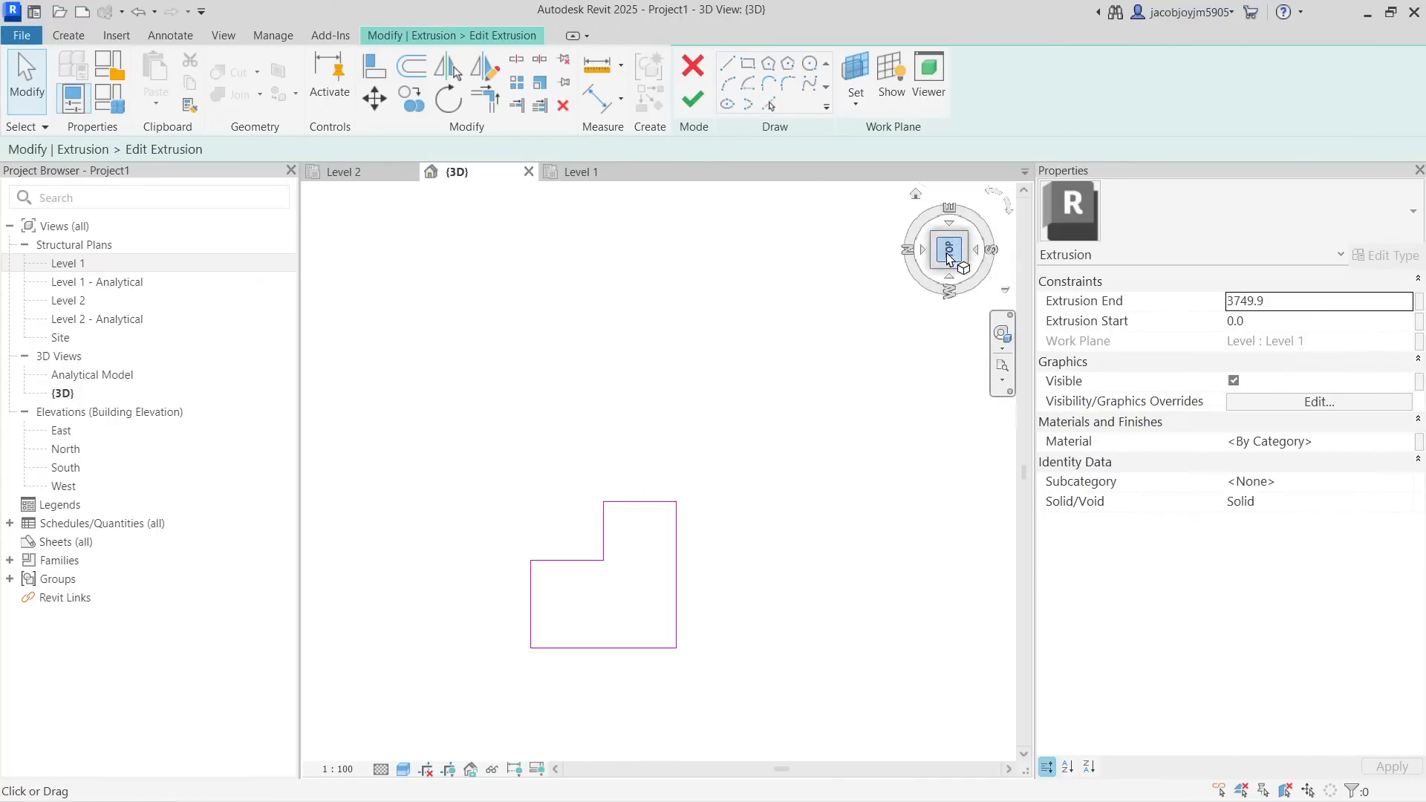
scroll(614, 616, up, 2)
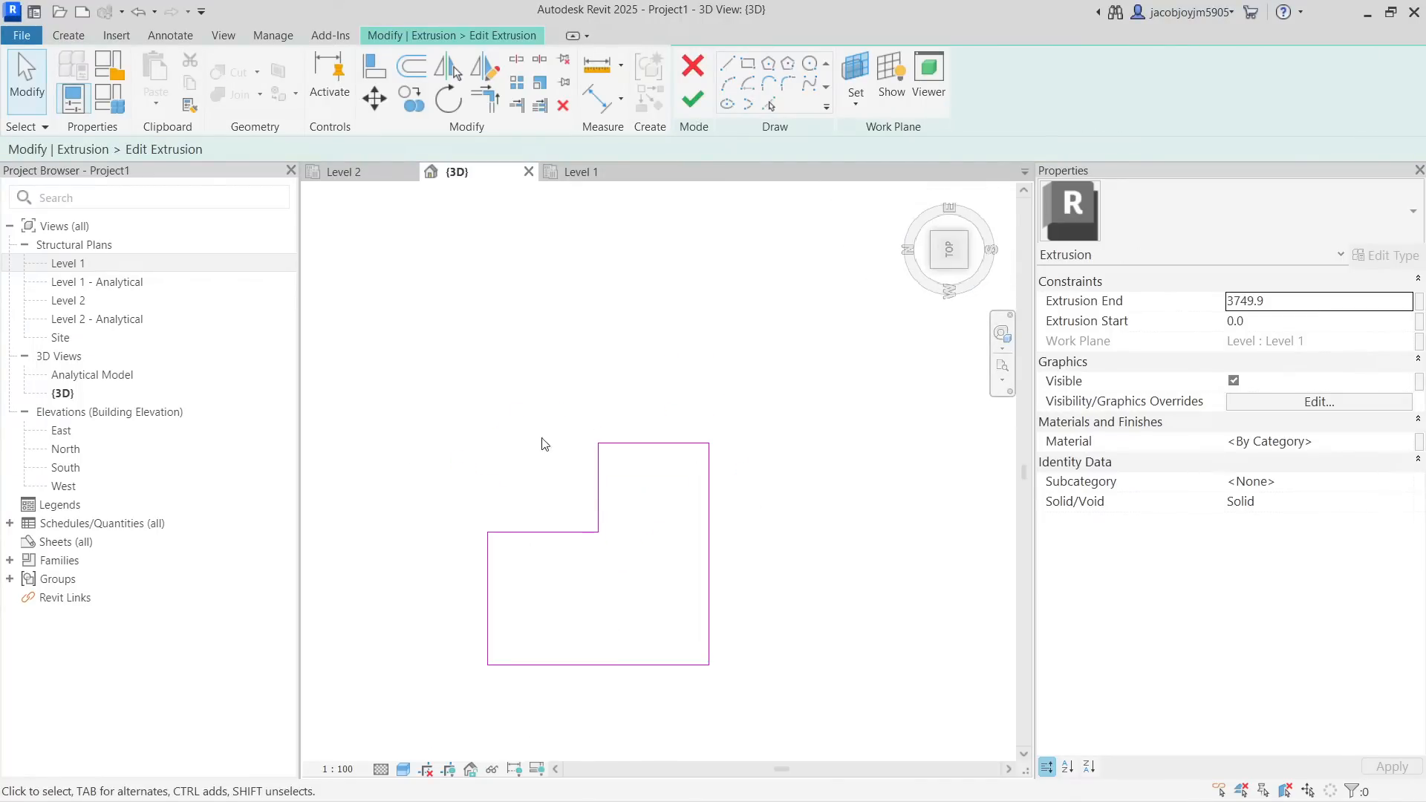
click(811, 64)
click(625, 595)
click(649, 606)
click(801, 99)
click(719, 624)
shift+middle_drag(719, 624, 783, 392)
click(805, 508)
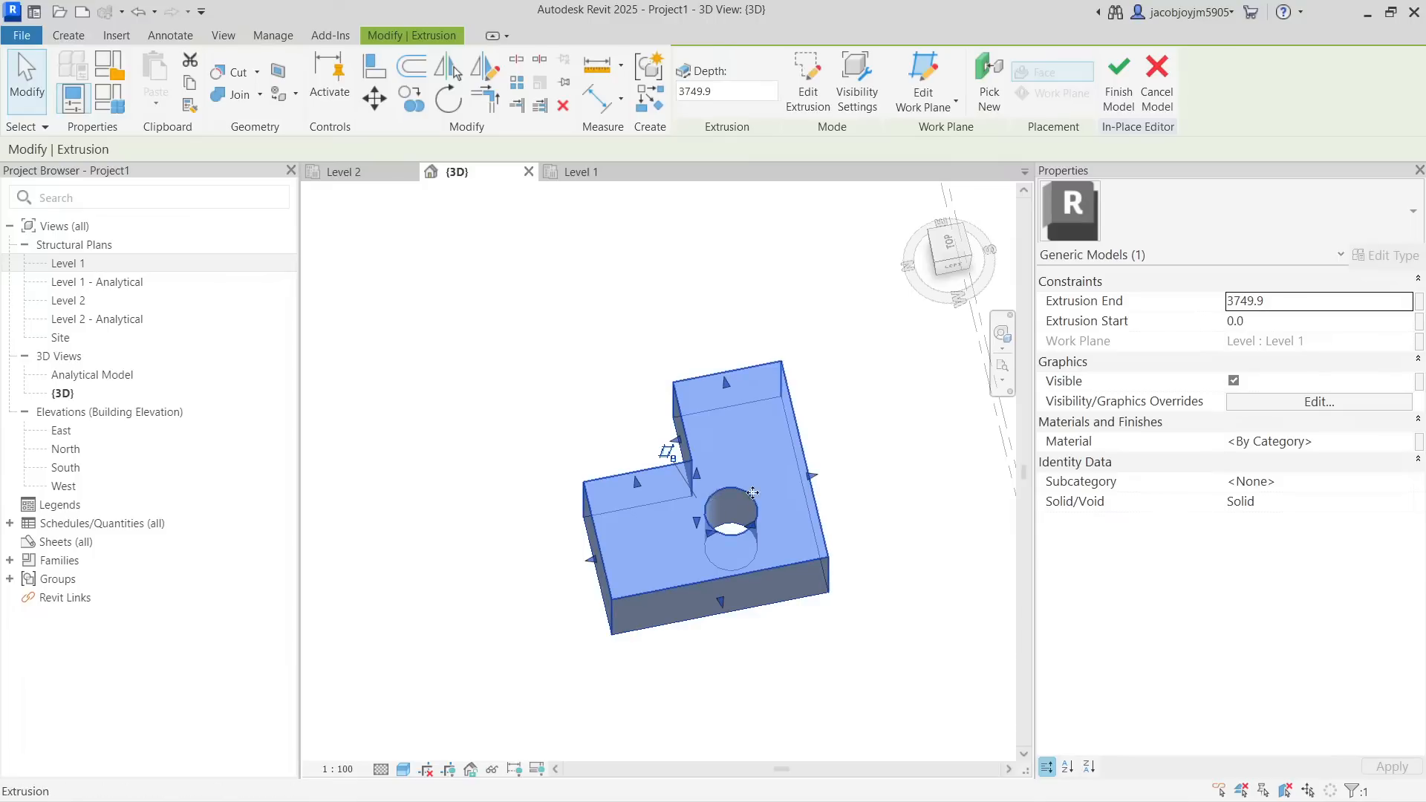
Add a concentric circle of about 600 mm radius inside the hole's sketch circle to form a solid core
click(800, 86)
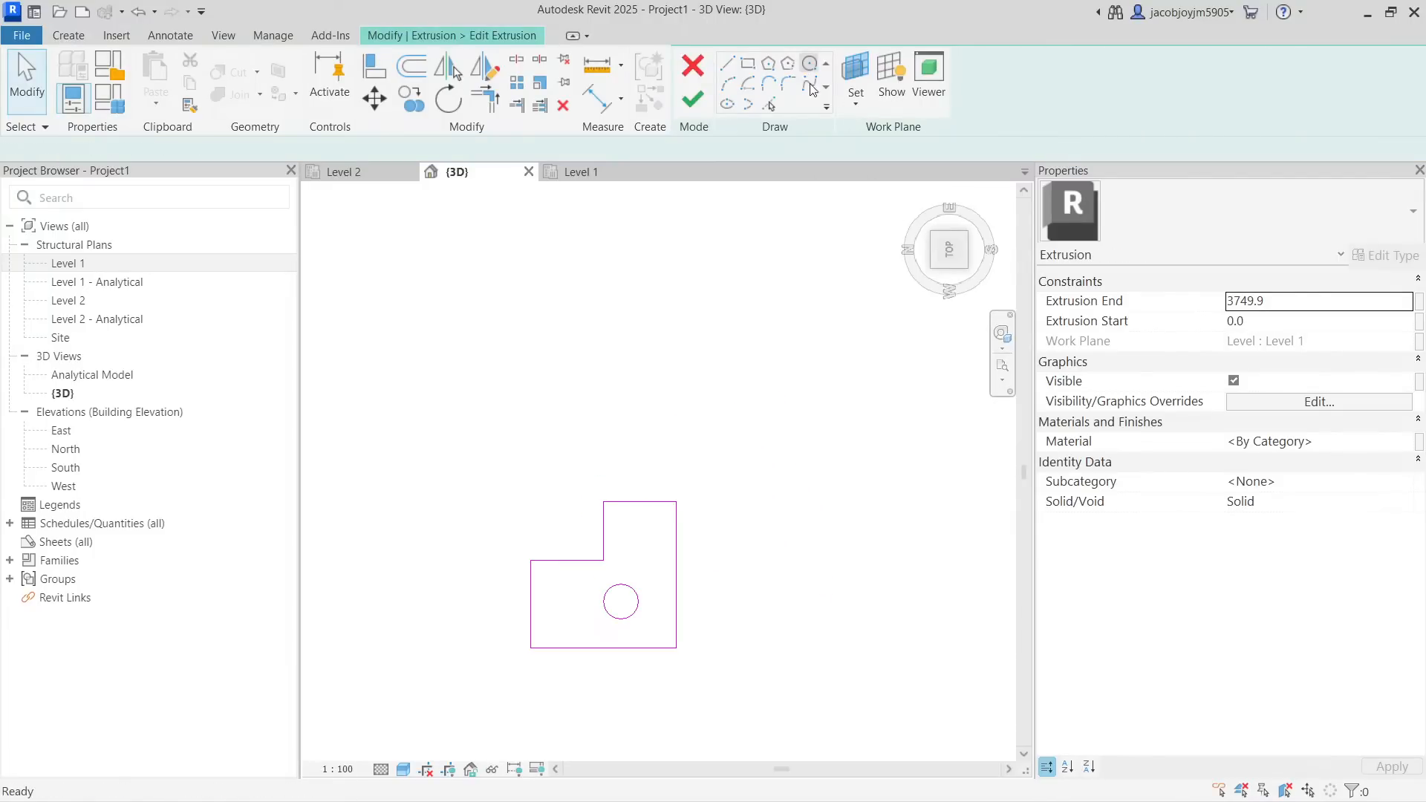
click(810, 63)
scroll(621, 602, up, 5)
click(624, 584)
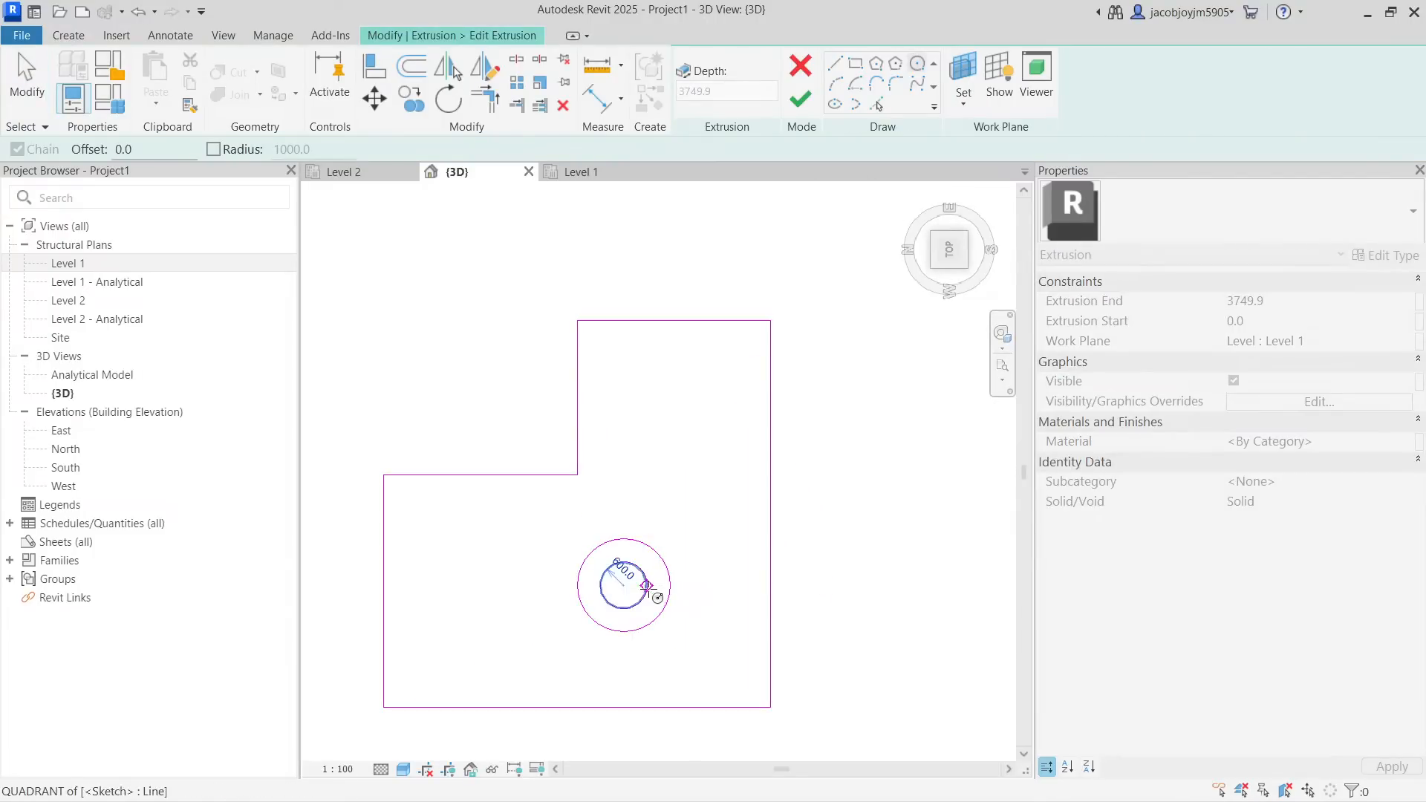
click(648, 586)
click(800, 99)
mouse_move(643, 588)
shift+middle_down()
mouse_move(658, 594)
mouse_move(831, 408)
mouse_move(783, 397)
shift+middle_up()
key(Escape)
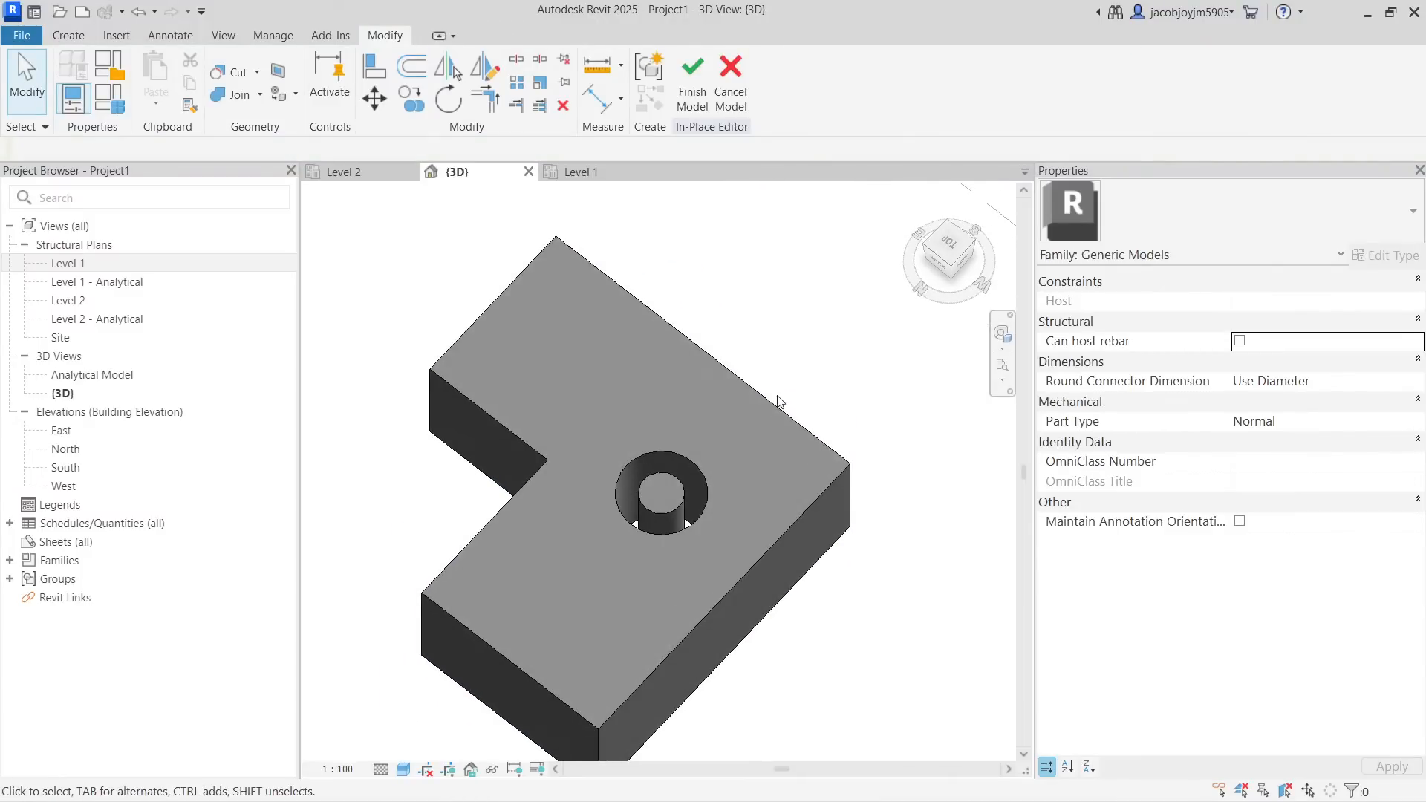
shift+middle_drag(711, 461, 639, 430)
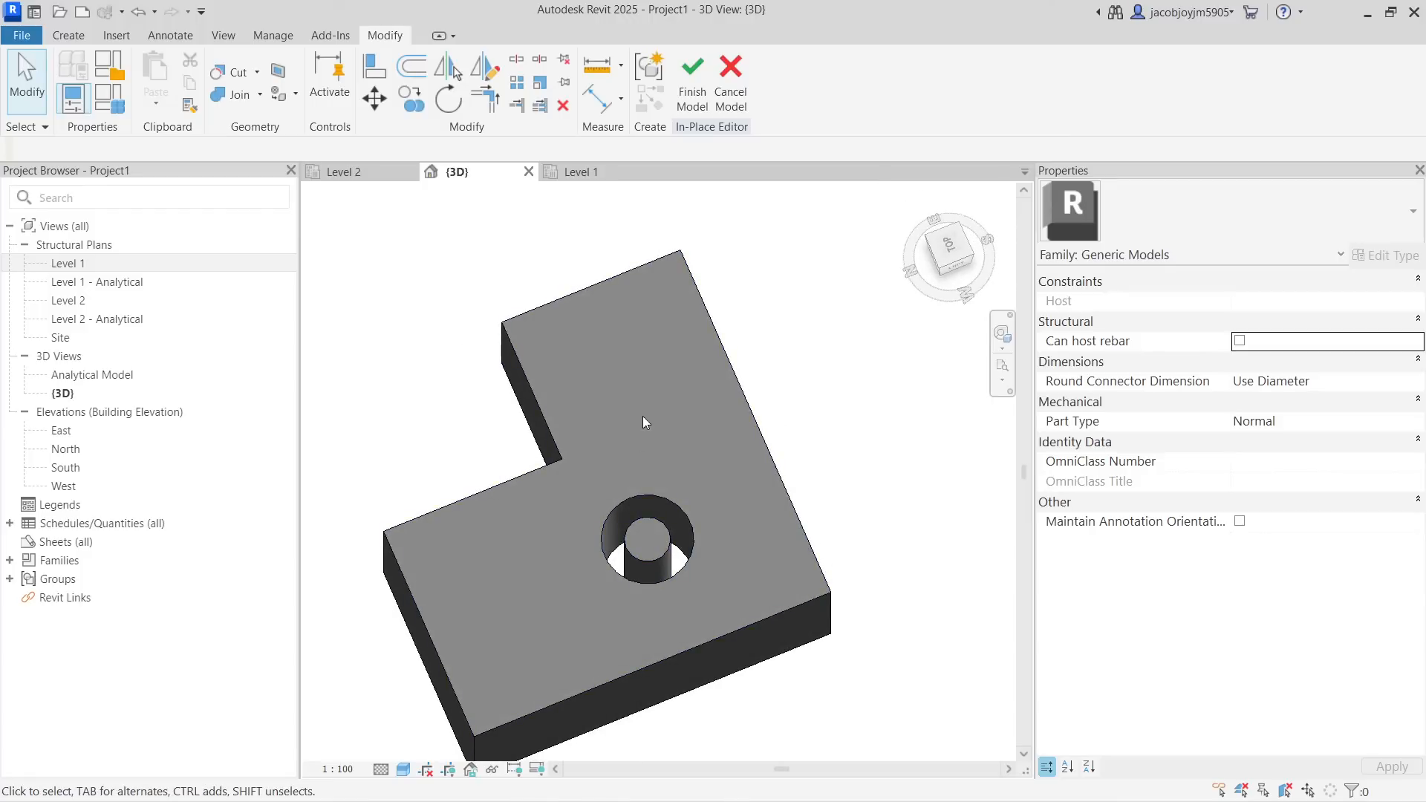
Turn the 3D view to the top and finish the in-place model
click(949, 246)
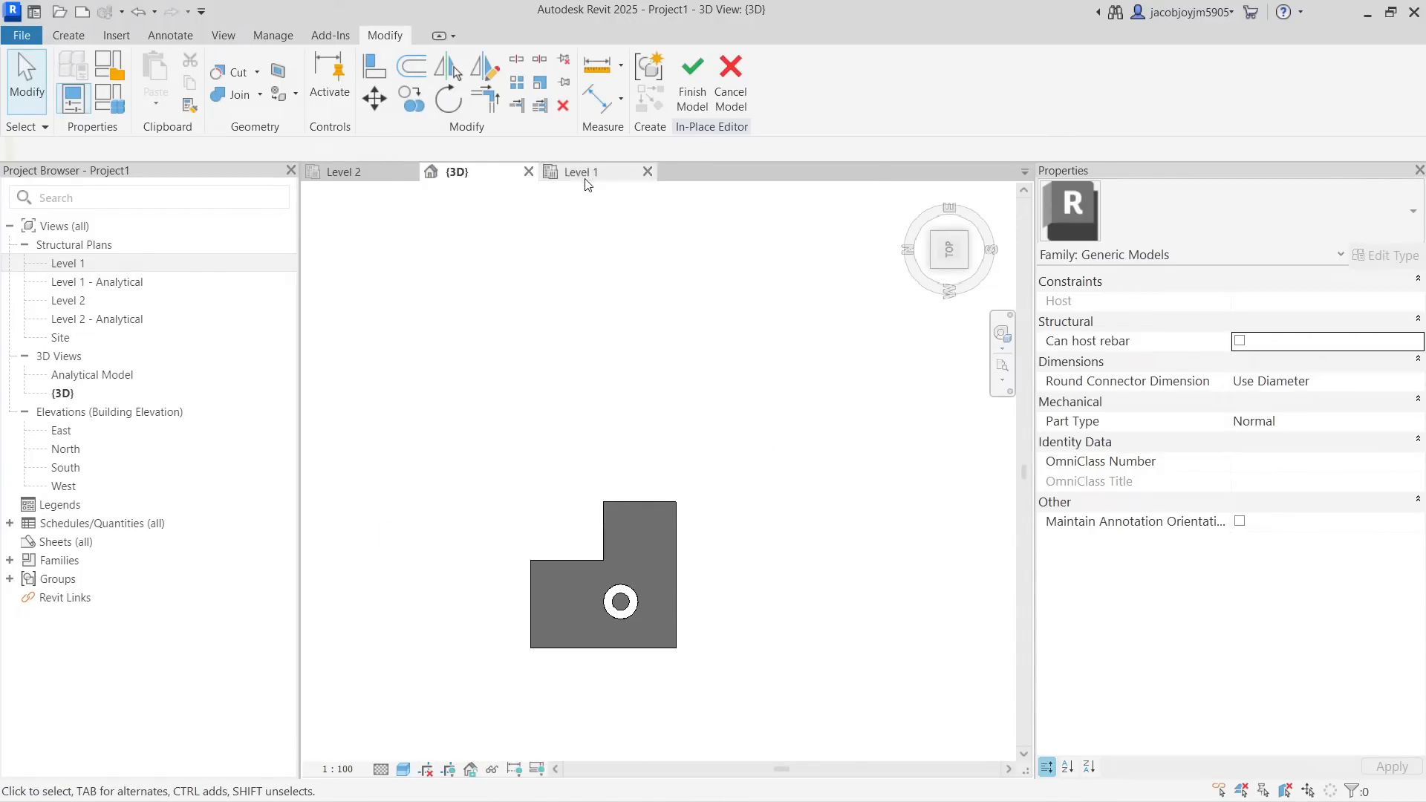
click(692, 78)
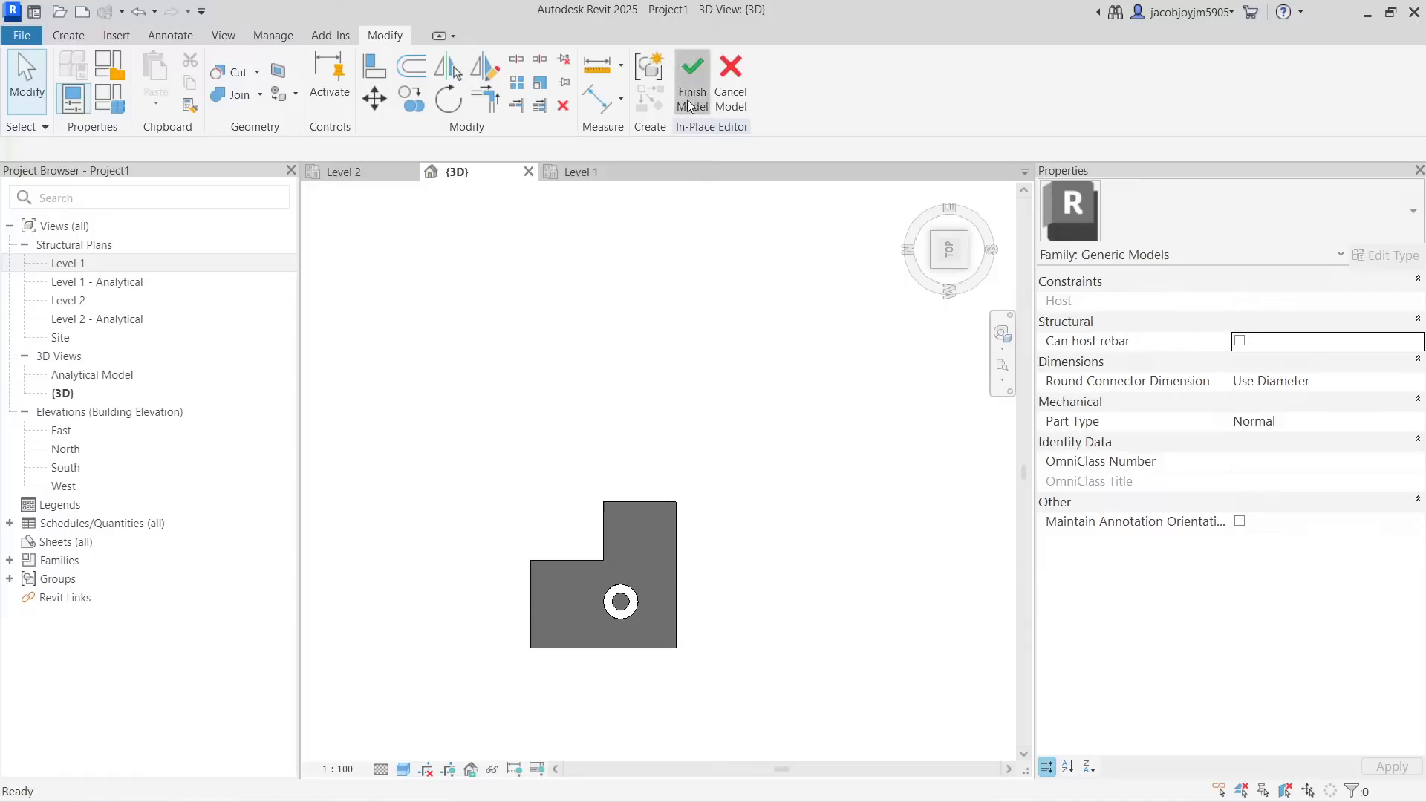
scroll(631, 286, down, 2)
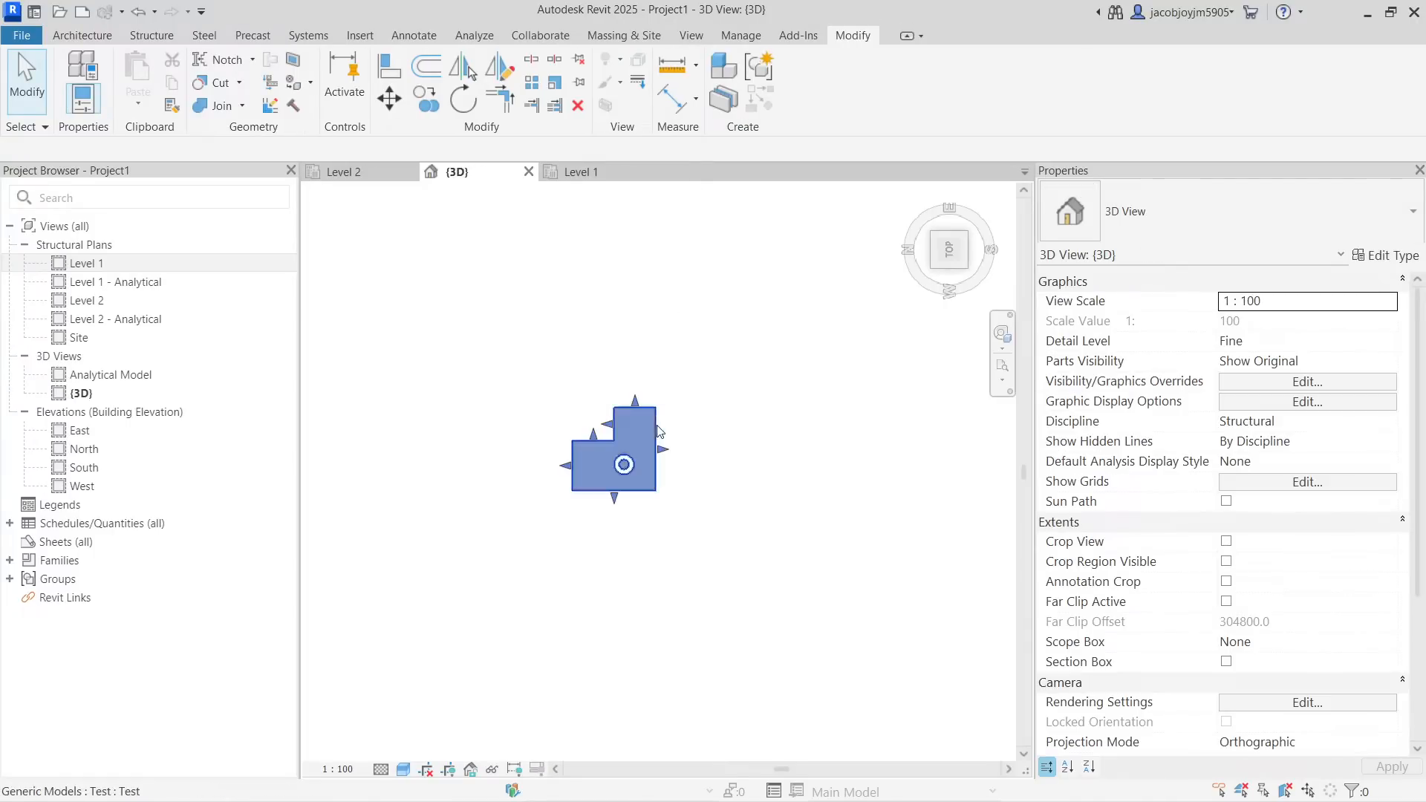
Check the Test component's type properties for available type parameters and load, duplicate and rename options, then close them without changes
click(653, 431)
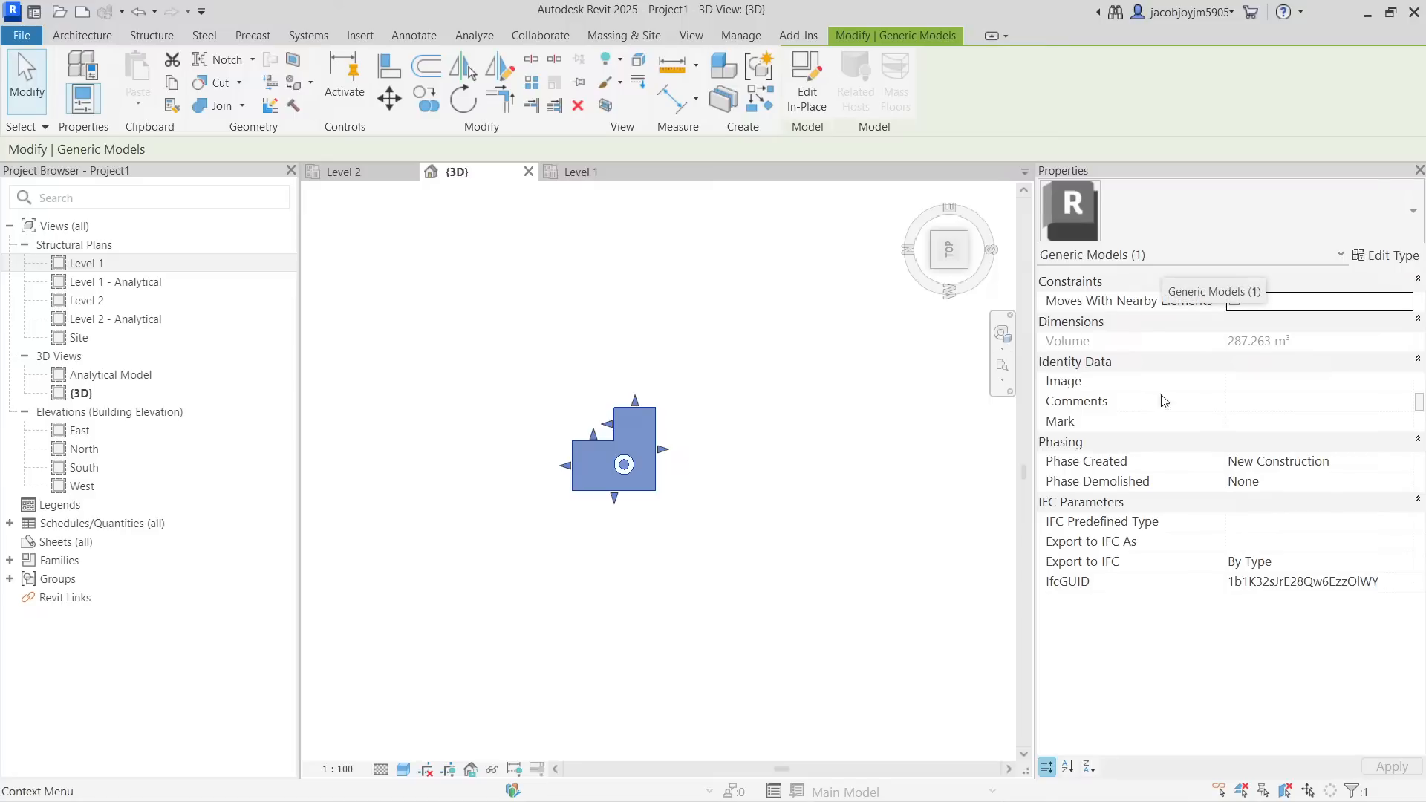
click(1386, 255)
scroll(473, 272, down, 3)
scroll(479, 291, up, 3)
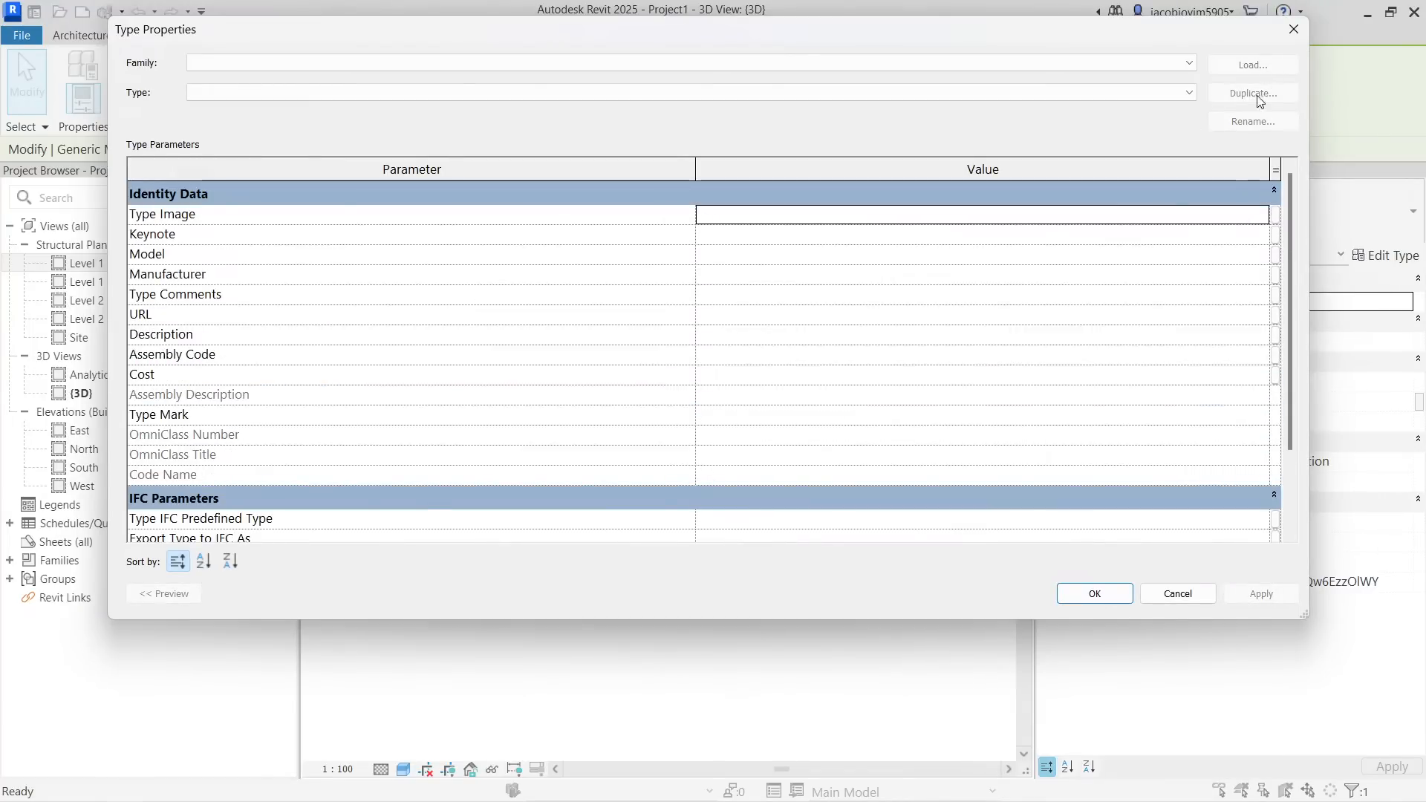
scroll(297, 320, down, 3)
scroll(288, 320, up, 3)
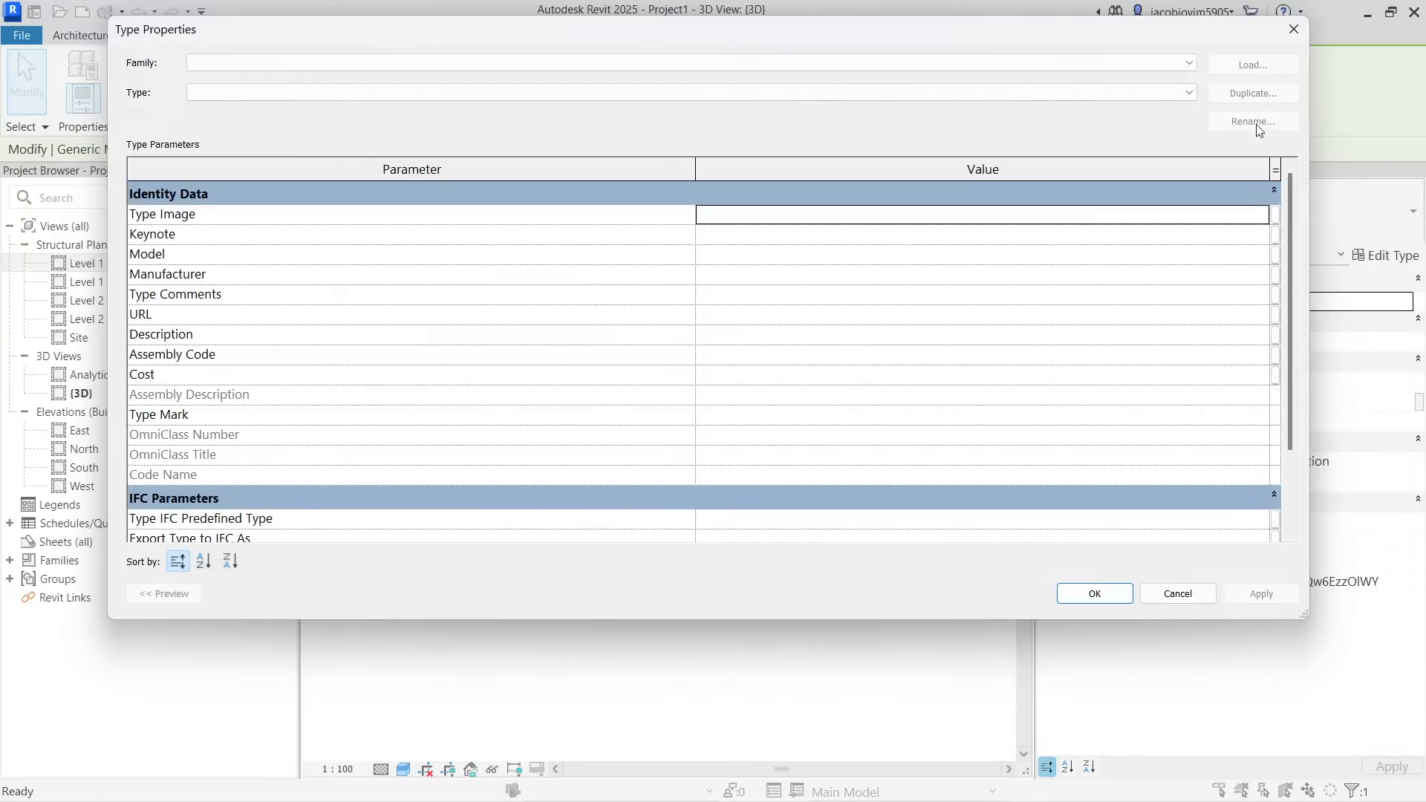
click(1293, 29)
click(685, 386)
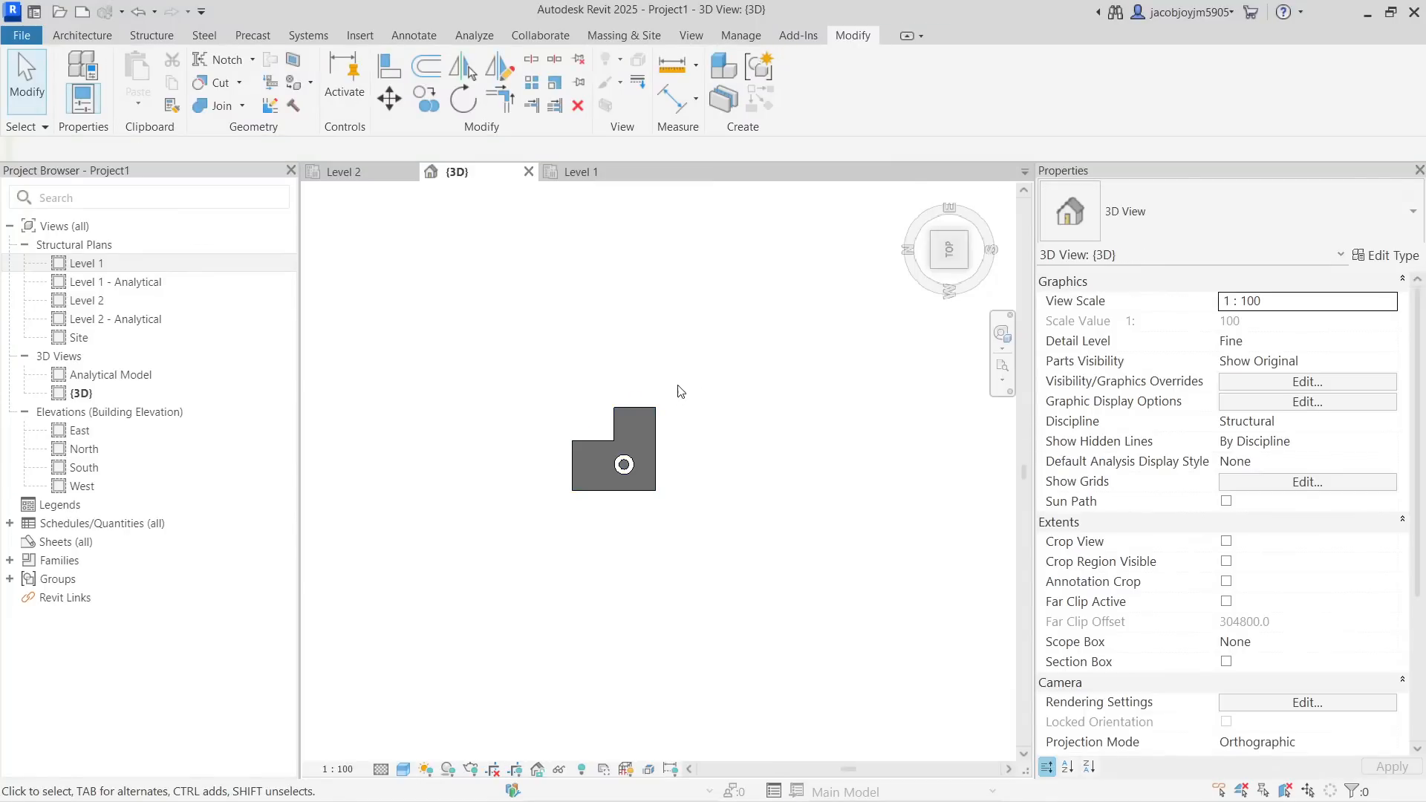
Locate the Test family and its type under Generic Models in the project's families
click(657, 426)
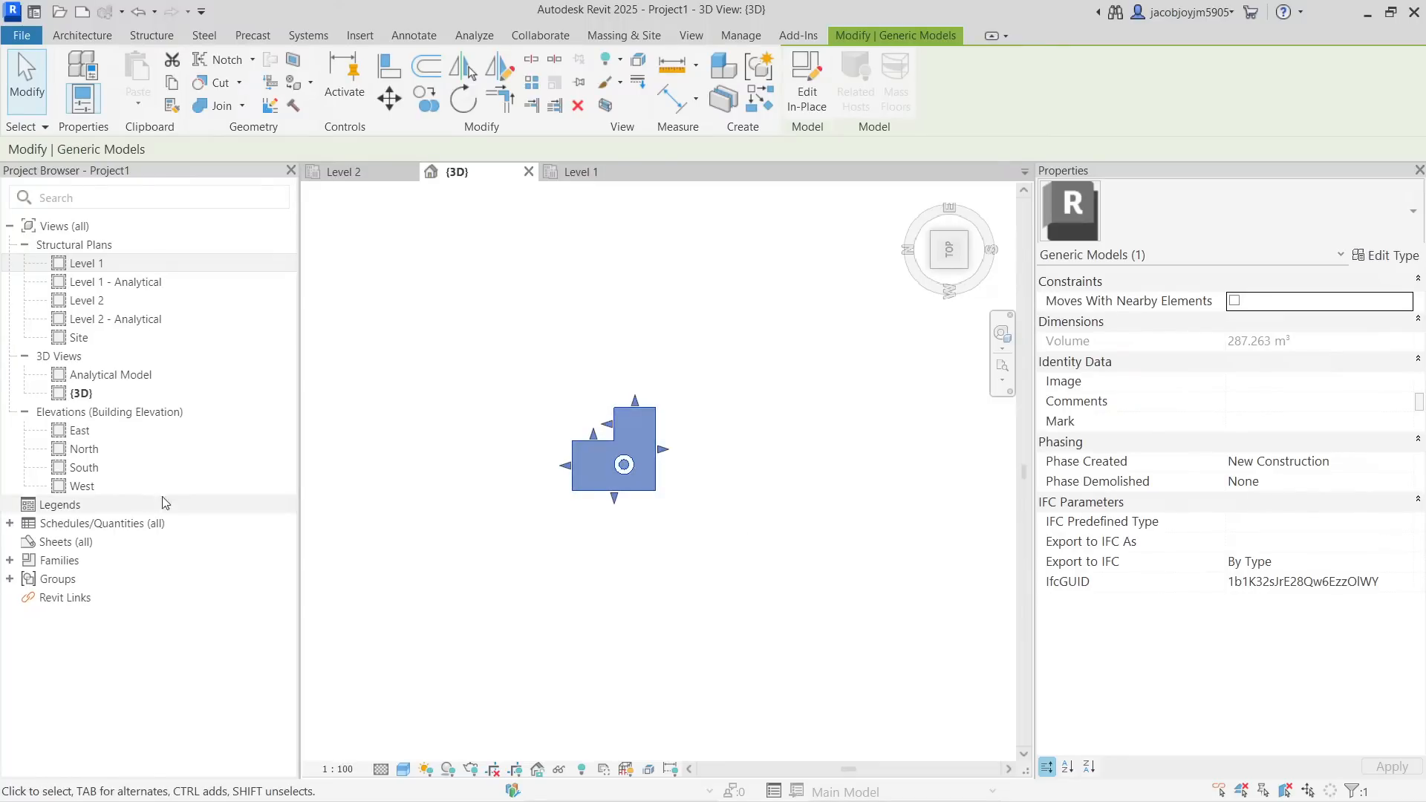
key(Escape)
click(9, 561)
scroll(10, 571, down, 10)
scroll(11, 571, down, 3)
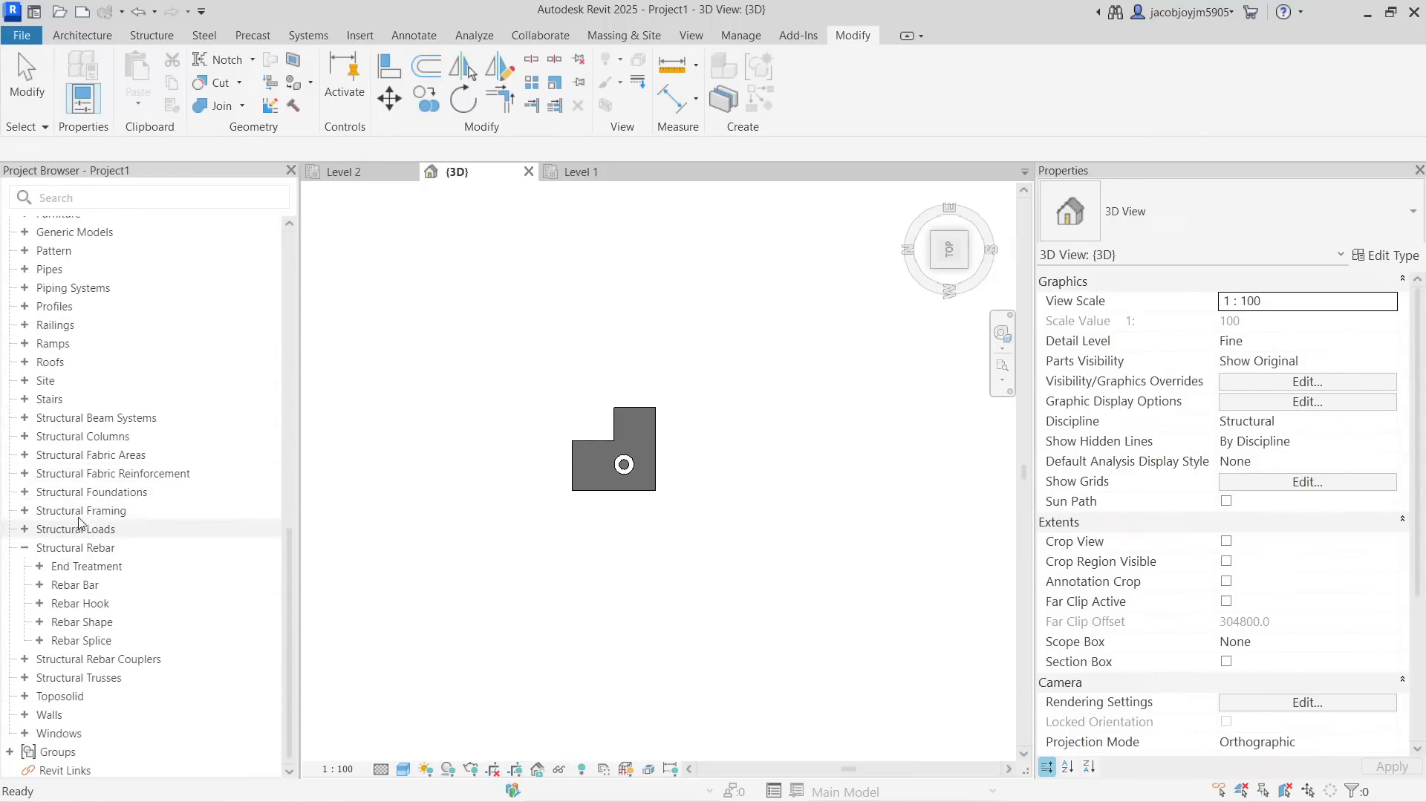
scroll(80, 522, up, 4)
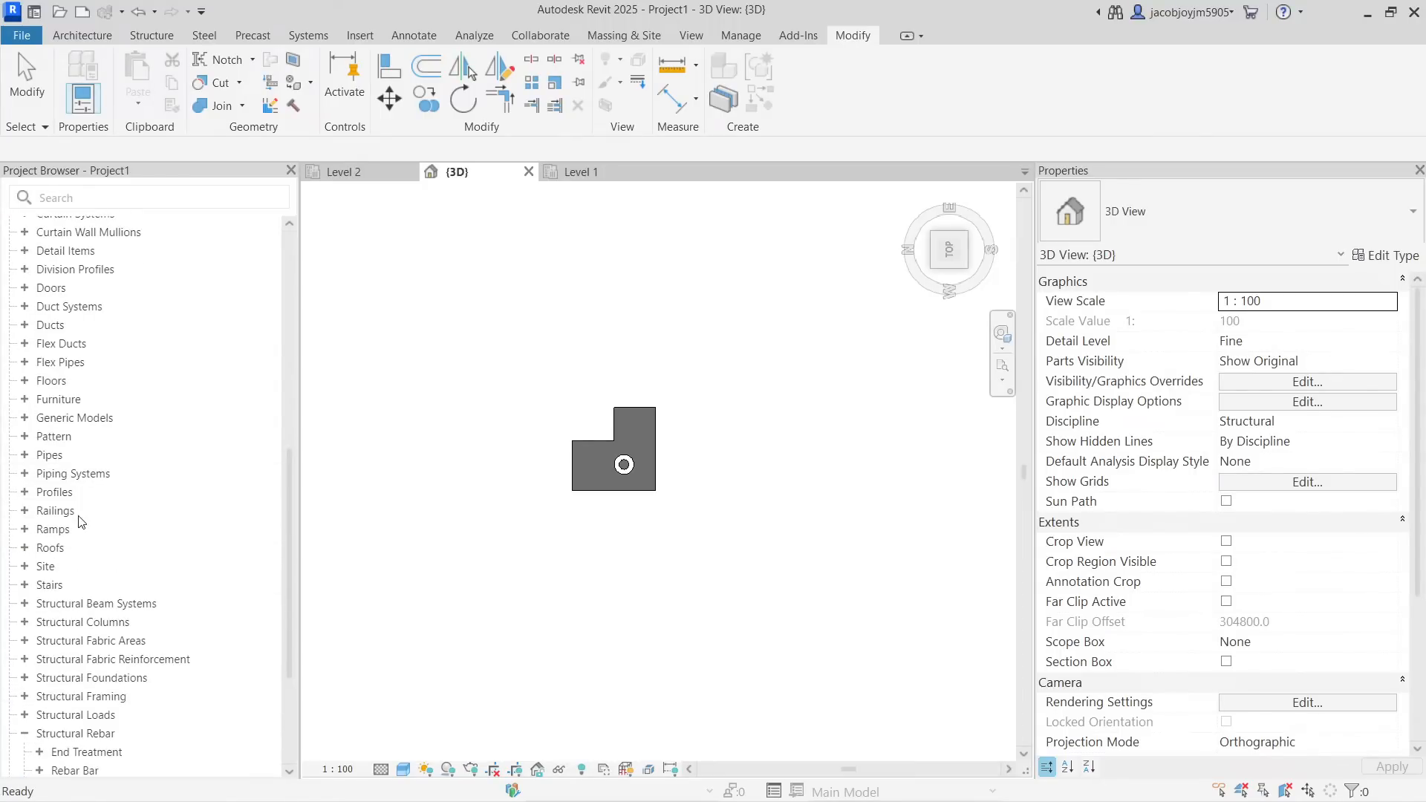
click(25, 419)
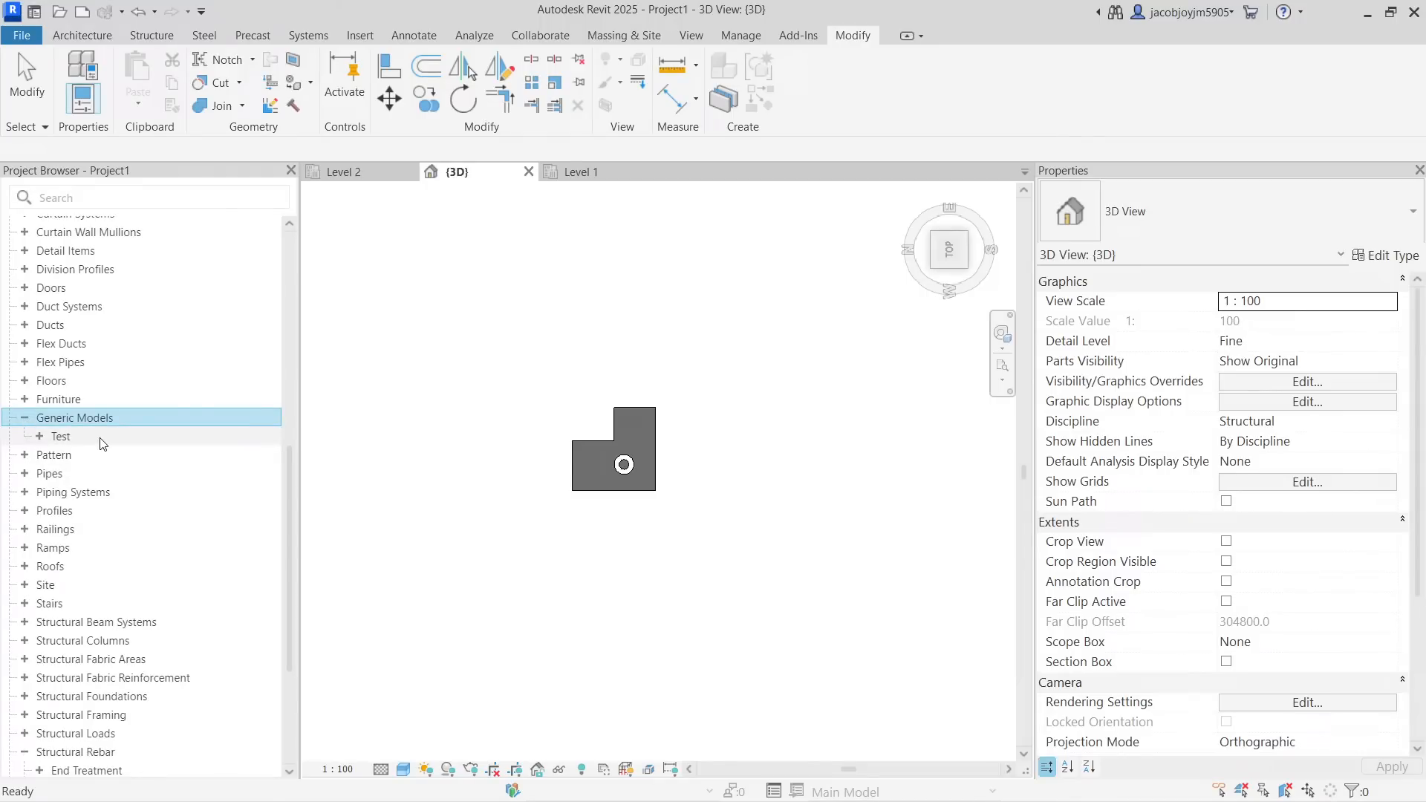
click(66, 440)
click(40, 438)
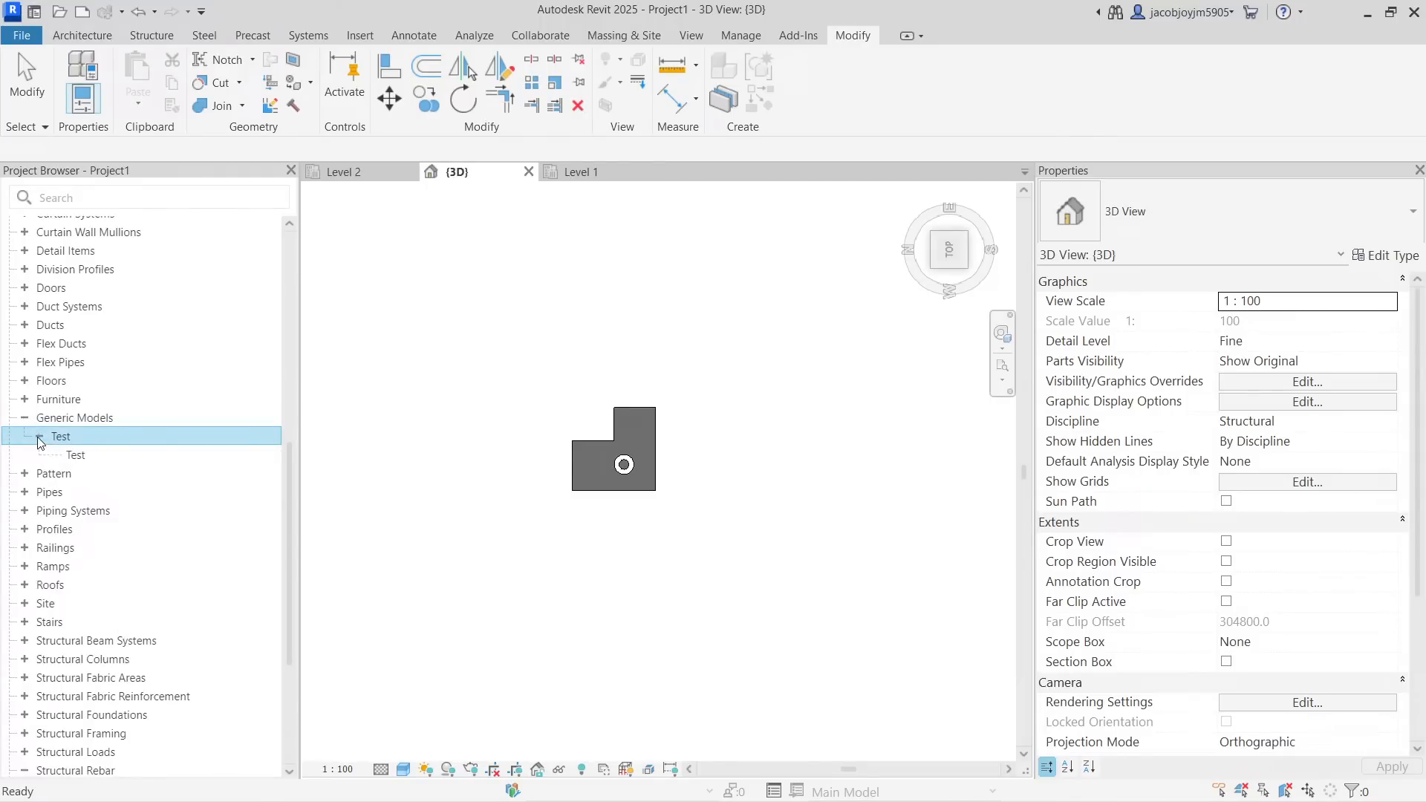
click(80, 455)
Copy the Test component 26000 mm horizontally to its right and expand the copy's family entry under Generic Models
click(613, 449)
drag(477, 318, 737, 583)
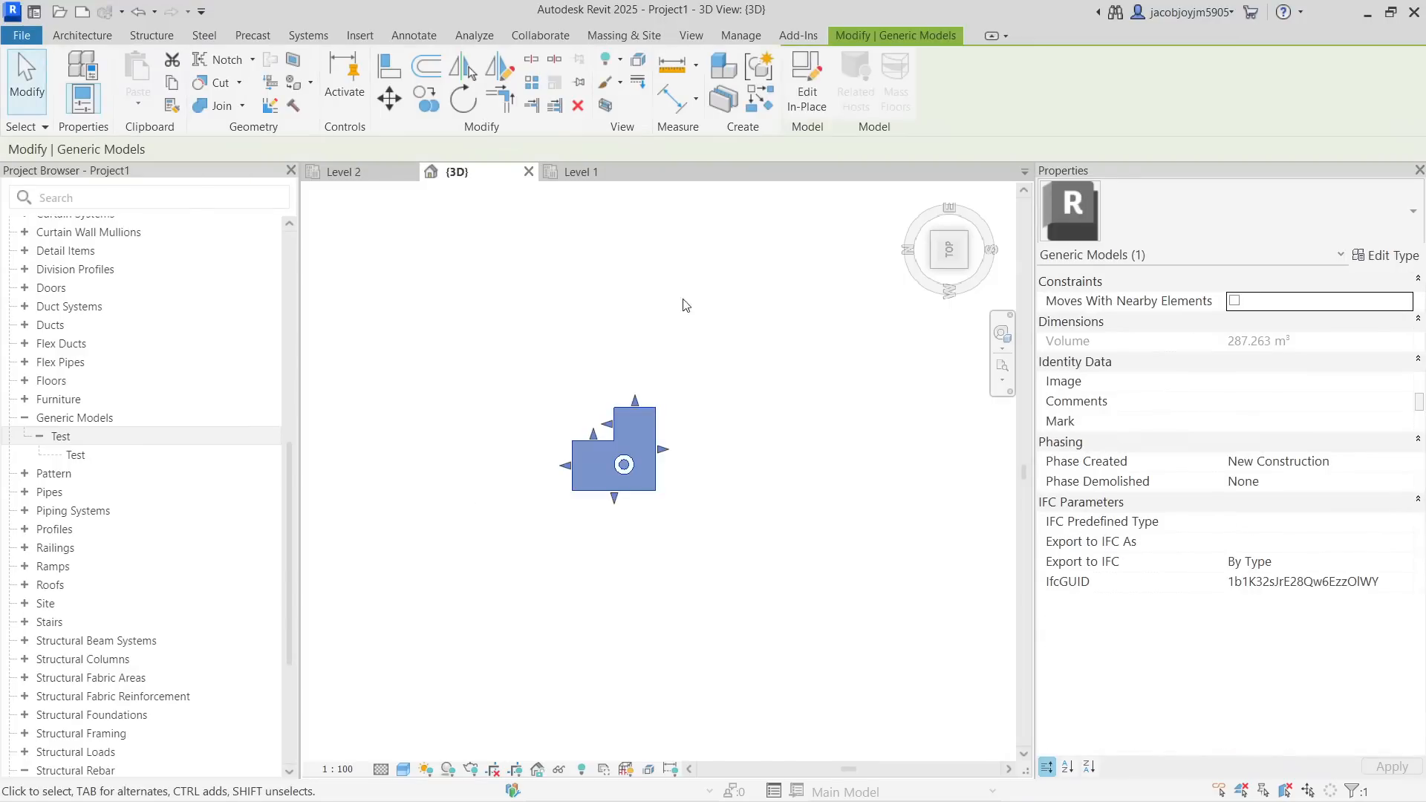
click(425, 98)
click(634, 553)
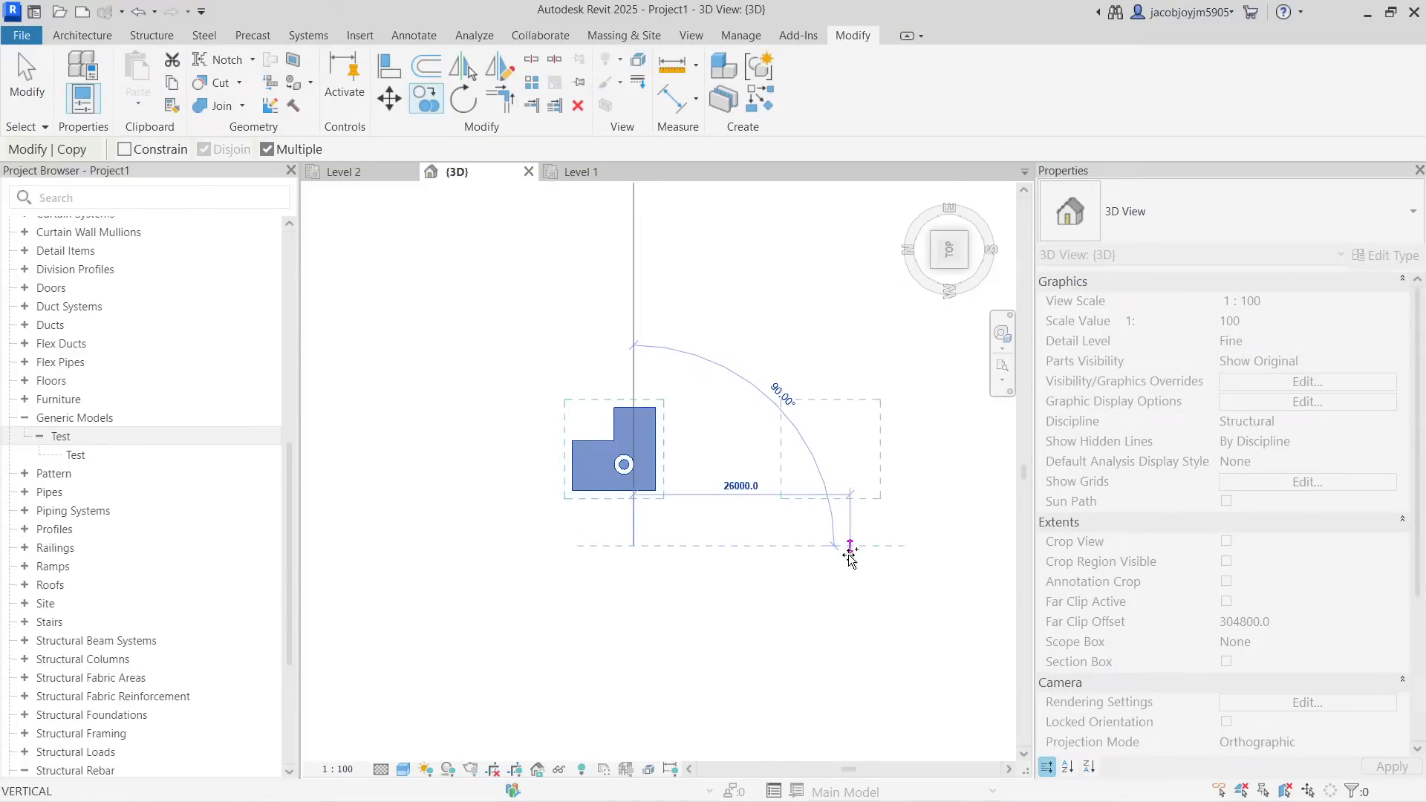
click(851, 553)
key(Escape)
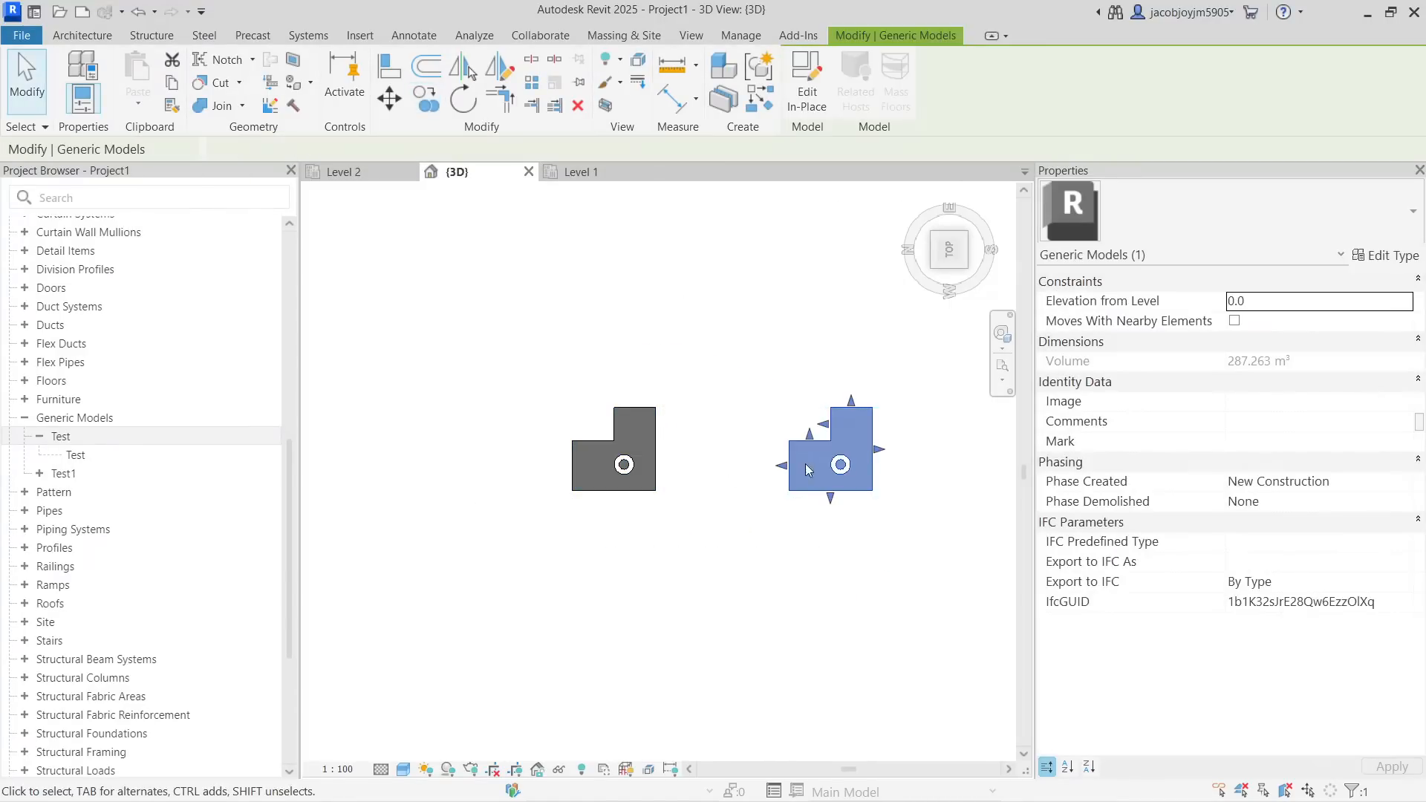
key(Escape)
click(119, 481)
click(39, 474)
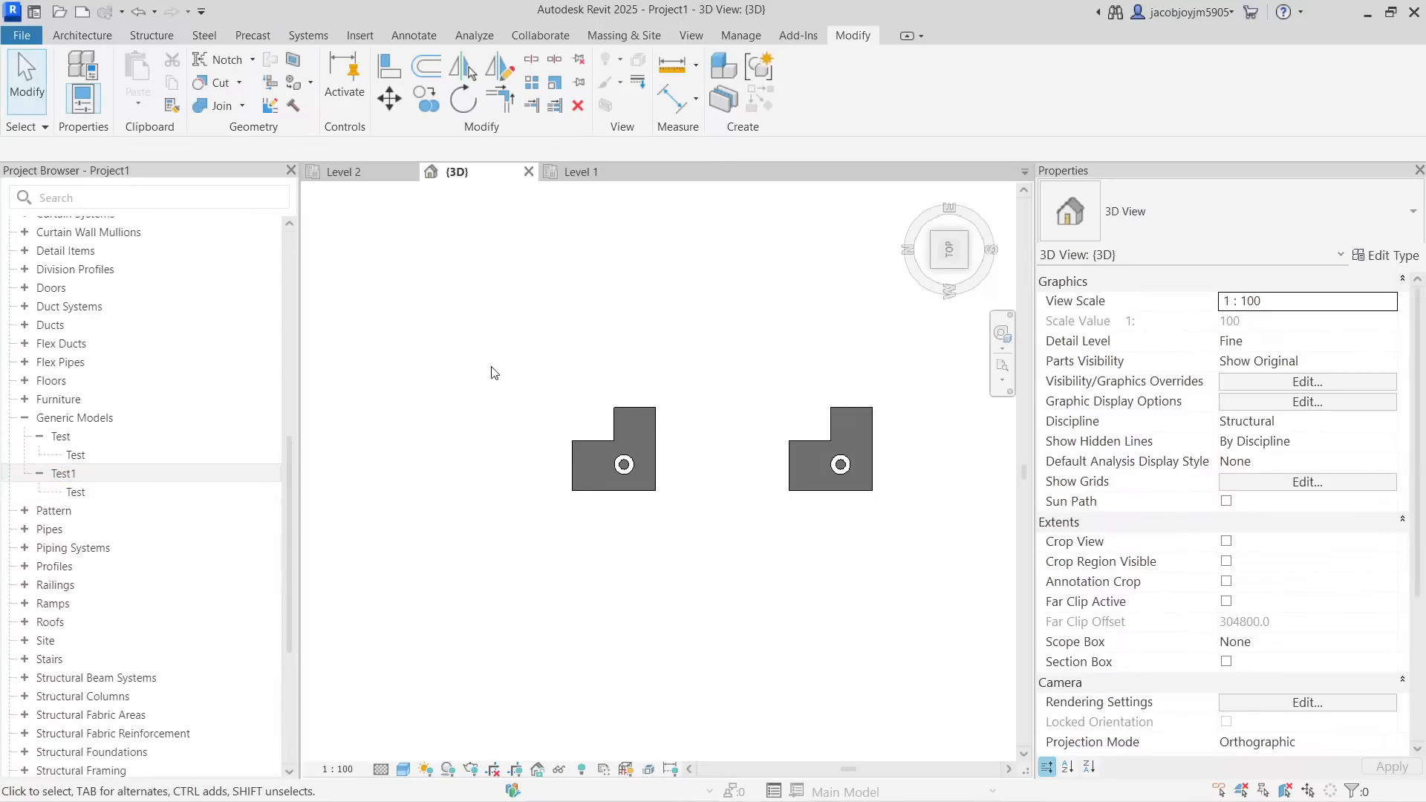
Copy the original Test component to its left and expand the new copy's family entry under Generic Models
drag(496, 370, 726, 582)
click(426, 99)
click(639, 571)
click(480, 572)
key(Escape)
key(Escape)
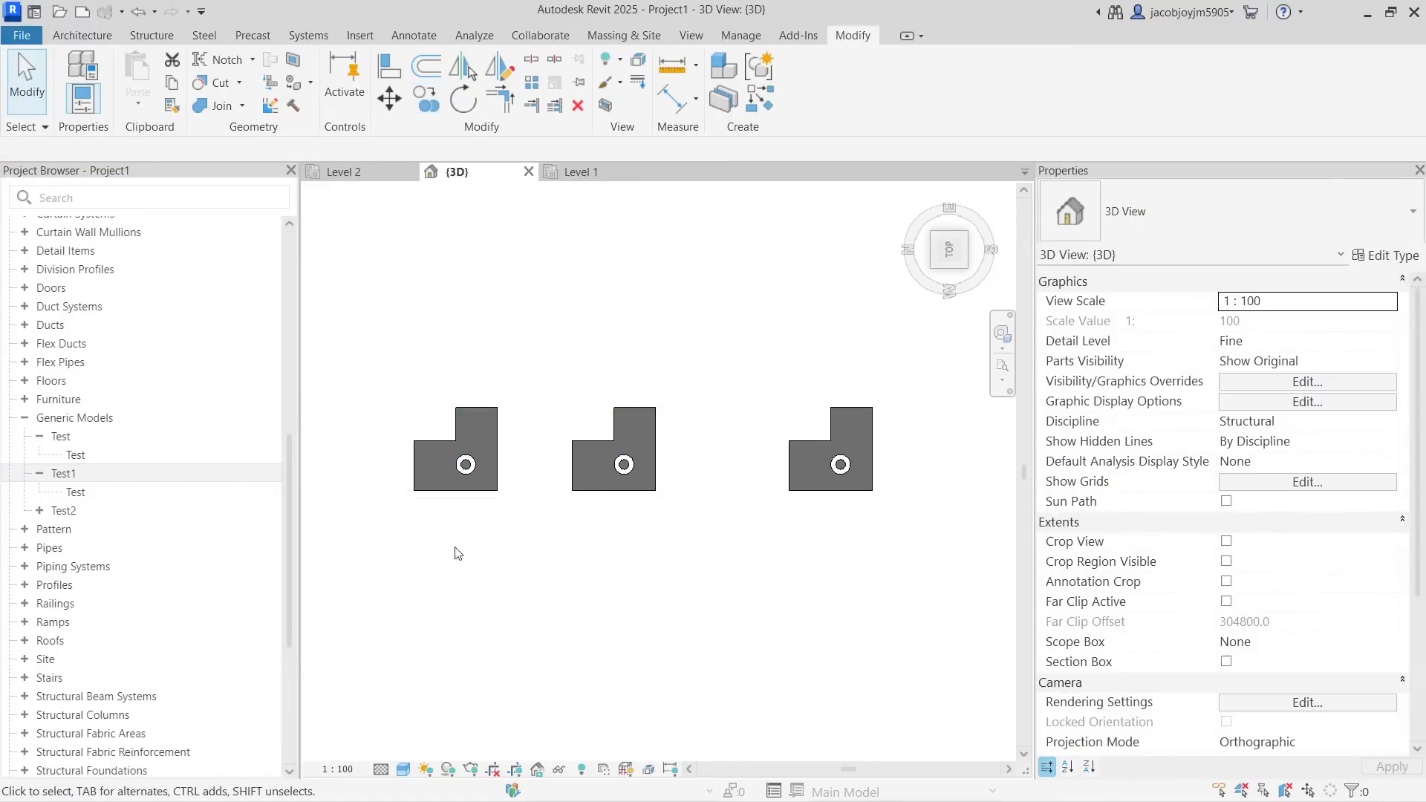
click(43, 513)
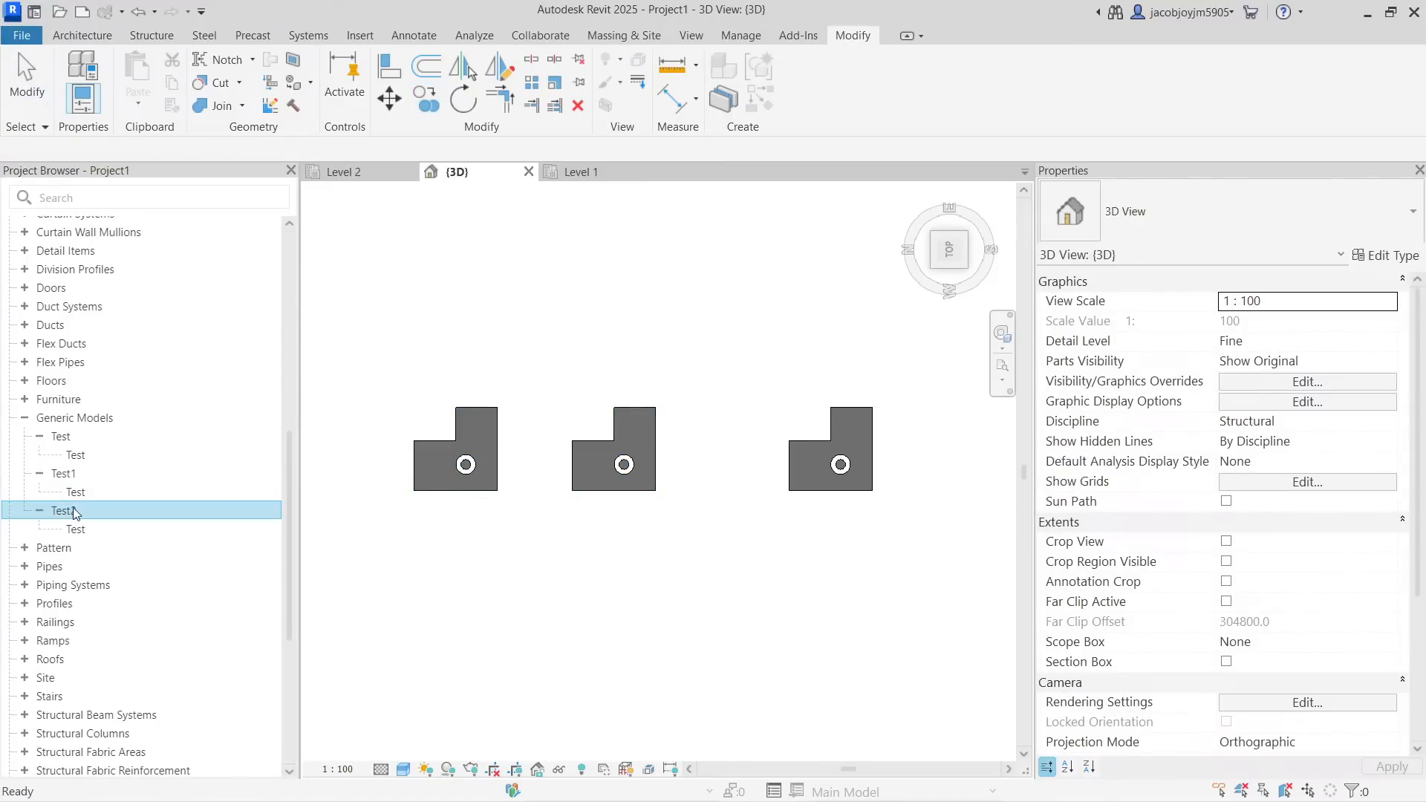
Inspect the leftmost copy in 3D, open it for in-place editing and select its extrusion
click(461, 491)
scroll(464, 479, up, 2)
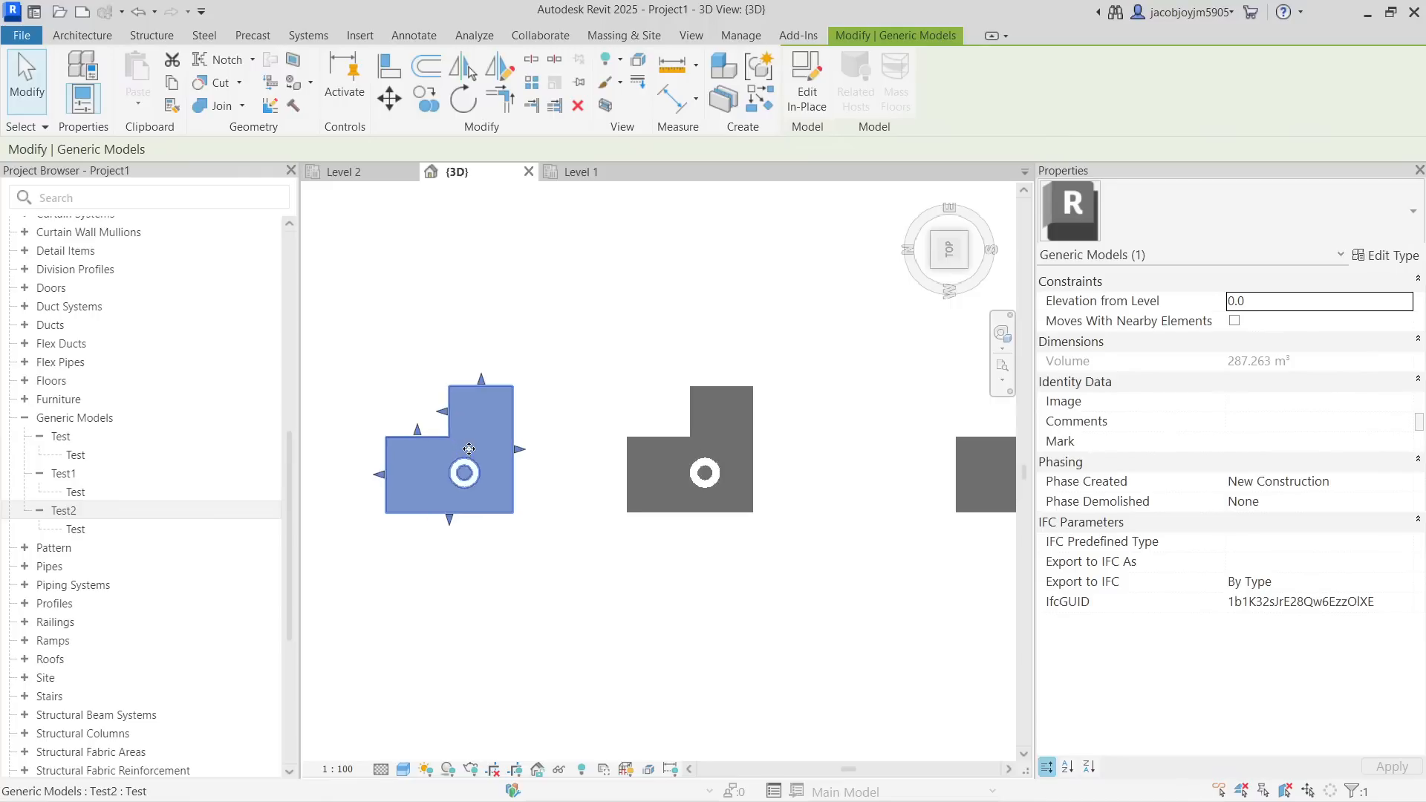
scroll(465, 481, down, 2)
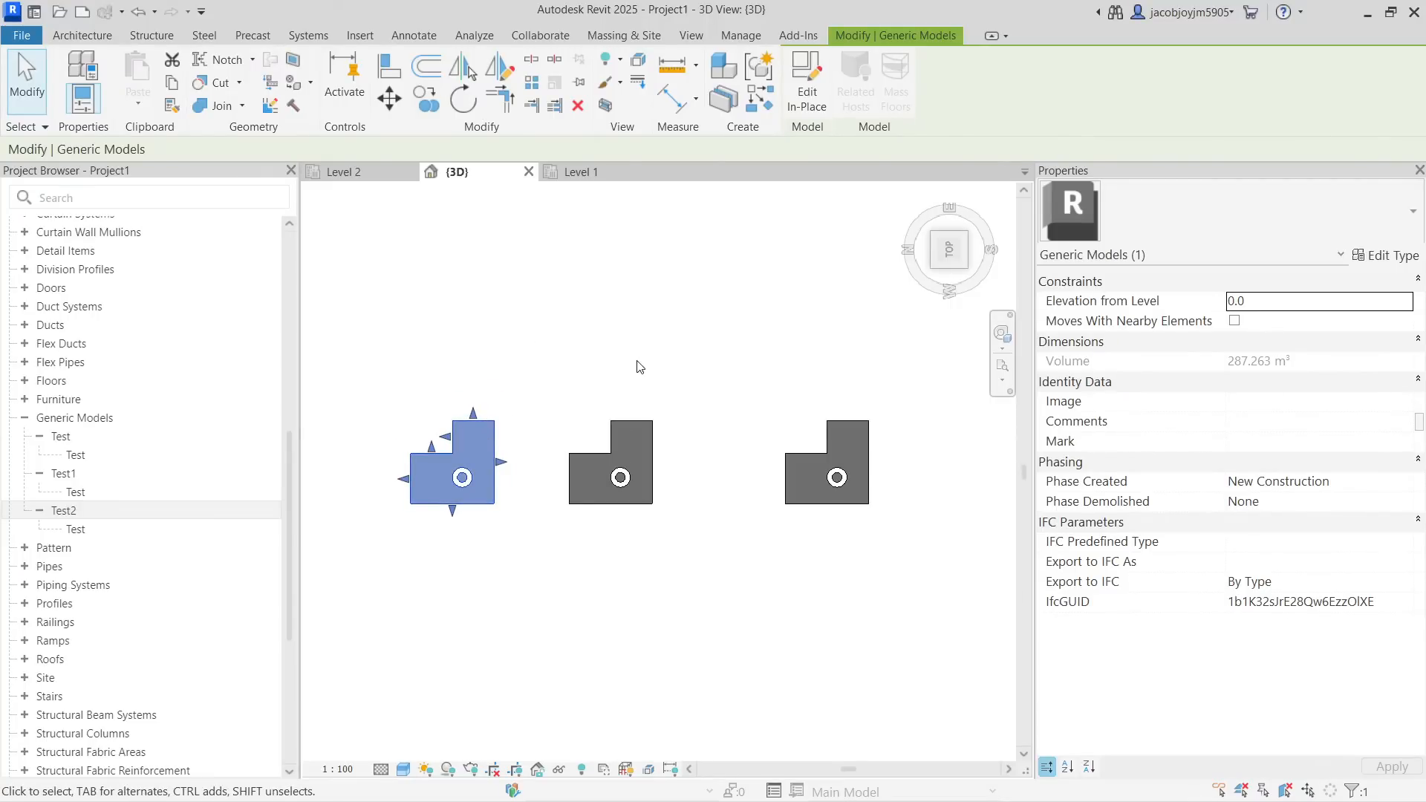
scroll(401, 505, up, 3)
shift+middle_drag(505, 482, 470, 463)
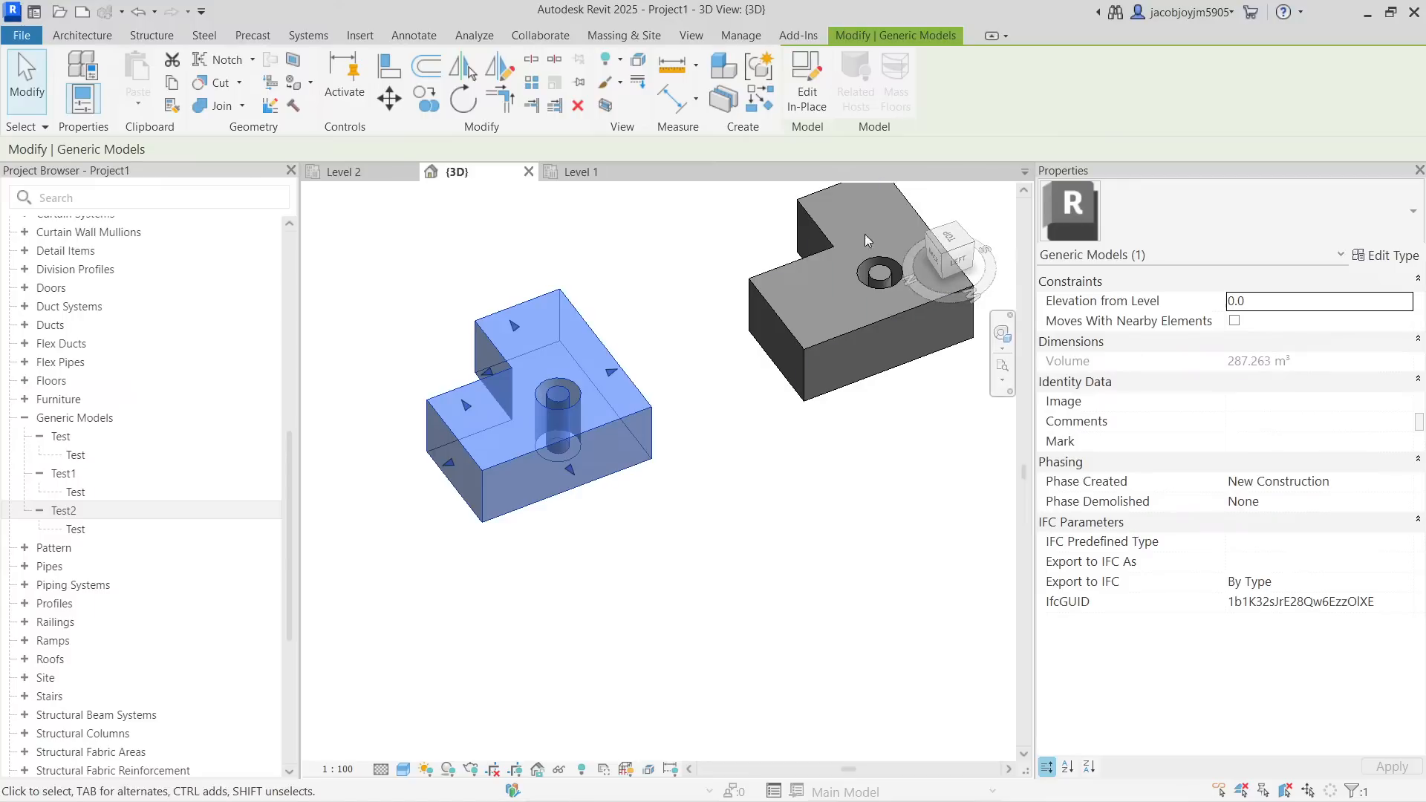
click(809, 96)
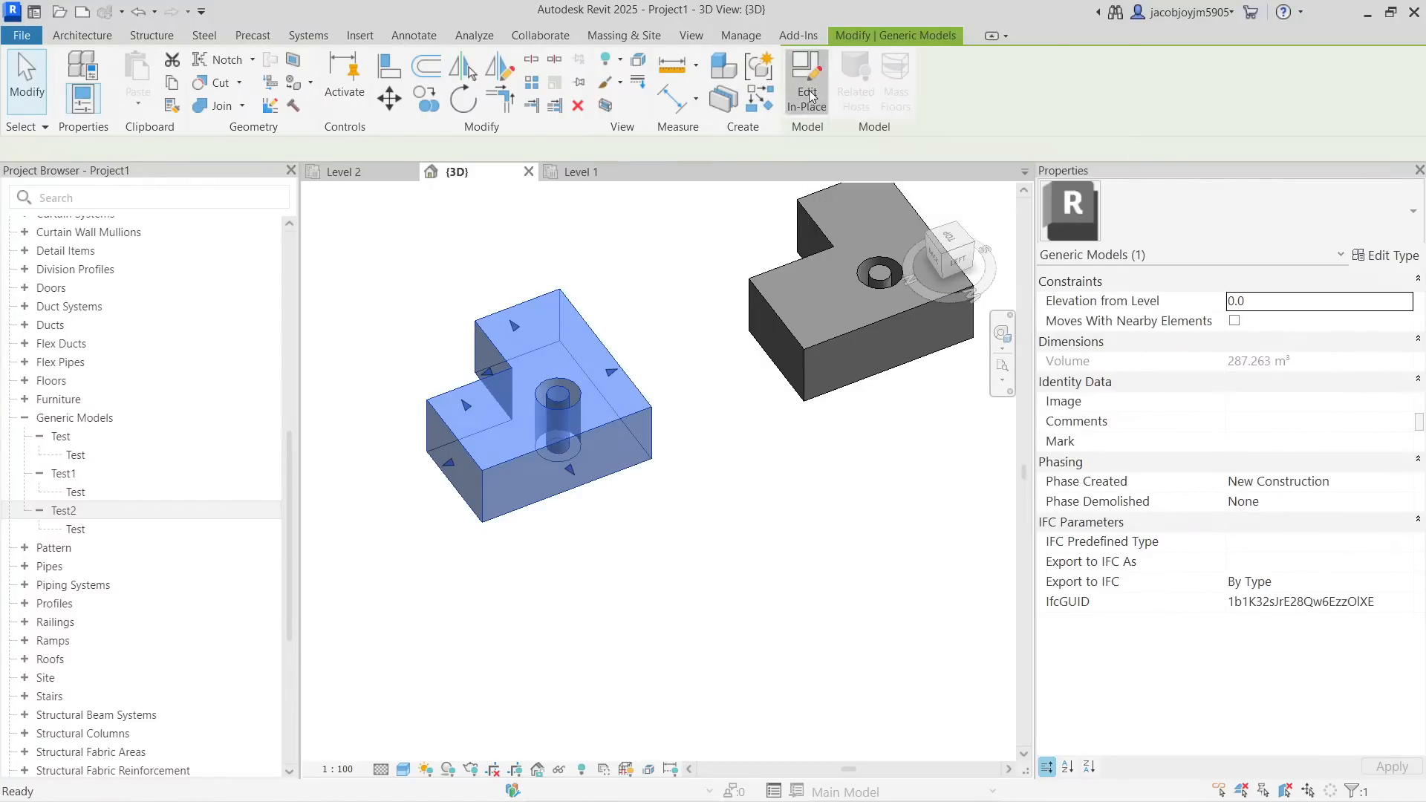
click(566, 305)
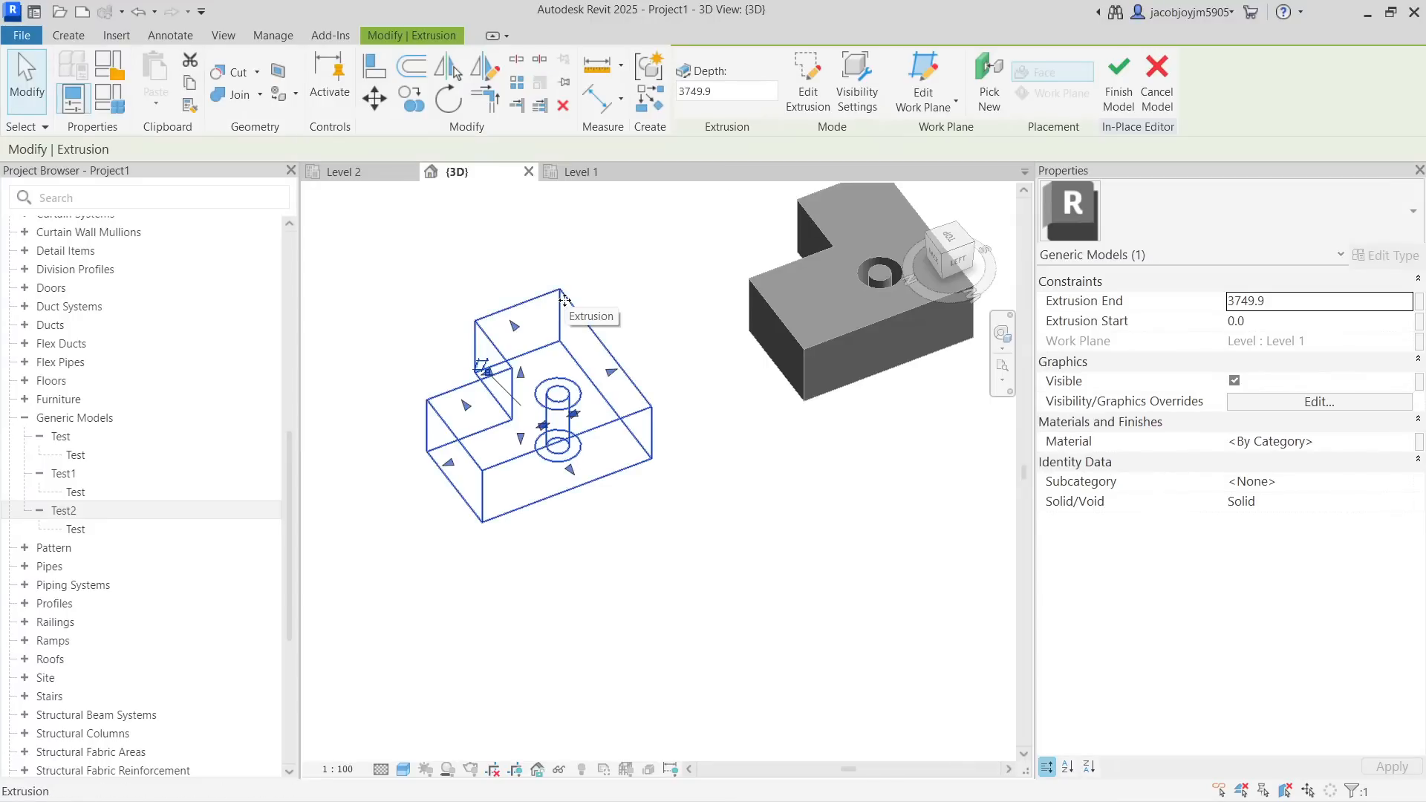
Review the leftmost copy's extrusion sketch, then finish the sketch and the in-place model without changes
click(808, 81)
shift+middle_drag(597, 381, 484, 430)
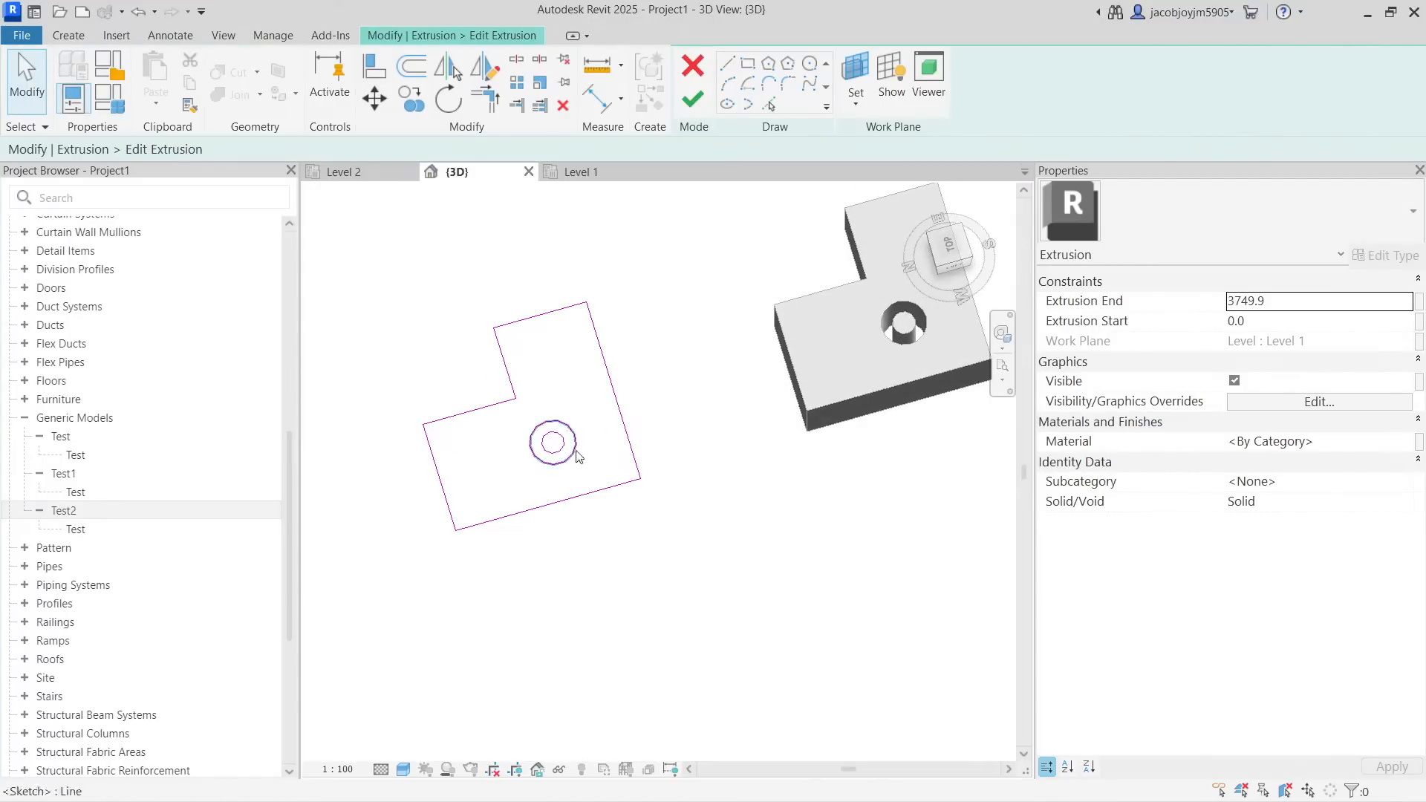
click(692, 98)
click(950, 249)
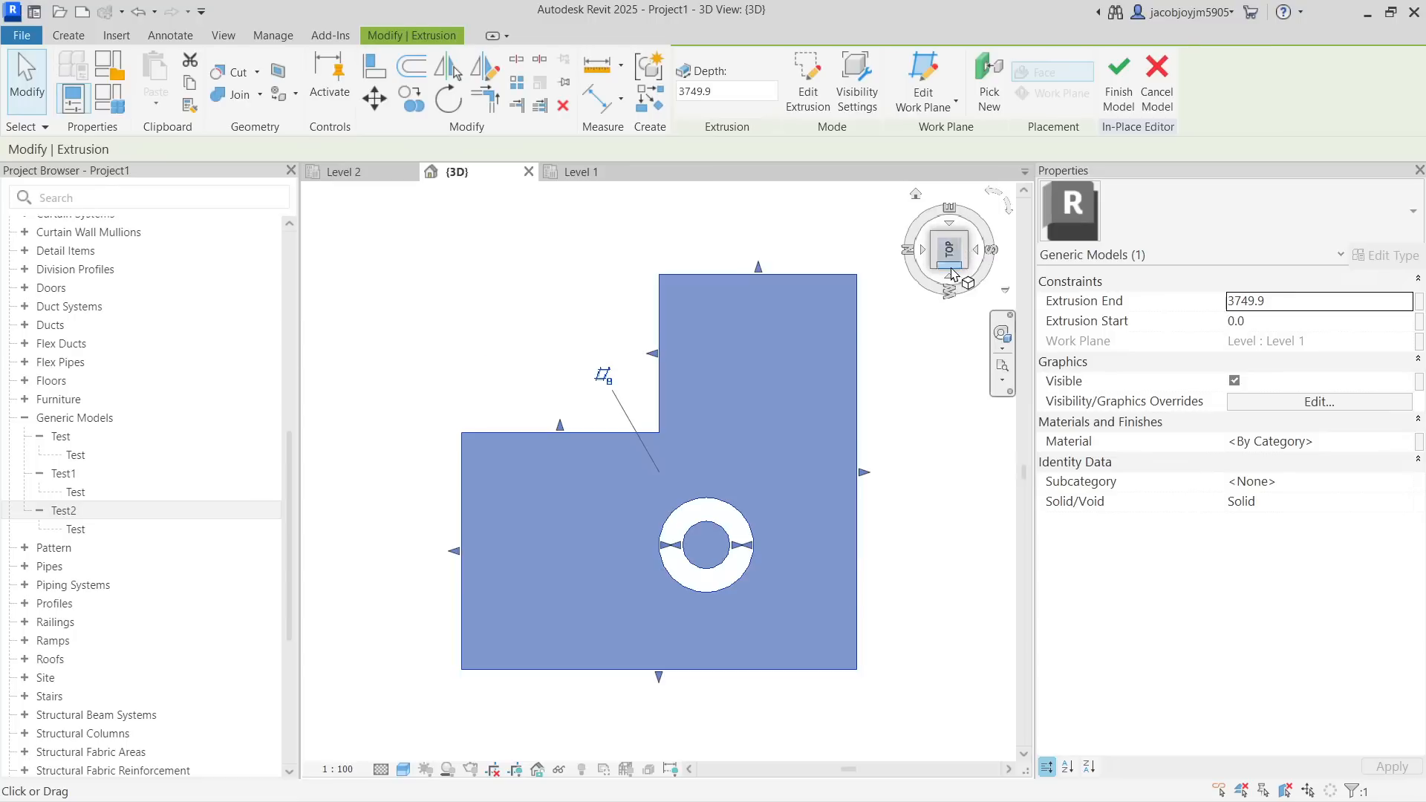
click(1119, 80)
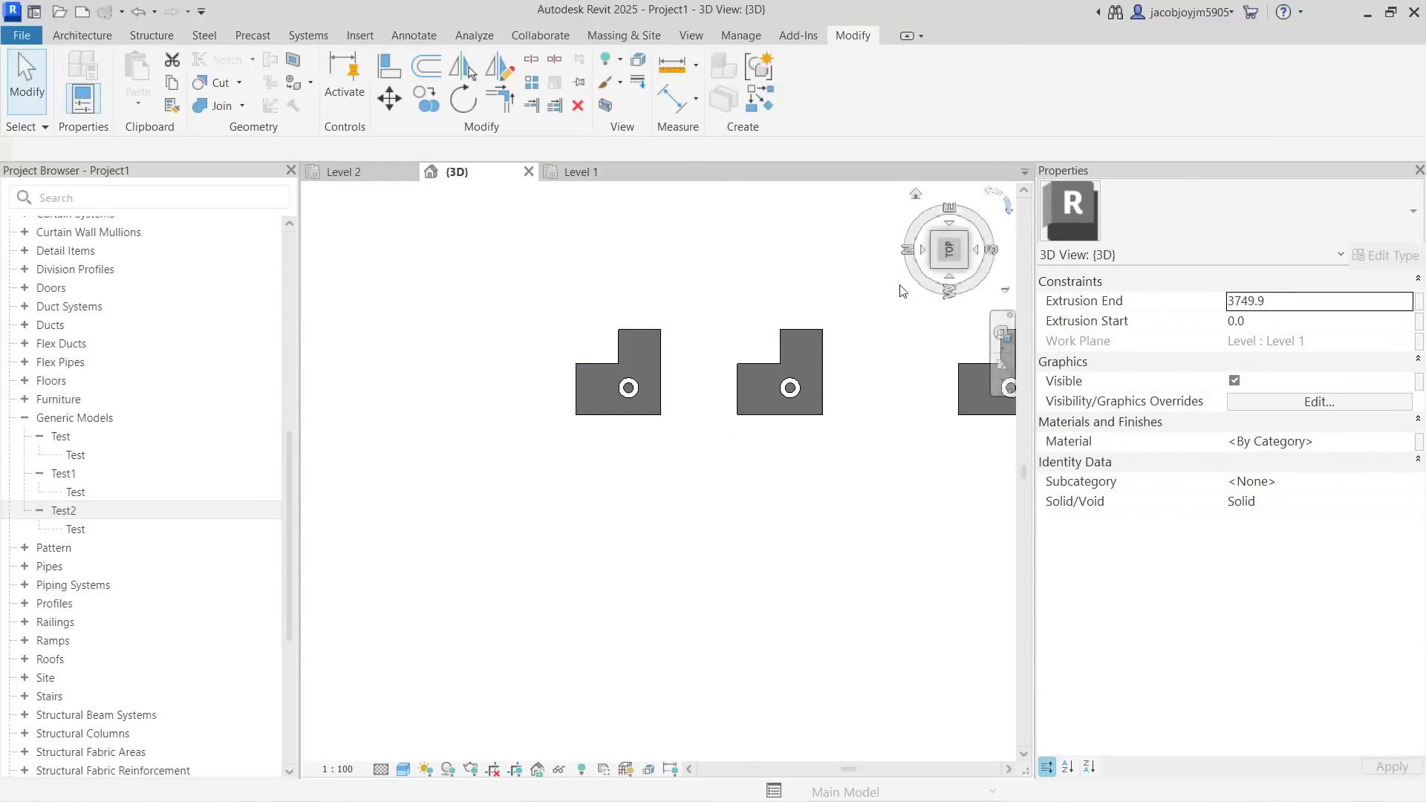
Select each of the three Test components in turn to compare their properties, then clear the selection
click(656, 369)
scroll(415, 423, down, 3)
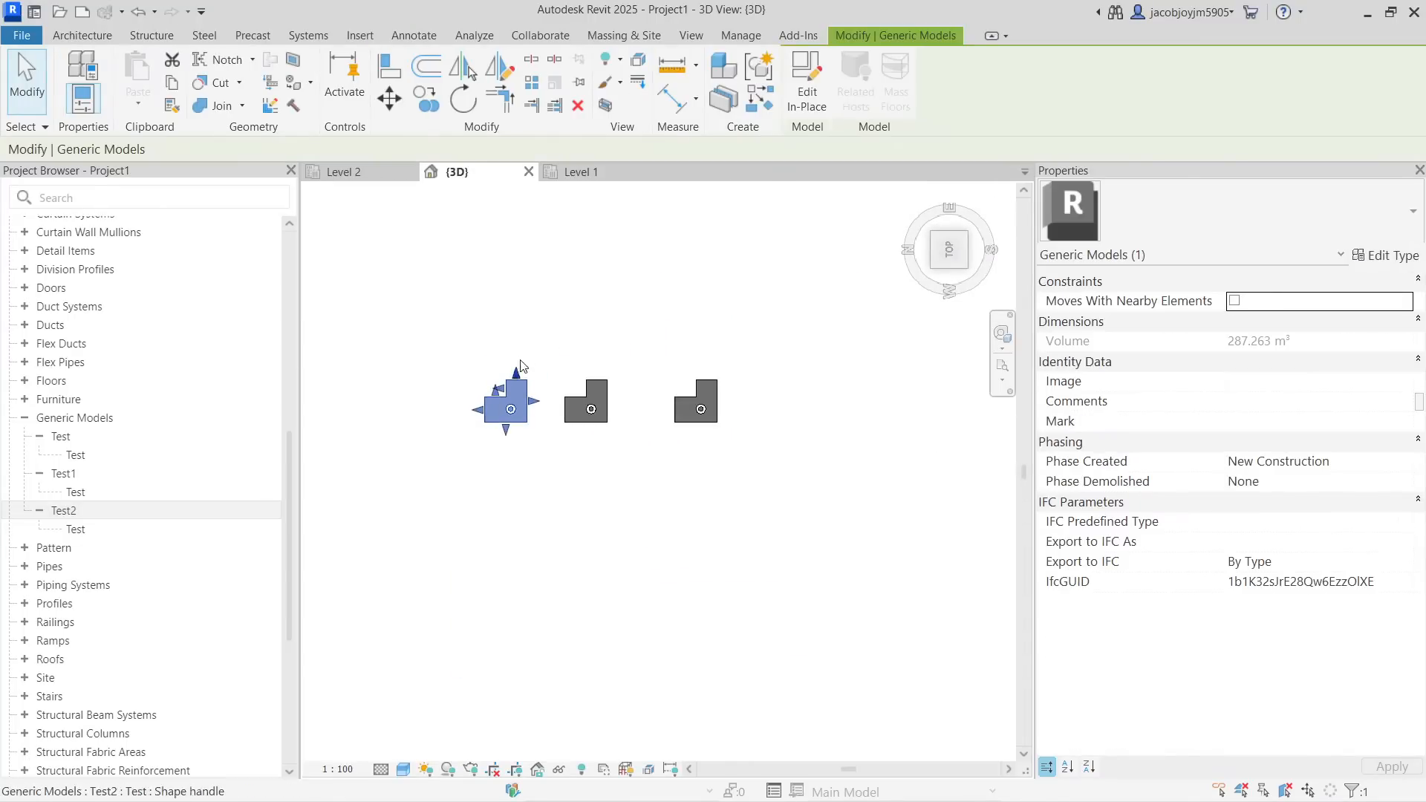
click(594, 401)
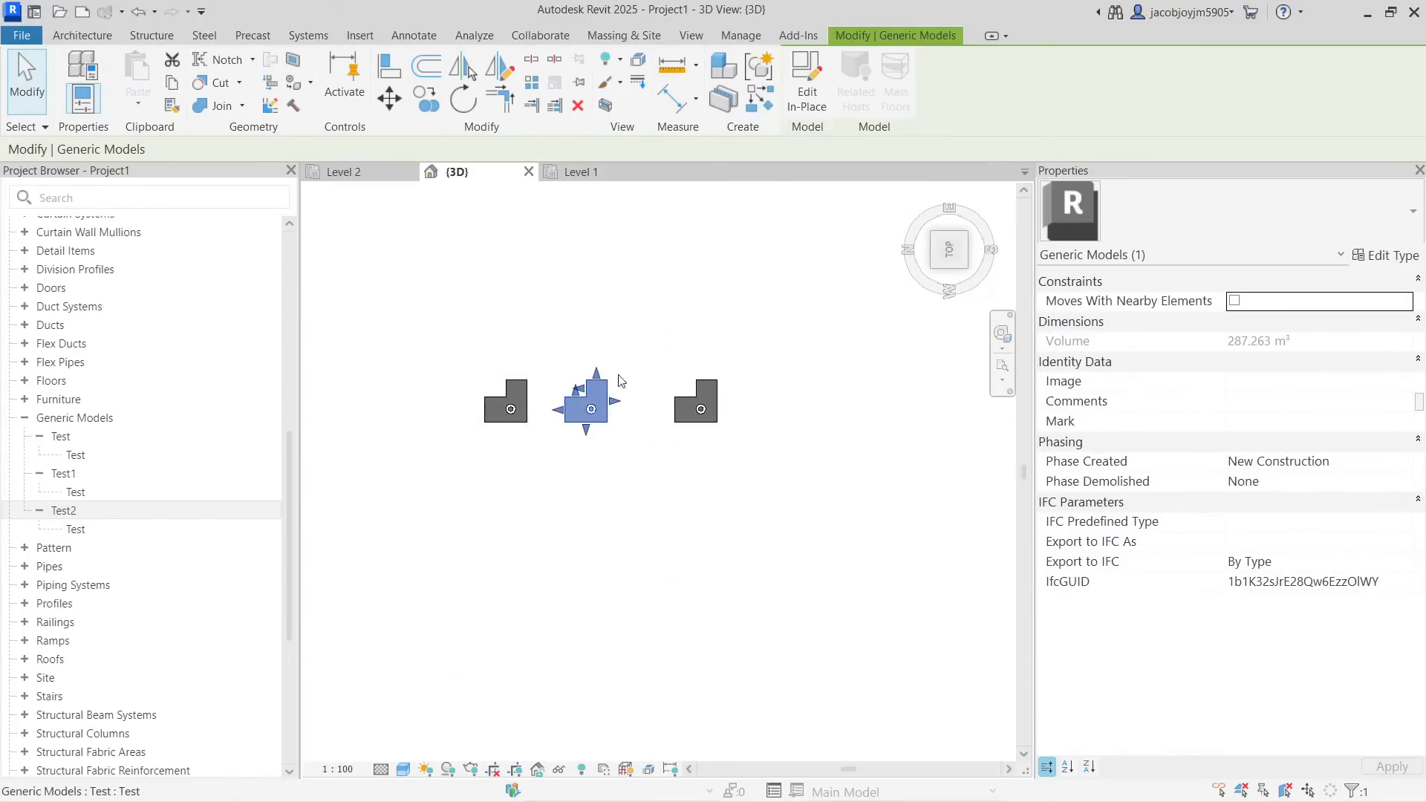
click(696, 404)
click(592, 407)
key(Escape)
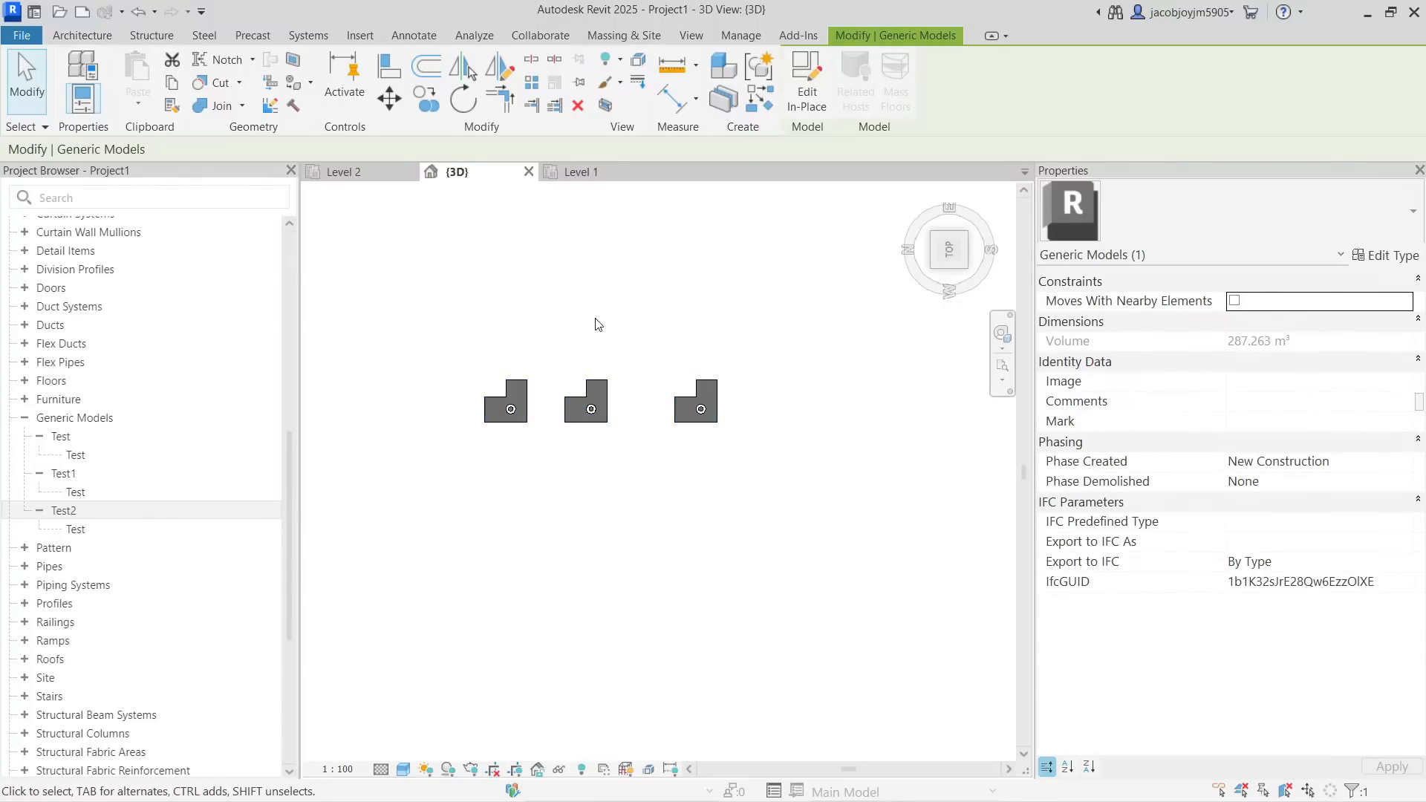
Start a new in-place component in the Casework category and keep the suggested name Casework 1
click(66, 42)
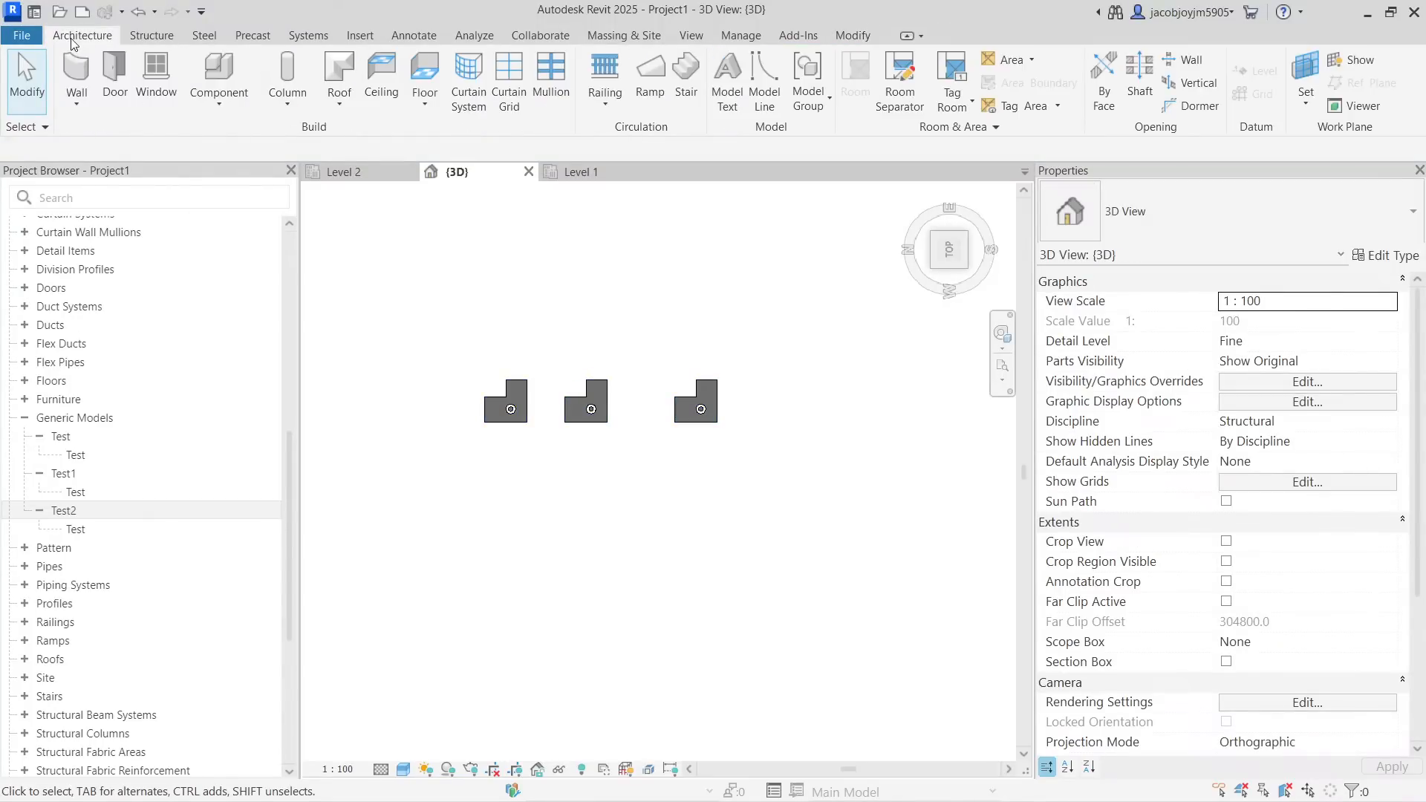
click(226, 107)
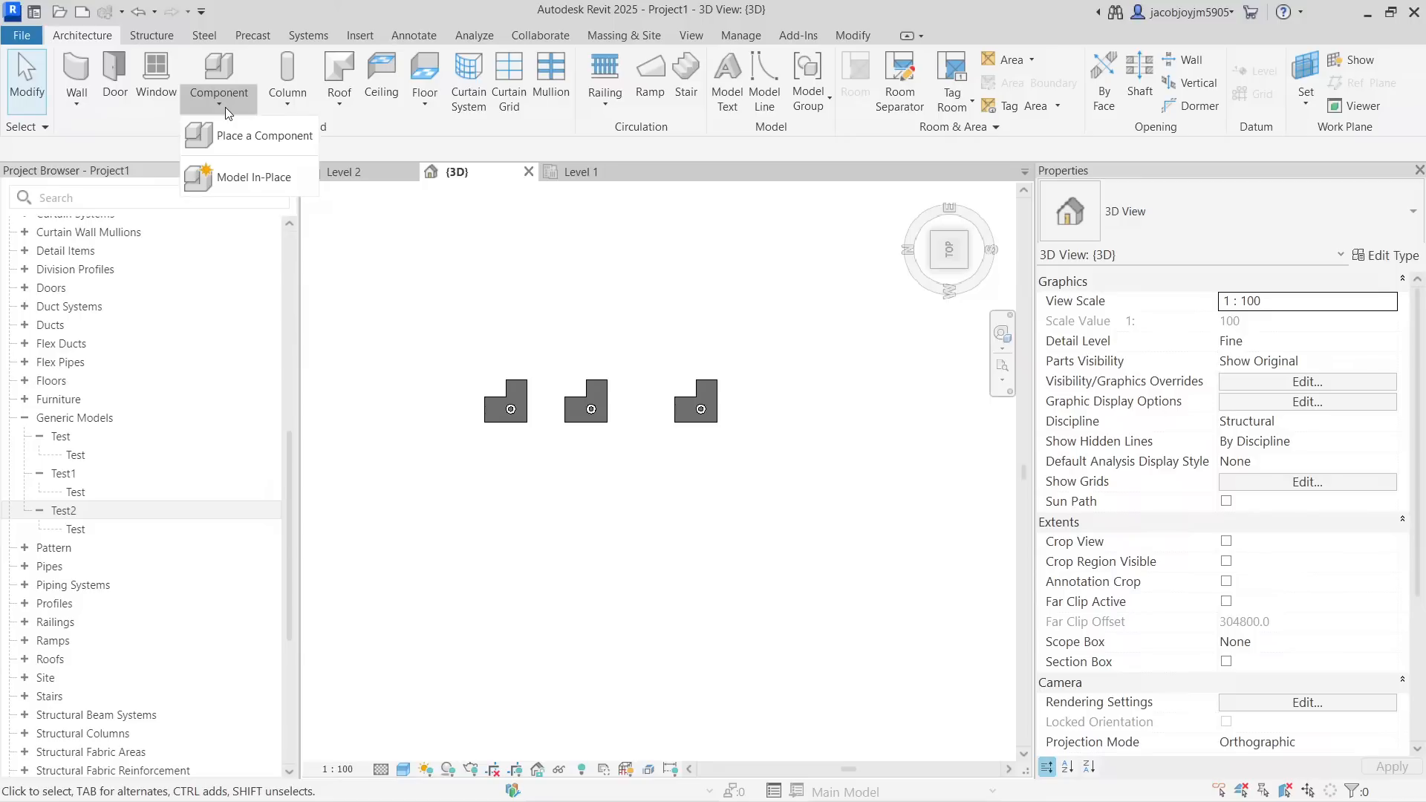
click(260, 180)
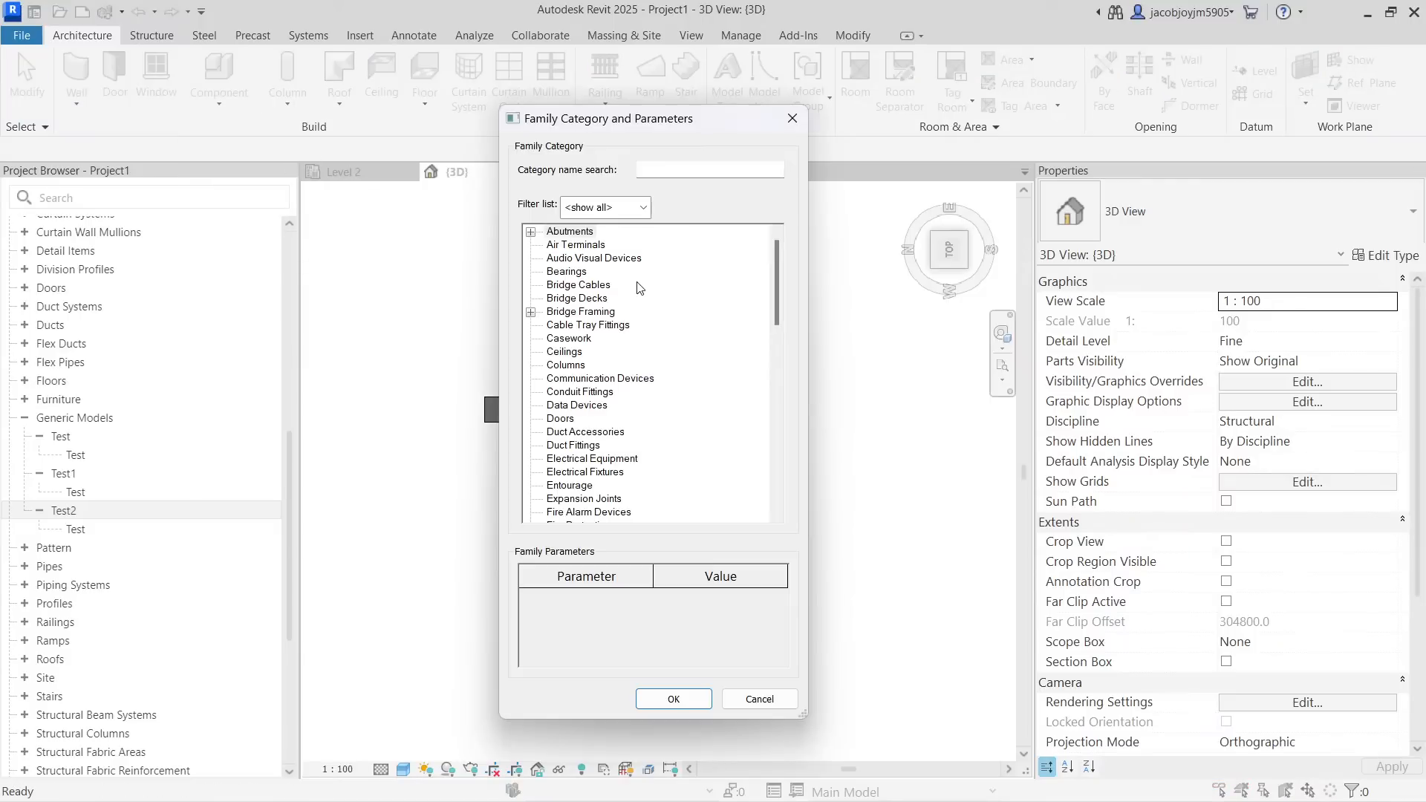
click(570, 342)
scroll(559, 385, down, 1)
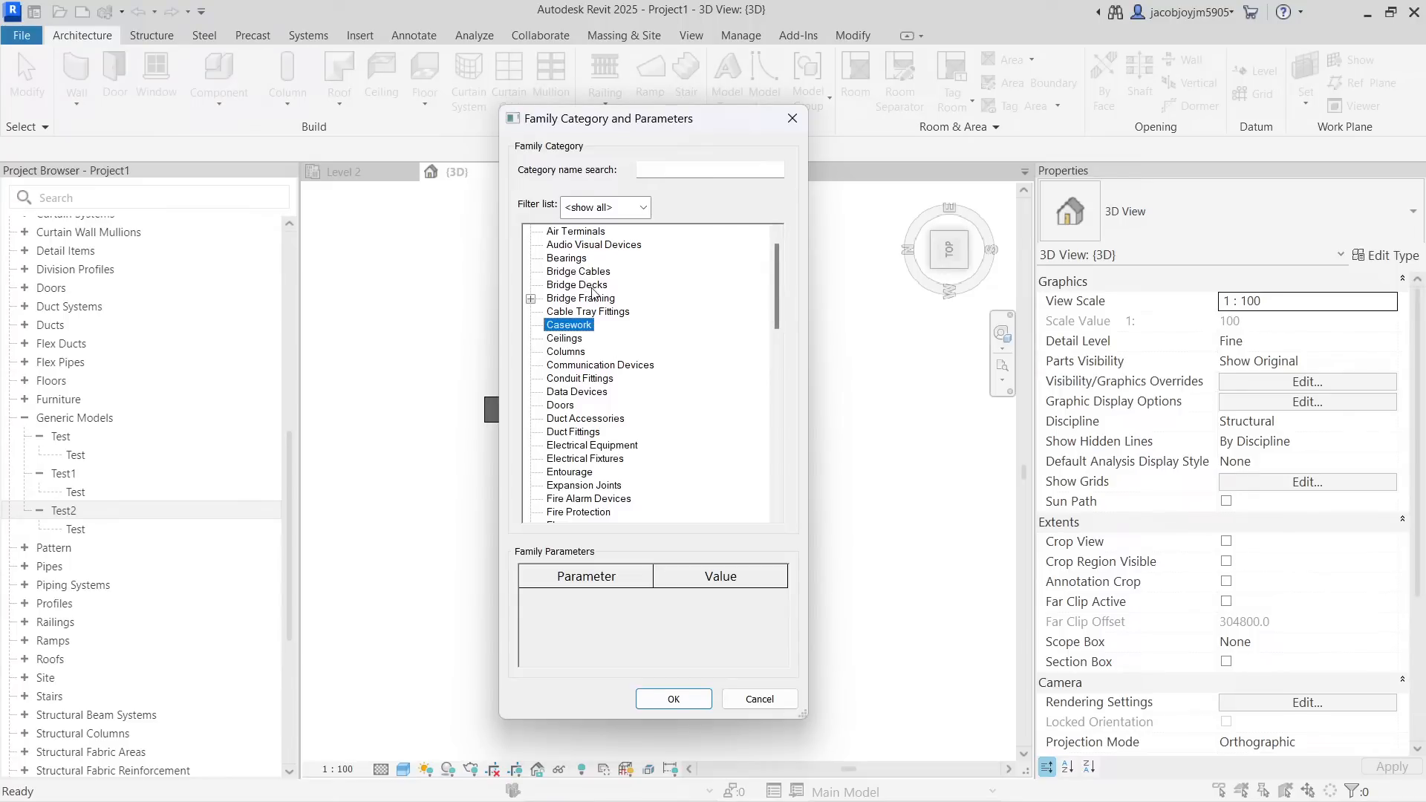
click(673, 699)
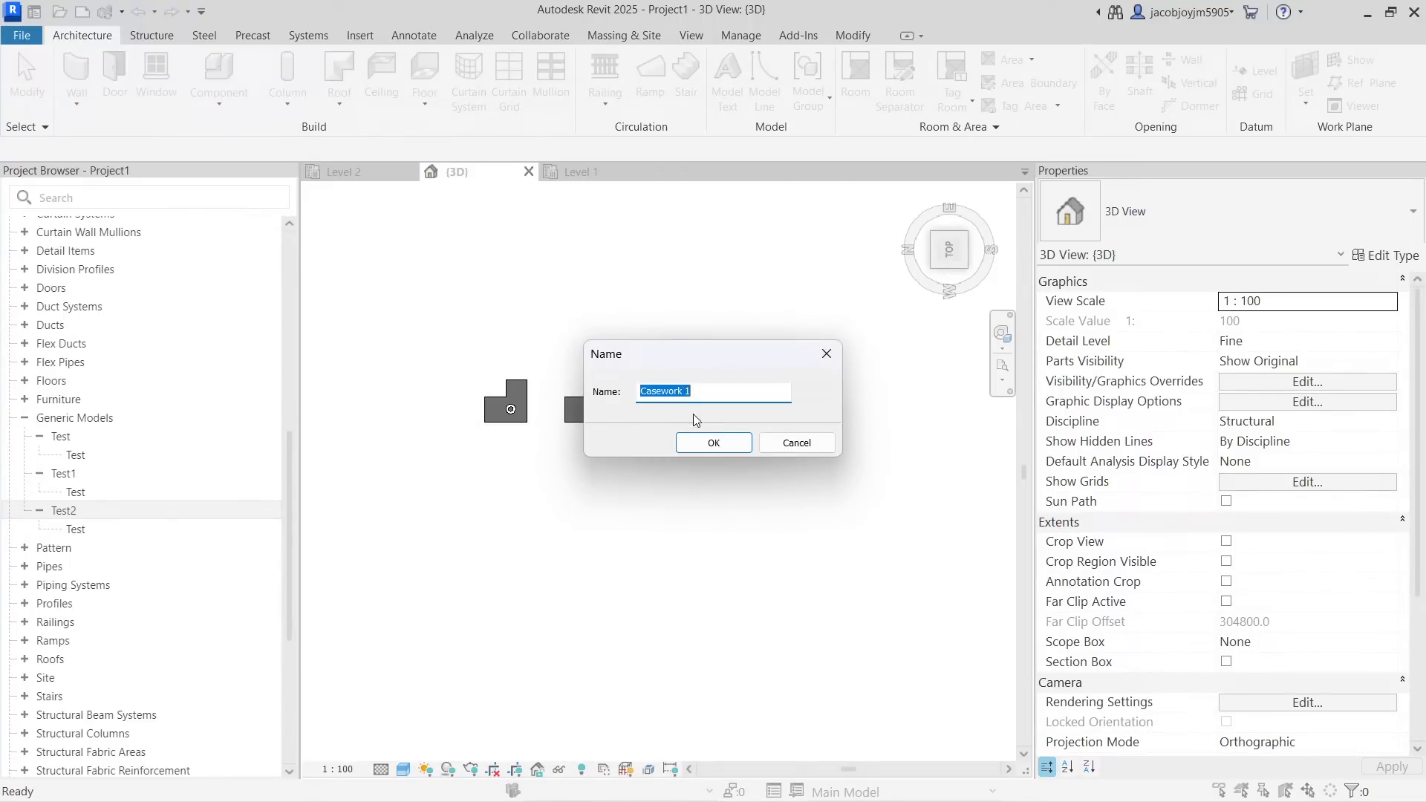
click(715, 442)
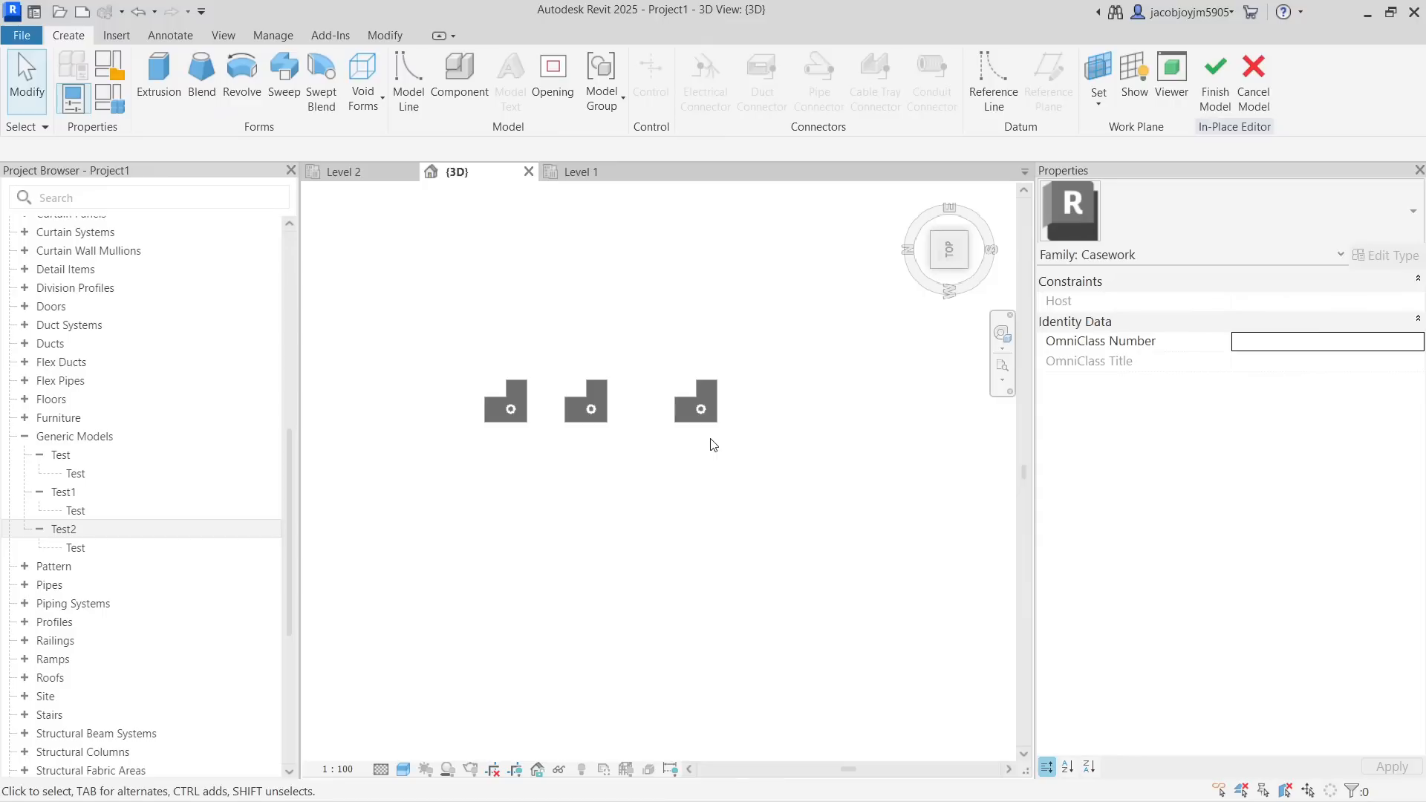
Create a rectangular extrusion with a depth of 250 below the Test components
click(158, 71)
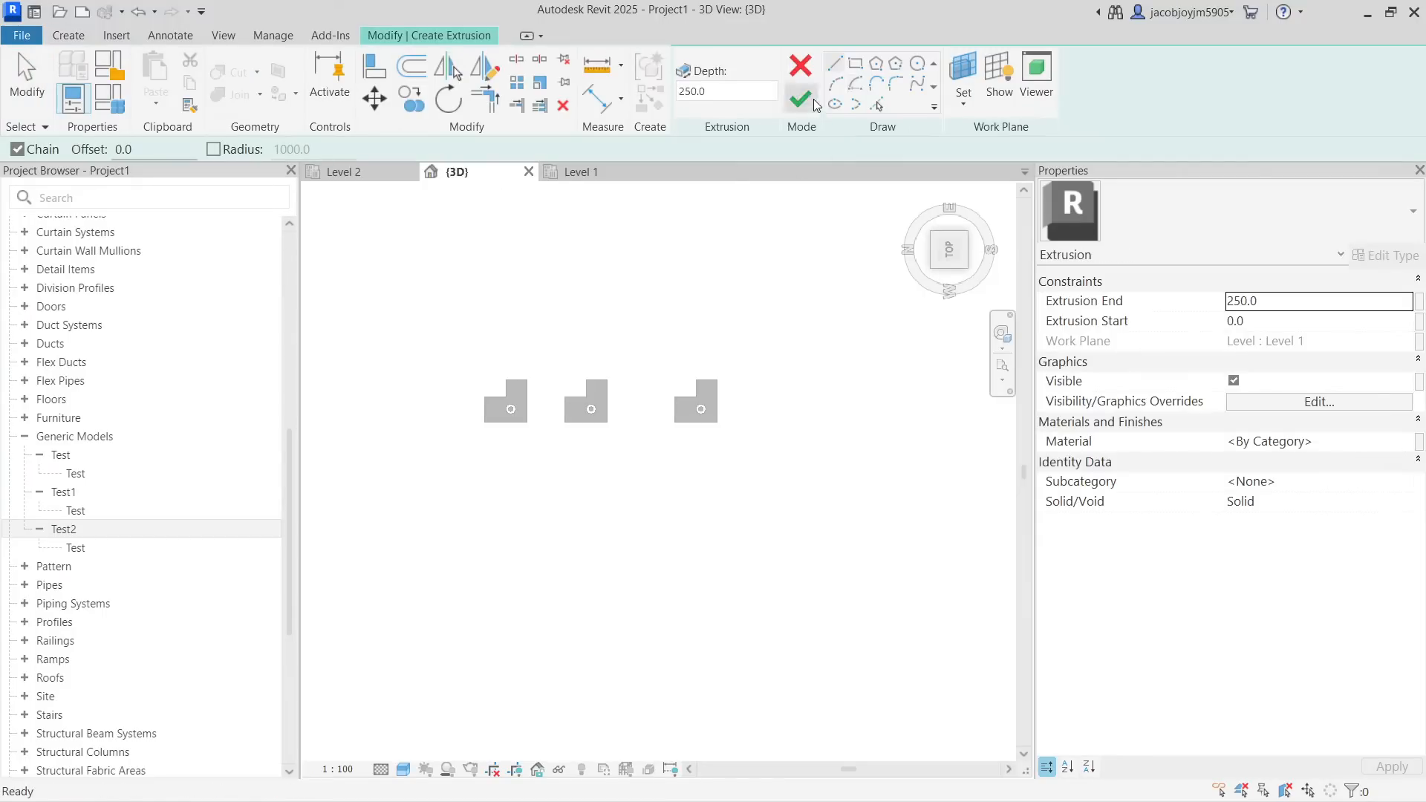
click(862, 72)
click(461, 493)
click(550, 546)
click(801, 99)
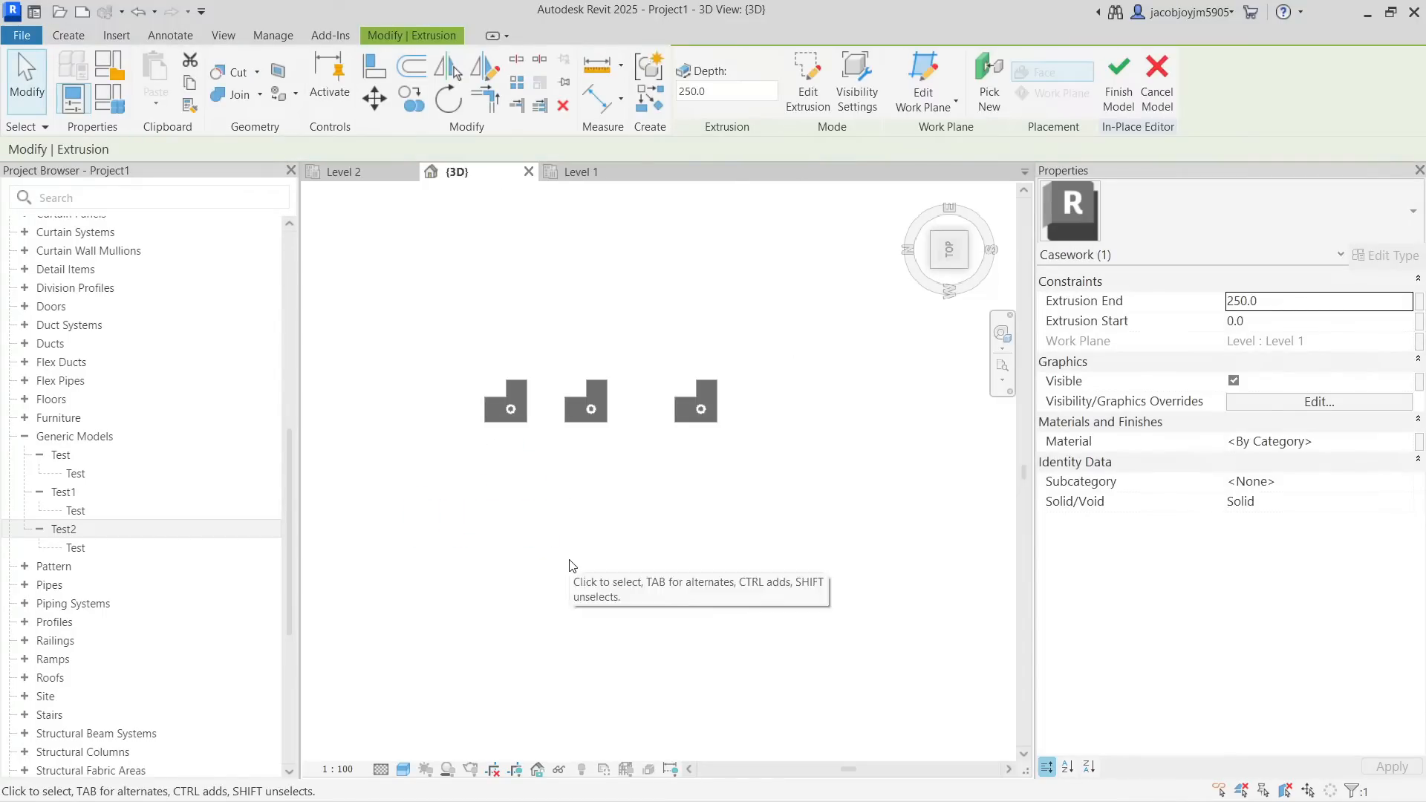
click(581, 491)
scroll(515, 324, down, 2)
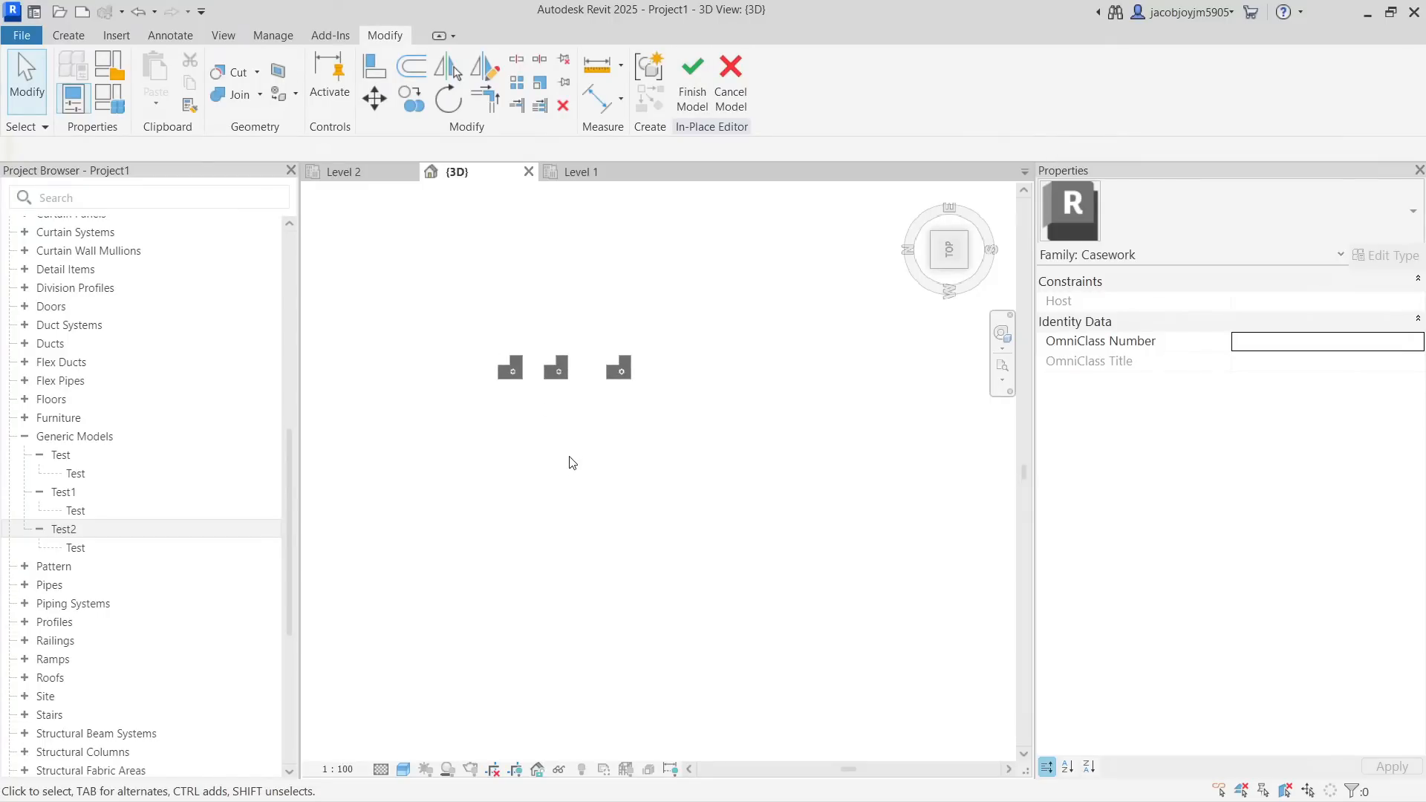
Turn on the Casework category in the 3D view's visibility/graphic overrides and check the extrusion by selecting it
key(v)
key(v)
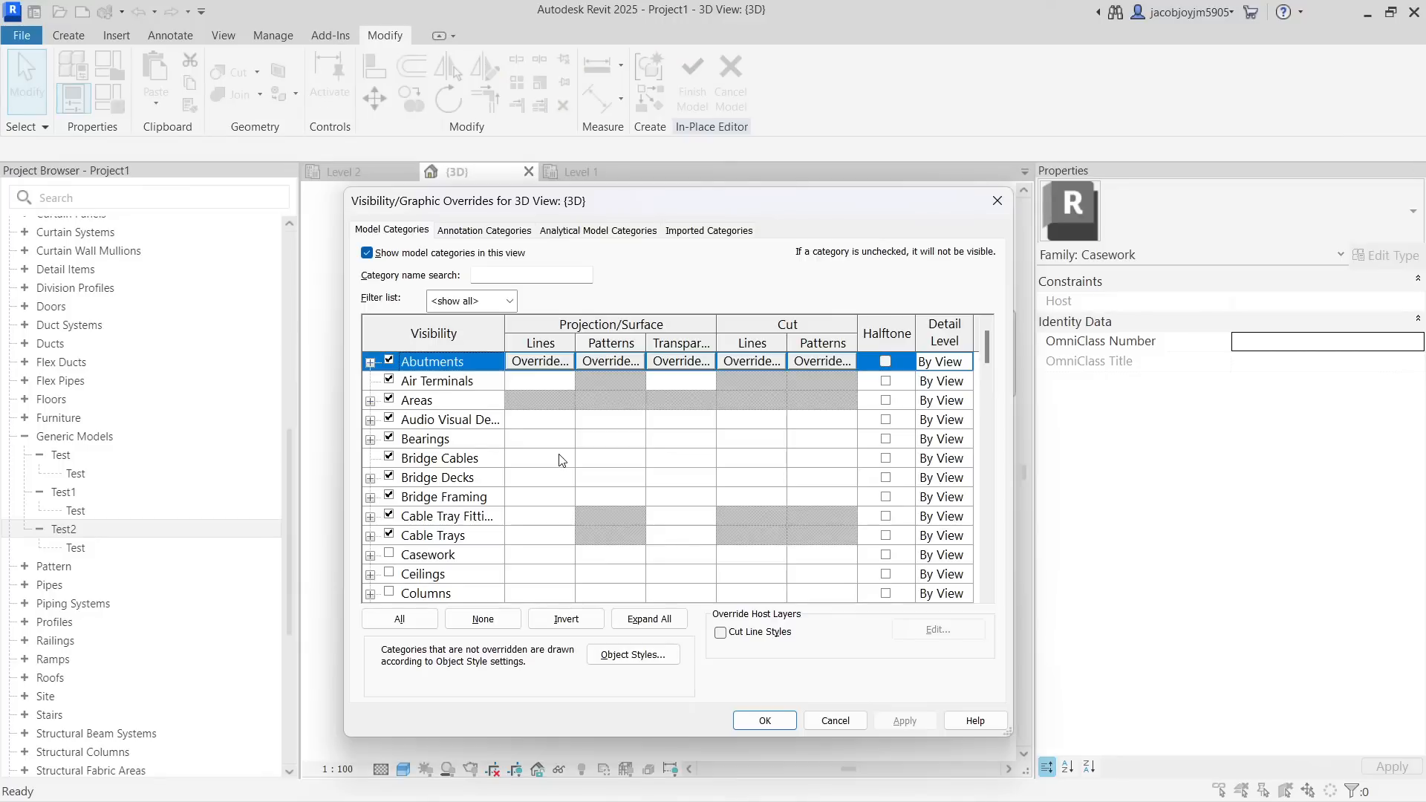
click(444, 439)
click(455, 557)
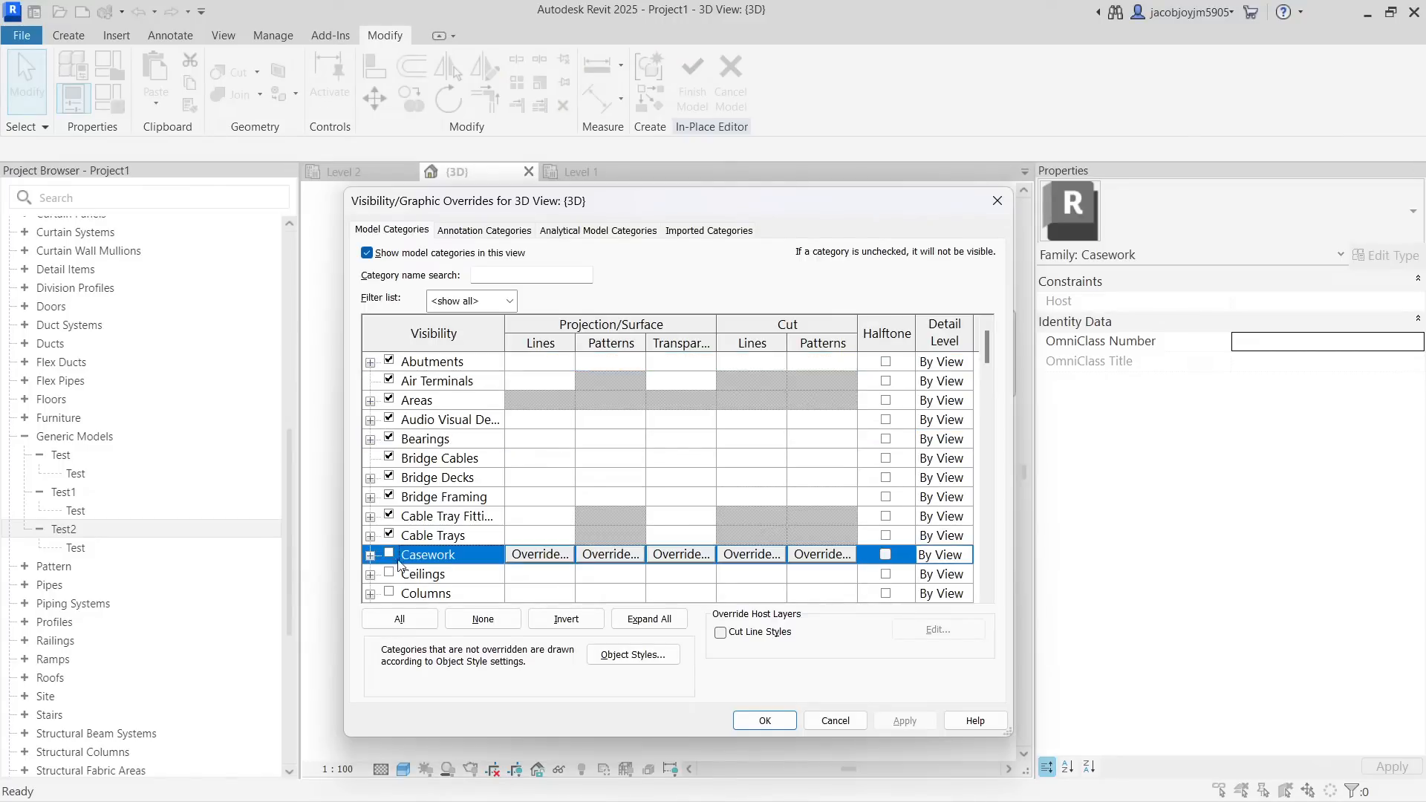
click(776, 720)
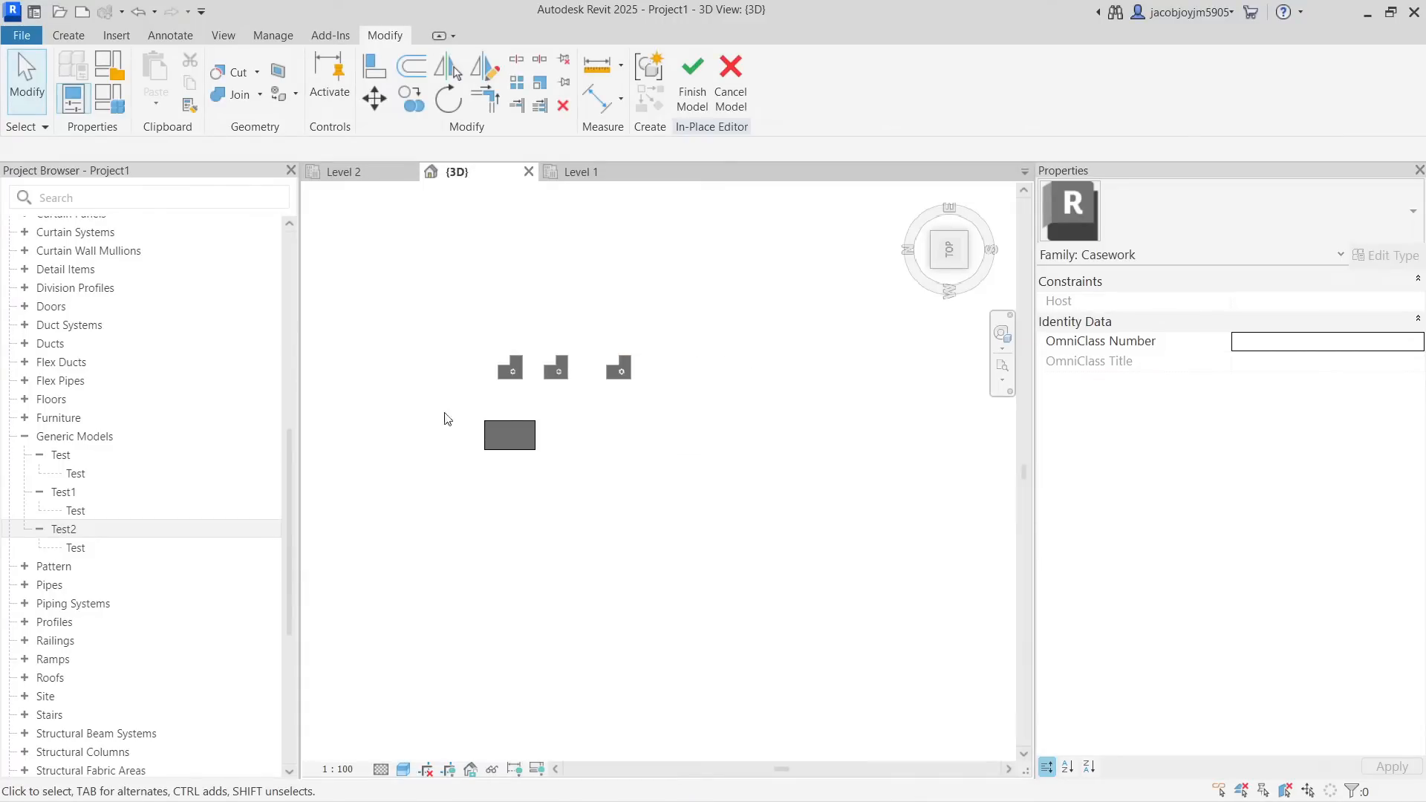
scroll(490, 433, up, 2)
click(611, 441)
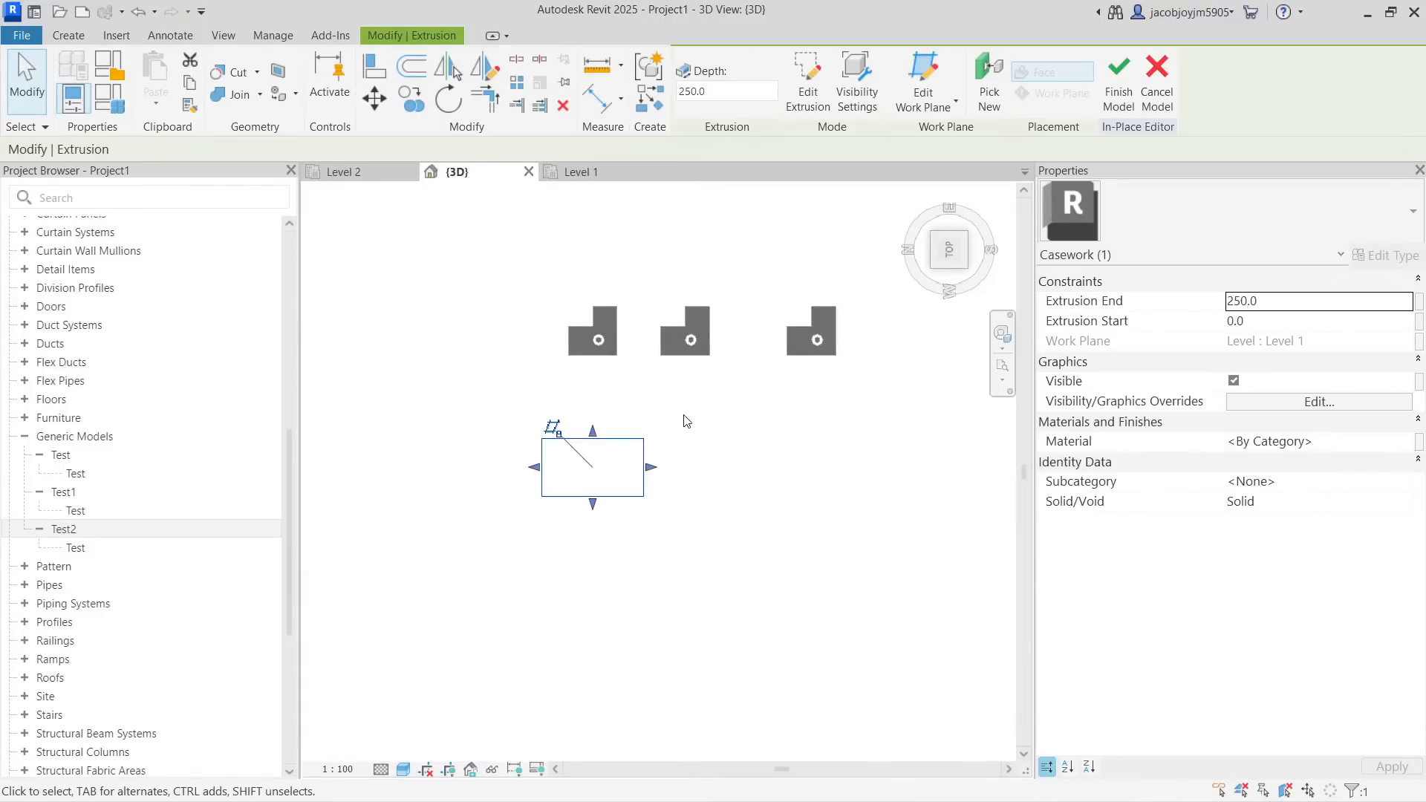
click(684, 421)
scroll(622, 480, up, 3)
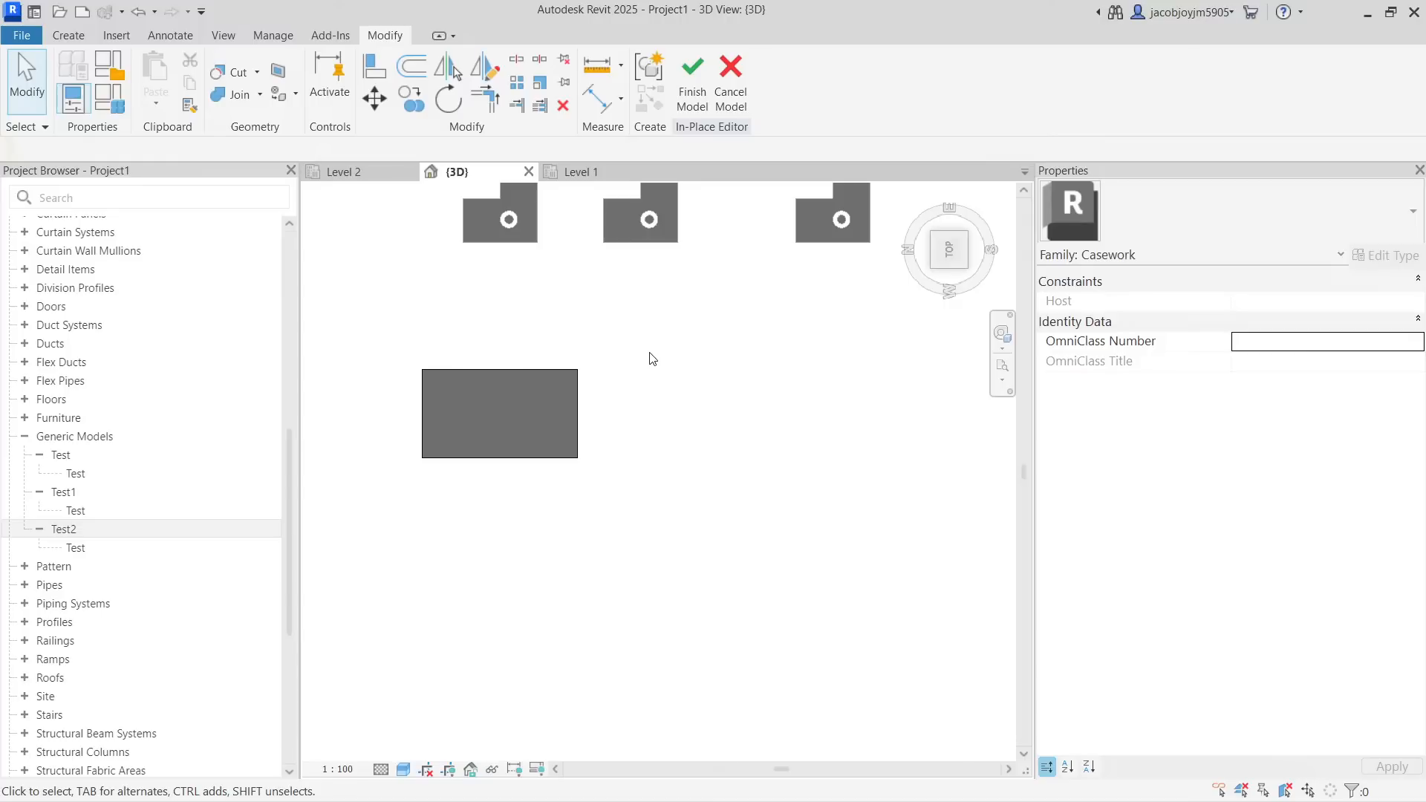
Review the Casework visibility setting in the graphic overrides, close them without changes and select the rectangular extrusion
key(v)
key(g)
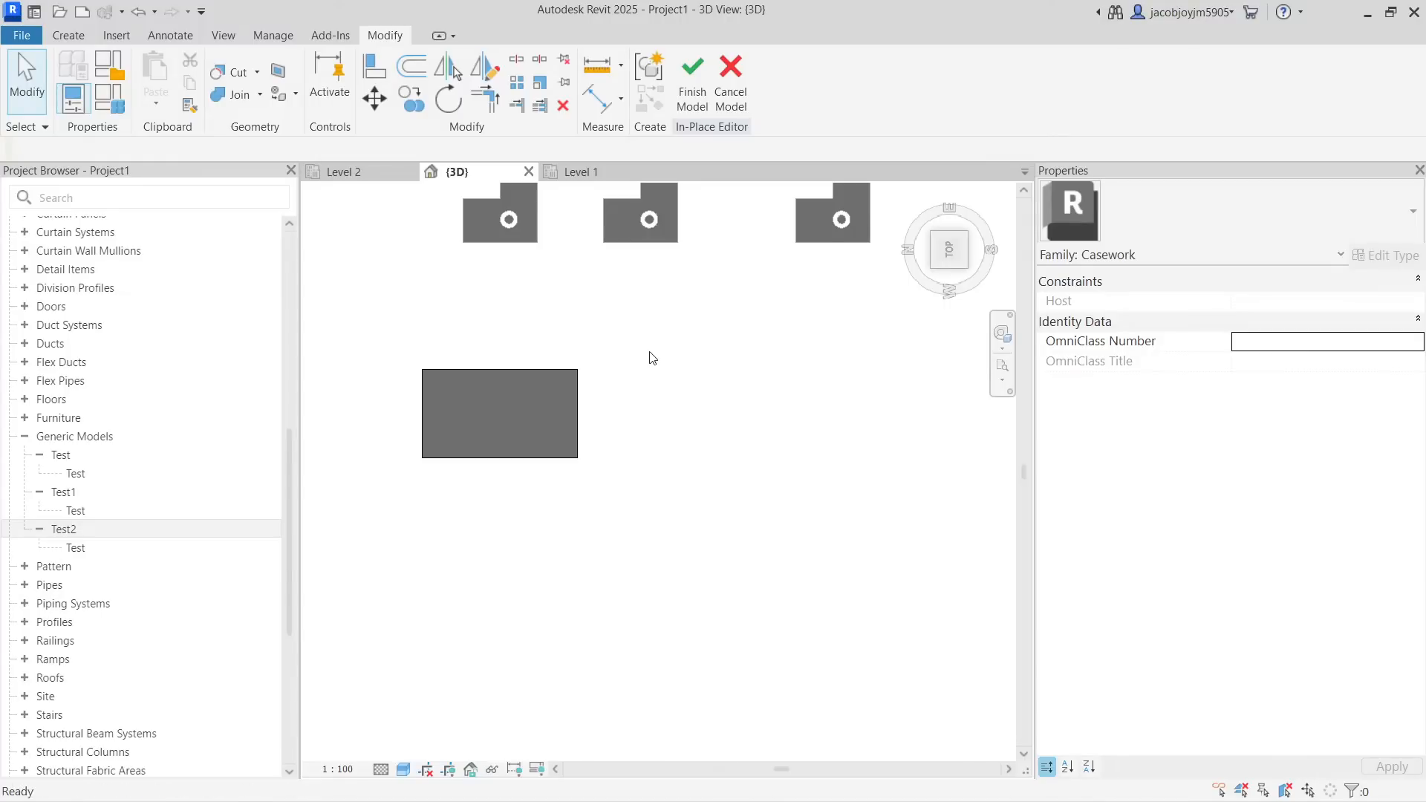
click(450, 445)
click(444, 562)
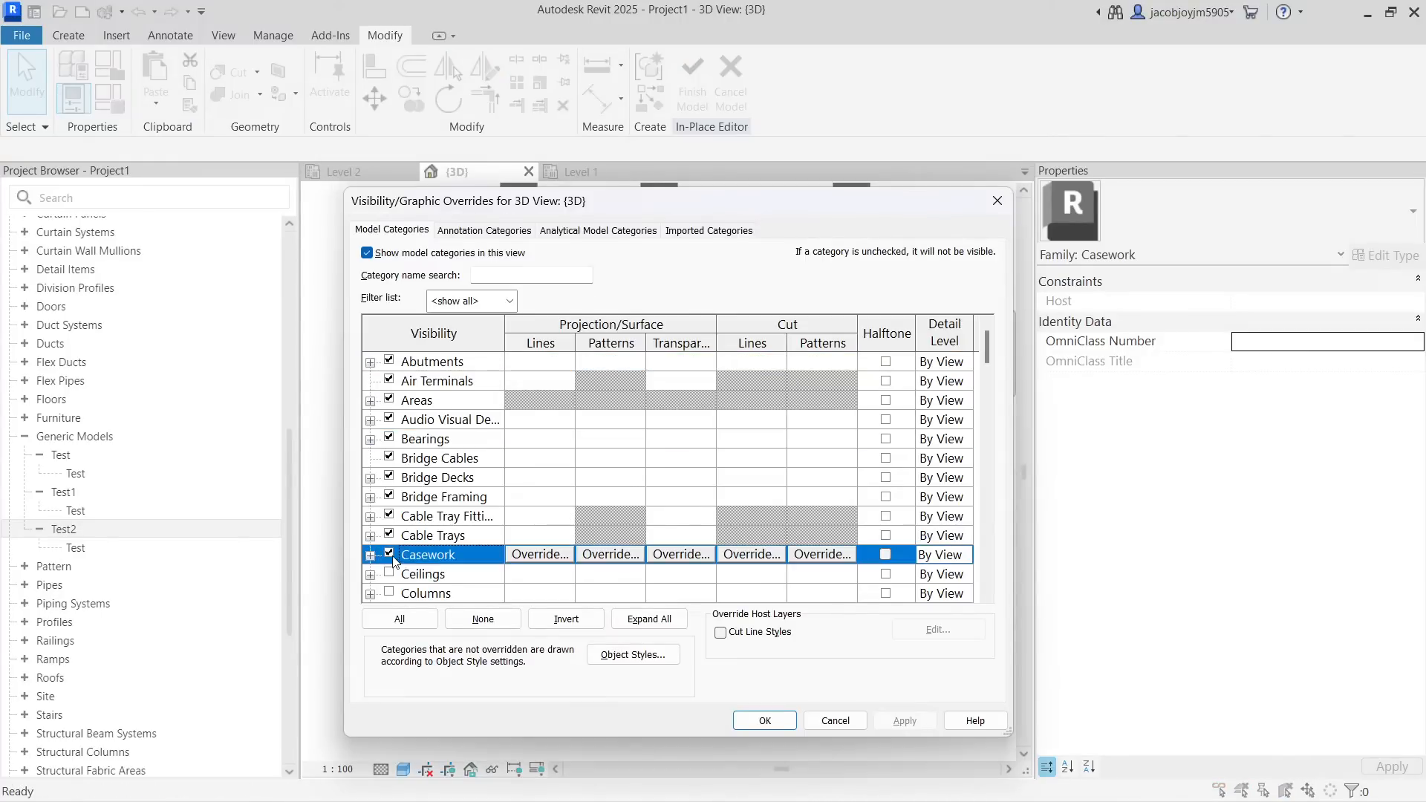
click(1006, 208)
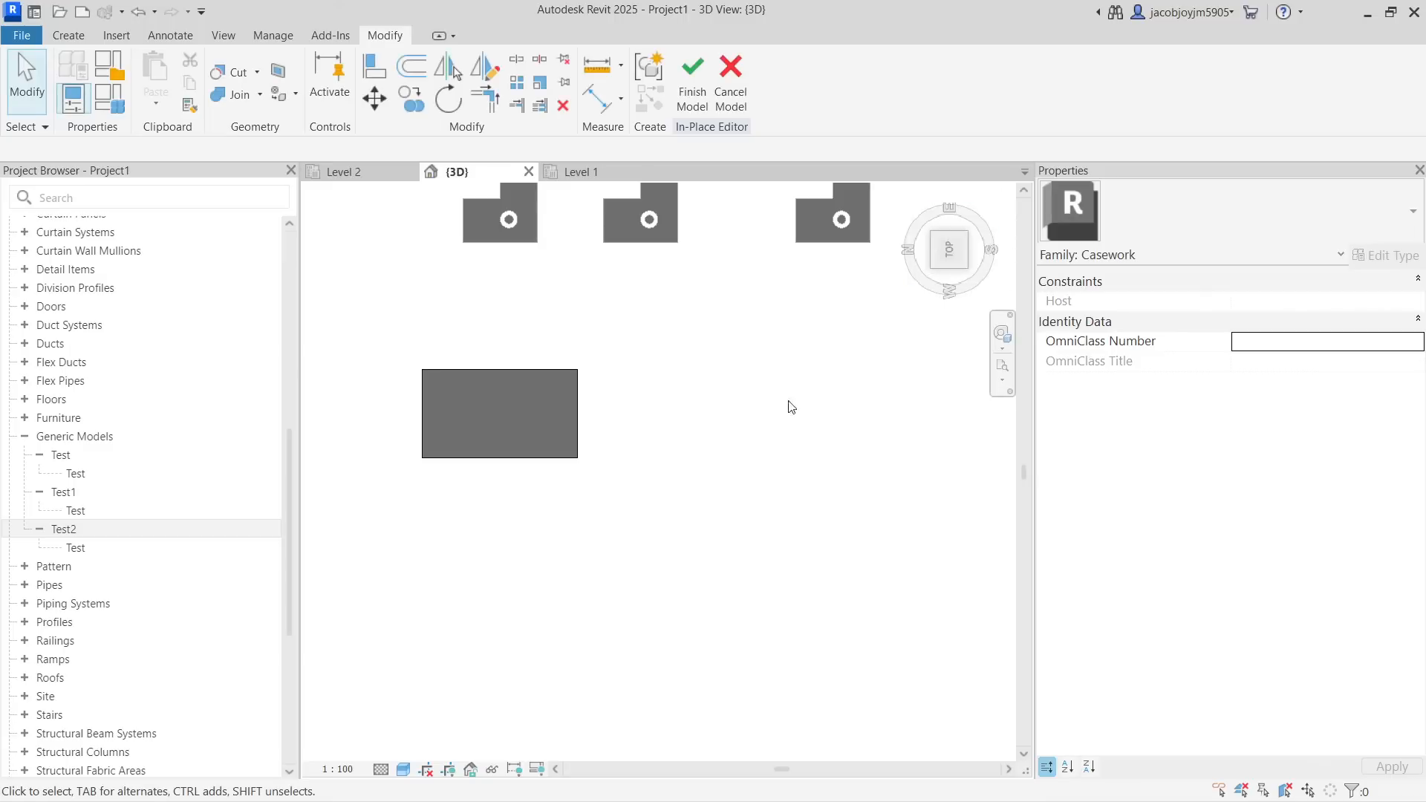
click(550, 373)
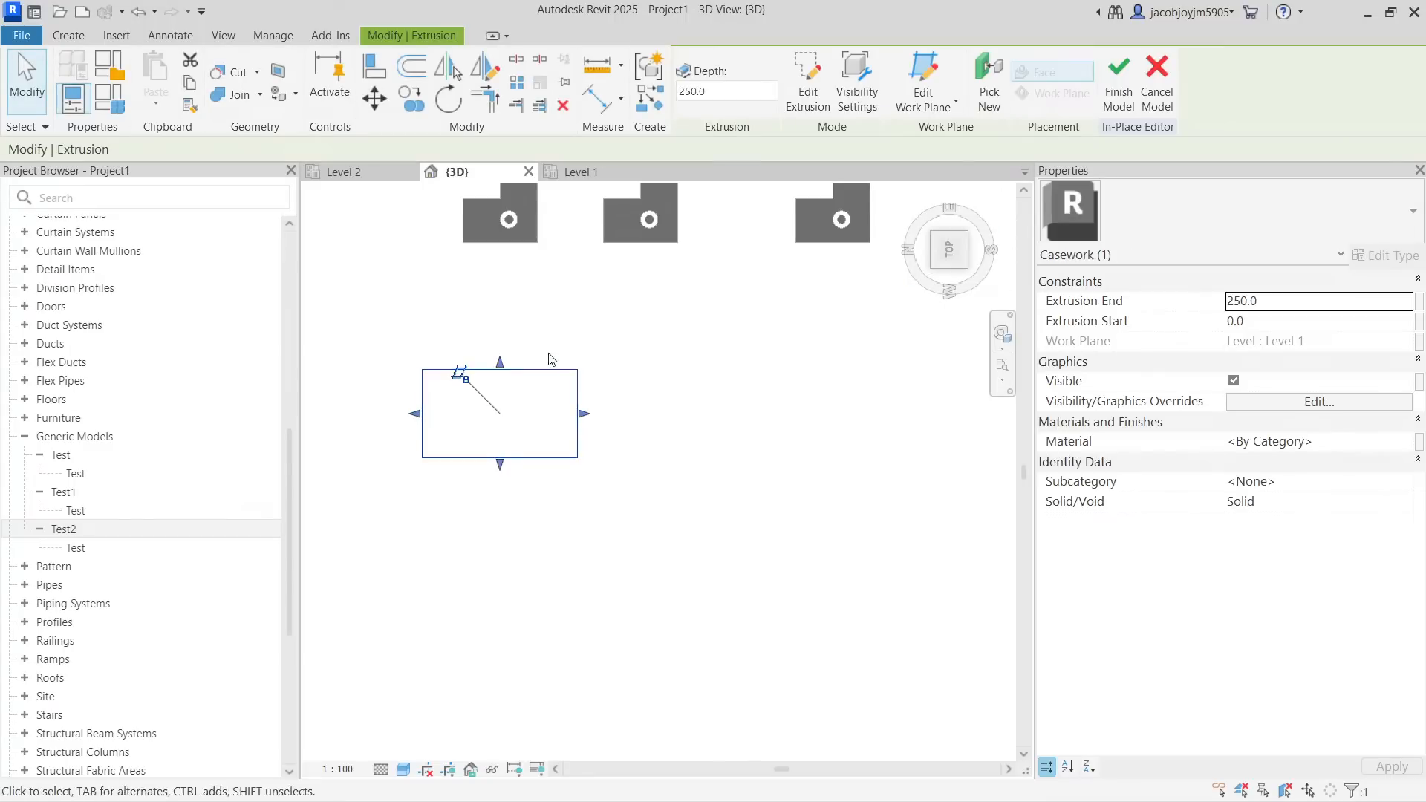
Start a solid blend and sketch its base boundary as a rectangle about 24000 by 12000 beside the rectangular extrusion
click(550, 334)
click(69, 37)
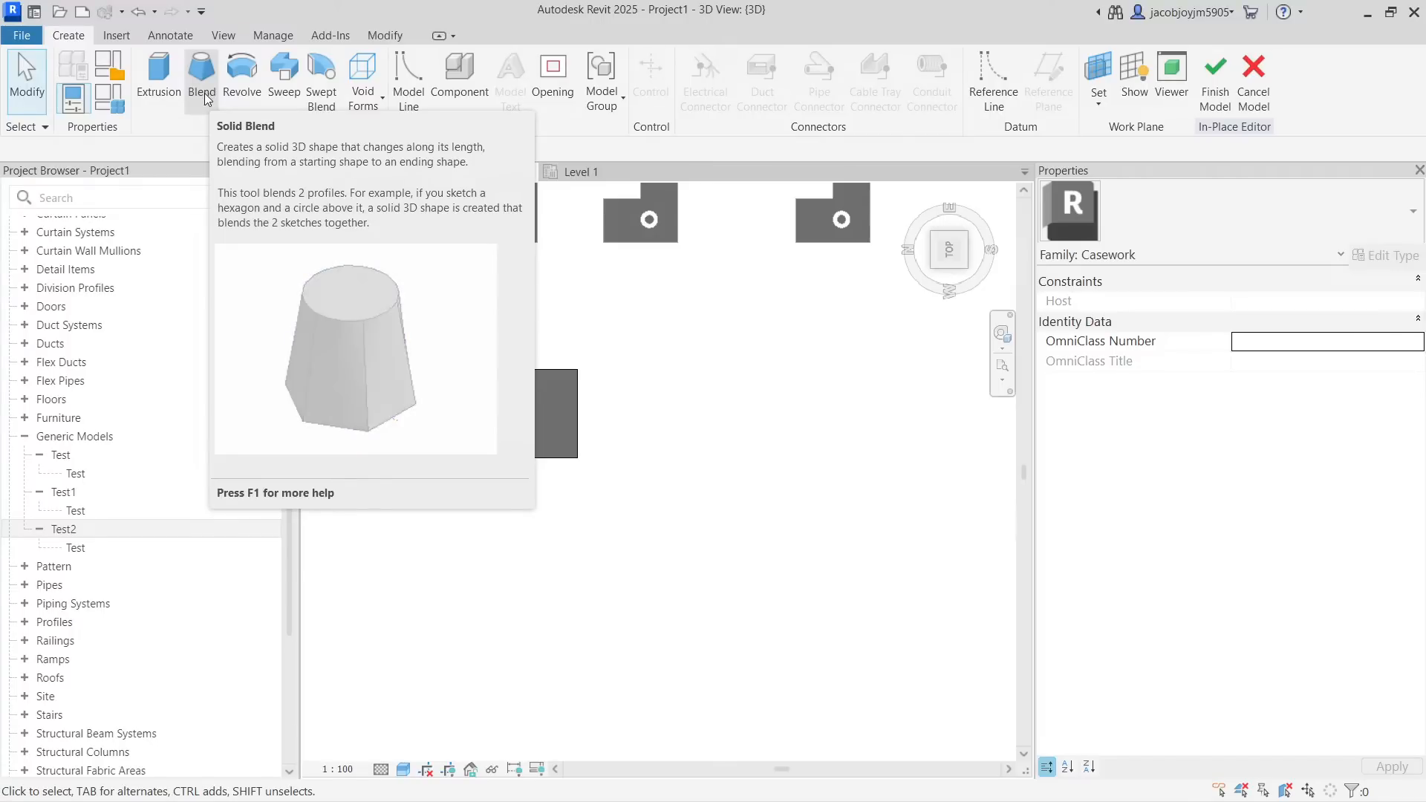
click(203, 92)
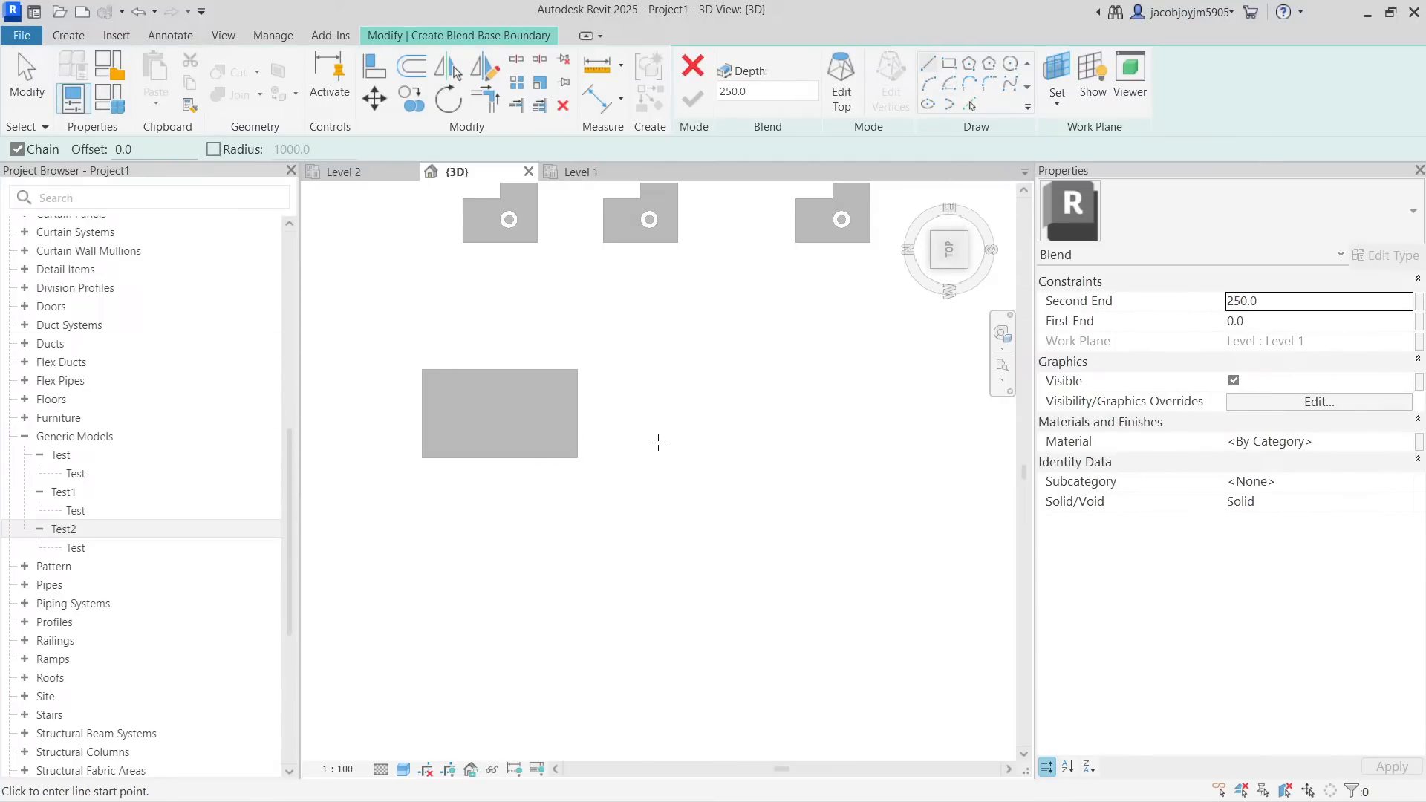
click(948, 64)
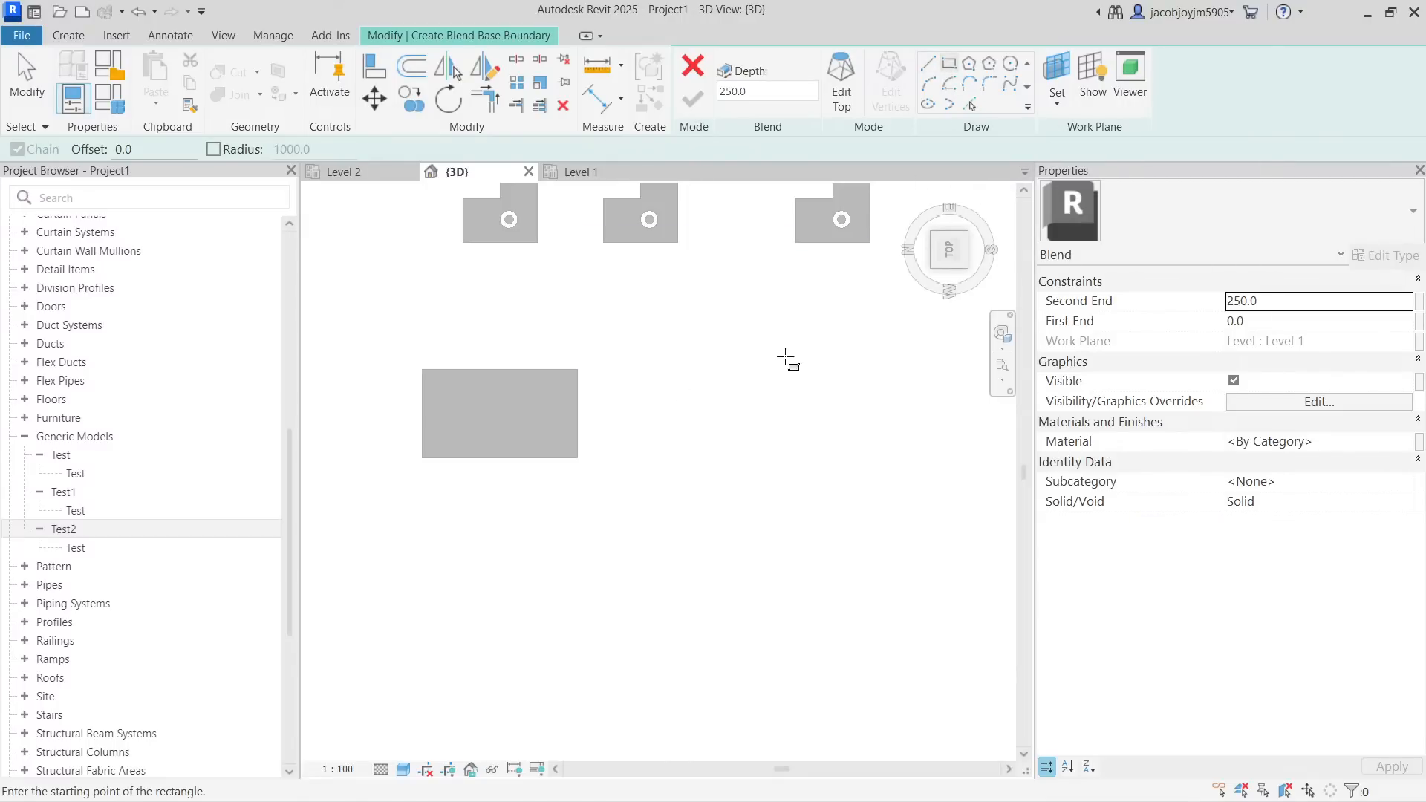
click(665, 380)
click(842, 469)
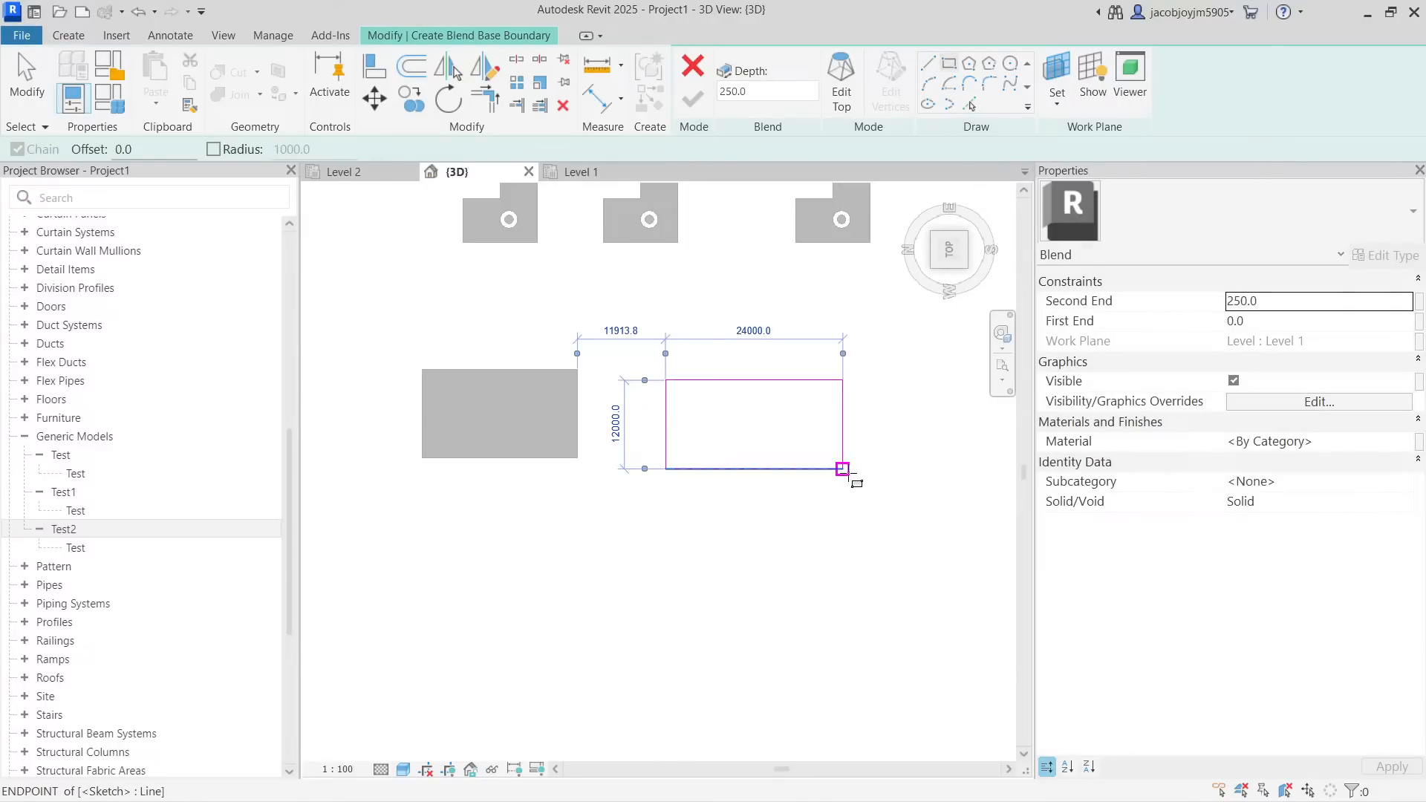
Sketch the blend's top boundary as a rectangle about 11000 by 6000 inside the base and finish the blend
click(842, 92)
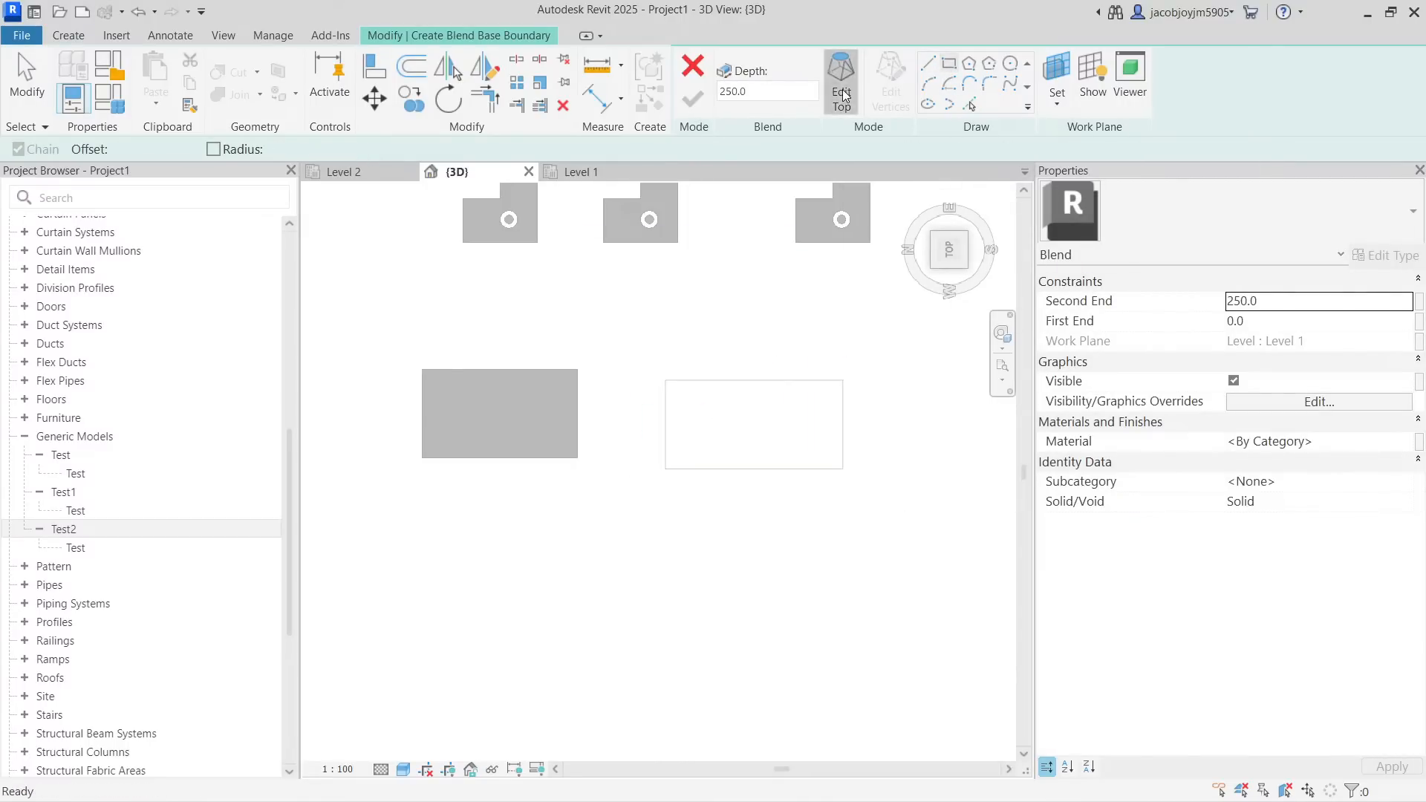
drag(752, 91, 711, 92)
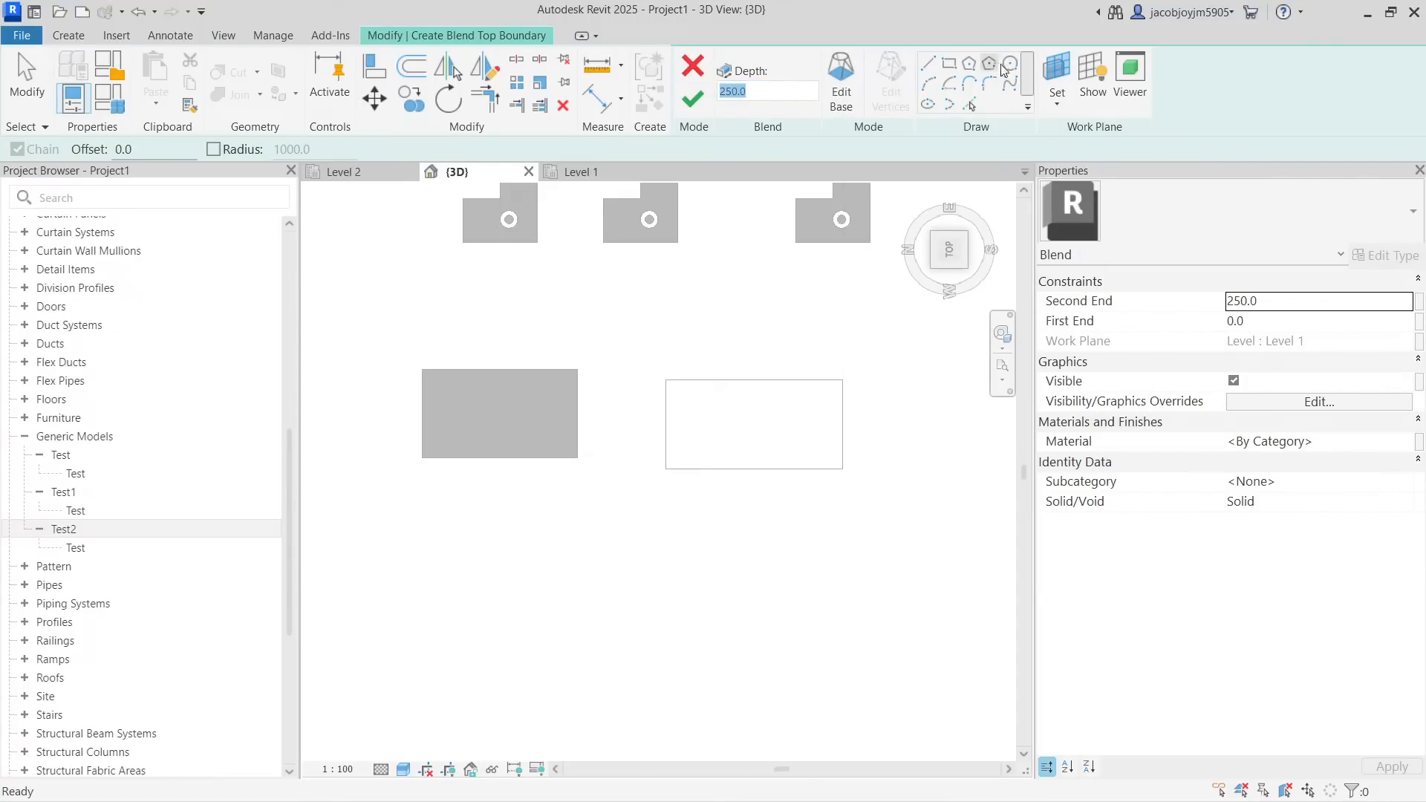
click(950, 64)
click(721, 409)
click(802, 452)
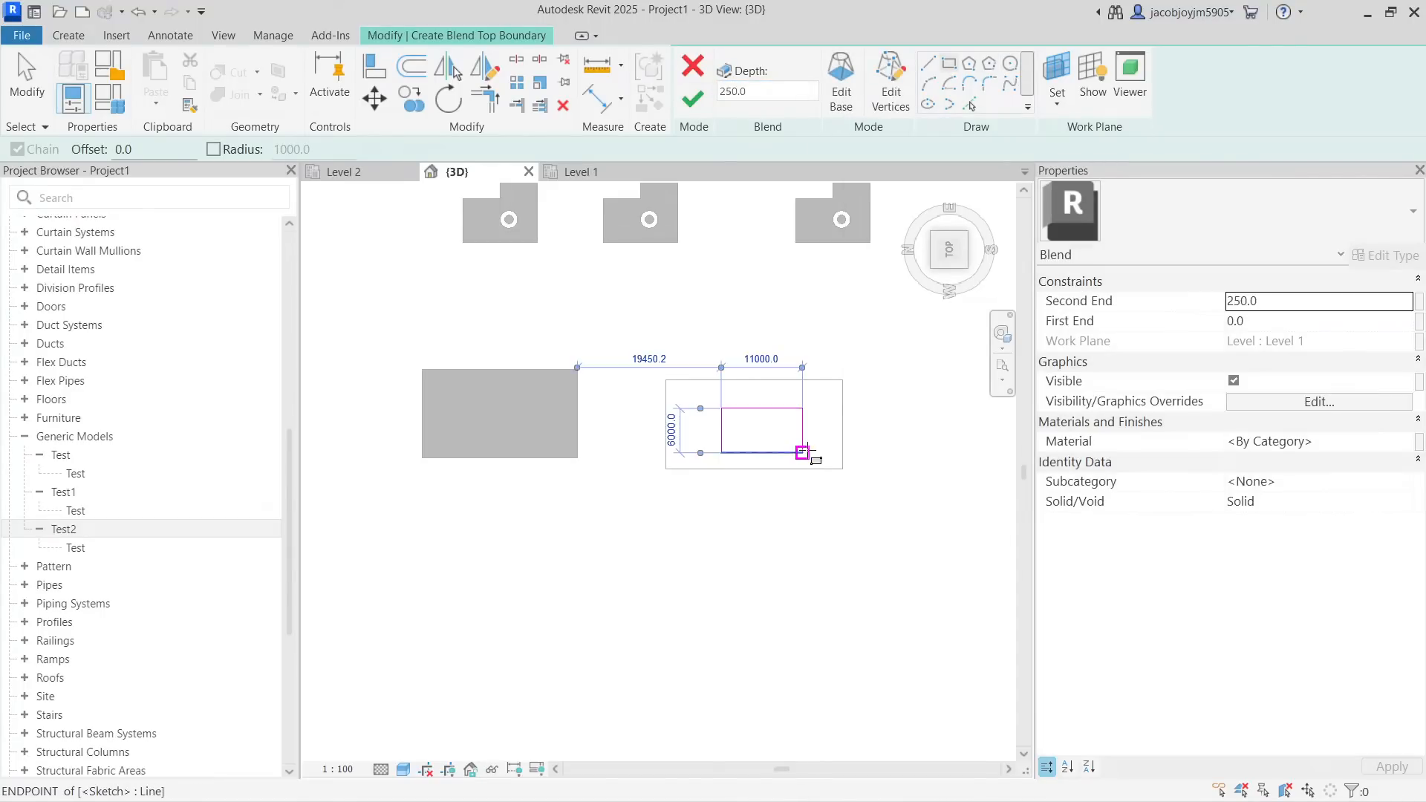
click(692, 99)
Stretch the blend upward to a second end of about 10458.6 and check its tapered shape in 3D
shift+middle_drag(735, 592, 749, 422)
click(780, 455)
click(781, 438)
drag(749, 422, 741, 271)
click(761, 546)
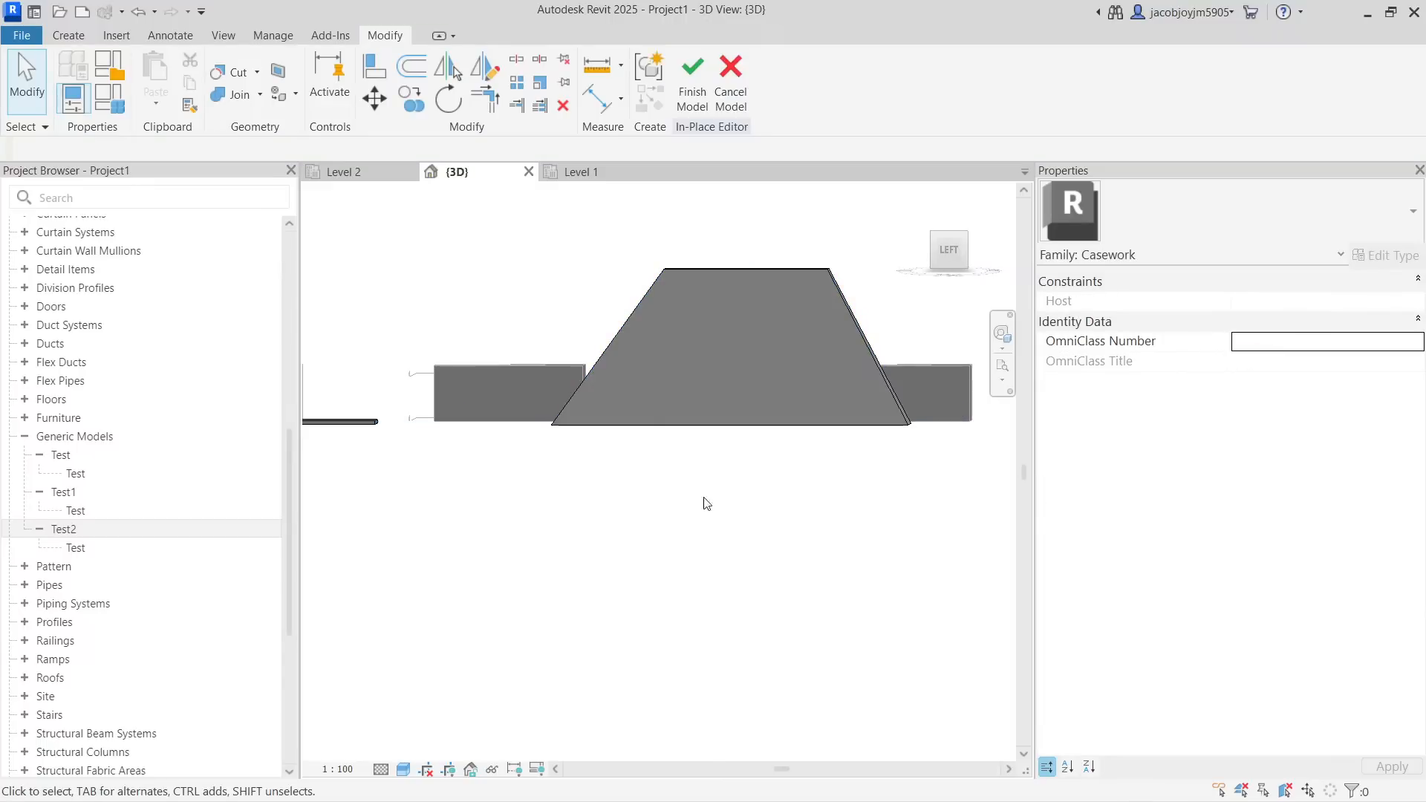
shift+middle_drag(761, 546, 628, 450)
shift+middle_drag(684, 296, 758, 554)
click(741, 407)
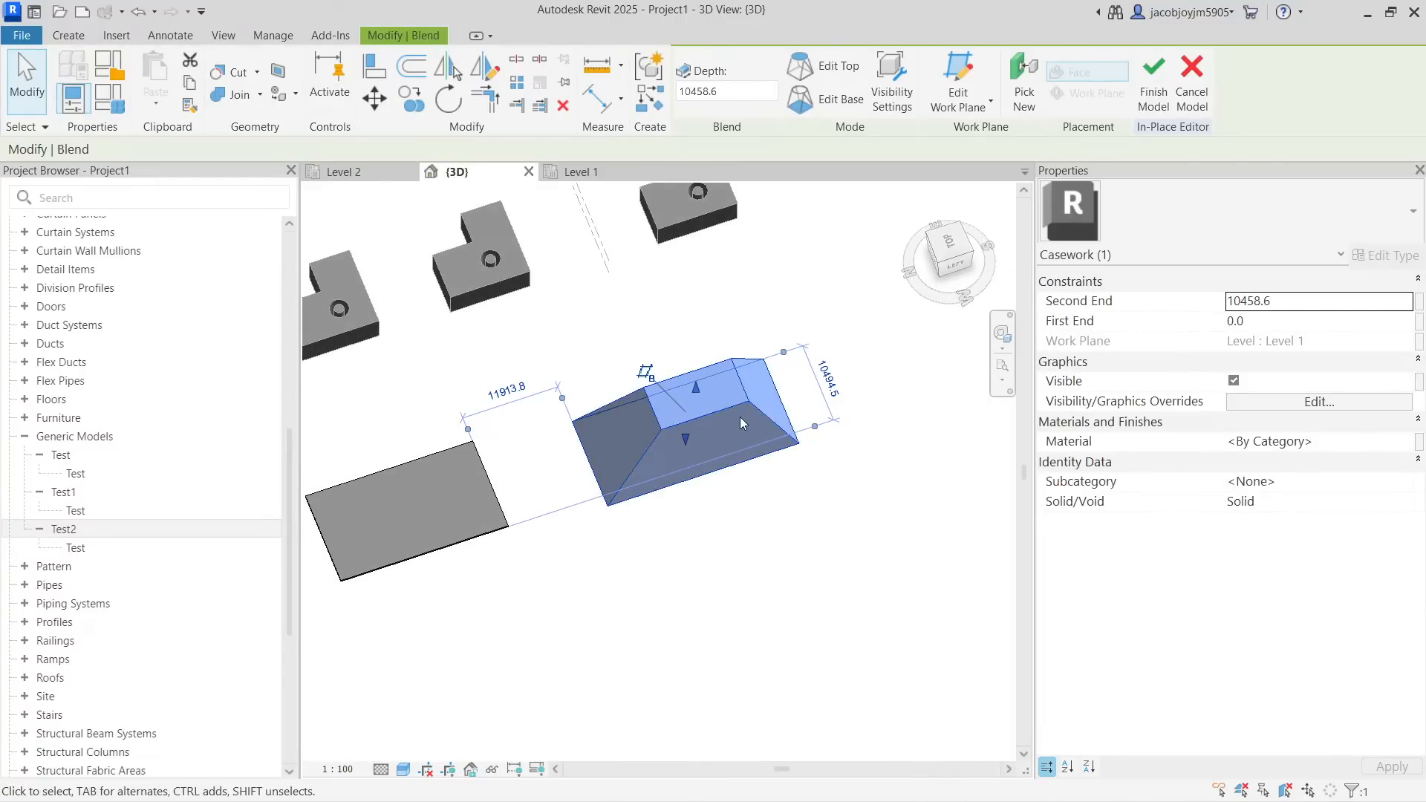
click(778, 522)
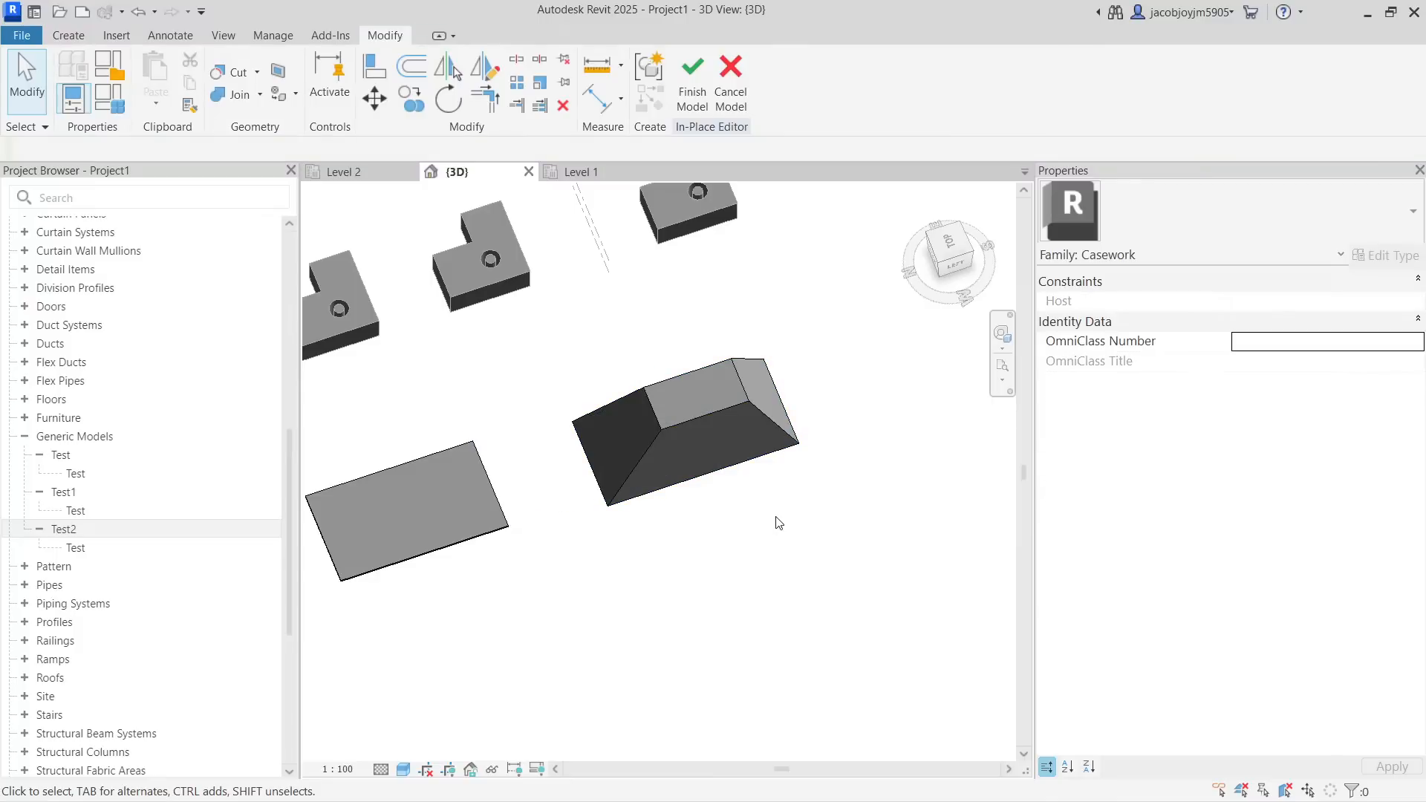
Stretch the flat rectangular extrusion upward into a thick block beside the blend
click(68, 35)
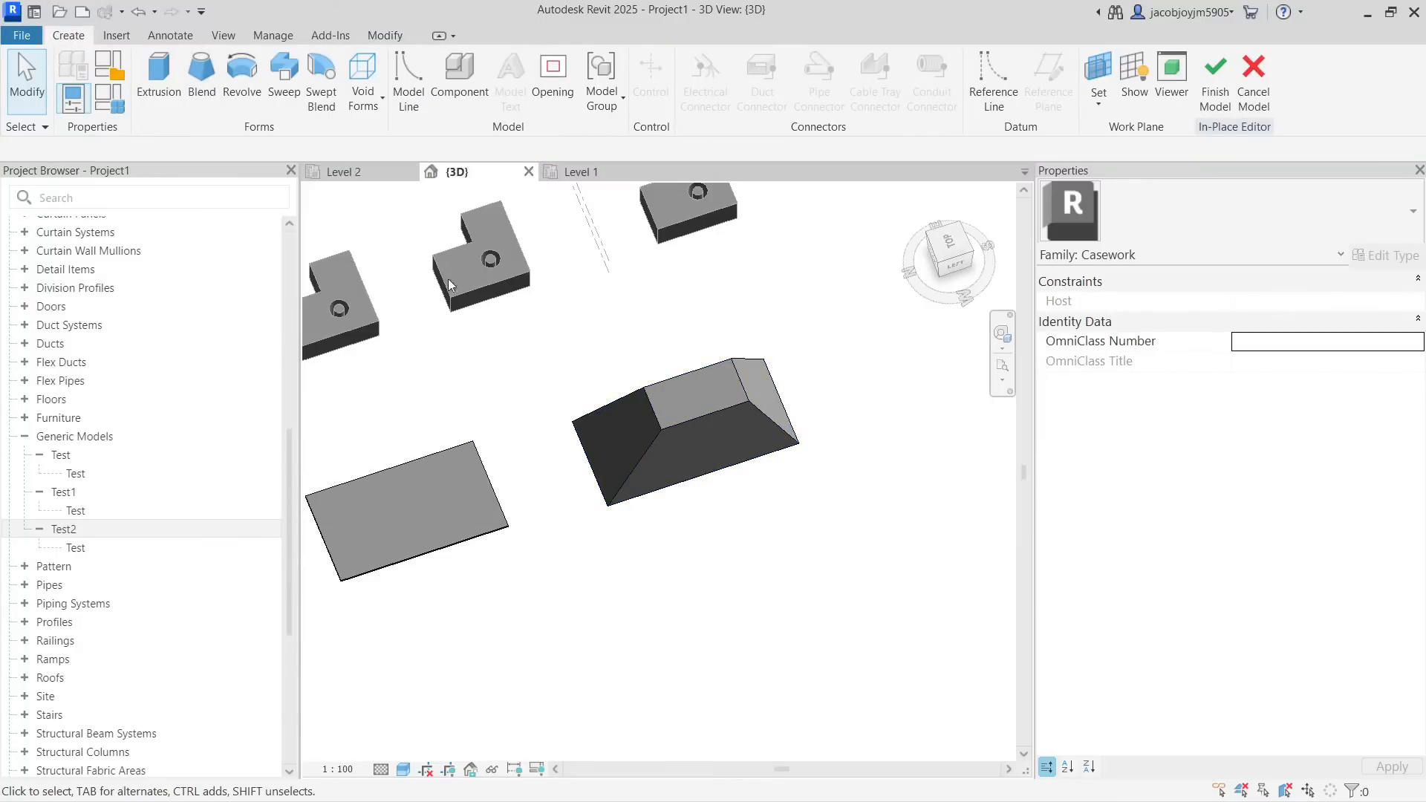
click(661, 381)
shift+middle_drag(661, 381, 528, 498)
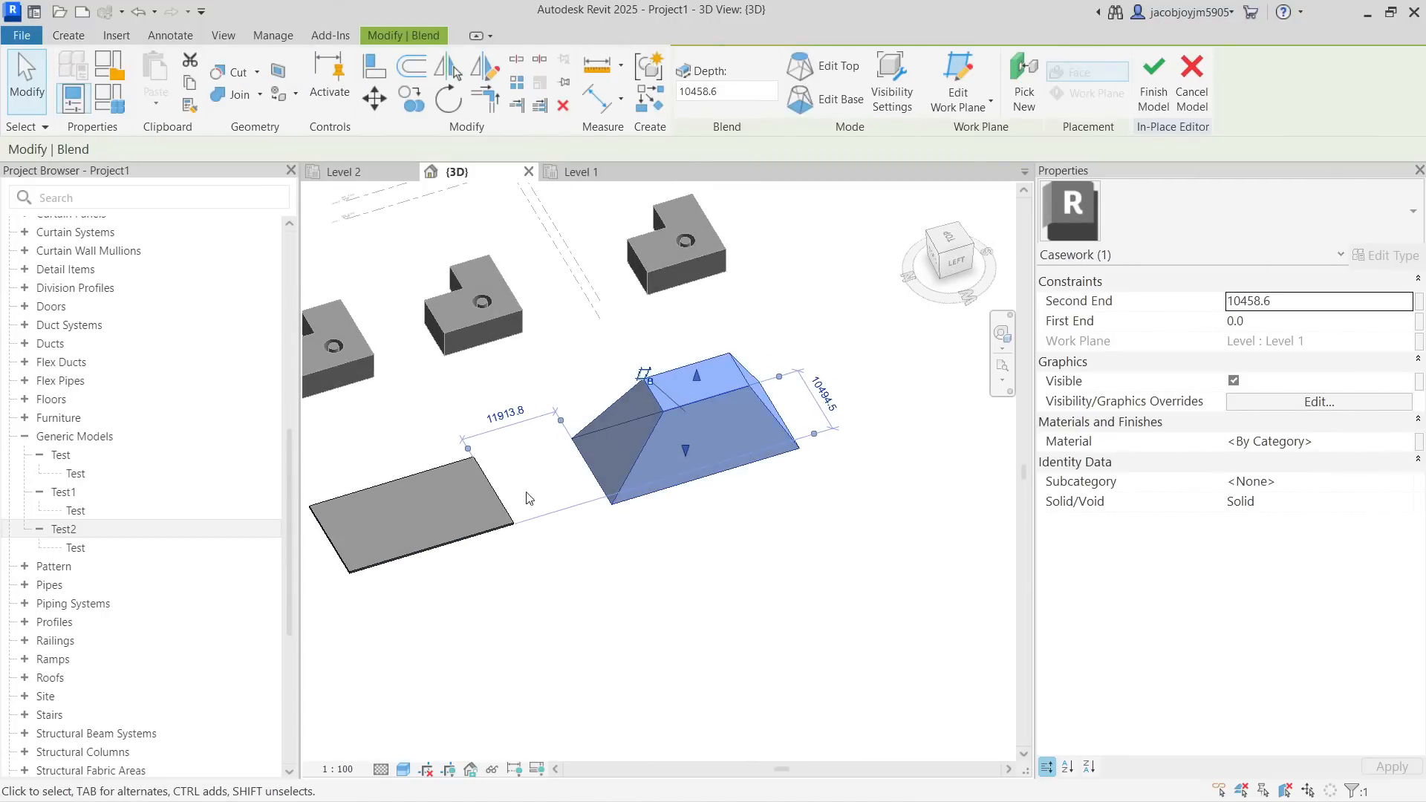
click(495, 518)
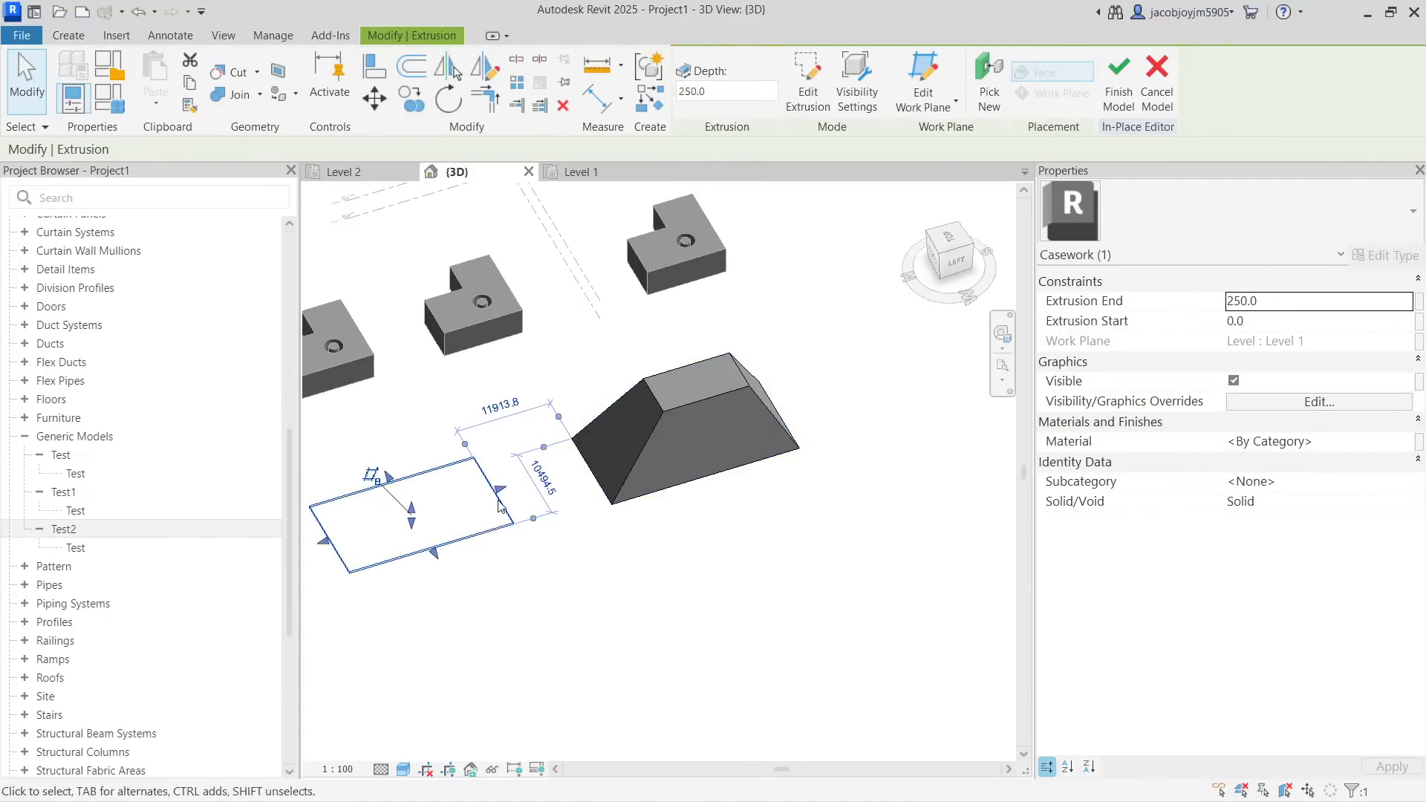
click(667, 417)
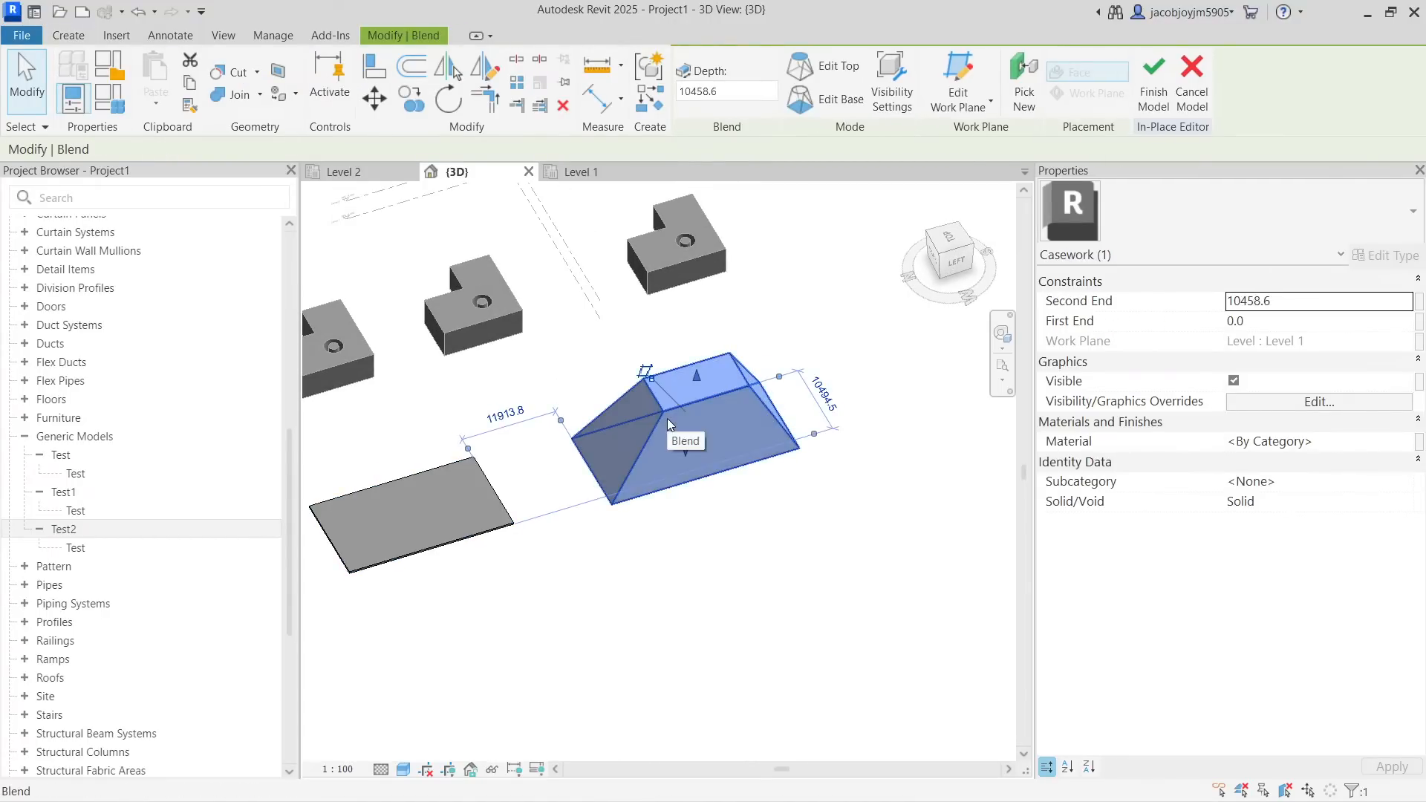
click(510, 526)
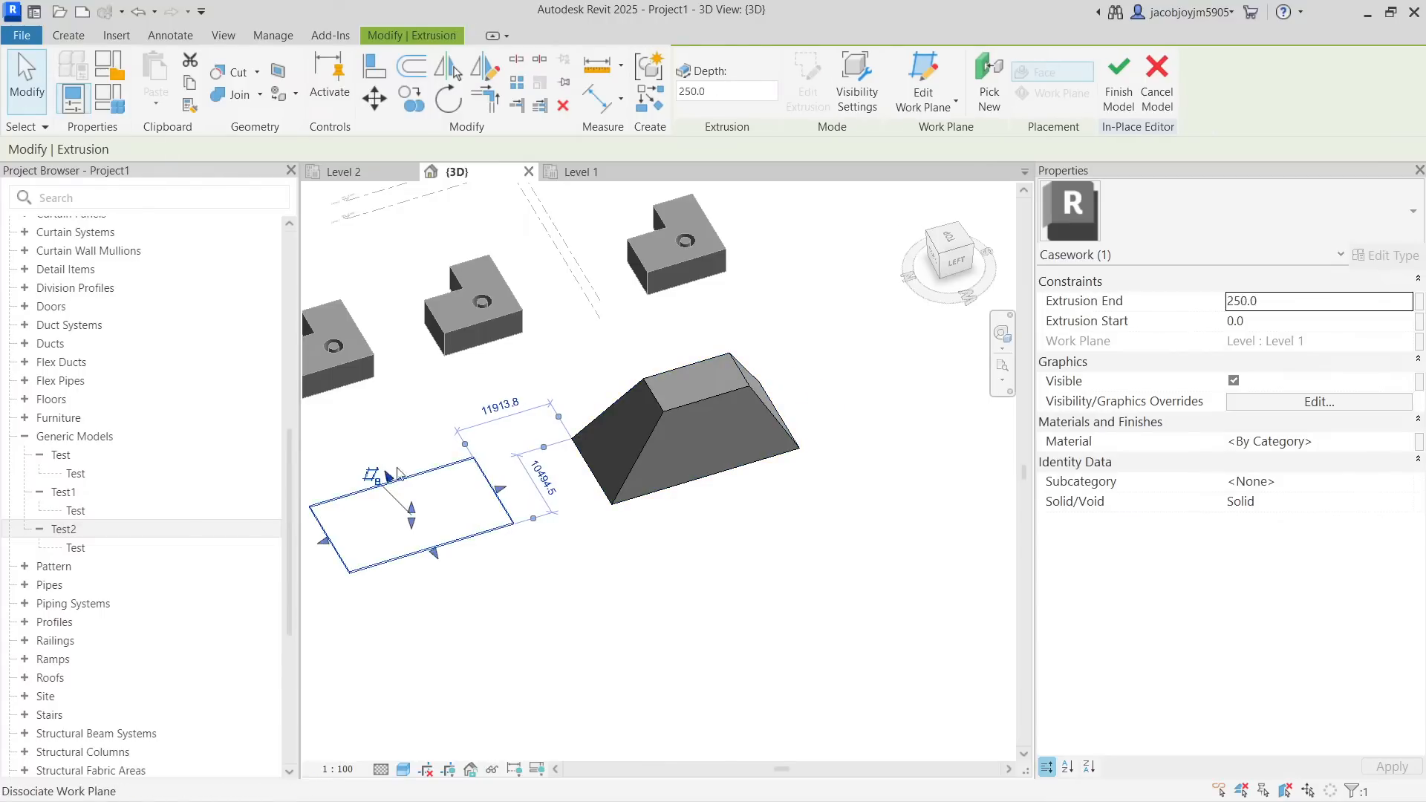
drag(410, 513, 413, 454)
click(701, 396)
shift+middle_drag(651, 490, 689, 464)
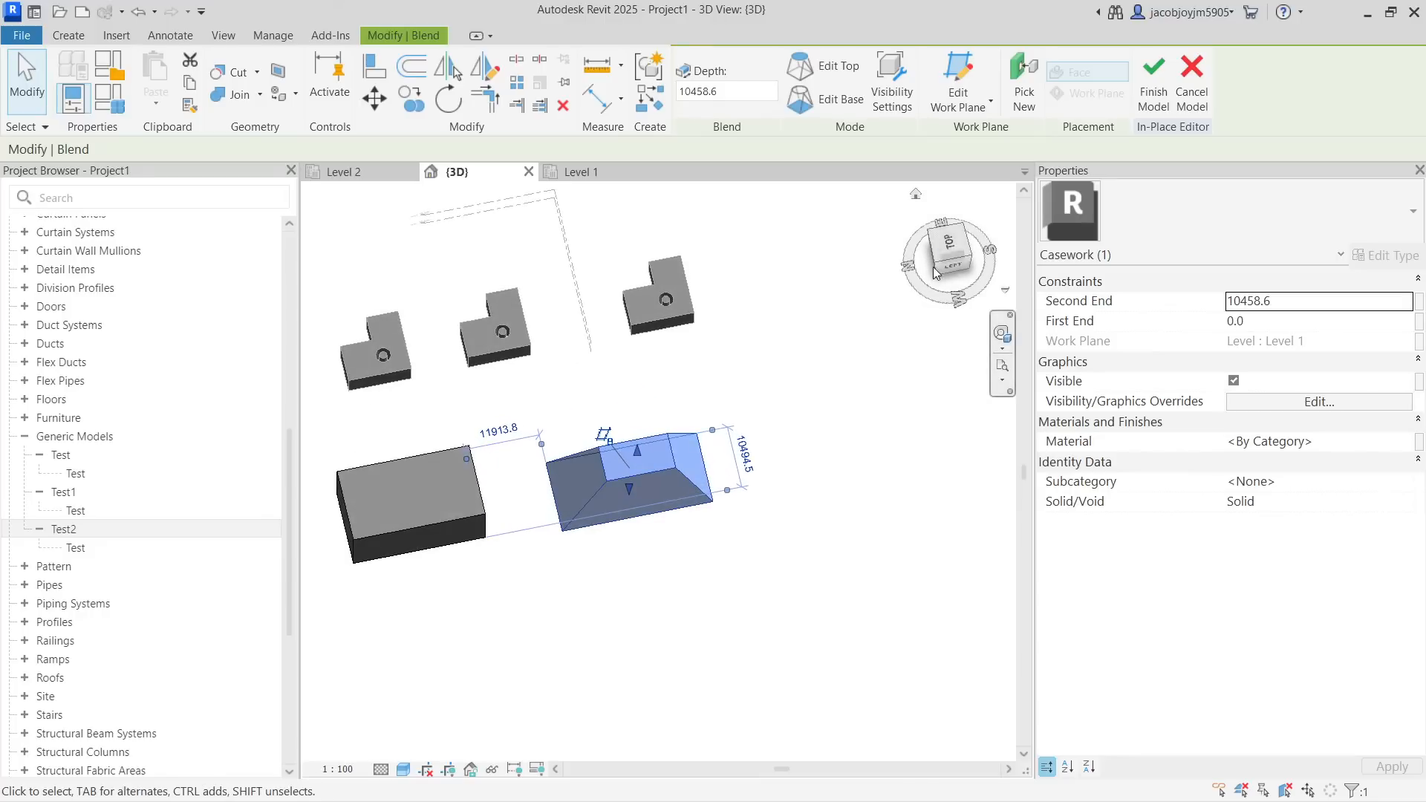
click(948, 242)
click(706, 444)
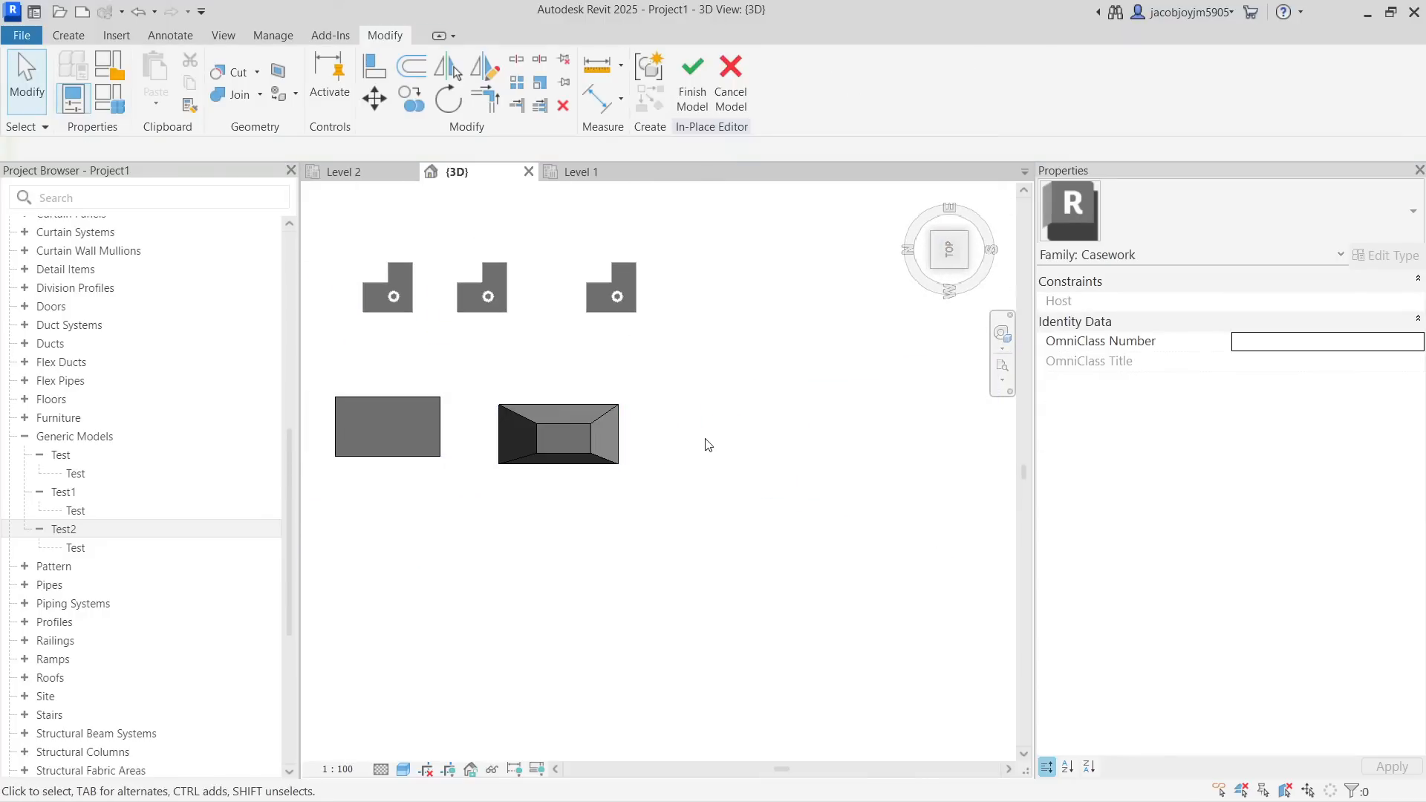
Draw a horizontal reference plane in the Level 1 plan, between and to the right of the middle and lower Test components
click(73, 35)
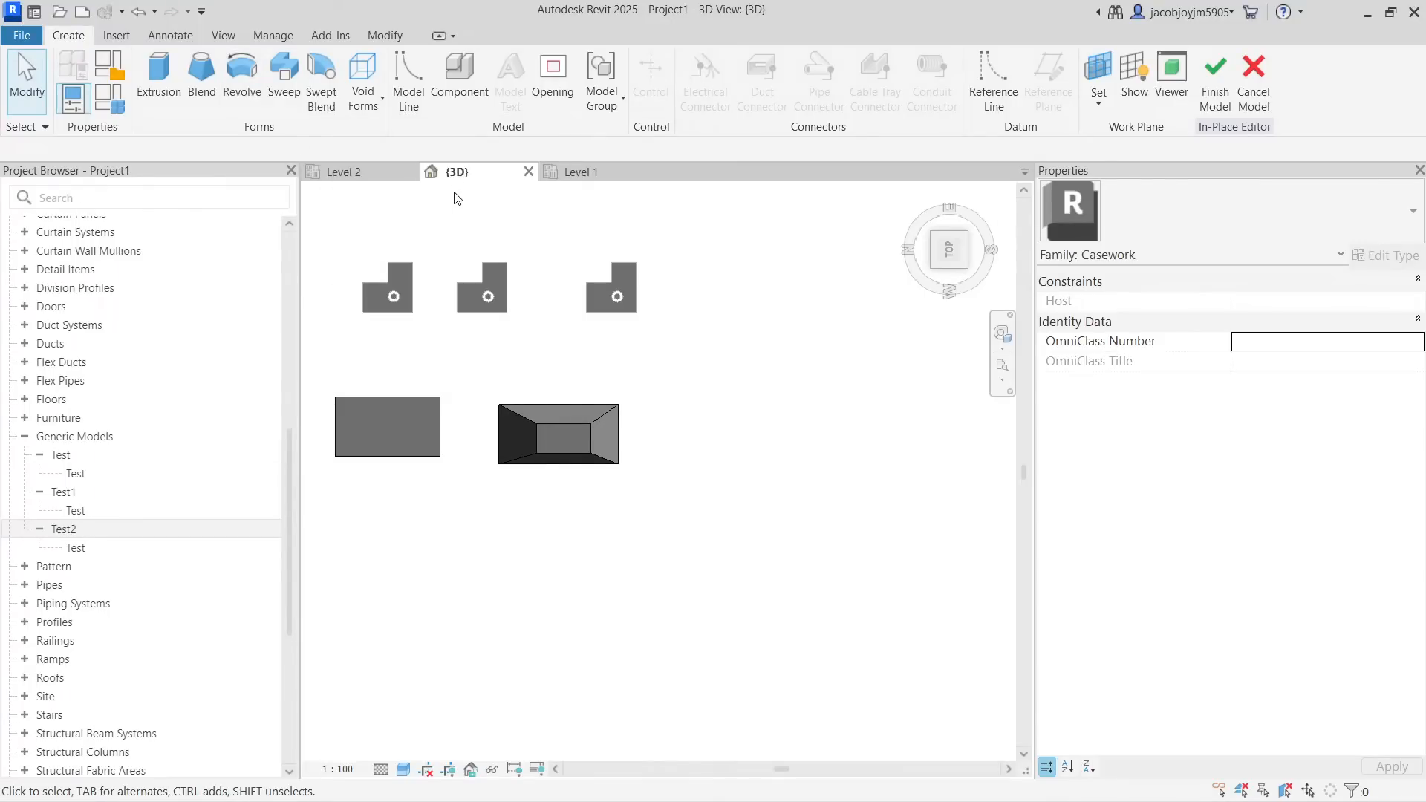
click(578, 177)
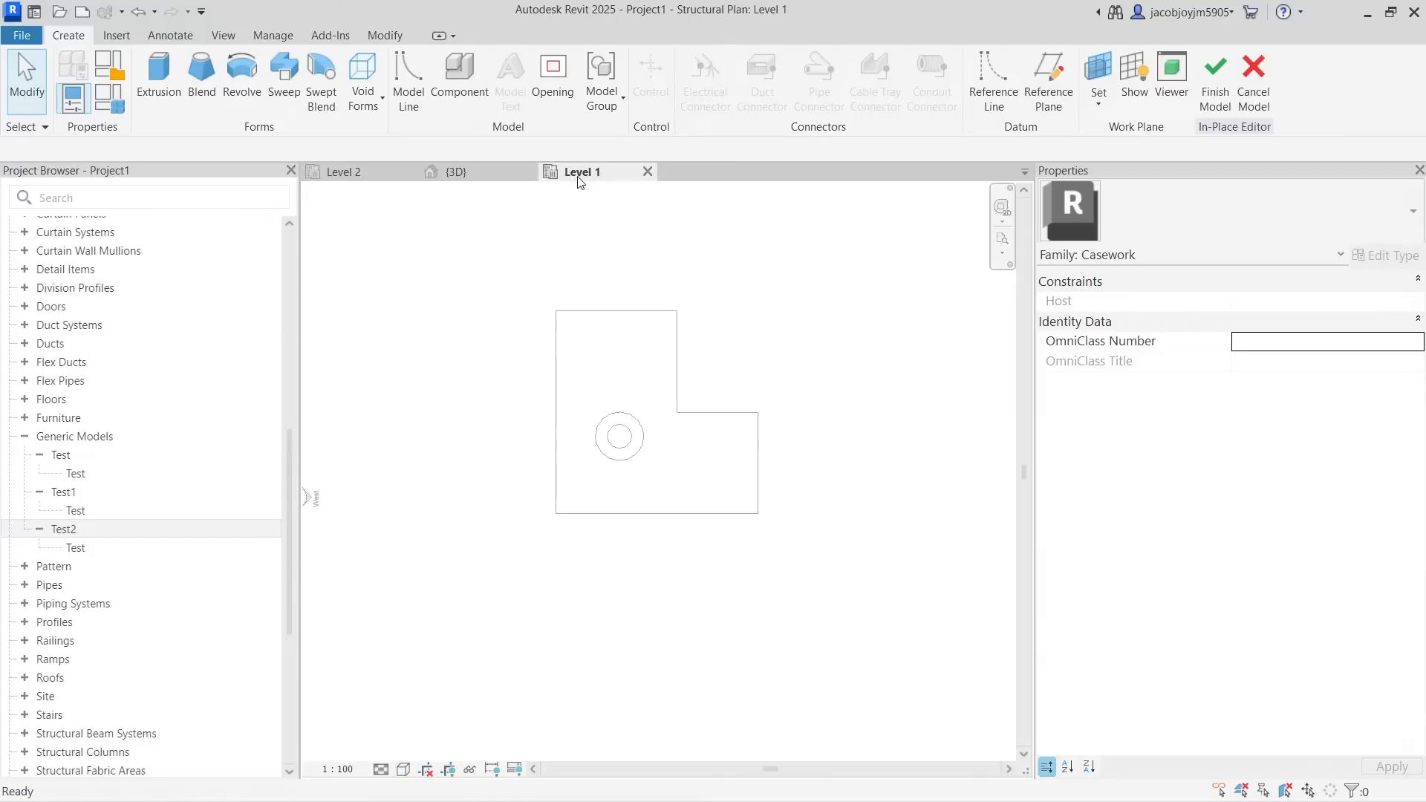
scroll(455, 353, down, 5)
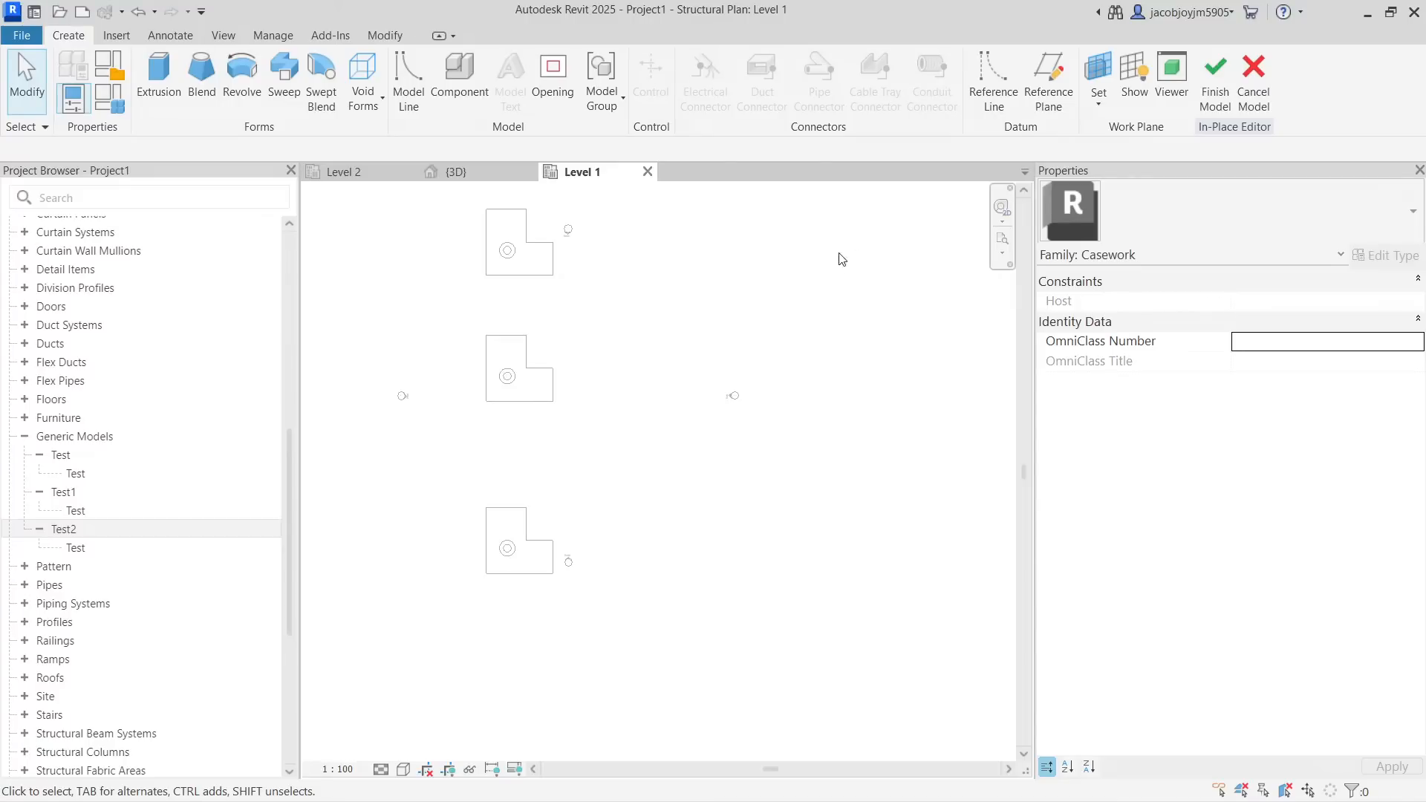
click(1049, 81)
click(558, 420)
click(687, 420)
key(Escape)
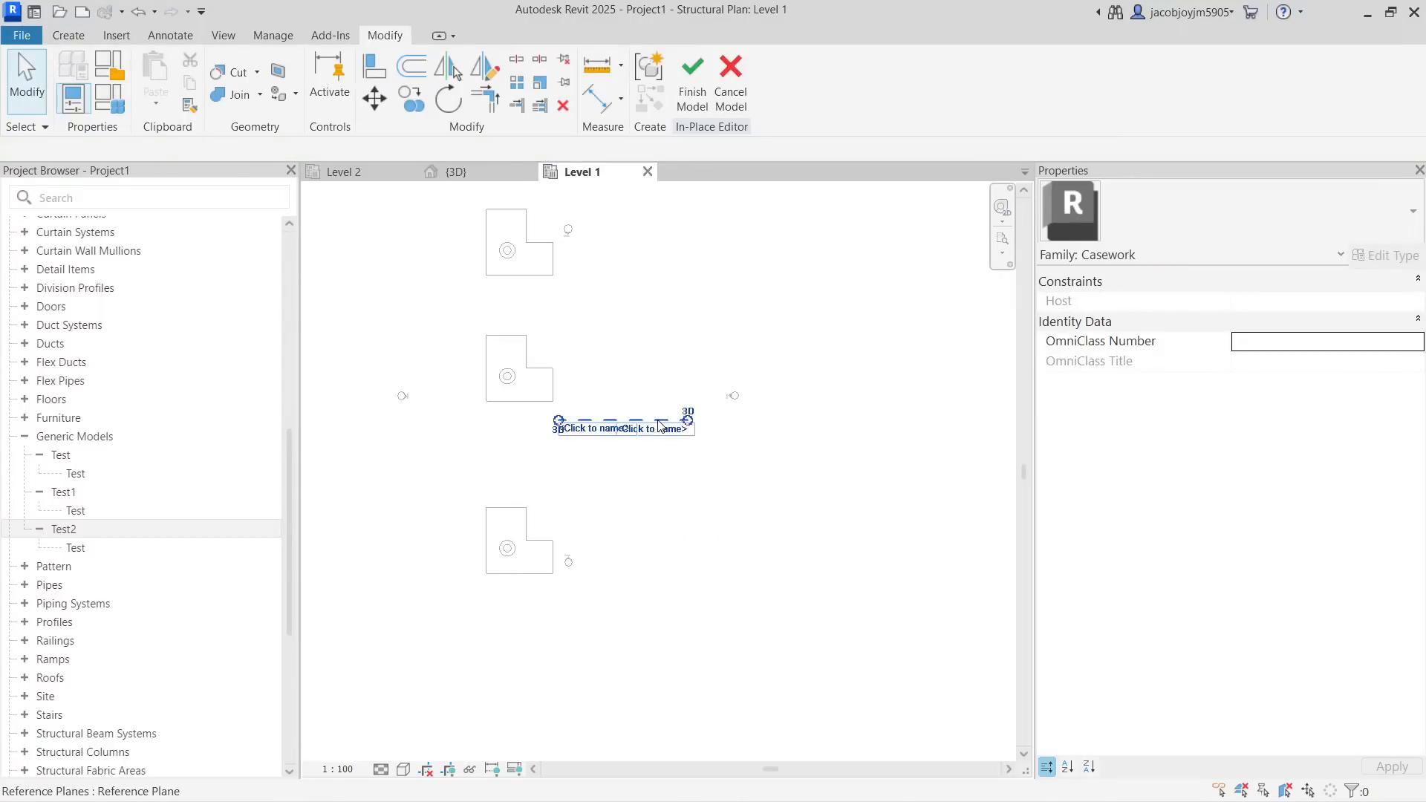
Name the horizontal reference plane "new ref"
click(660, 424)
scroll(687, 422, up, 2)
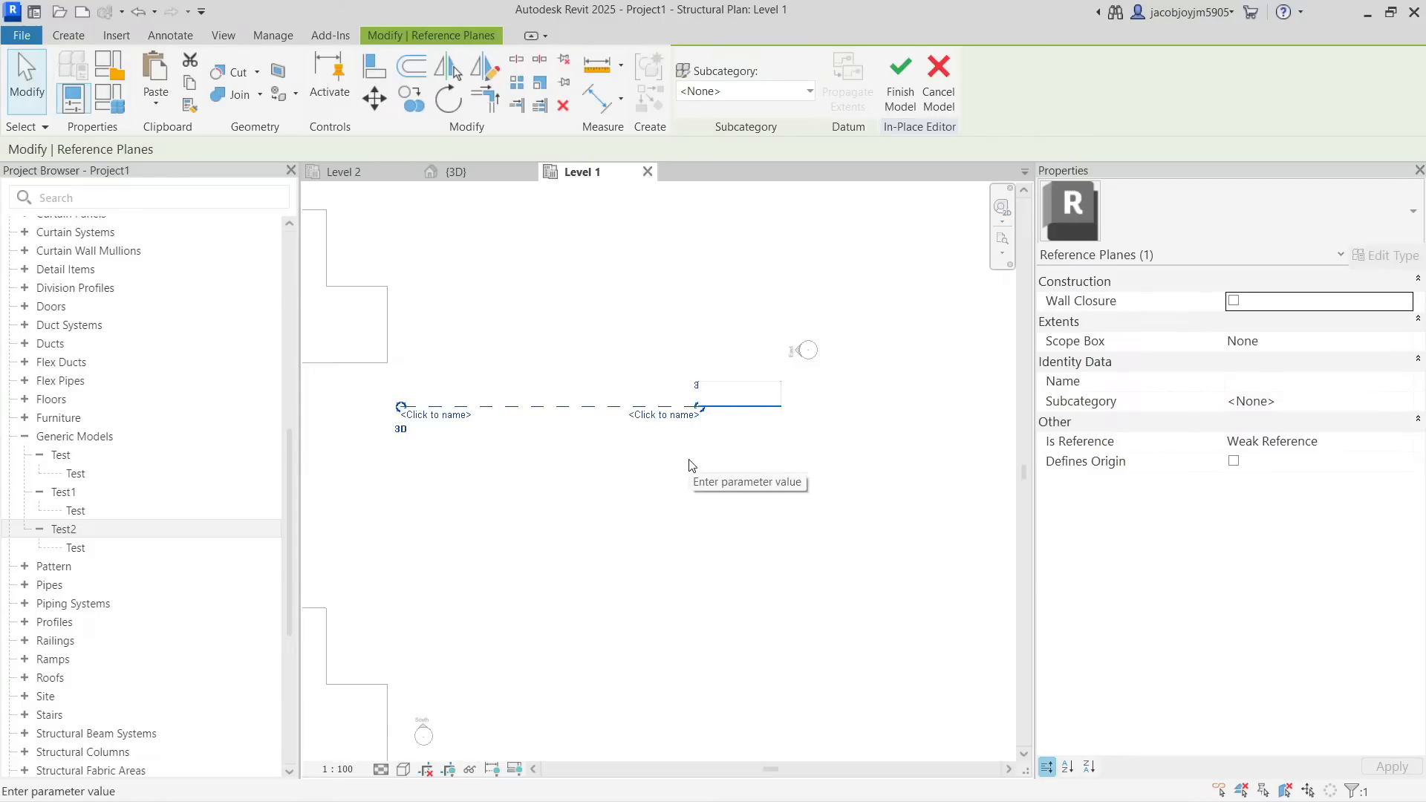
text(new ref)
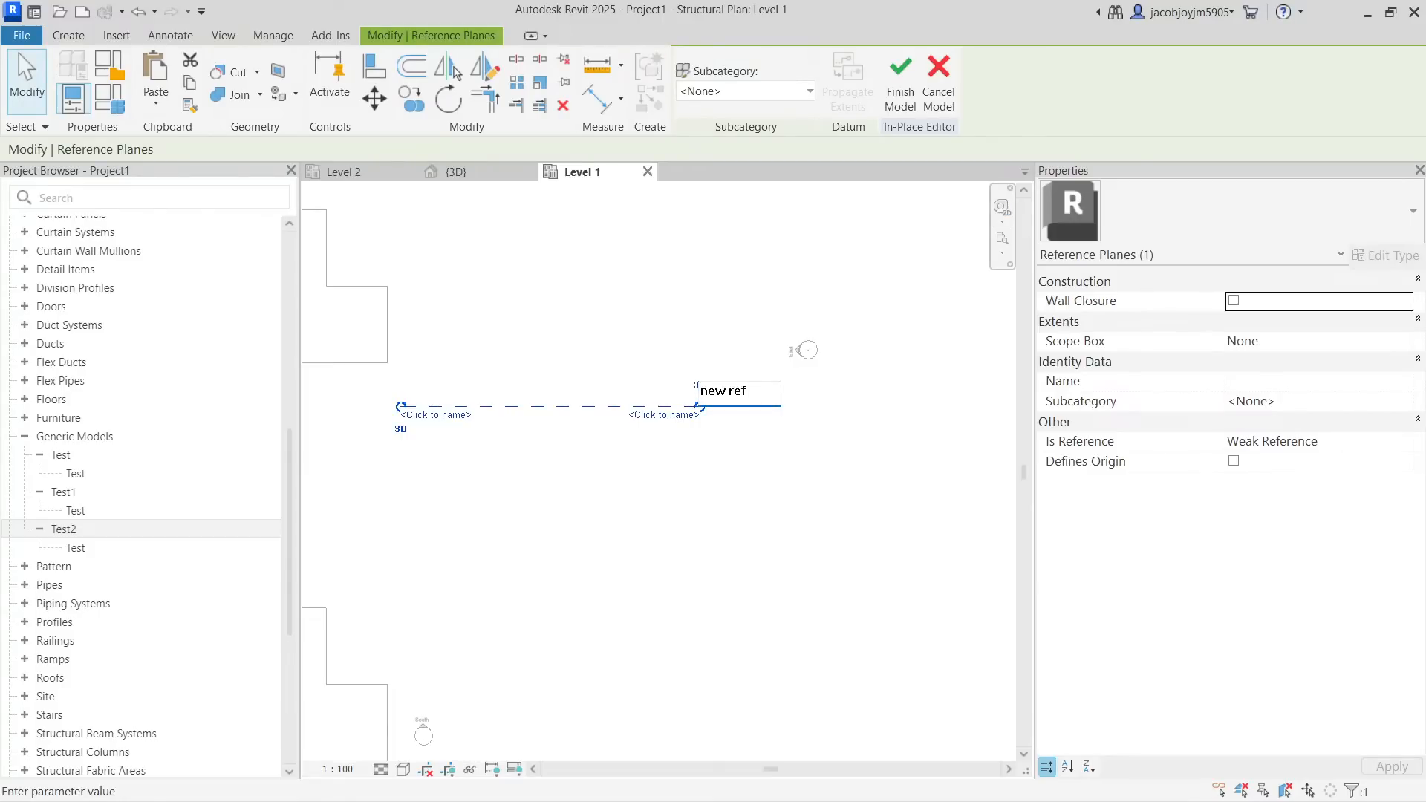
key(Return)
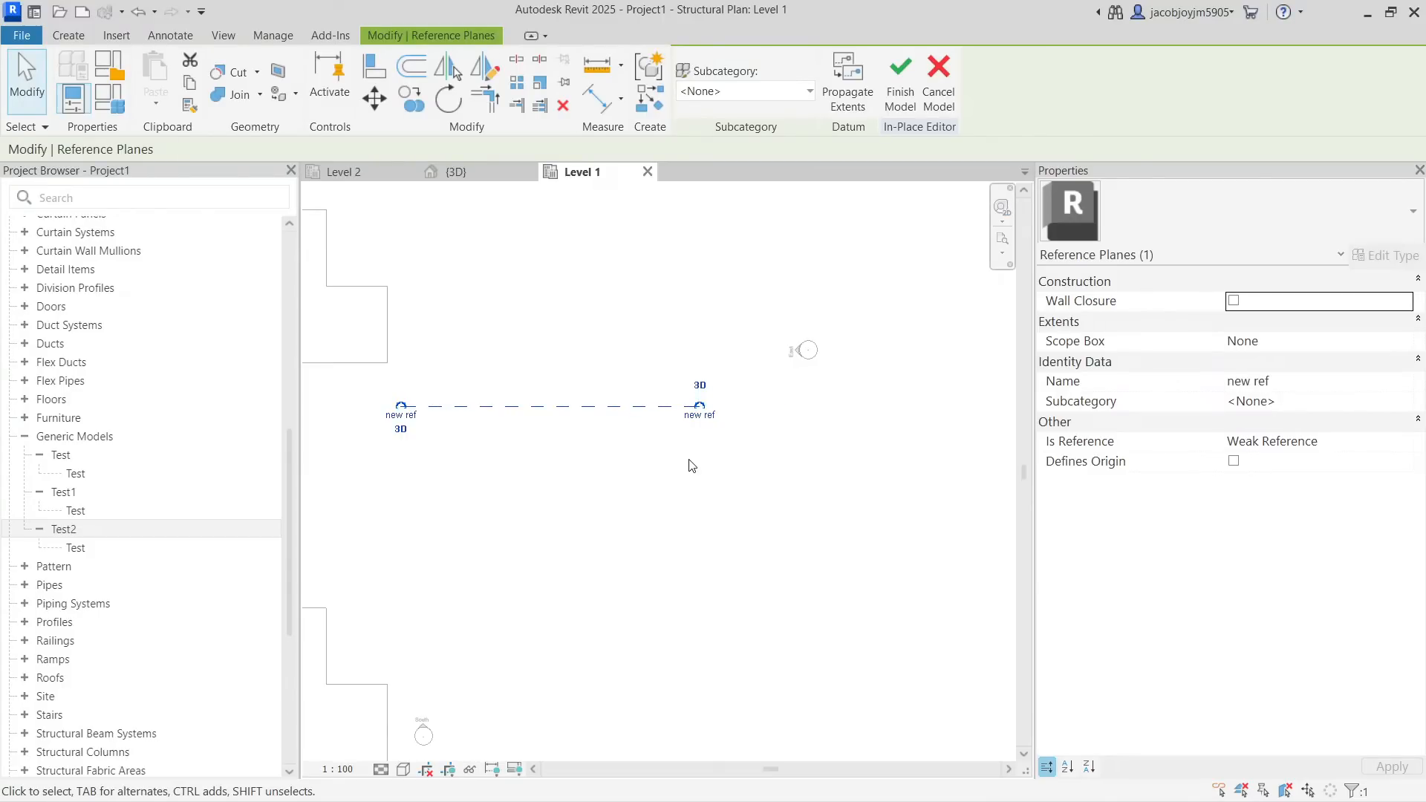
click(686, 444)
scroll(687, 444, down, 2)
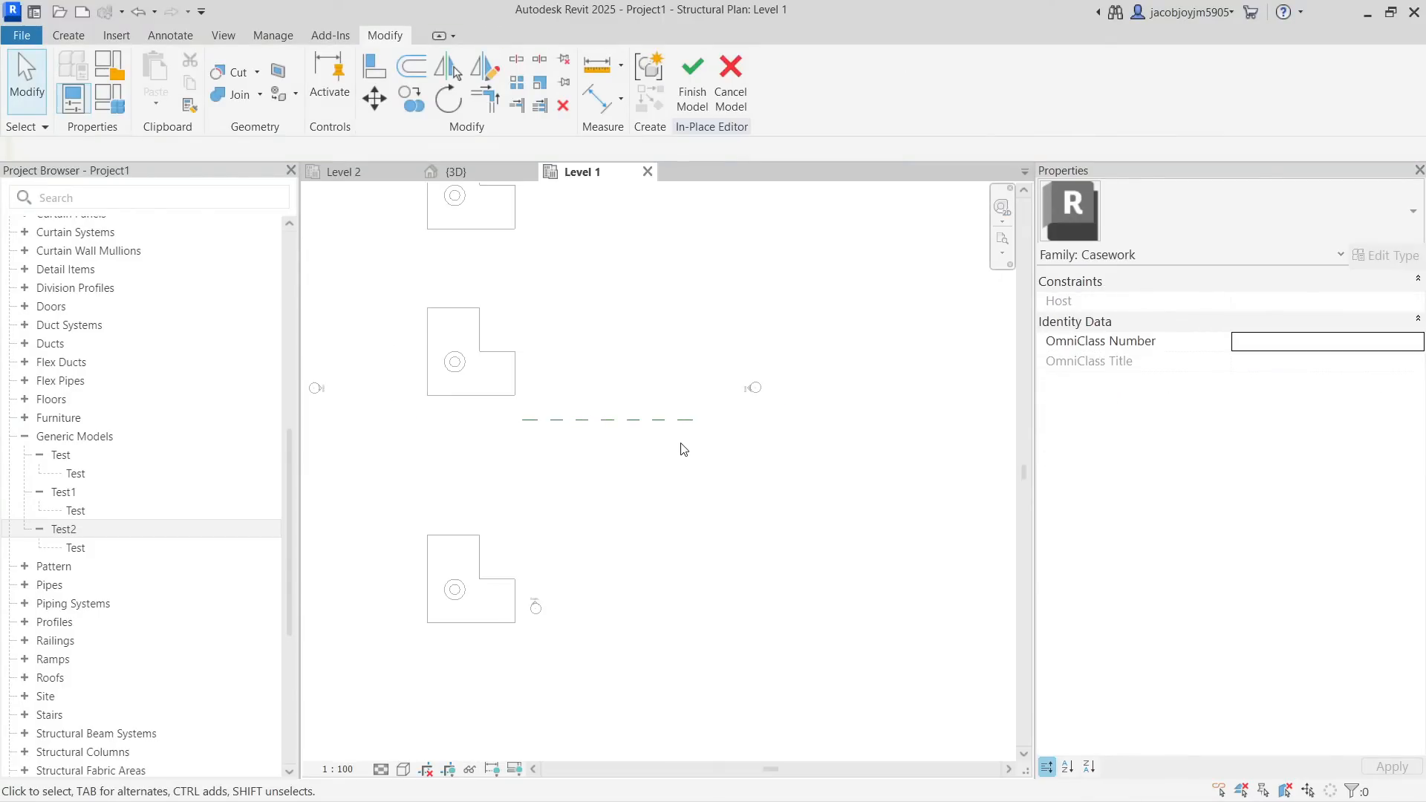
Set the work plane by name to Reference Plane : new ref
click(225, 35)
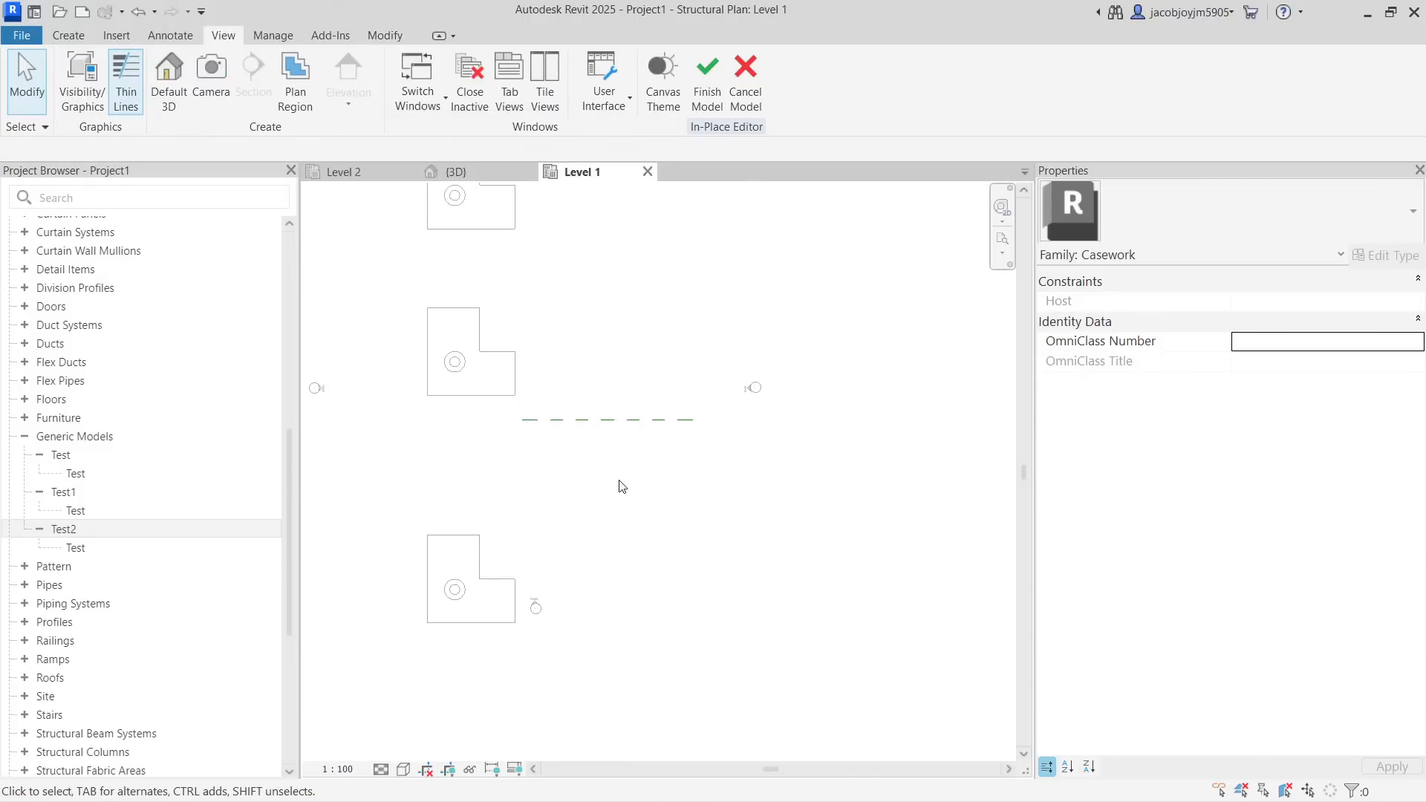
scroll(589, 517, down, 1)
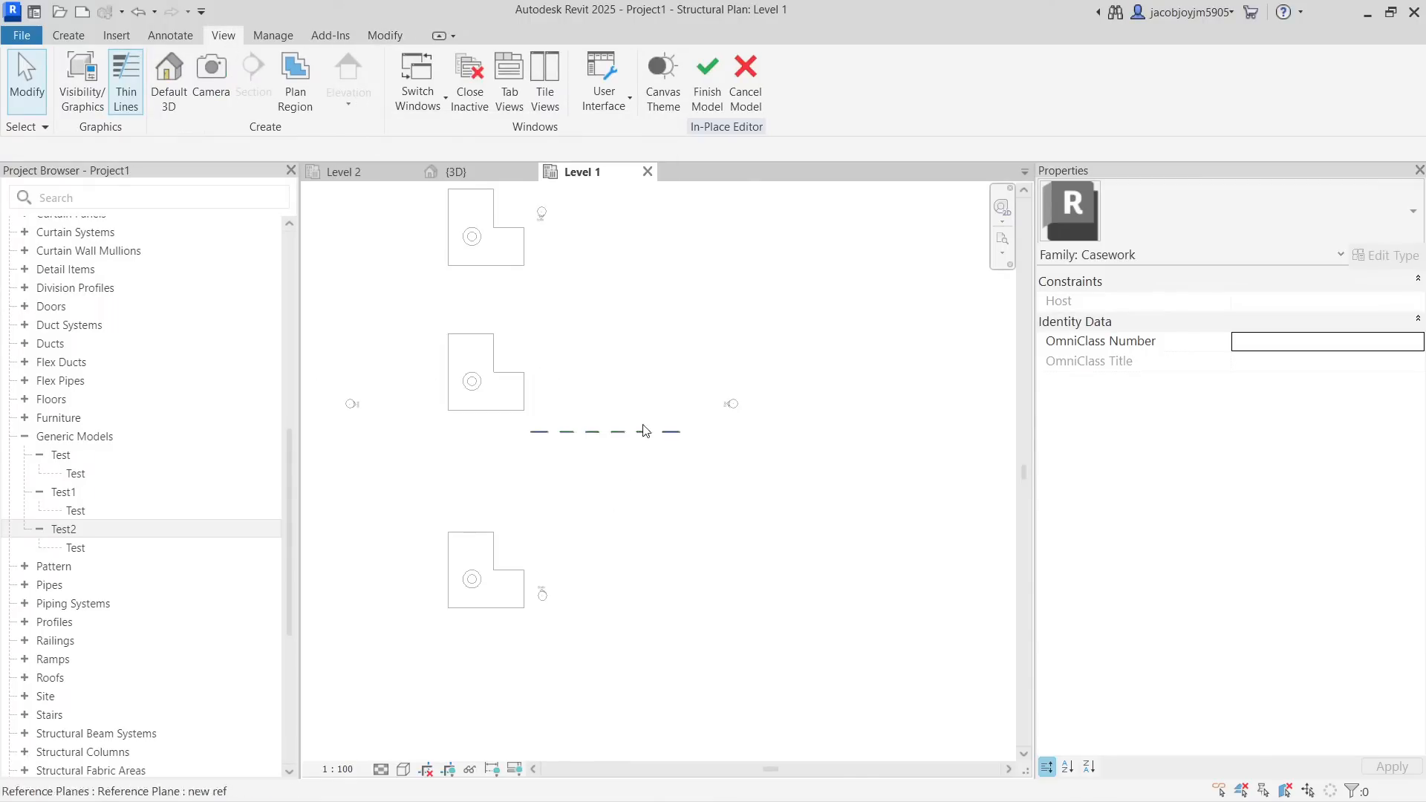
click(69, 36)
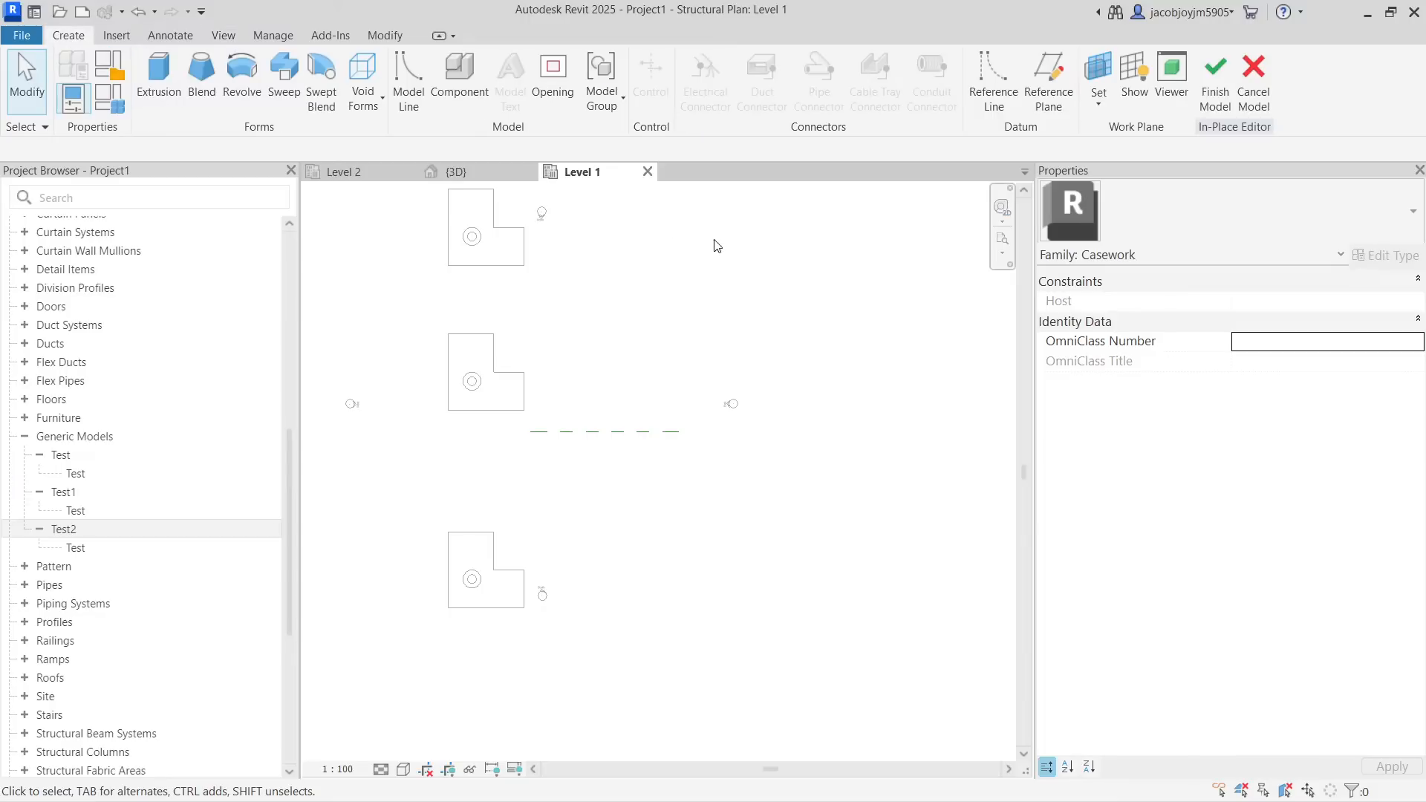
click(1100, 98)
click(1134, 136)
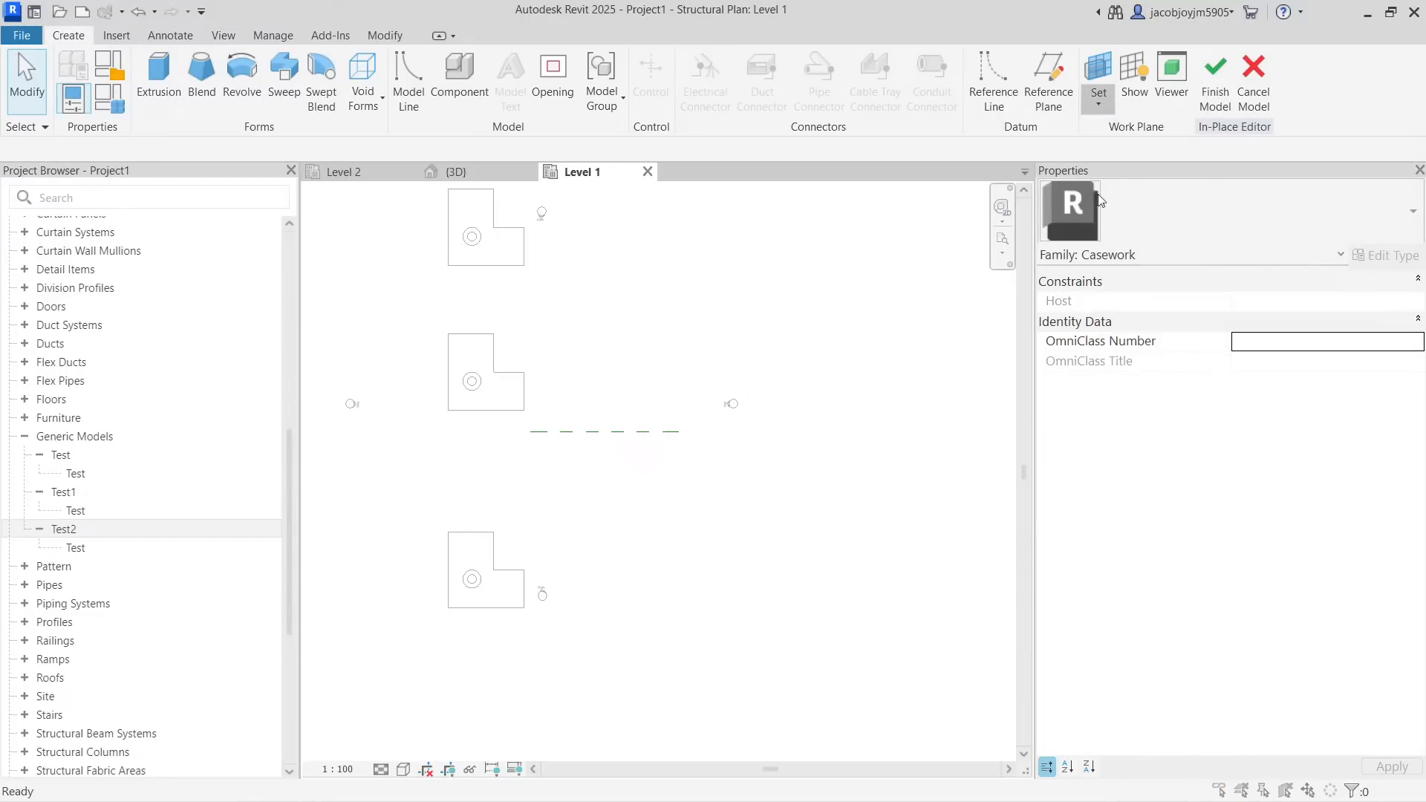
click(765, 407)
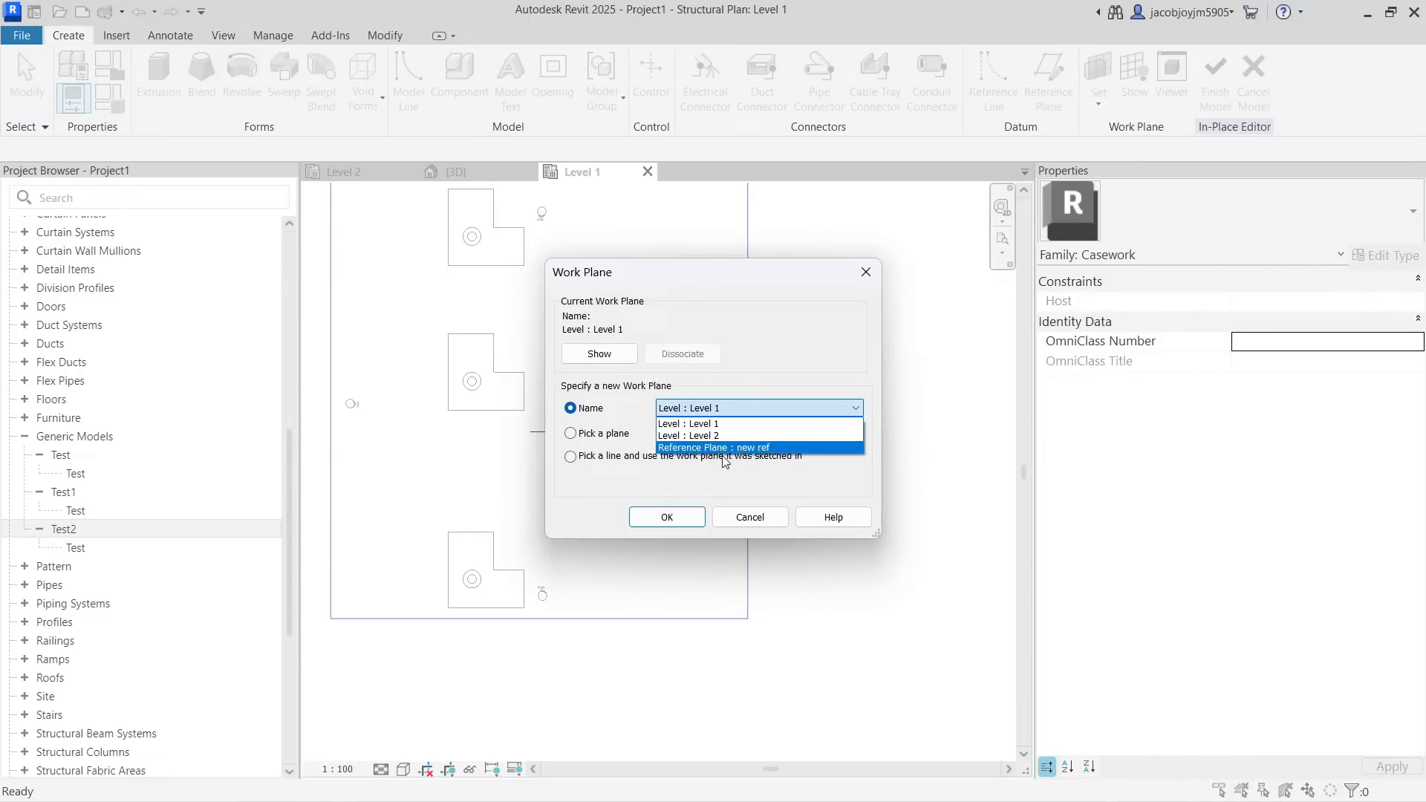
click(769, 448)
click(679, 518)
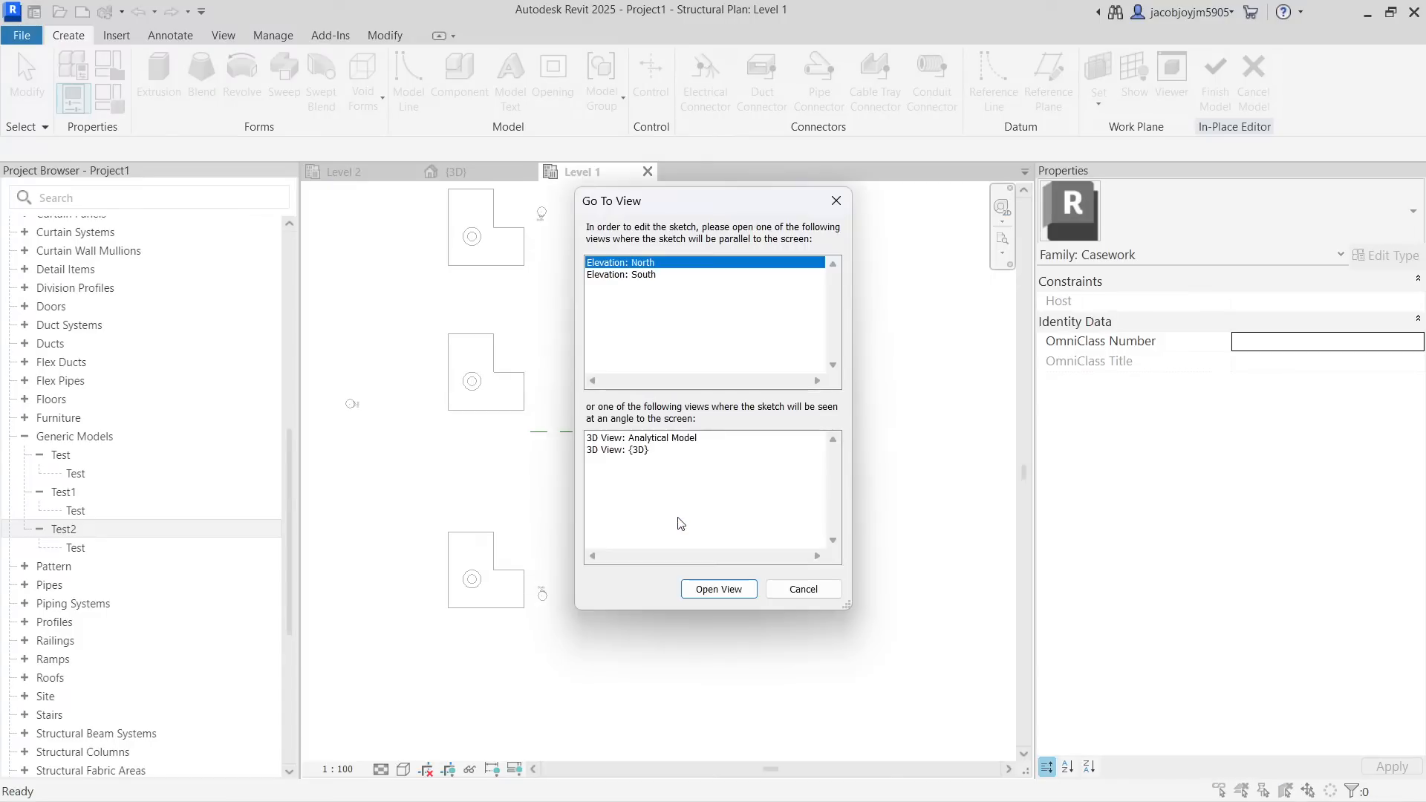
Open the South elevation for sketching on the new work plane and turn on the work plane display
drag(685, 212, 840, 199)
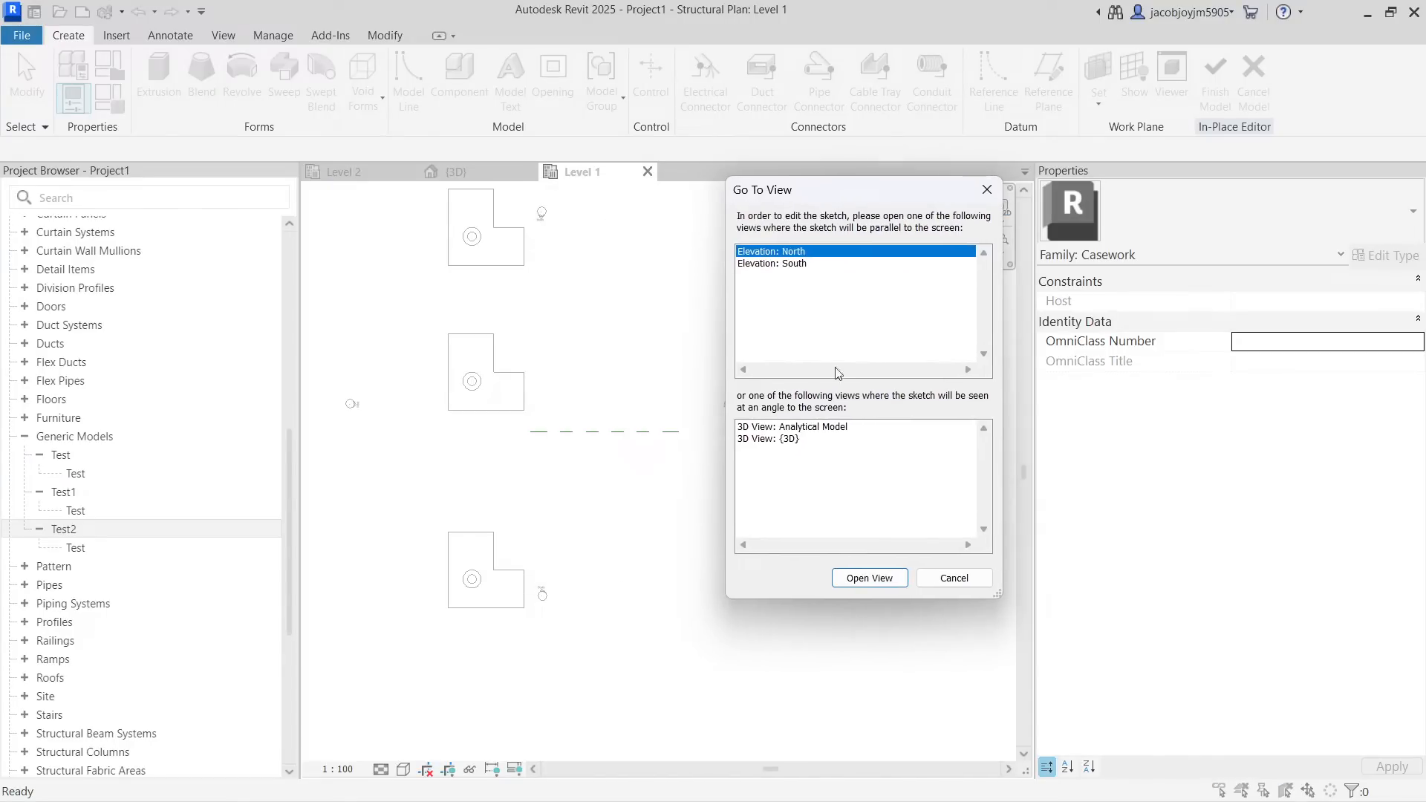
click(793, 439)
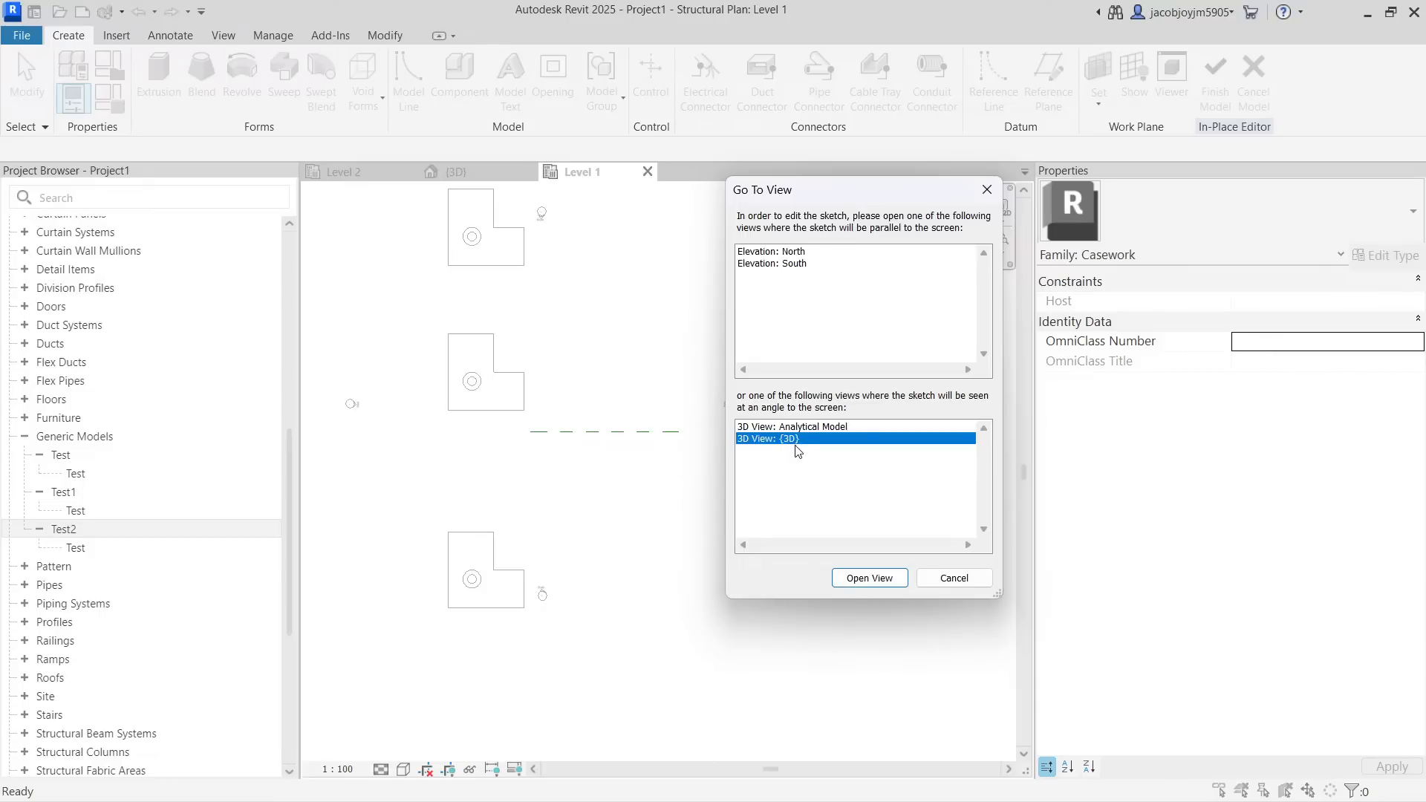
click(770, 265)
click(870, 578)
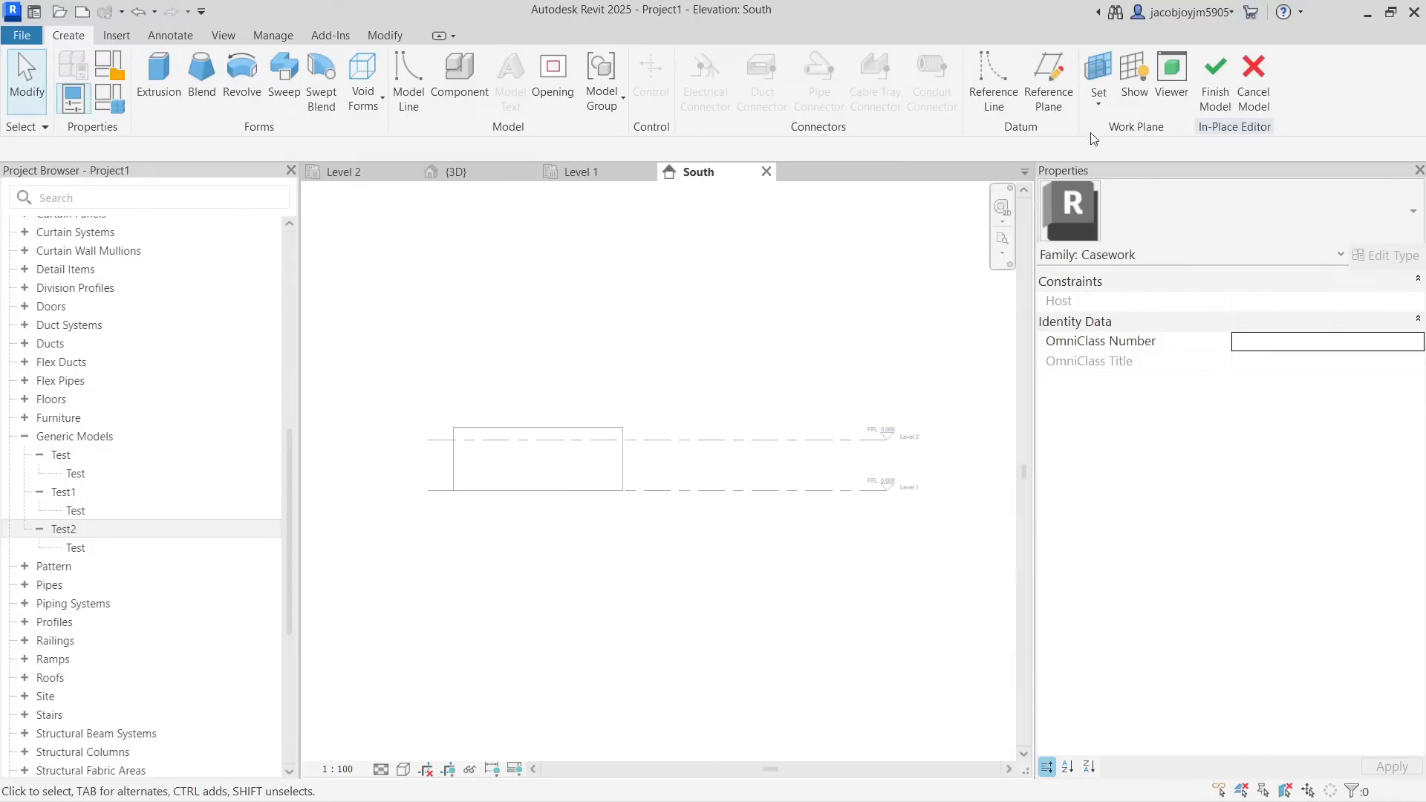
click(1134, 81)
scroll(728, 443, up, 2)
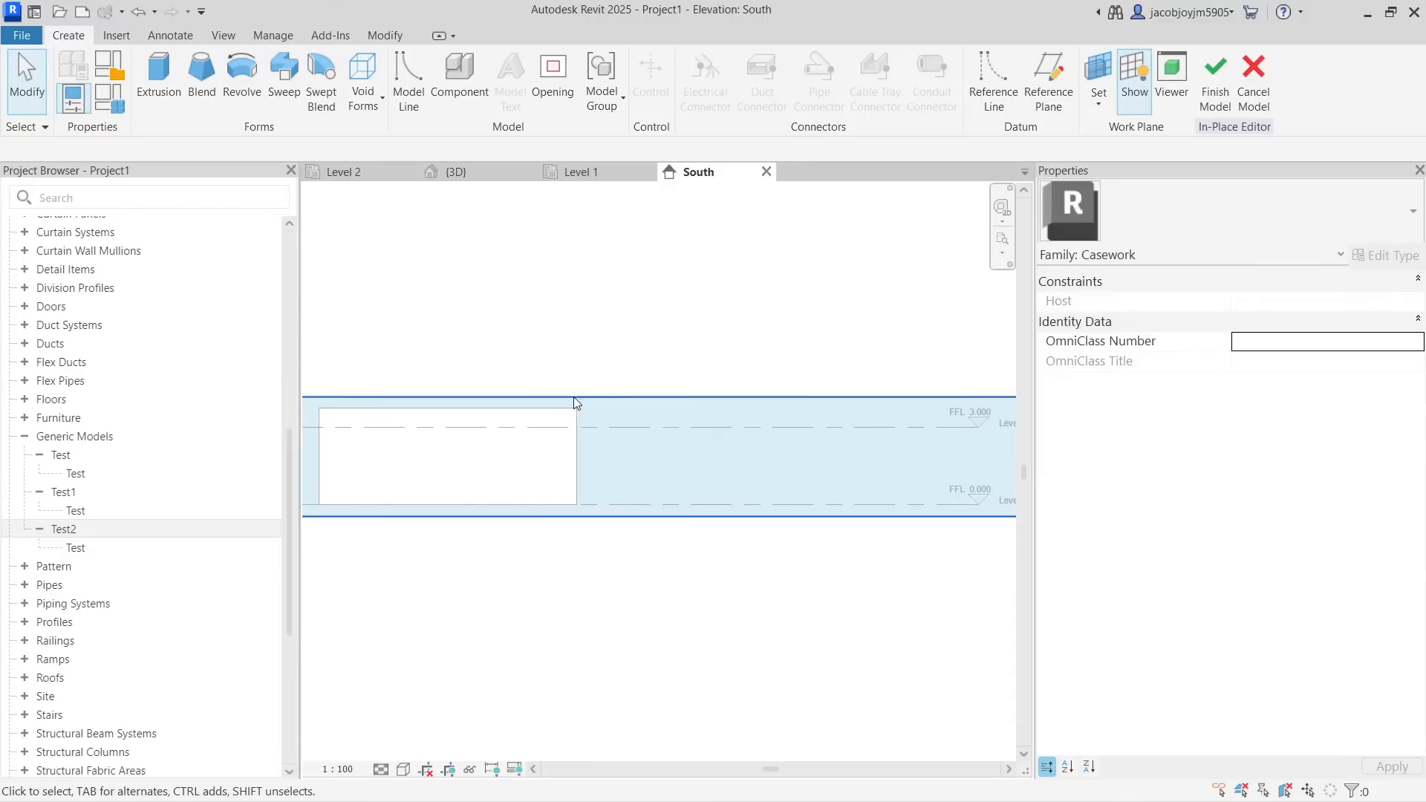
Start a revolve and draw a vertical axis line 2500 mm long on the work plane, right of the existing box
scroll(577, 401, down, 2)
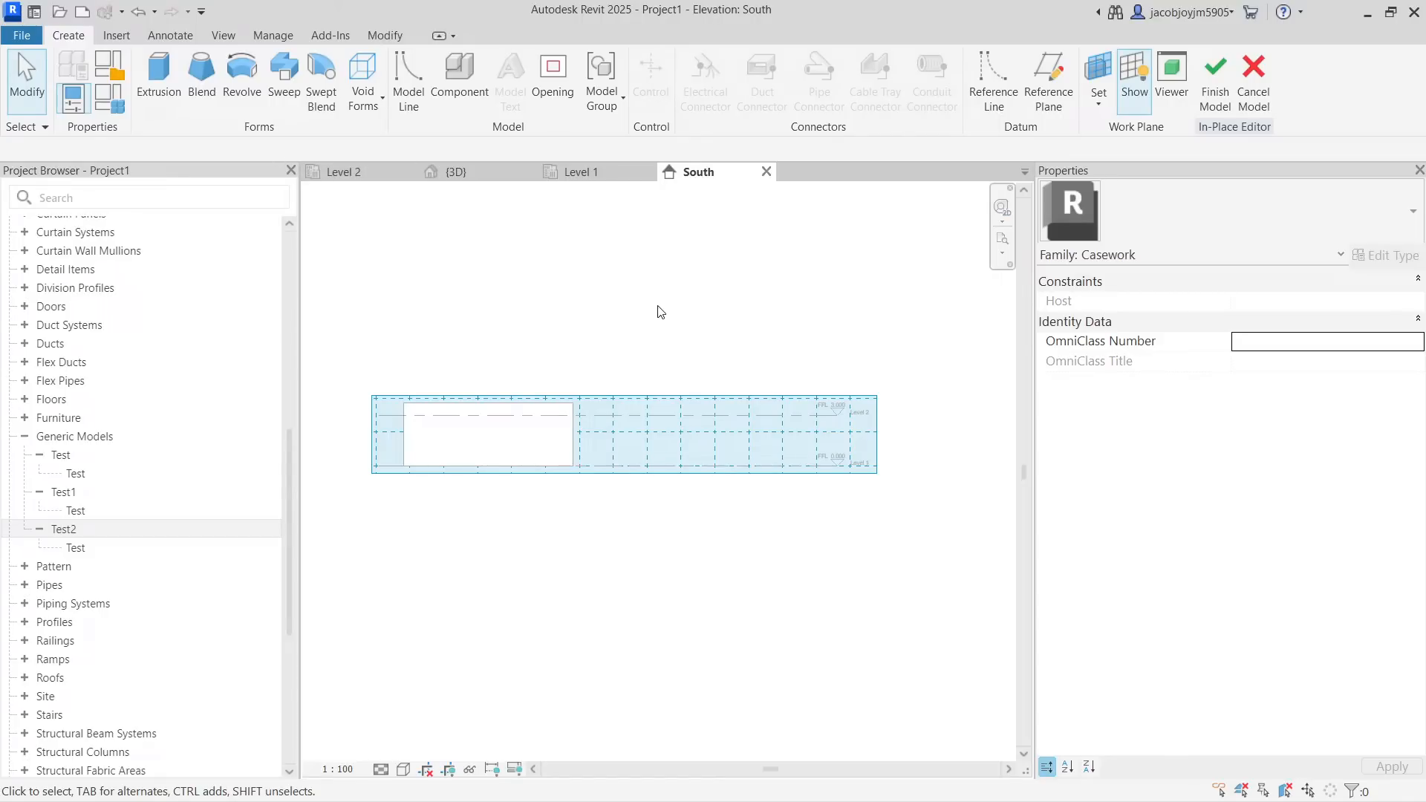
click(233, 99)
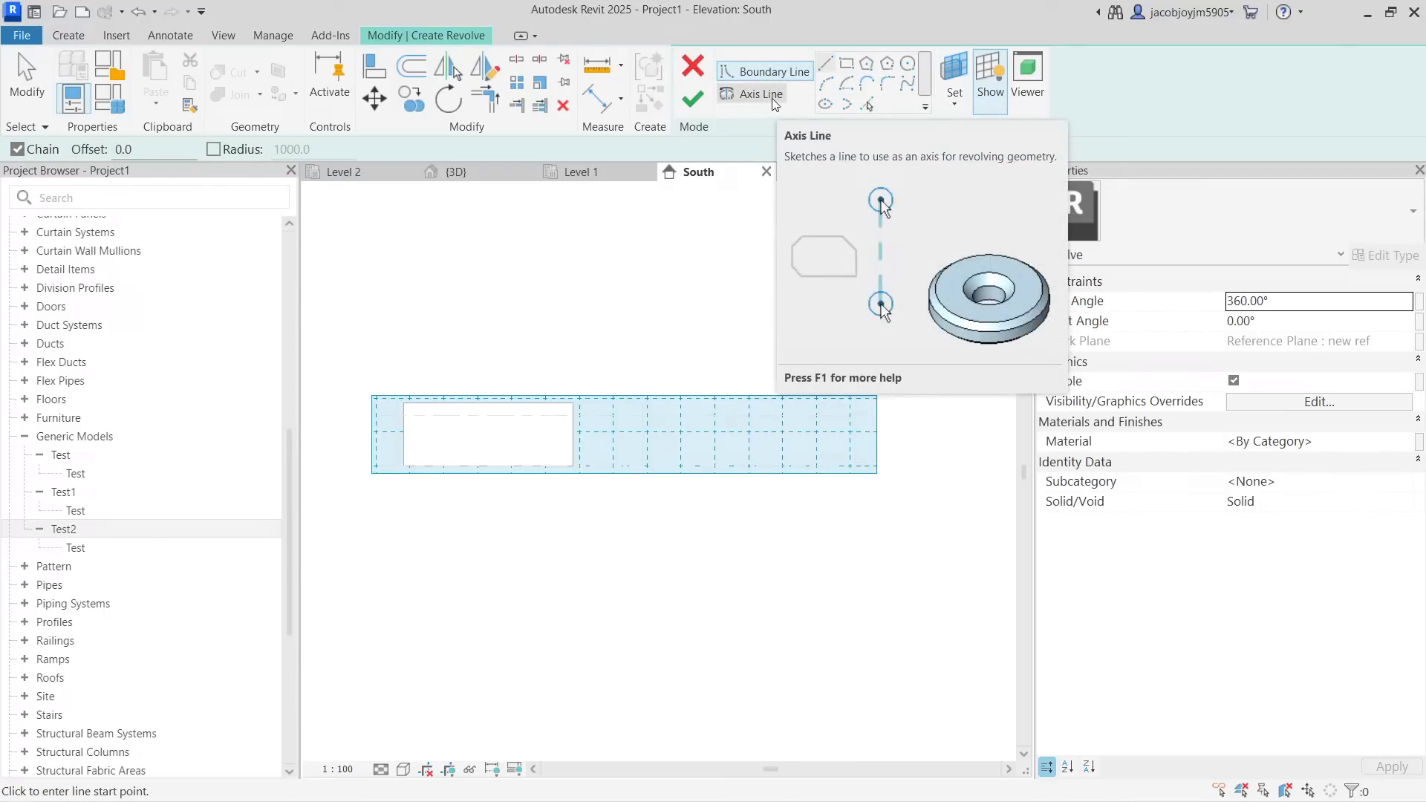
click(759, 93)
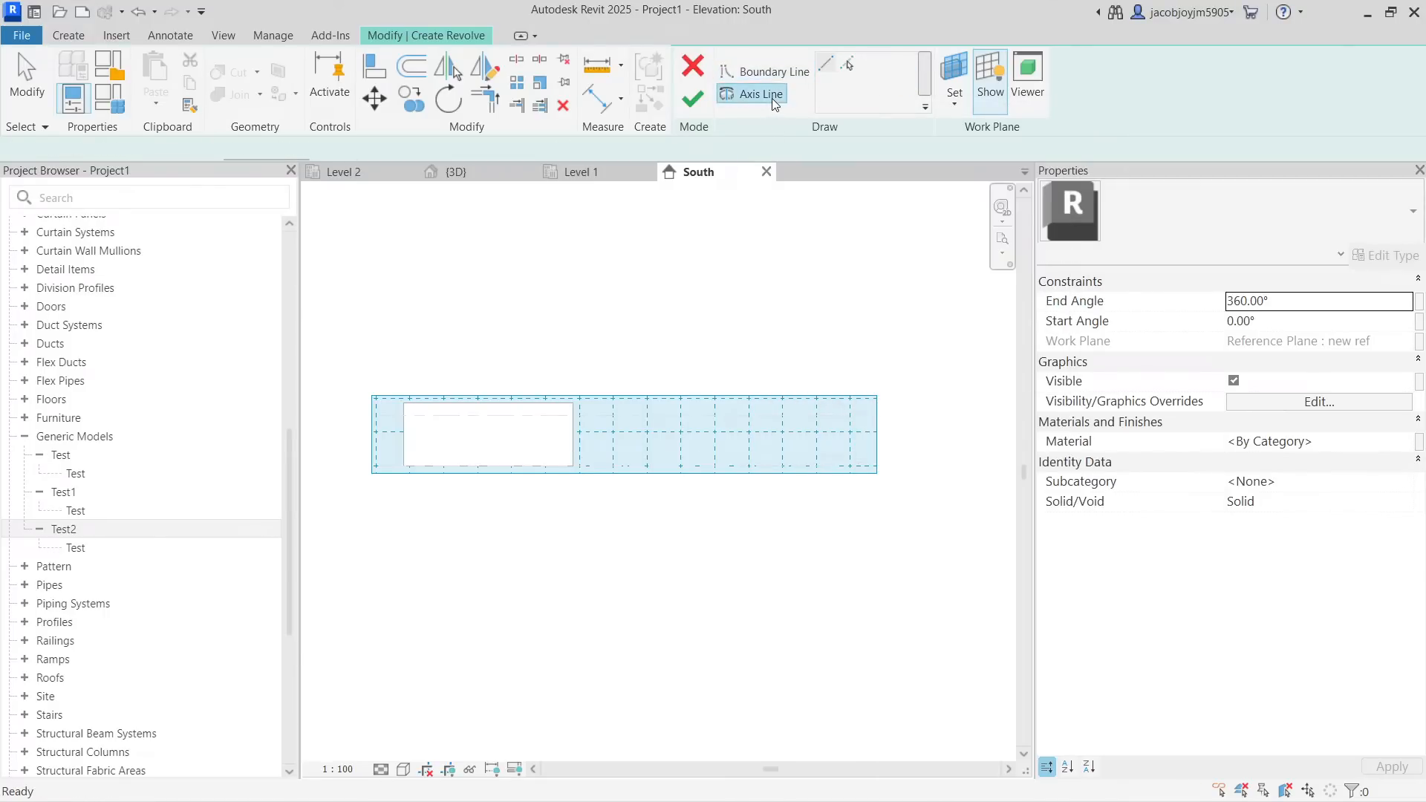
scroll(635, 442, up, 1)
scroll(635, 442, up, 1)
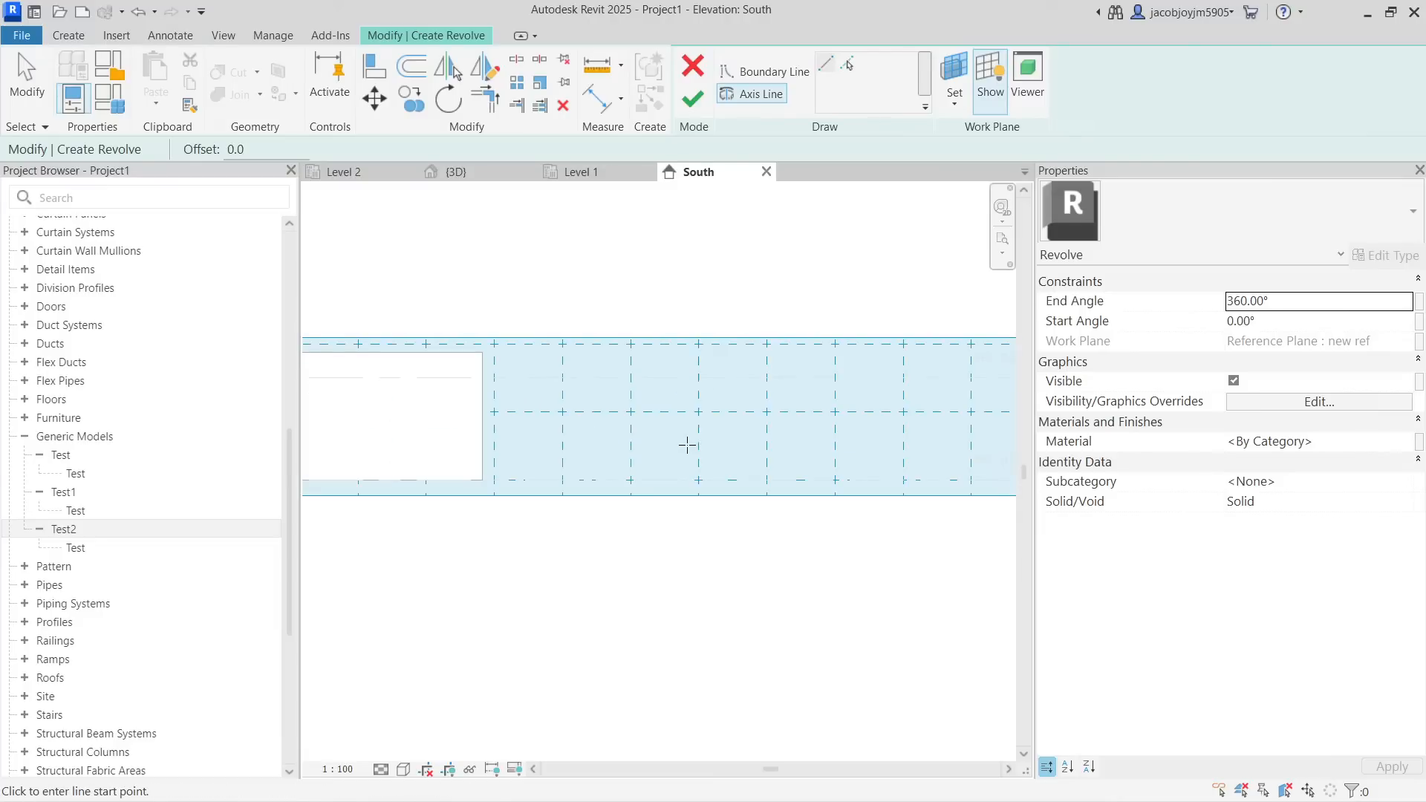
click(698, 446)
click(699, 348)
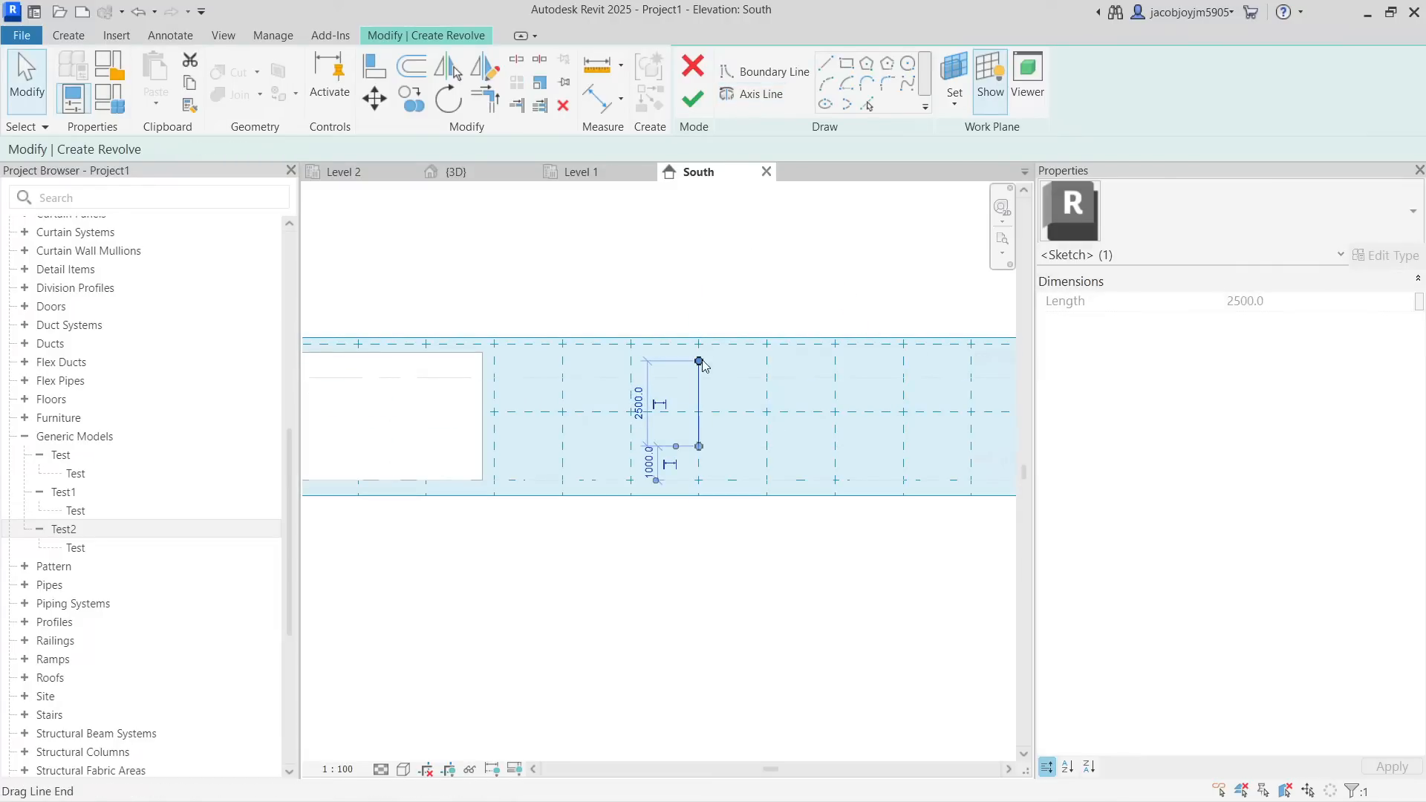
scroll(716, 387, up, 4)
middle_drag(697, 401, 528, 376)
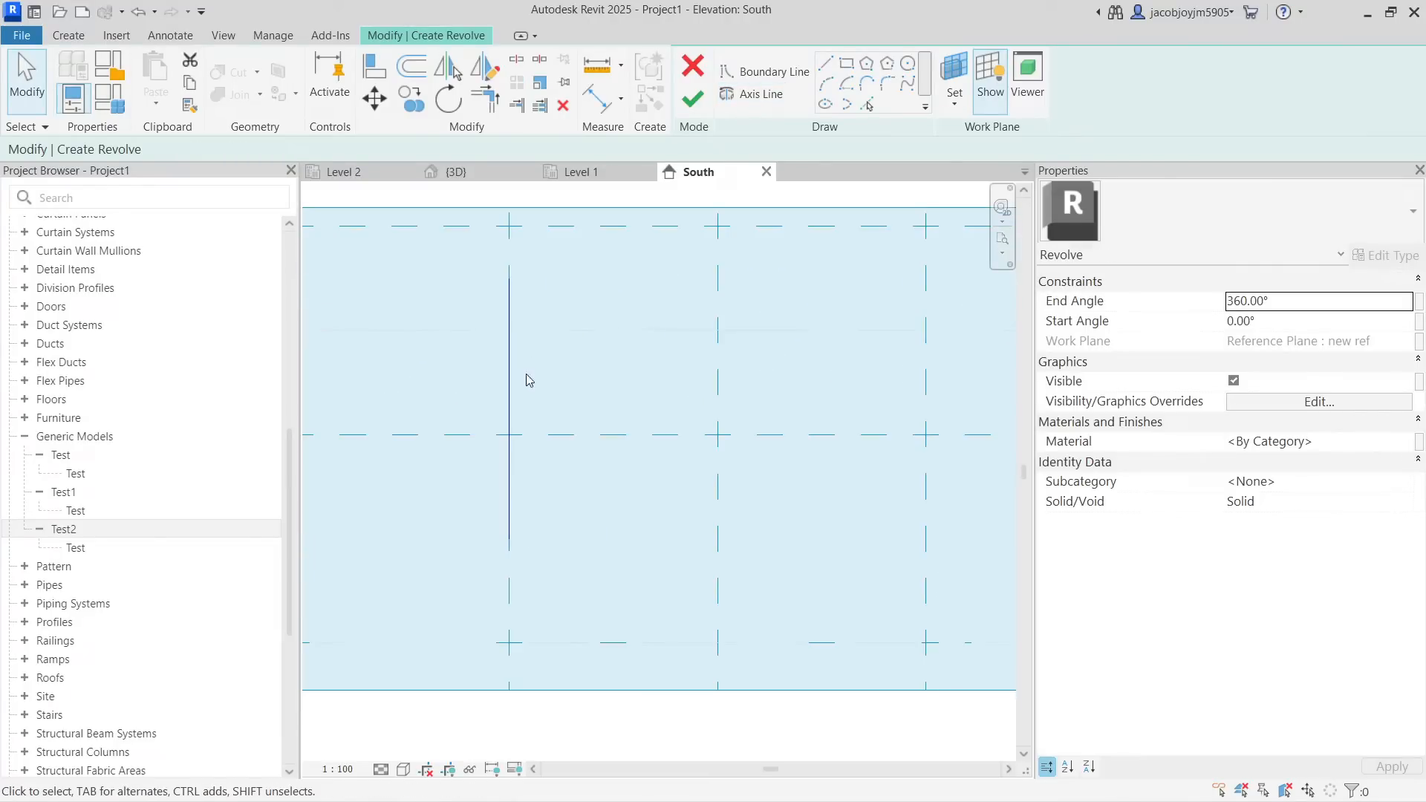
Draw a rectangular revolve boundary to the right of the axis line, with its near edge about 566 mm from the axis
click(795, 74)
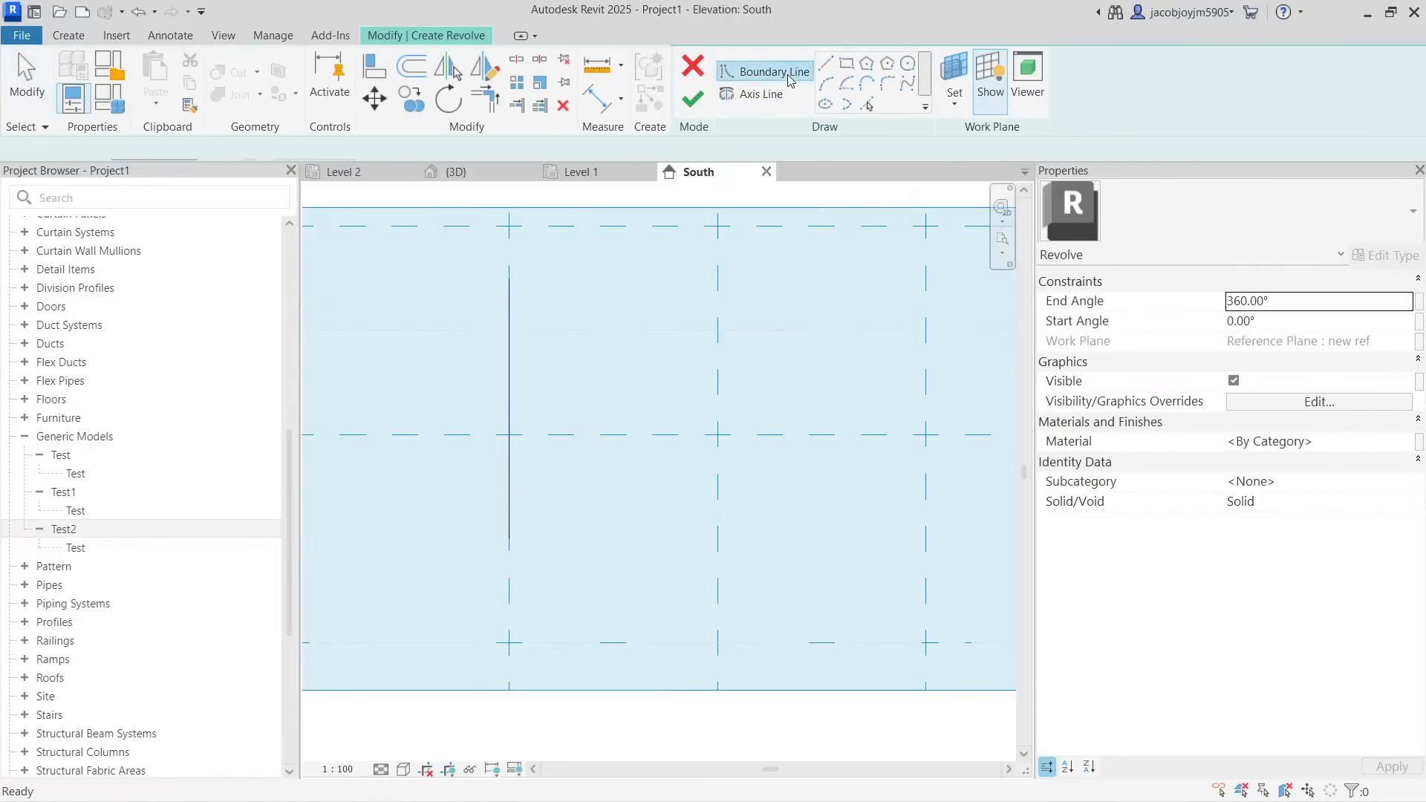
click(846, 64)
click(568, 394)
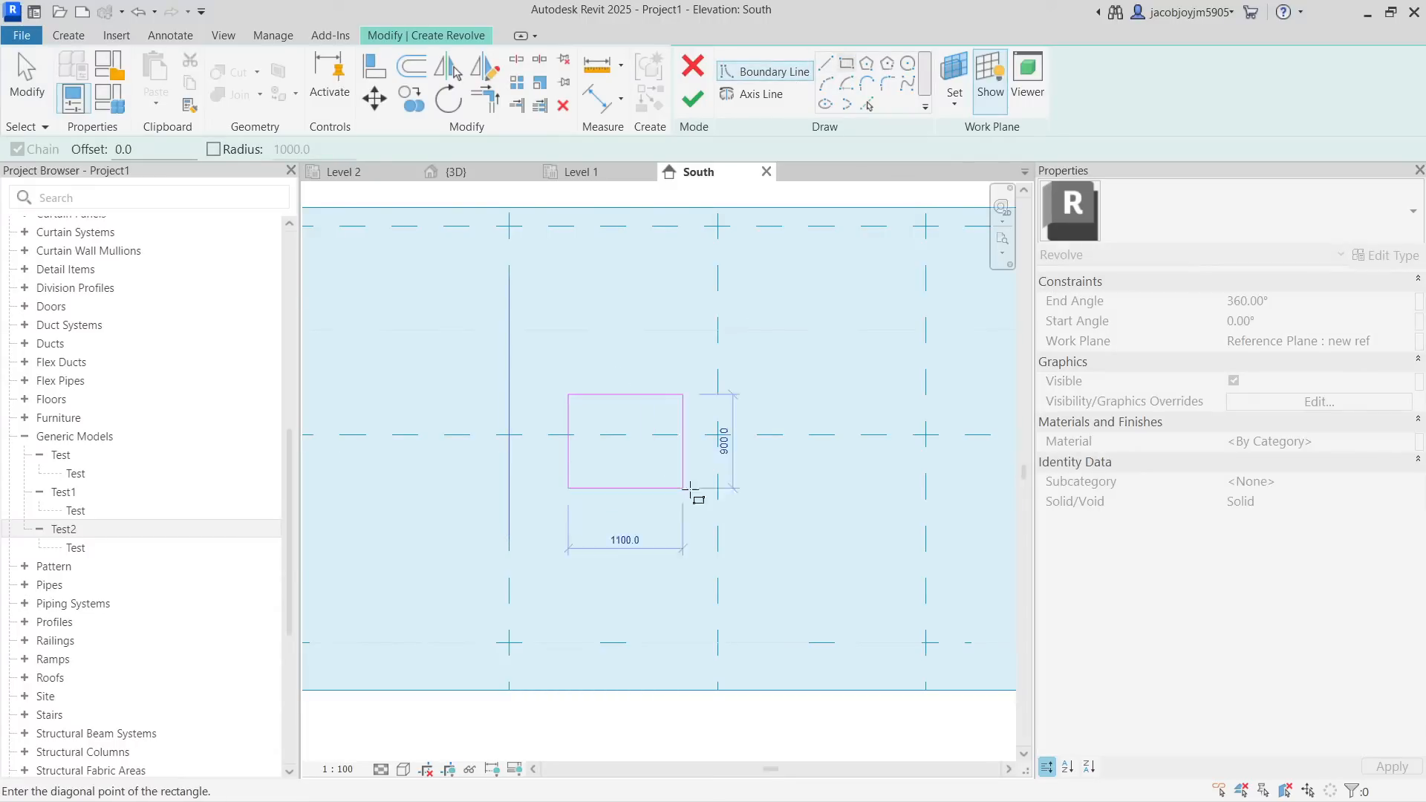
click(788, 499)
key(Escape)
key(Escape)
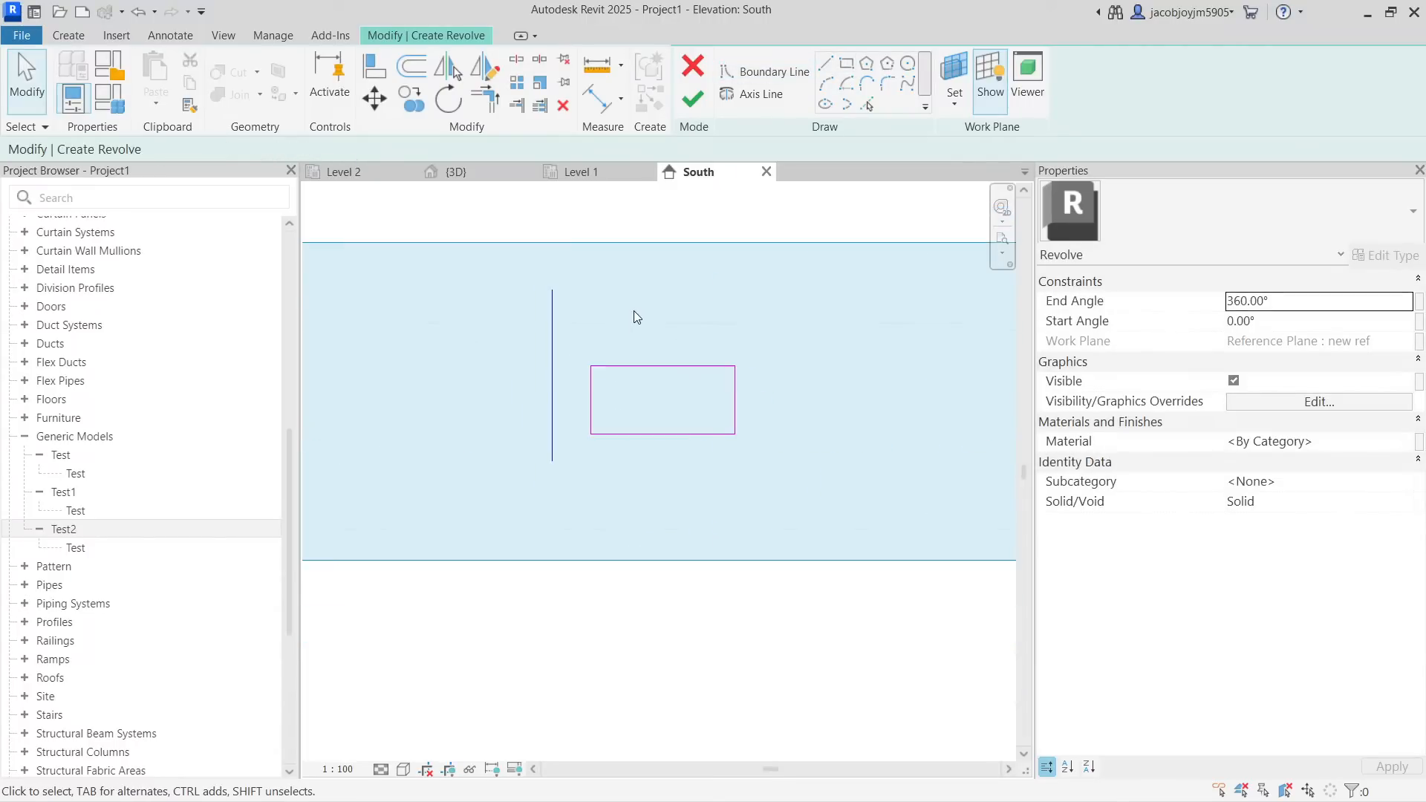
Check the axis and rectangle in the 3D view and finish the sketch as a full 360° revolve
click(456, 171)
shift+middle_drag(663, 500, 661, 446)
scroll(661, 443, up, 5)
scroll(662, 444, up, 5)
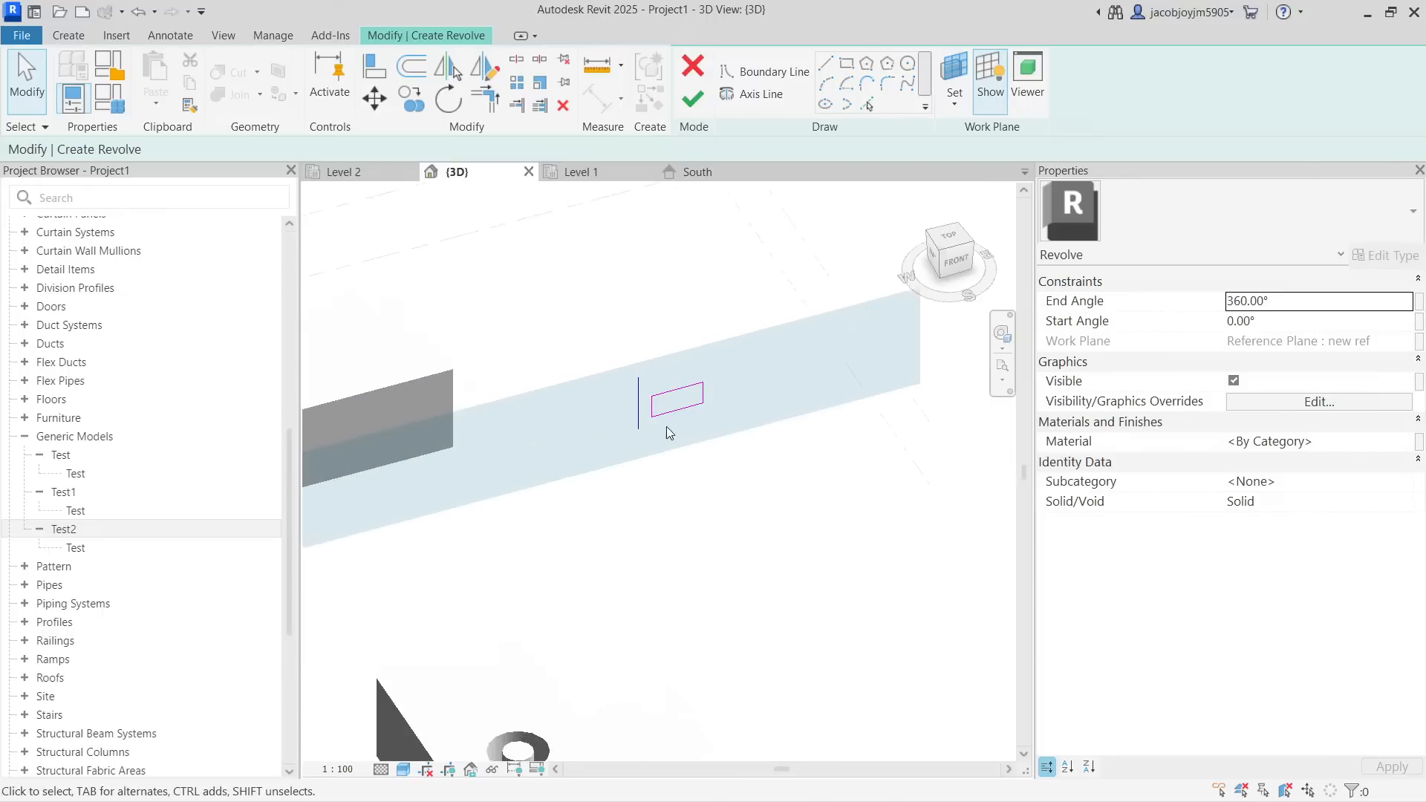
click(653, 378)
scroll(653, 381, up, 2)
key(Tab)
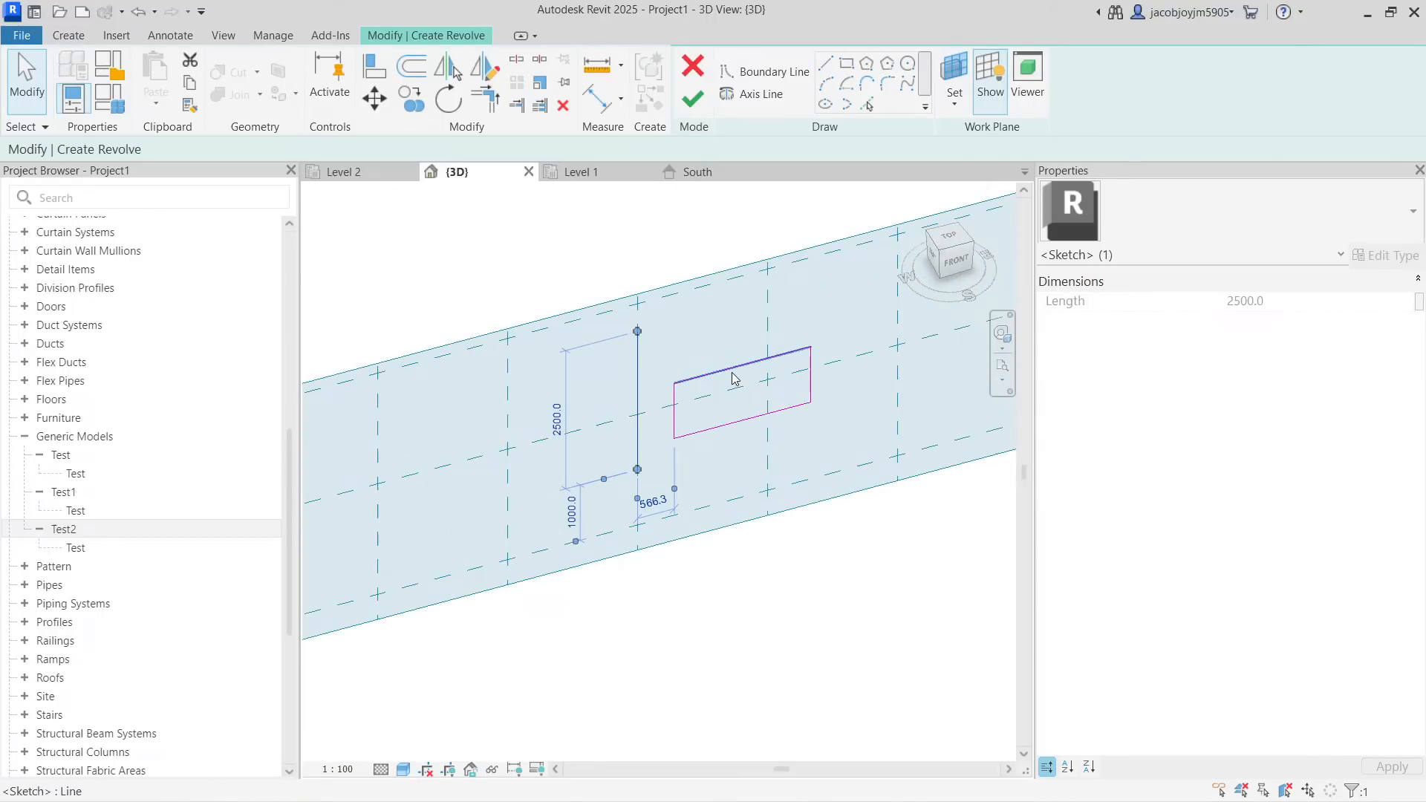
click(733, 378)
click(718, 363)
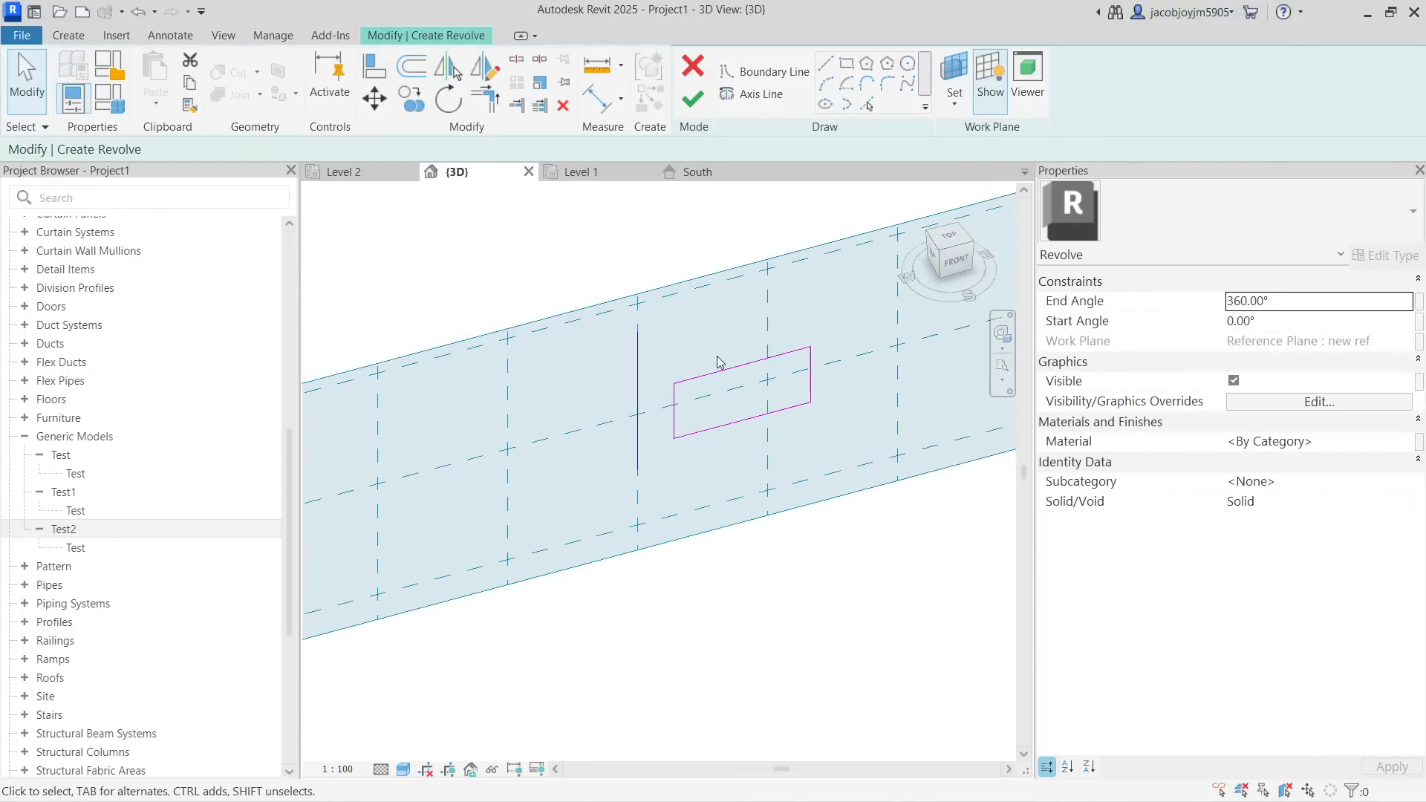
click(695, 108)
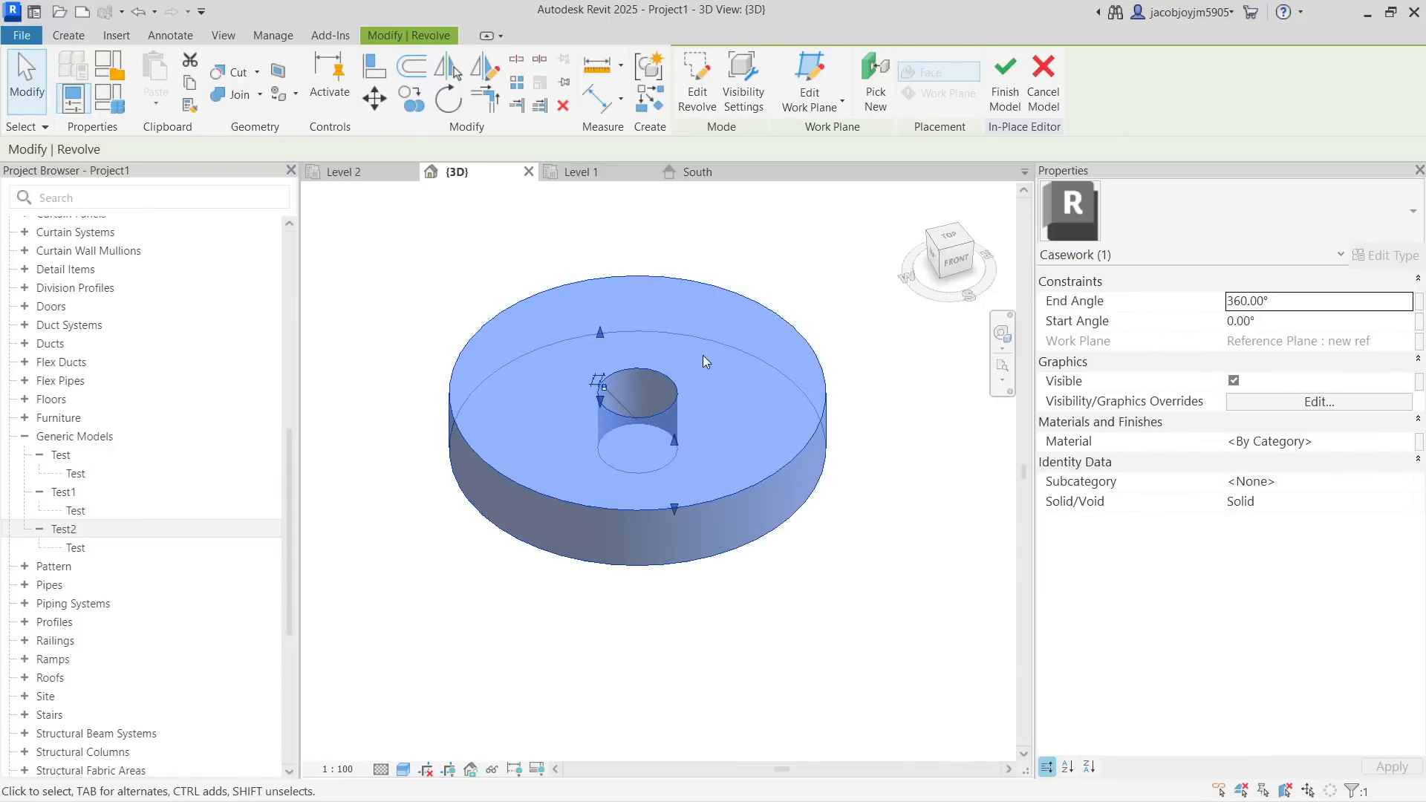
key(Escape)
middle_drag(735, 371, 745, 314)
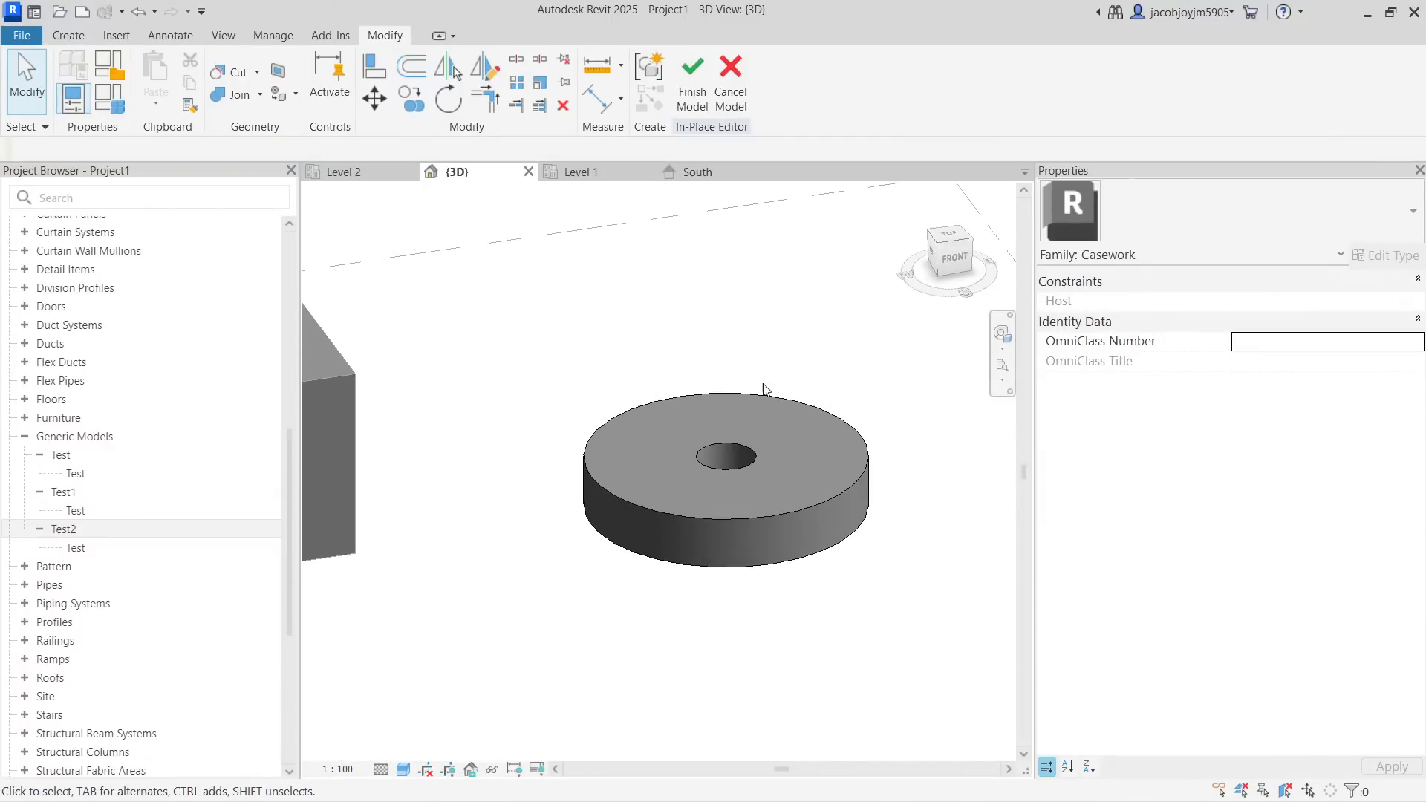
Set the revolved ring's End Angle to 270°
click(774, 403)
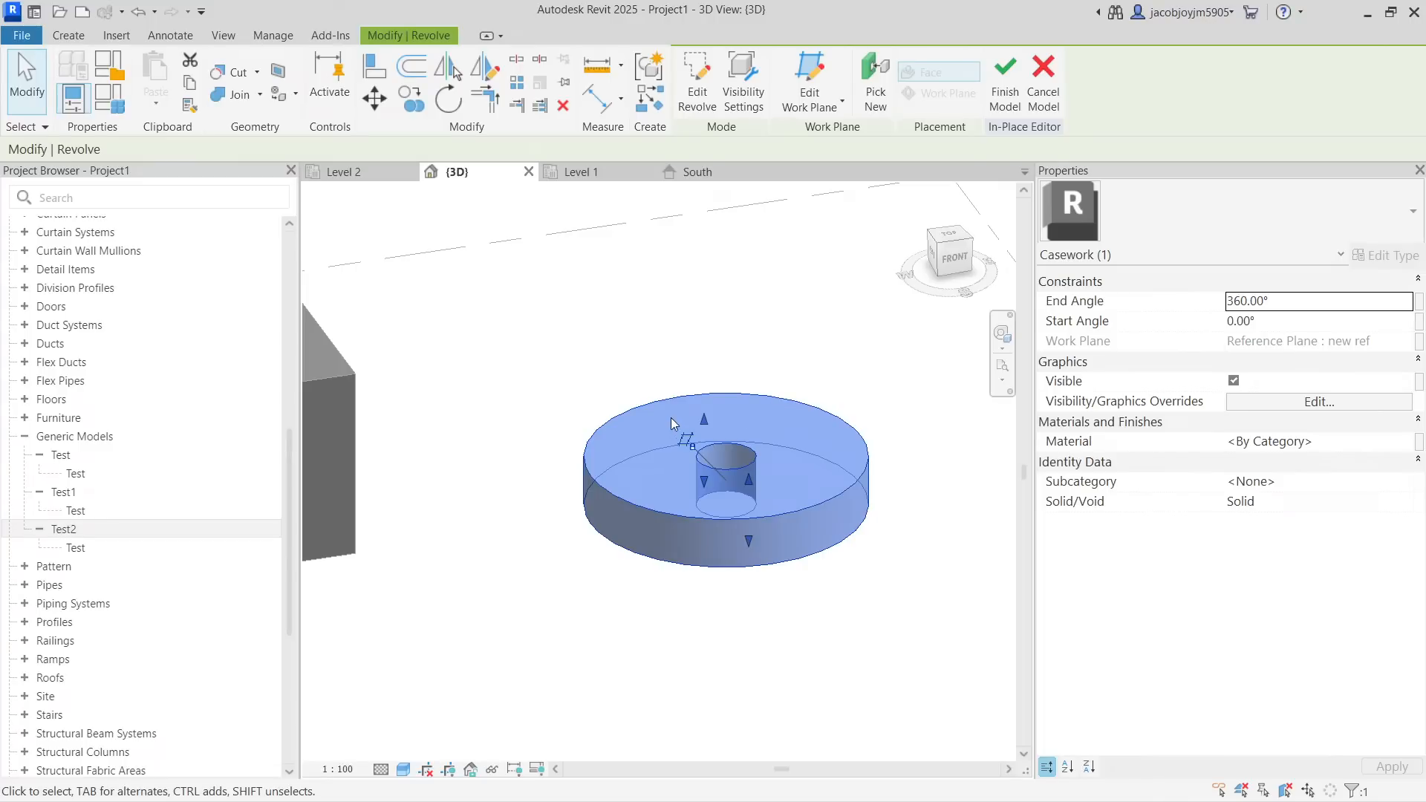
click(1299, 306)
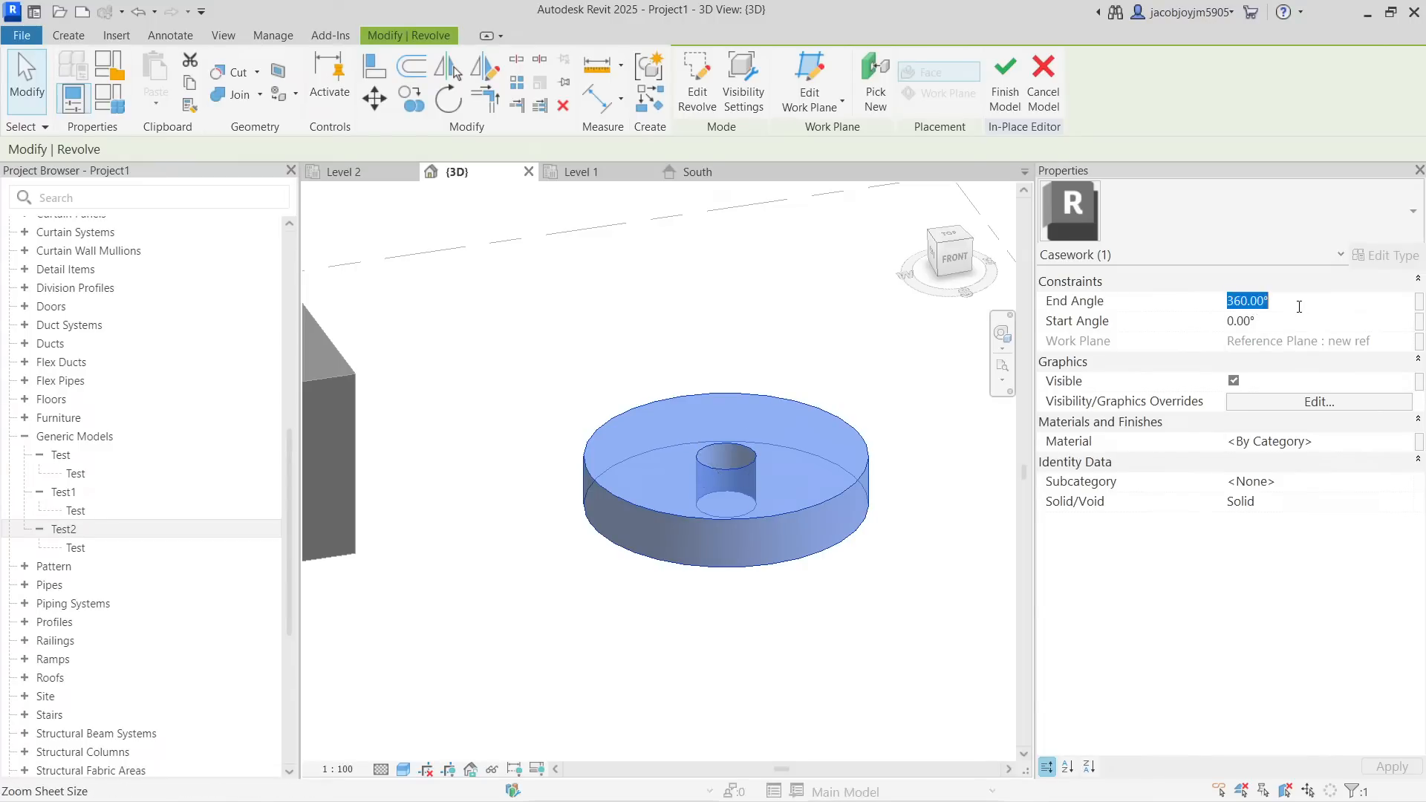
text(270)
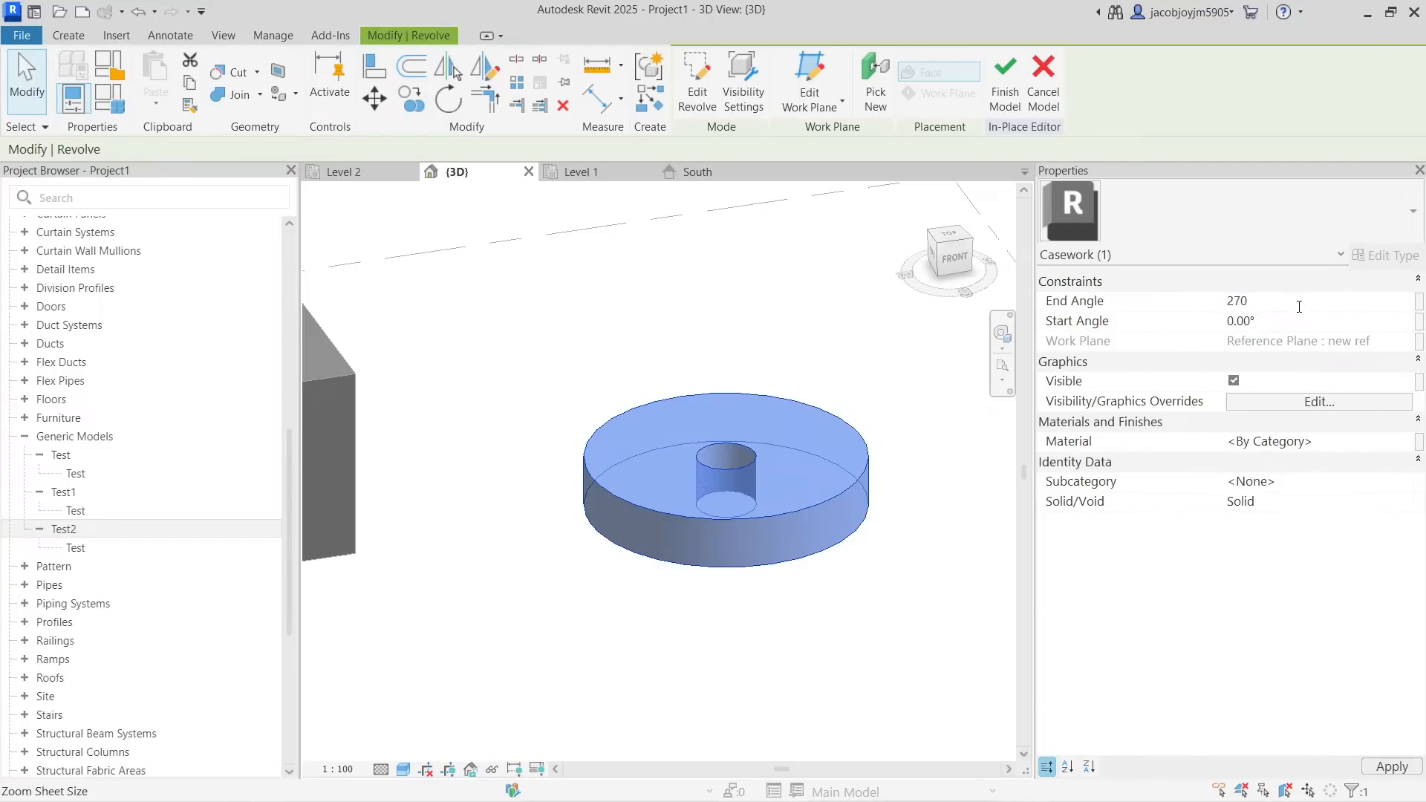
shift+middle_drag(837, 381, 817, 486)
Set the revolved form's End Angle to 180°
click(1296, 290)
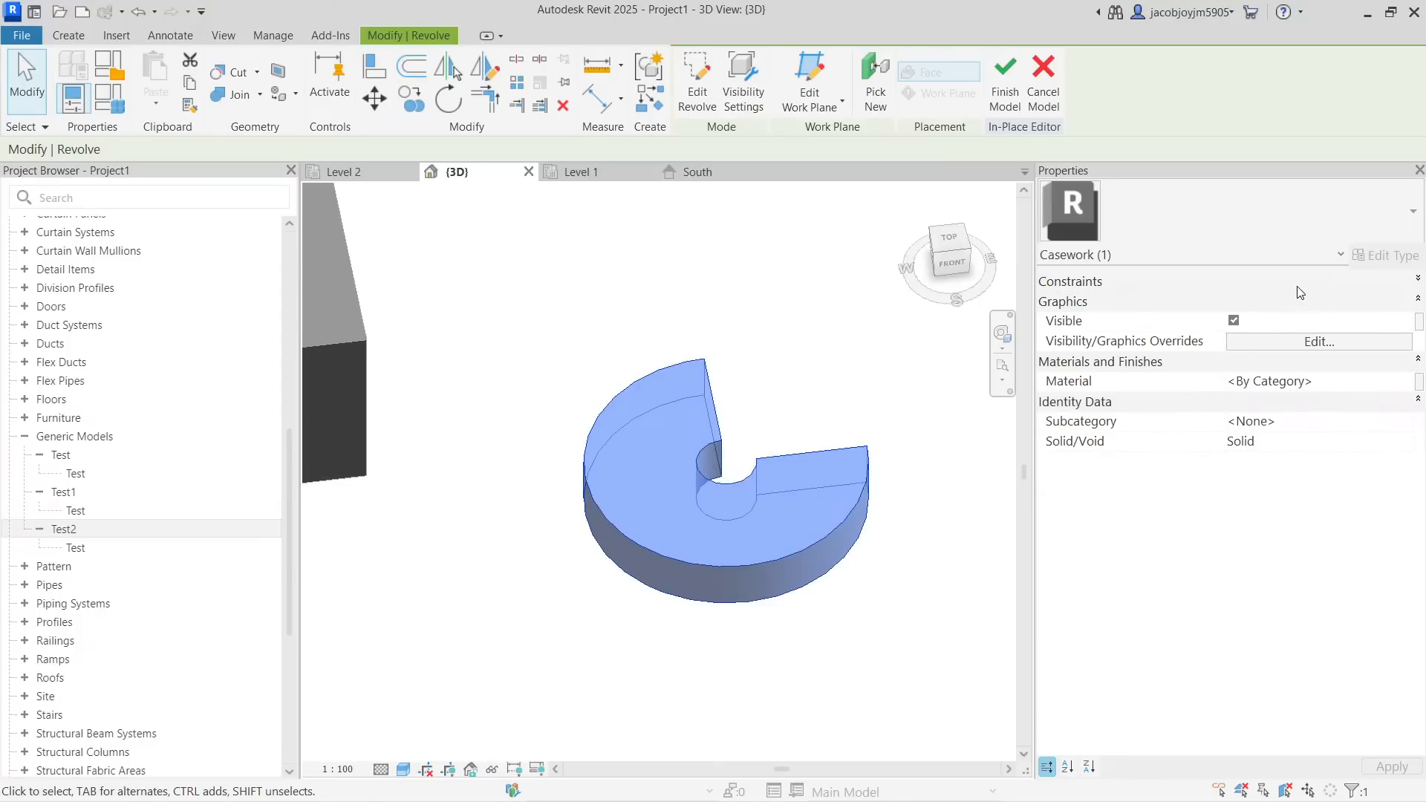
click(1299, 284)
text(180)
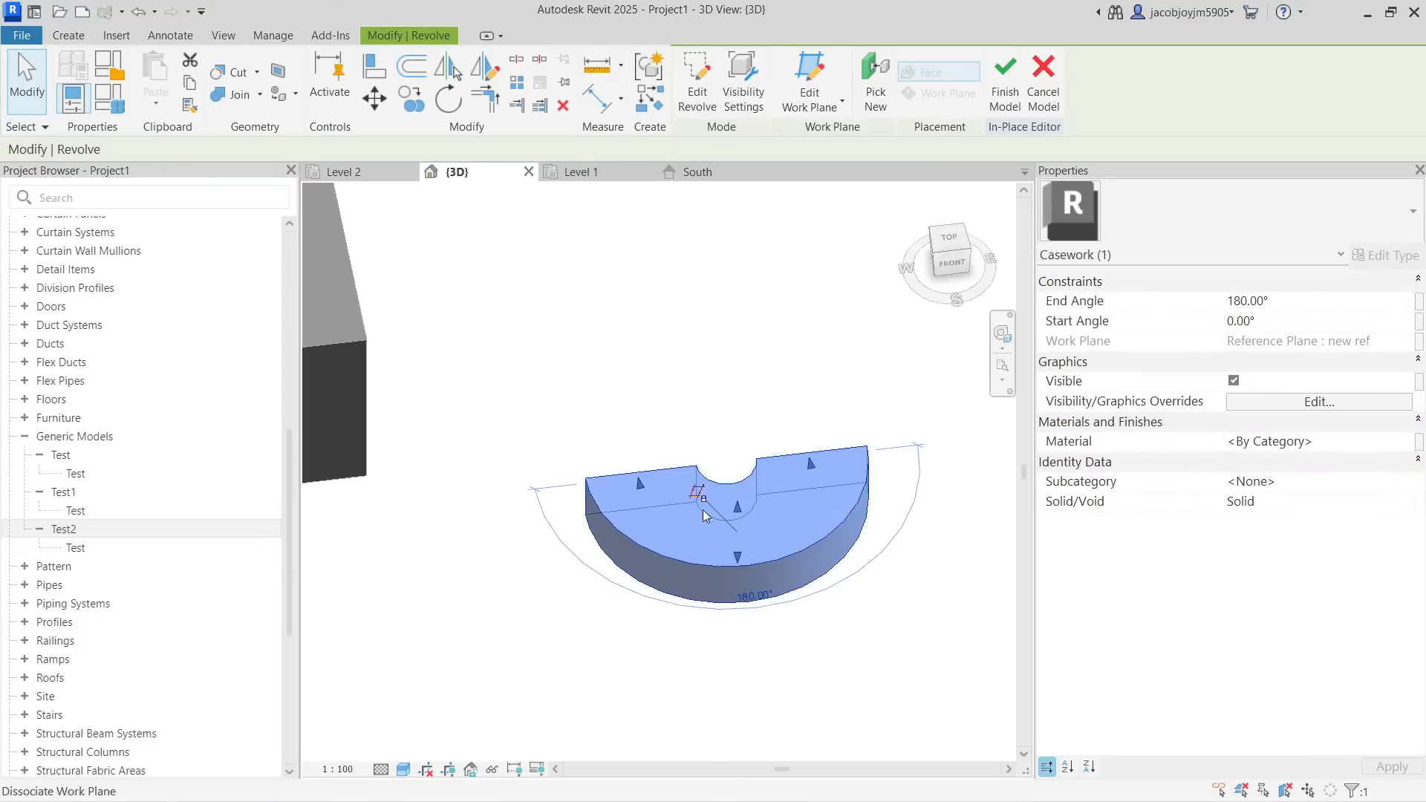
Set the revolved form's End Angle to 90° and deselect it
click(1325, 298)
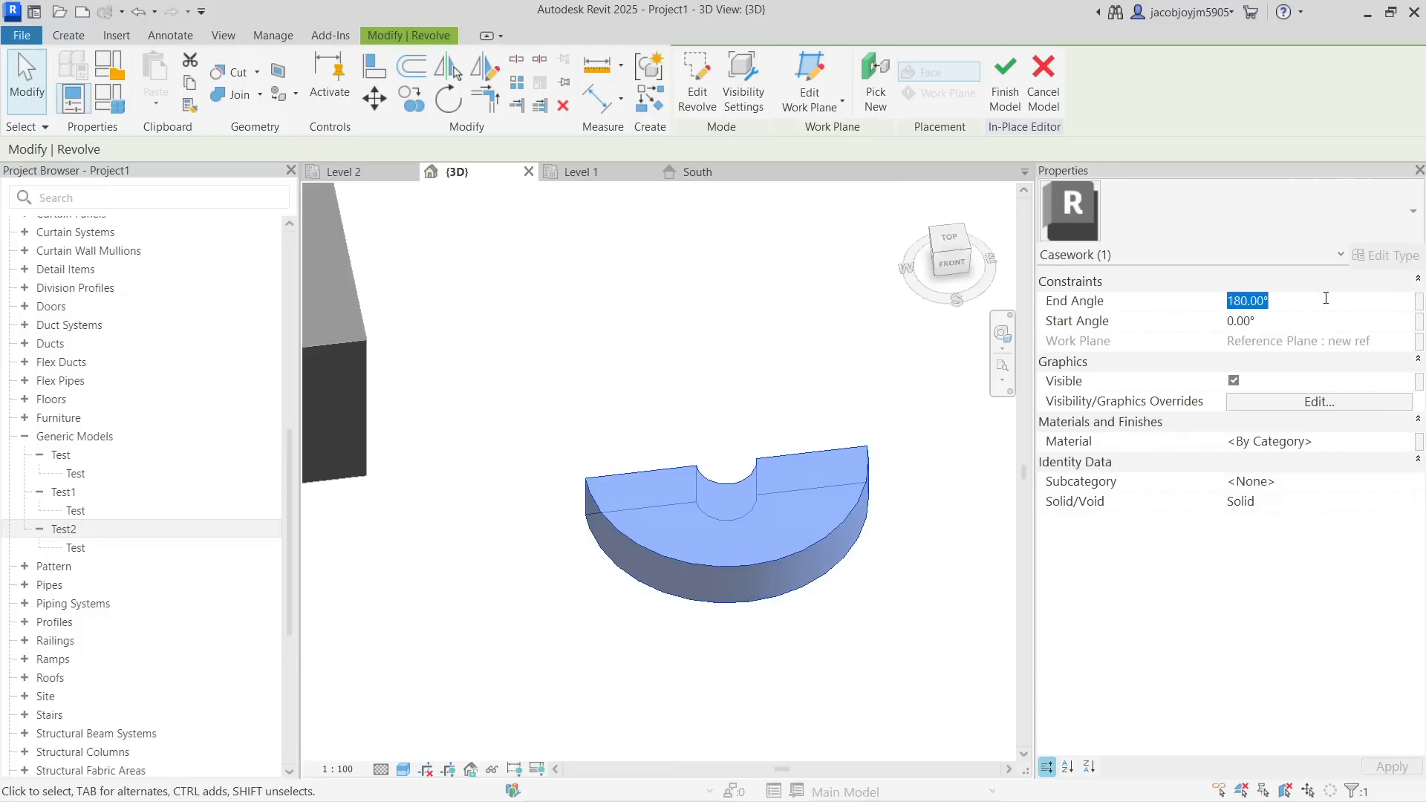
text(90)
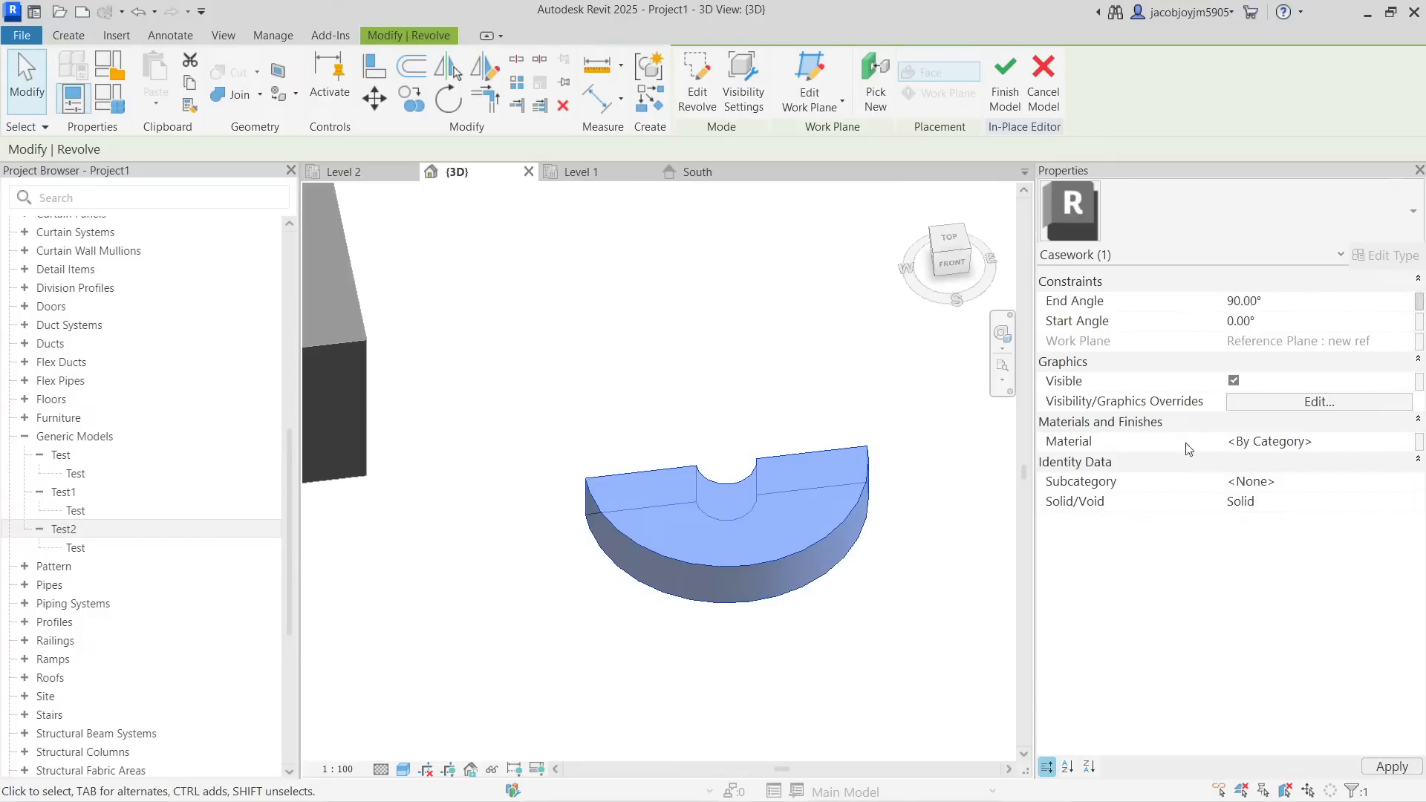
click(773, 646)
shift+middle_drag(773, 646, 800, 586)
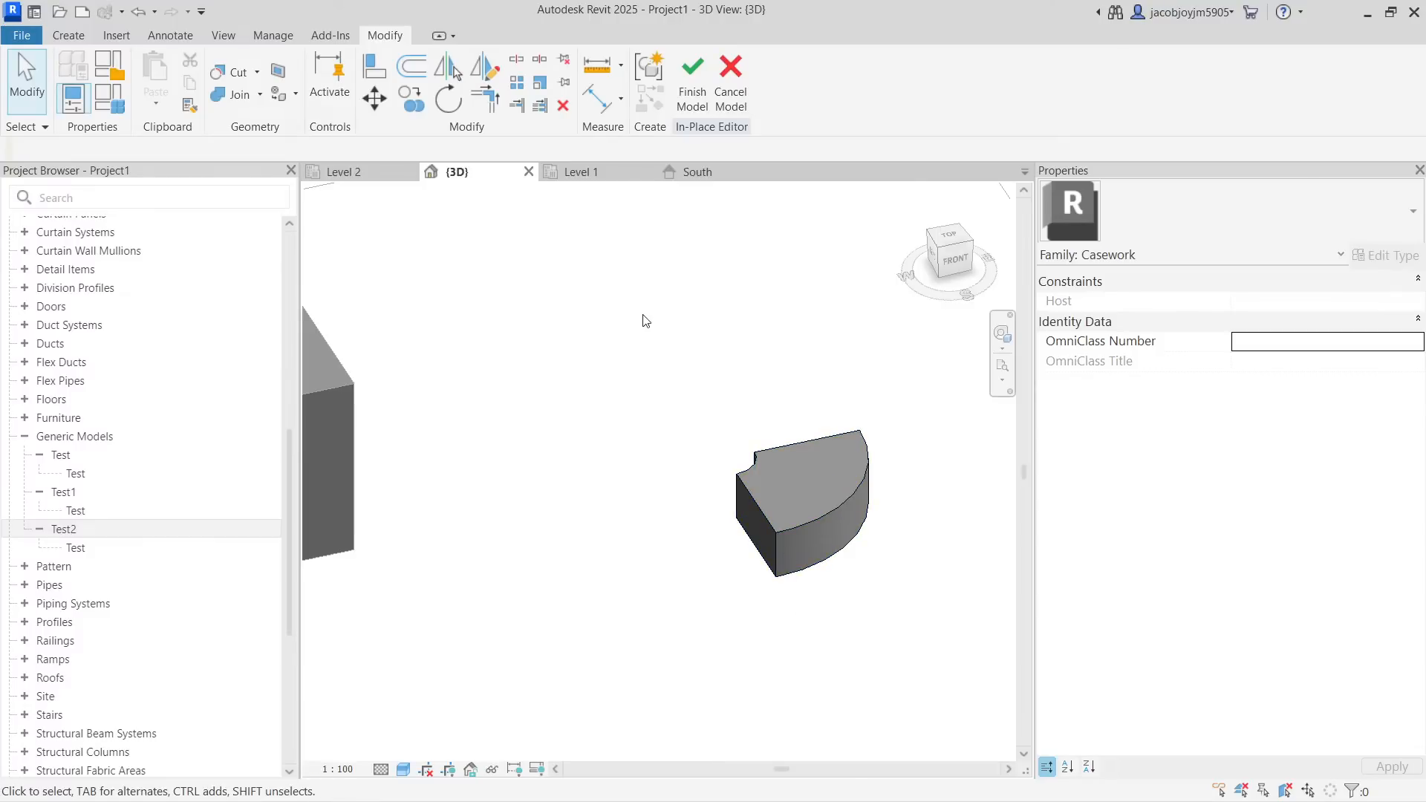
Start another revolve in the Level 1 plan and set its work plane by name to Reference Plane : new ref
click(950, 237)
middle_drag(683, 454, 595, 432)
click(594, 173)
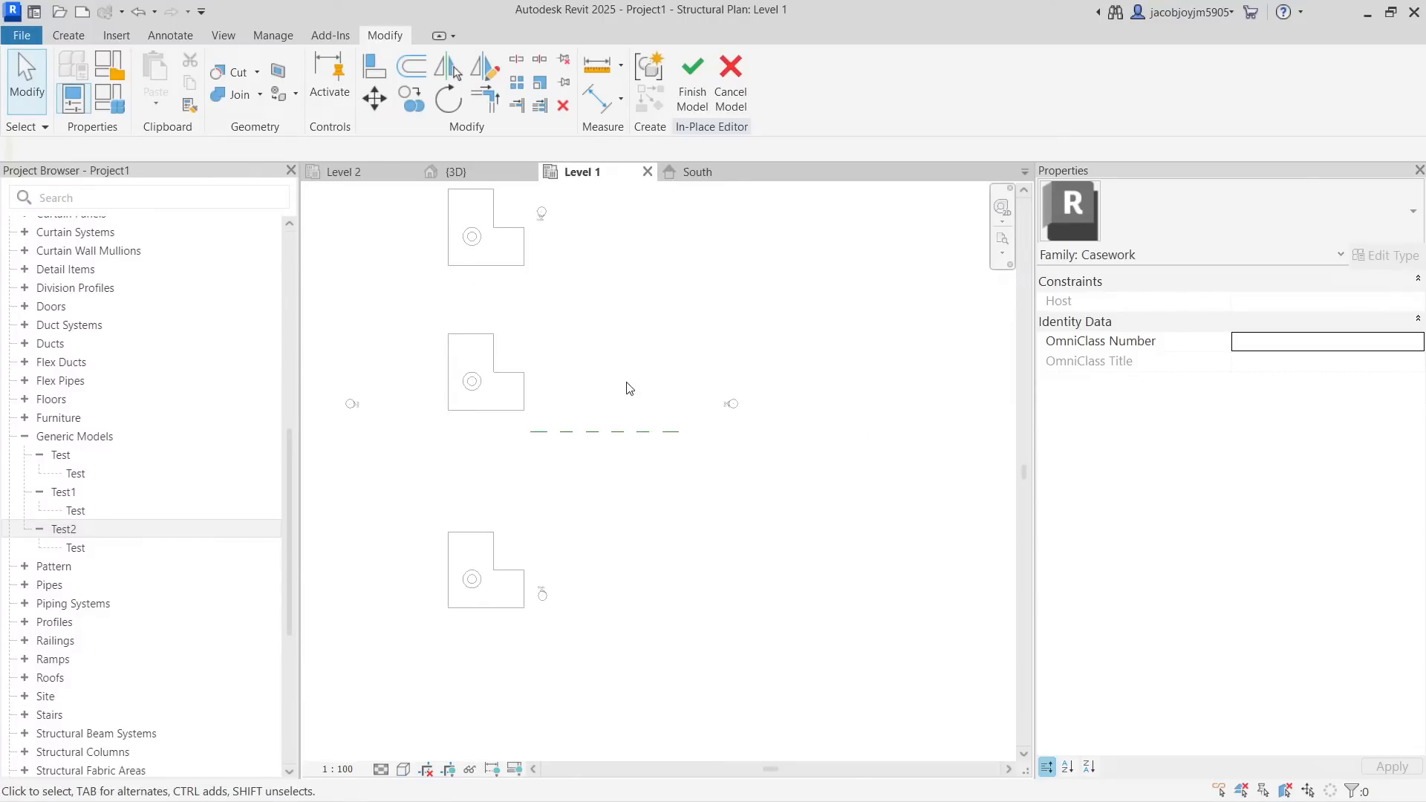
click(588, 432)
key(Escape)
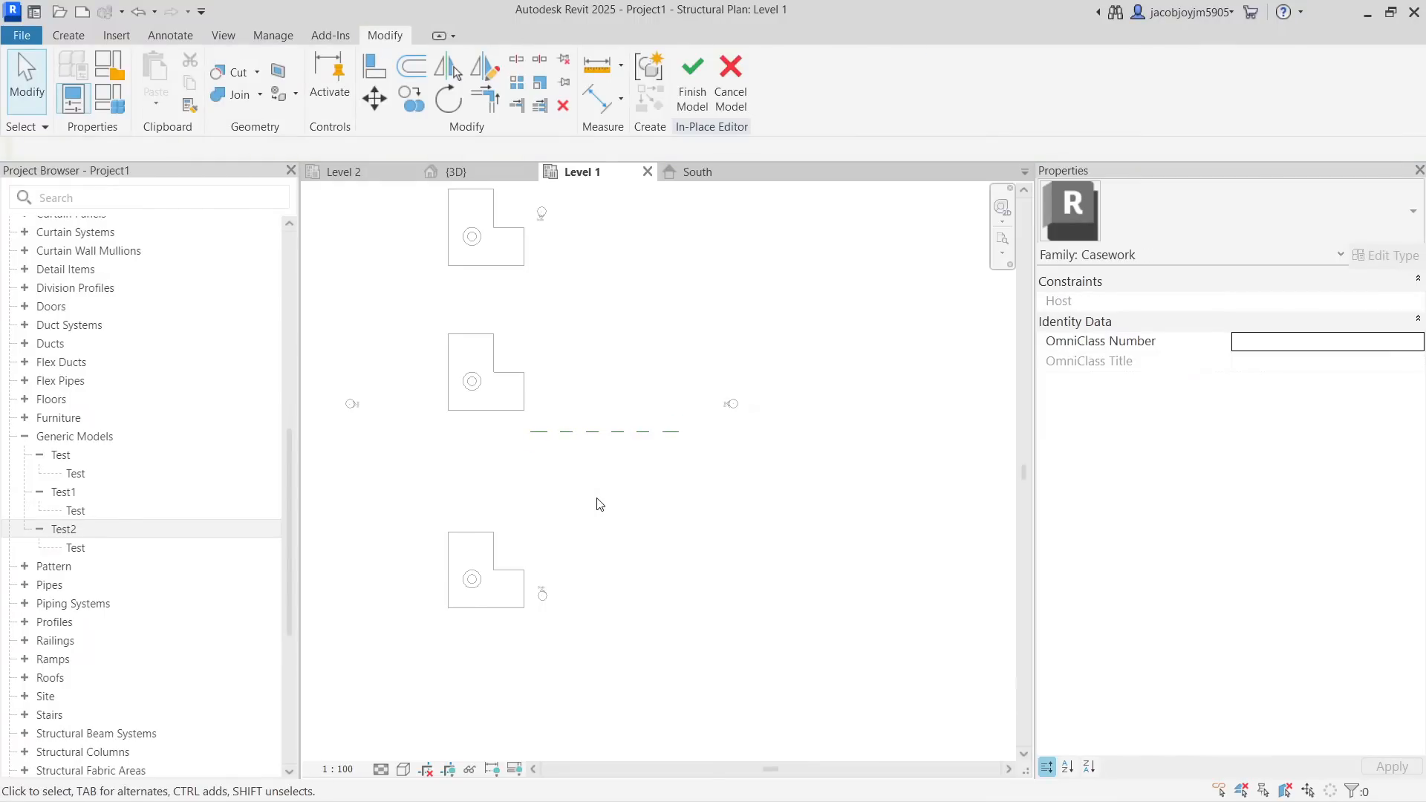
click(69, 35)
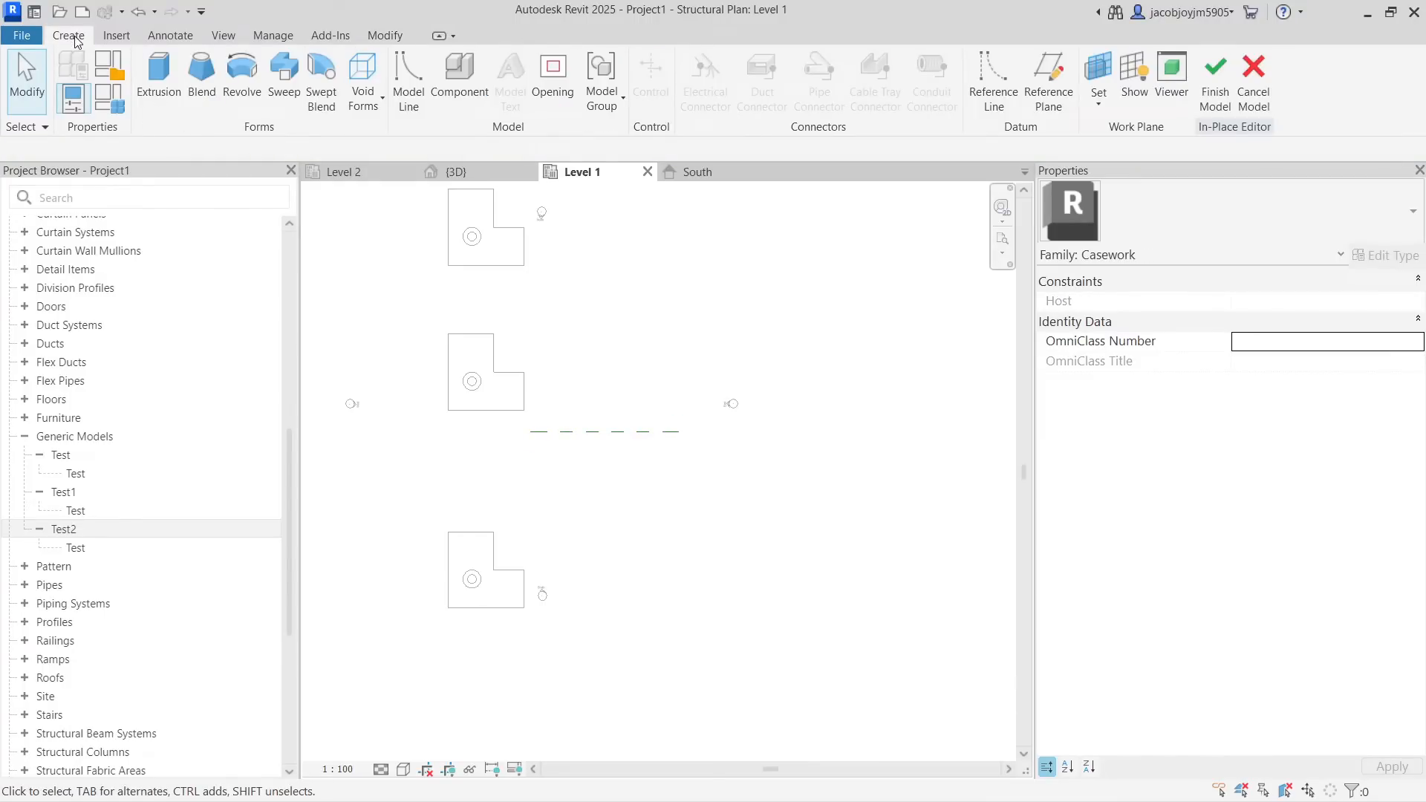
click(242, 78)
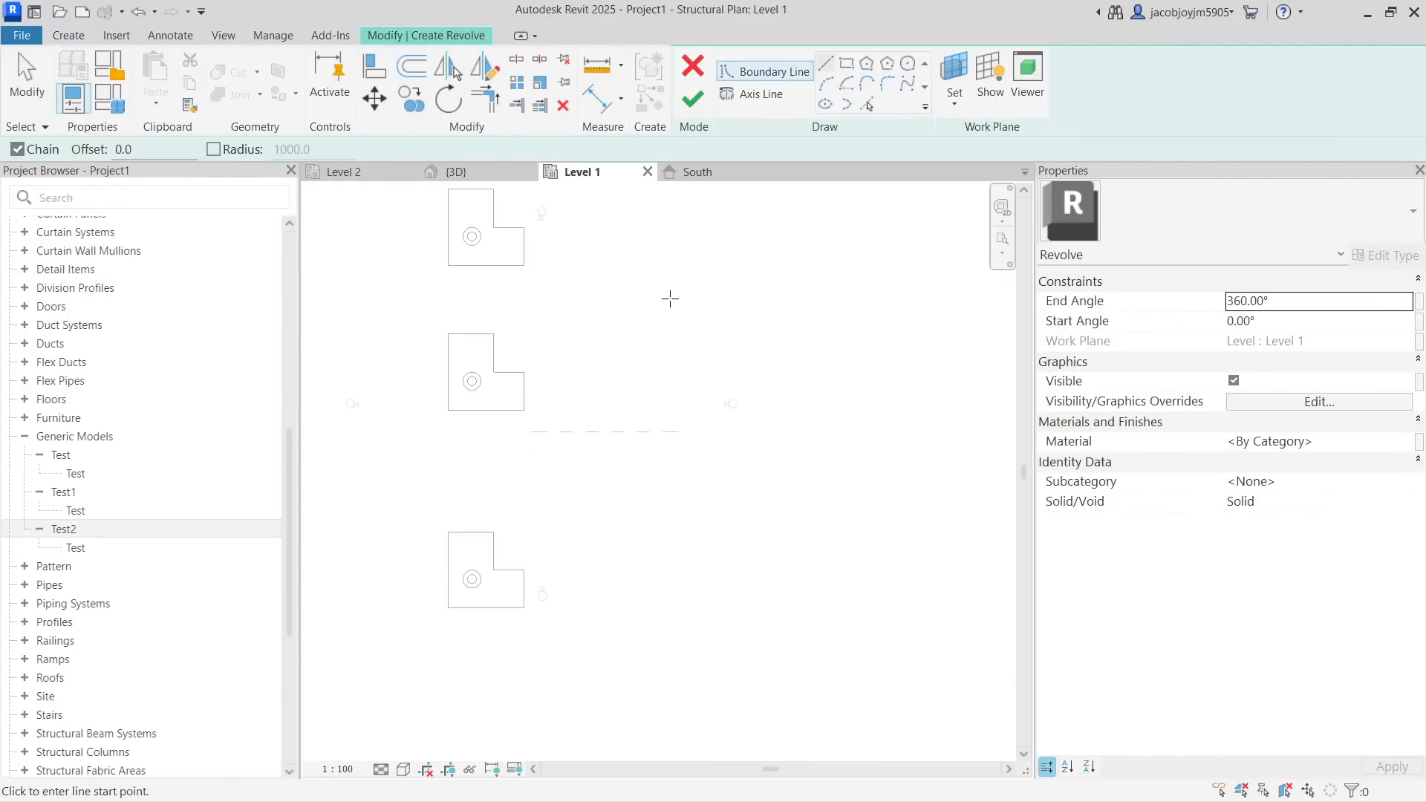
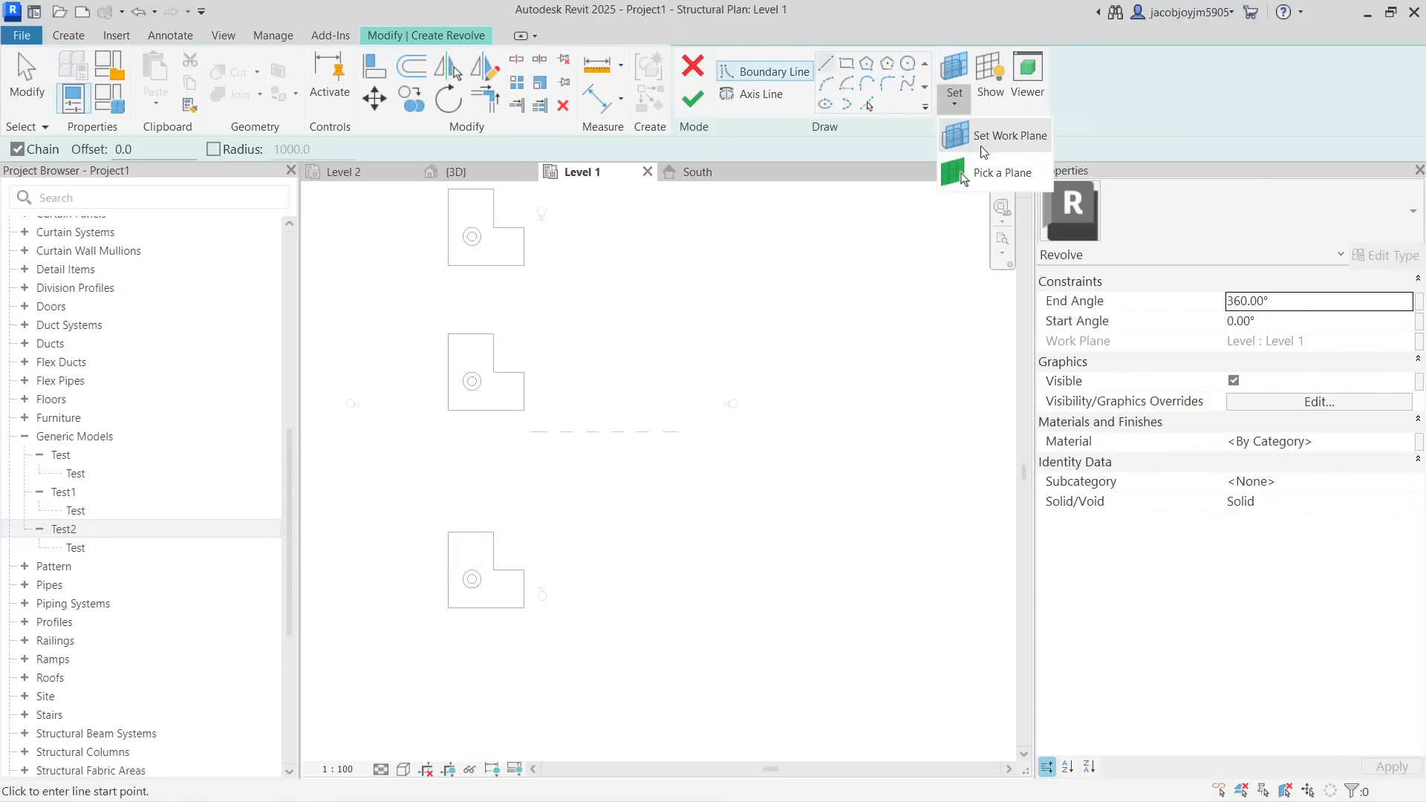
click(954, 74)
click(715, 407)
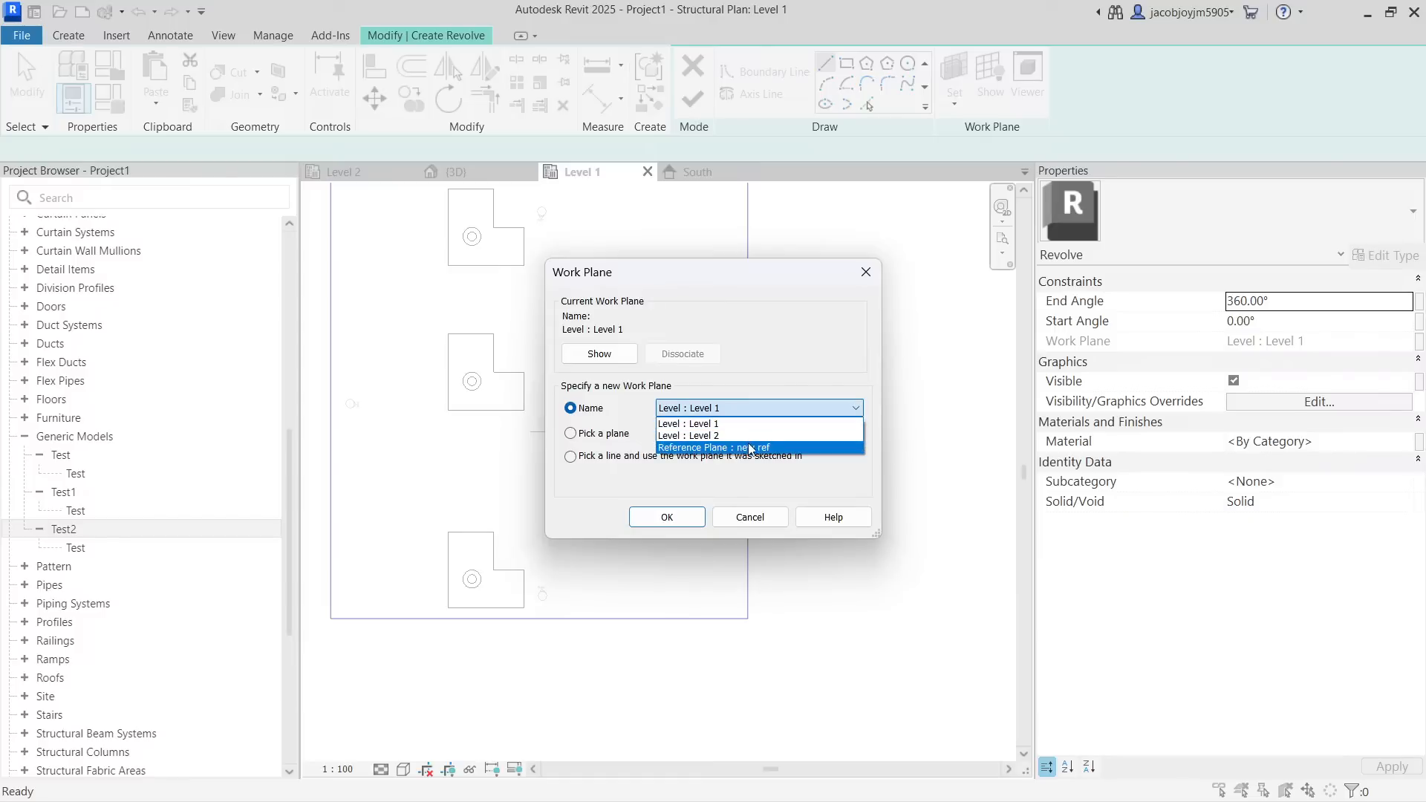
click(773, 448)
click(669, 516)
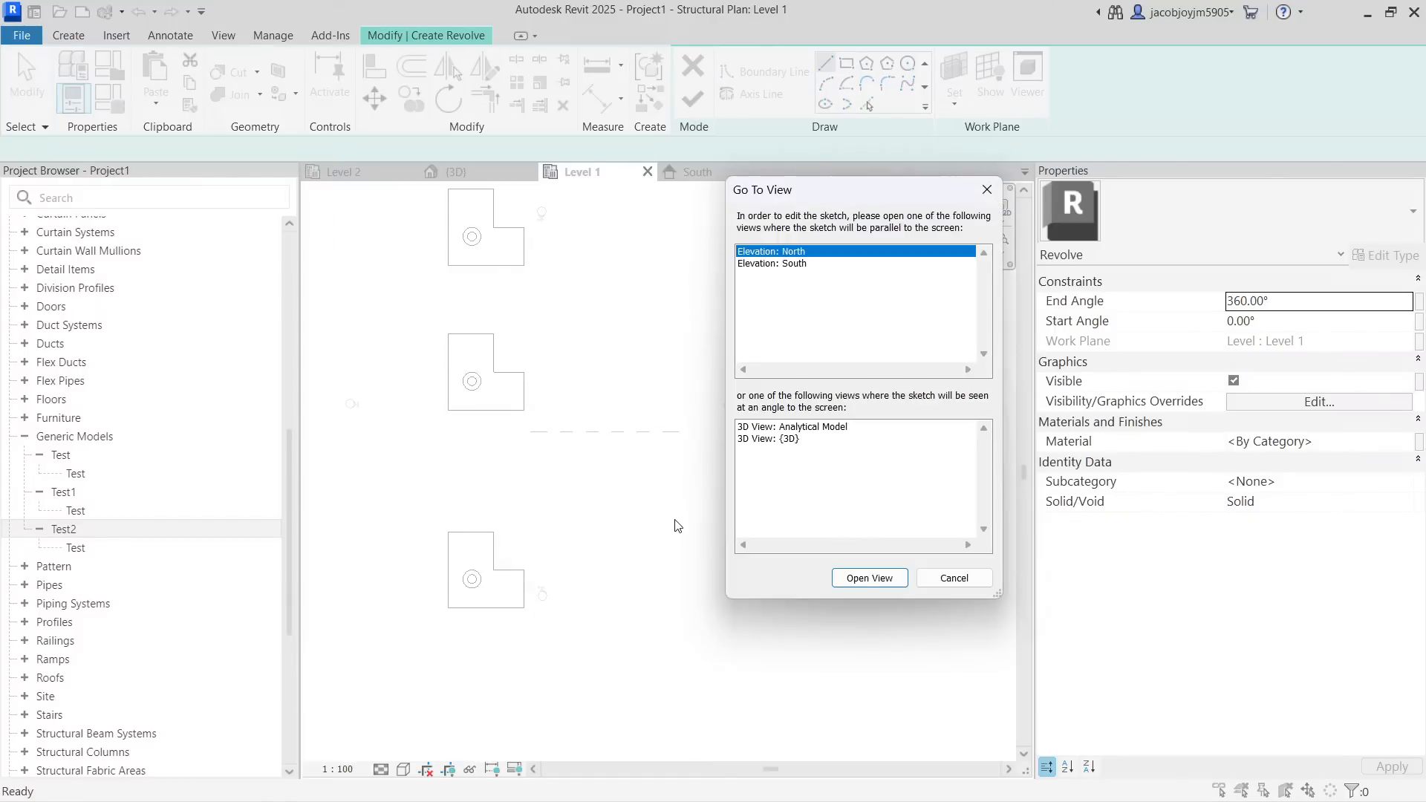
Open the South elevation for the sketch and draw a vertical axis line about 2387 mm long, right of the box and up to Level 2
click(795, 266)
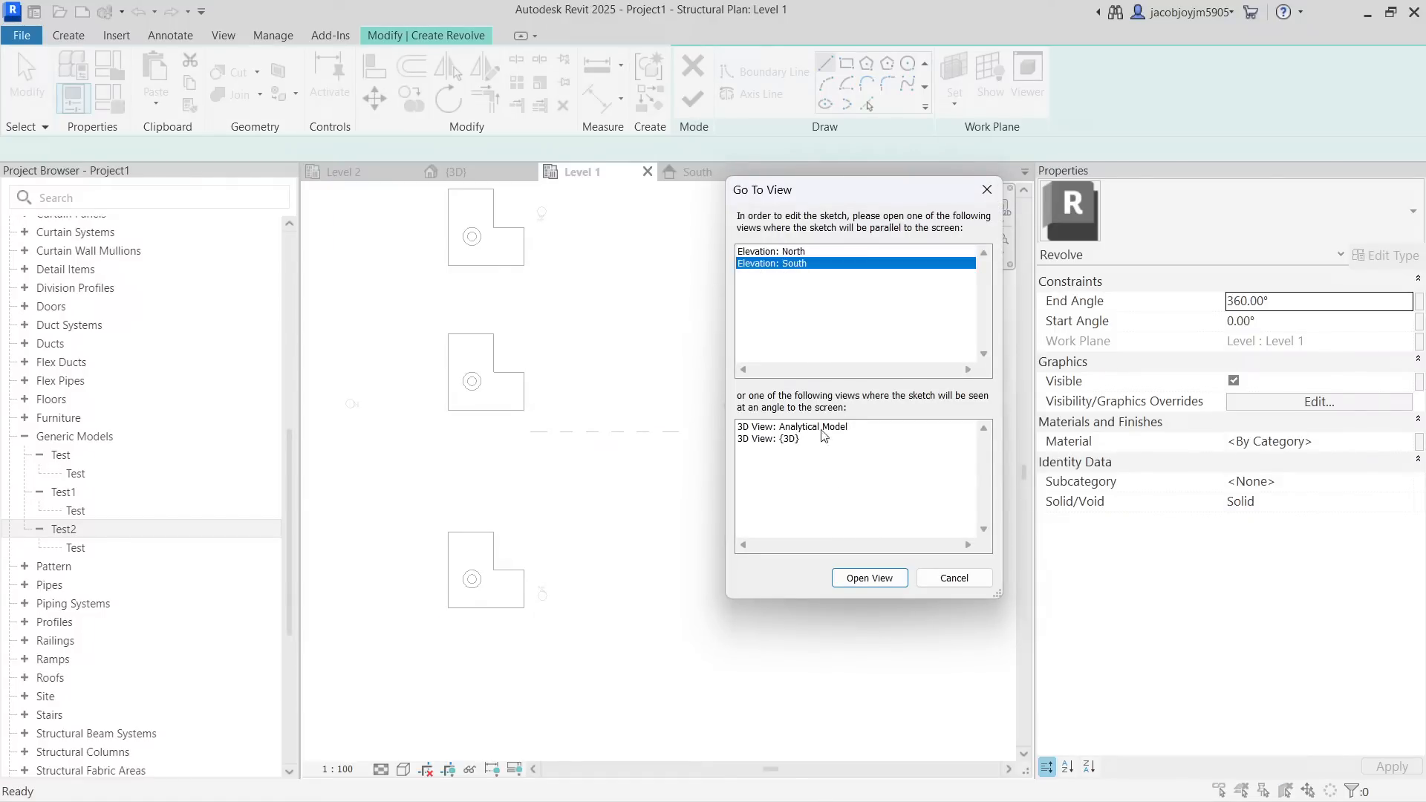
click(861, 577)
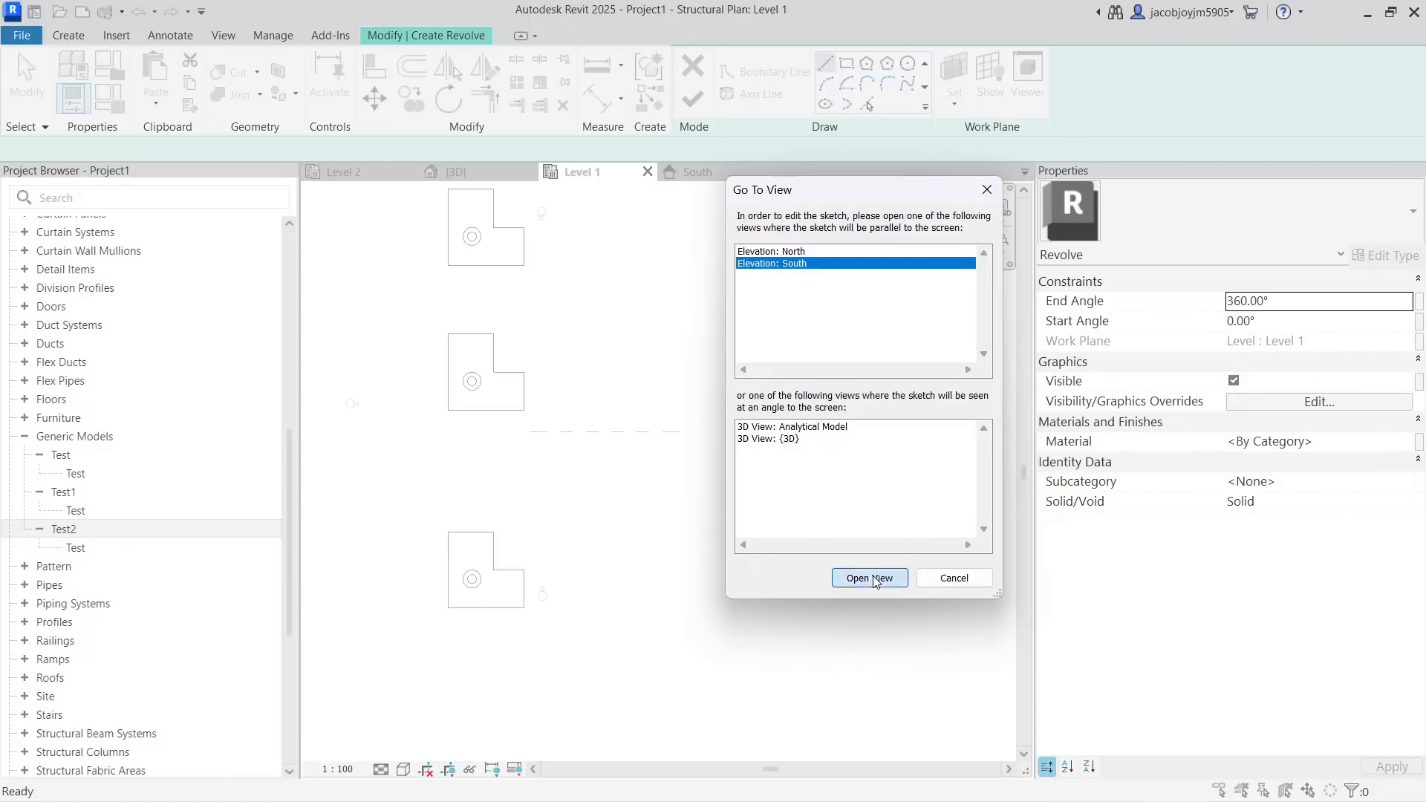
scroll(609, 465, down, 5)
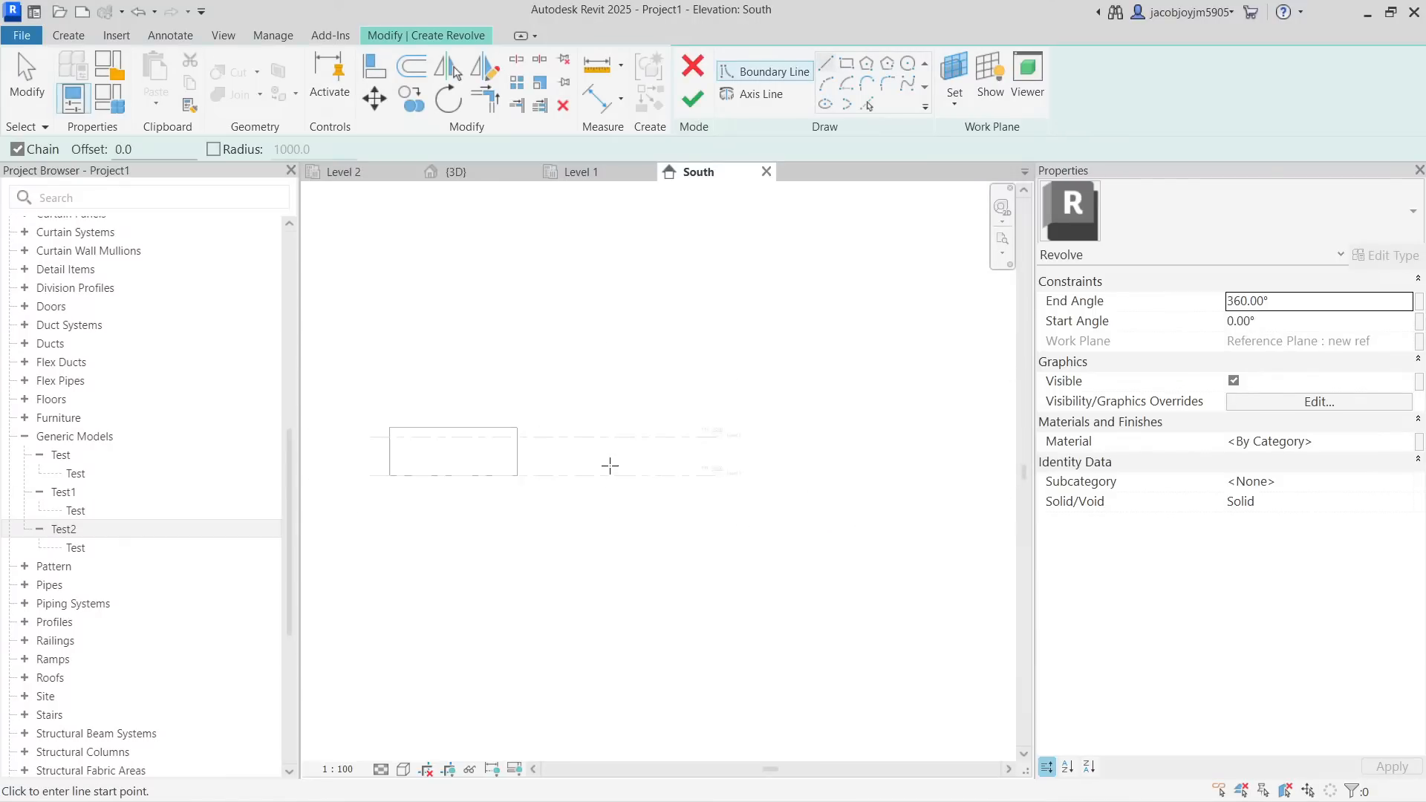
scroll(539, 469, up, 3)
click(761, 93)
click(684, 456)
click(684, 416)
scroll(686, 429, up, 4)
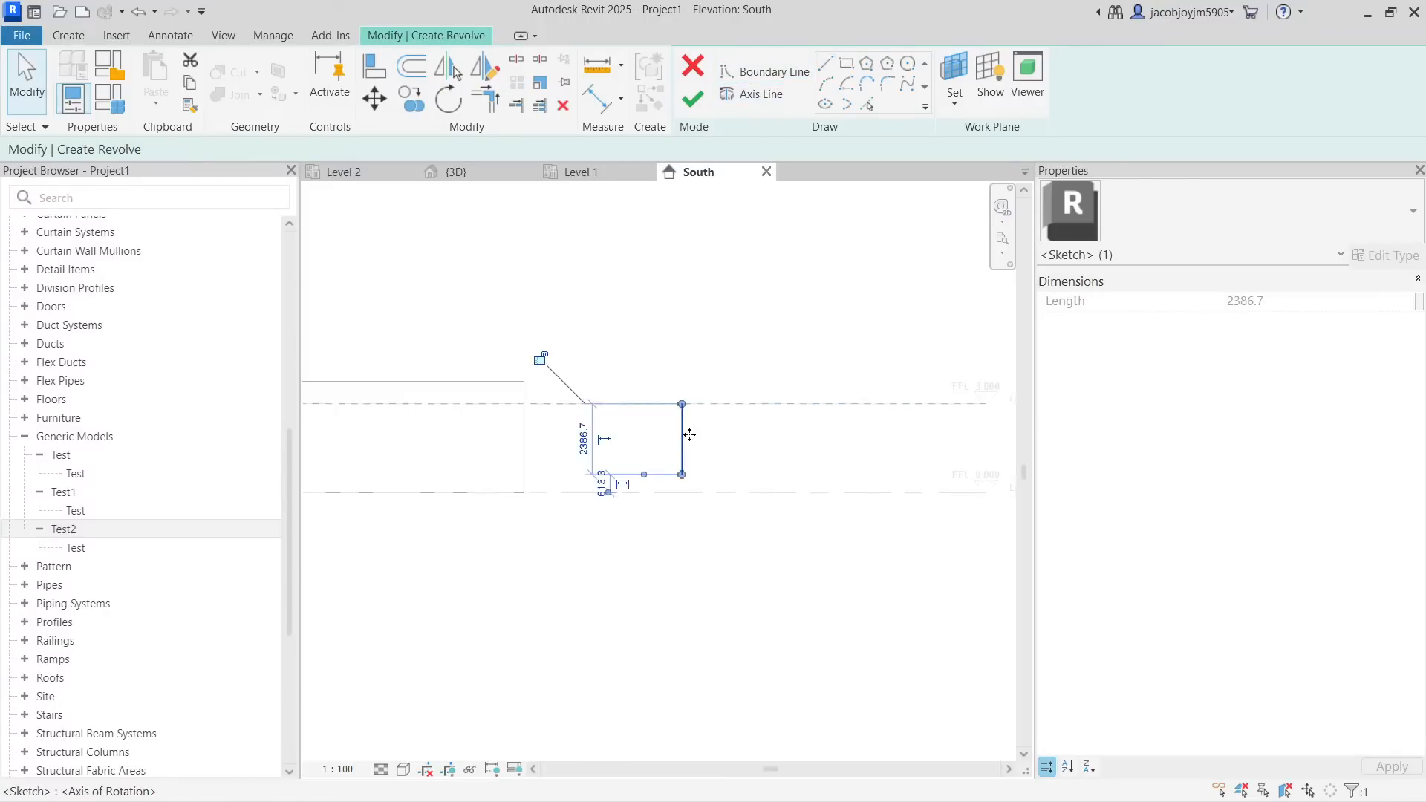
Draw a boundary circle centred on the axis line's midpoint and passing through its endpoints
click(912, 69)
click(678, 442)
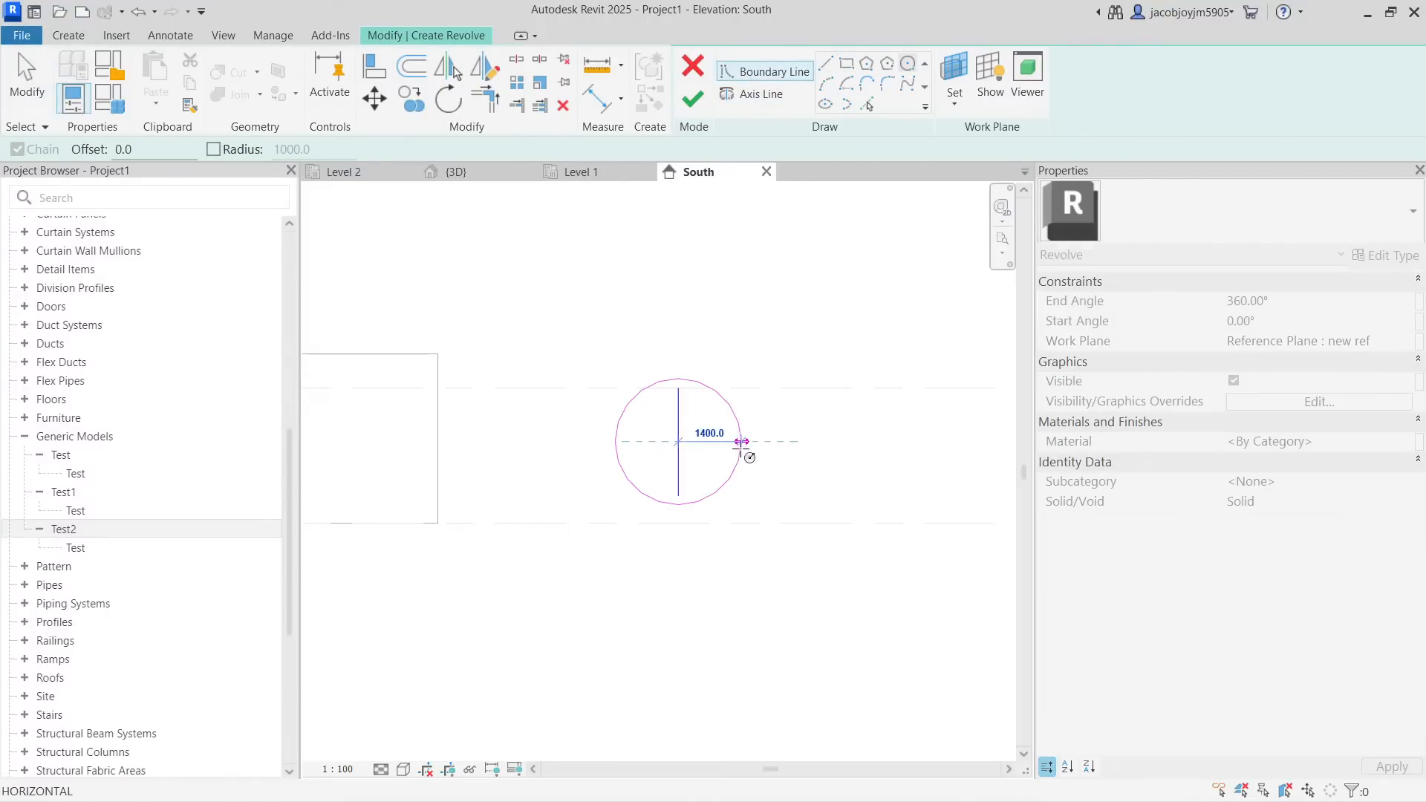
click(678, 496)
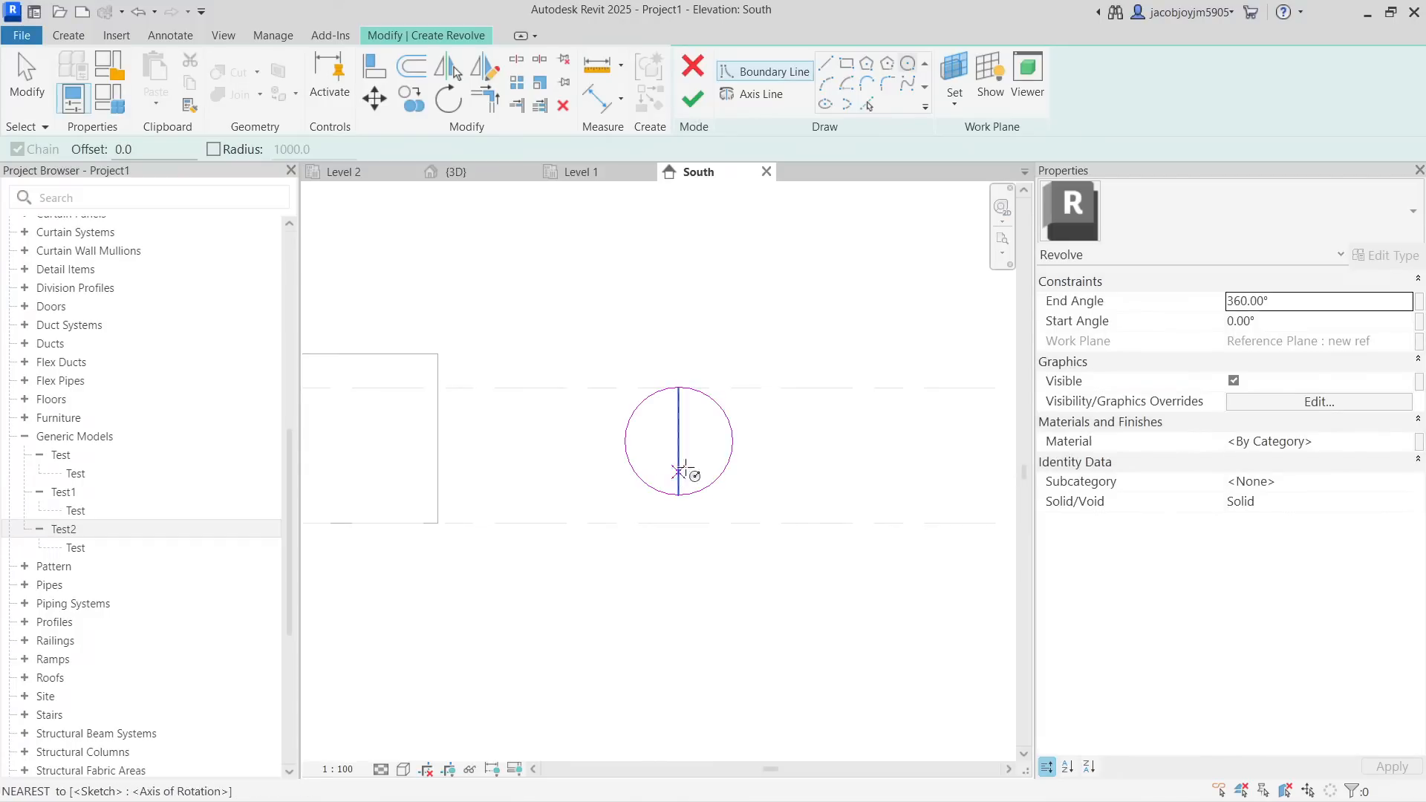
key(Escape)
Draw a vertical boundary line along the axis, from the circle's lowest point to its highest point
click(830, 64)
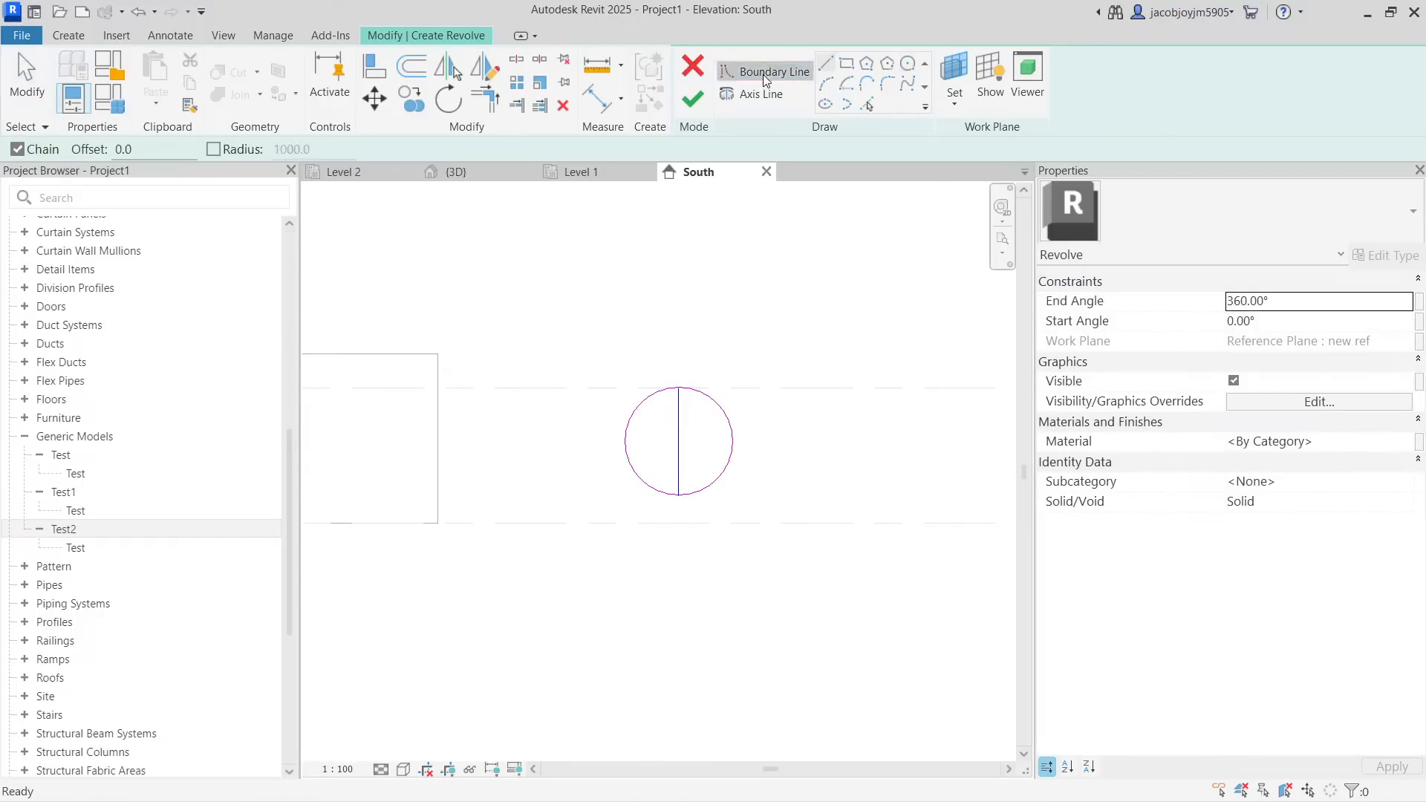
click(678, 495)
click(678, 387)
key(Escape)
key(Escape)
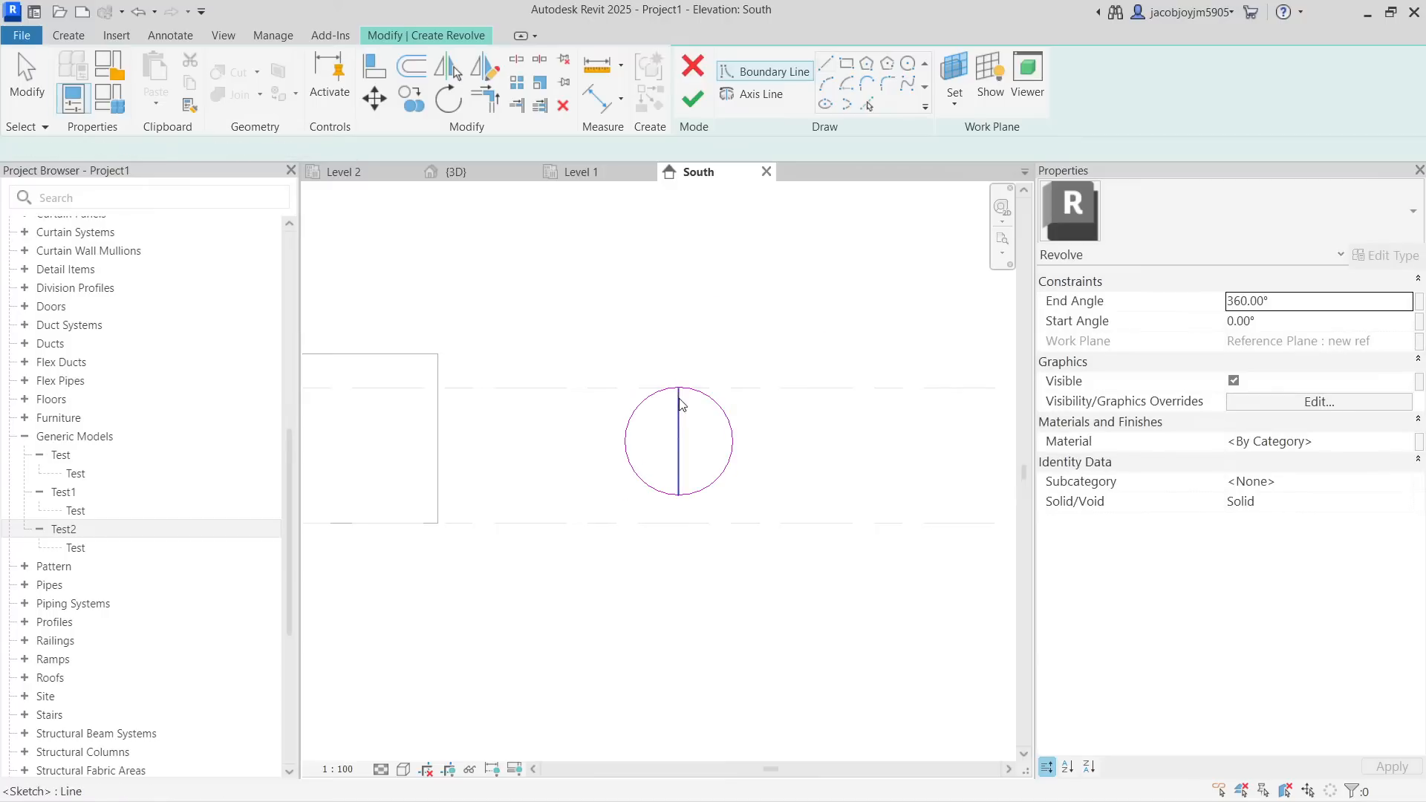
Trim the circle against the vertical boundary line, keeping its right half as a closed semicircular profile
click(485, 98)
scroll(698, 393, up, 2)
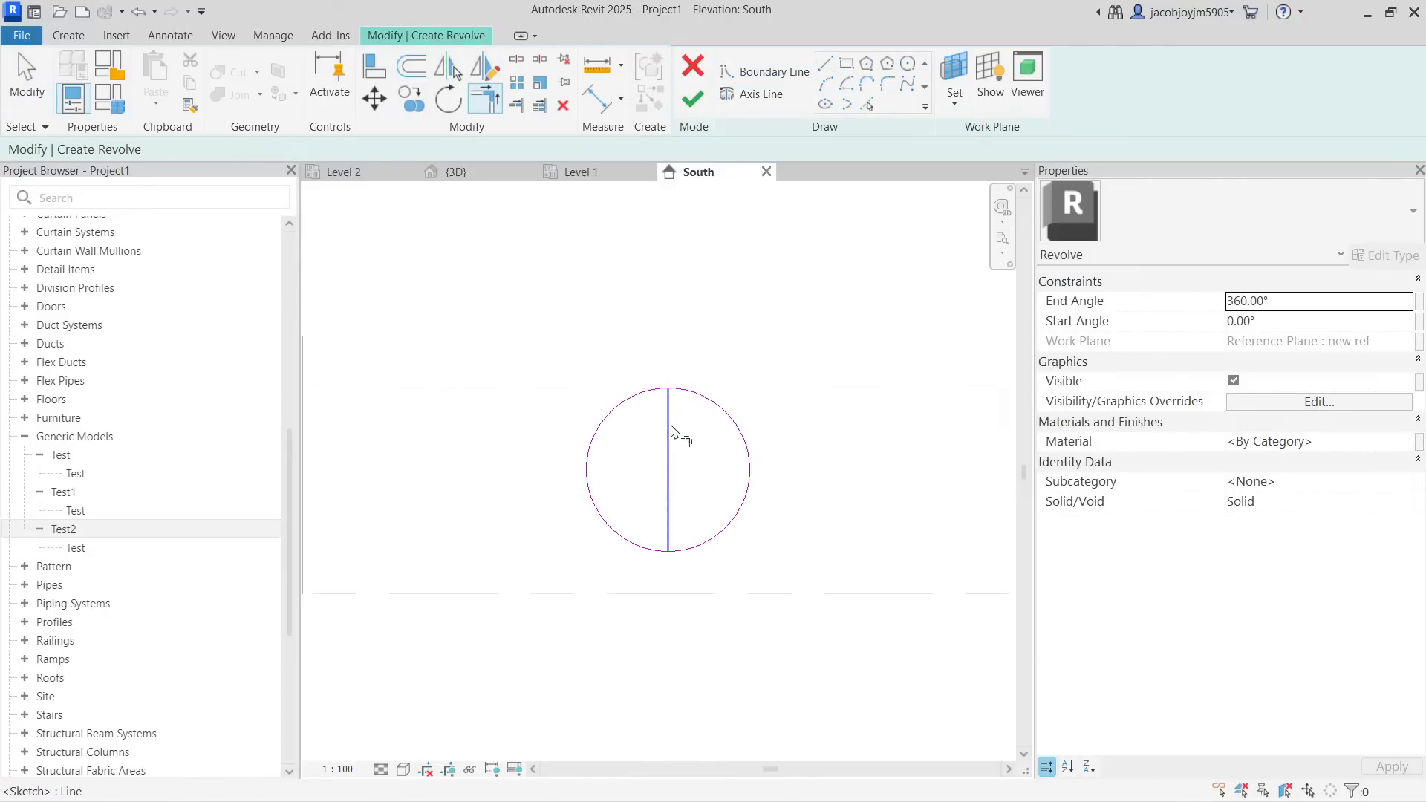
click(669, 457)
click(731, 557)
key(Escape)
key(Escape)
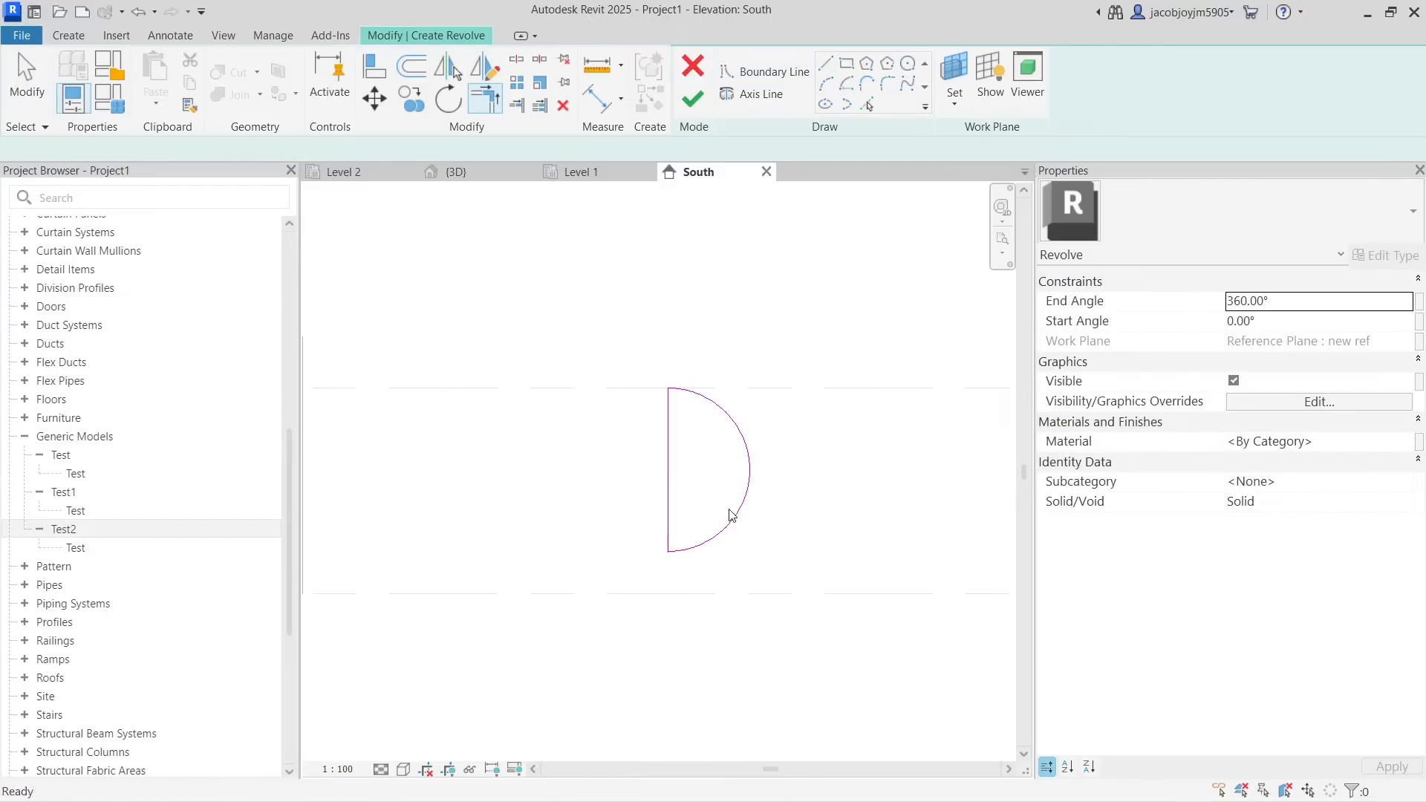
Examine the semicircular revolve sketch, checking its closed boundary and the axis of rotation along the straight edge
key(Tab)
click(732, 414)
scroll(669, 416, up, 5)
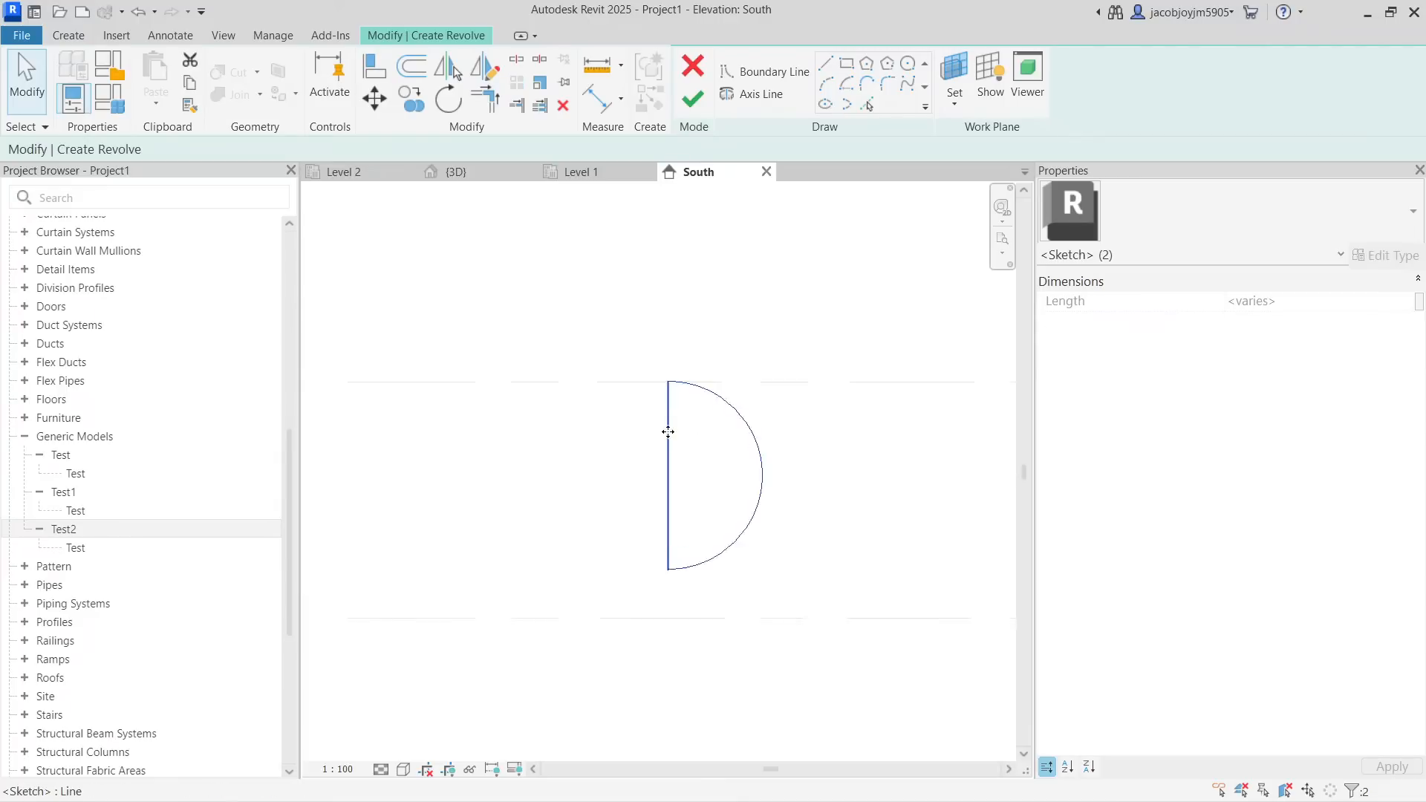
key(Escape)
key(Tab)
key(Tab)
click(671, 383)
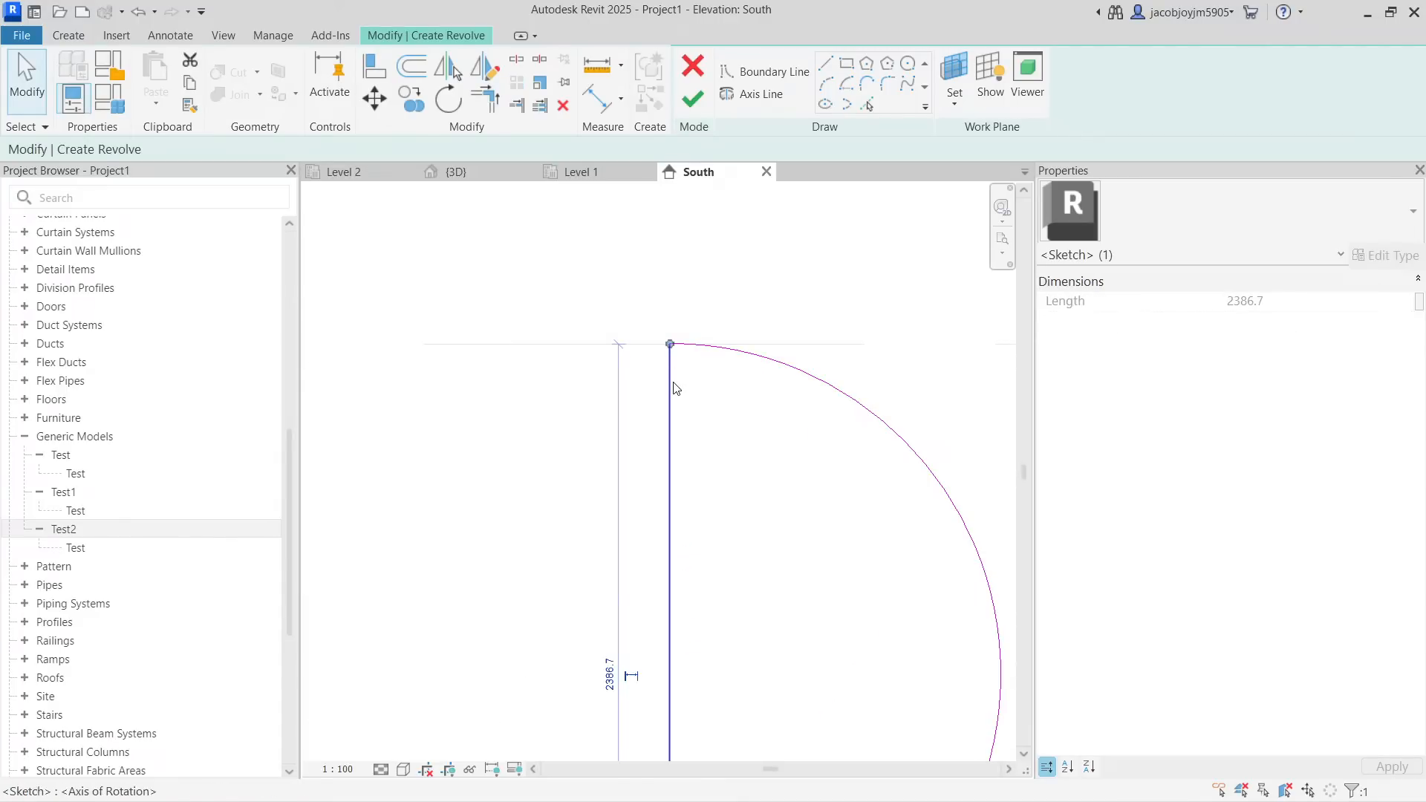
scroll(644, 335, down, 1)
scroll(643, 334, down, 3)
click(683, 287)
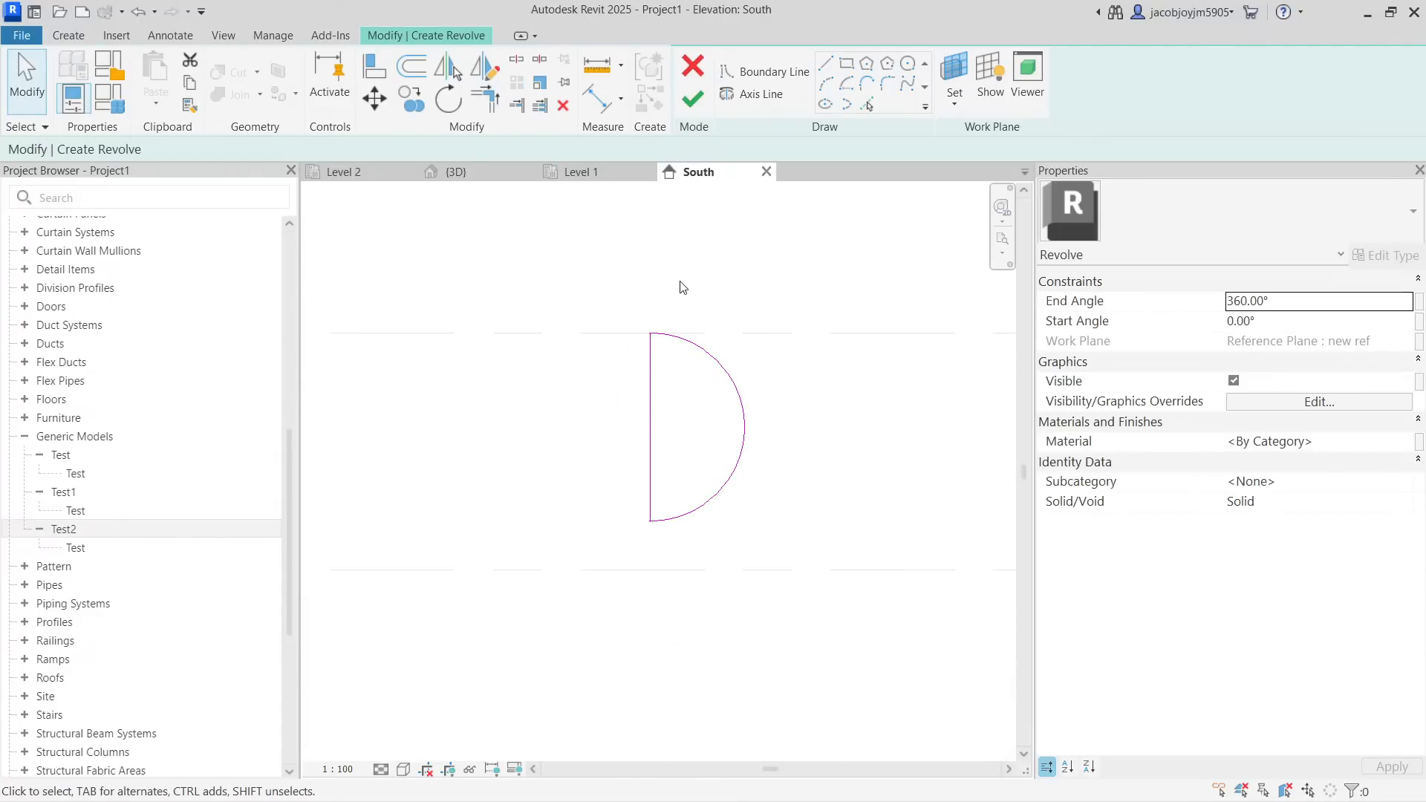
Complete the 360° revolve from the semicircle, inspect the solid in the 3D view, and finish the in-place model
click(685, 110)
scroll(652, 435, down, 5)
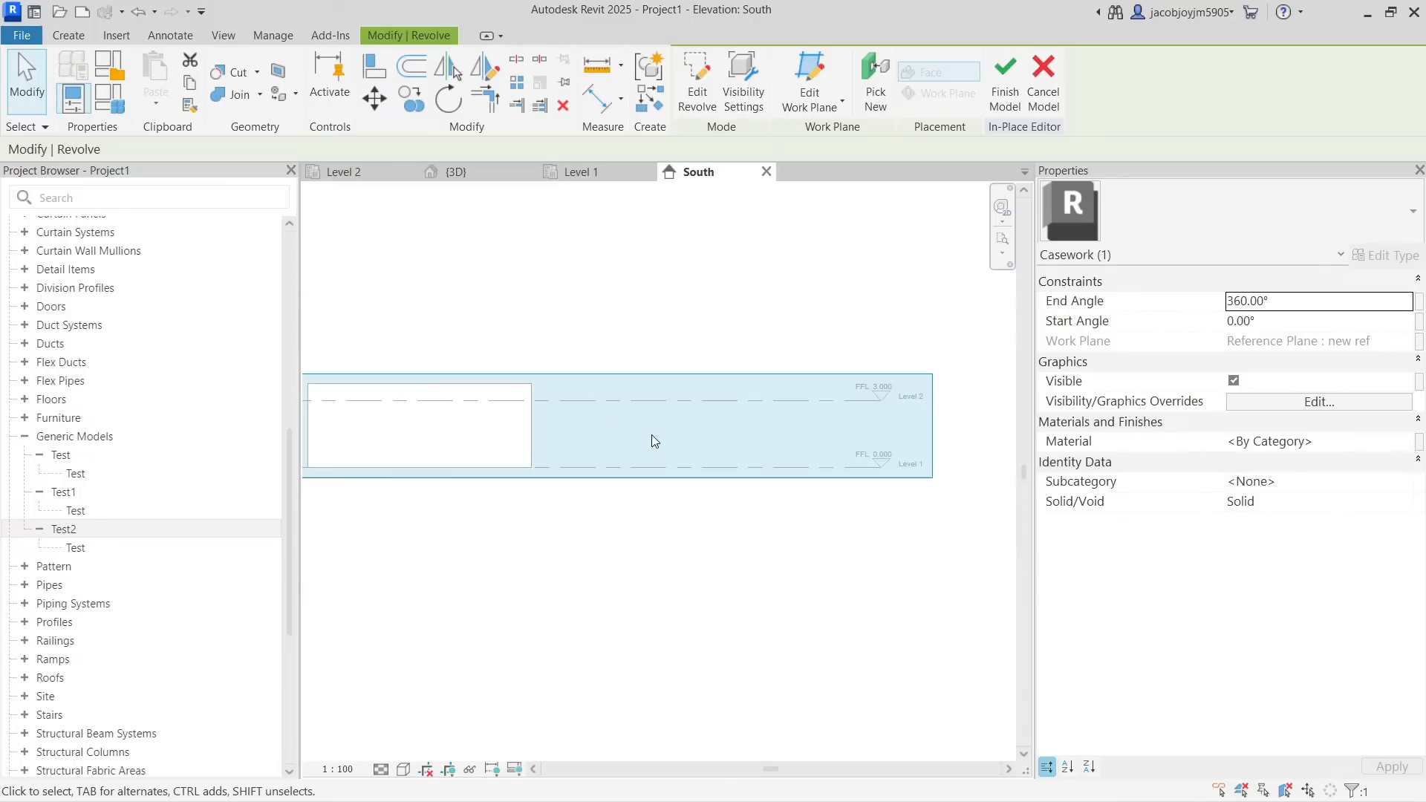
click(456, 172)
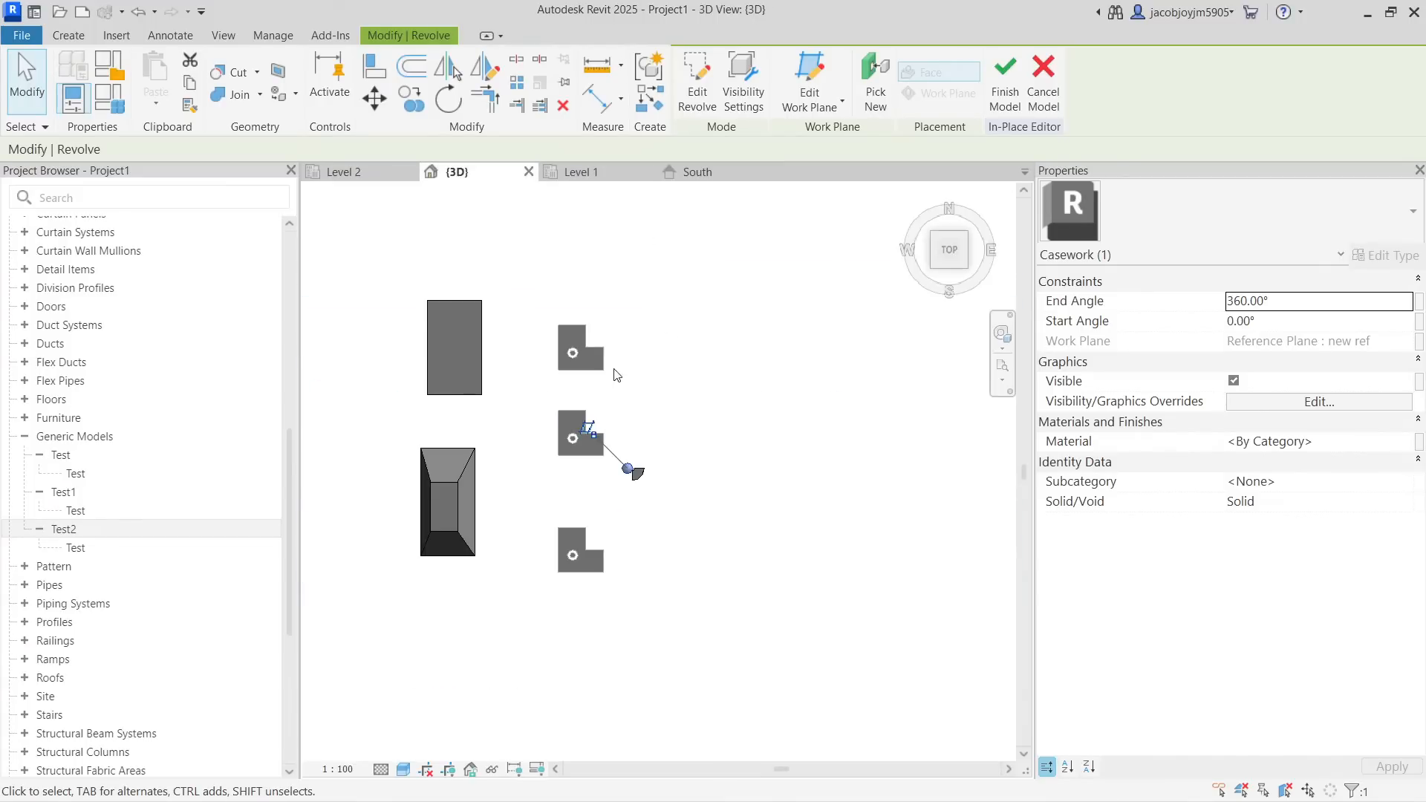
scroll(623, 518, up, 6)
shift+middle_drag(627, 487, 713, 334)
scroll(660, 366, up, 4)
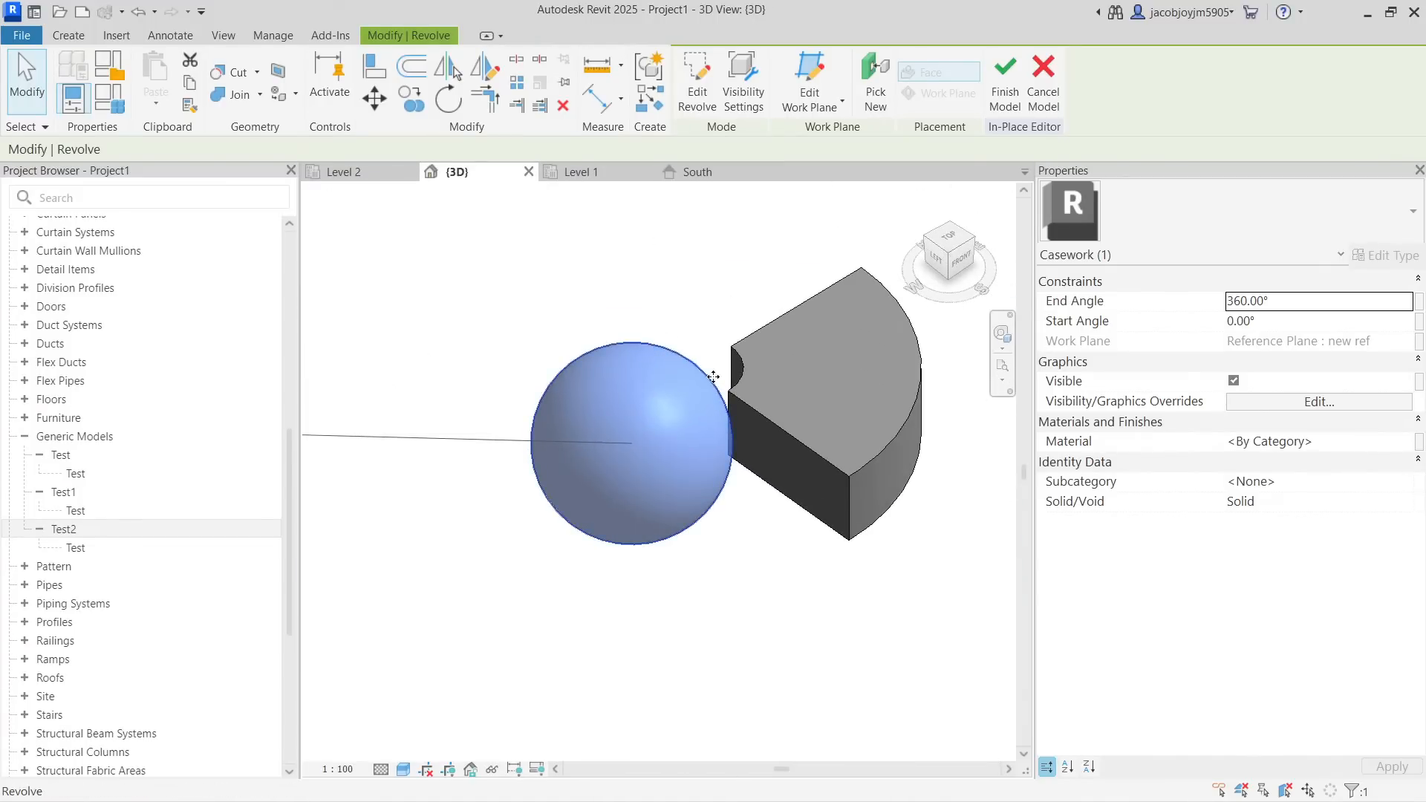
click(1005, 82)
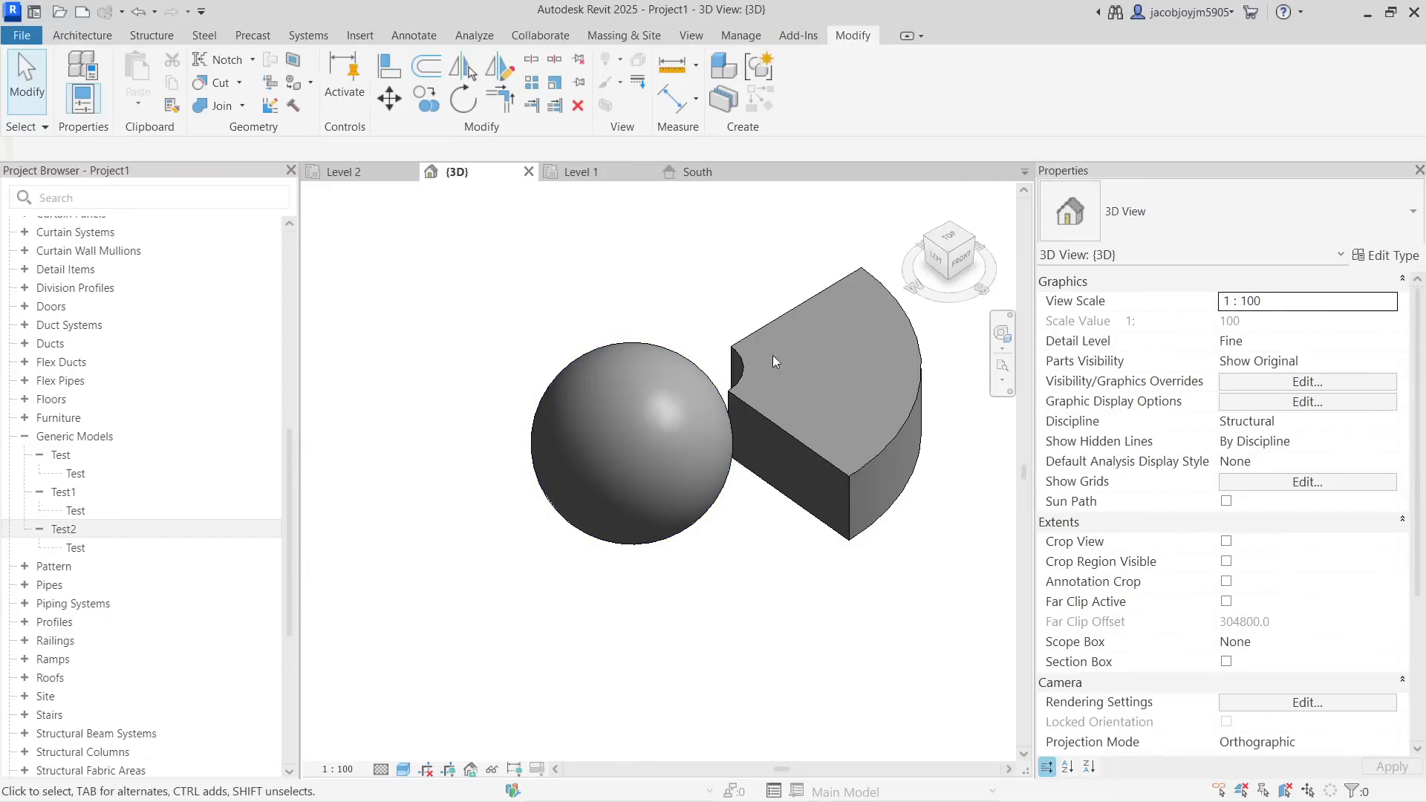
Edit the casework in place, move the 90° revolve away from the sphere, and finish the model
click(688, 358)
click(808, 83)
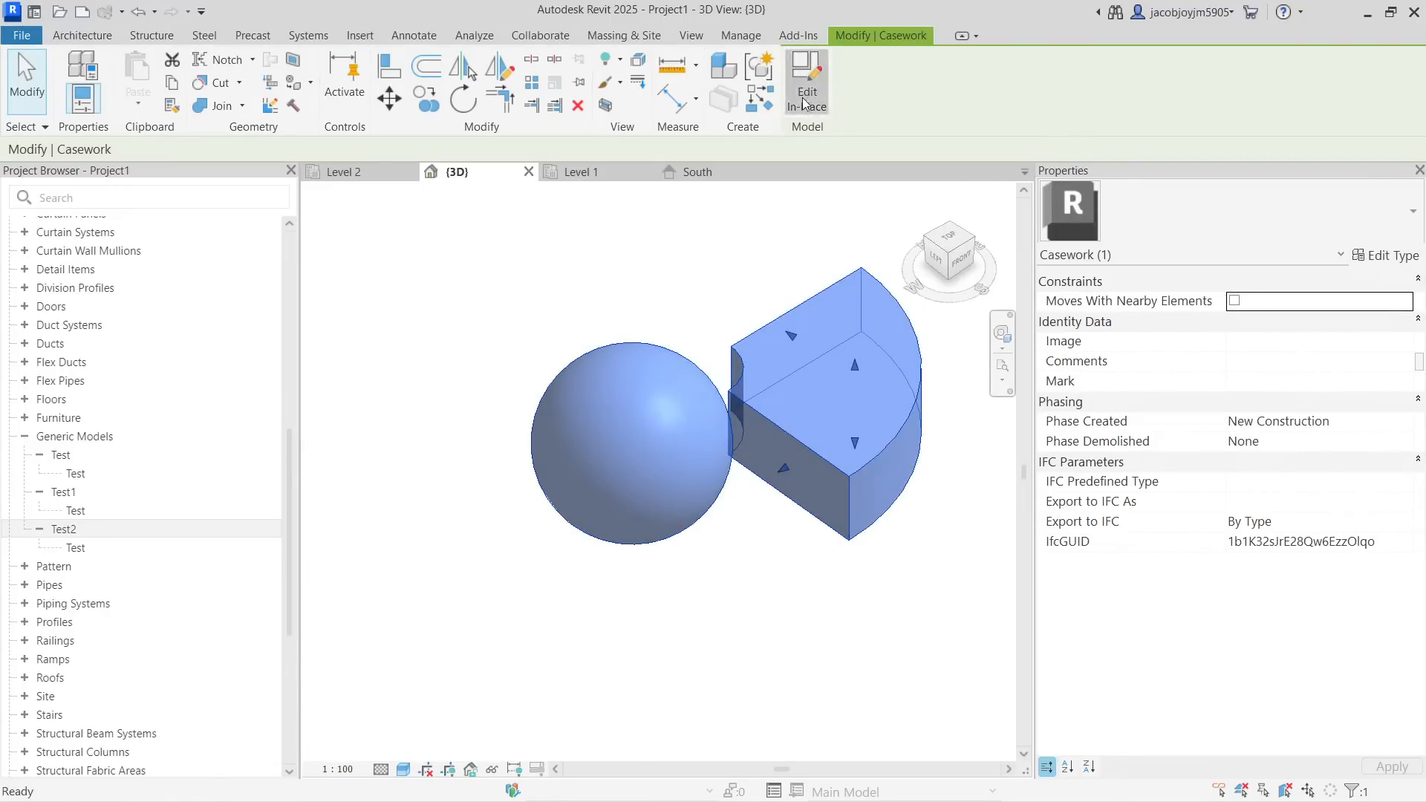
click(768, 328)
scroll(498, 526, down, 3)
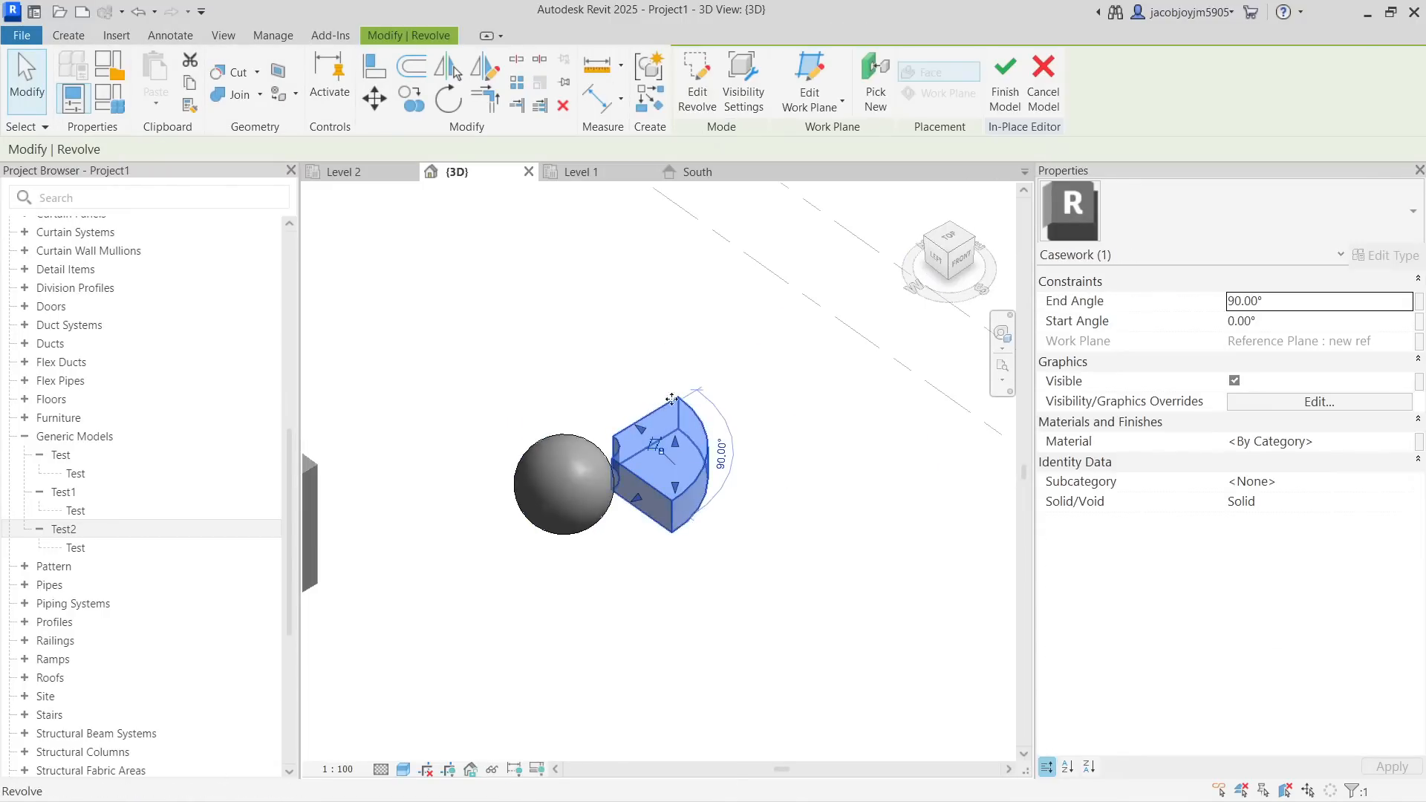
click(590, 445)
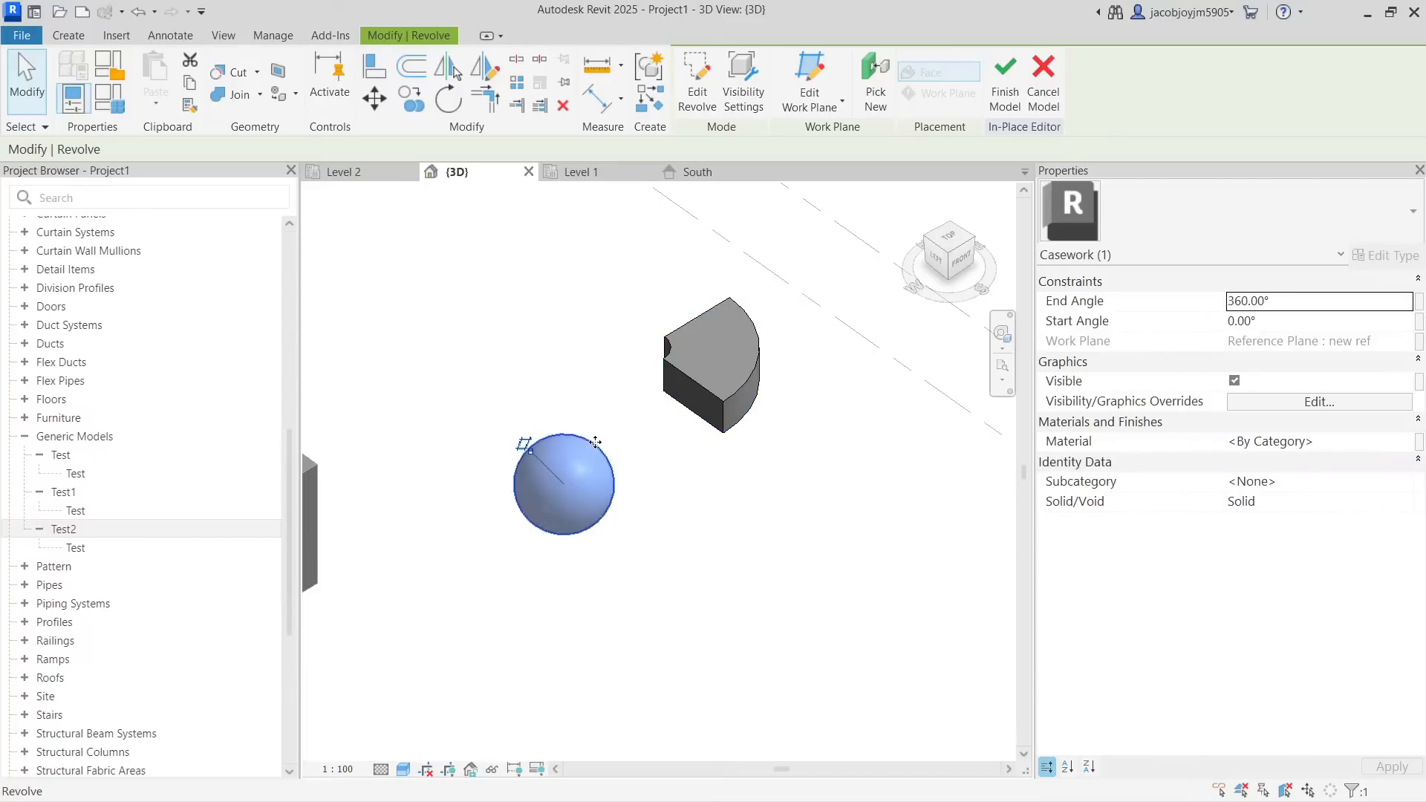
click(608, 434)
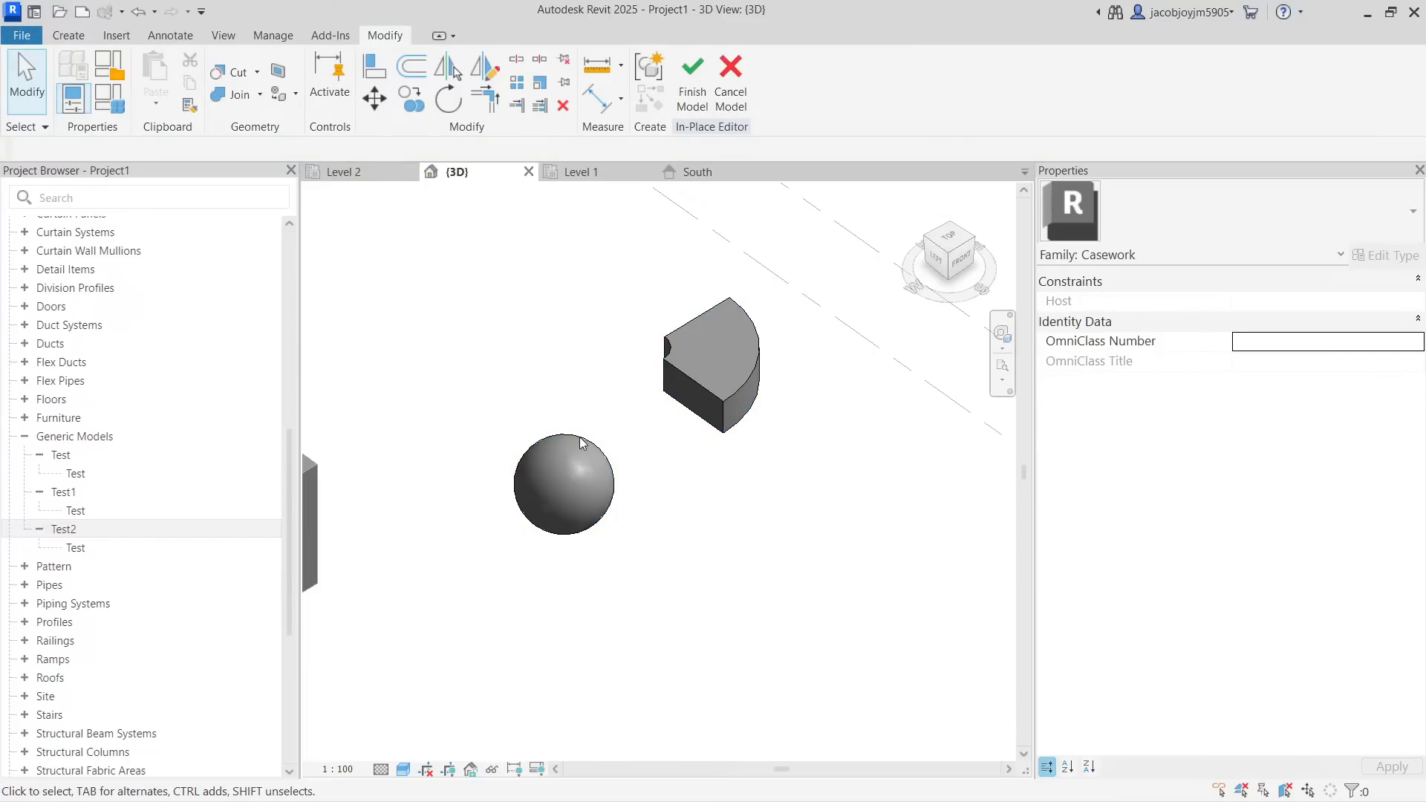
click(576, 442)
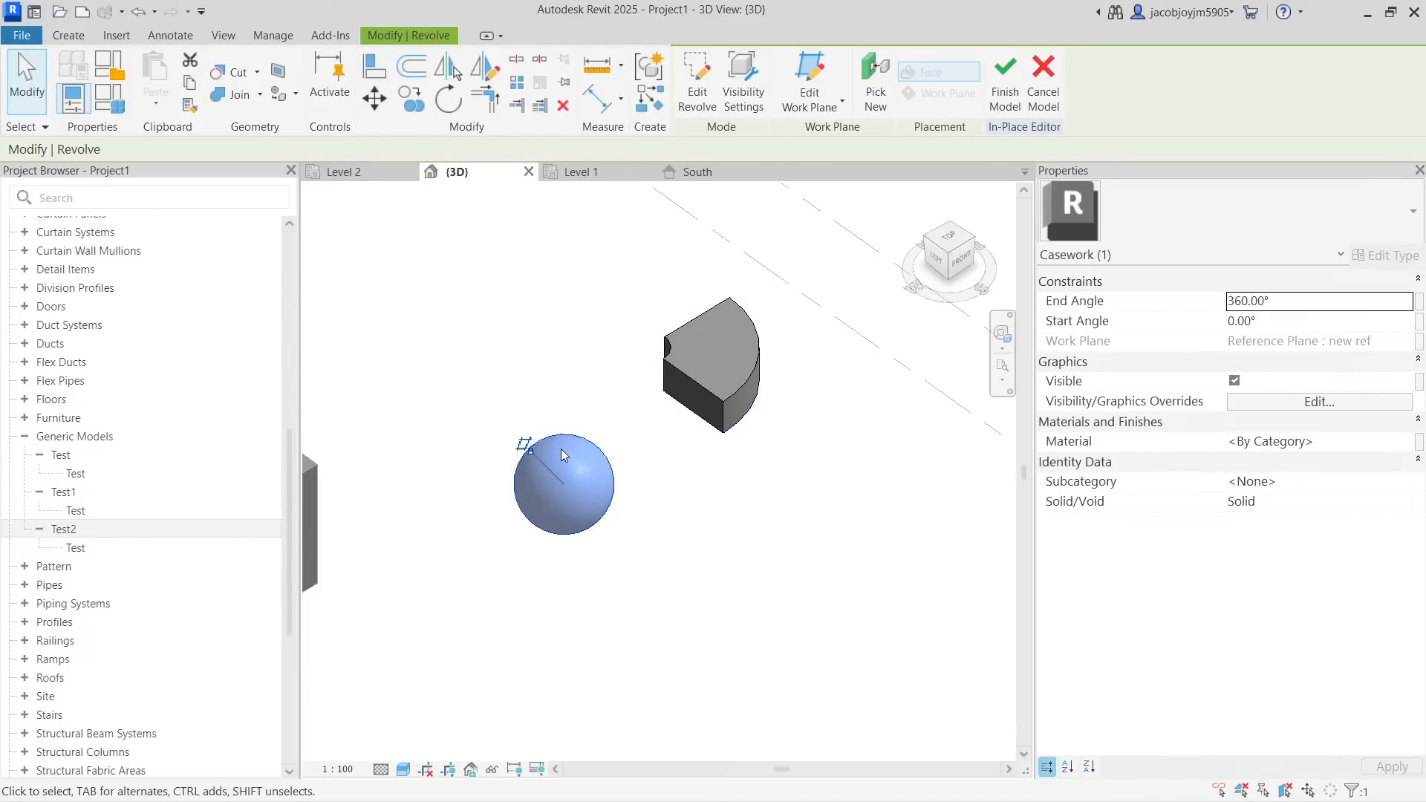
click(628, 469)
click(692, 83)
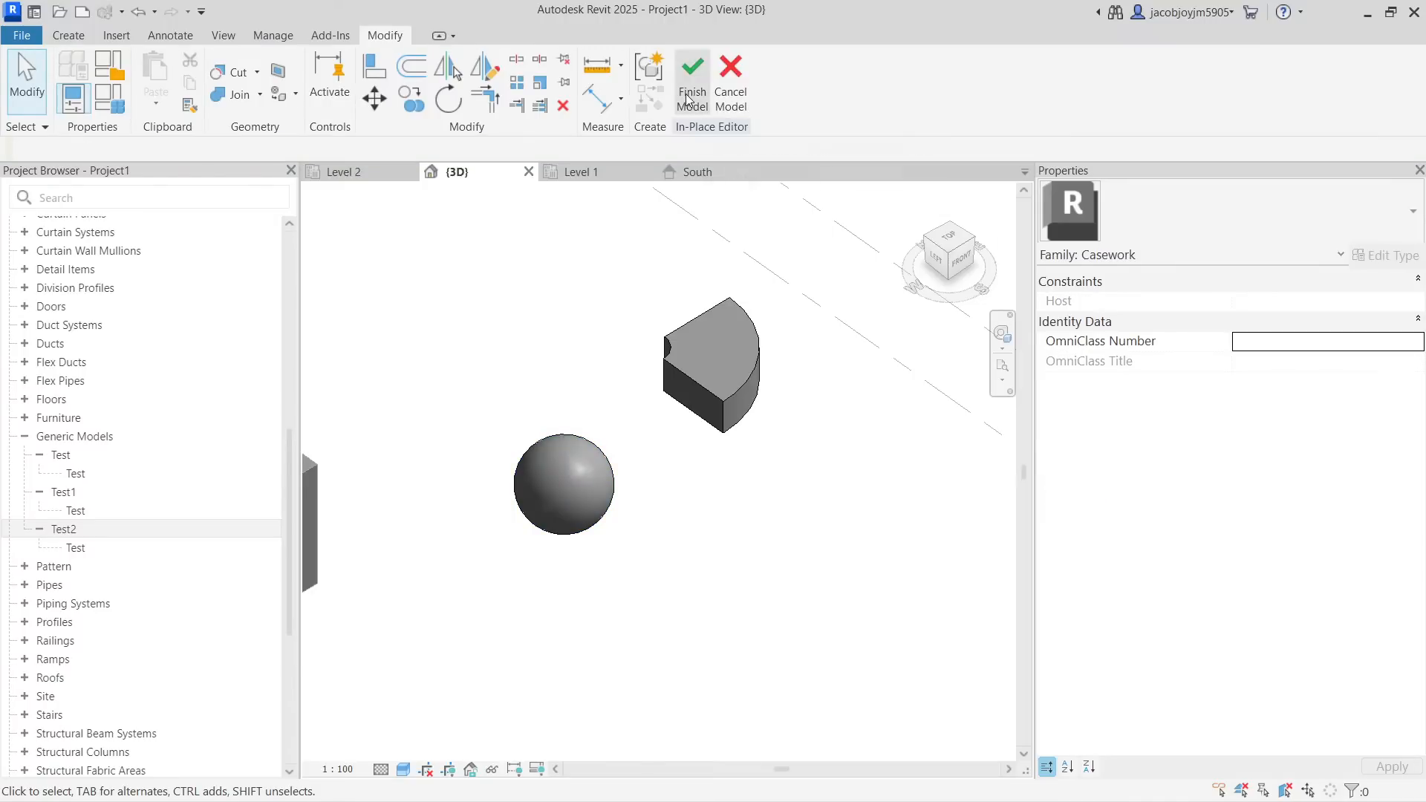
scroll(628, 422, down, 3)
shift+middle_drag(656, 443, 659, 500)
Turn on the visibility of the Casework category in the Level 1 structural plan
click(586, 171)
scroll(566, 382, down, 4)
scroll(601, 376, down, 2)
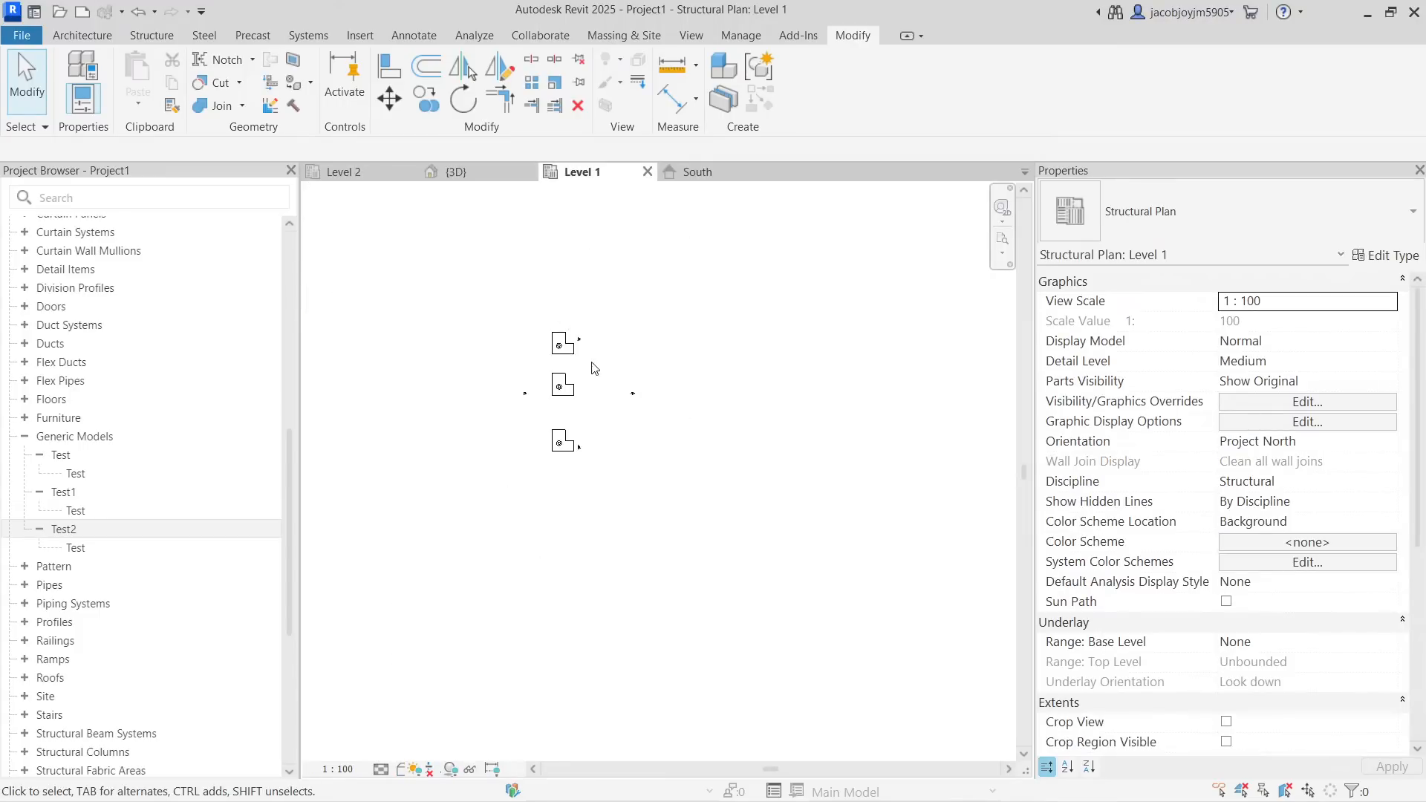
scroll(603, 395, up, 4)
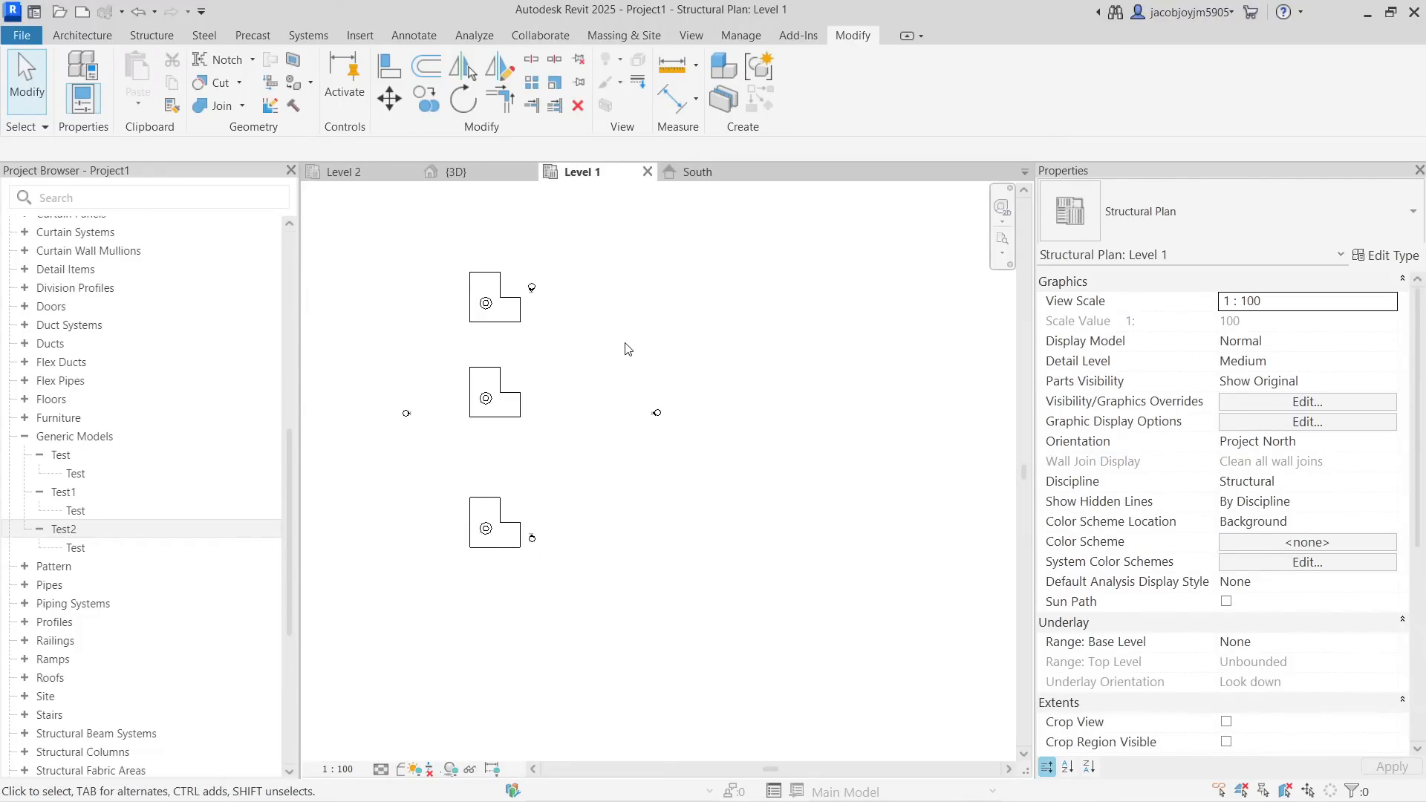
key(v)
key(g)
click(454, 443)
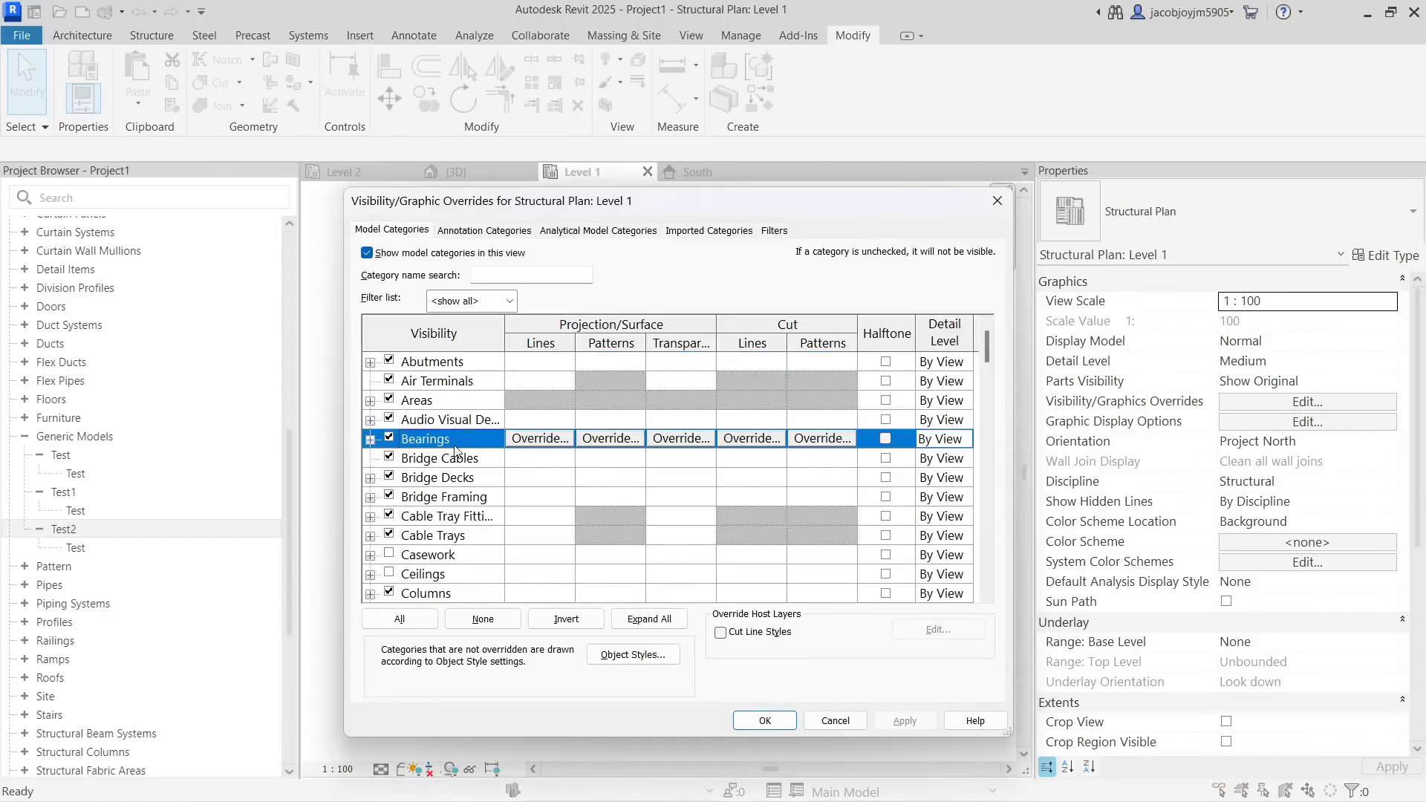
key(c)
scroll(454, 446, down, 1)
click(452, 503)
click(388, 496)
click(765, 721)
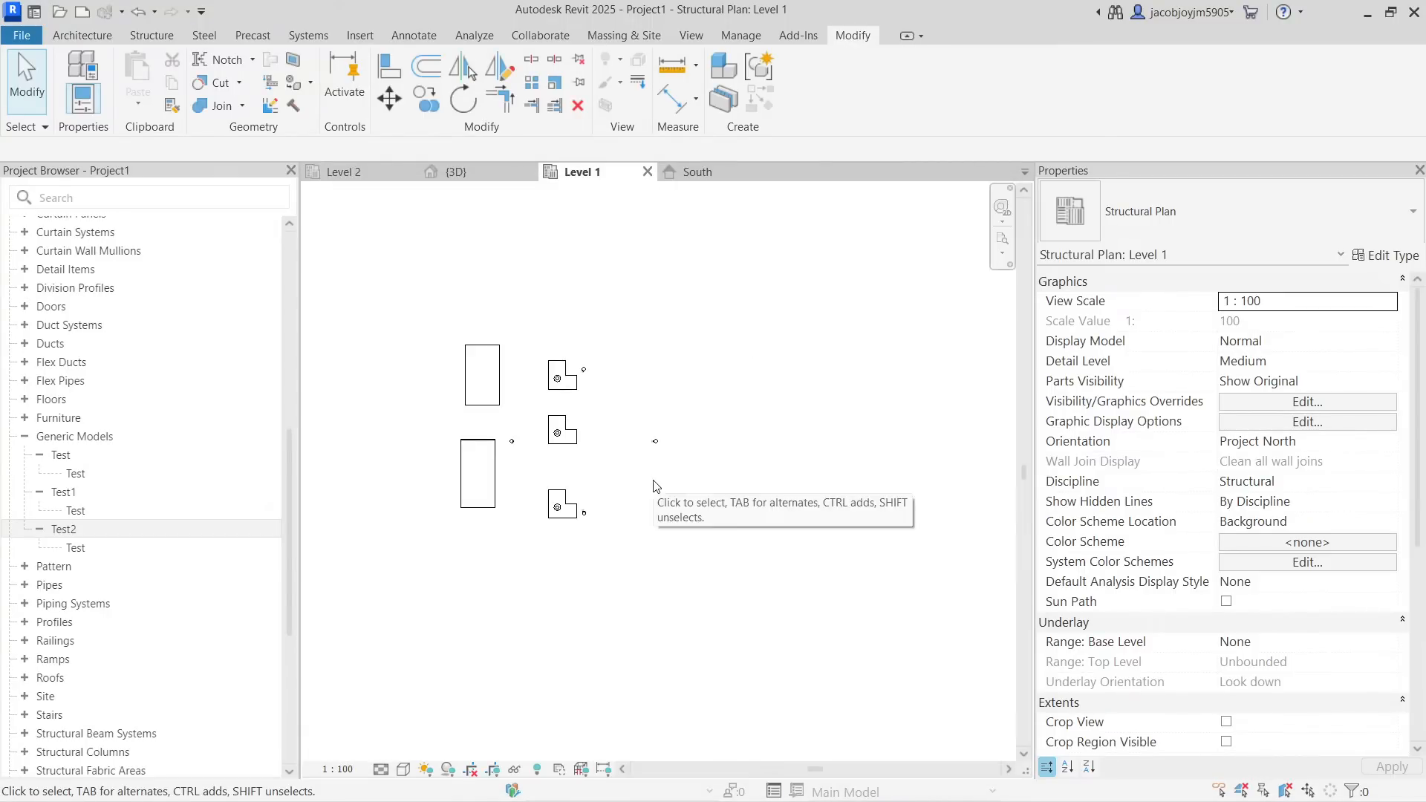
click(492, 400)
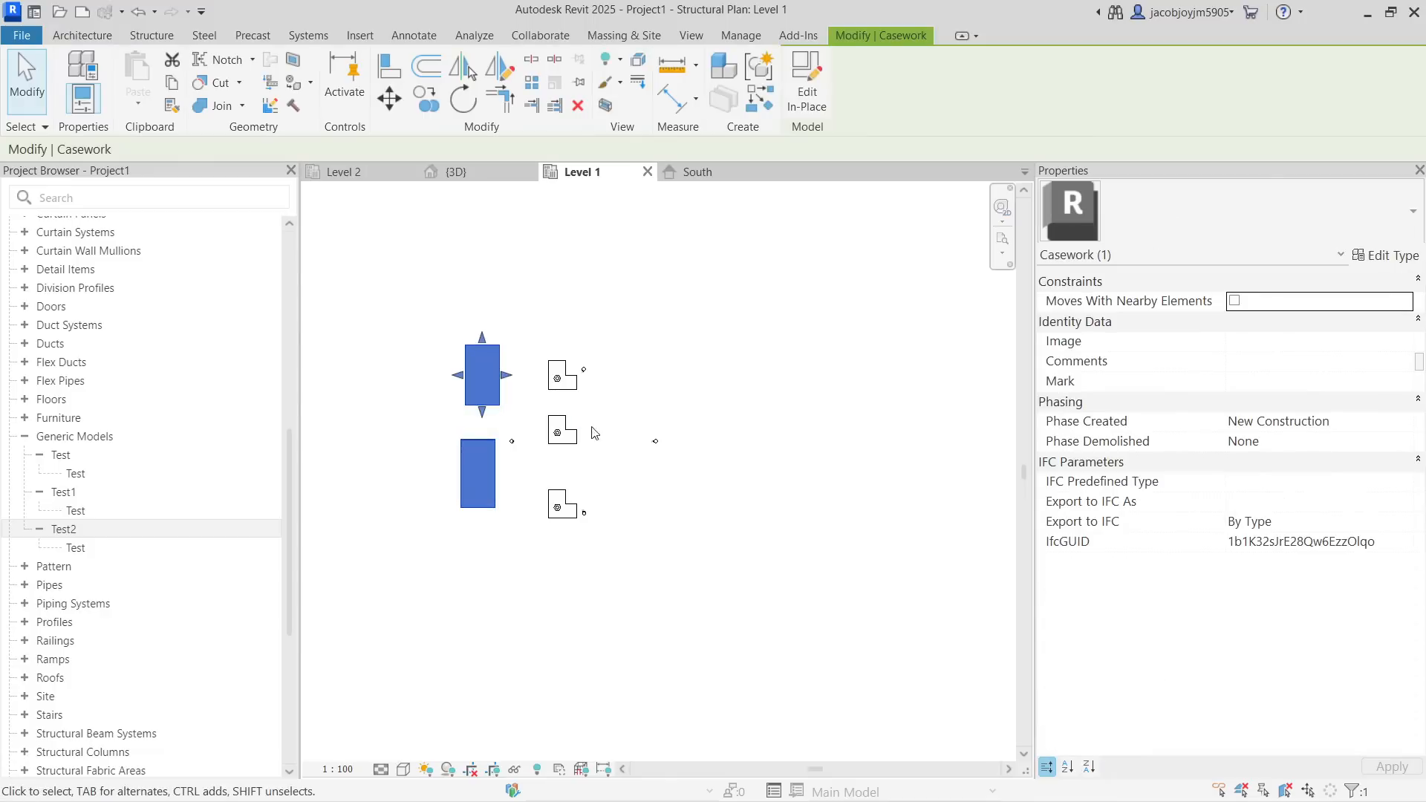
key(Escape)
Open the Site structural plan and turn on the visibility of its Casework category
scroll(87, 331, up, 7)
scroll(87, 331, up, 3)
double_click(83, 337)
key(v)
key(g)
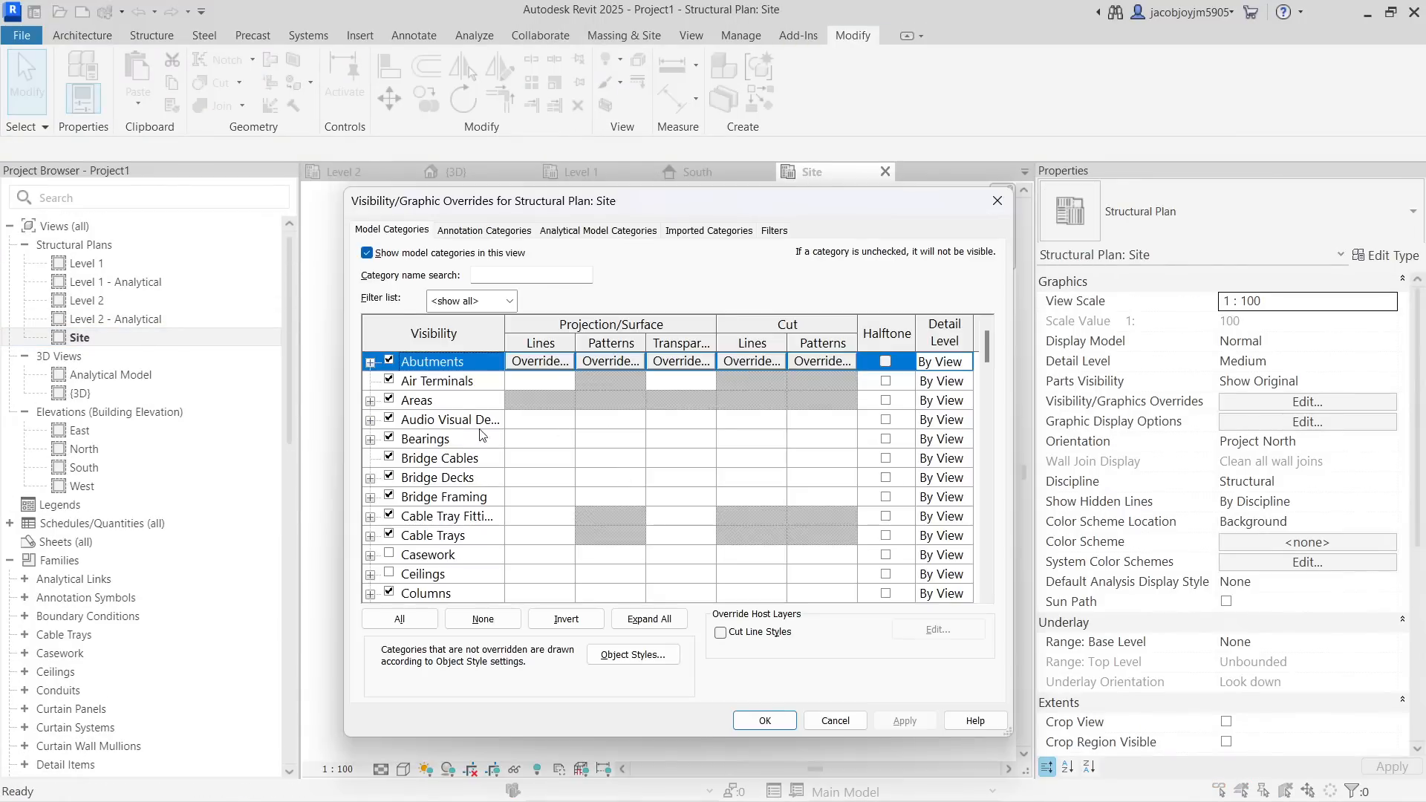
click(471, 441)
click(445, 554)
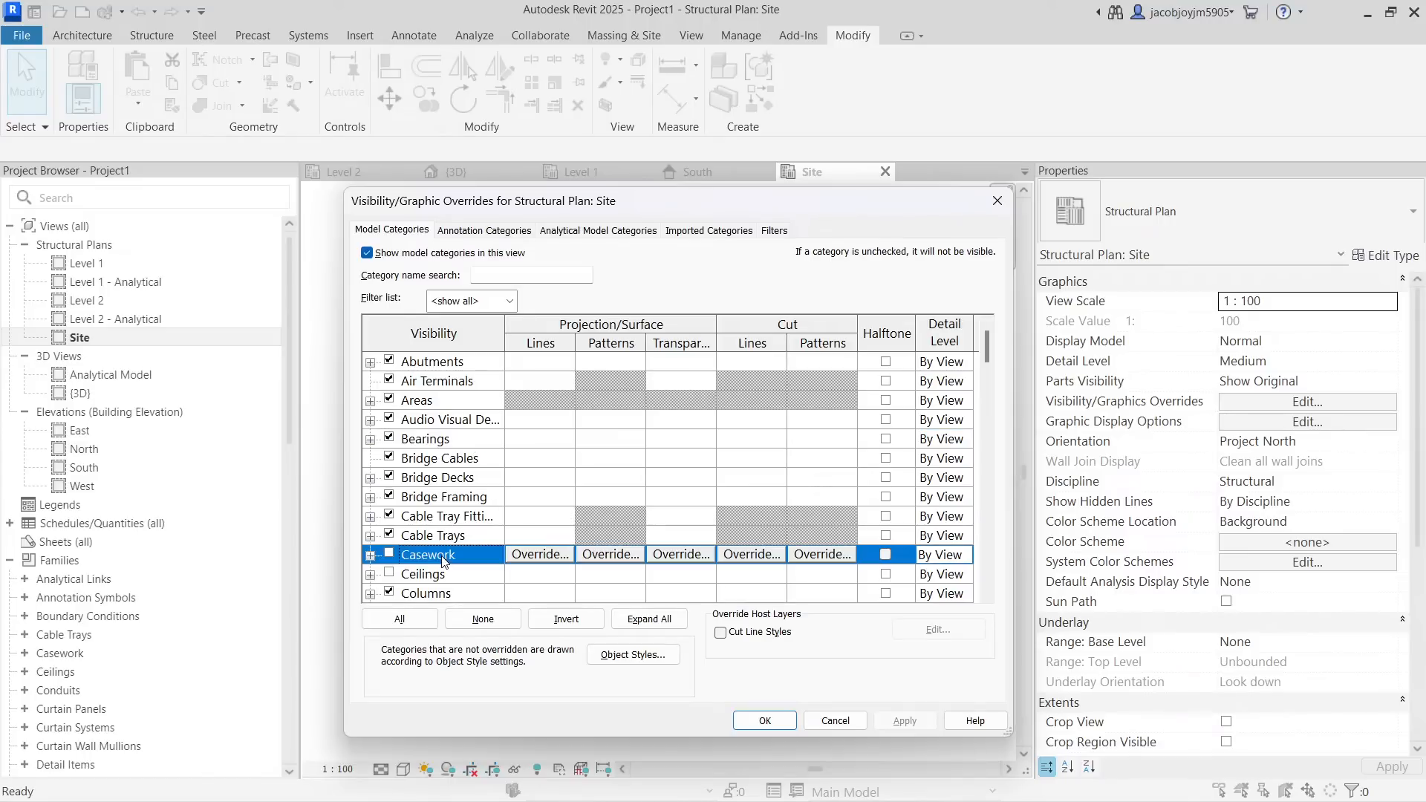
click(765, 721)
scroll(574, 477, up, 5)
Open the revolved casework for in-place editing, inspect its "new ref" reference plane, and finish the model
click(677, 455)
scroll(678, 446, up, 1)
scroll(677, 431, up, 1)
click(807, 80)
scroll(499, 457, down, 2)
click(763, 420)
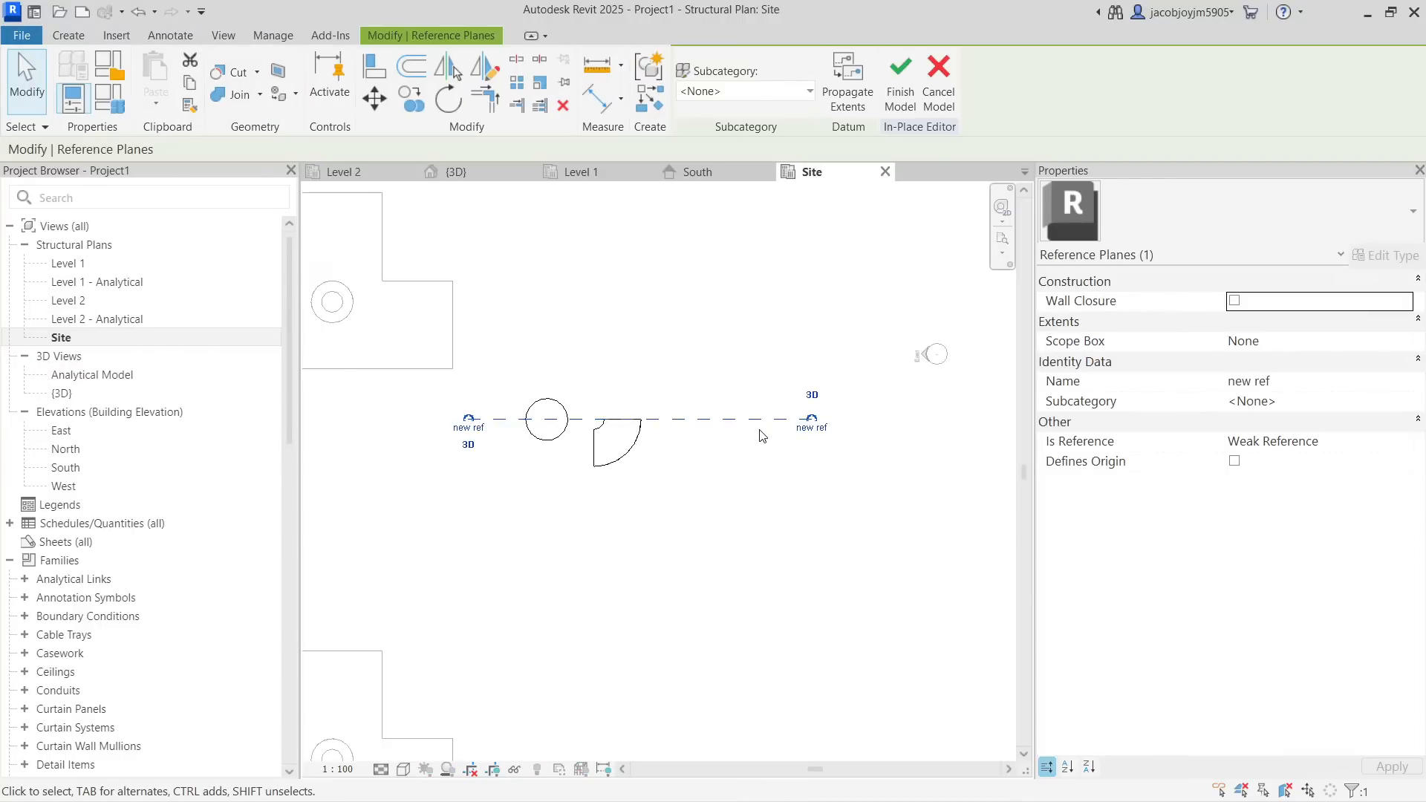
click(893, 106)
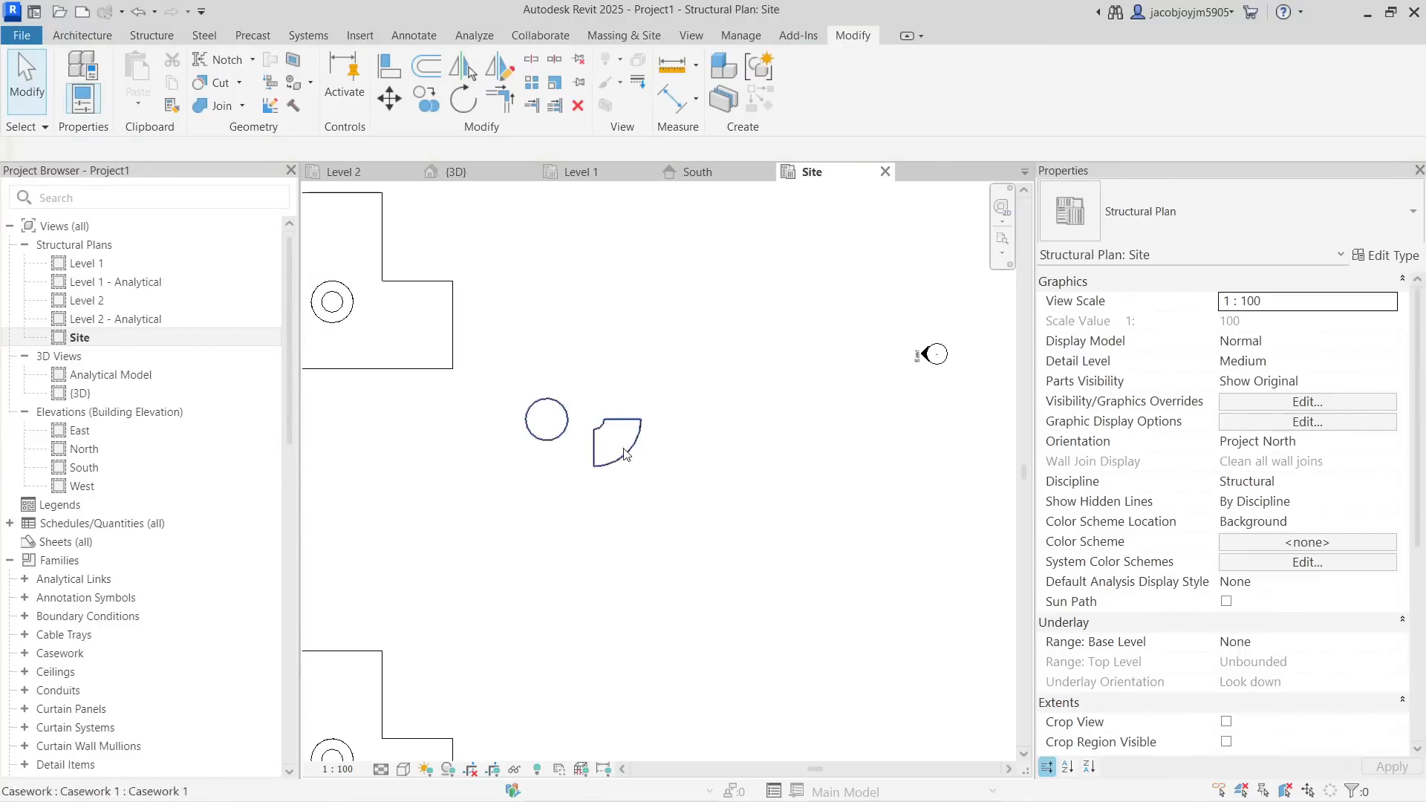
Start a new in-place component model in the Casework category from the Site plan
scroll(657, 459, down, 2)
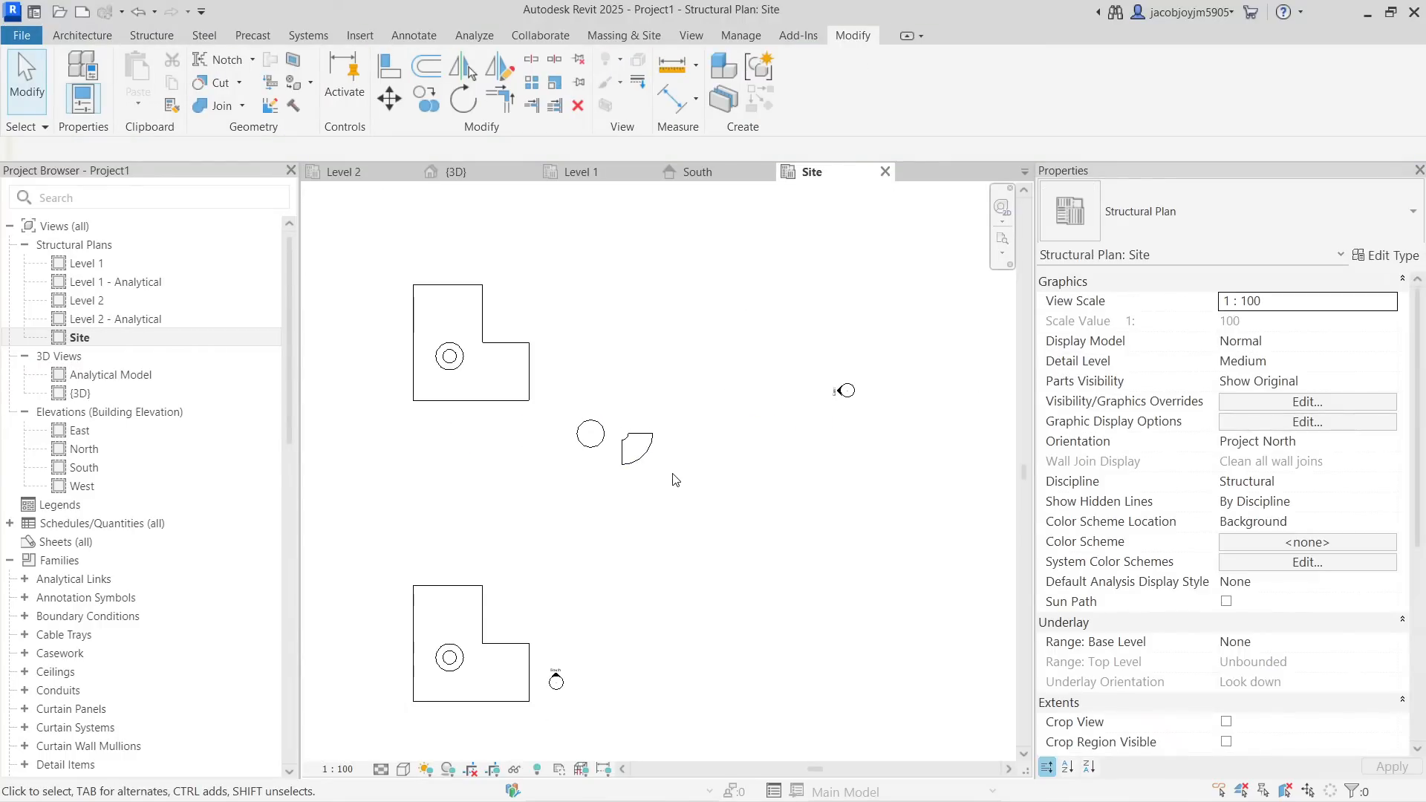
click(83, 38)
click(229, 114)
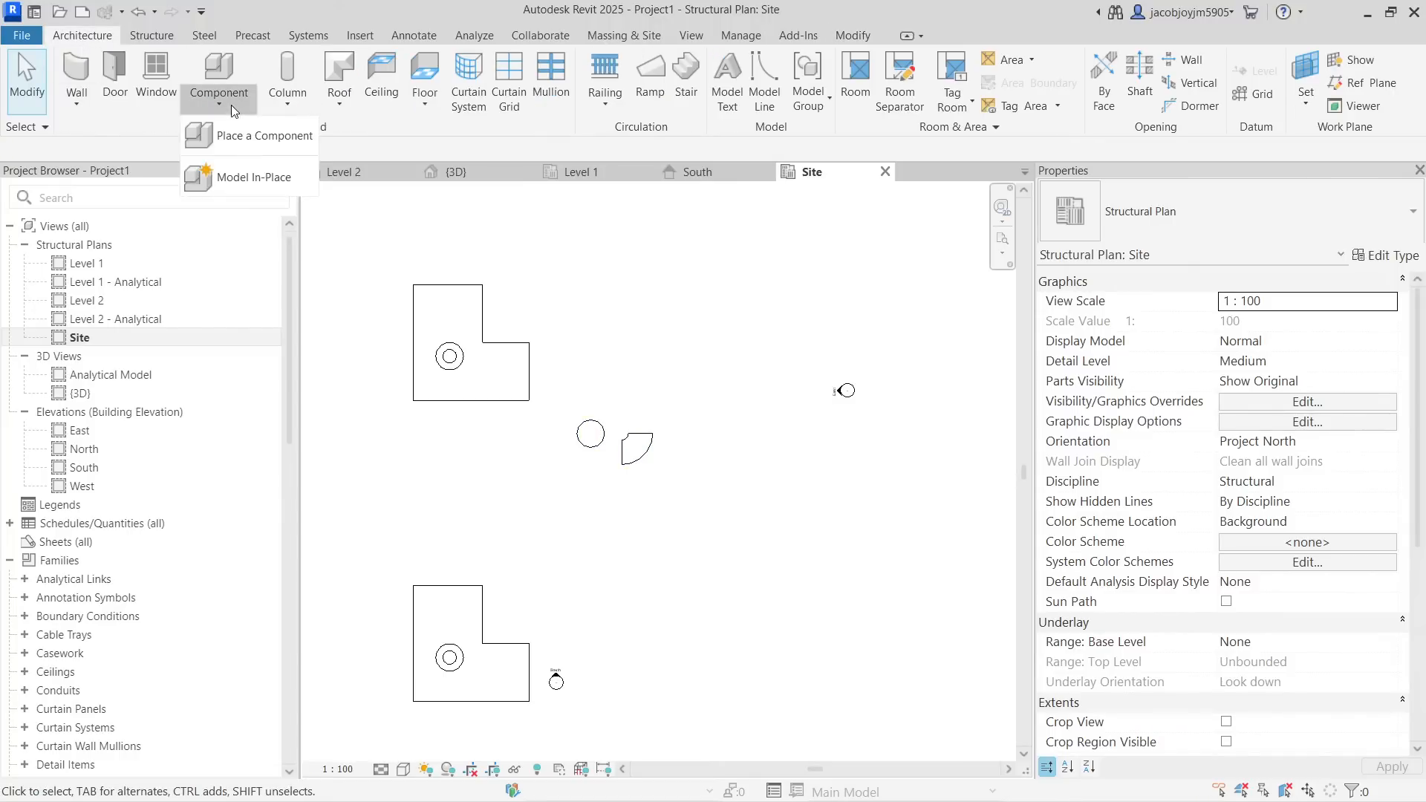
click(256, 183)
click(579, 380)
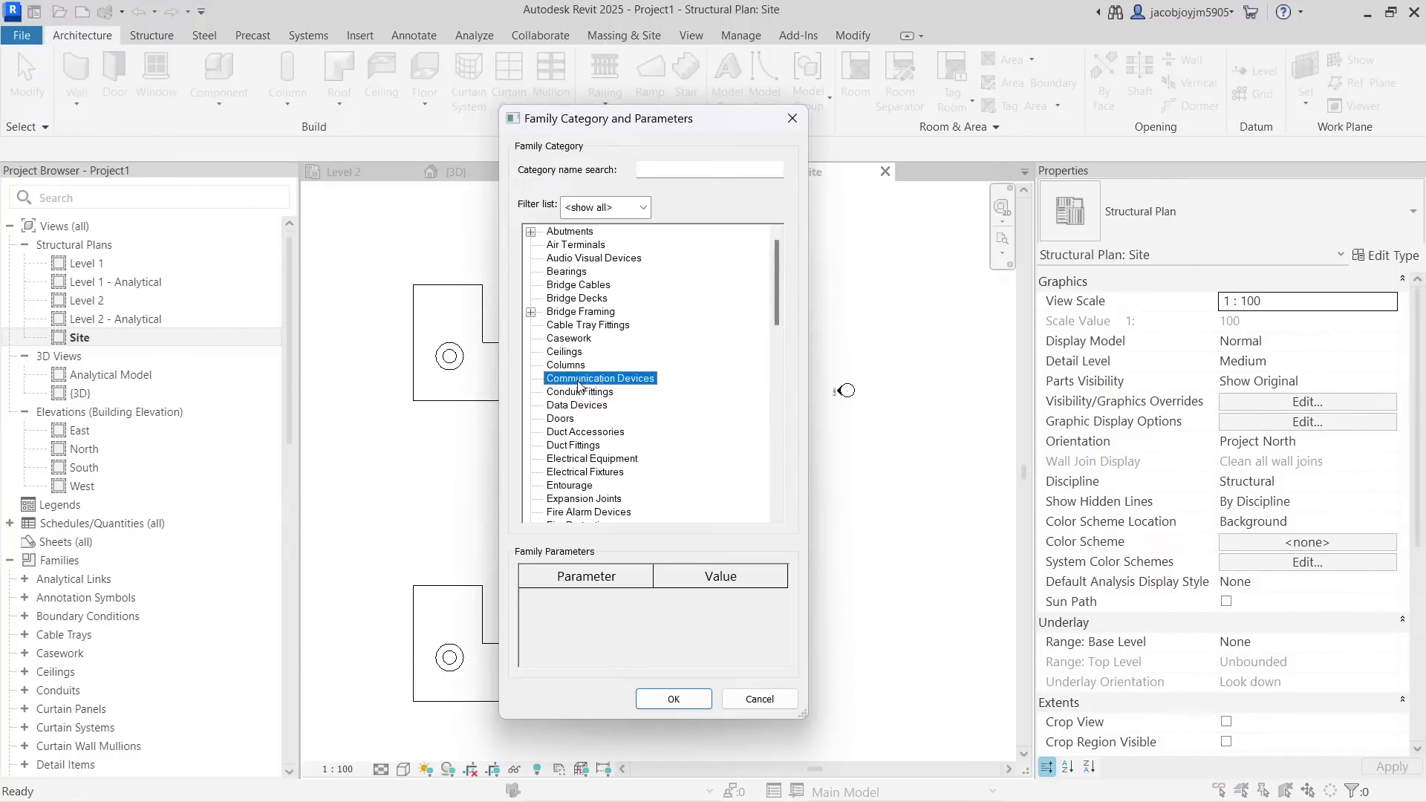
key(Down)
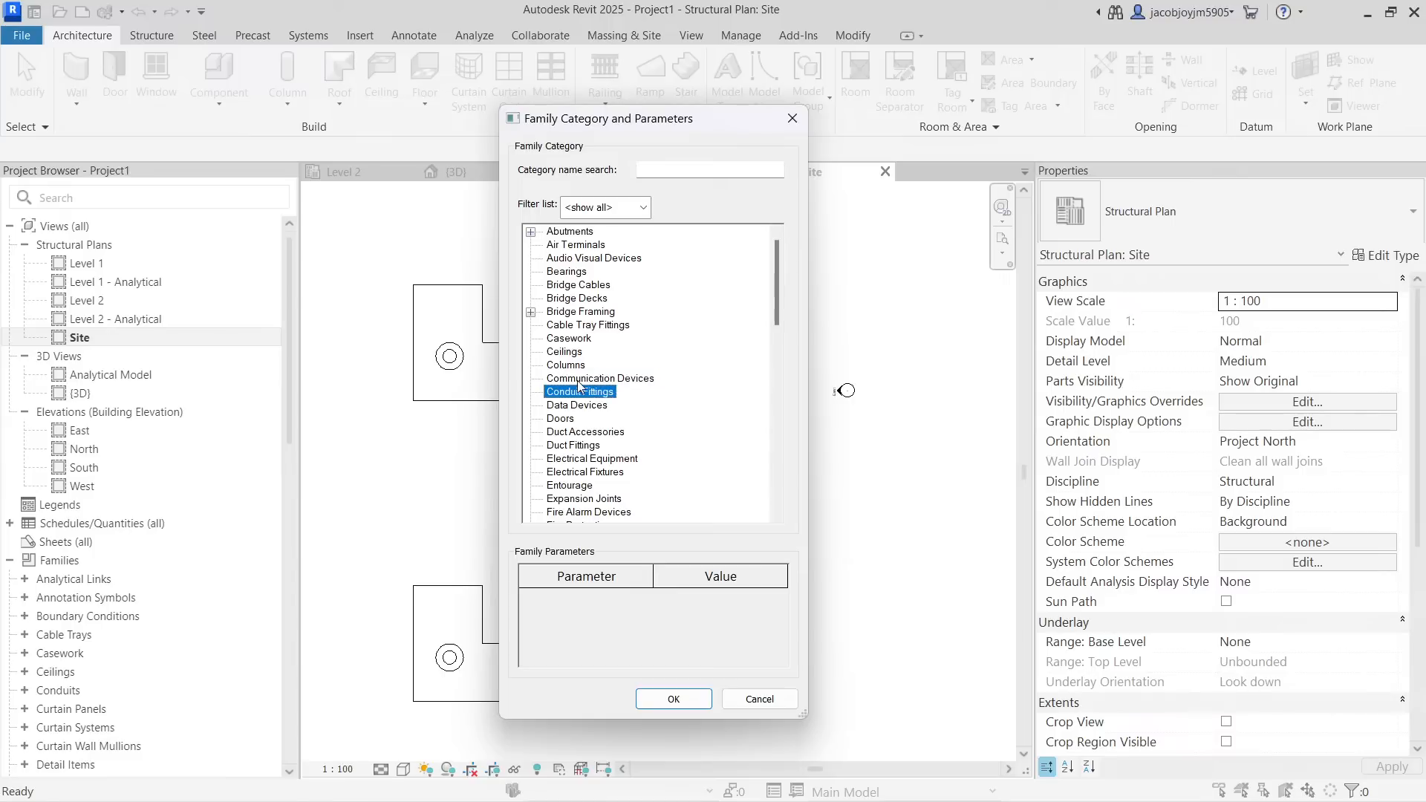
scroll(578, 381, down, 1)
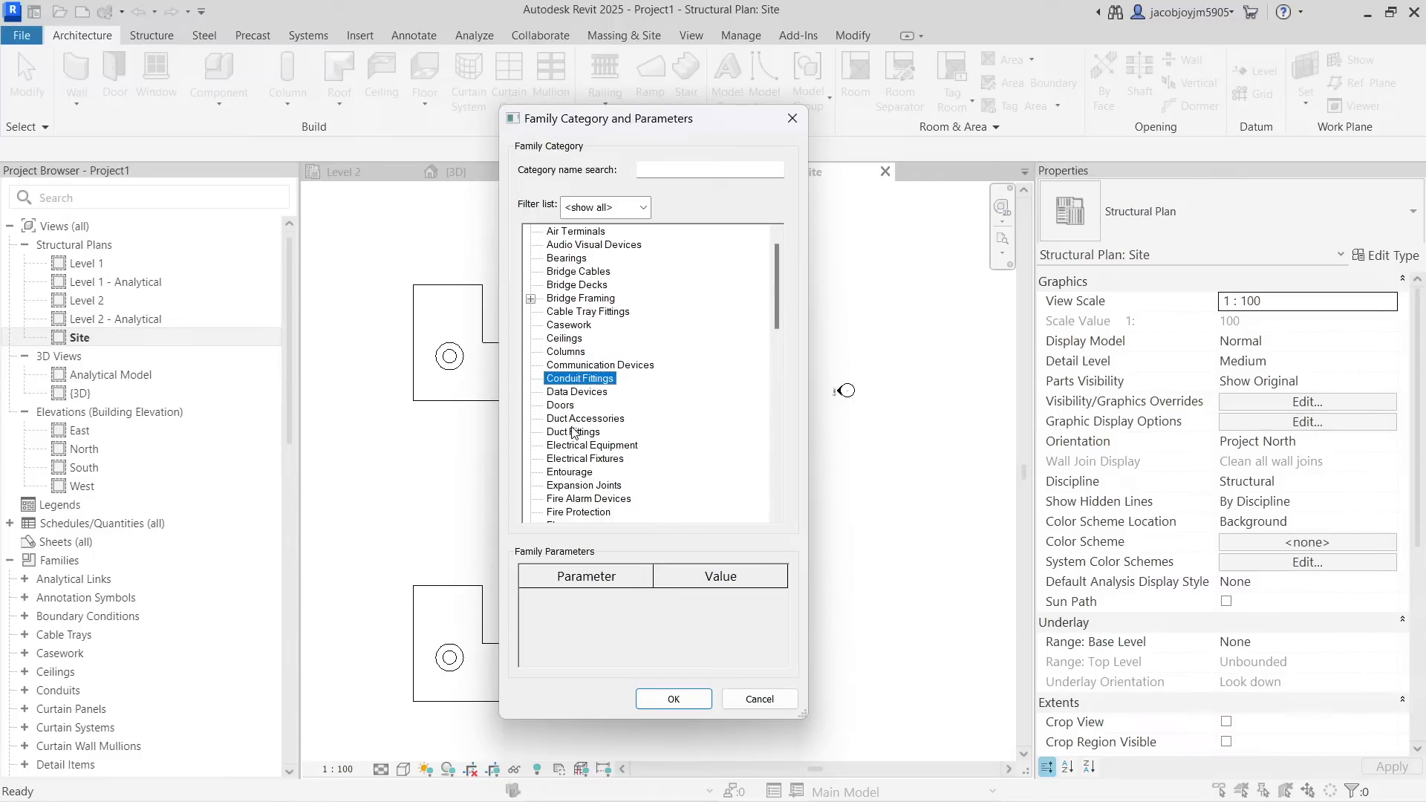
click(565, 327)
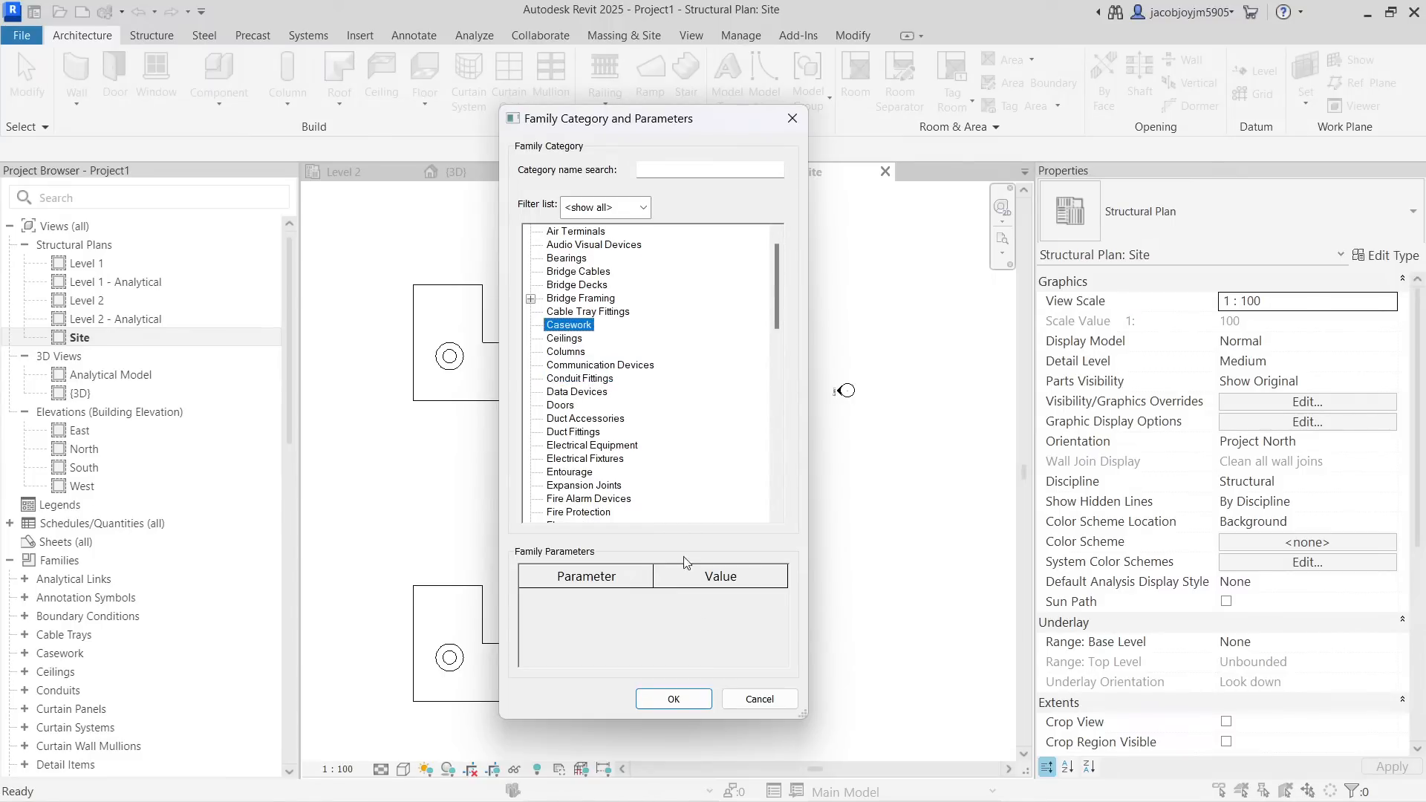
click(683, 702)
click(714, 443)
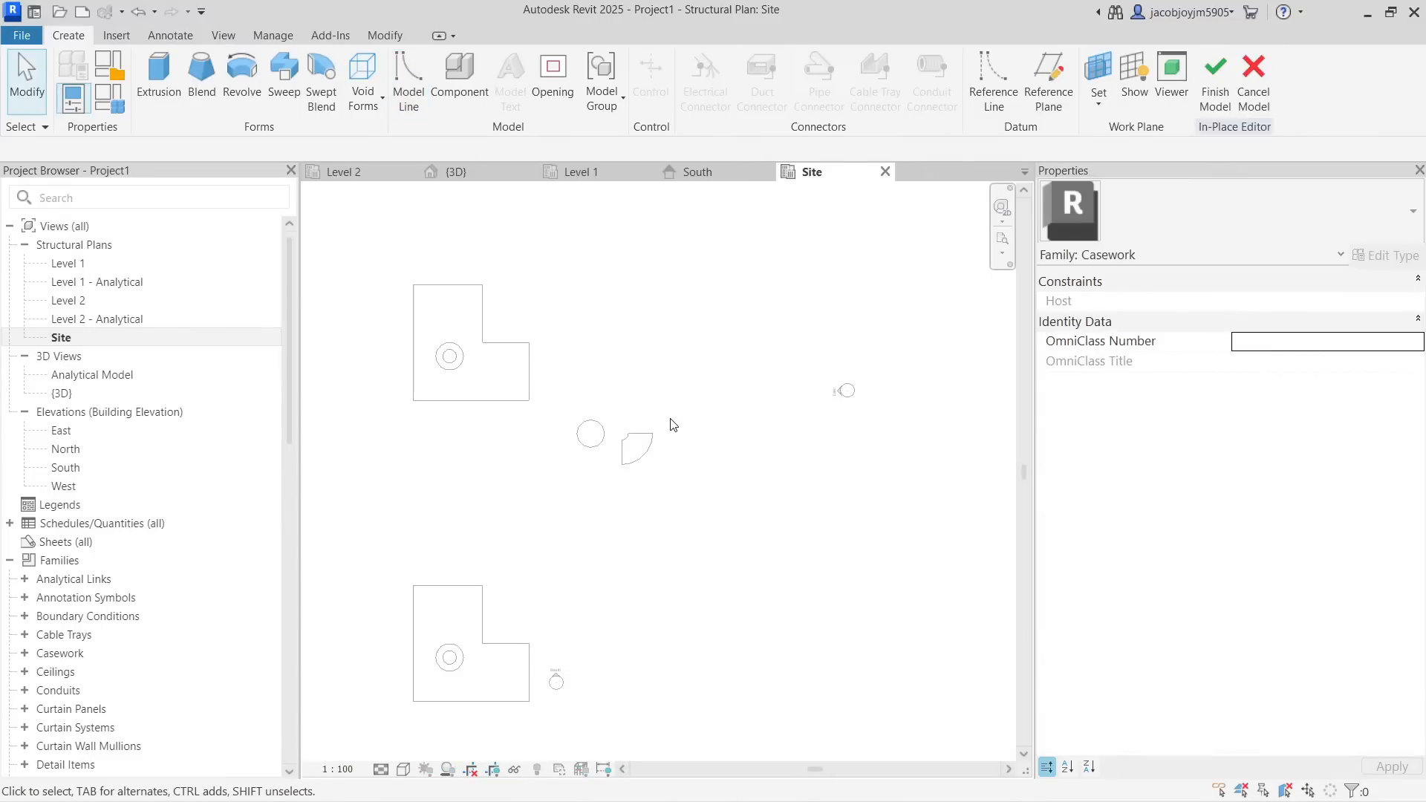
Draw a horizontal reference plane beside the quarter-round revolve and name it "Ref 2"
click(1048, 74)
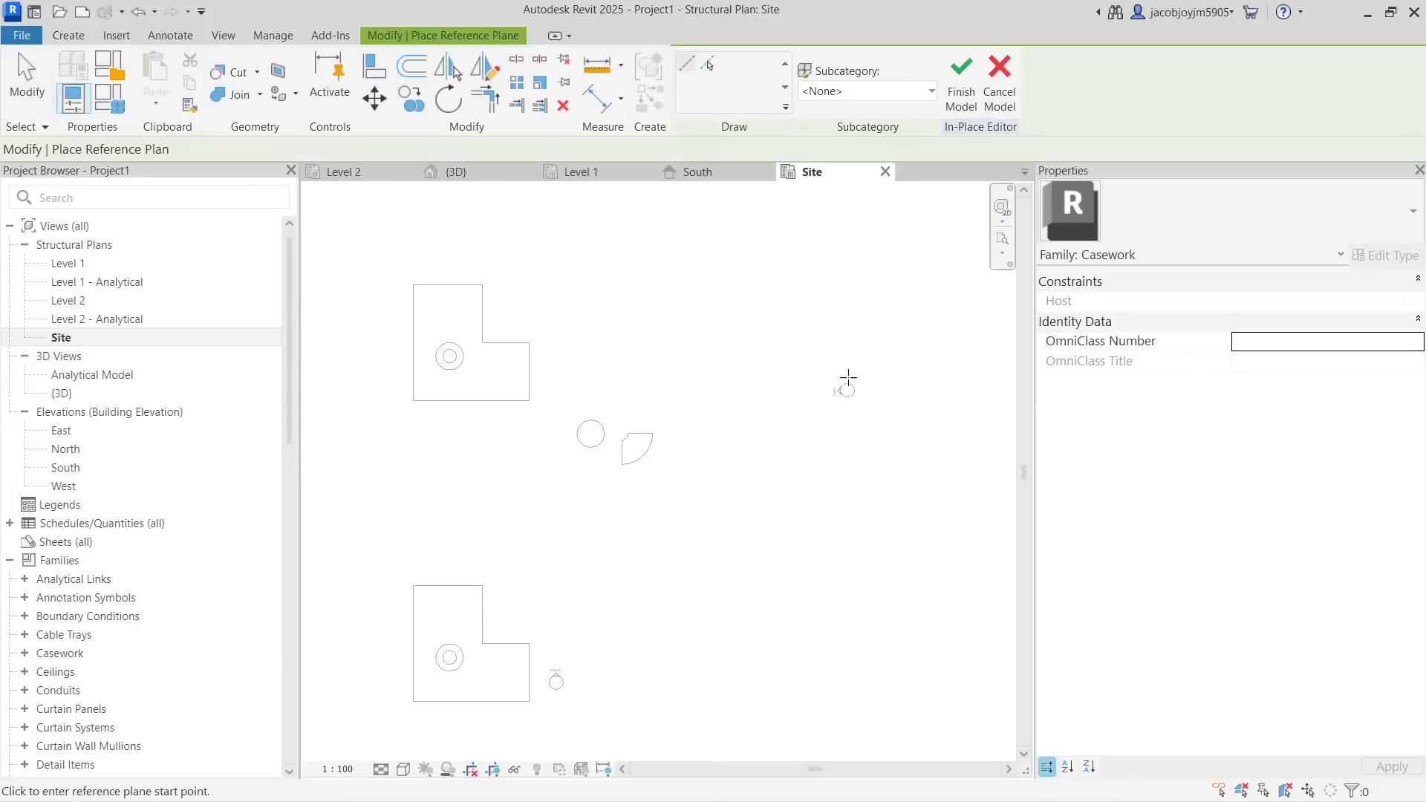
click(672, 465)
click(808, 465)
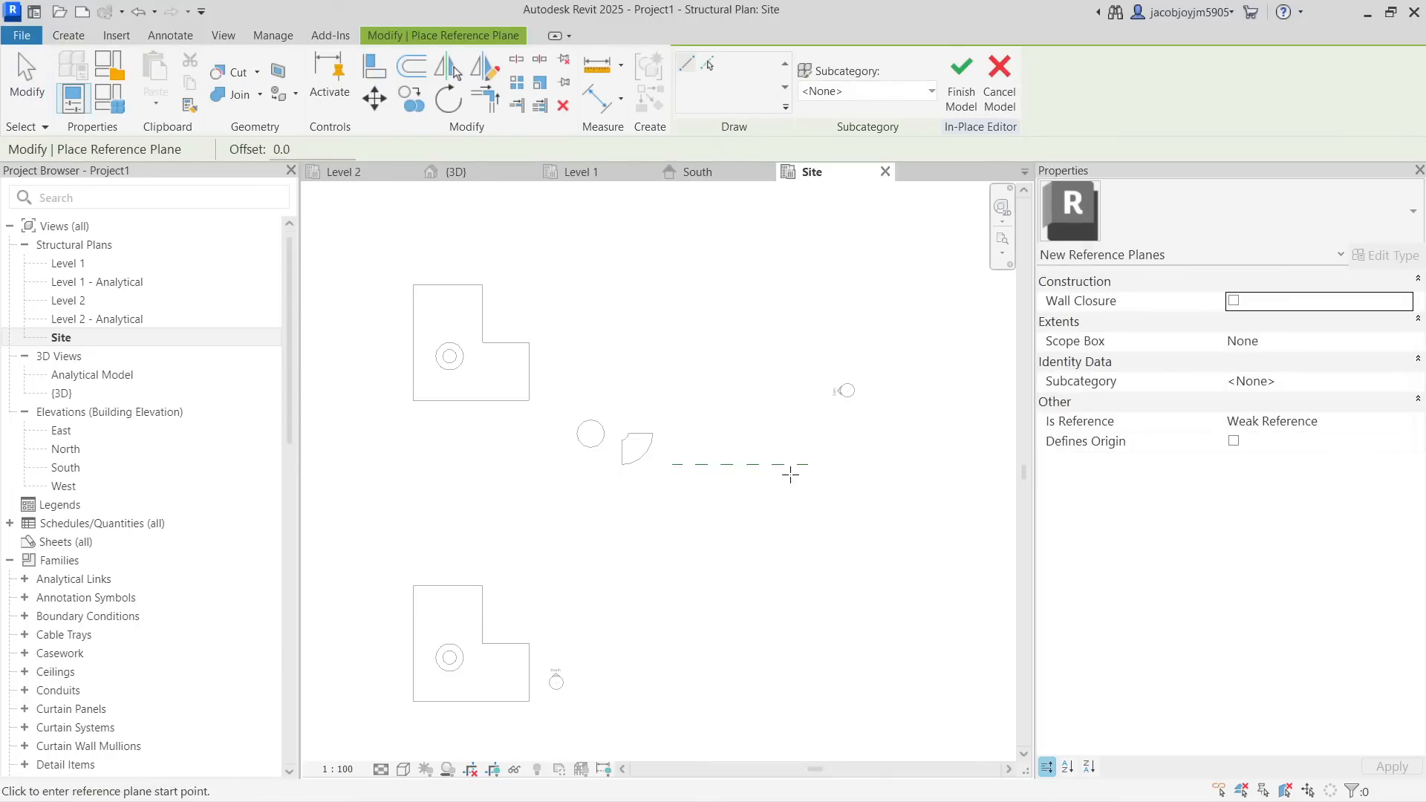
key(Escape)
click(785, 474)
scroll(785, 473, up, 2)
click(786, 475)
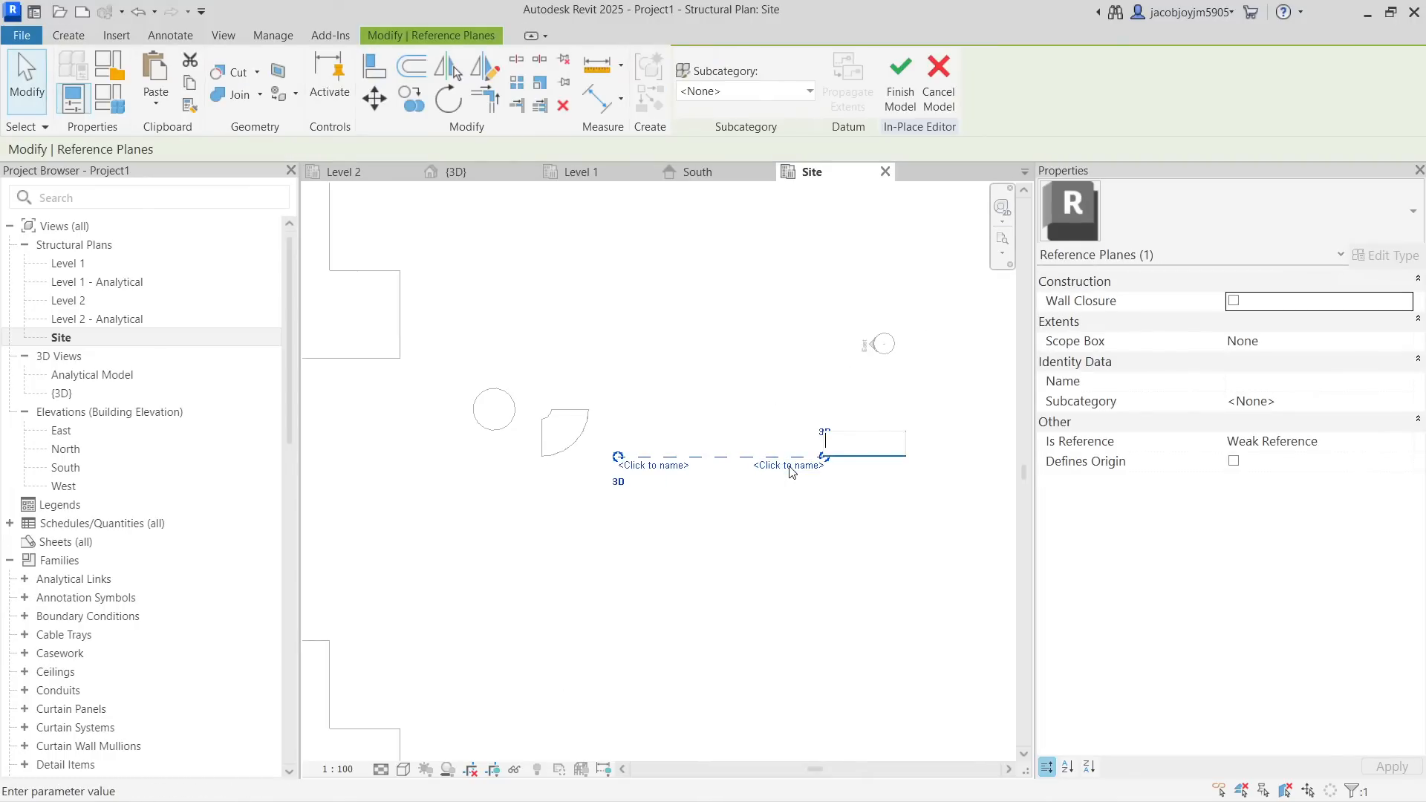
text(Ref 2)
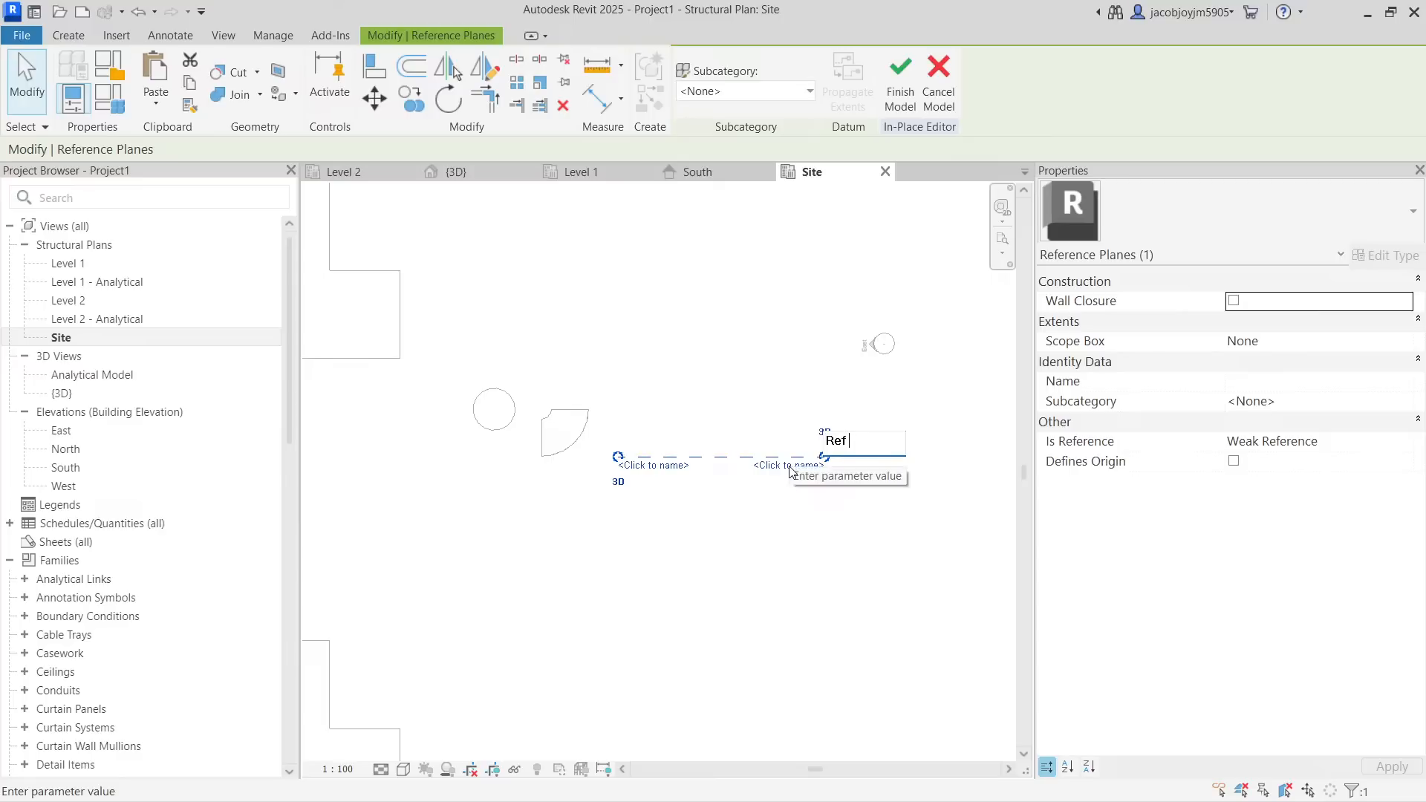
key(Return)
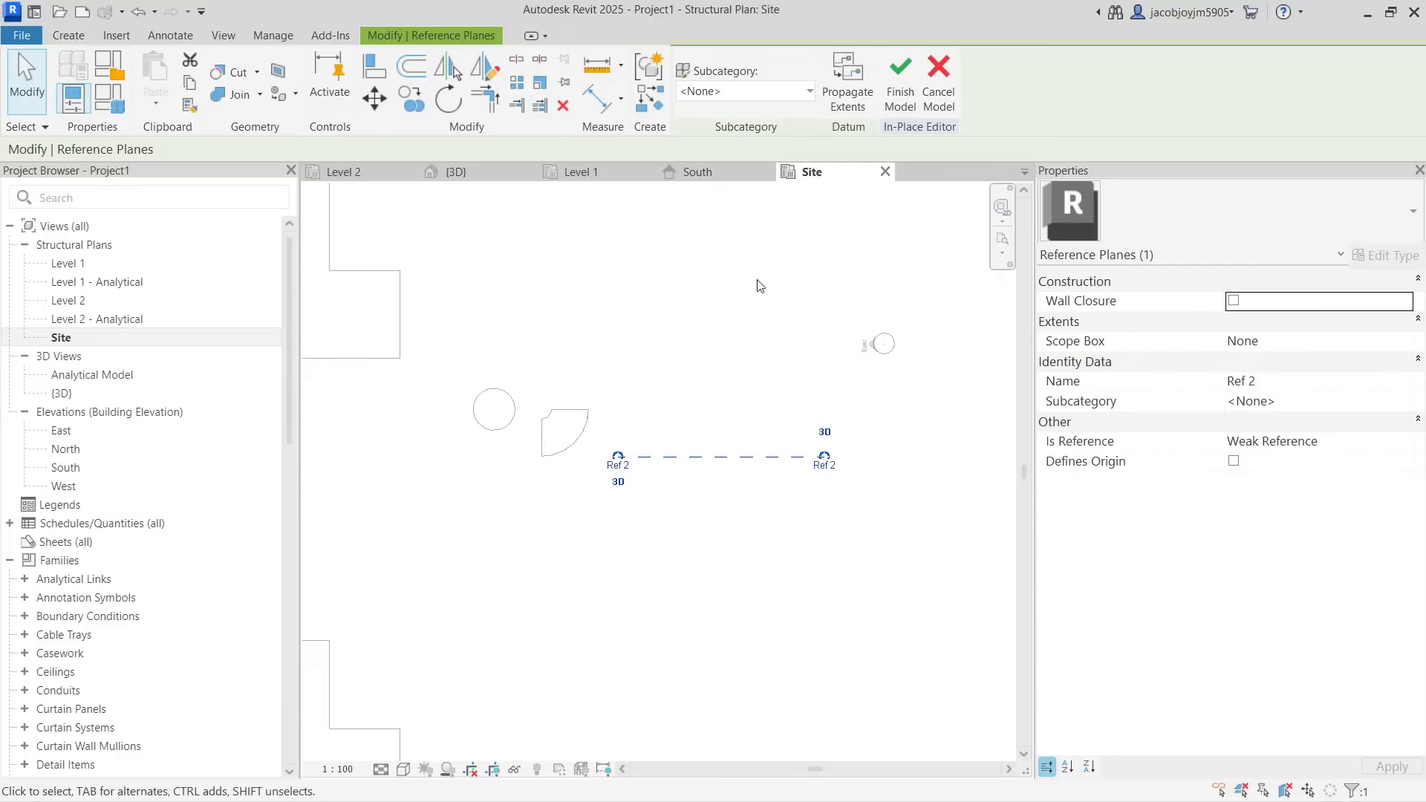
Start a solid revolve on the "Reference Plane : Ref 2" work plane and open the South elevation for sketching
click(68, 35)
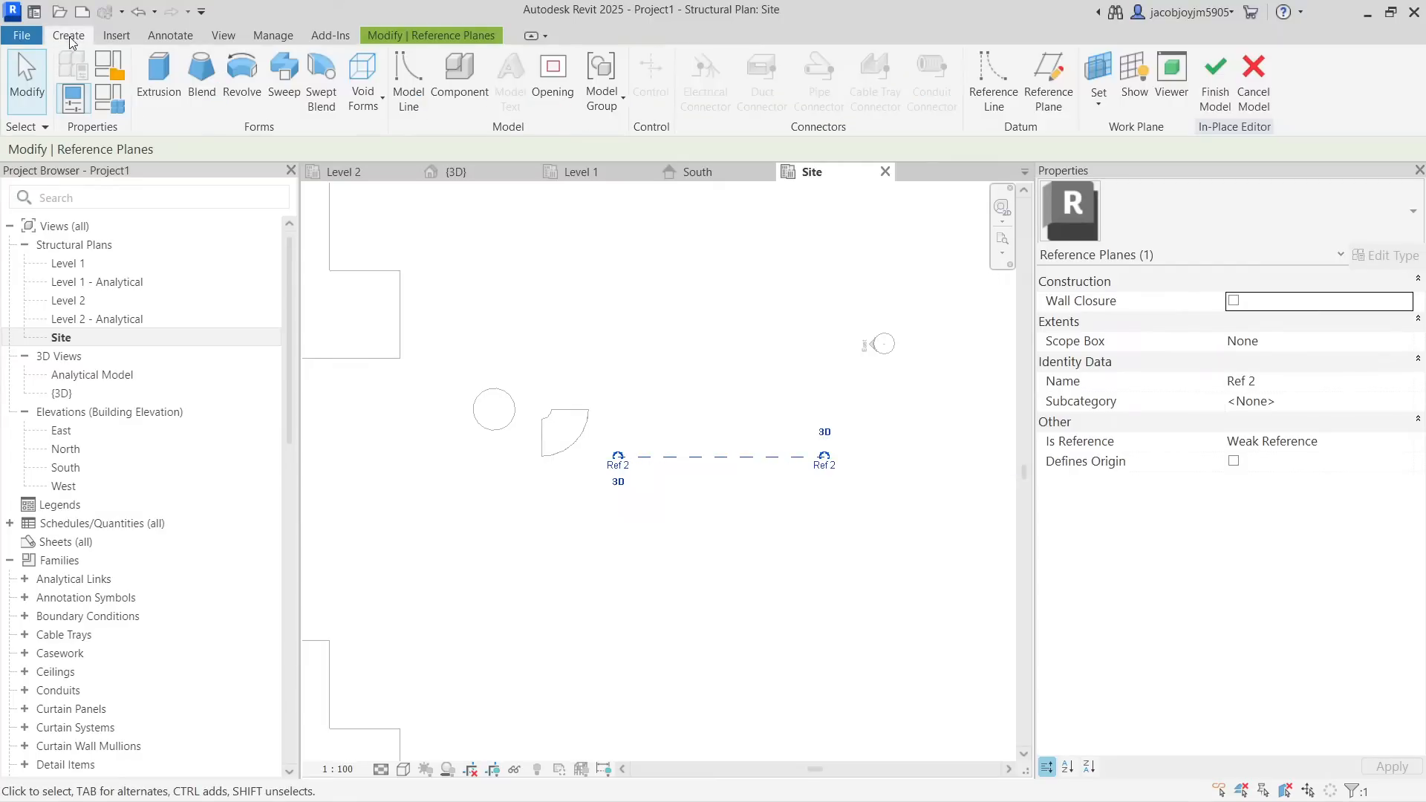
click(239, 82)
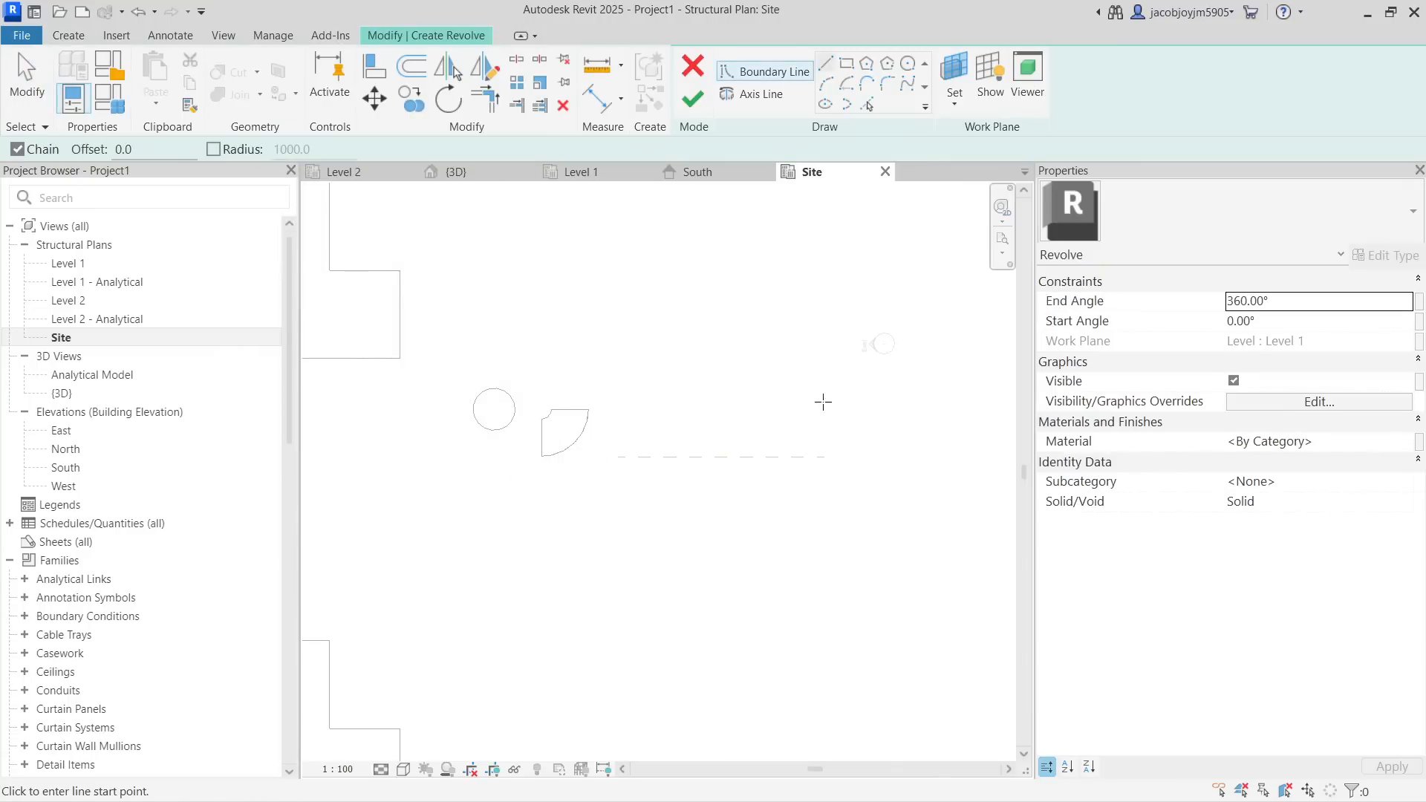
click(955, 78)
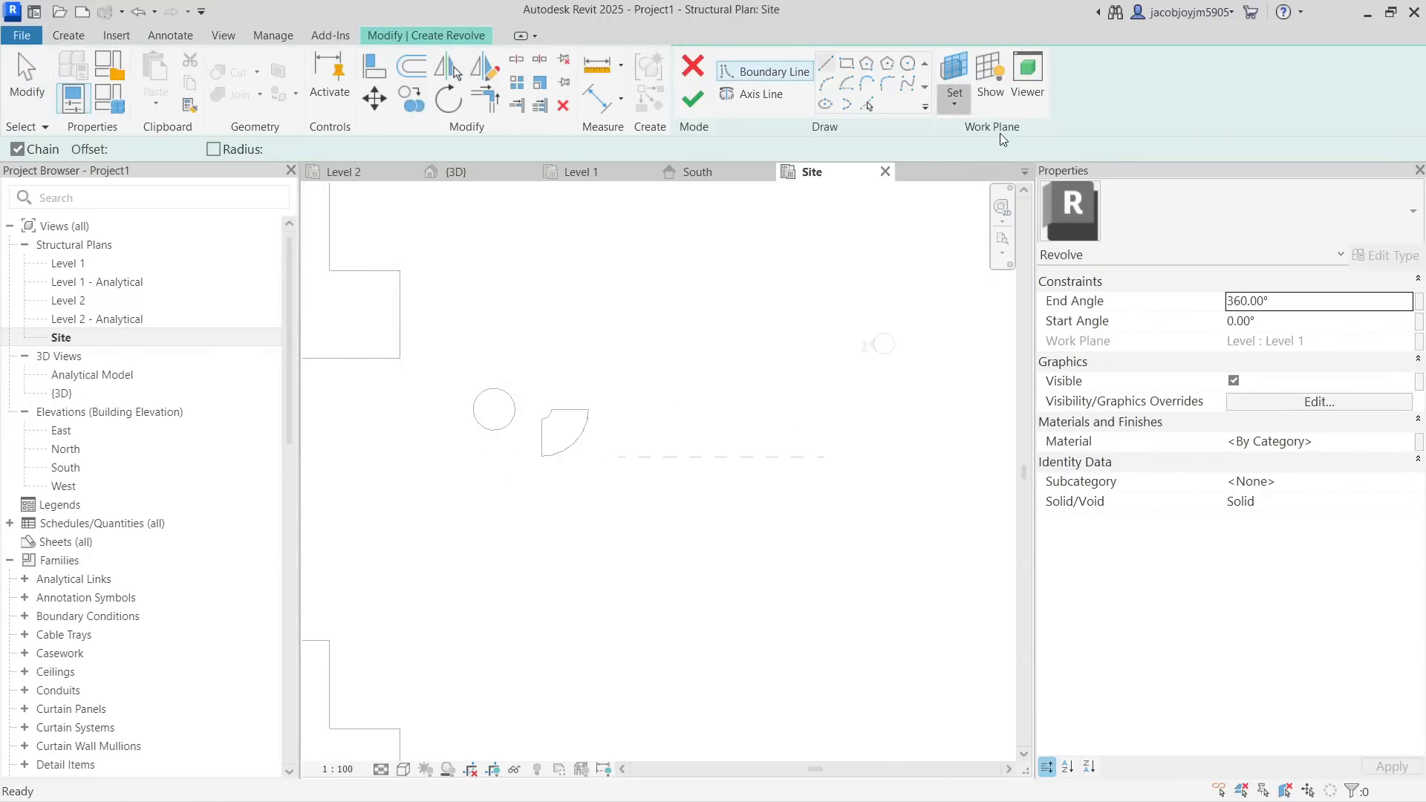
click(757, 408)
click(760, 449)
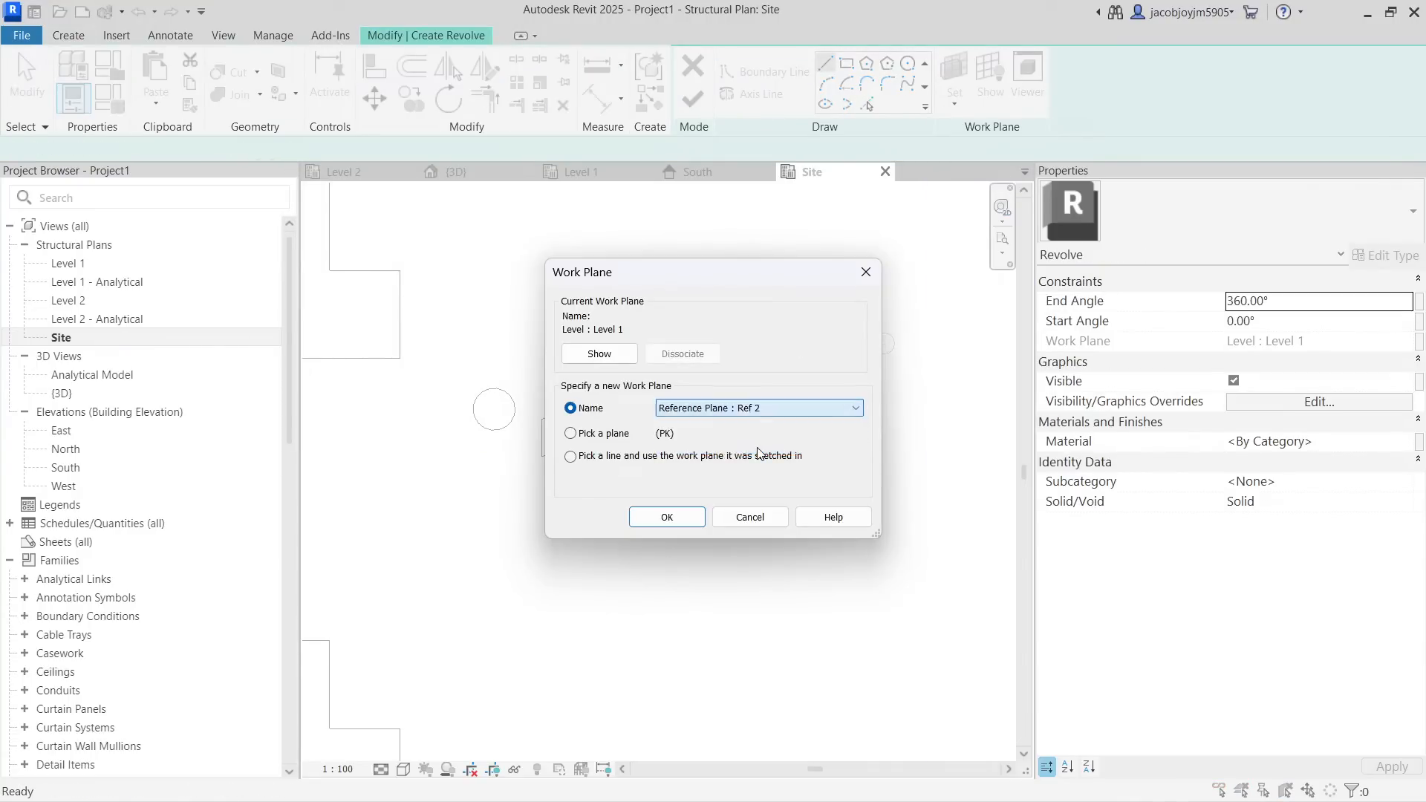
click(690, 520)
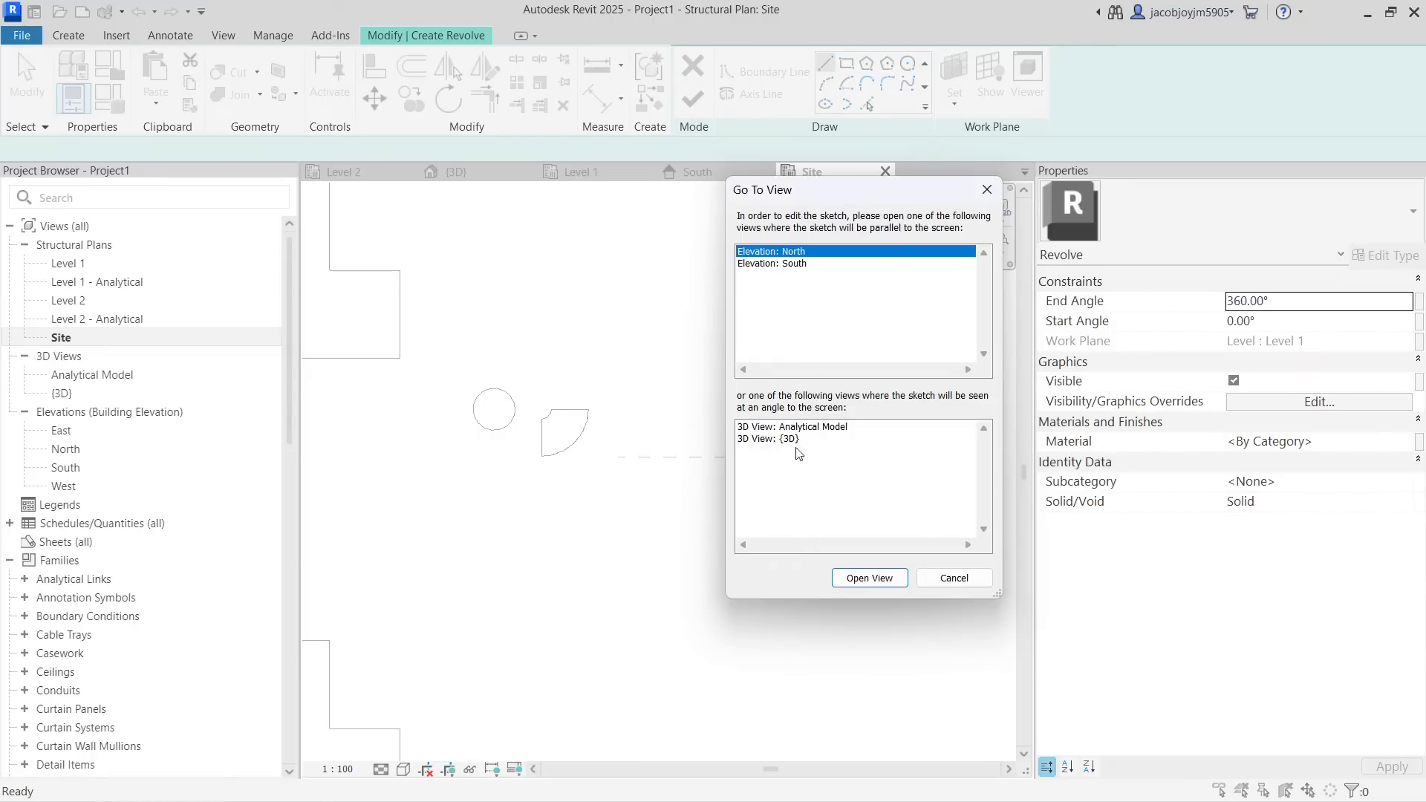
click(796, 264)
click(868, 578)
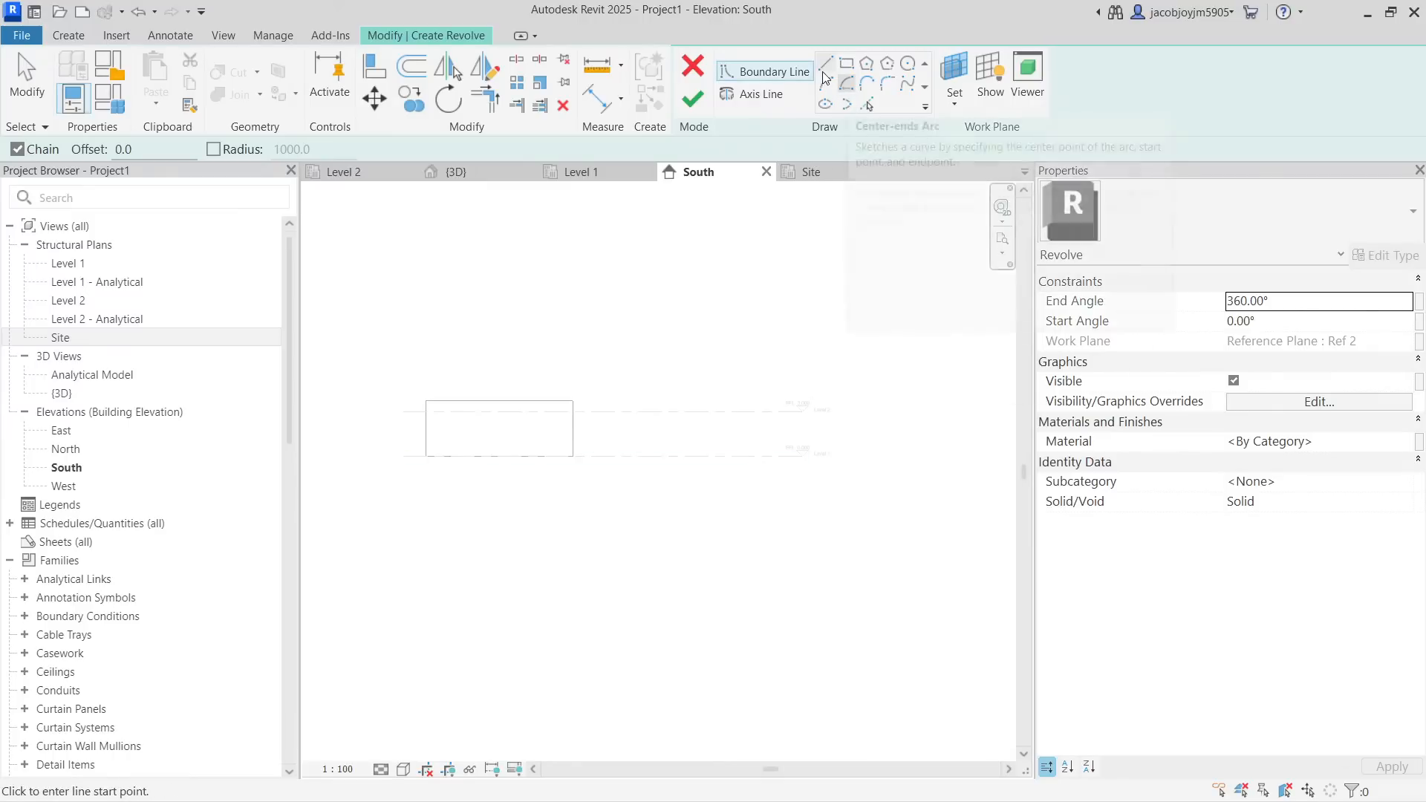
Sketch a vertical axis line for the revolve, rising from Level 1 and ending below Level 2
click(752, 93)
scroll(661, 435, up, 3)
click(640, 480)
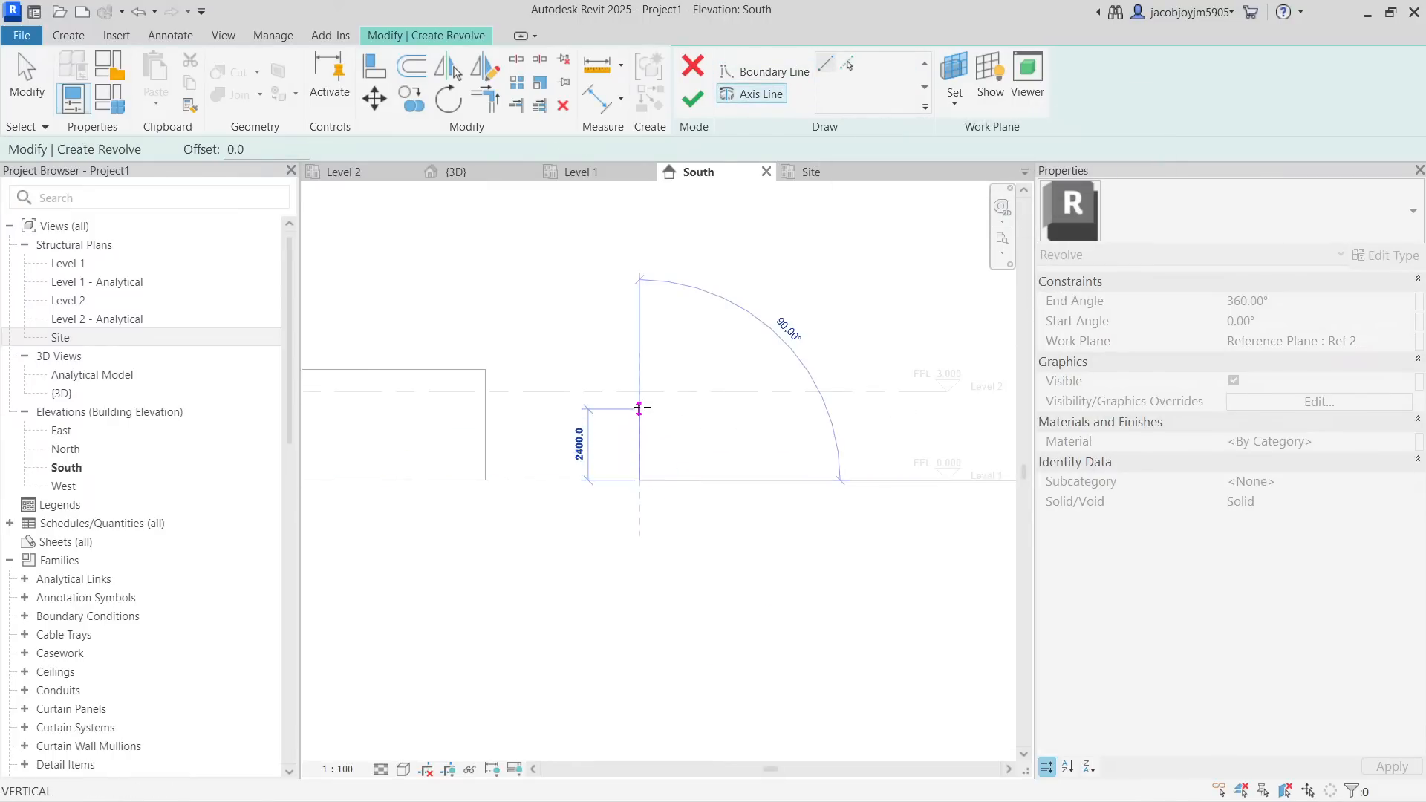
click(640, 437)
scroll(653, 445, up, 3)
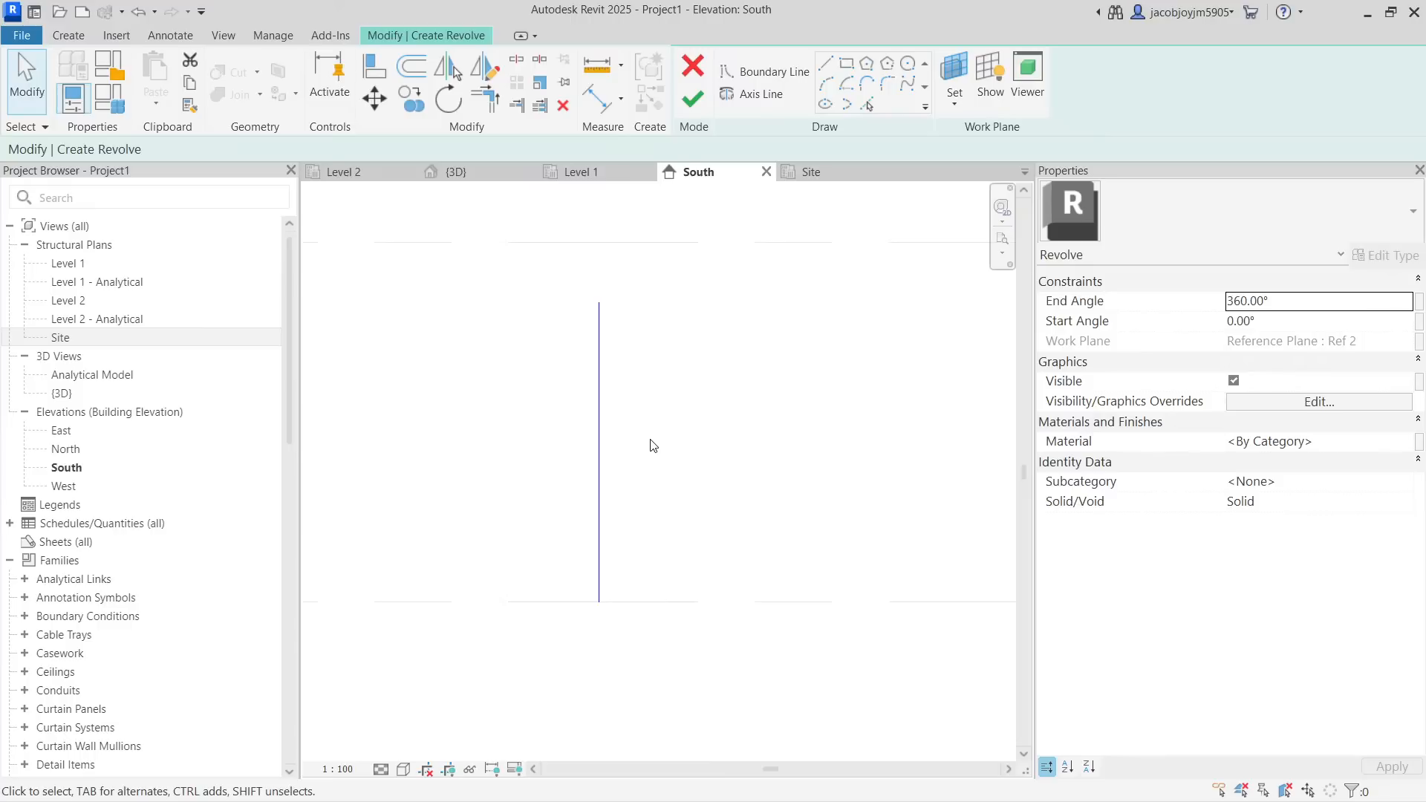
Sketch three rectangles against the axis: upper about 200 by 500 mm, lower about 300 by 400 mm, and a wider one between them
click(846, 64)
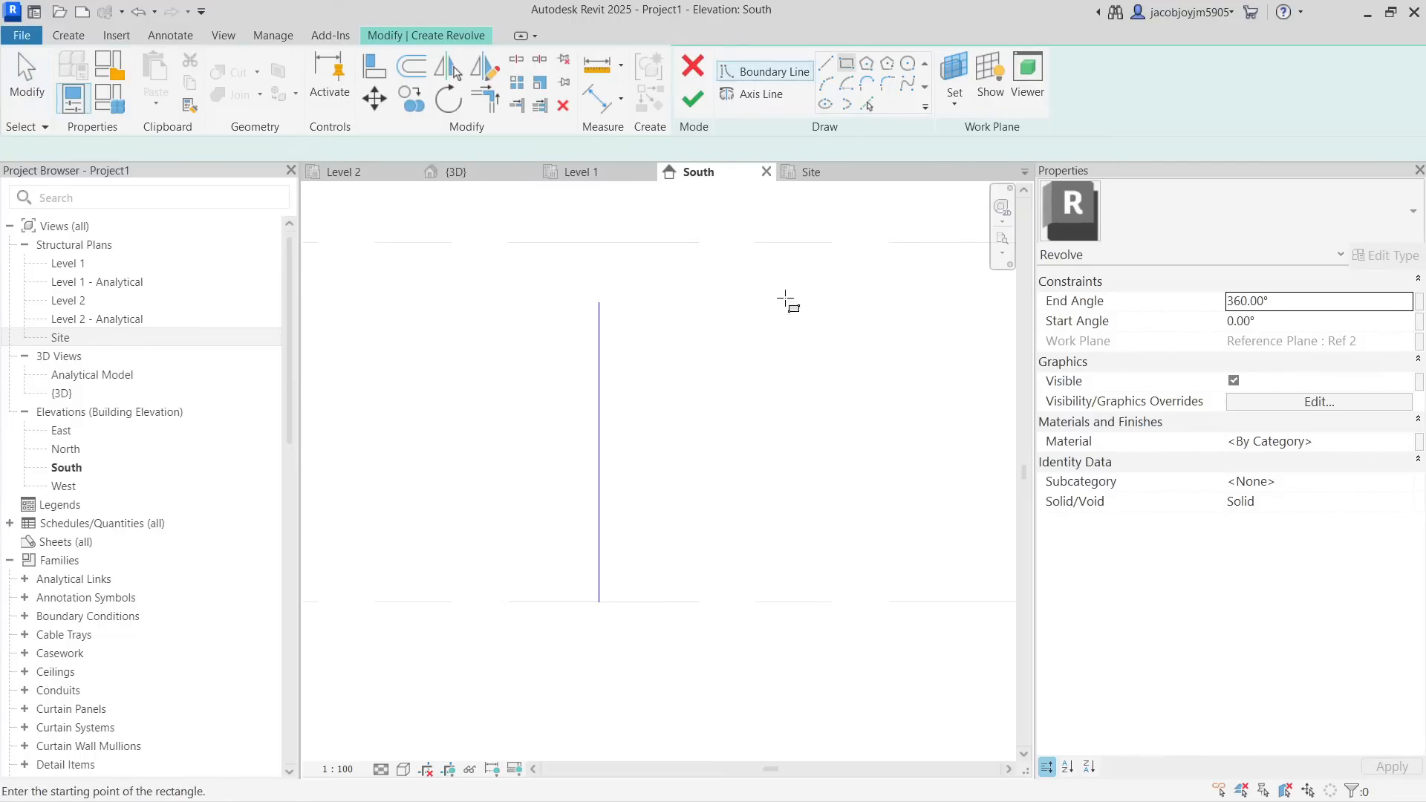
click(601, 328)
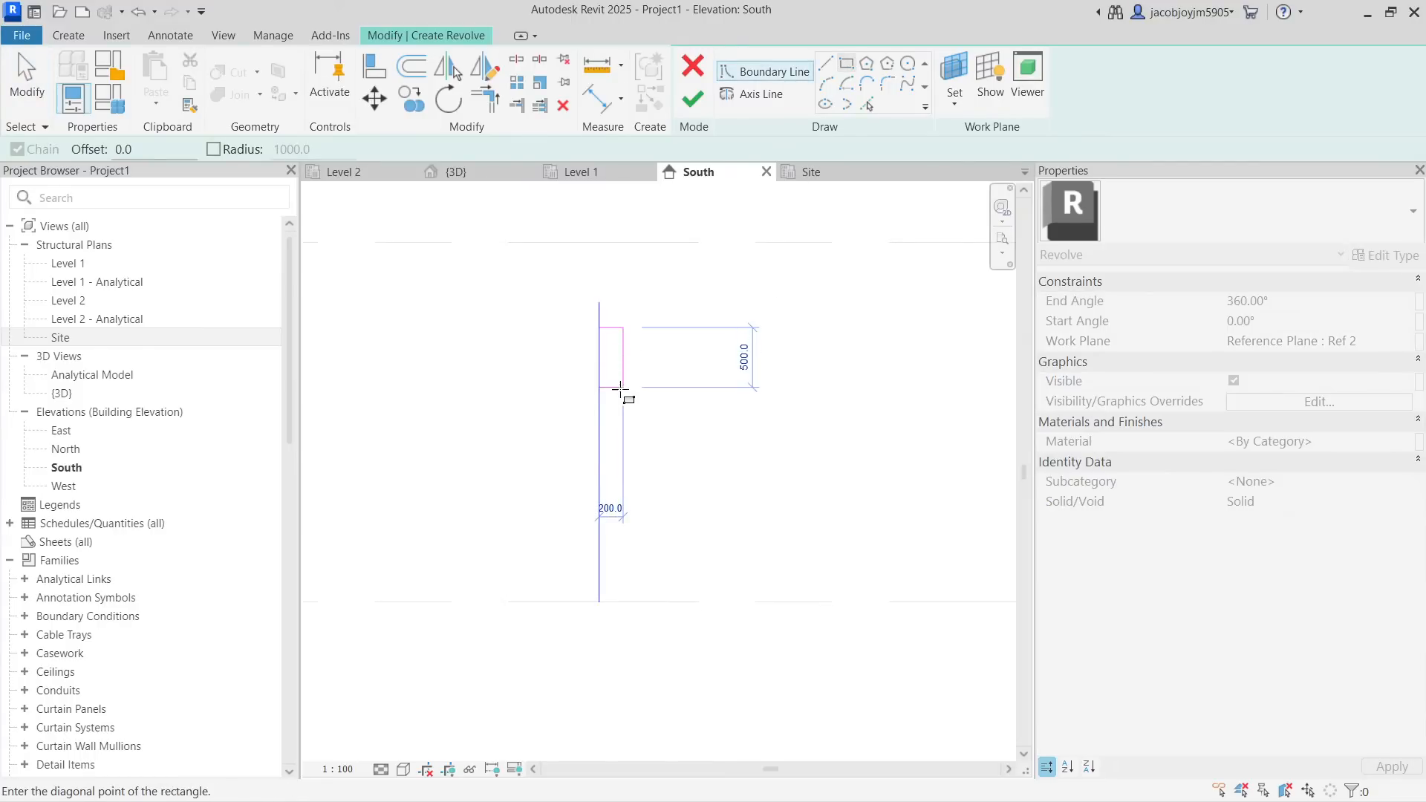
click(622, 387)
click(600, 587)
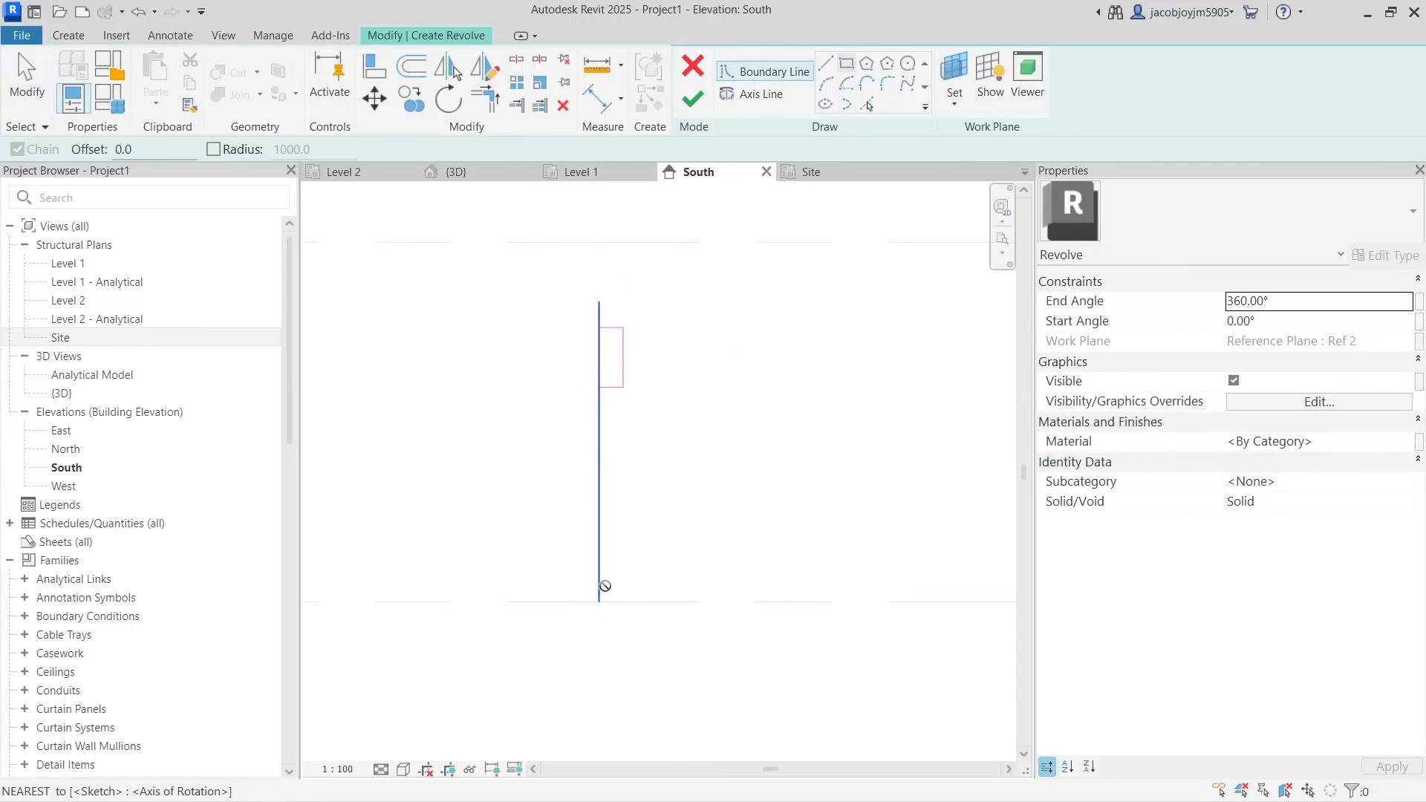
click(635, 538)
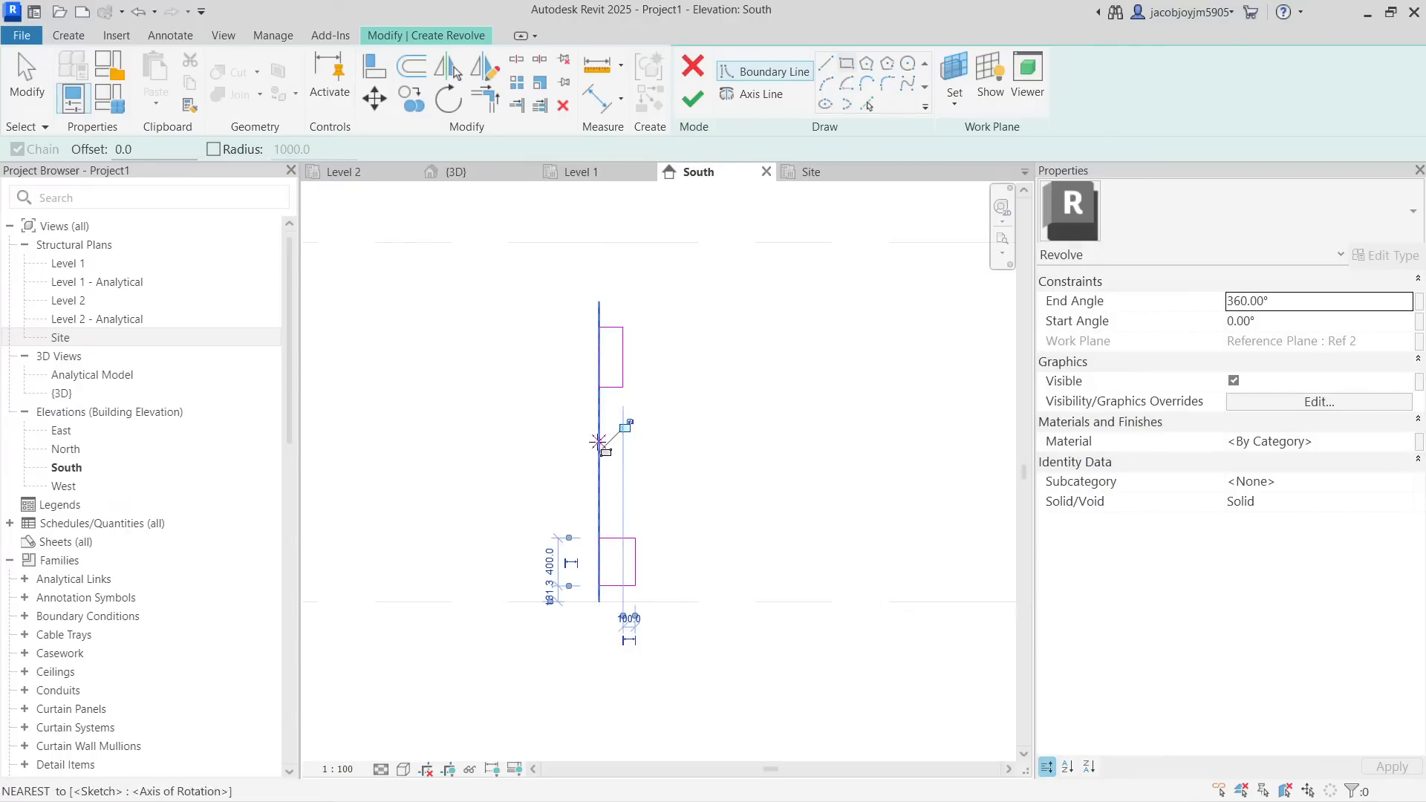
click(600, 434)
click(658, 493)
Connect the outer corners of the three rectangles with two concave arcs, one above and one below the middle rectangle
click(826, 84)
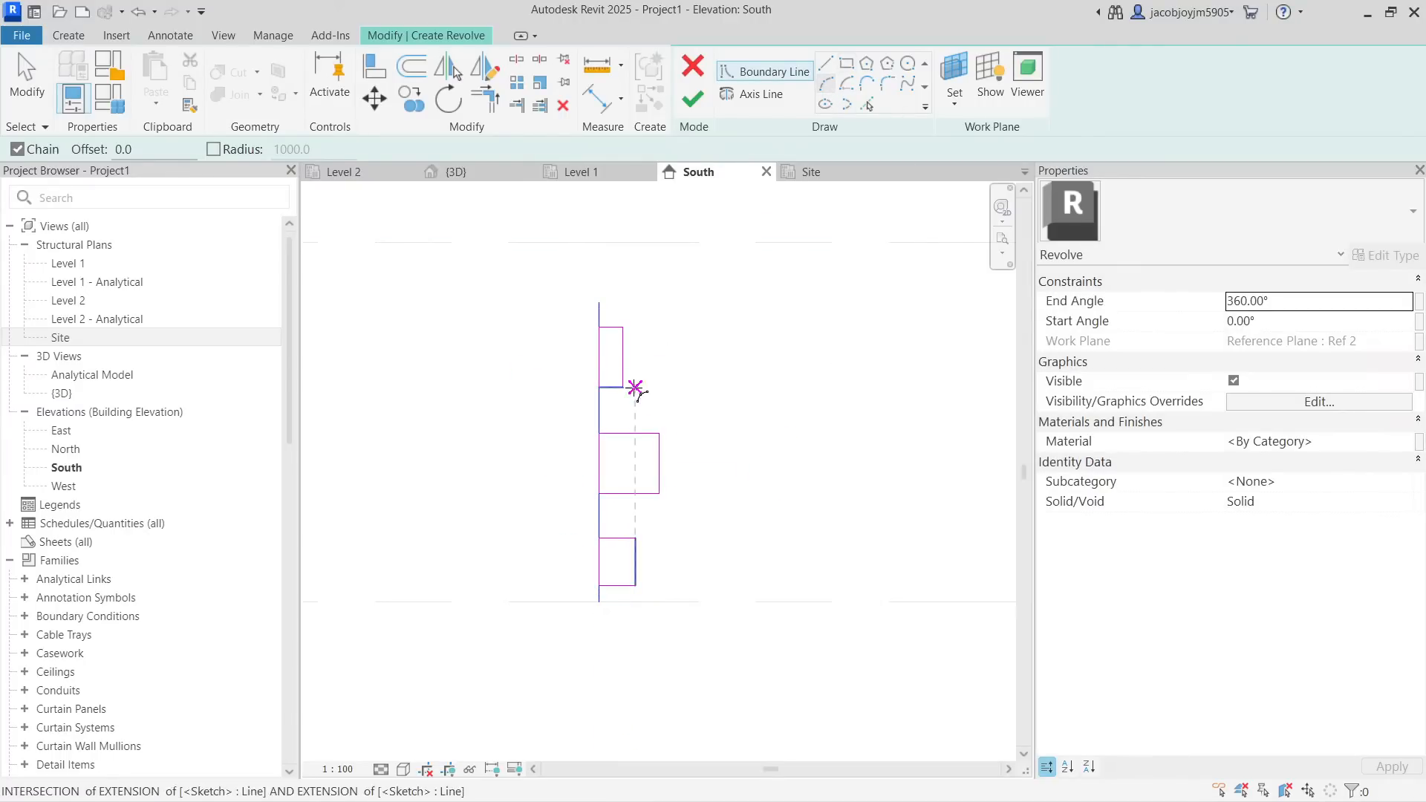
click(623, 387)
click(658, 434)
click(628, 420)
click(658, 493)
click(635, 538)
click(643, 509)
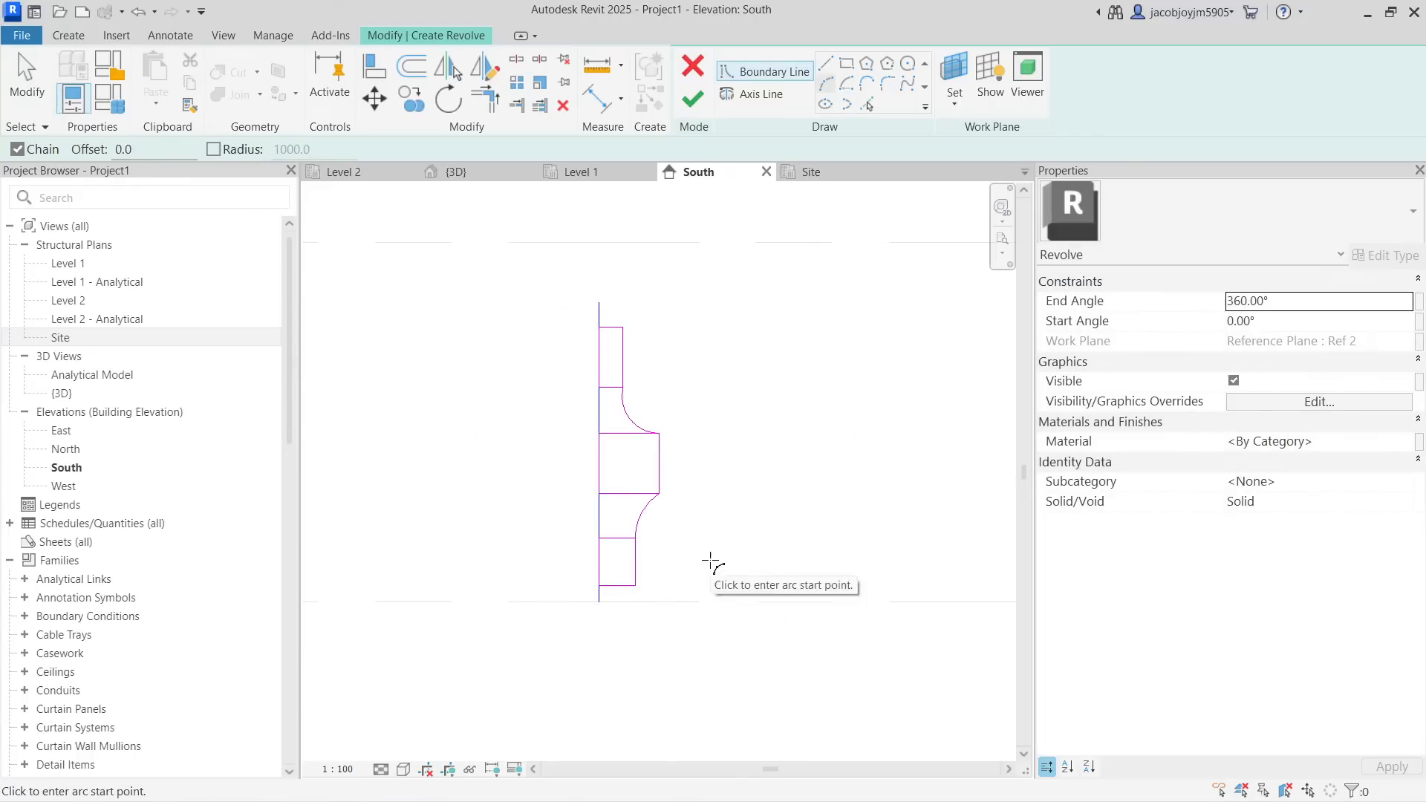
key(Escape)
Delete the four horizontal rectangle edges that cross the inside of the revolve profile
click(620, 434)
key(Delete)
click(612, 387)
key(Delete)
click(628, 493)
key(Delete)
click(622, 537)
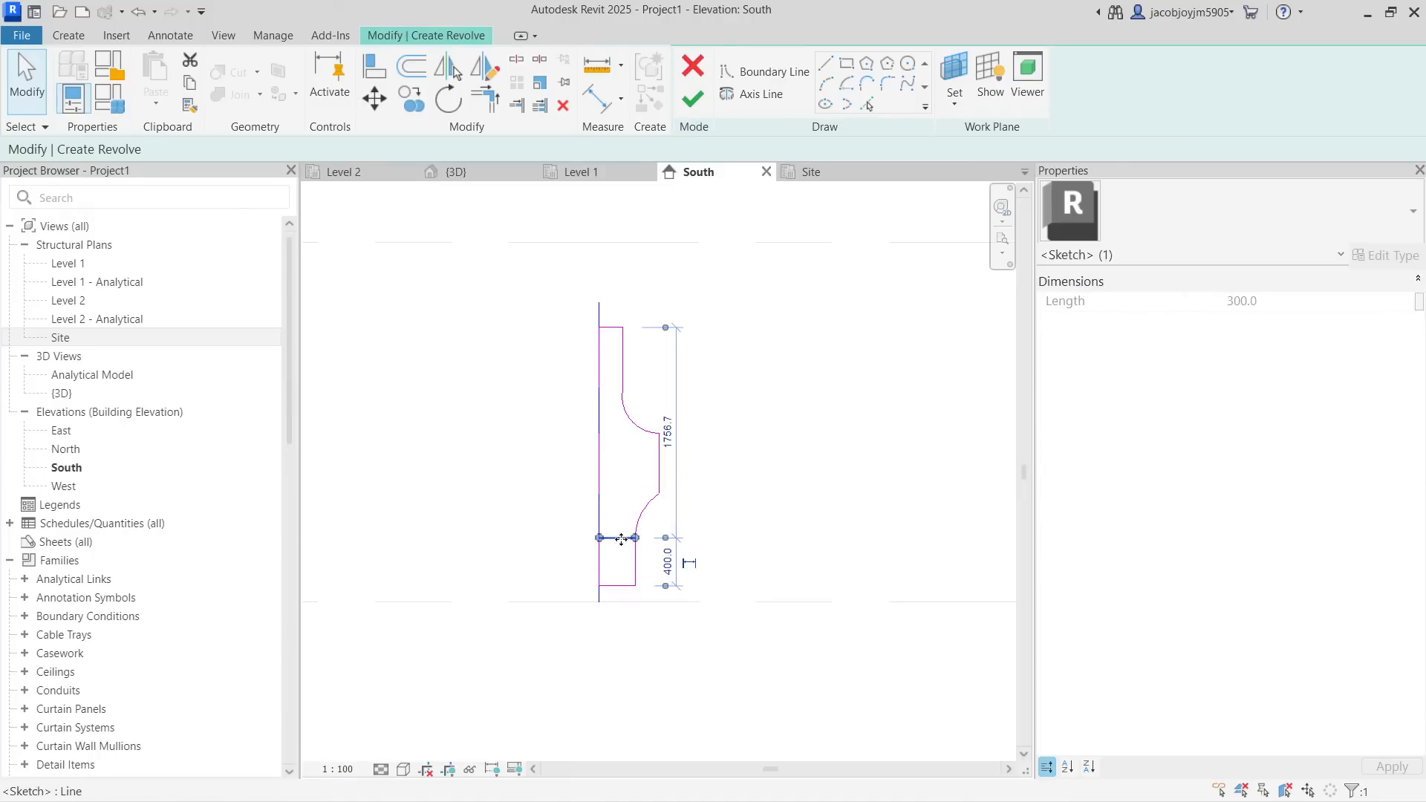
key(Delete)
Replace the separate edge segments along the axis with one continuous line closing the profile
click(599, 561)
key(Delete)
drag(549, 390, 615, 521)
key(Delete)
drag(528, 291, 619, 452)
key(Delete)
click(600, 549)
click(724, 350)
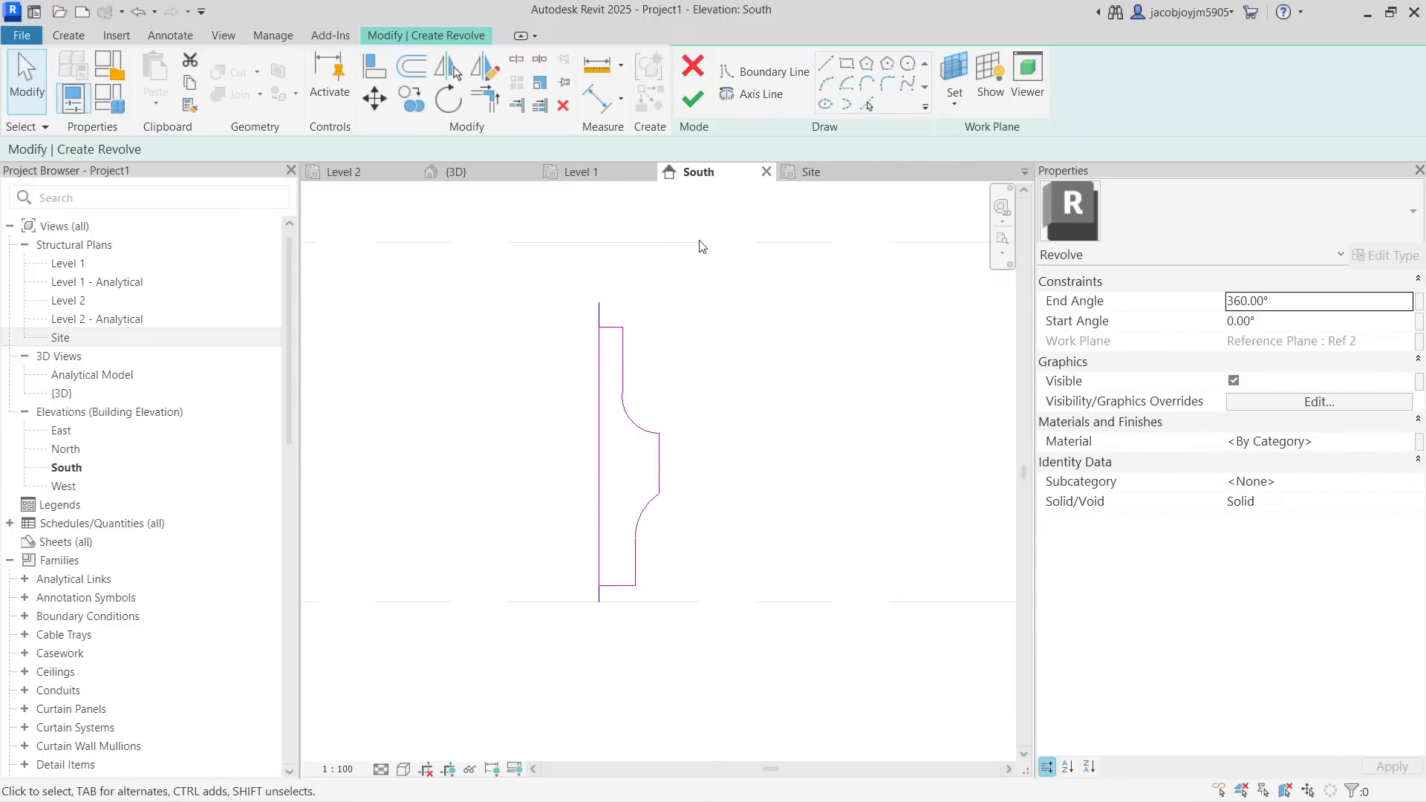
Finish the revolve and the in-place model, and inspect the stepped solid in the 3D view
click(690, 104)
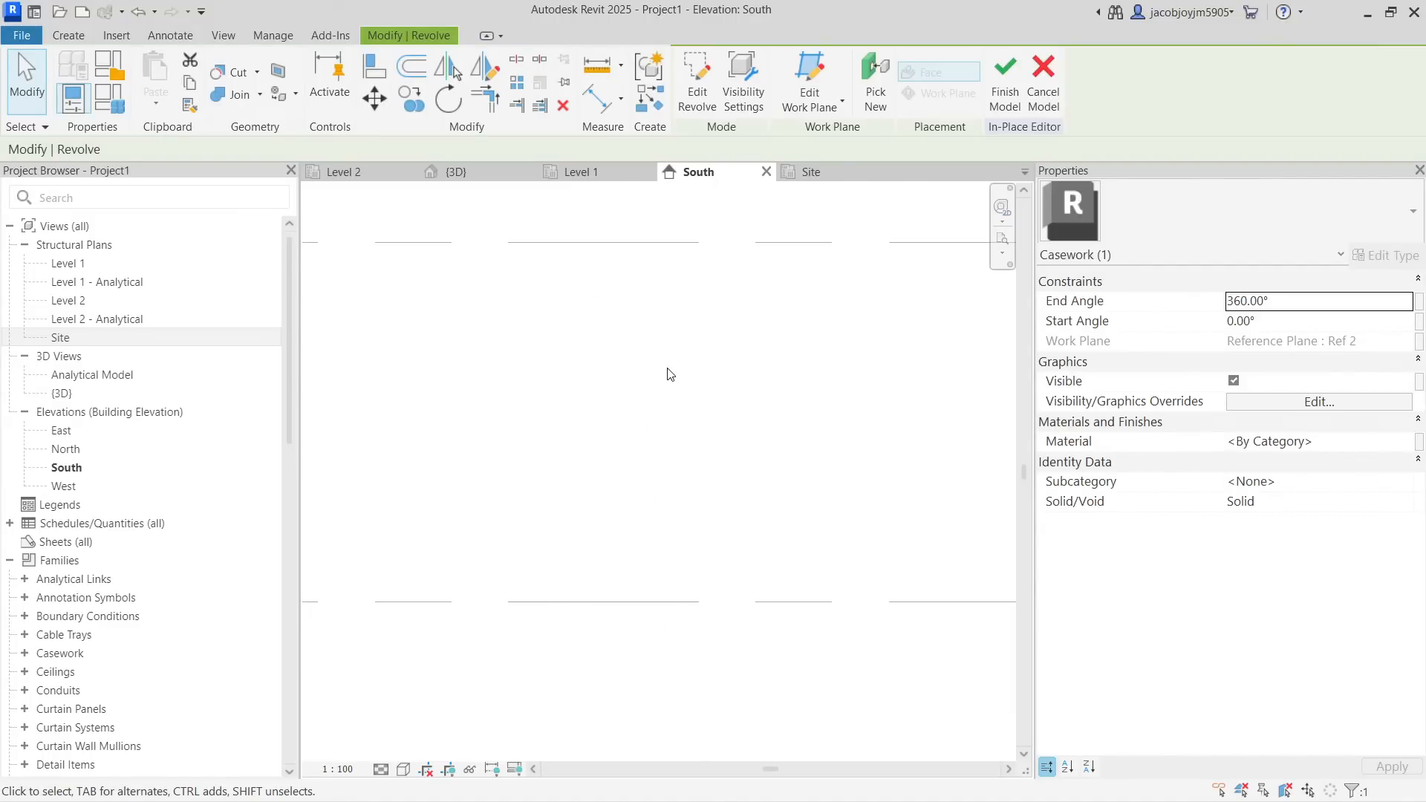
click(1005, 83)
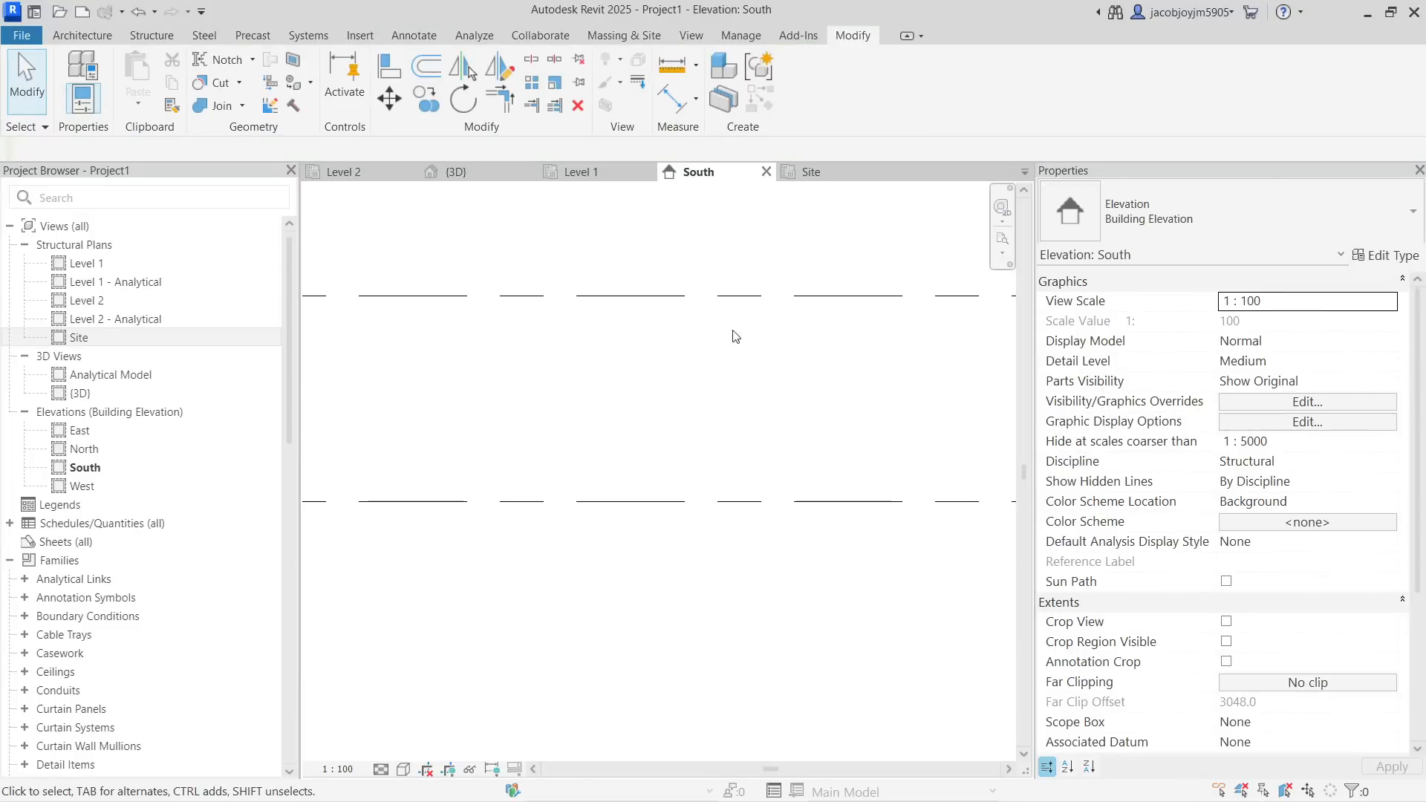
click(461, 172)
scroll(608, 480, up, 5)
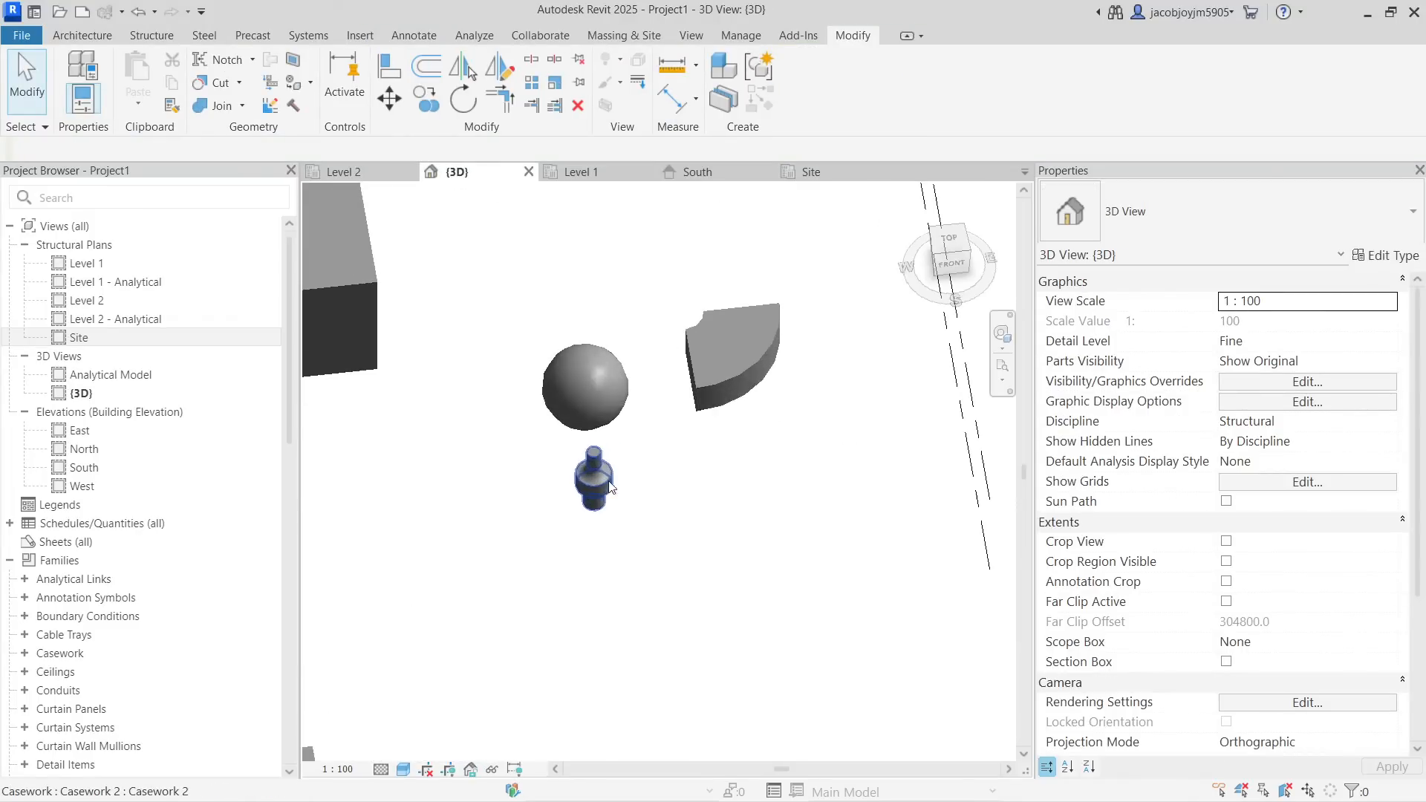
click(608, 480)
shift+middle_drag(608, 479, 666, 455)
scroll(592, 496, up, 5)
shift+middle_drag(592, 496, 704, 447)
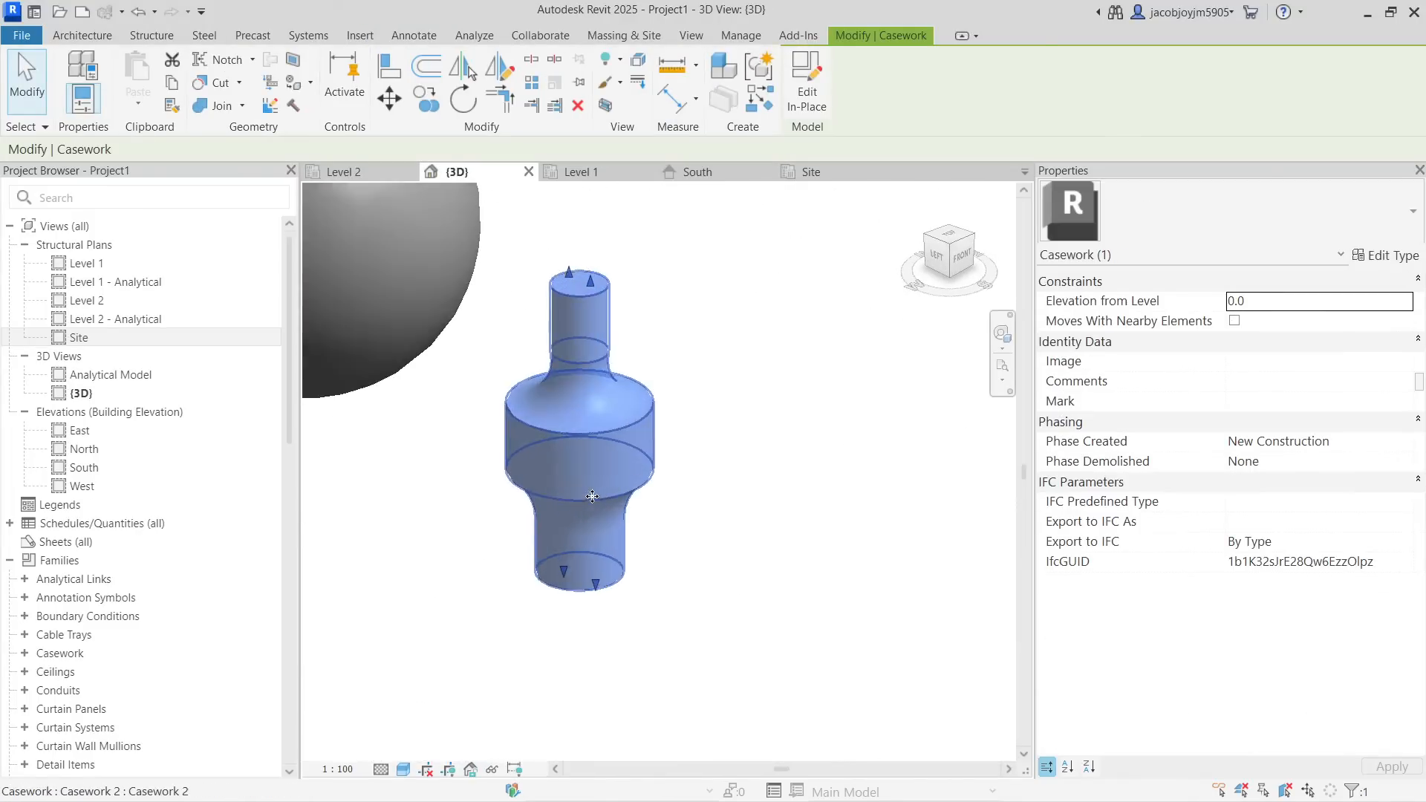
click(684, 296)
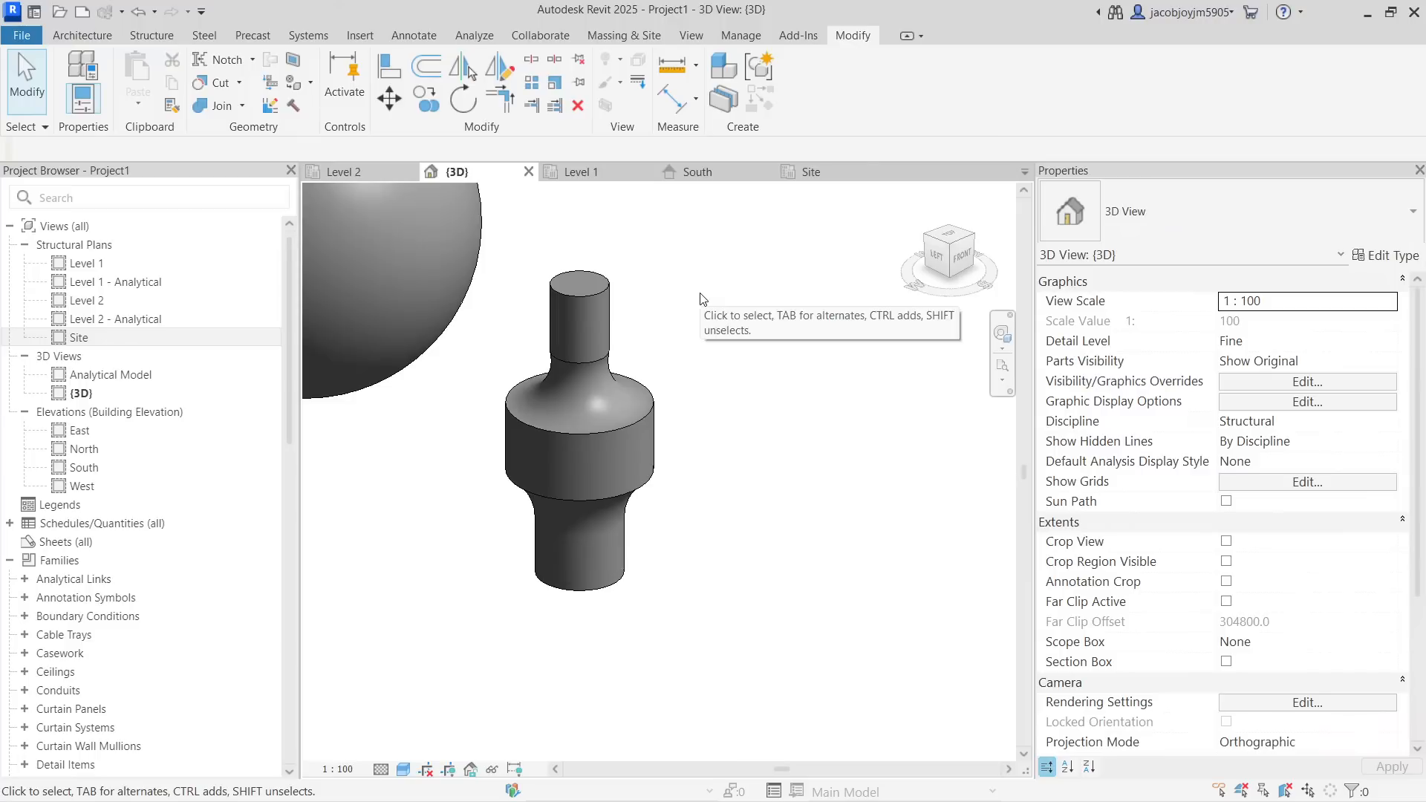
Orient the 3D view to the top and start a new in-place Casework component named "Casework 3"
click(956, 235)
scroll(564, 343, down, 3)
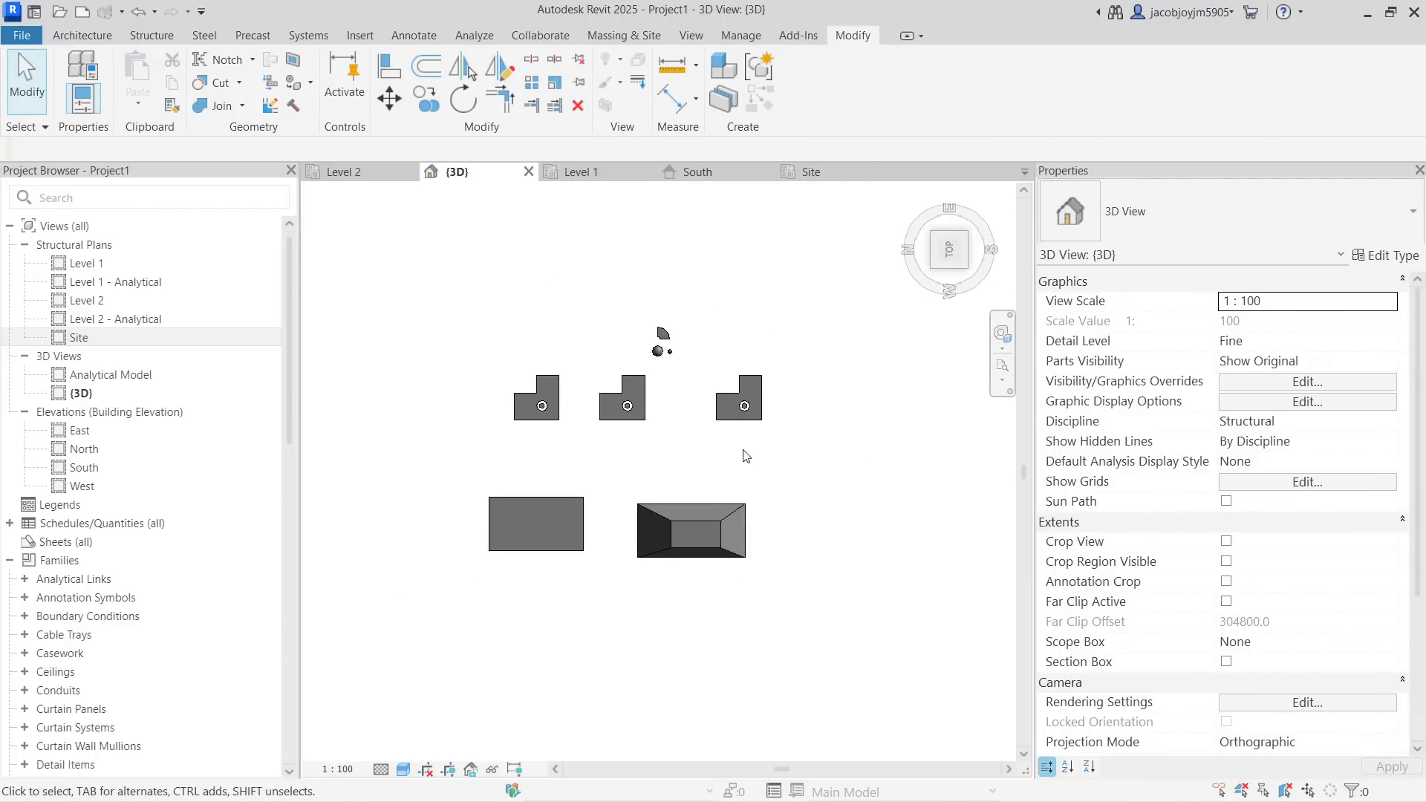
click(81, 35)
click(219, 106)
click(245, 182)
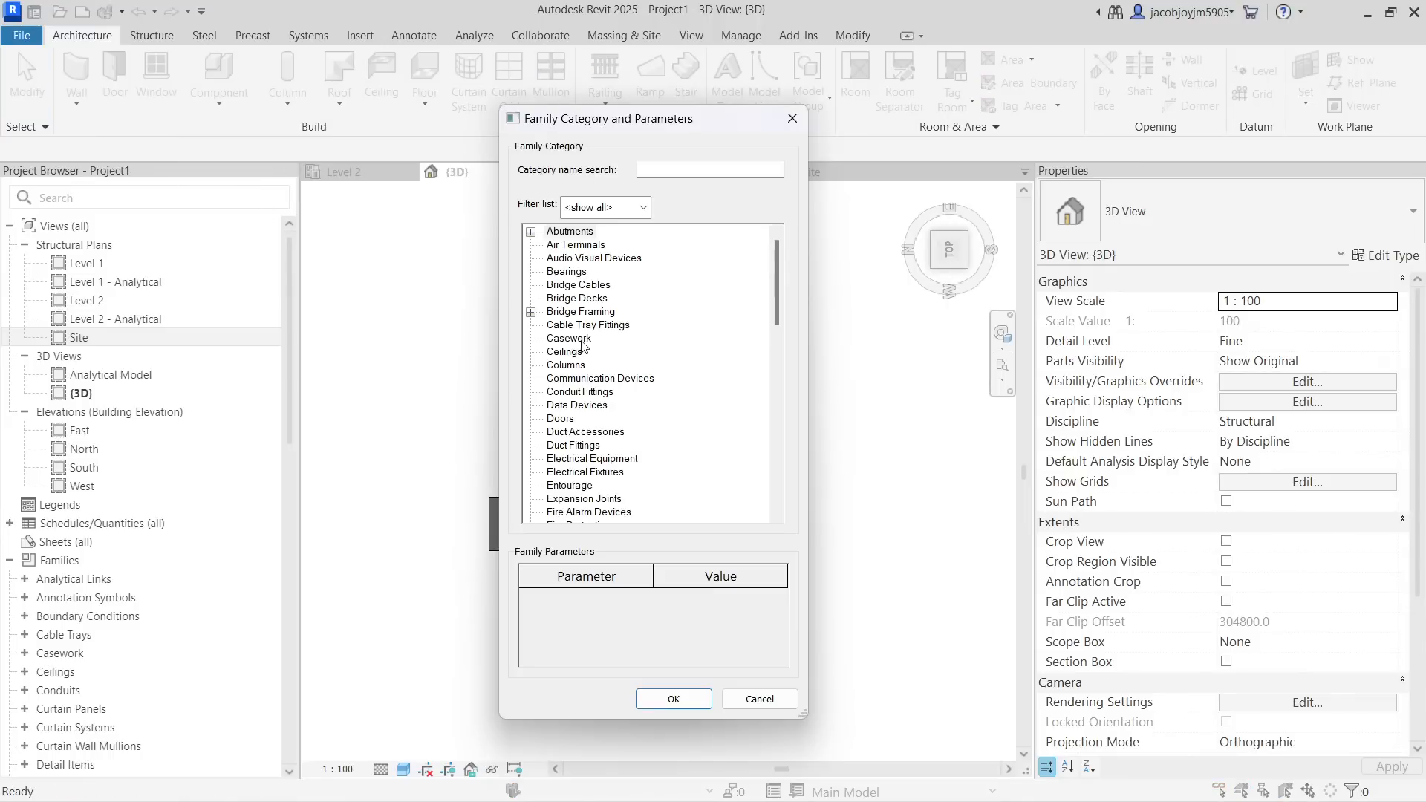
click(575, 342)
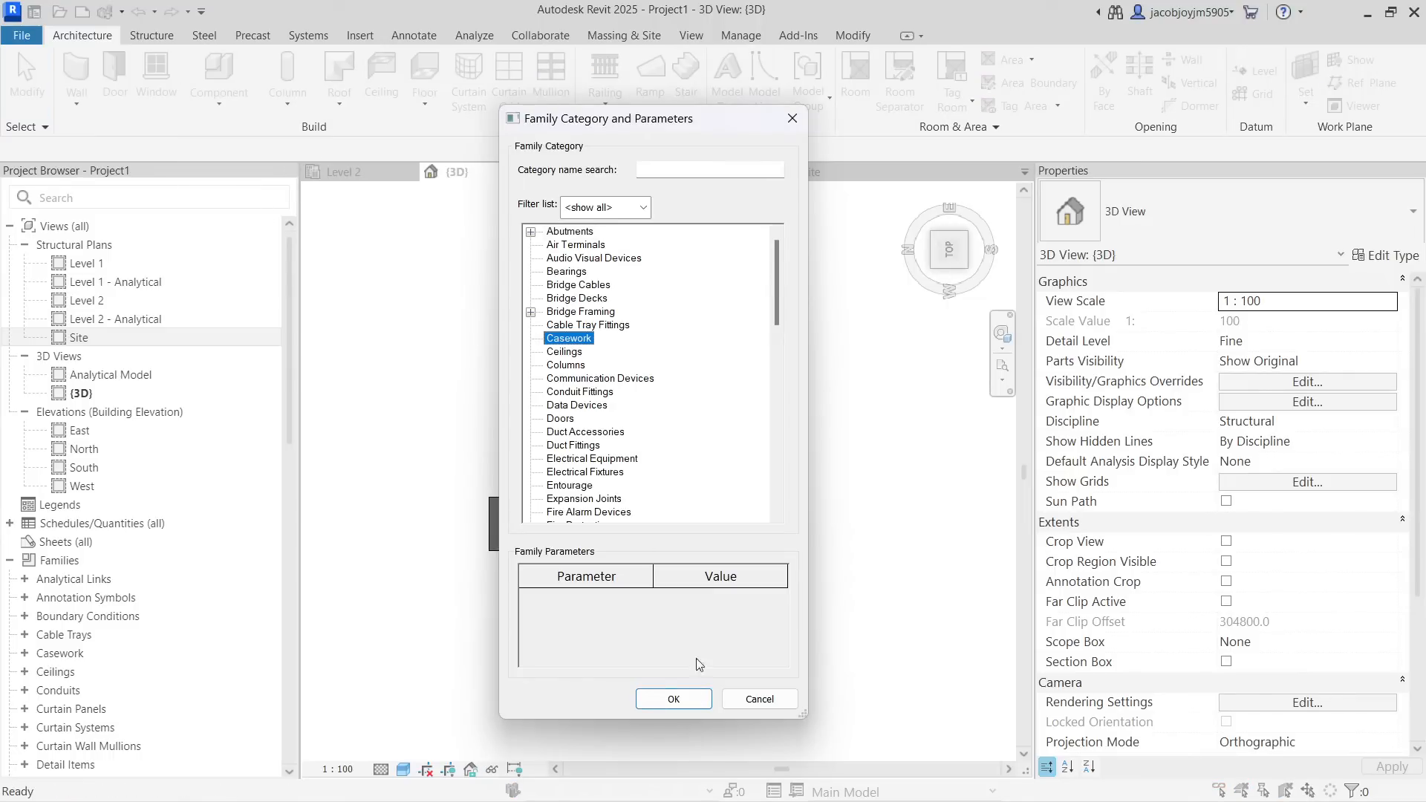
click(678, 707)
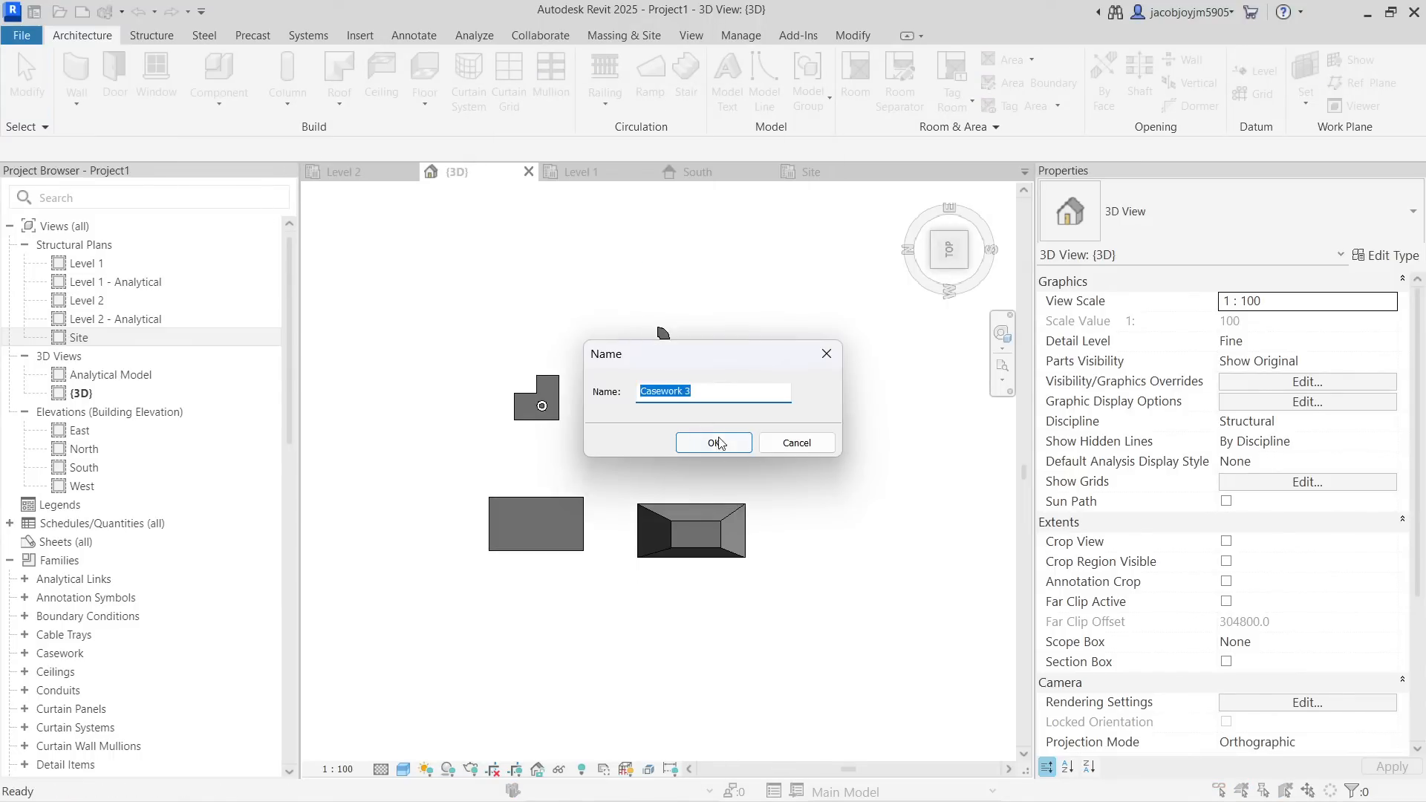
click(721, 439)
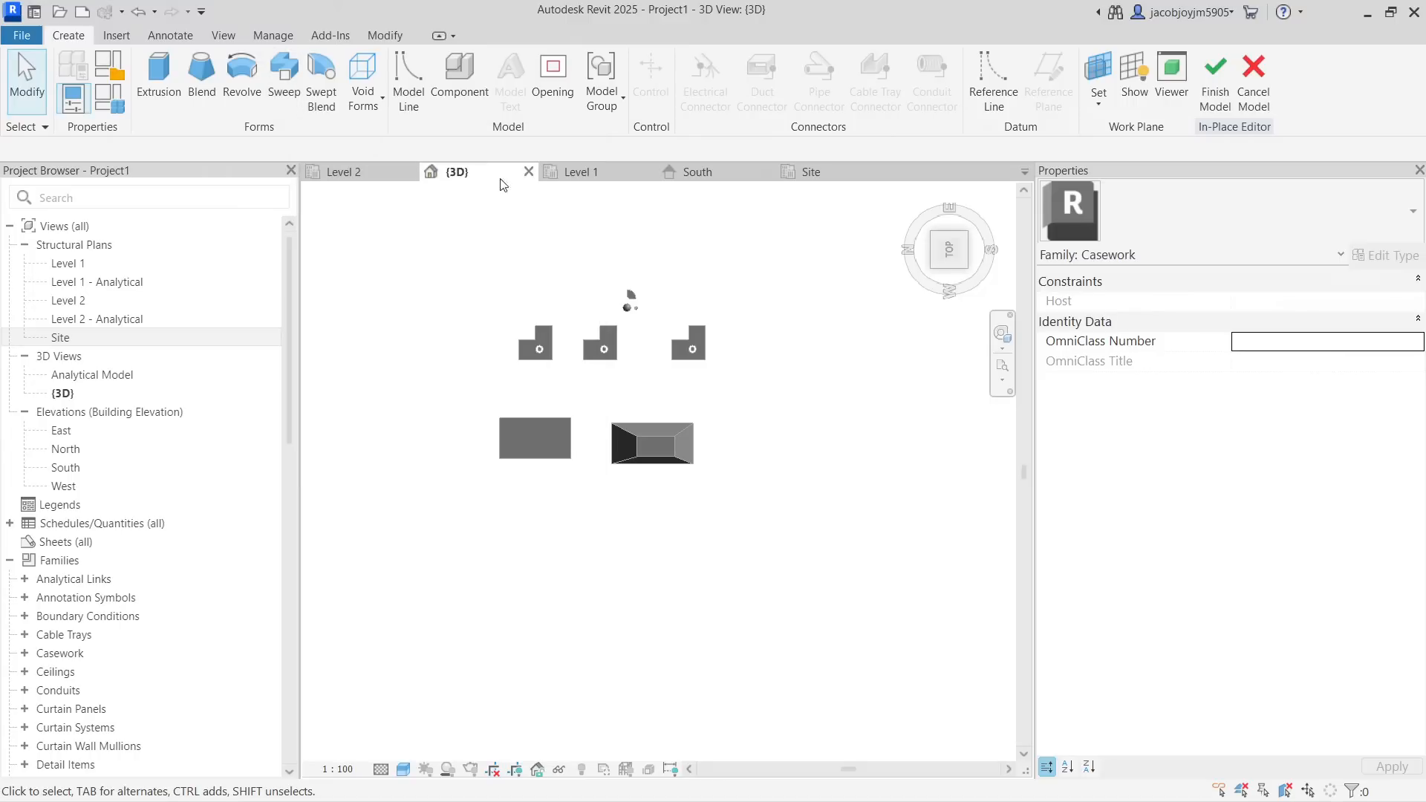
Start a sweep and sketch a Z-shaped three-segment path in front of the solids, with a first segment about 46000 mm long
click(284, 74)
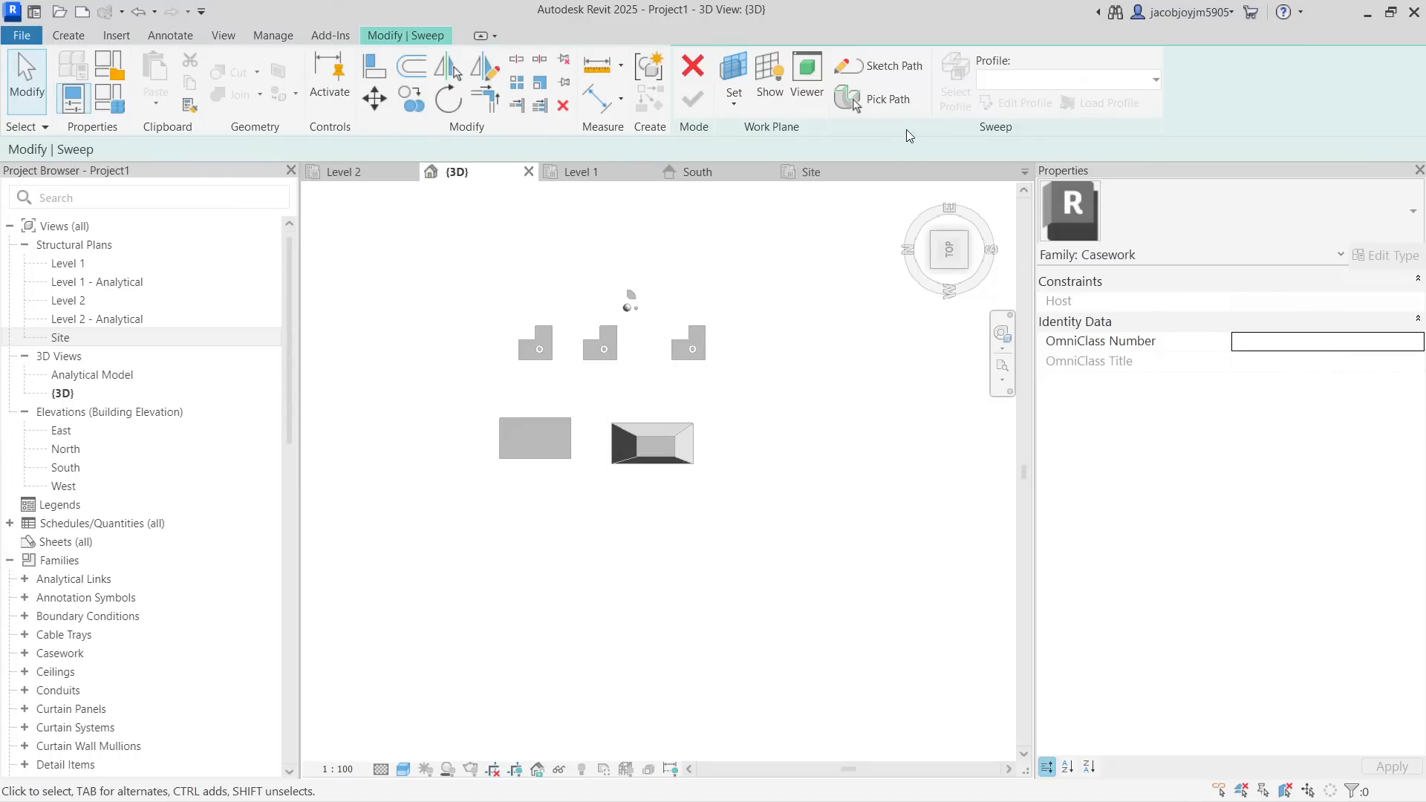
click(889, 75)
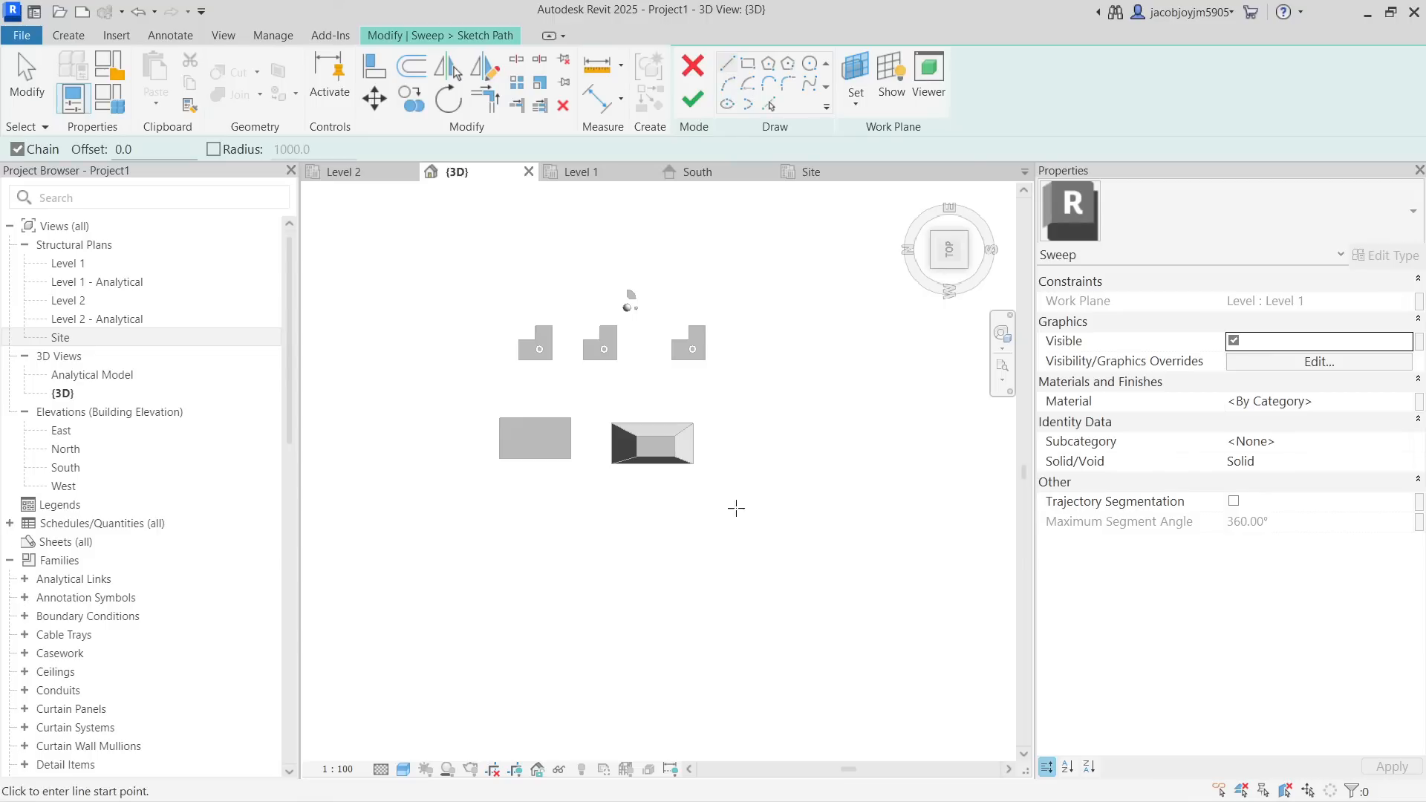
click(525, 569)
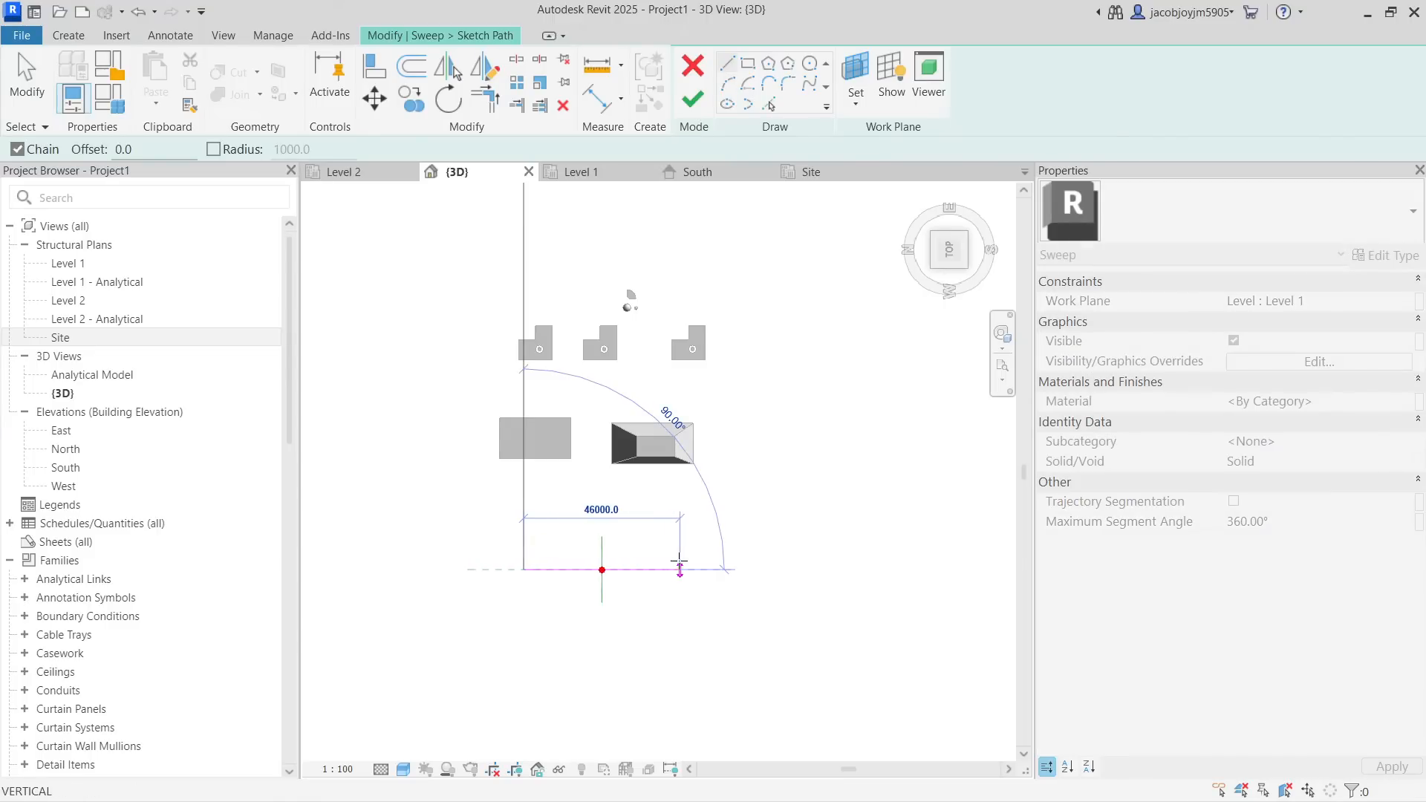
click(681, 524)
click(774, 522)
key(Escape)
key(Escape)
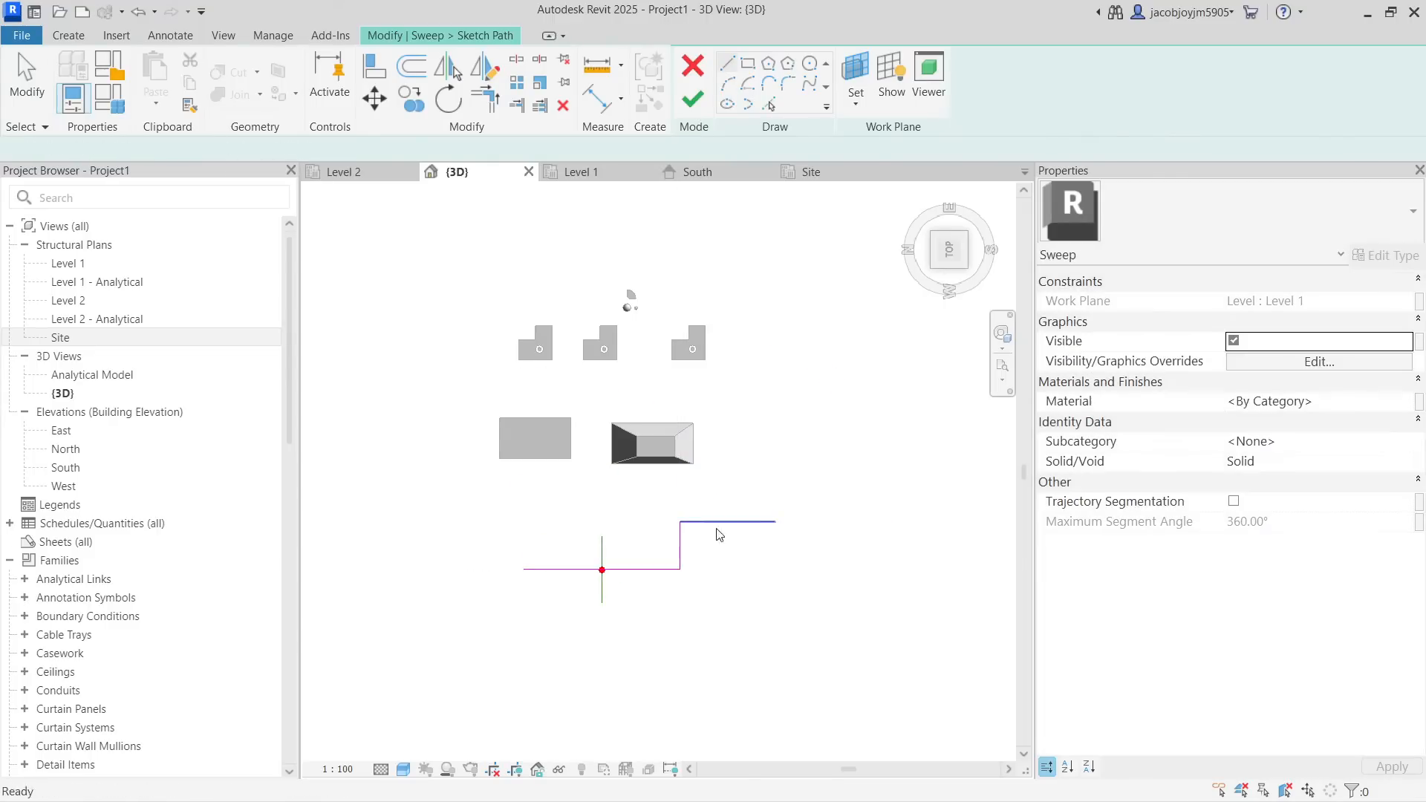
Examine the sweep path and its perpendicular profile plane from an angled 3D view
scroll(676, 542, up, 3)
shift+middle_drag(633, 626, 548, 597)
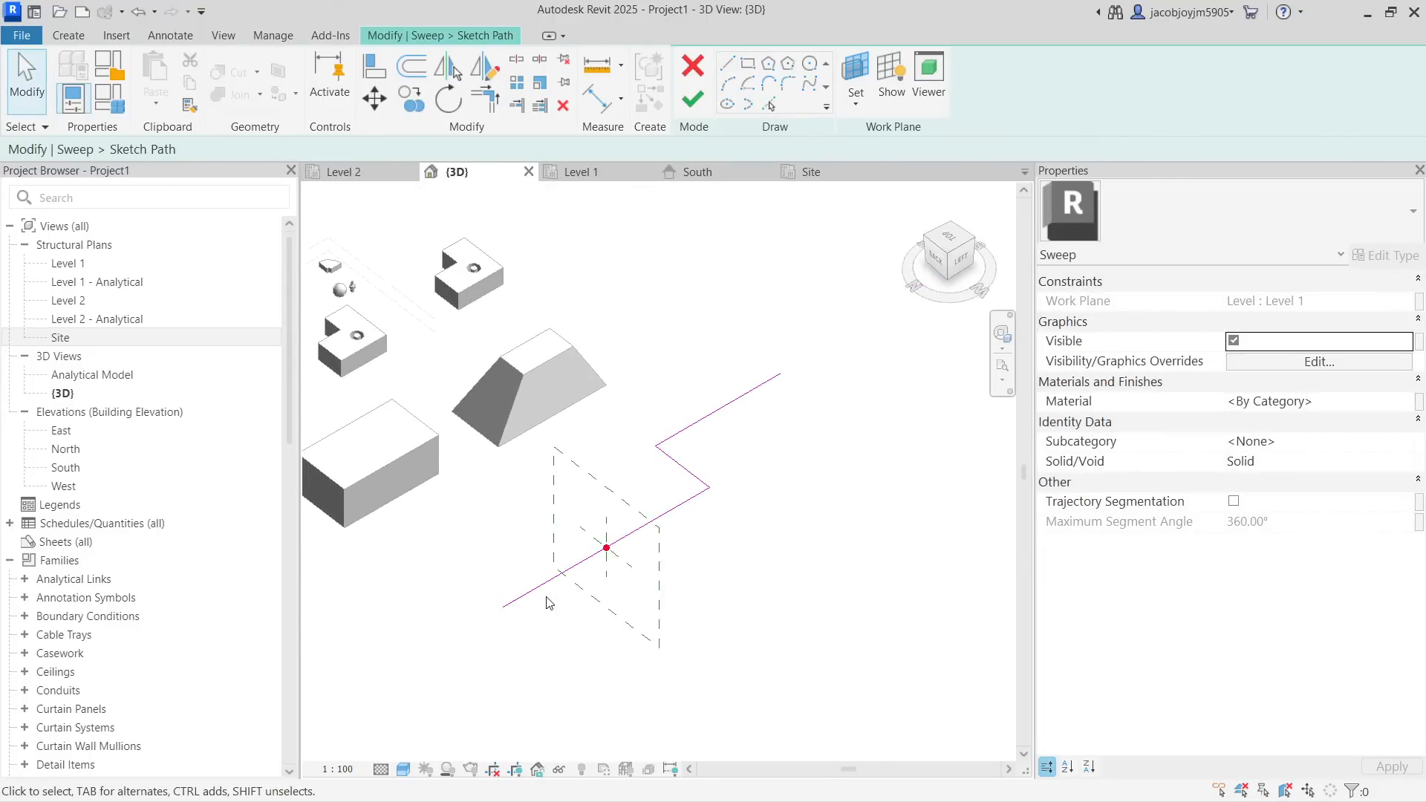
key(Tab)
click(547, 597)
scroll(605, 557, up, 3)
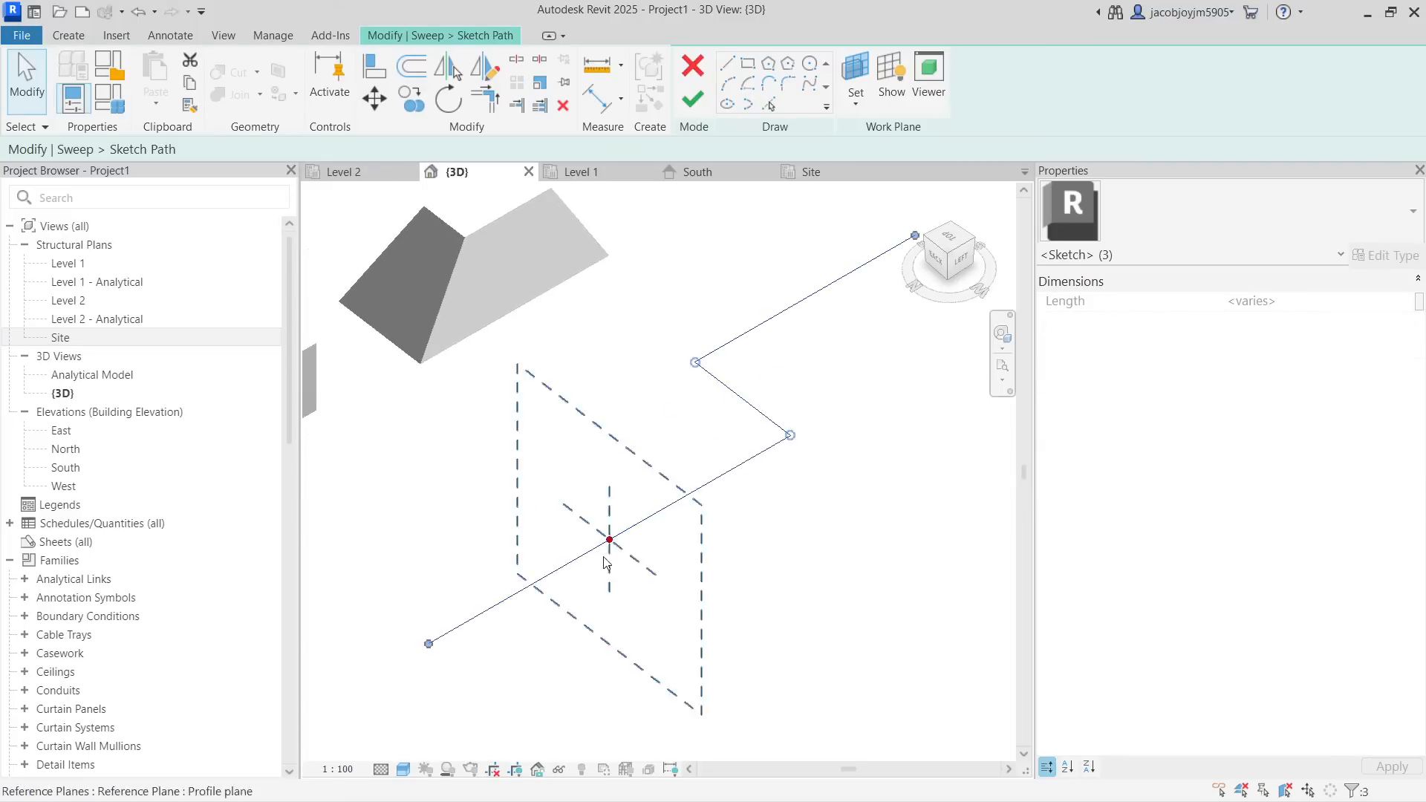
click(625, 568)
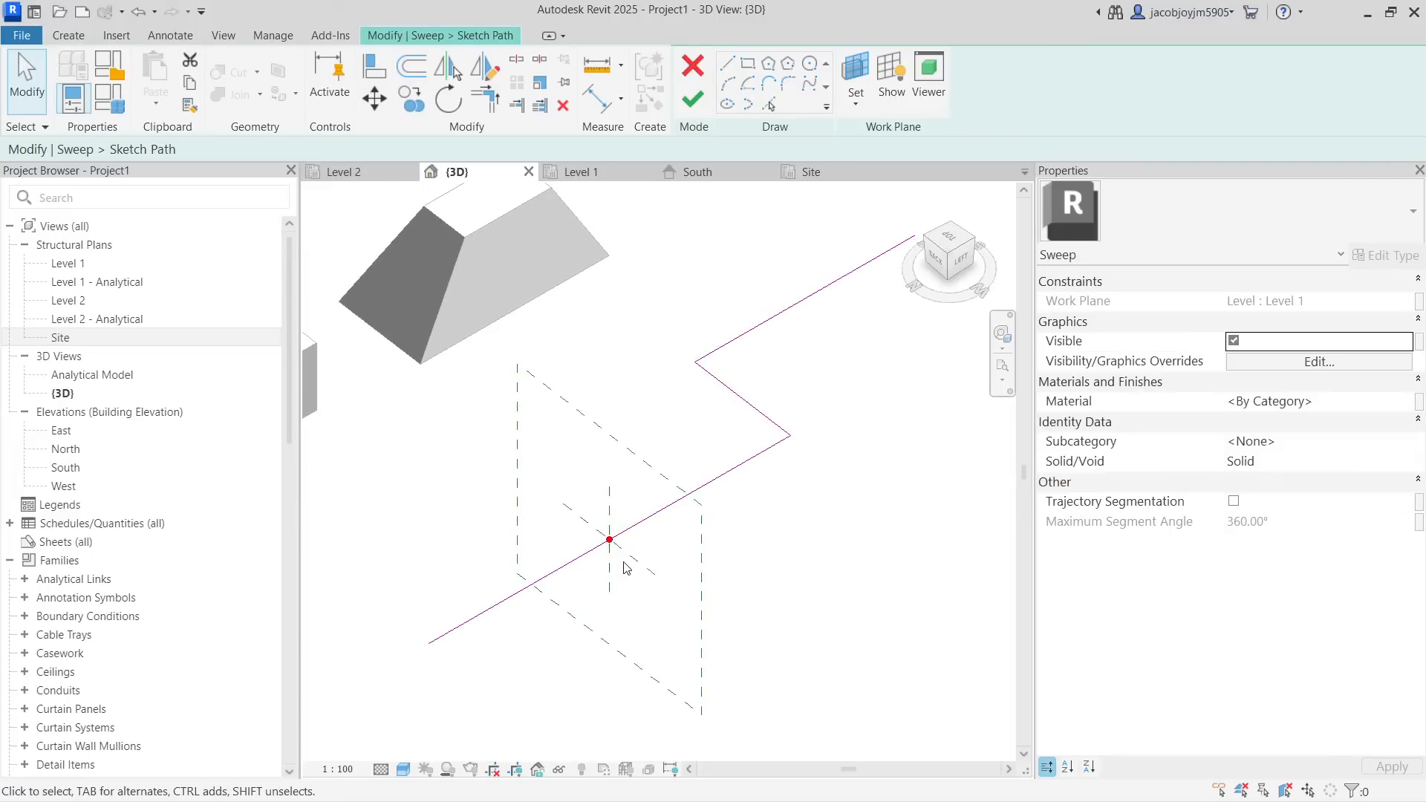
click(644, 463)
scroll(588, 516, down, 2)
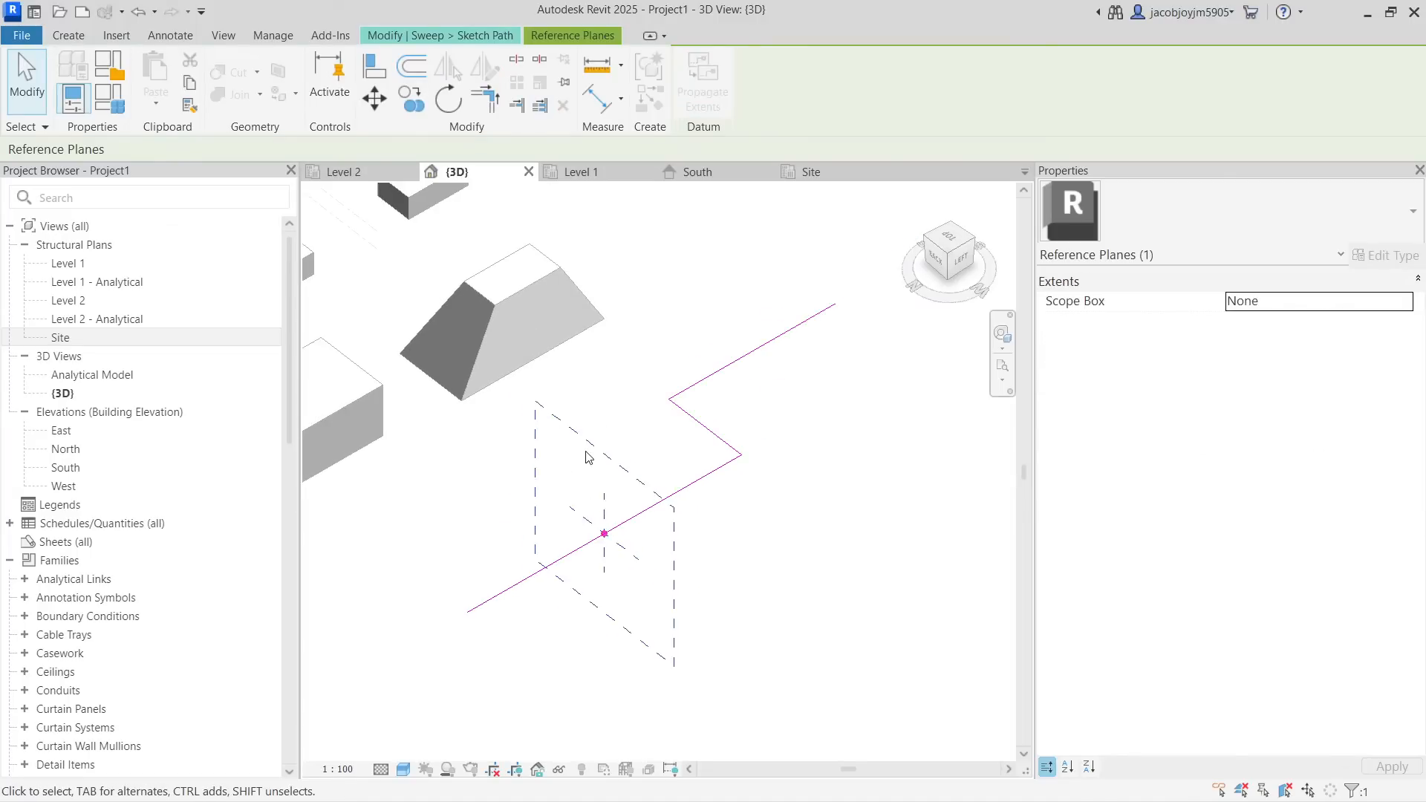
click(469, 39)
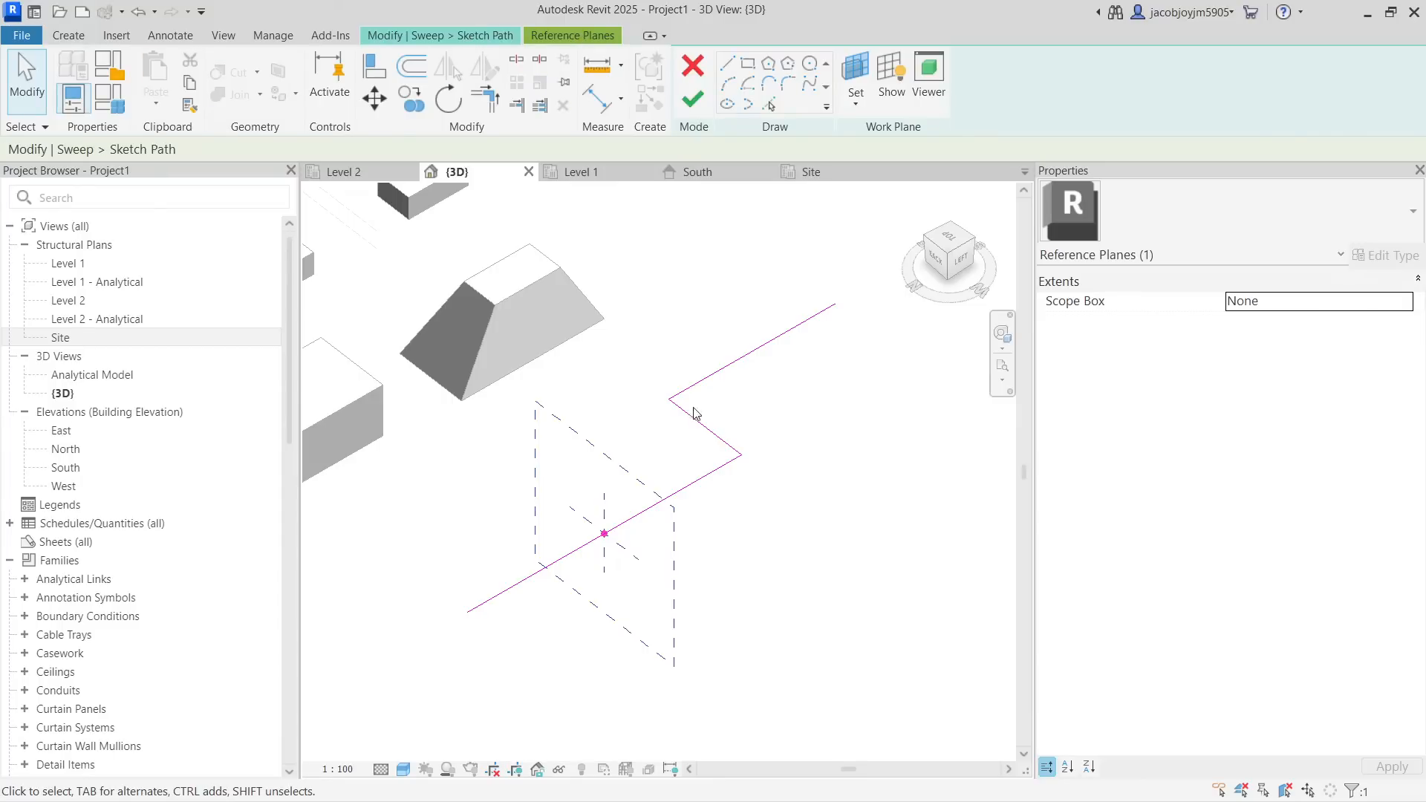
Finish the sweep path sketch and assign the Corus-ComFlor 51:0.9mm profile to the sweep
click(693, 101)
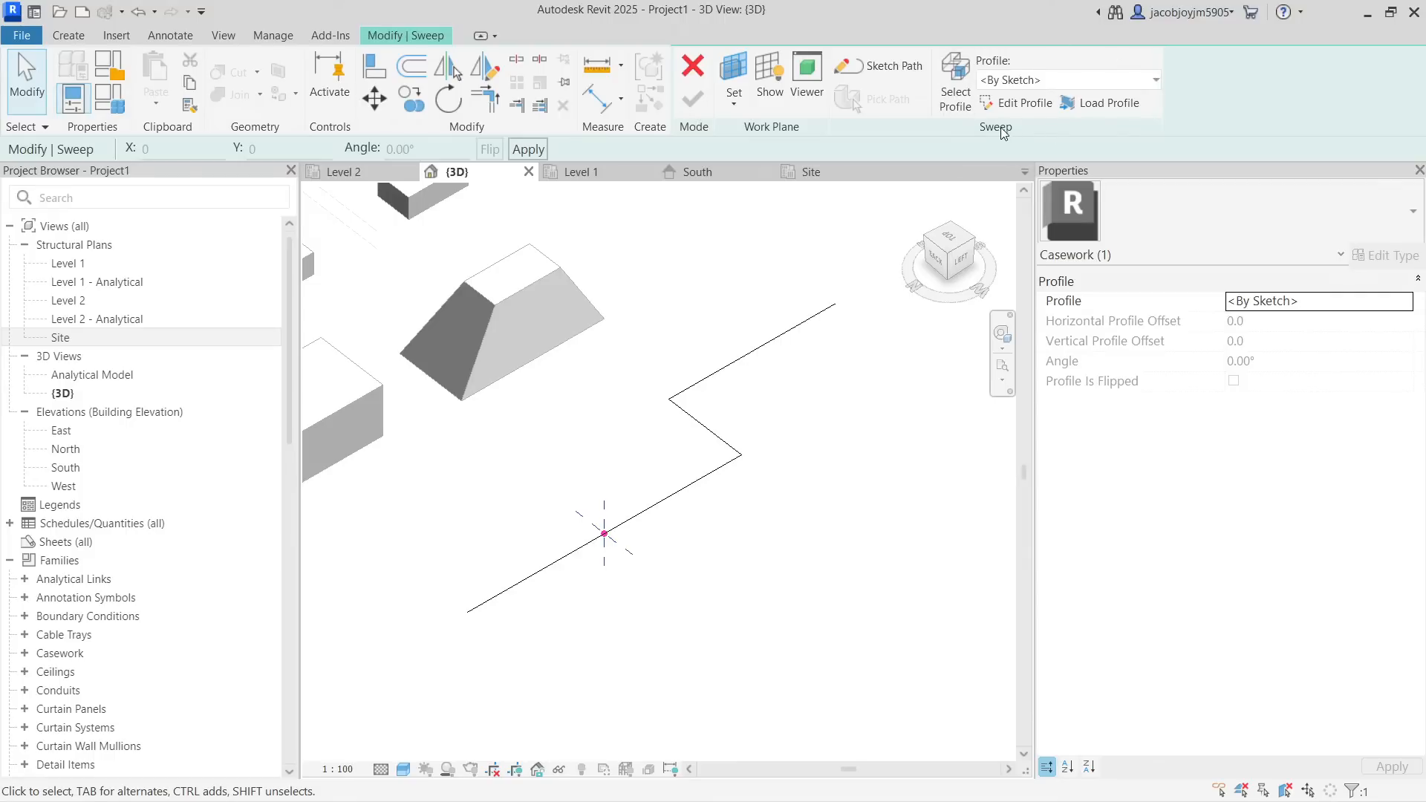
click(1008, 82)
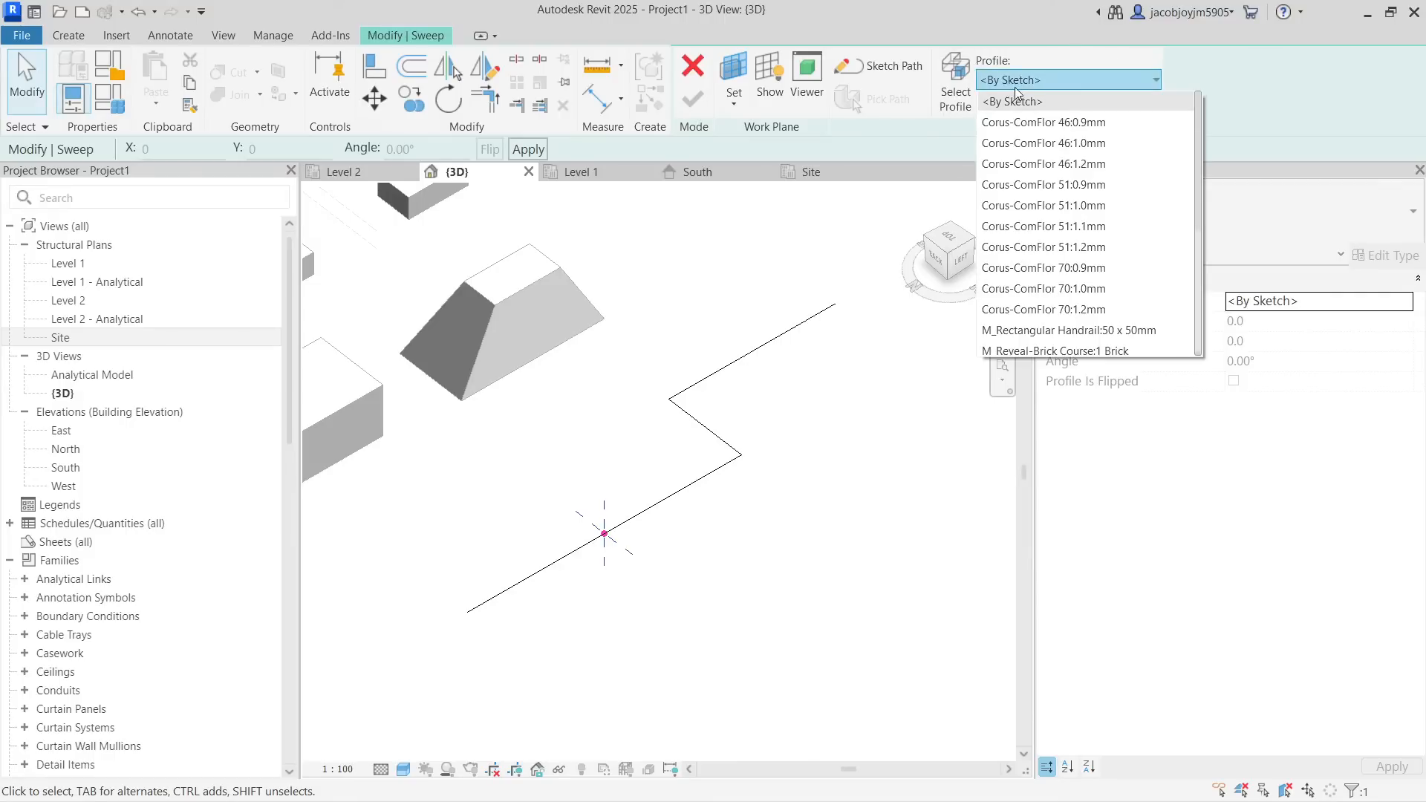
click(1040, 184)
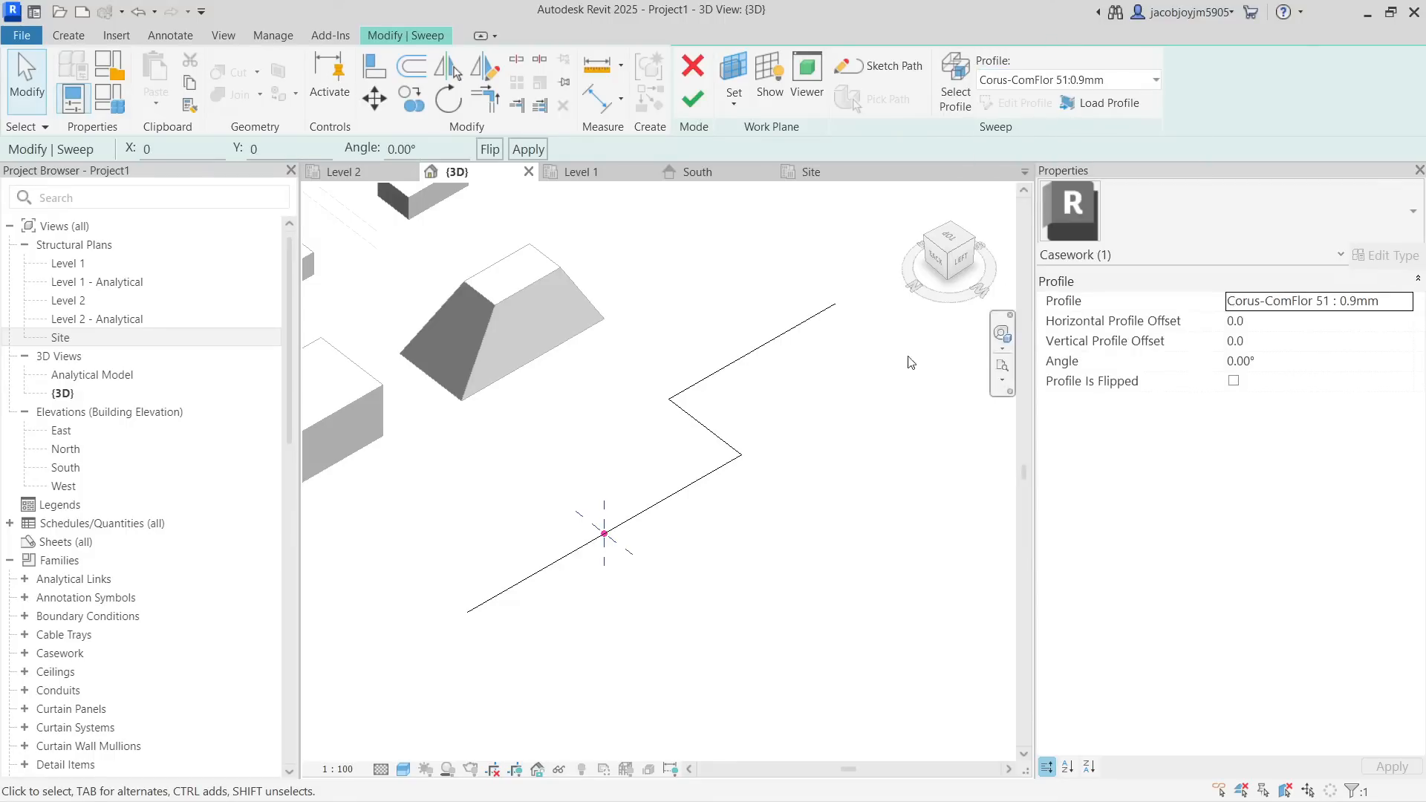
scroll(615, 545, up, 2)
scroll(615, 545, up, 4)
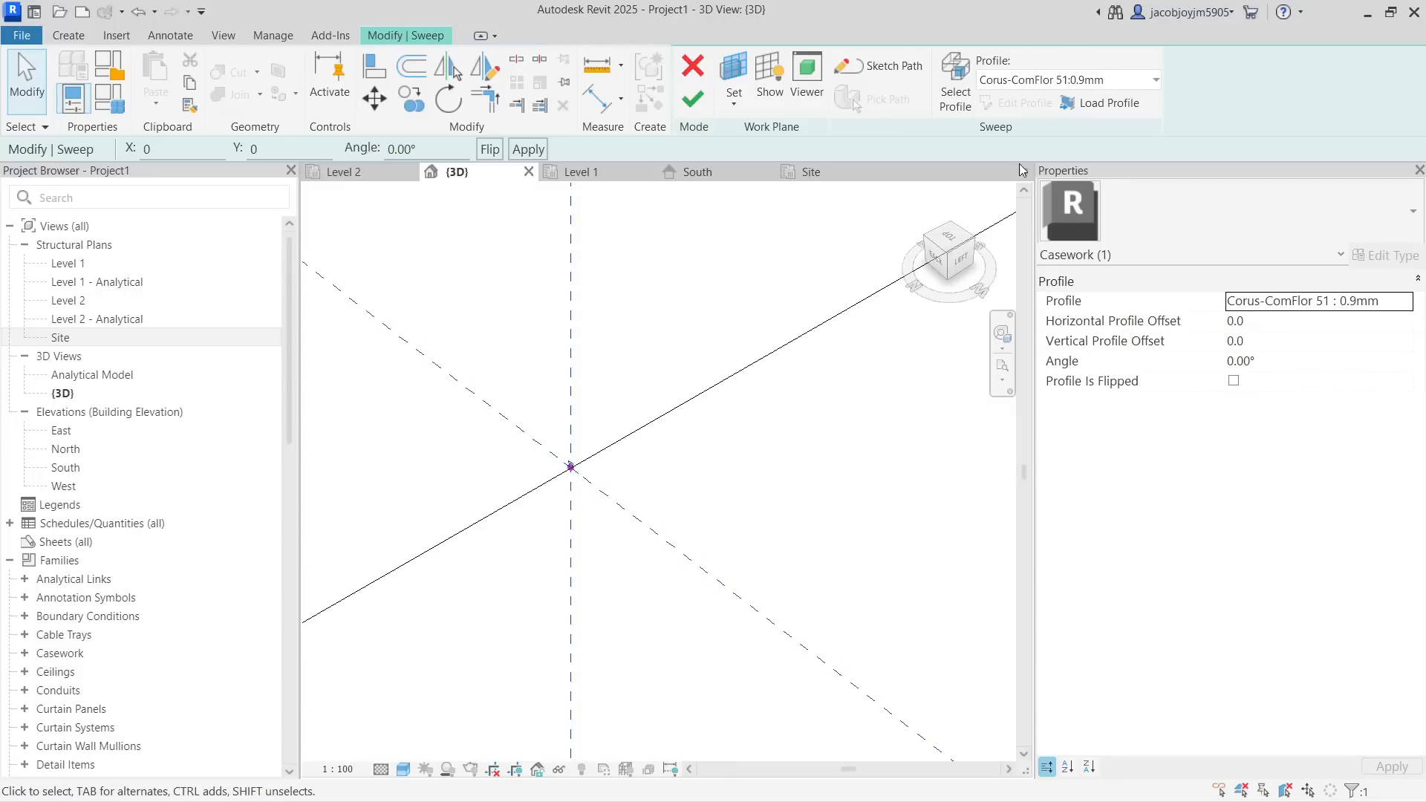
Switch the sweep profile to M_Reveal-Brick Course:1 Brick and finish the sweep
click(1073, 82)
click(1086, 290)
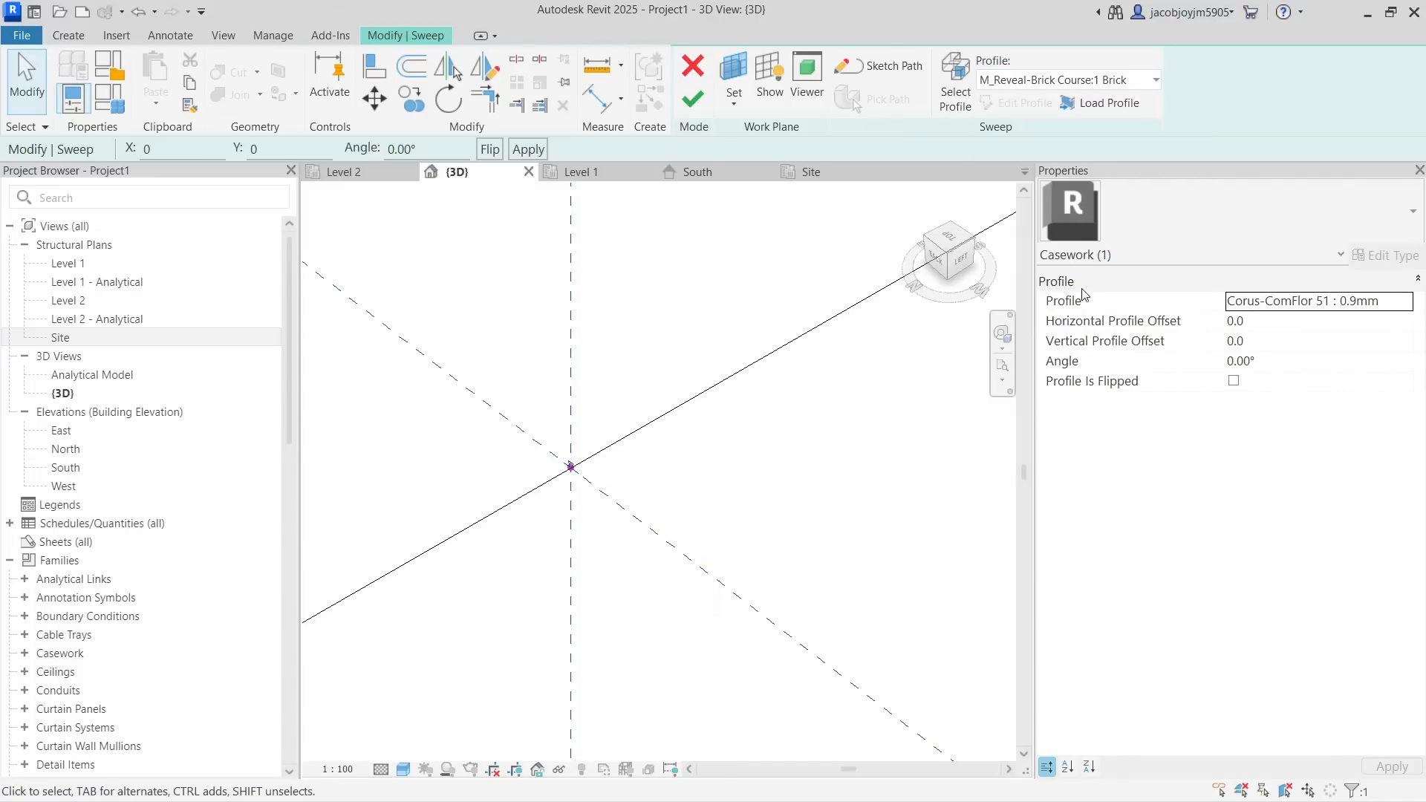
scroll(571, 471, up, 6)
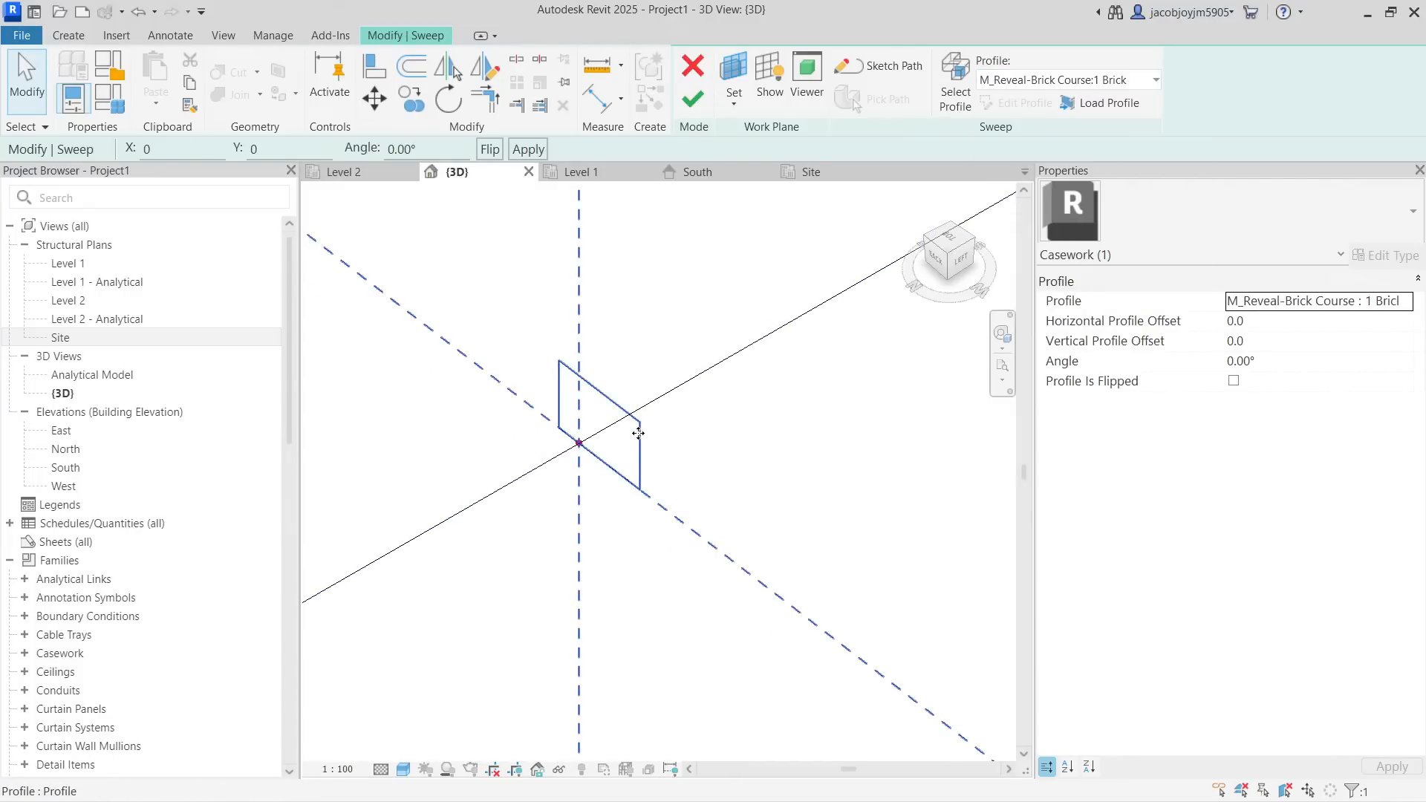
click(692, 99)
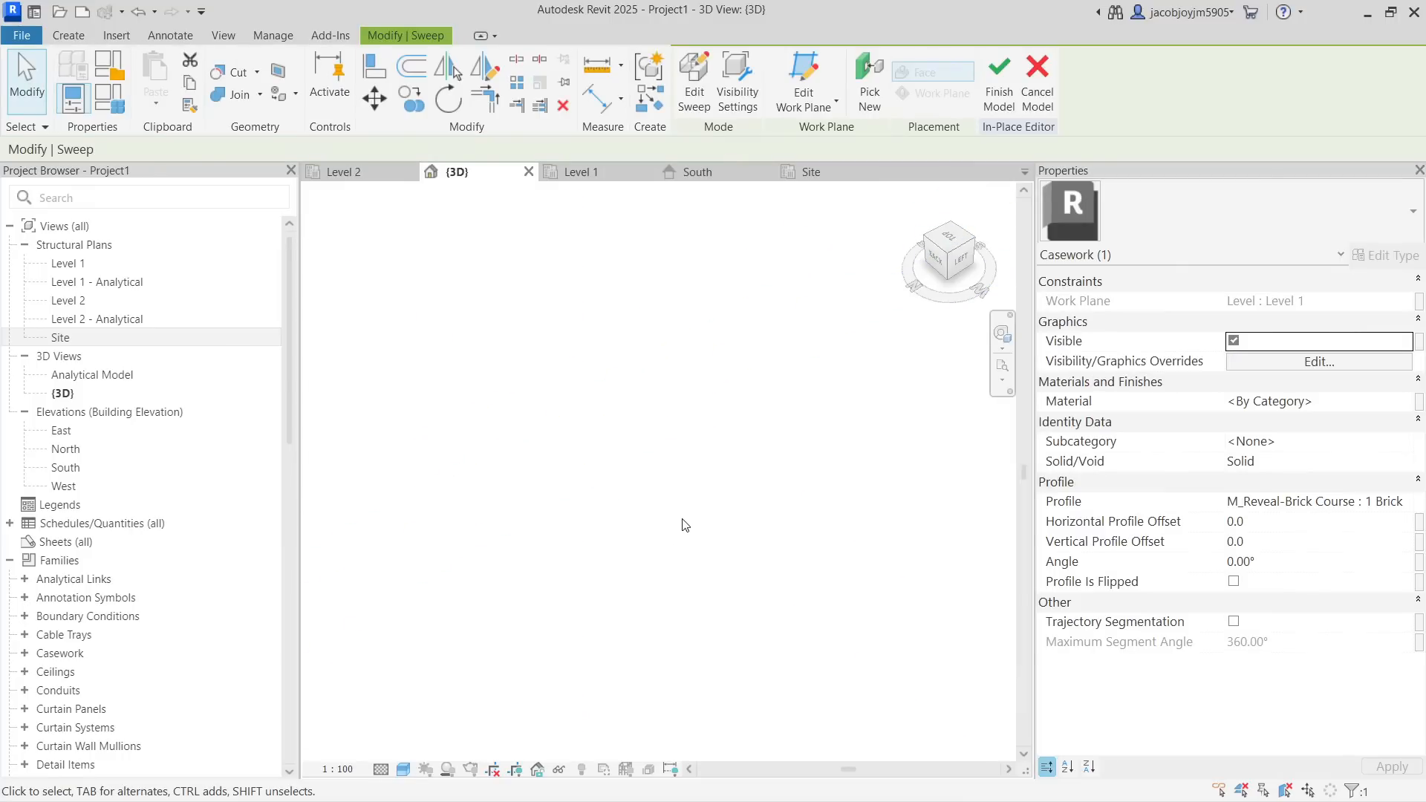
Inspect the thin Z-shaped sweep in the 3D view and finish the in-place model
scroll(680, 512, down, 5)
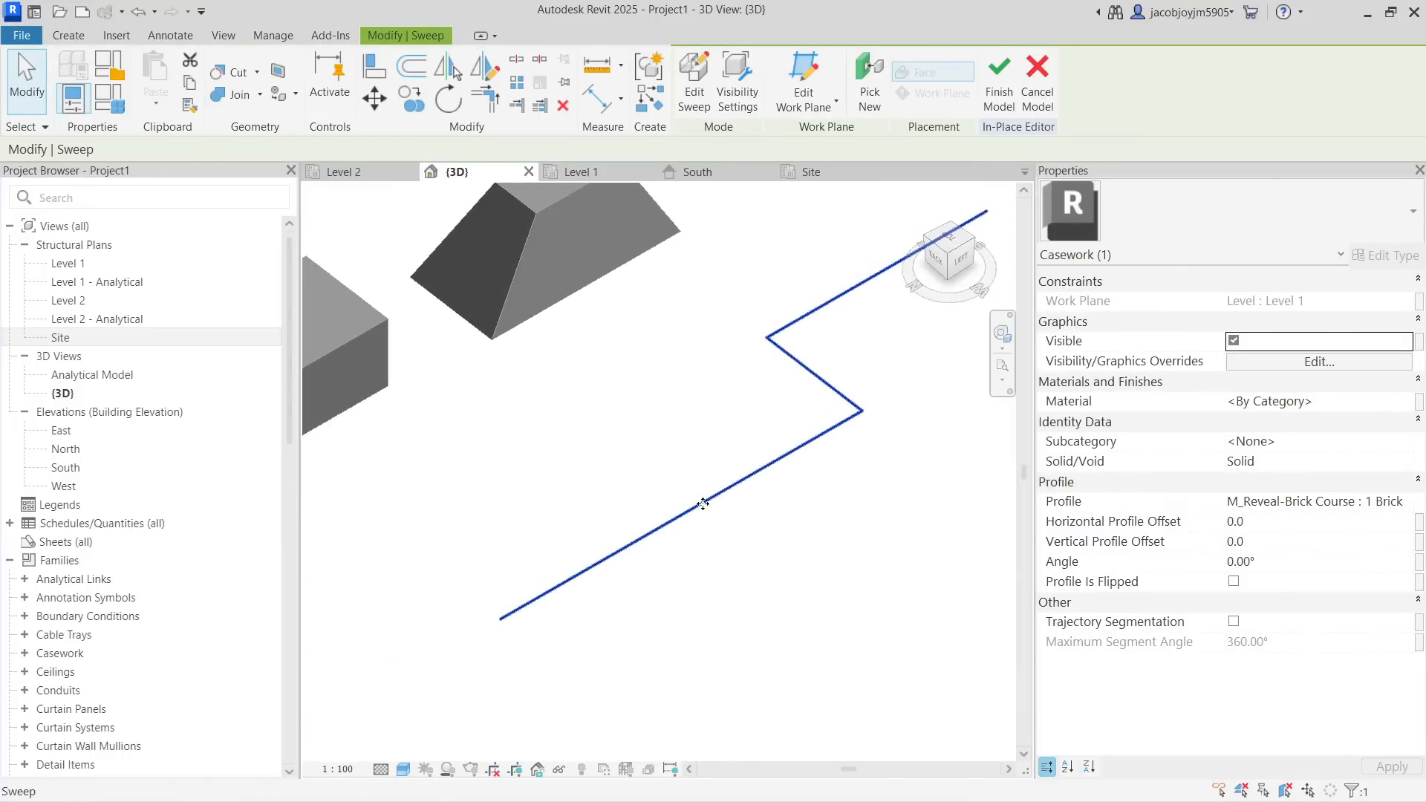
click(503, 640)
click(720, 499)
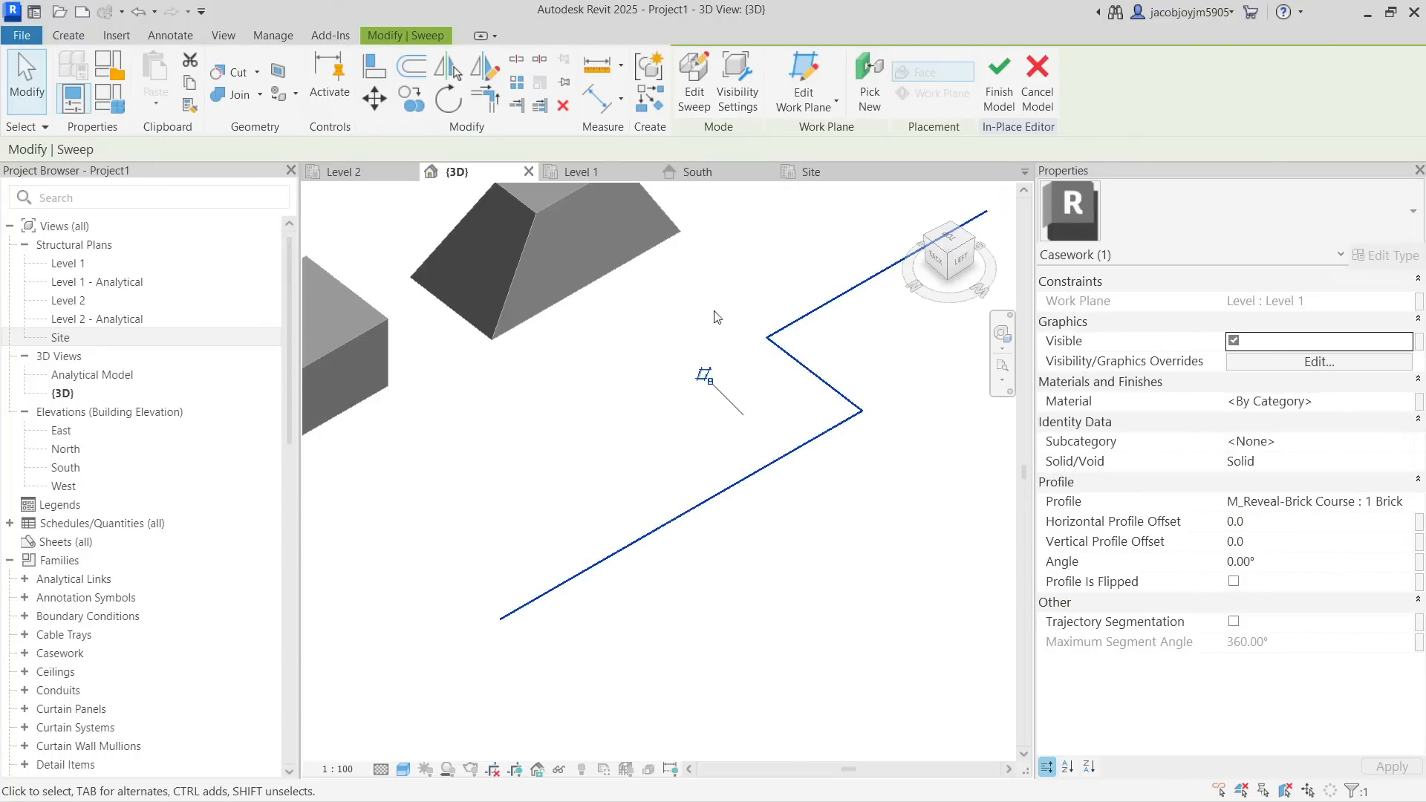
click(997, 88)
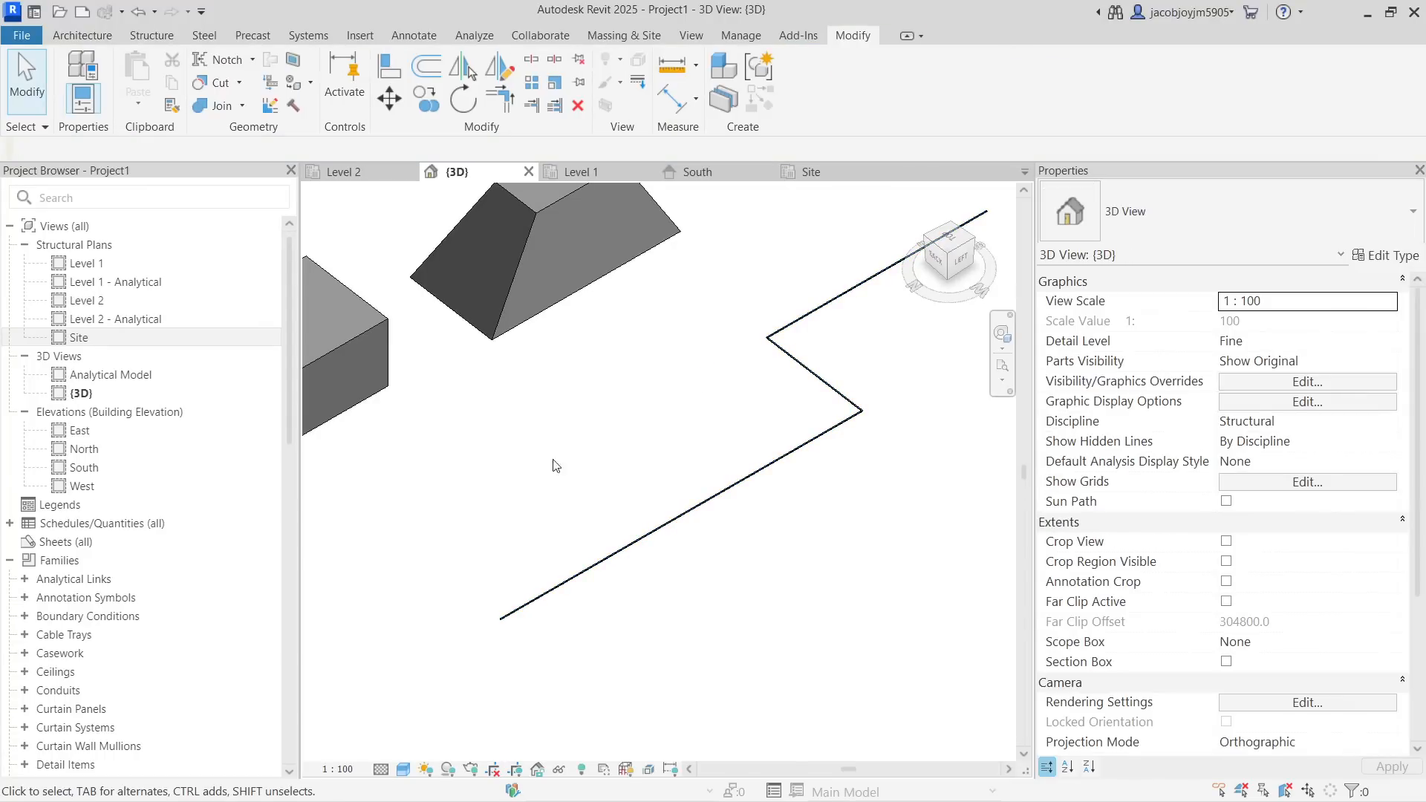
scroll(536, 467, down, 3)
Start a new in-place Casework component named "Casework 4"
click(82, 36)
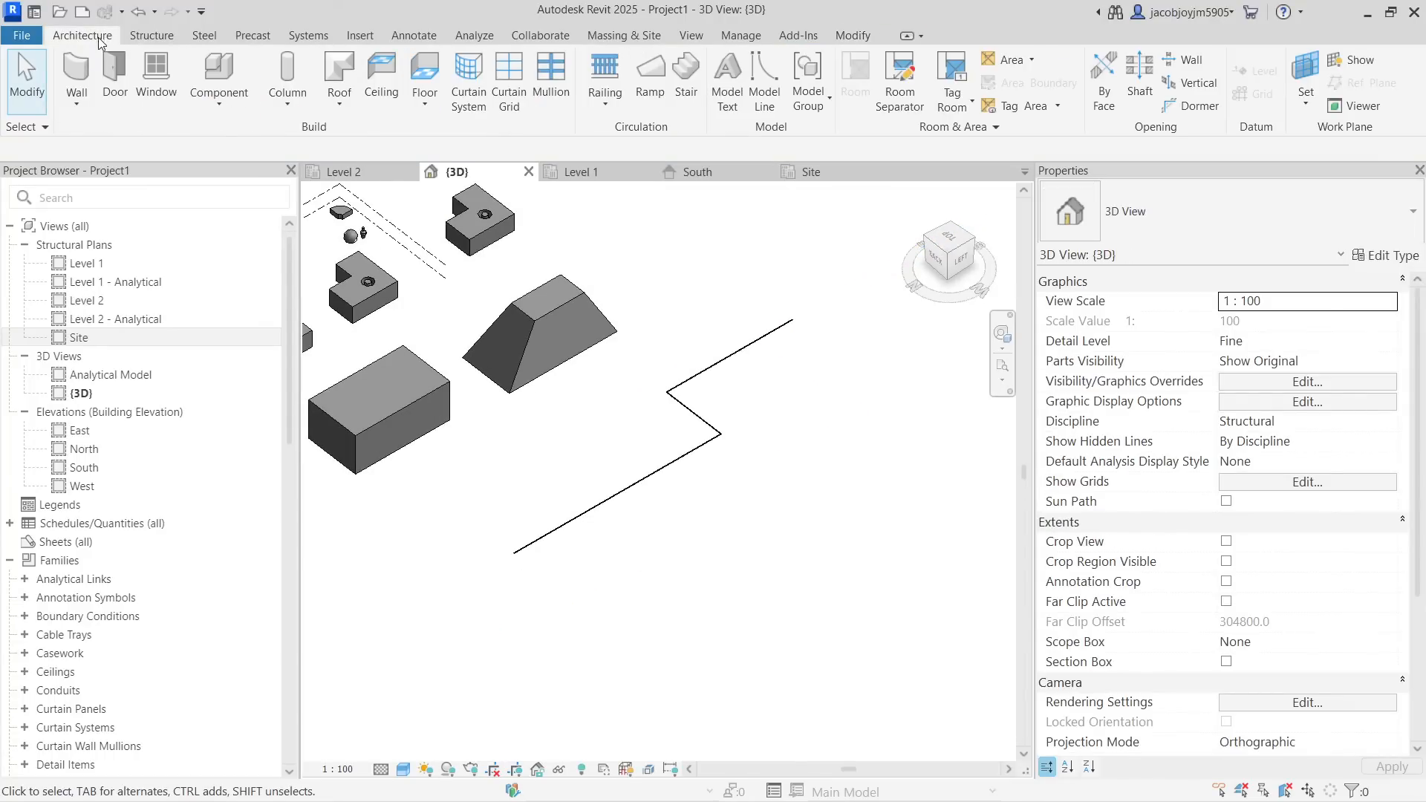
click(219, 103)
click(260, 182)
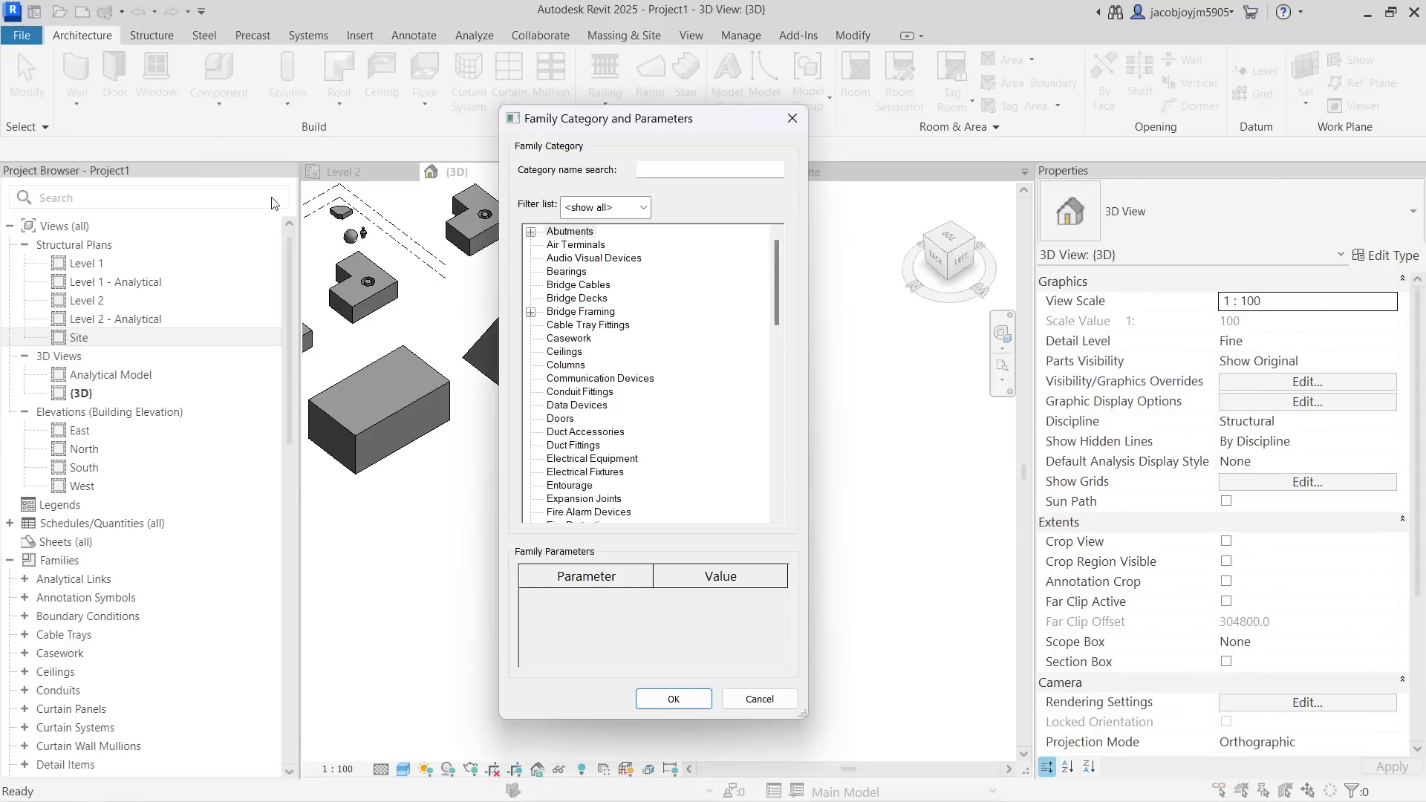
click(569, 340)
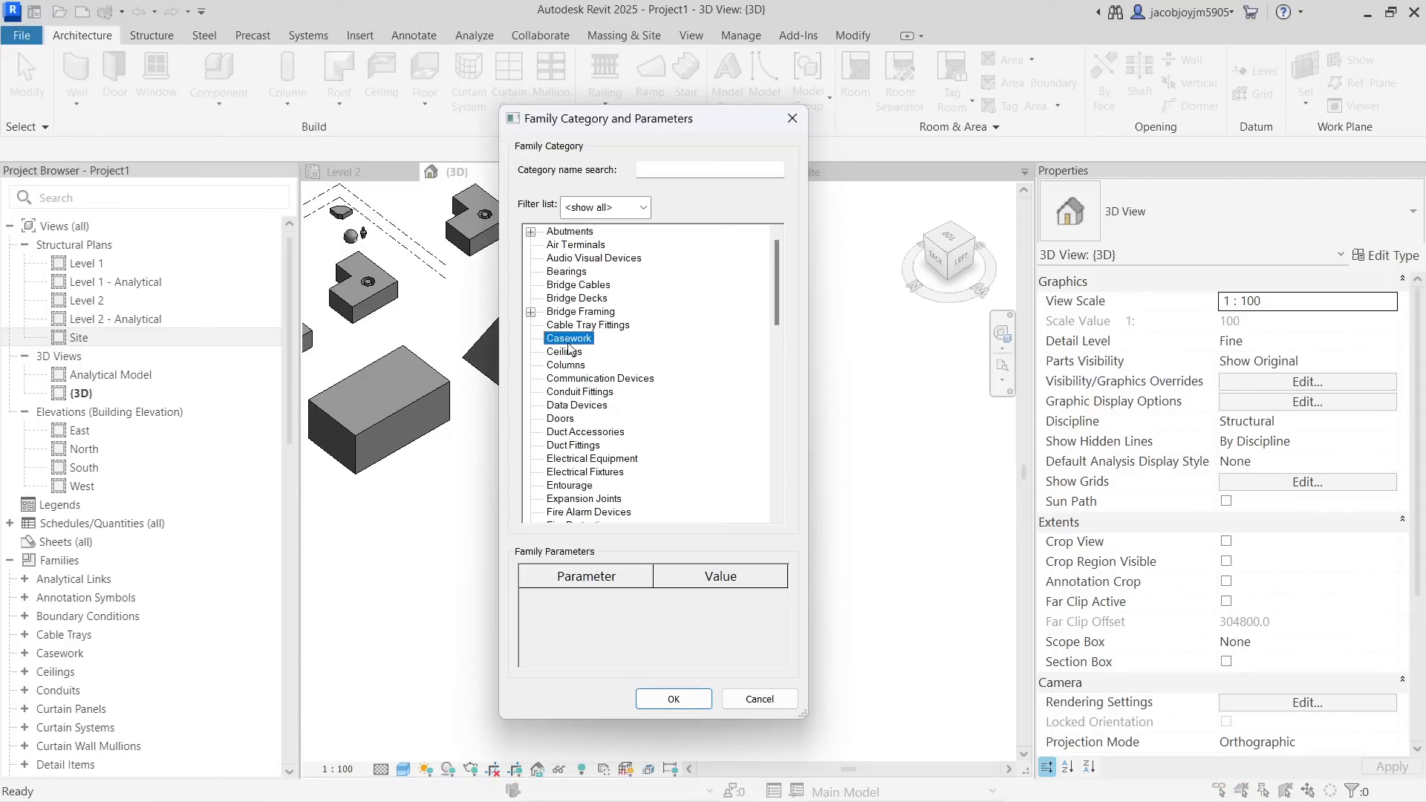
click(676, 704)
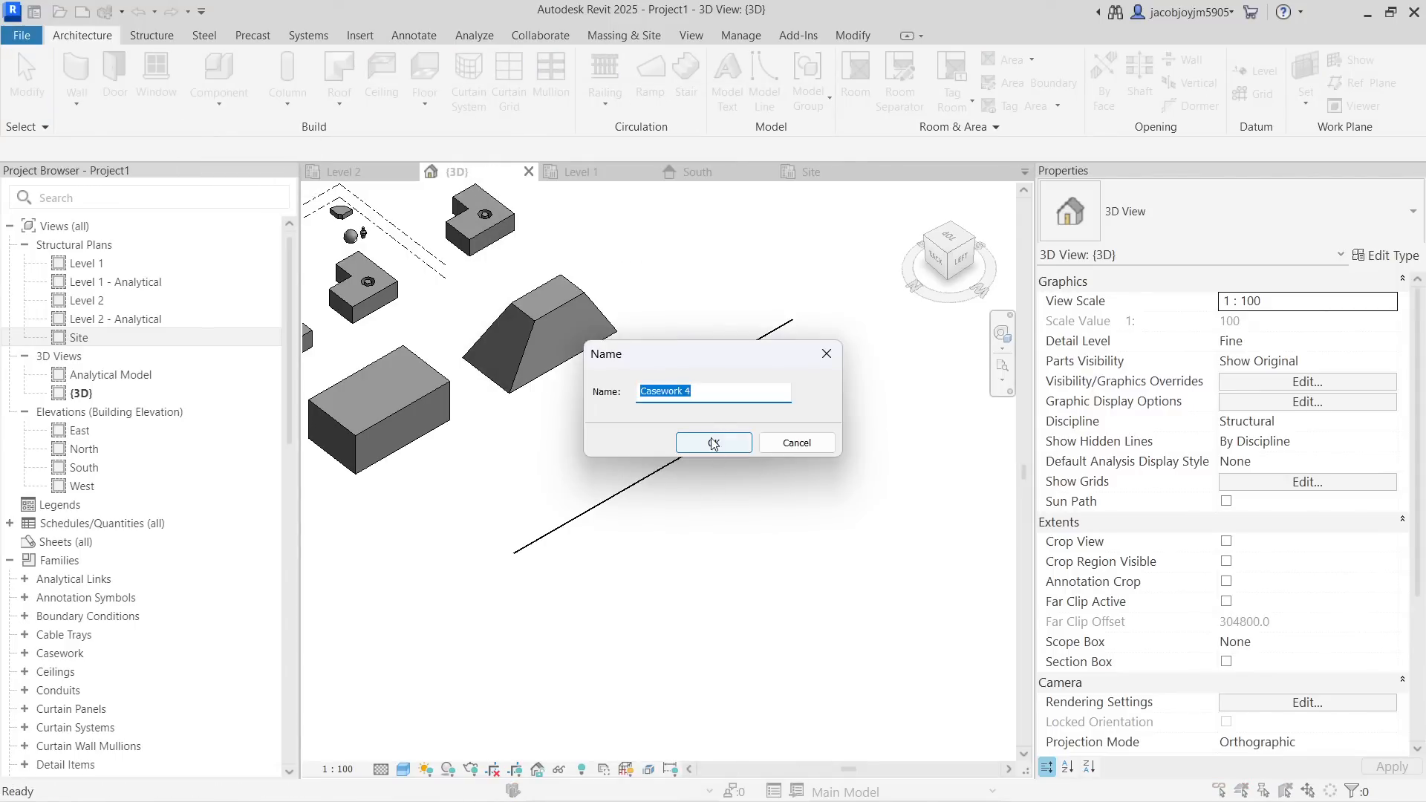
click(713, 443)
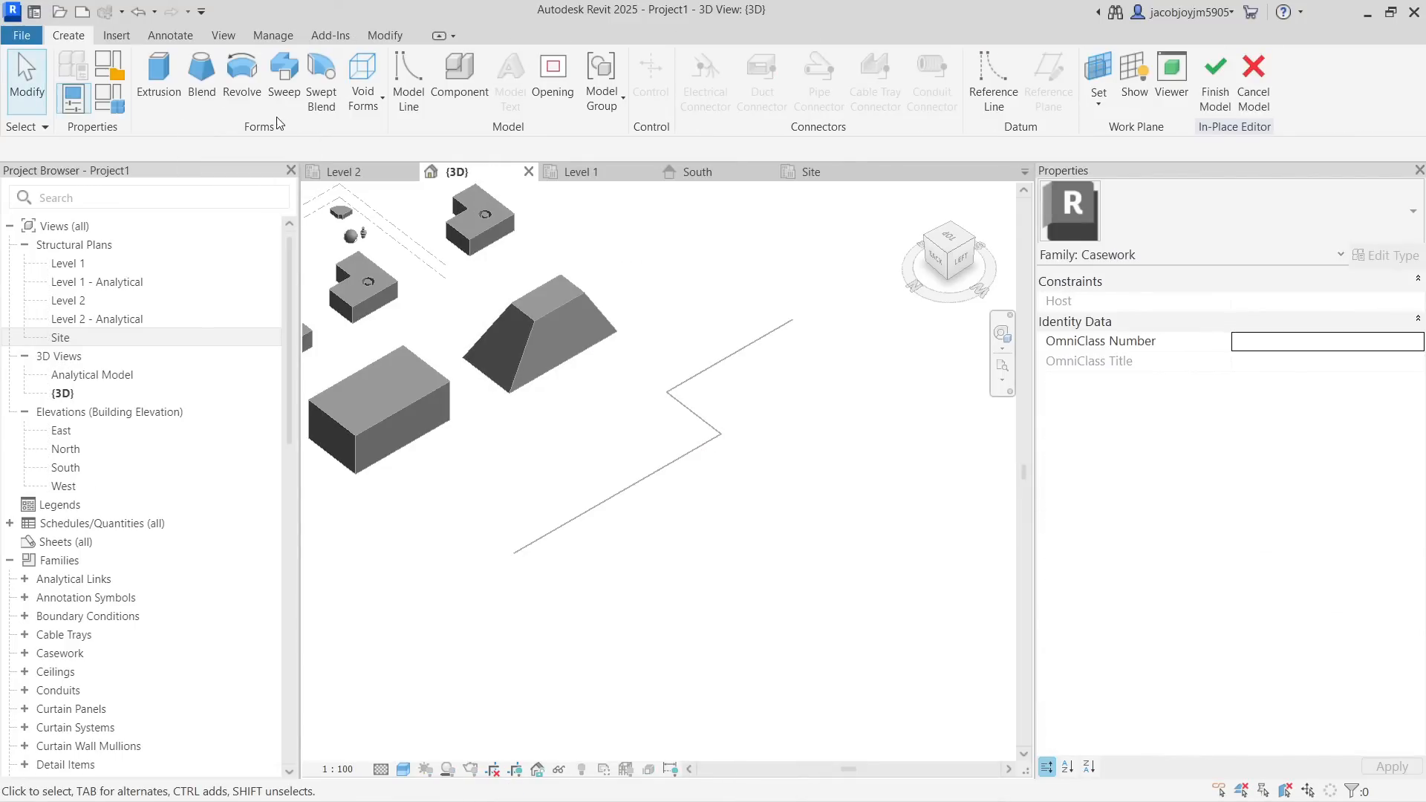
Start a sweep and sketch a smaller three-segment Z-shaped path in front of the first one, with a last segment about 14000 mm long; finish the path
click(284, 71)
click(880, 67)
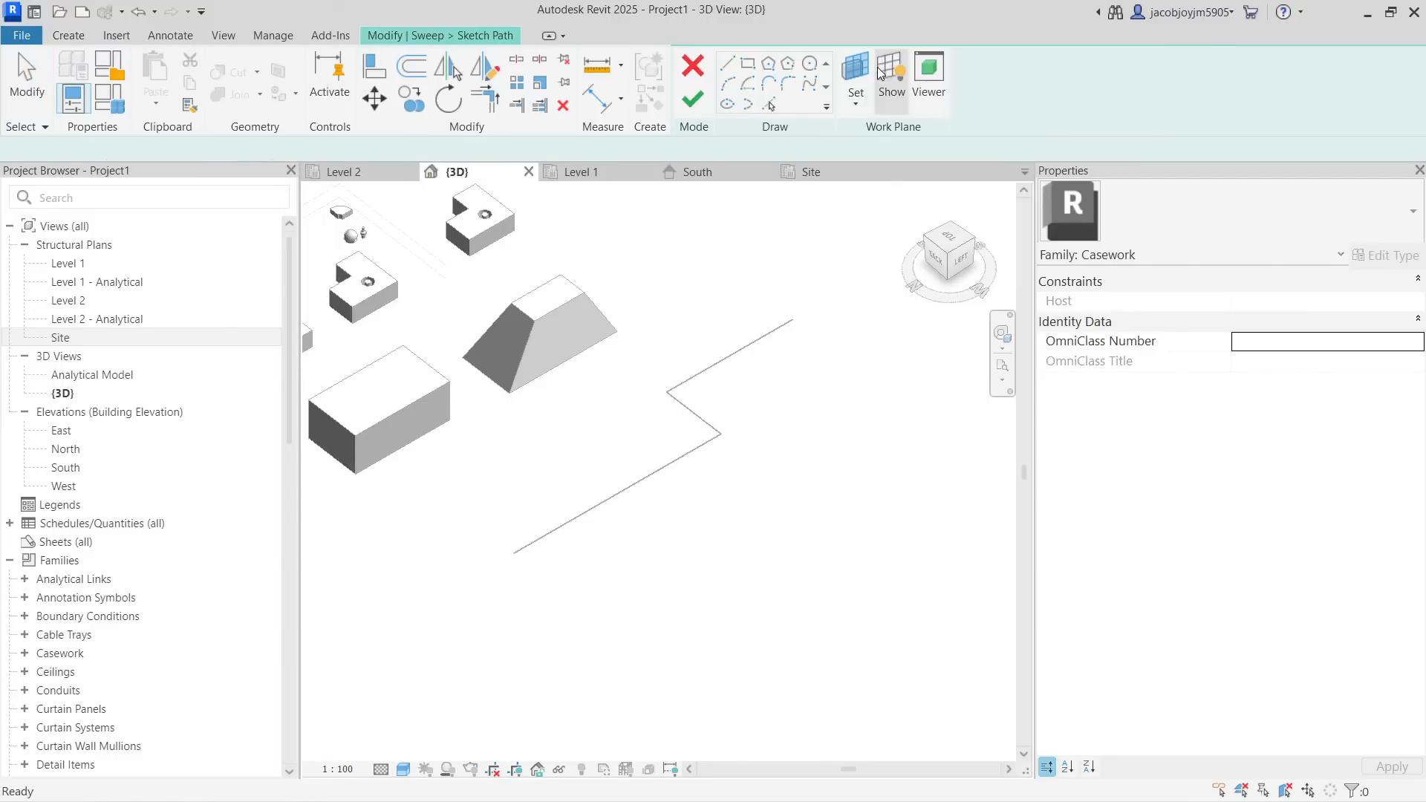
click(619, 612)
click(727, 551)
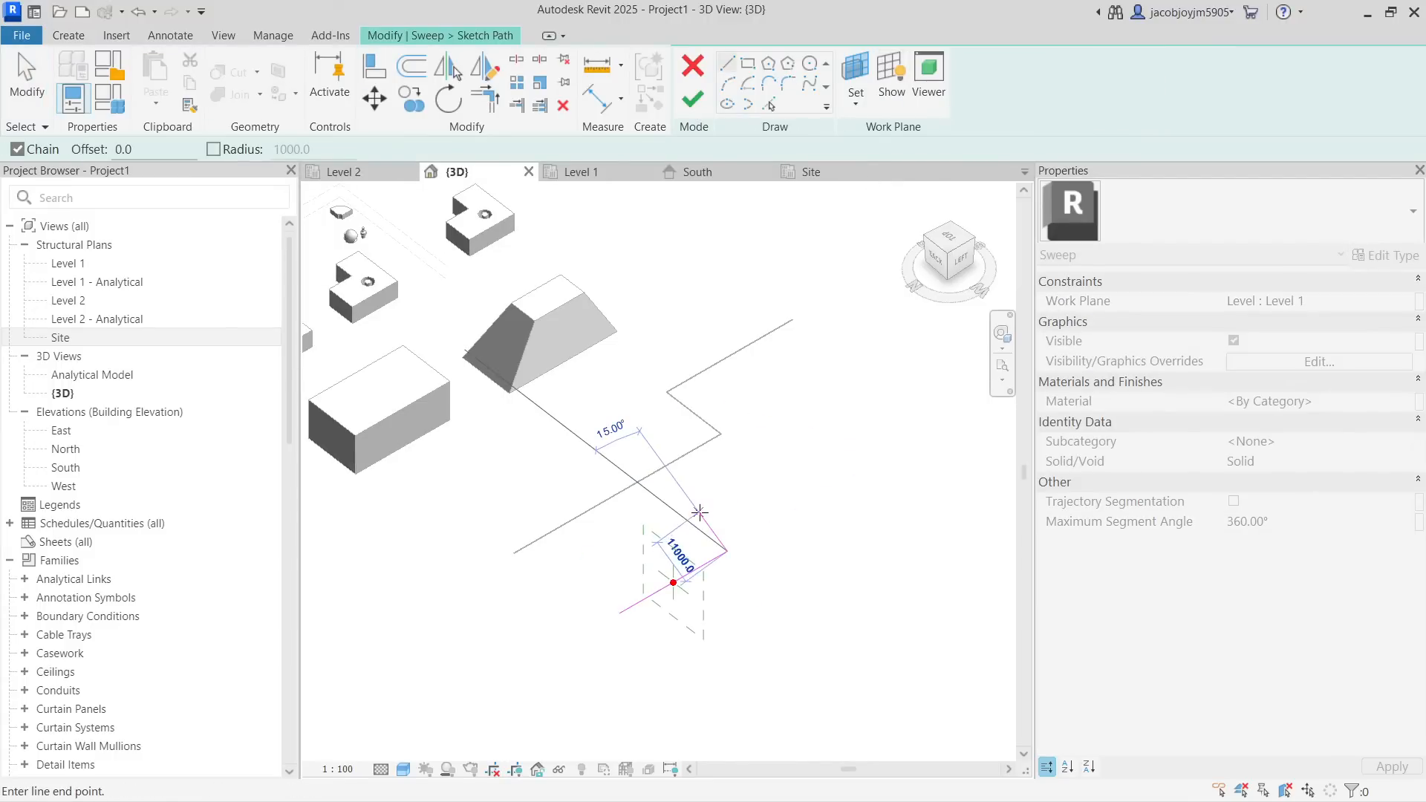
click(696, 528)
click(760, 491)
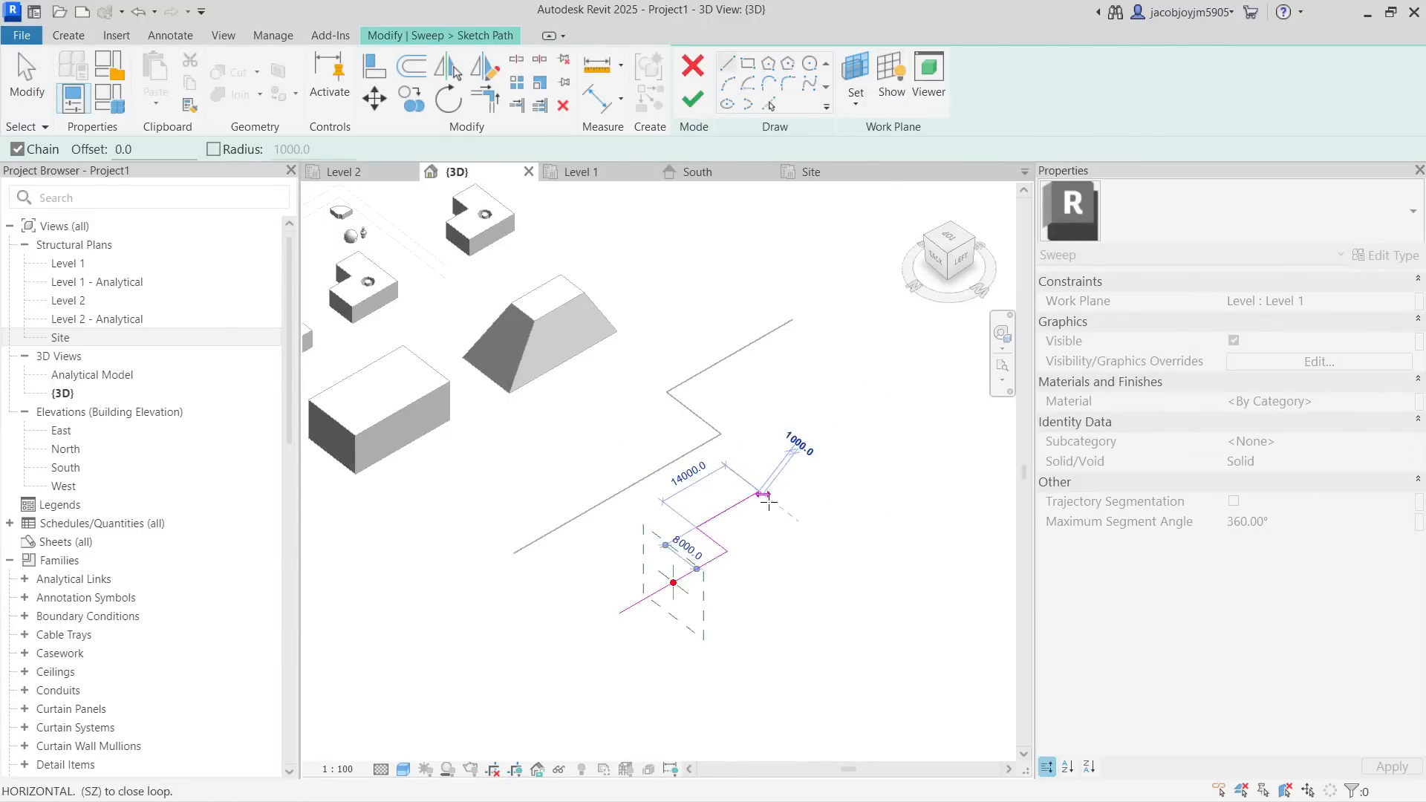
key(Escape)
key(Escape)
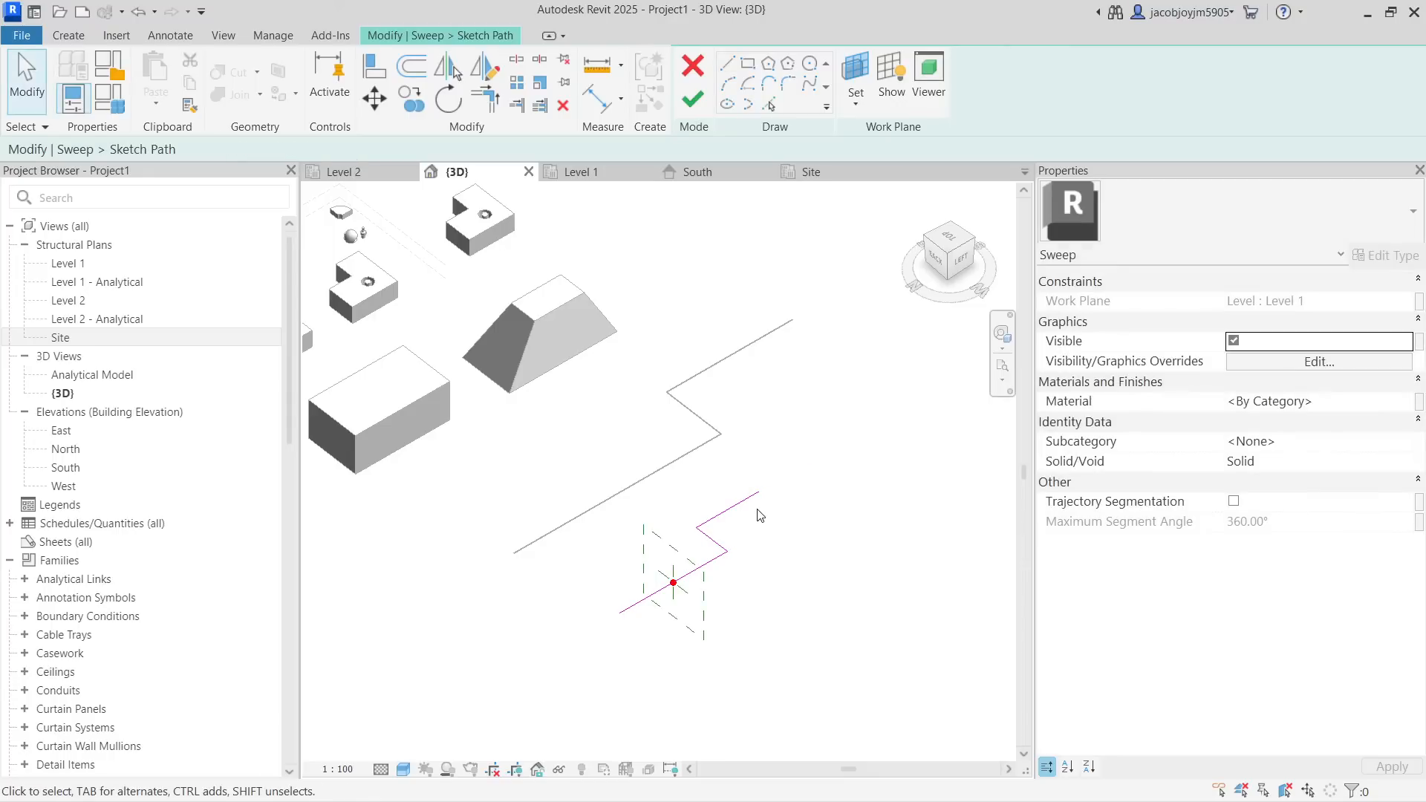
click(692, 100)
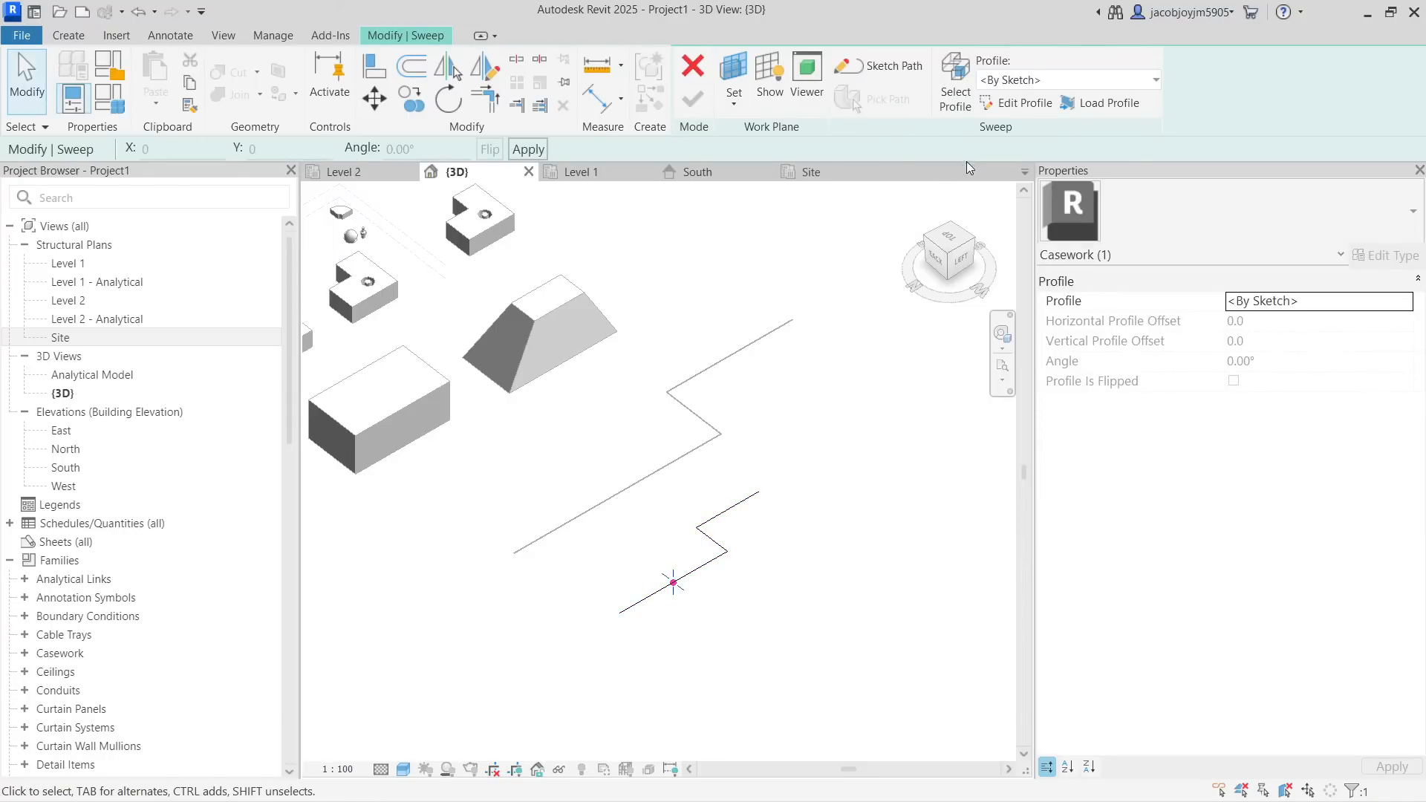
Sketch a circular sweep profile centred on the path's profile plane and finish the profile sketch
click(1018, 80)
click(1018, 79)
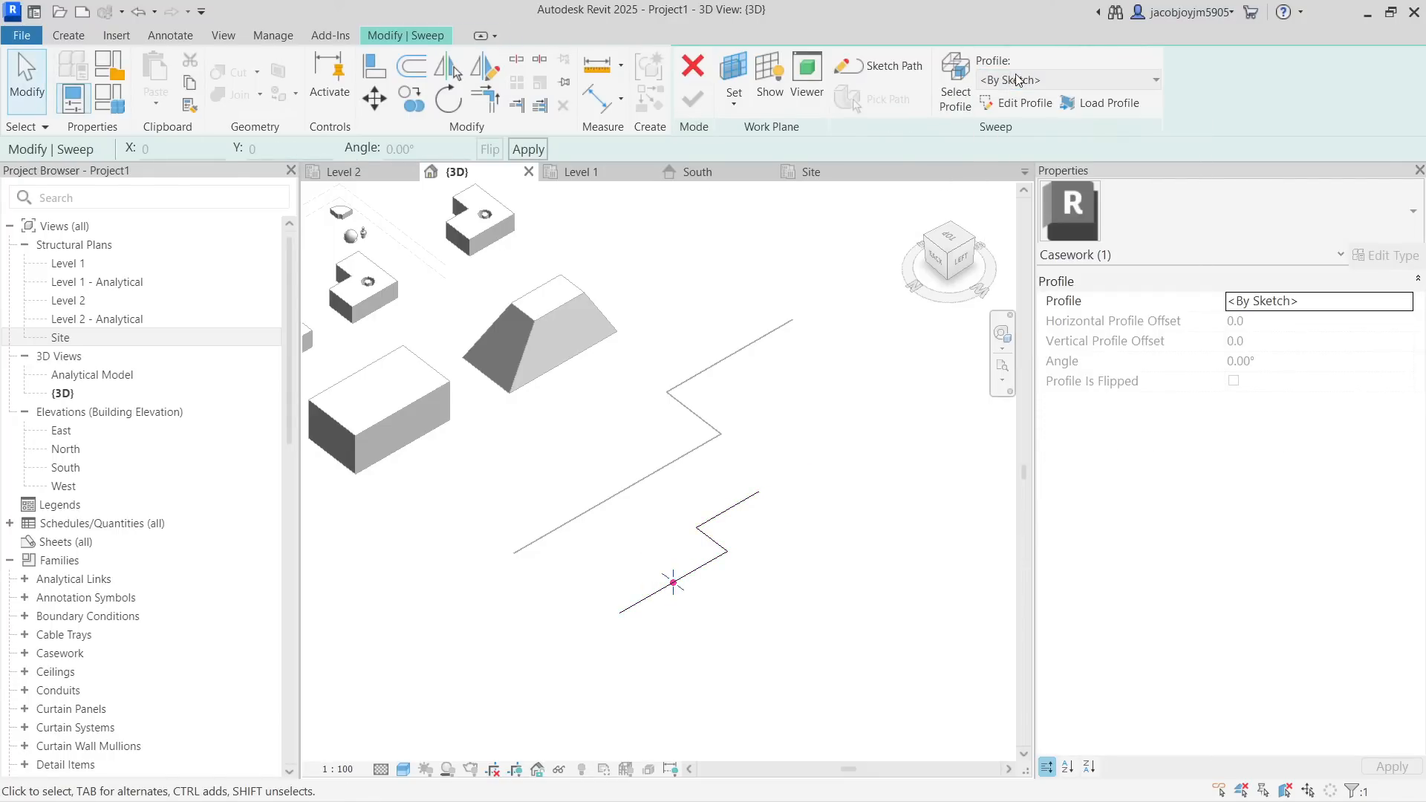
click(1026, 100)
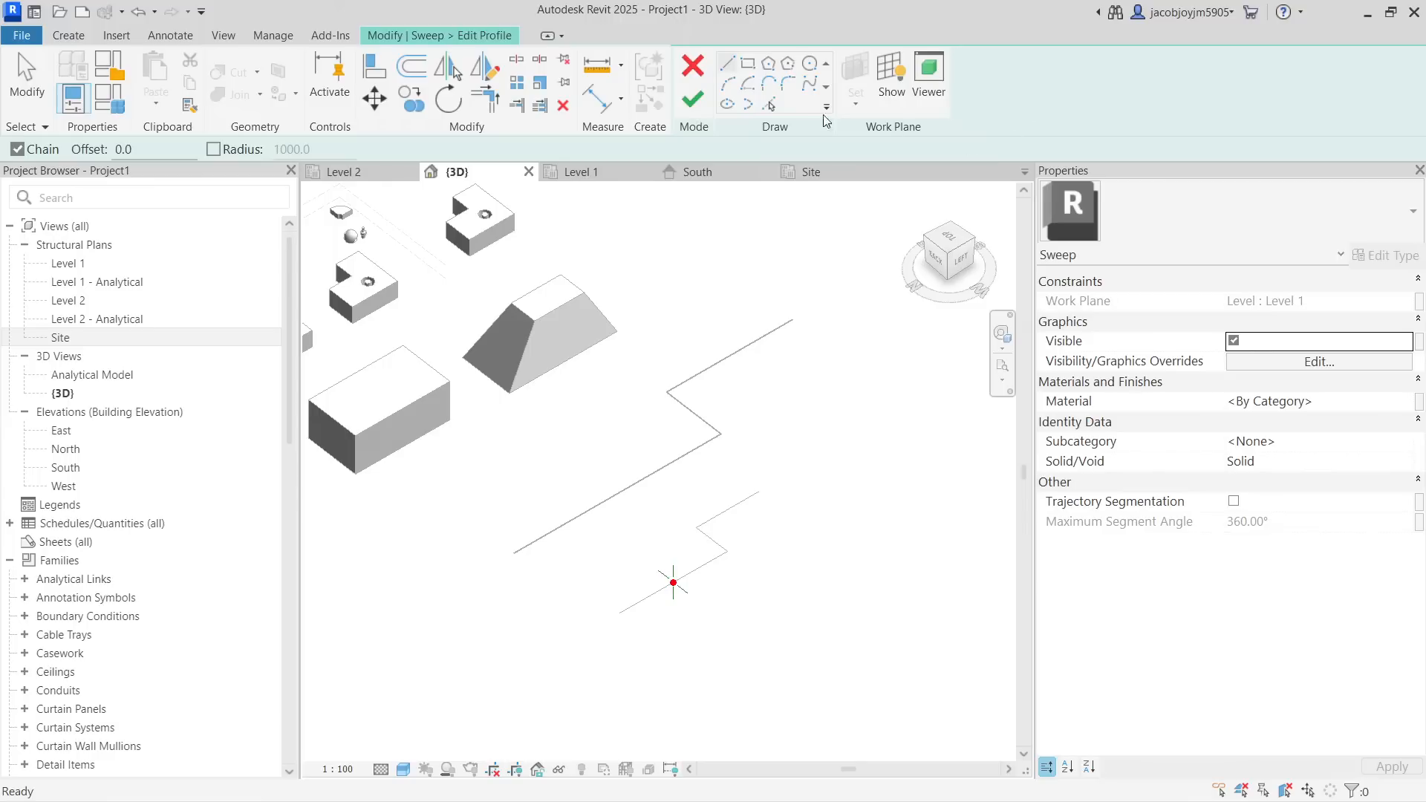
click(804, 69)
scroll(676, 585, up, 4)
click(673, 588)
click(724, 638)
scroll(622, 569, down, 3)
click(701, 101)
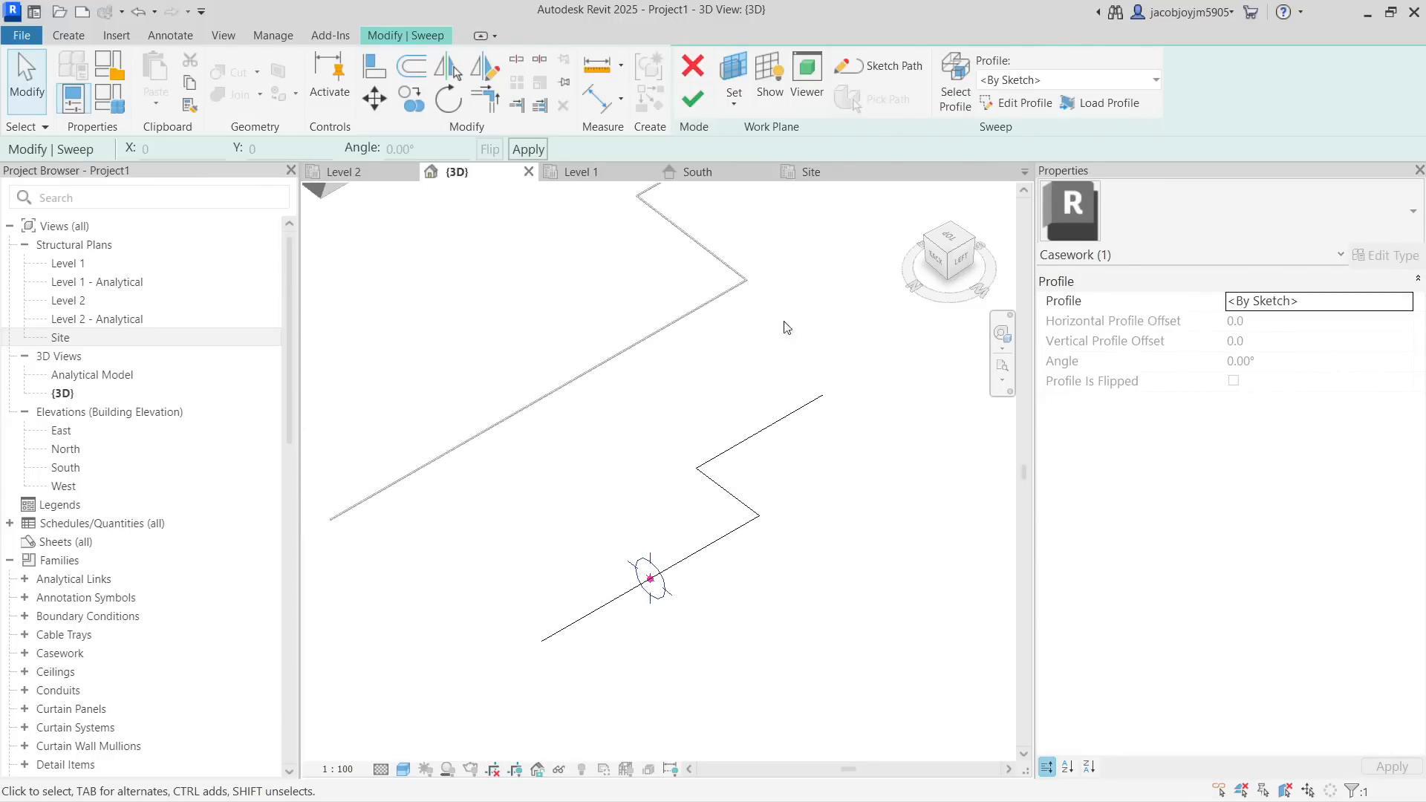
Finish the sweep and the in-place model, and inspect the round Z-shaped solid from another angle
click(693, 99)
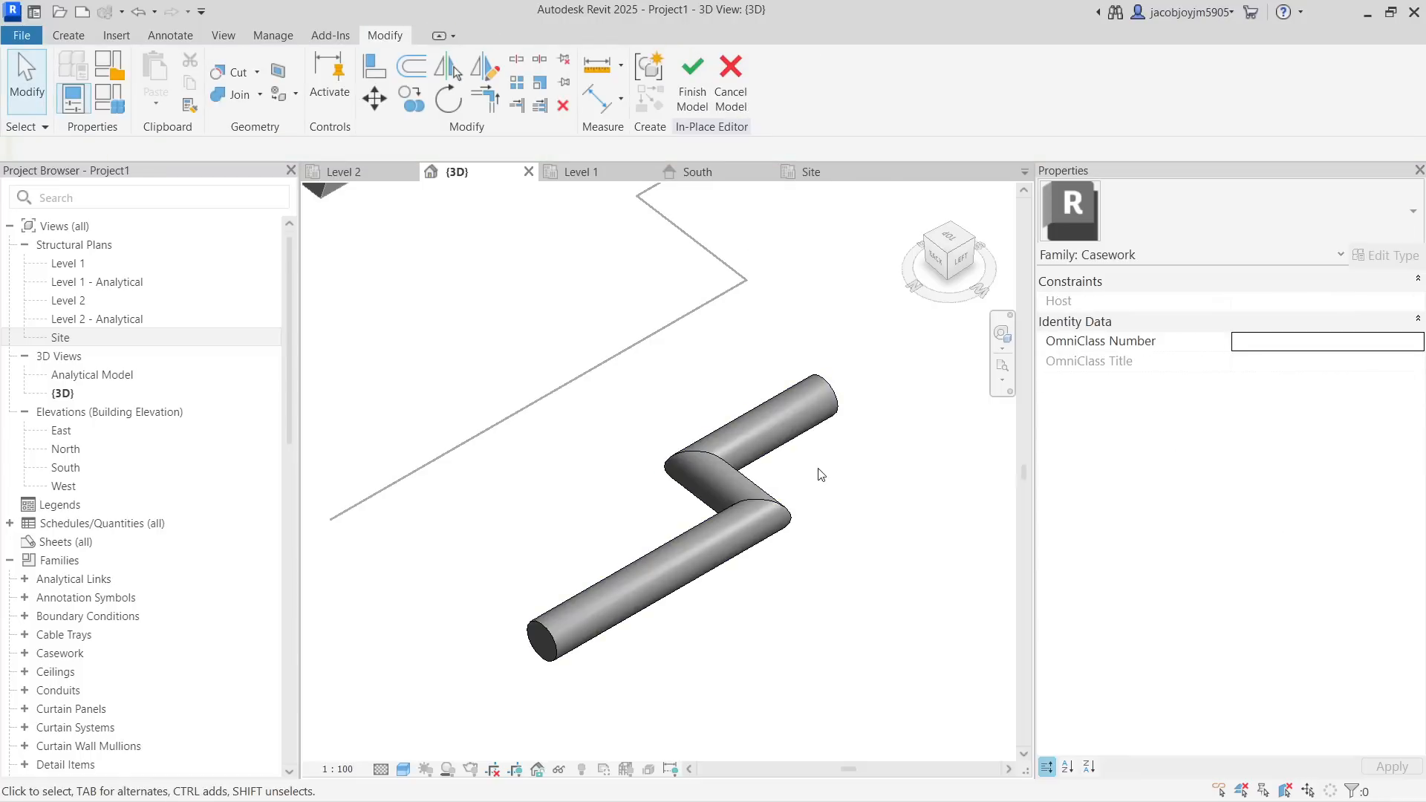
click(693, 85)
click(839, 405)
shift+middle_drag(839, 405, 770, 484)
Start another in-place Casework component at the rectangular box, keeping the suggested name
scroll(799, 461, down, 3)
scroll(450, 367, up, 6)
scroll(404, 390, up, 2)
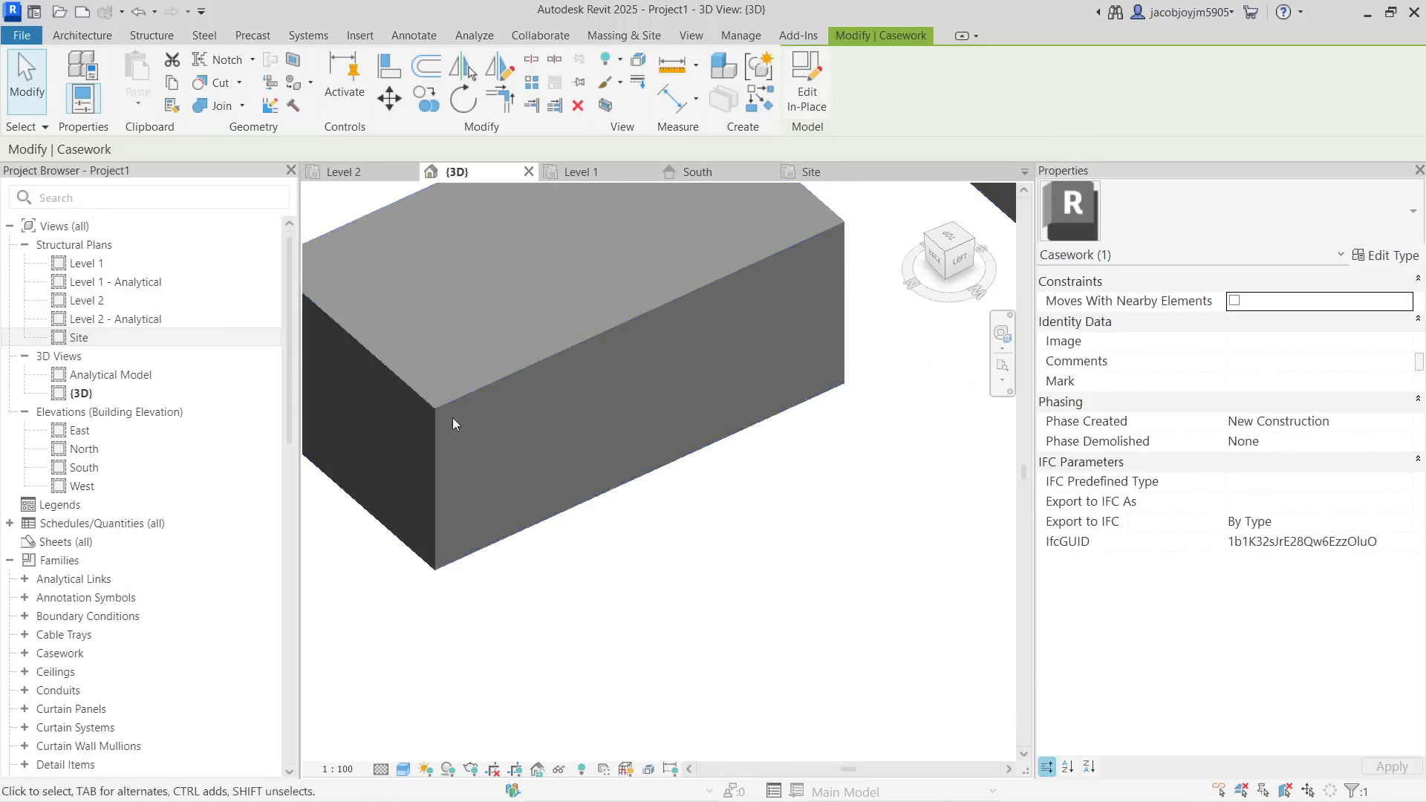
middle_drag(453, 416, 533, 497)
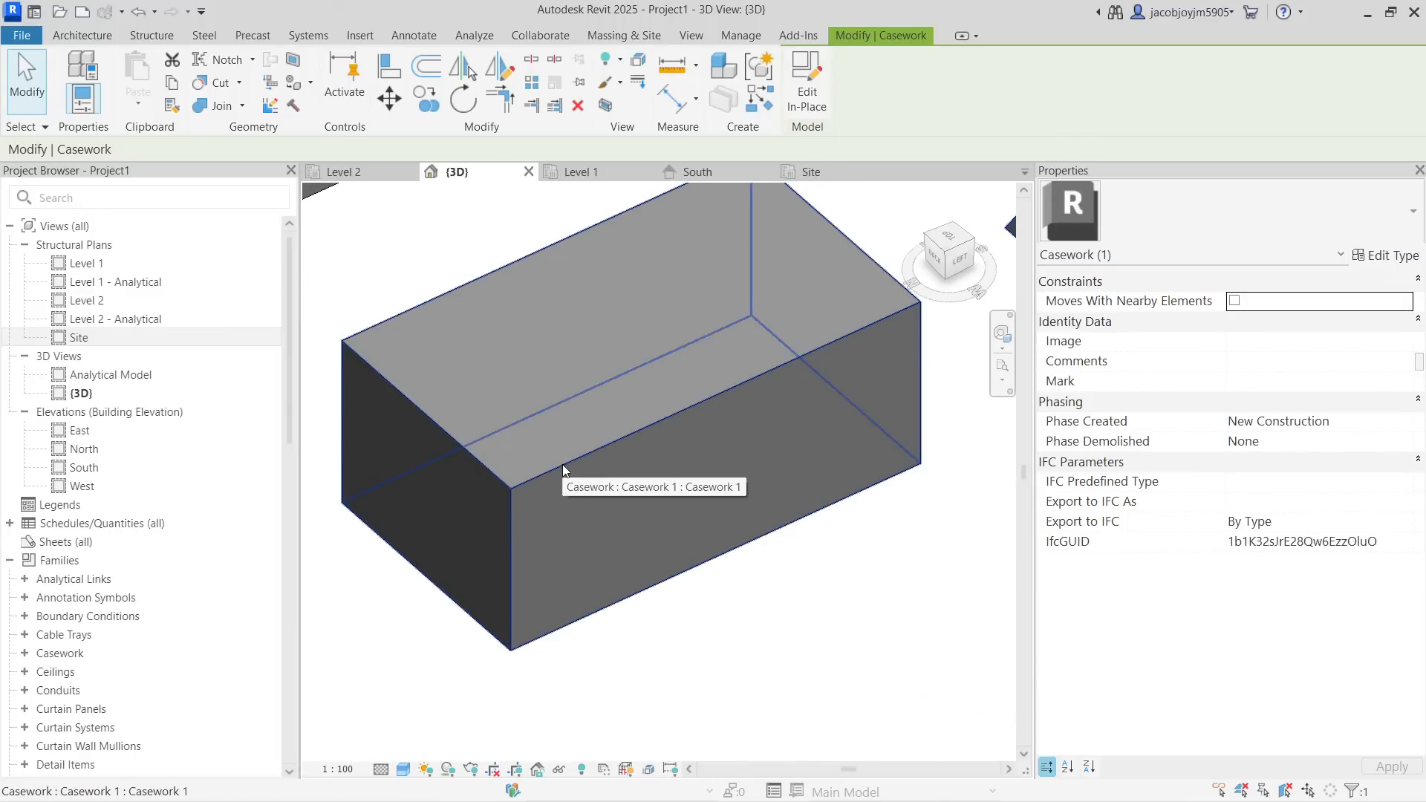
click(74, 37)
click(219, 95)
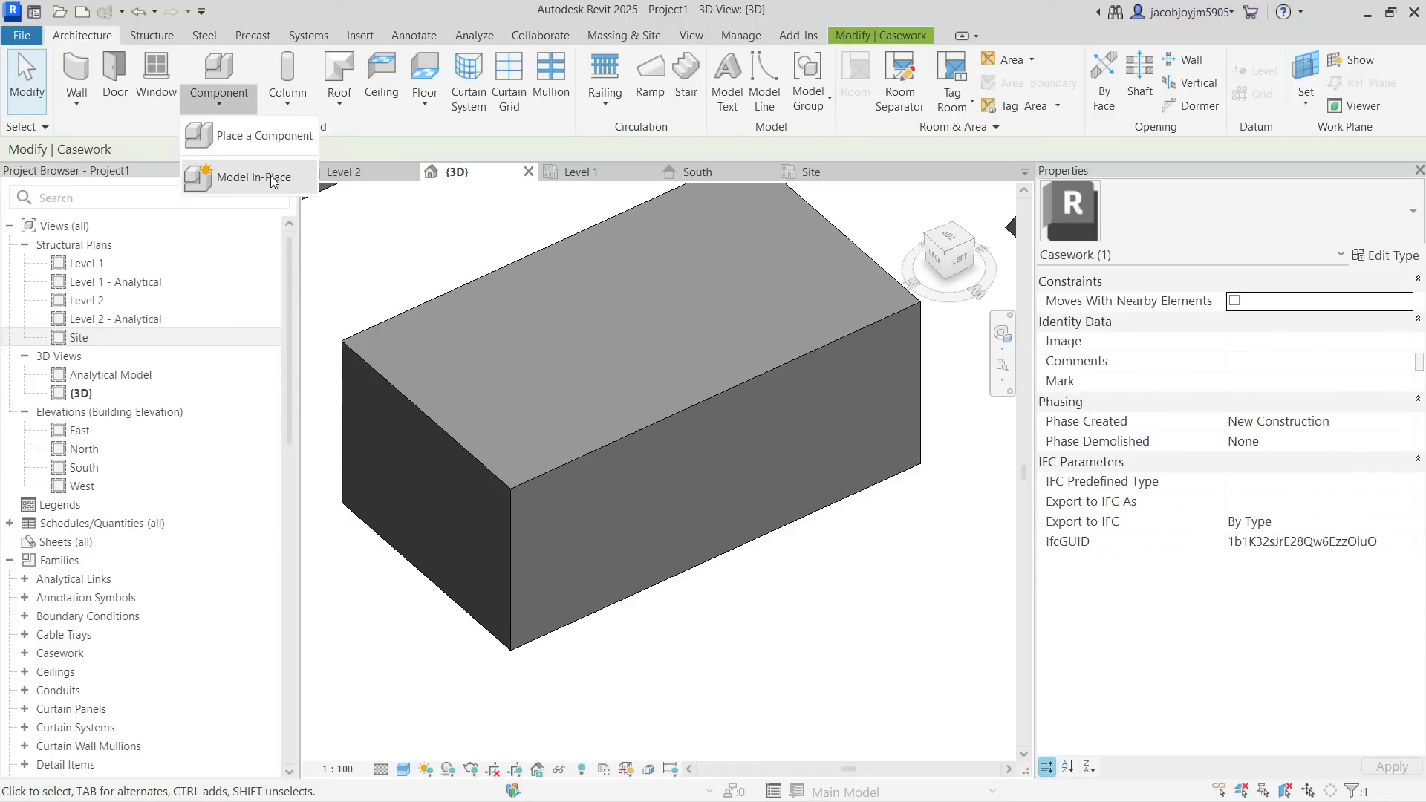
click(237, 178)
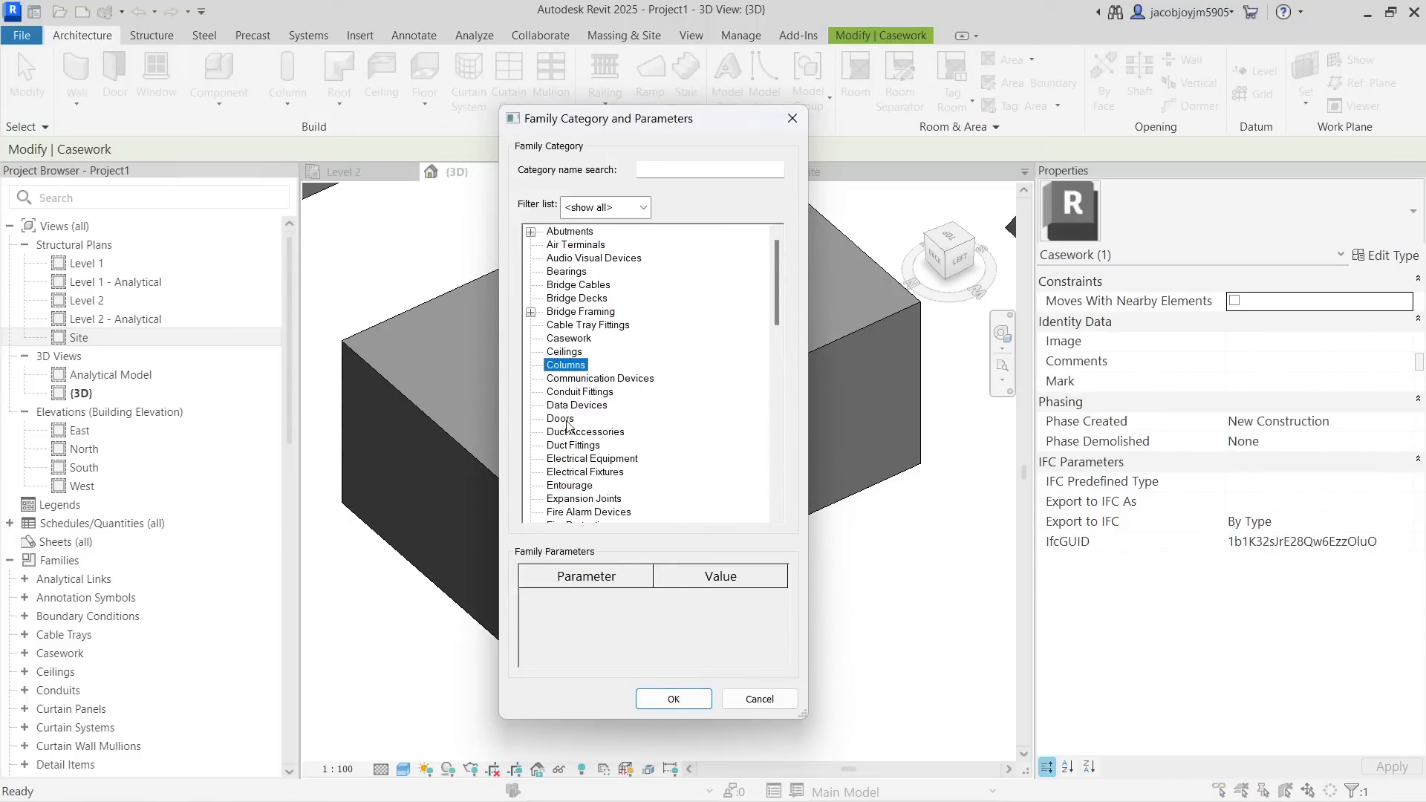
click(568, 339)
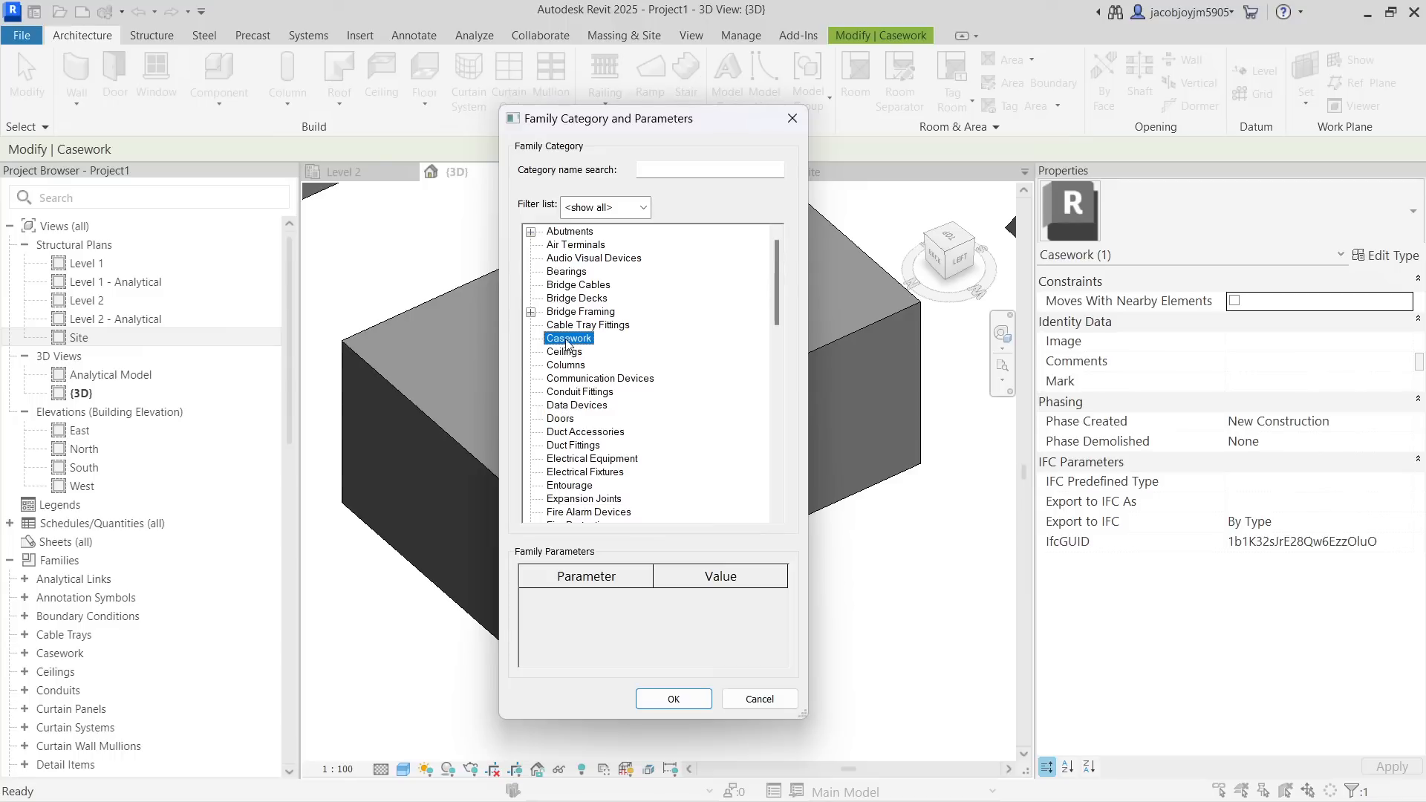
click(673, 698)
click(713, 442)
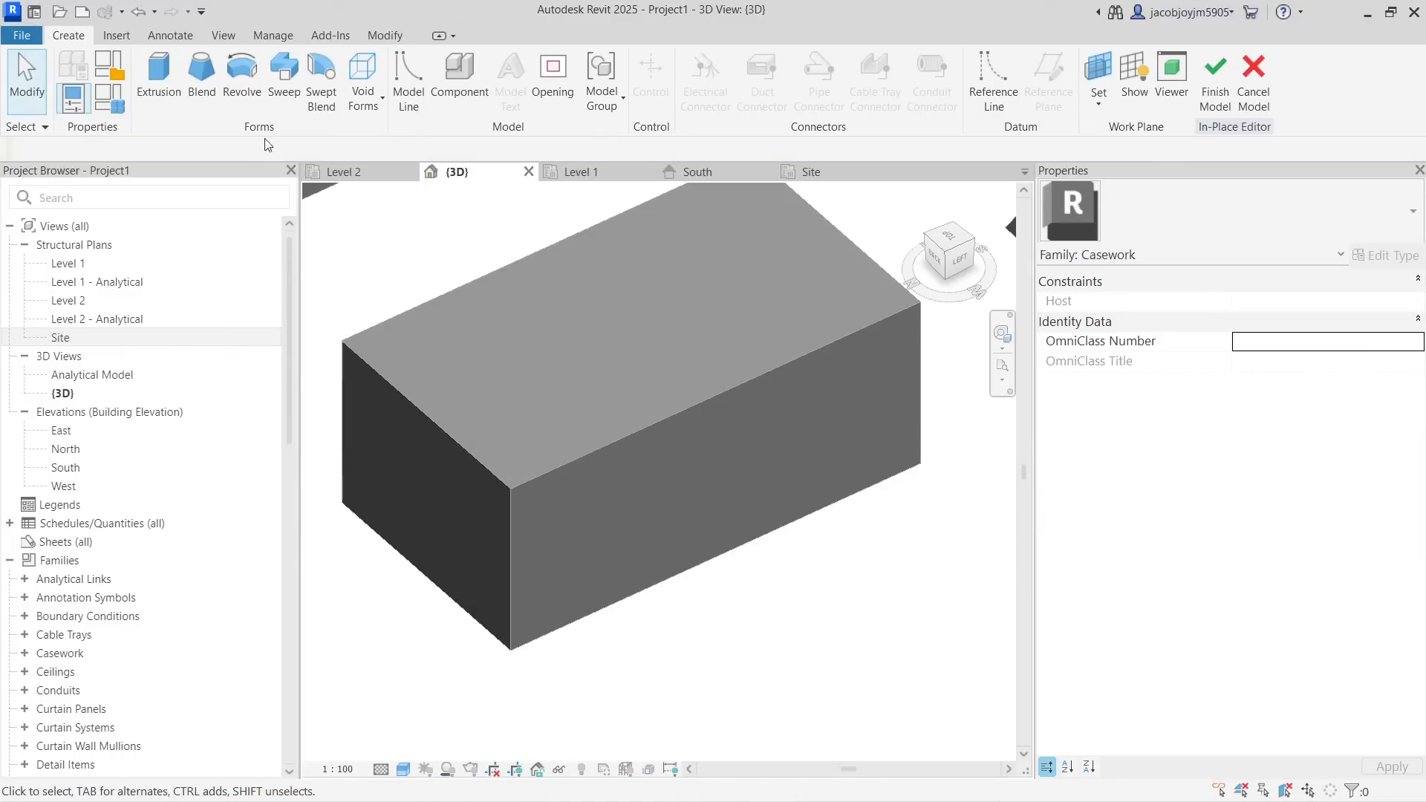
Start a sweep with a picked path along the box's long bottom edge, adjoining vertical corner edge and short top edge, and finish the path
click(284, 74)
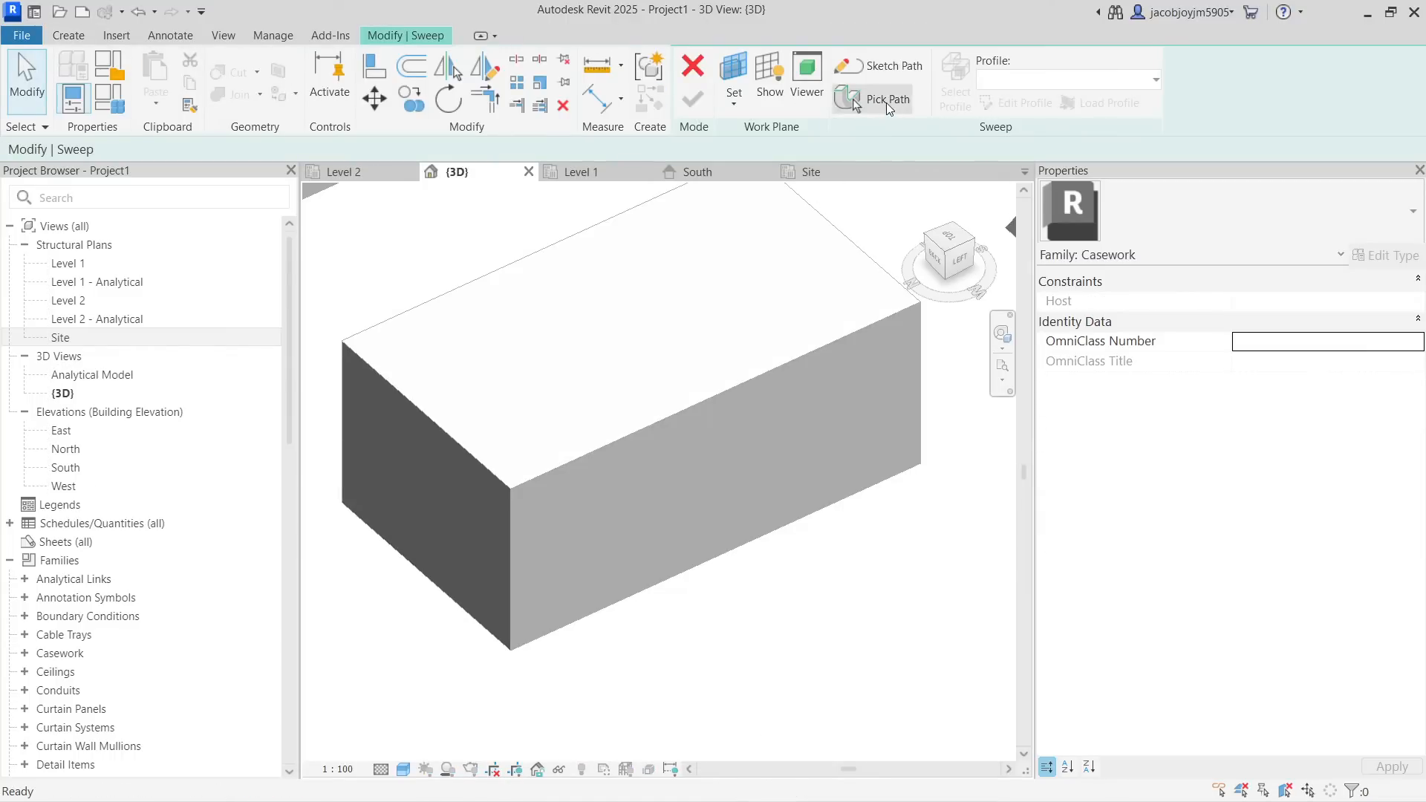
click(887, 104)
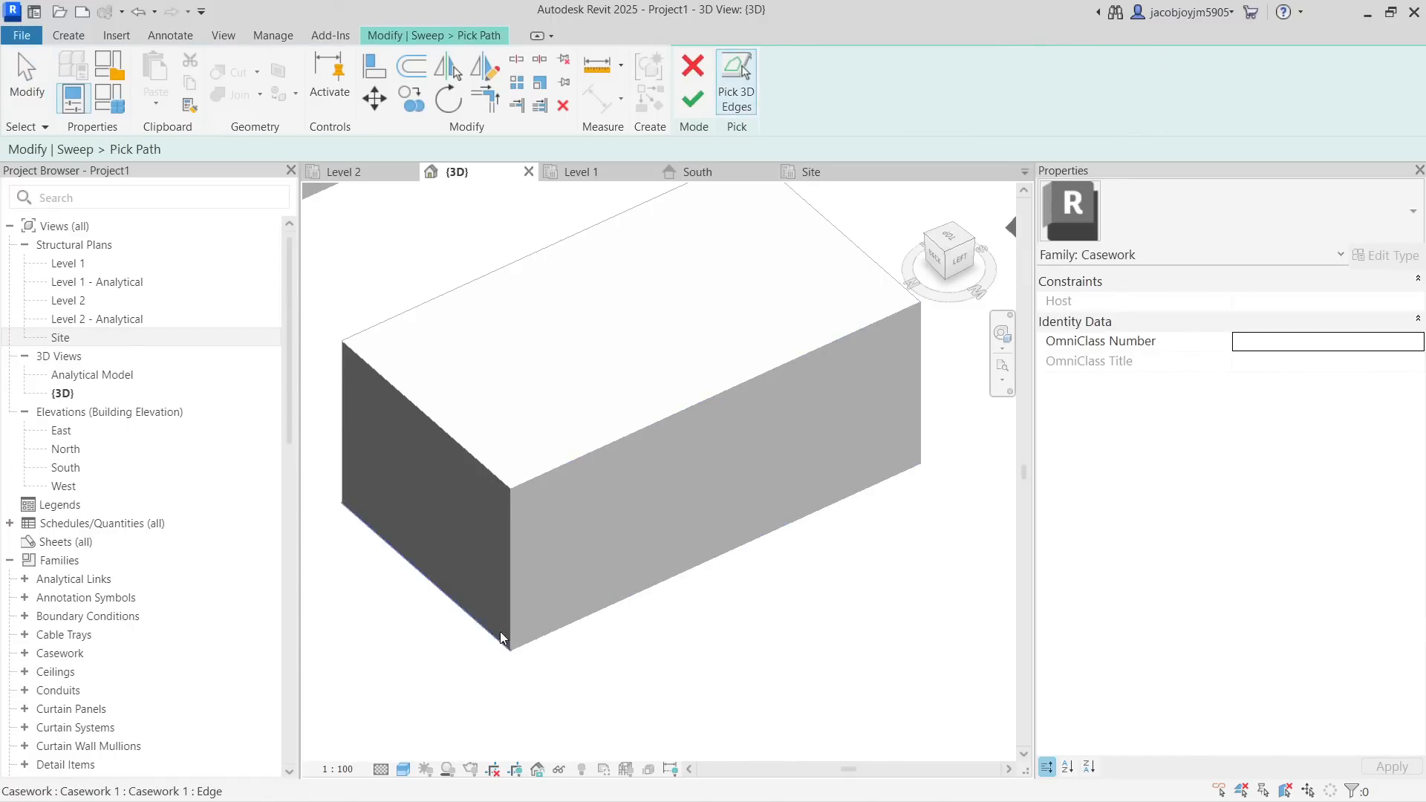
click(556, 640)
click(515, 578)
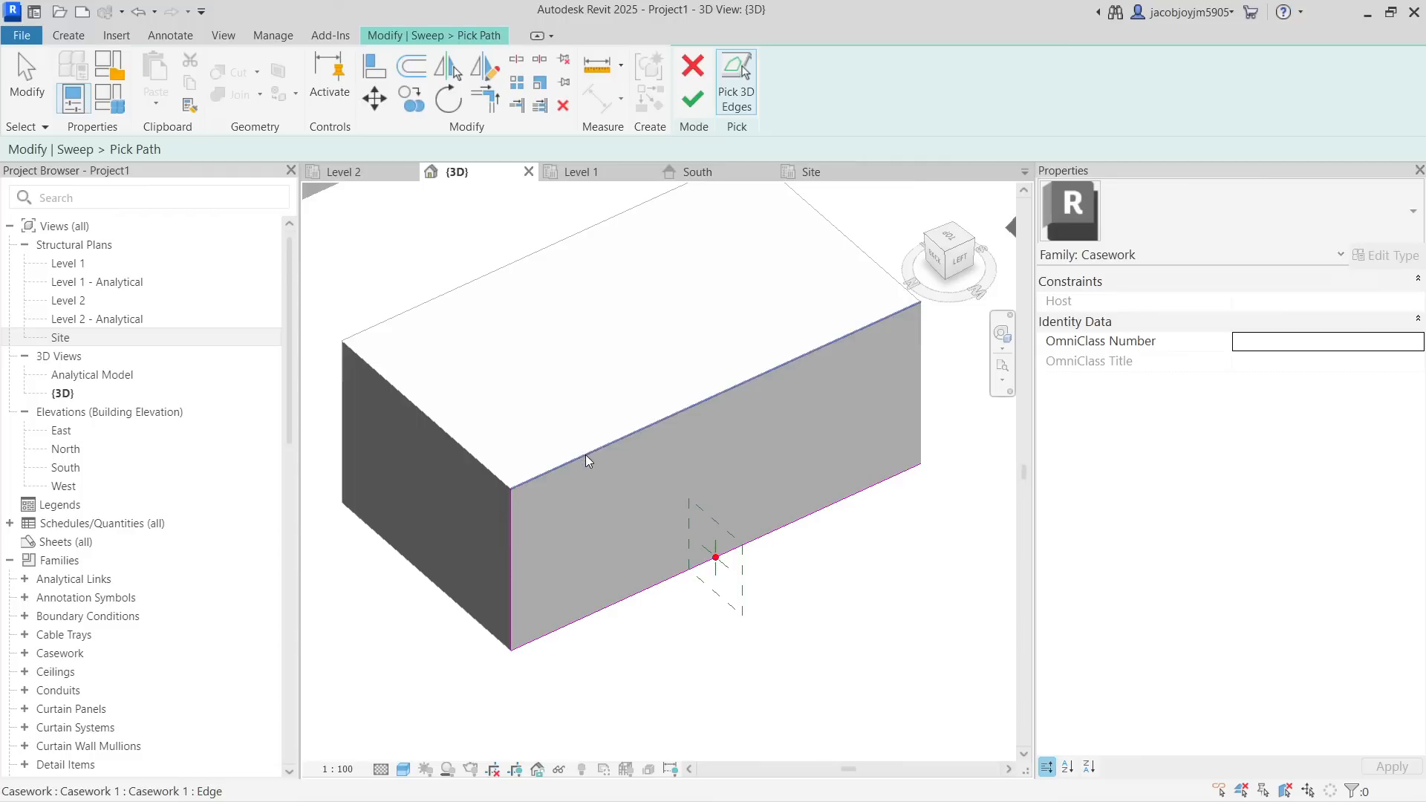
click(466, 444)
shift+middle_drag(623, 622, 647, 416)
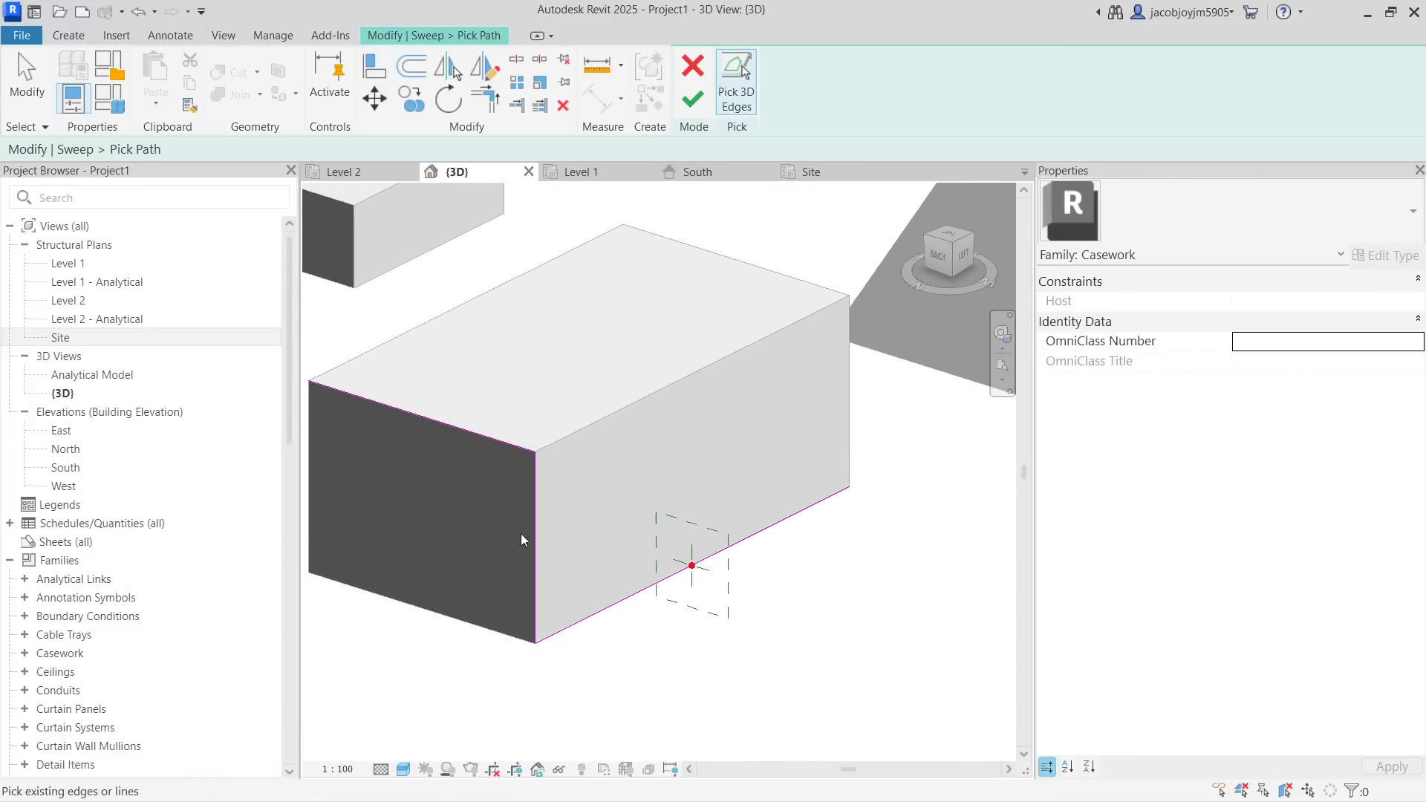
click(695, 103)
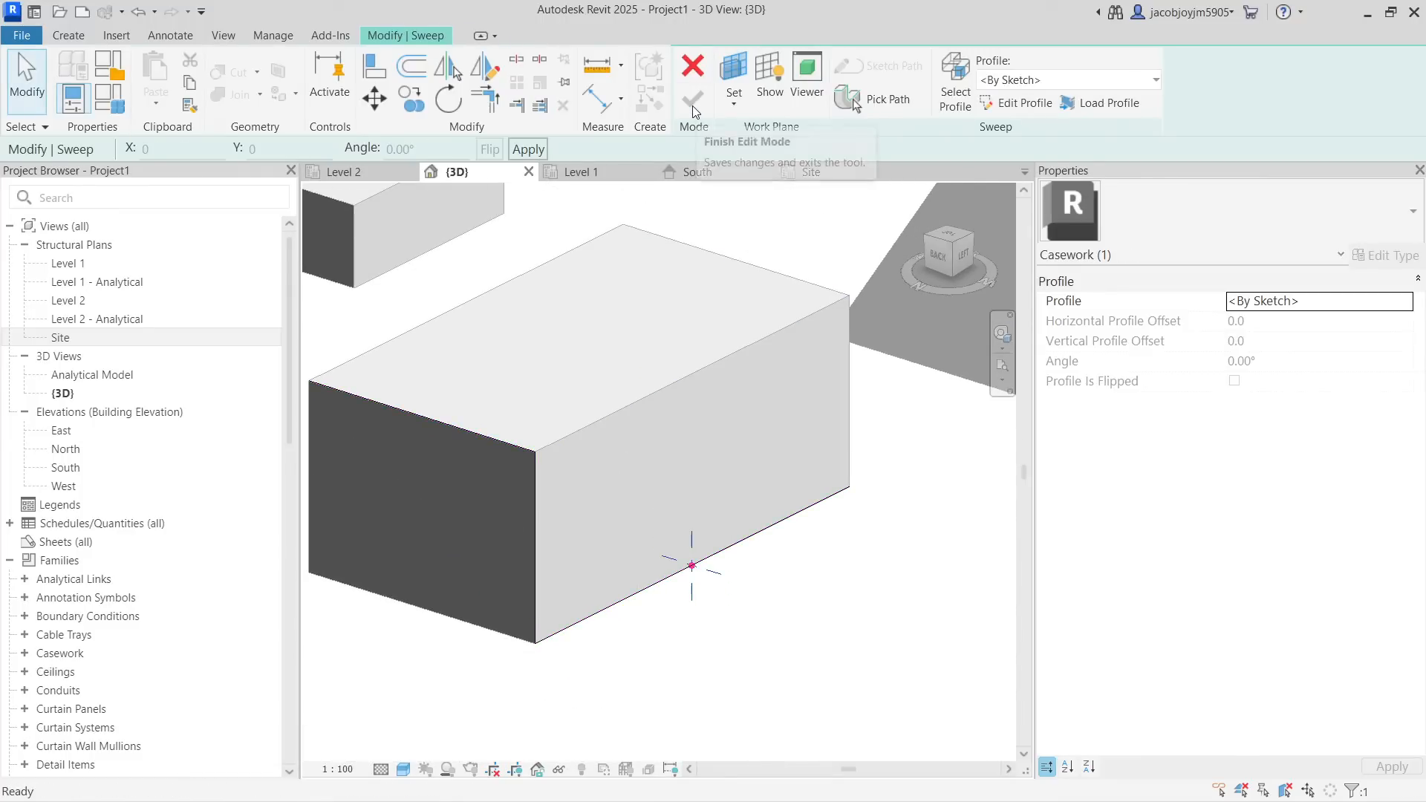
Sketch a rectangular sweep profile of about 400 by 300 mm from the path's profile centre, and finish the profile and the sweep
click(1023, 82)
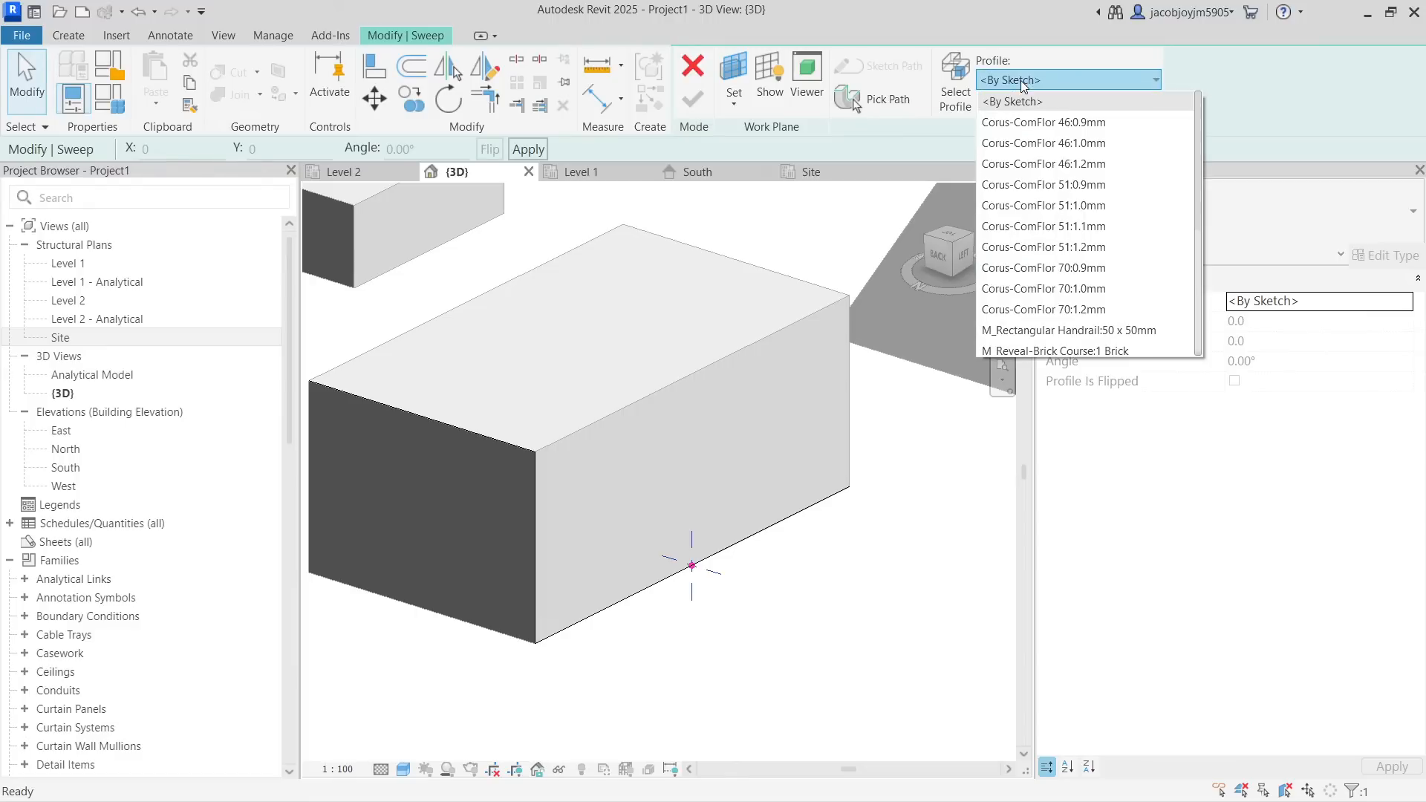
click(1015, 102)
click(1014, 106)
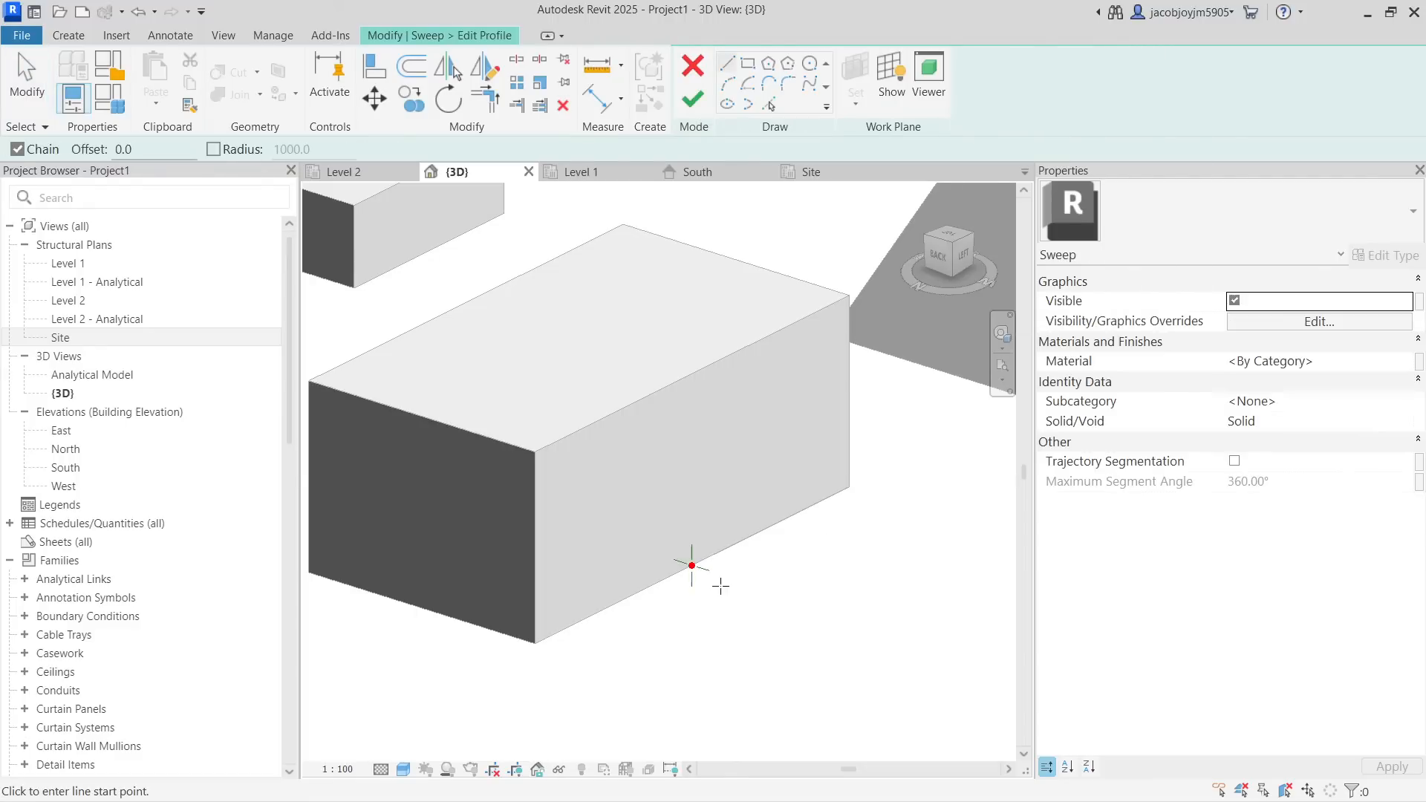
click(747, 63)
scroll(685, 572, up, 2)
click(686, 568)
click(702, 592)
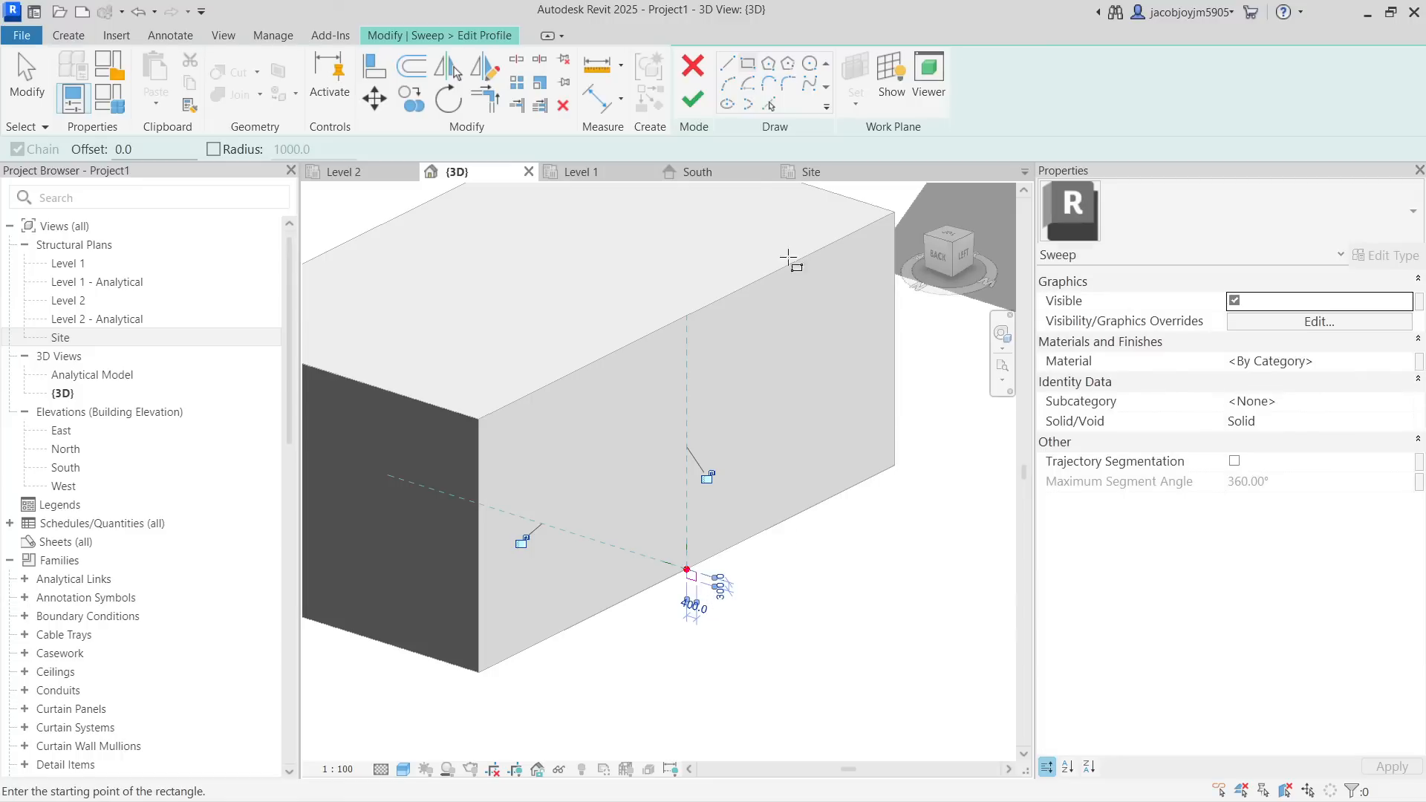
click(693, 98)
click(692, 96)
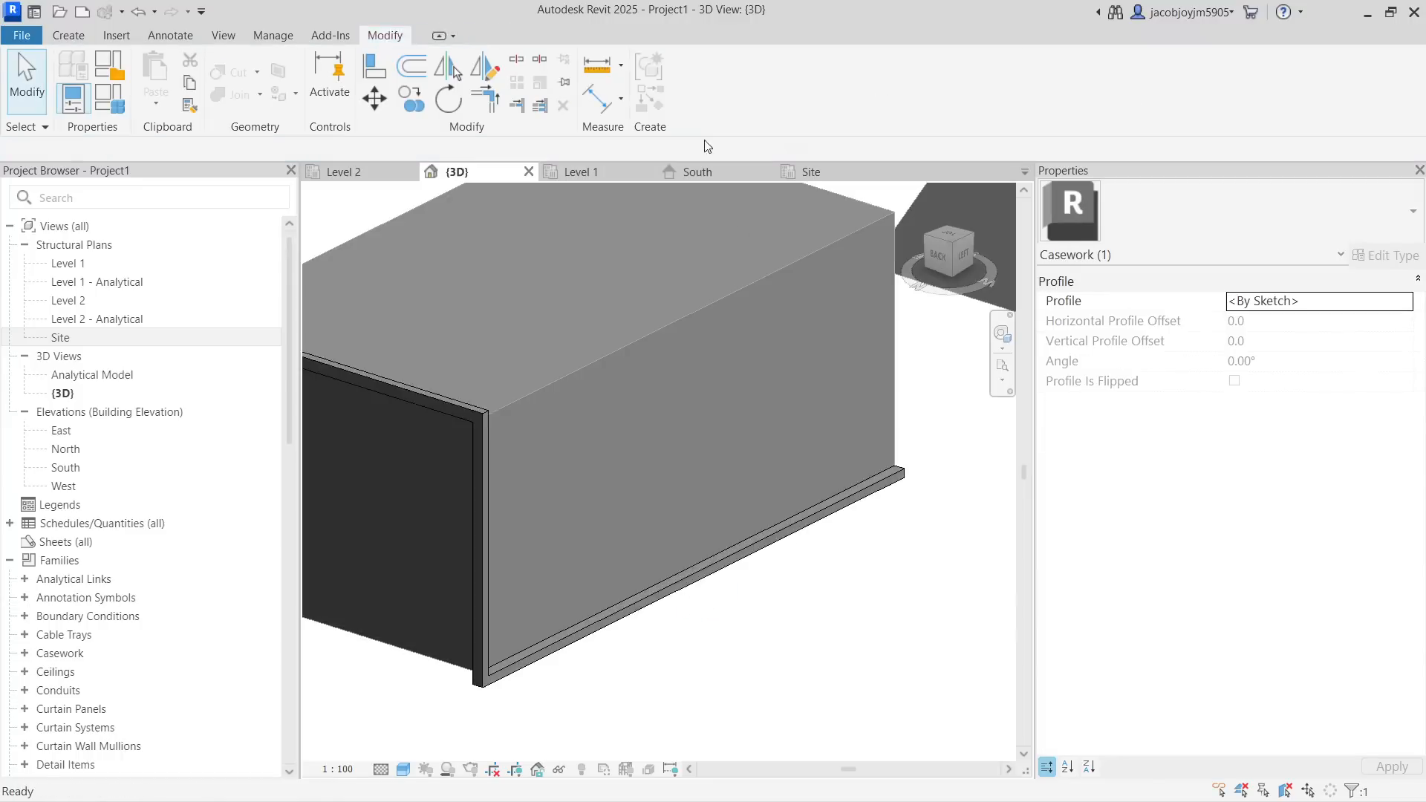
Inspect the edge sweep around the box from several angles and finish the in-place model
scroll(822, 416, down, 2)
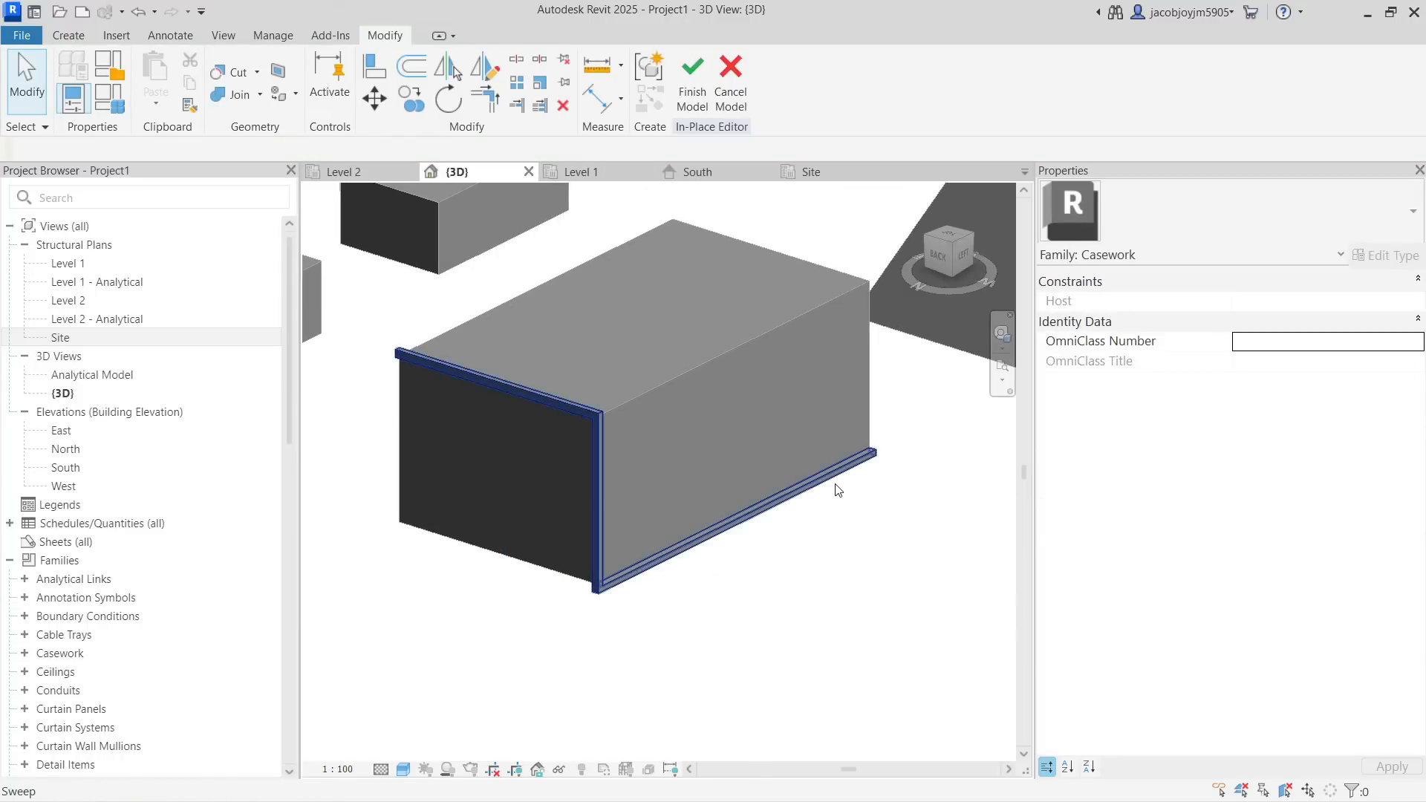
click(837, 491)
click(856, 540)
scroll(805, 589, up, 2)
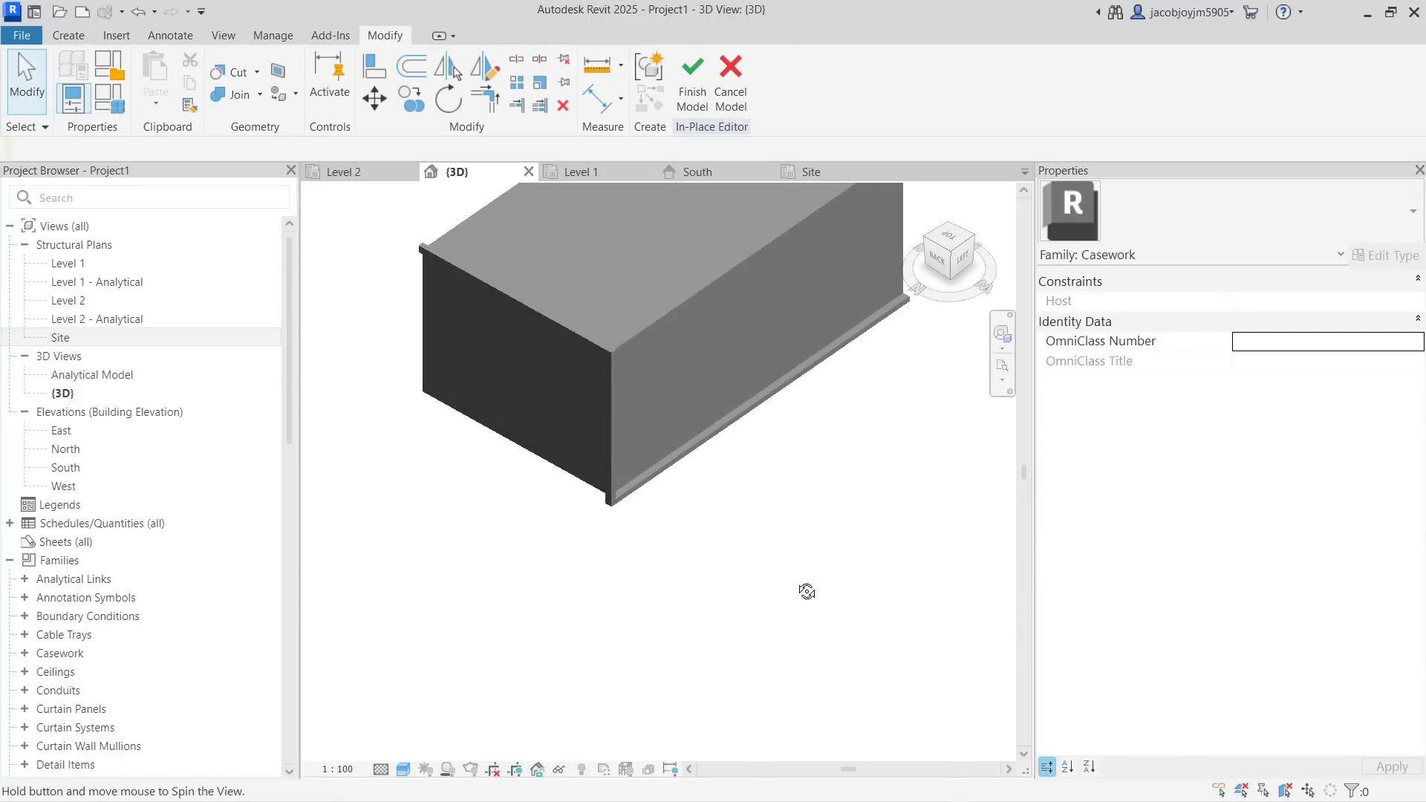
middle_drag(777, 518, 741, 601)
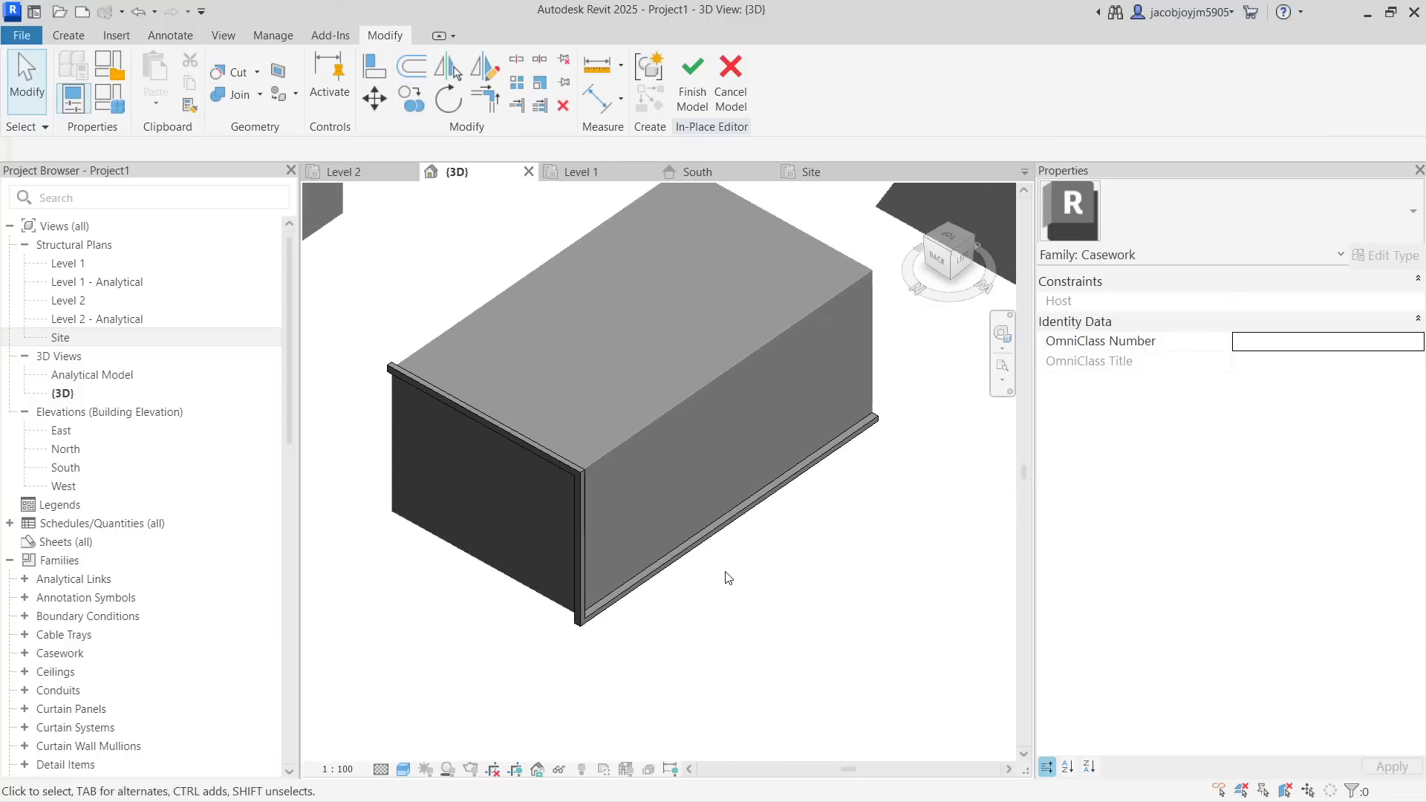
click(724, 545)
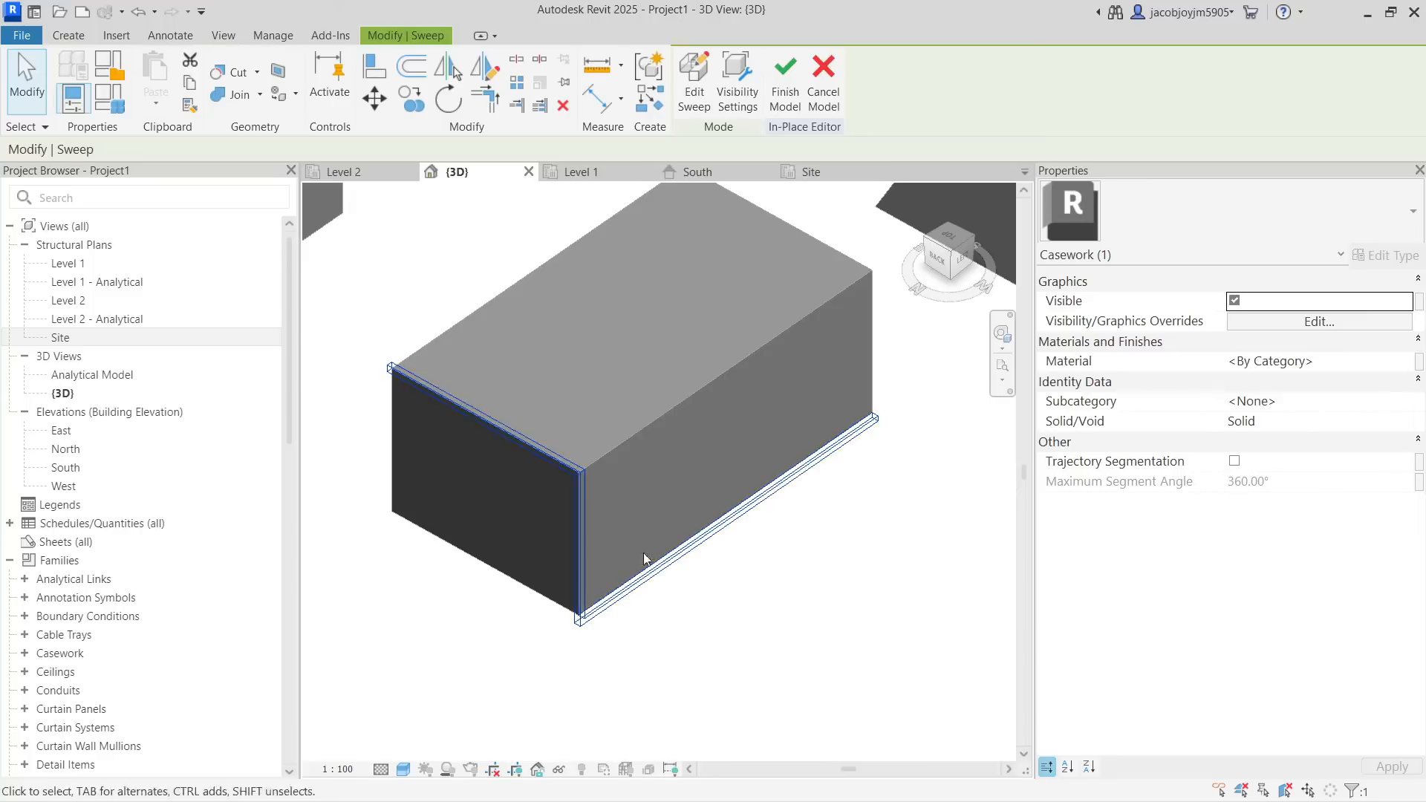
shift+middle_drag(540, 545, 775, 526)
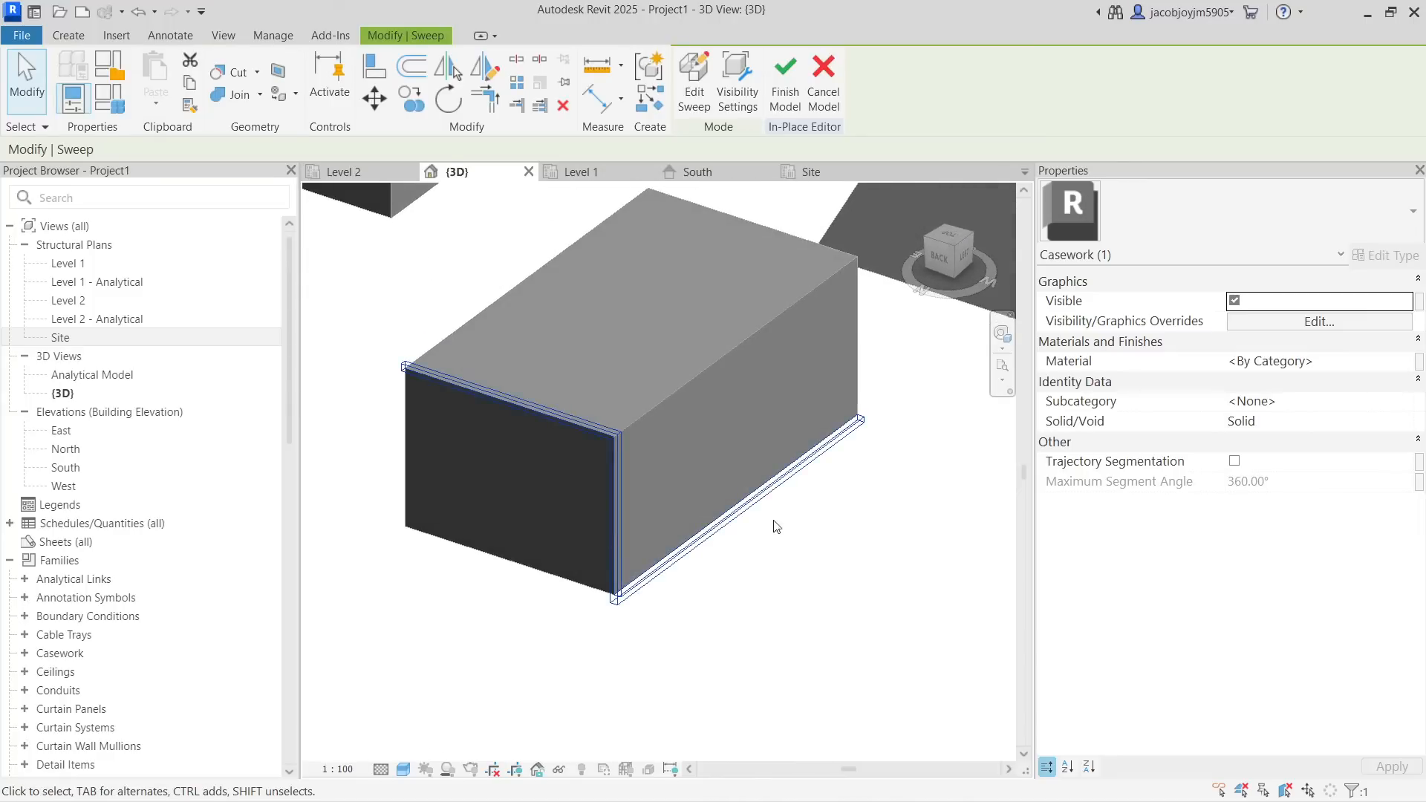
click(785, 81)
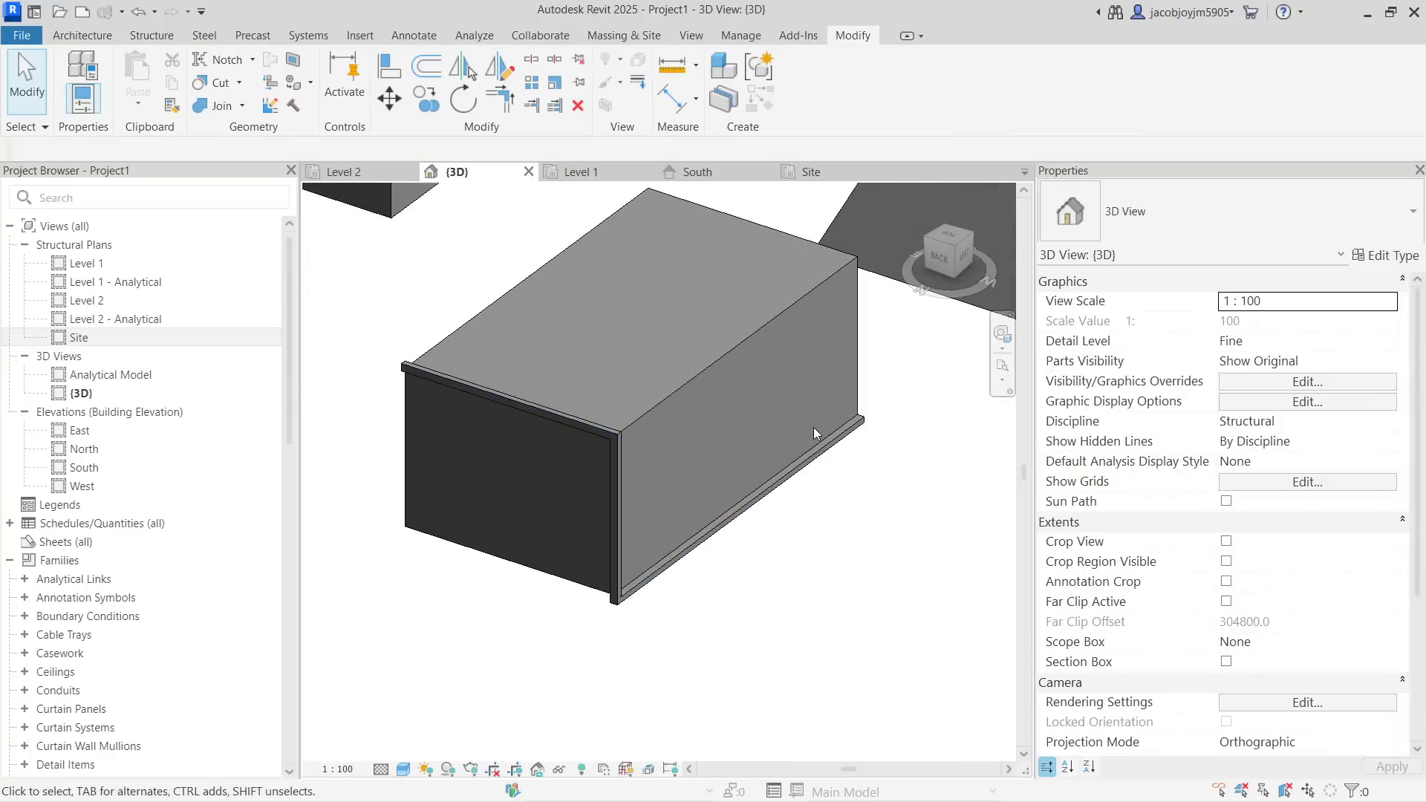
Start another in-place component in the Casework category, keeping the suggested name
click(803, 481)
scroll(710, 496, down, 3)
key(Escape)
scroll(476, 424, down, 2)
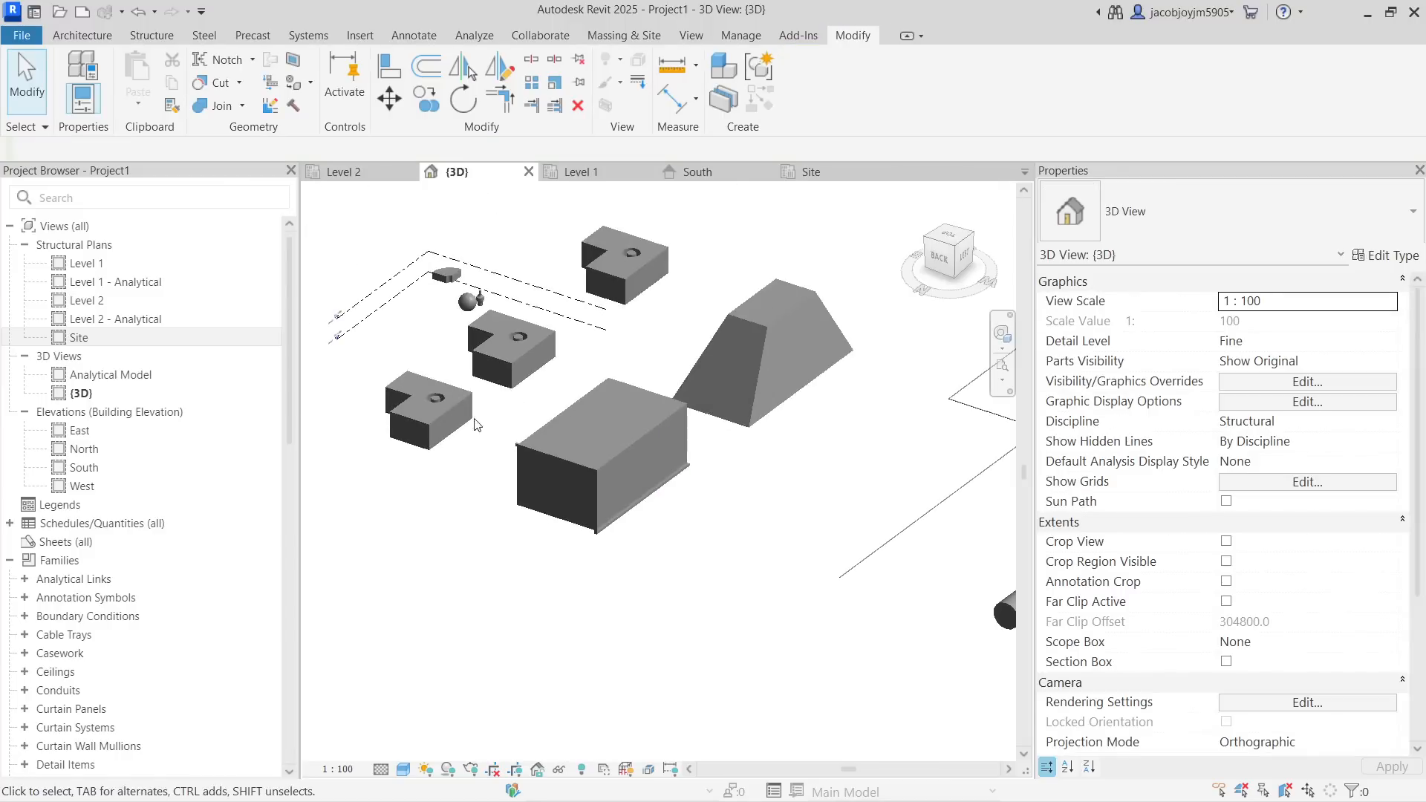
click(83, 37)
click(206, 113)
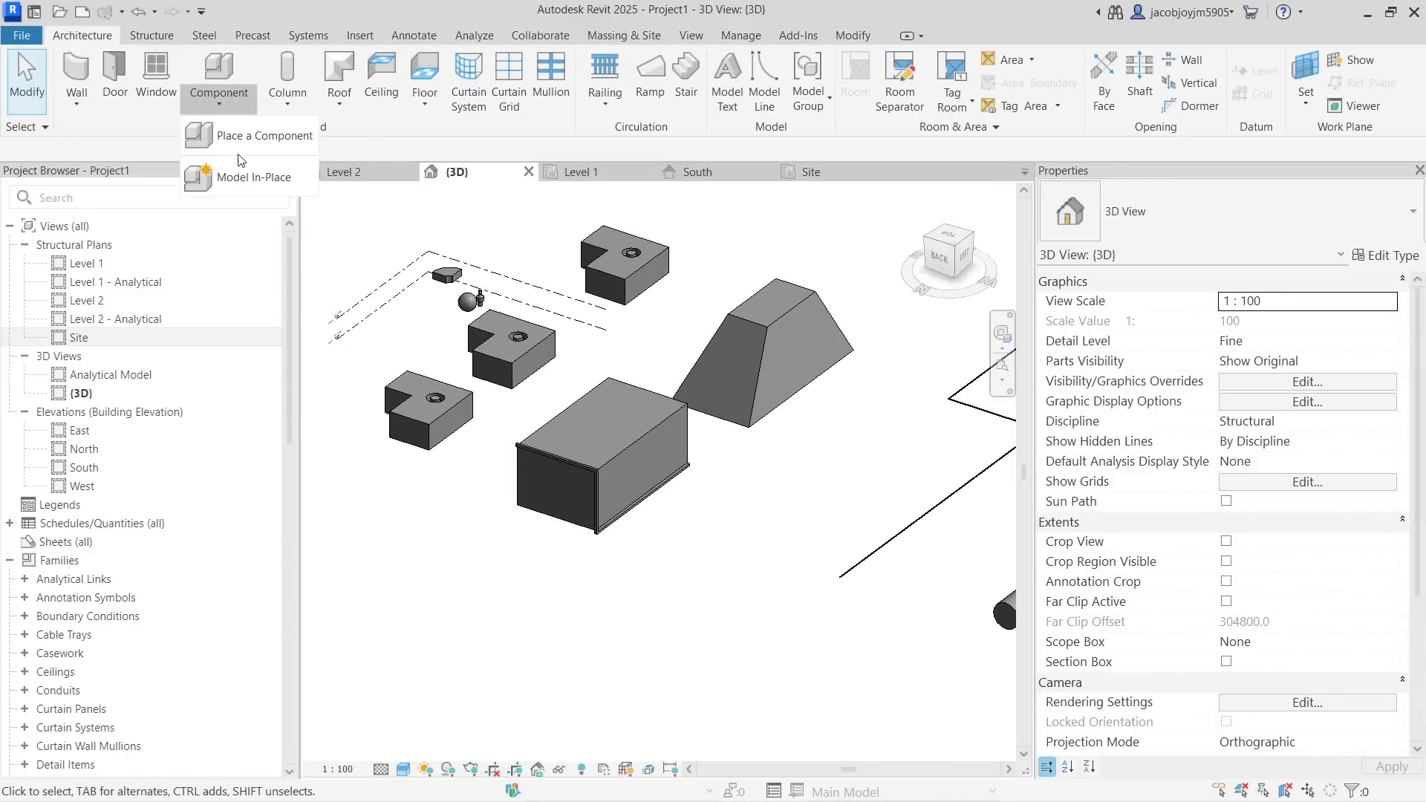
click(236, 175)
click(573, 341)
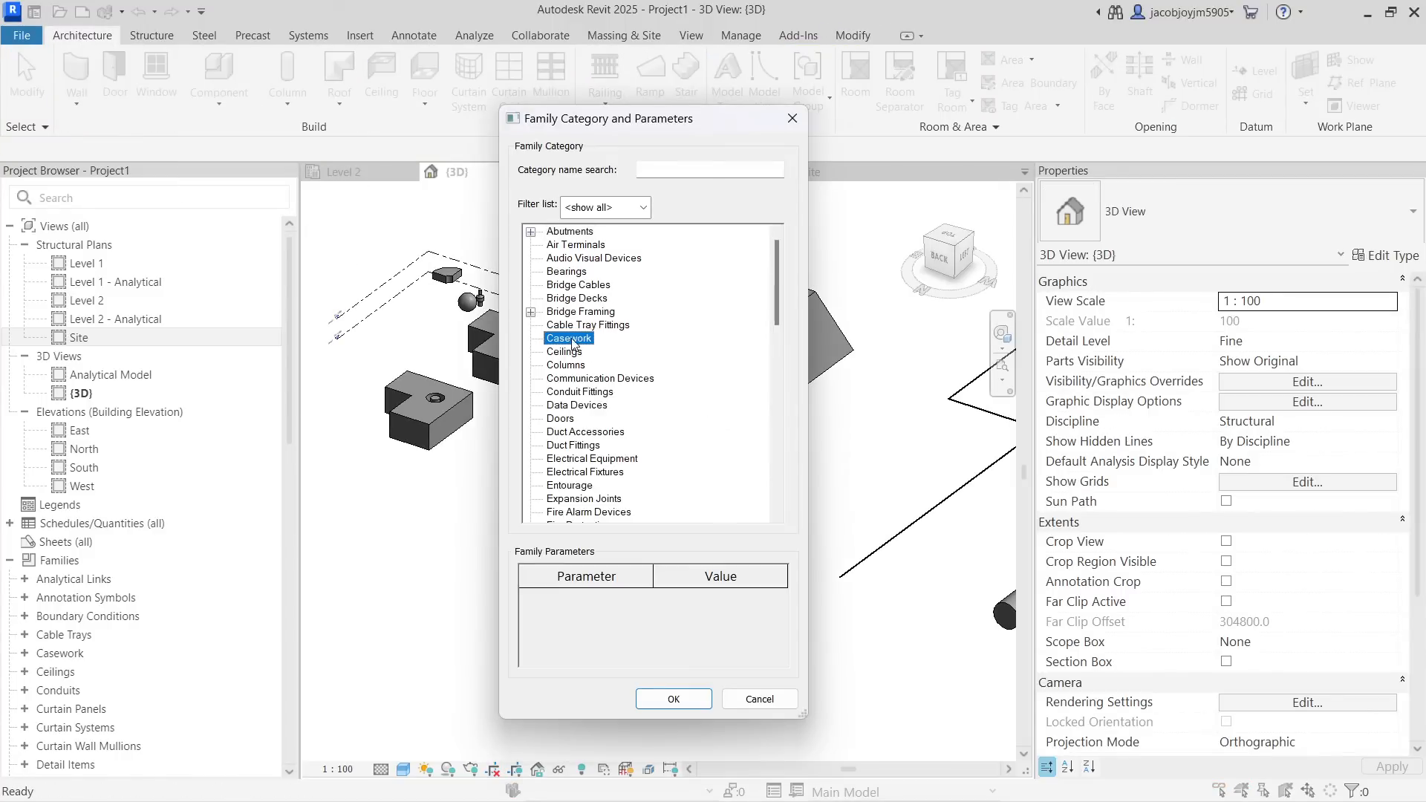
click(699, 702)
click(724, 443)
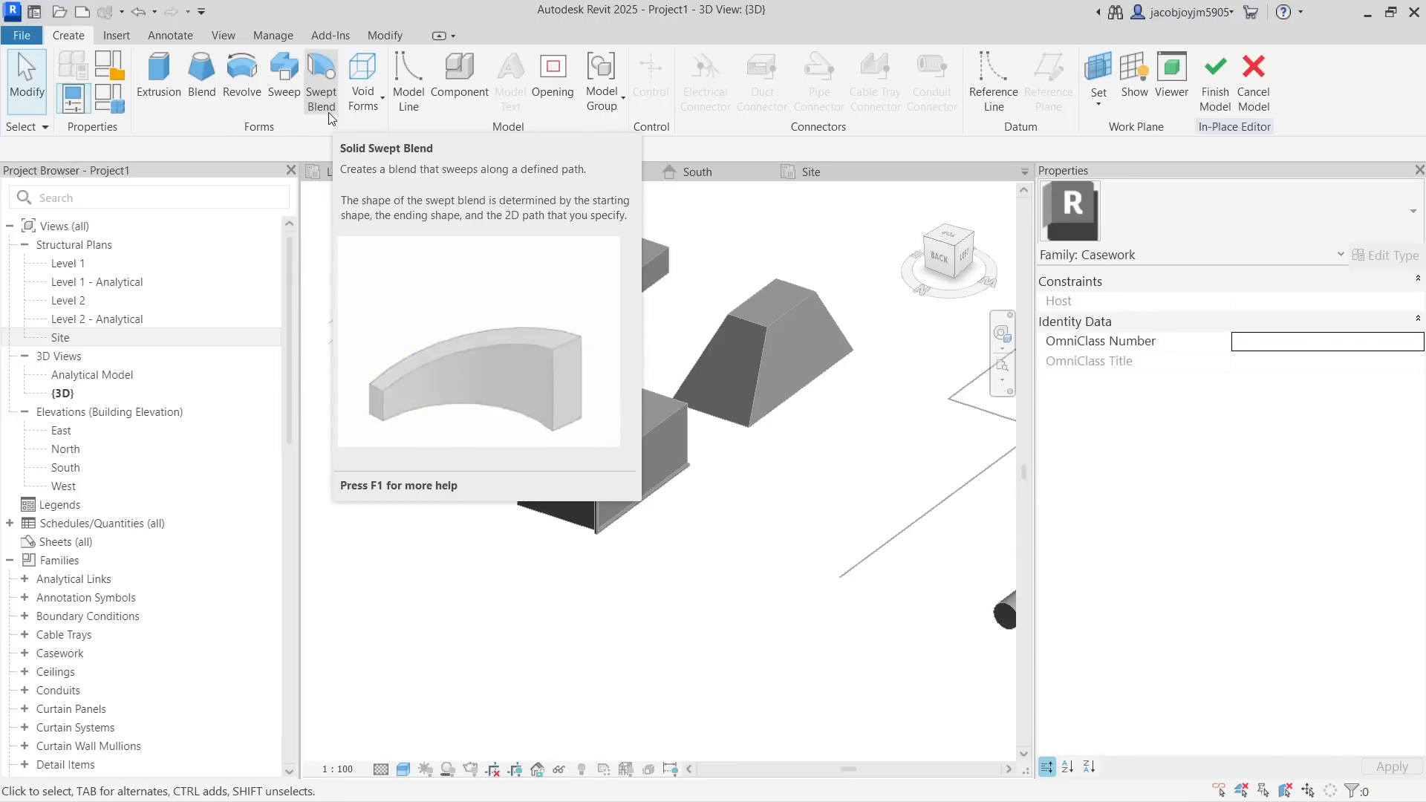
Start a swept blend, pick the box's untrimmed short top edge and the adjoining long top edge, and try to finish the path
click(325, 97)
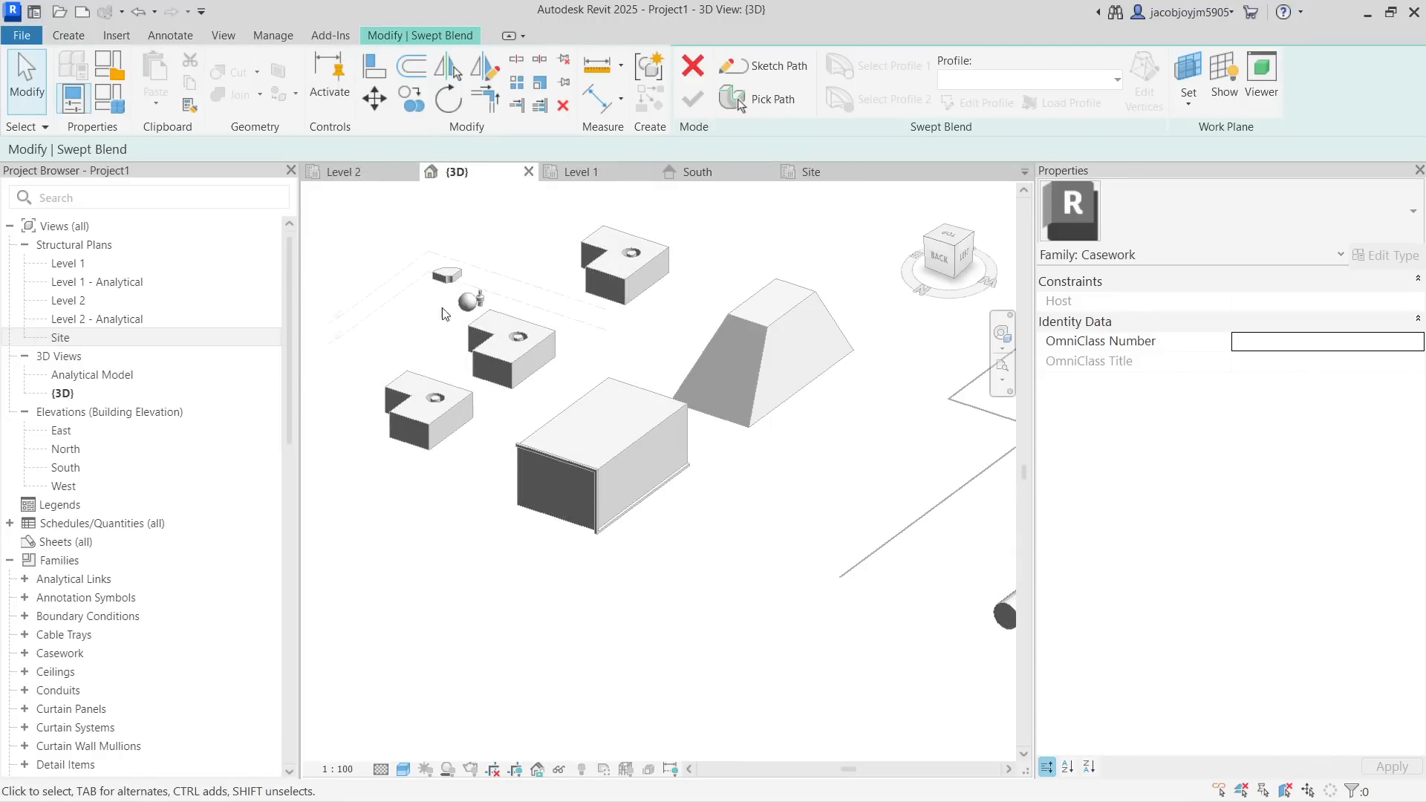
shift+middle_drag(649, 368, 577, 431)
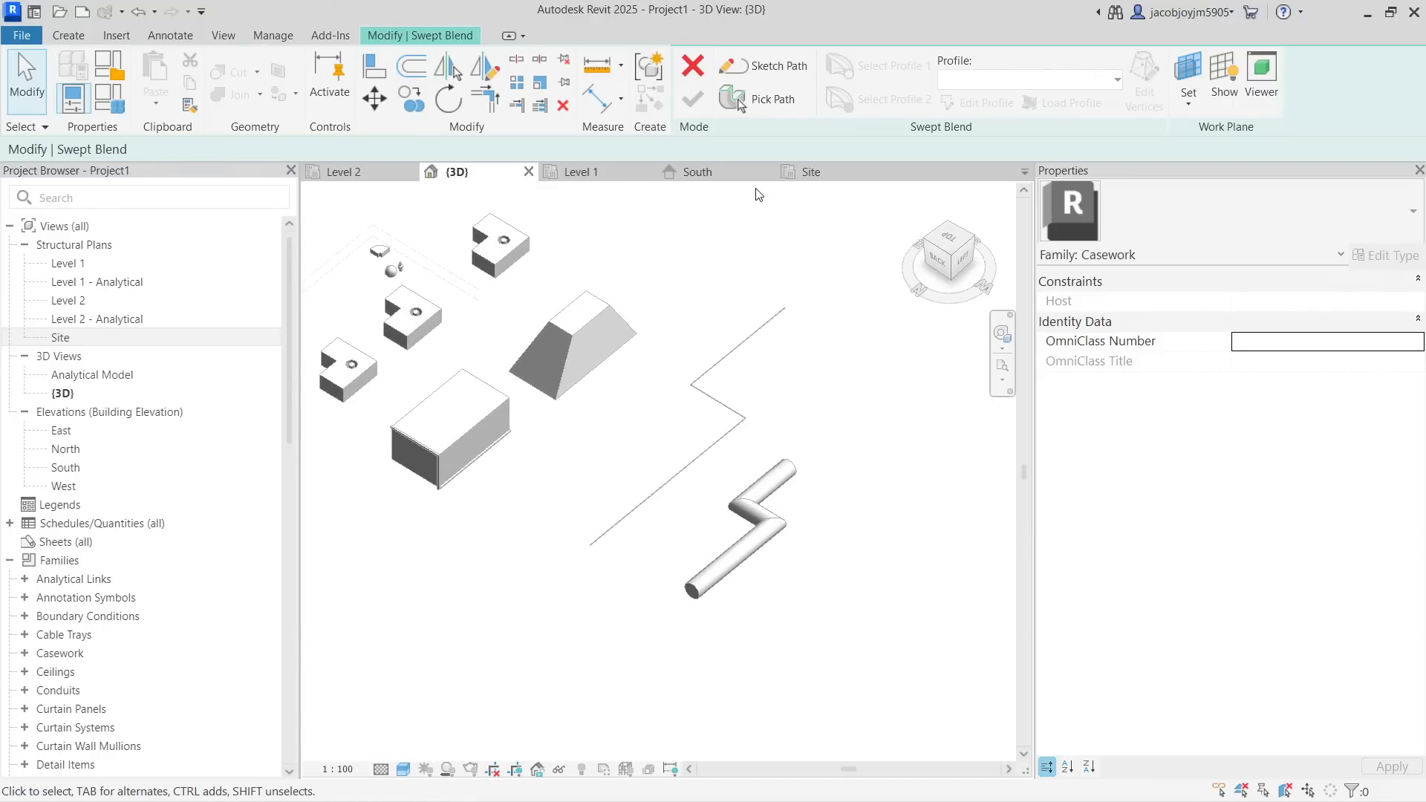
click(765, 100)
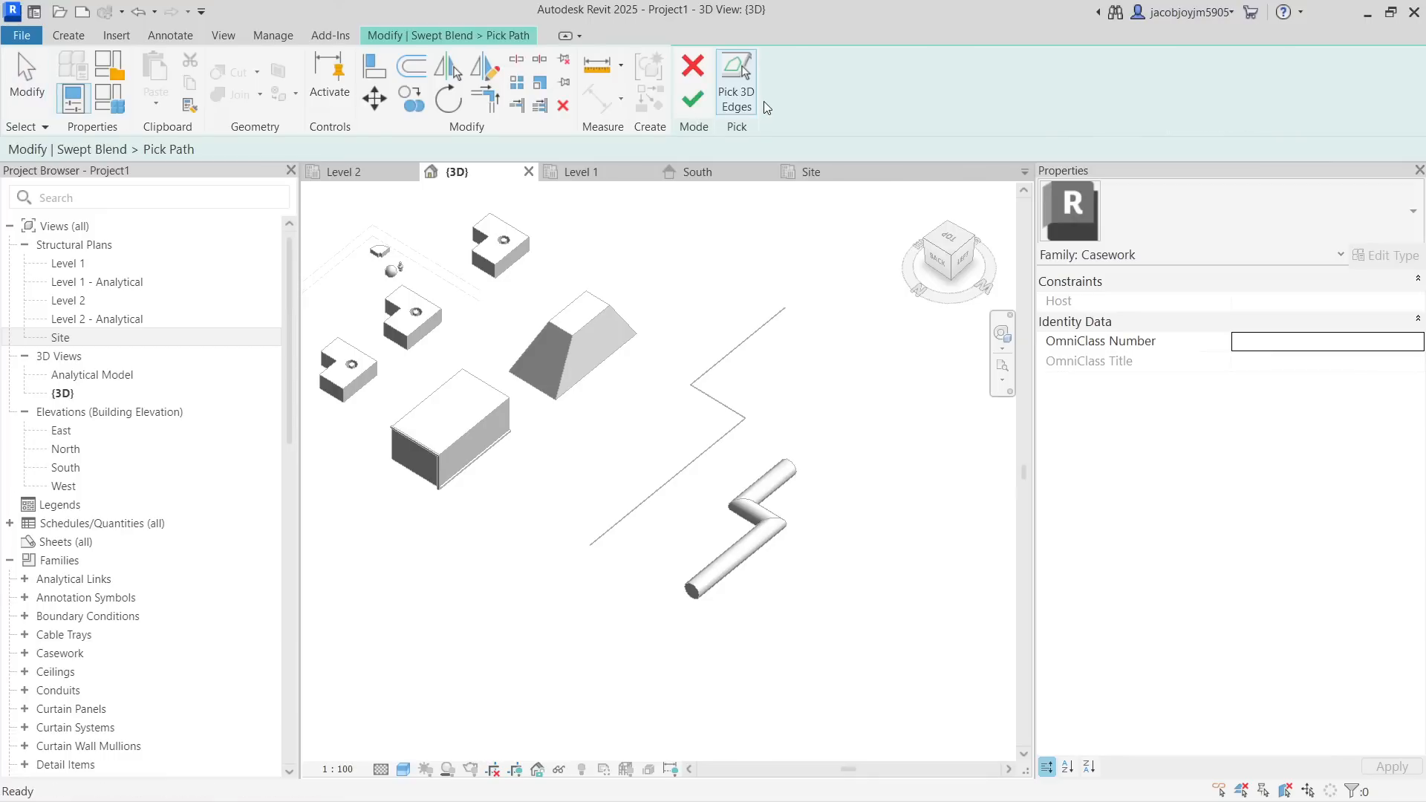
scroll(460, 390, up, 4)
click(520, 352)
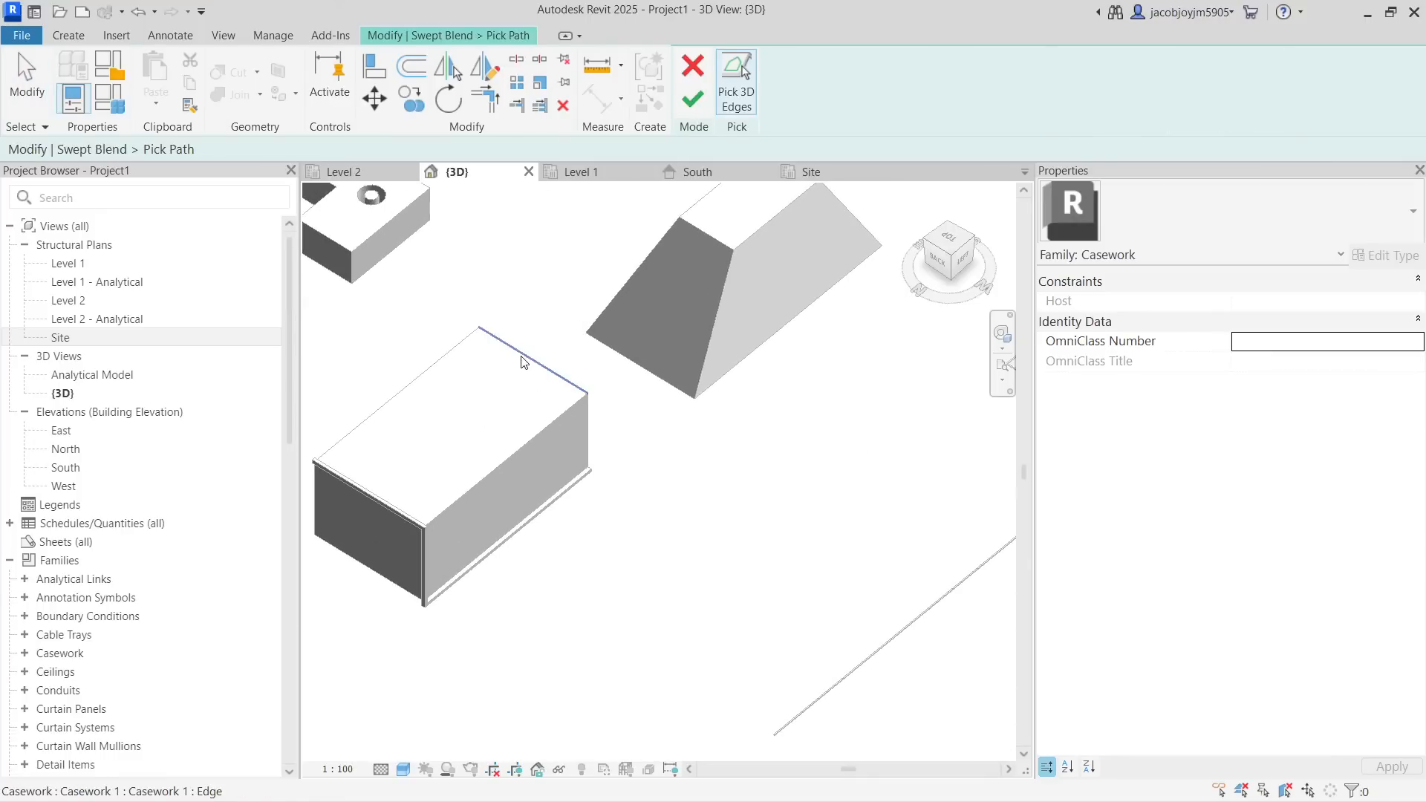
shift+middle_drag(519, 389, 425, 371)
scroll(425, 376, up, 1)
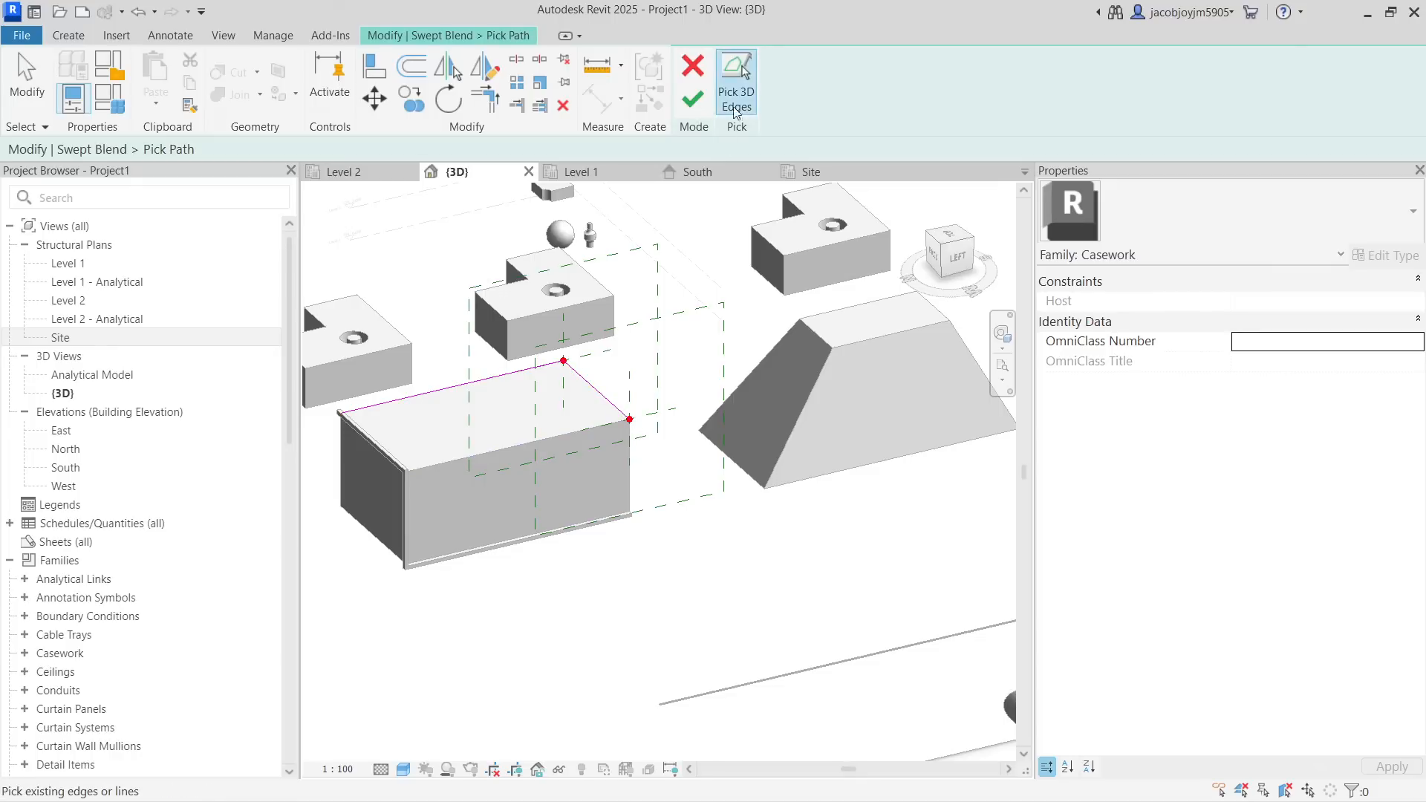
click(692, 100)
drag(1258, 640, 657, 401)
drag(478, 426, 537, 428)
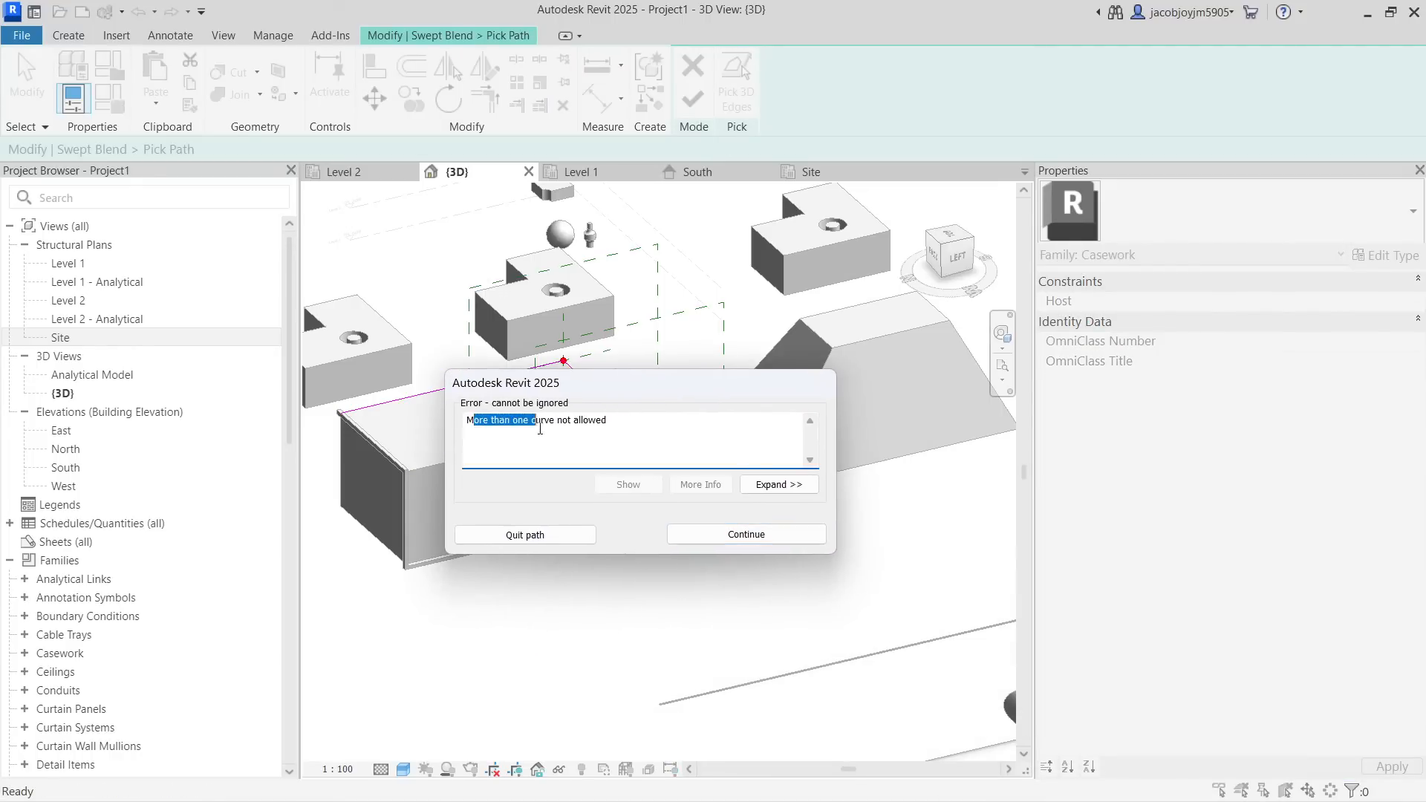
click(743, 535)
Delete the long edge's line from the swept blend path and finish the path with only the short top edge
click(501, 379)
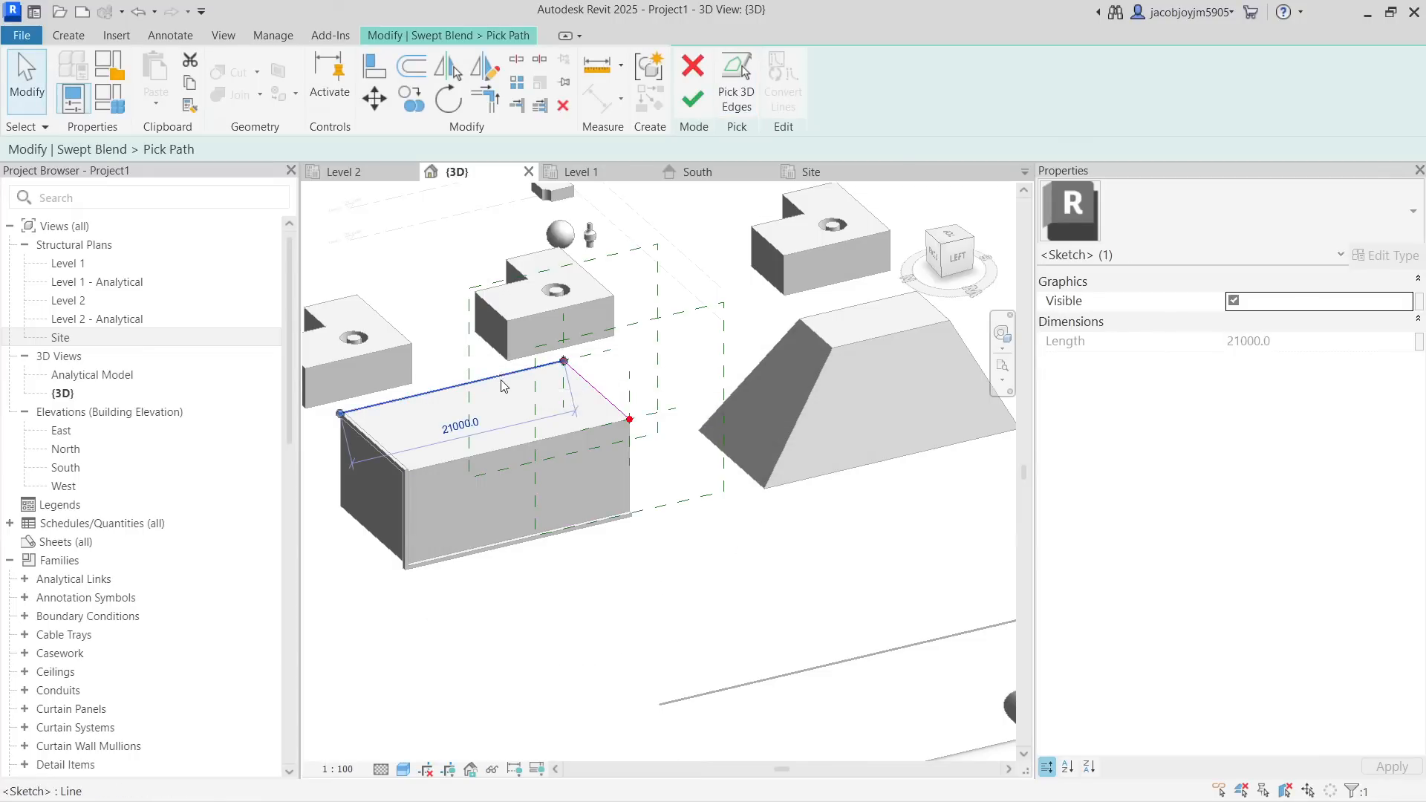
key(Delete)
shift+middle_drag(554, 384, 635, 440)
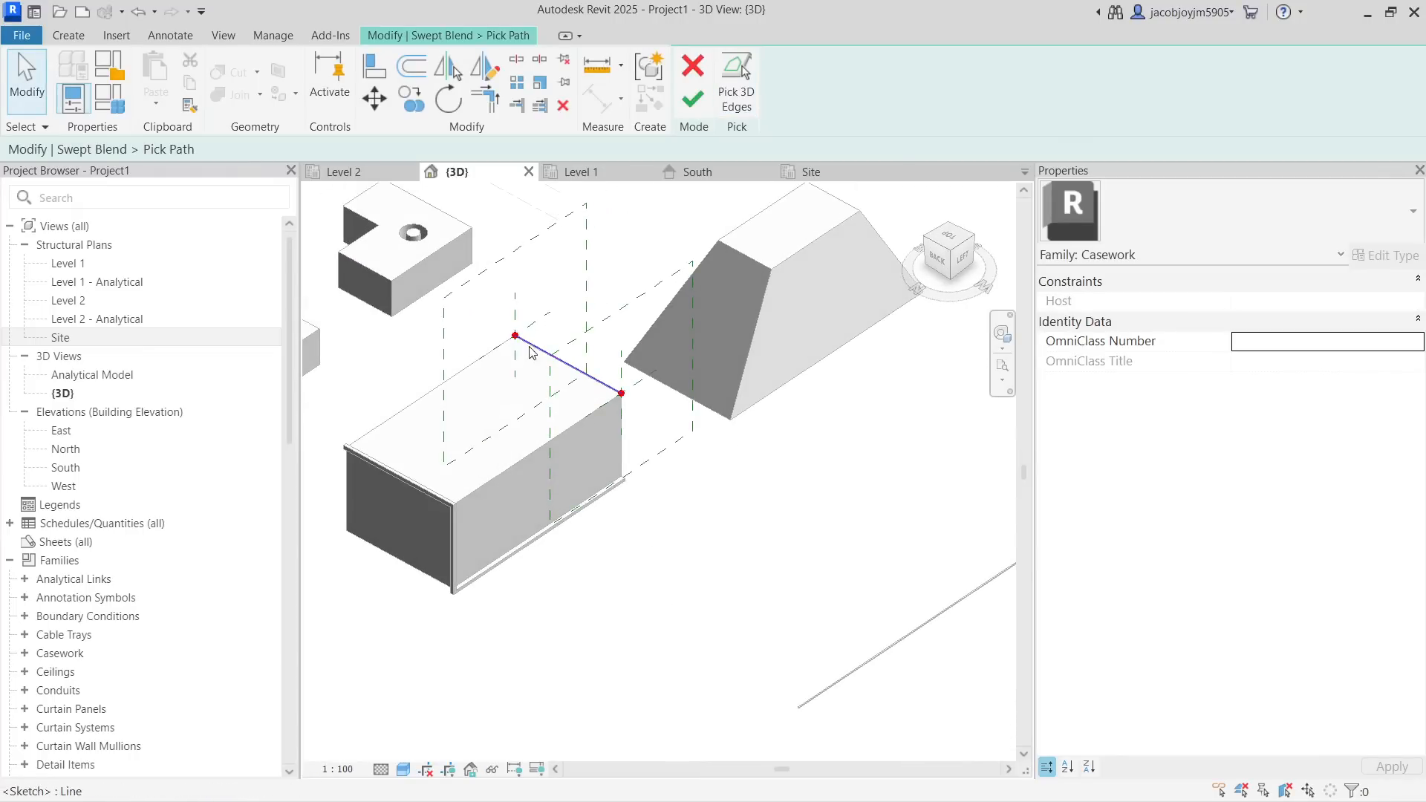
click(582, 383)
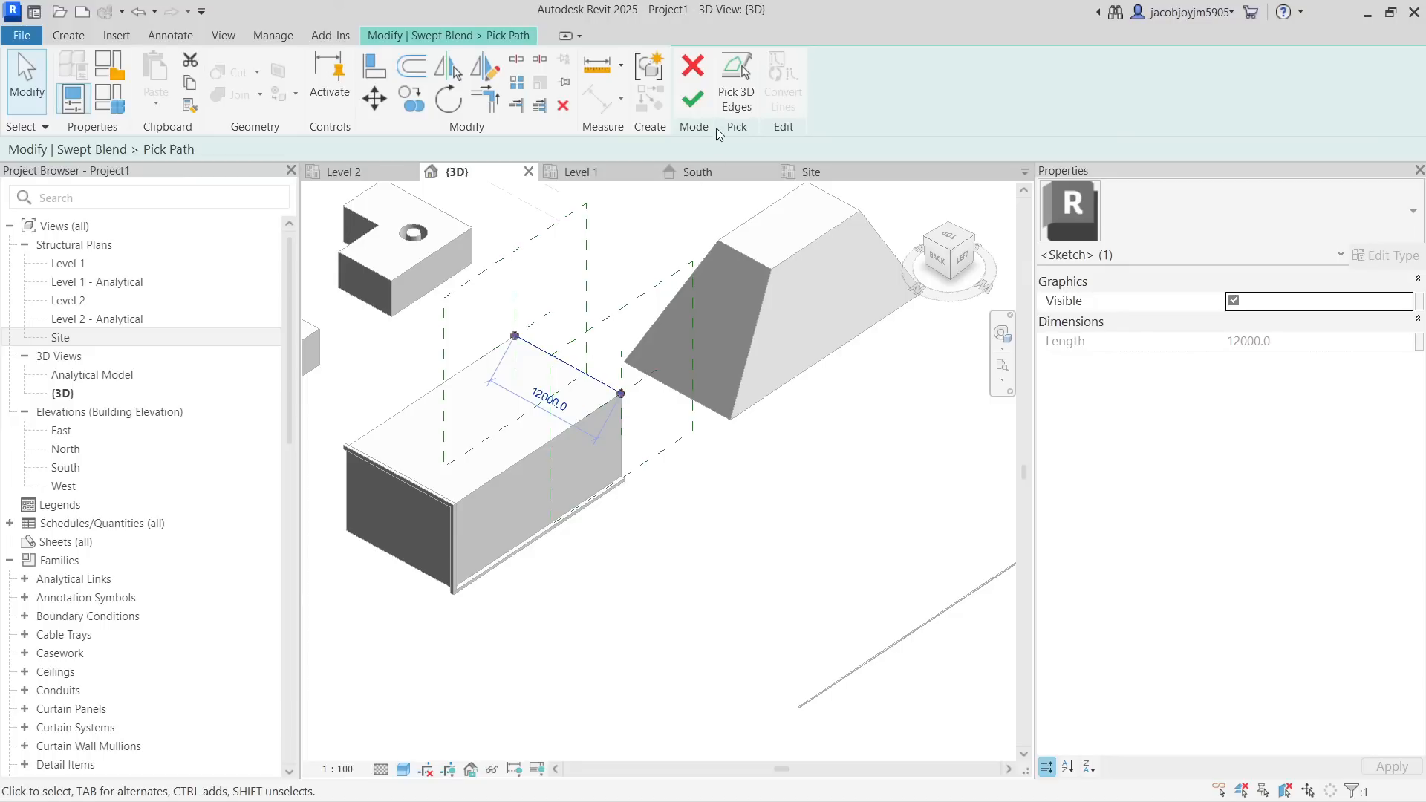
click(693, 100)
Sketch Profile 1 of the swept blend as a circle of about 800 mm radius centred on the path's endpoint, and finish the sketch
scroll(520, 327, up, 5)
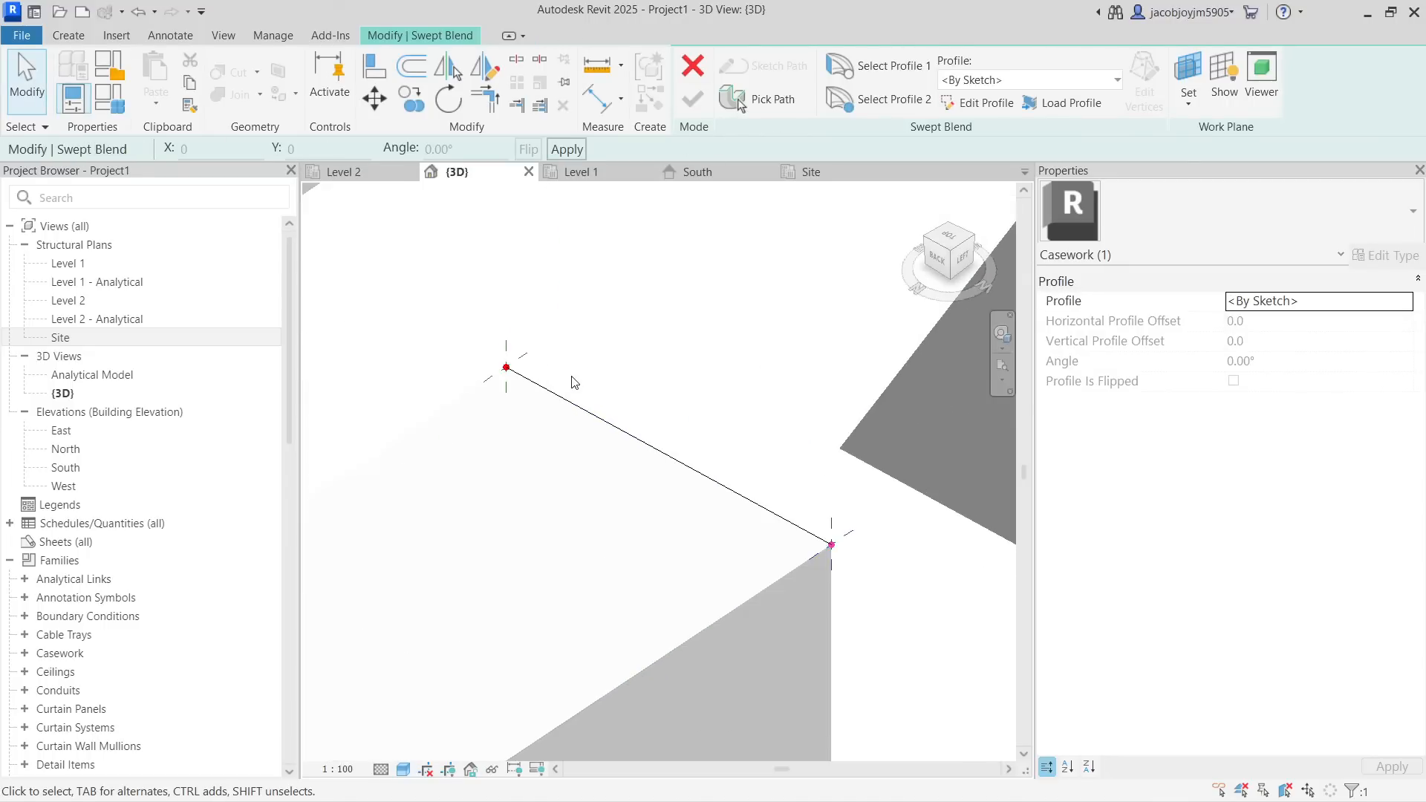
scroll(476, 342, down, 3)
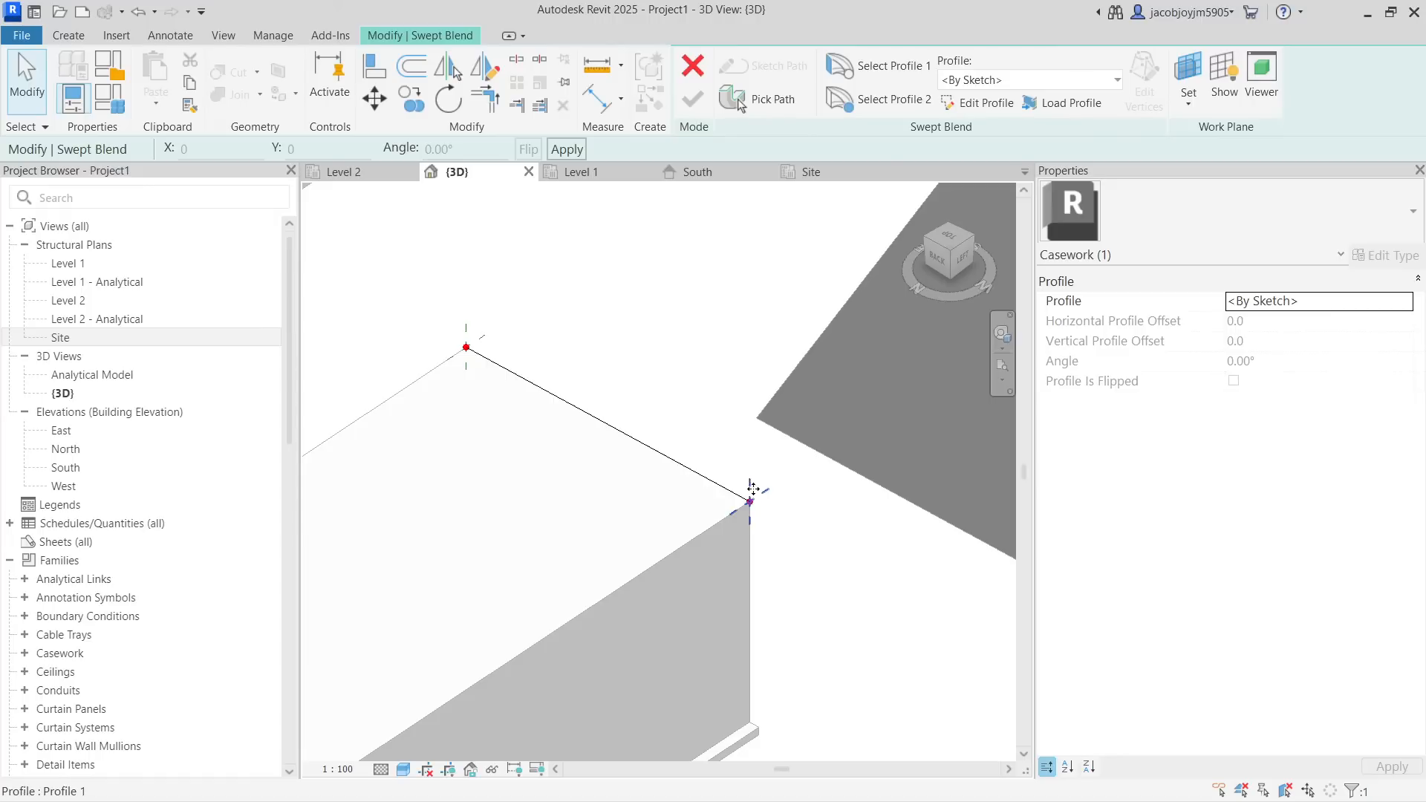
click(891, 68)
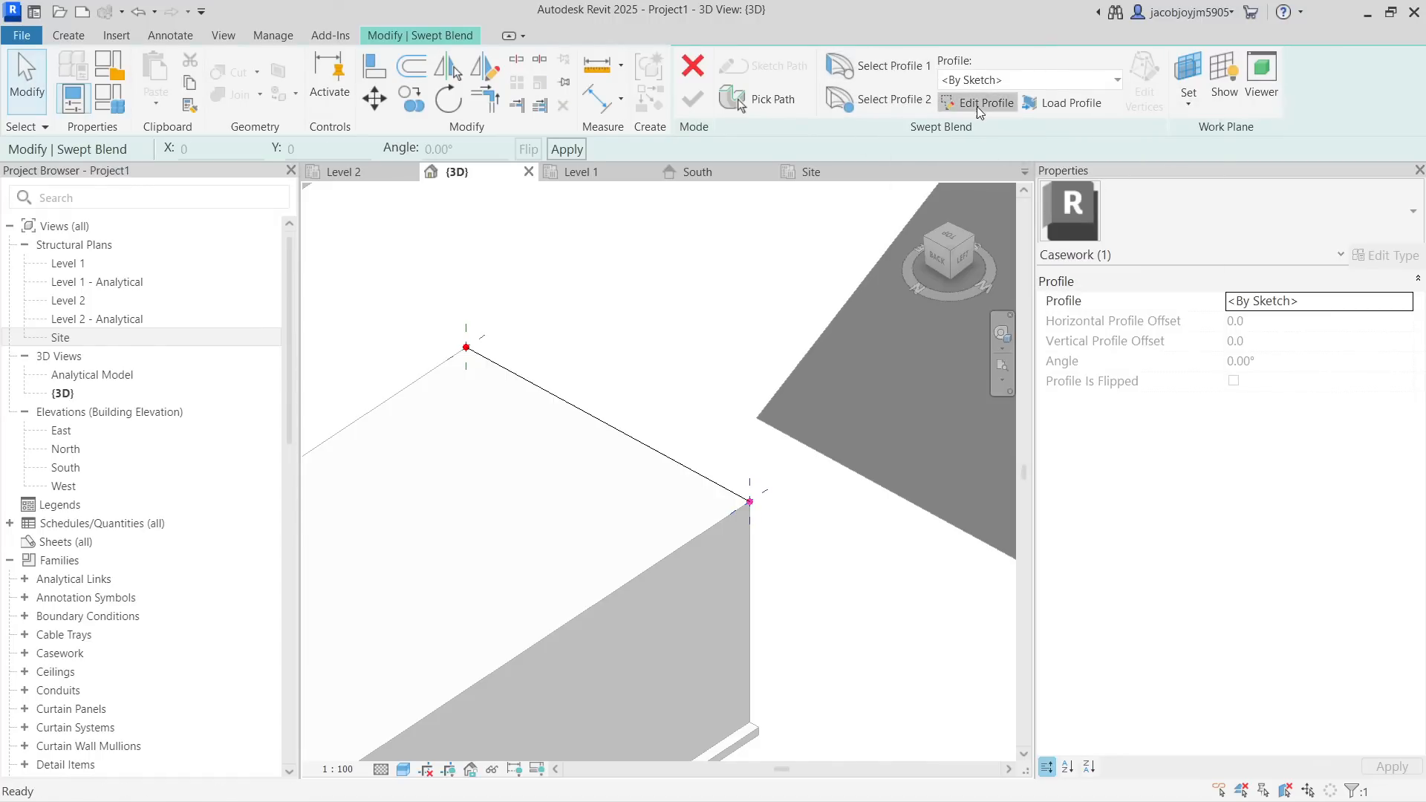
click(977, 103)
click(812, 66)
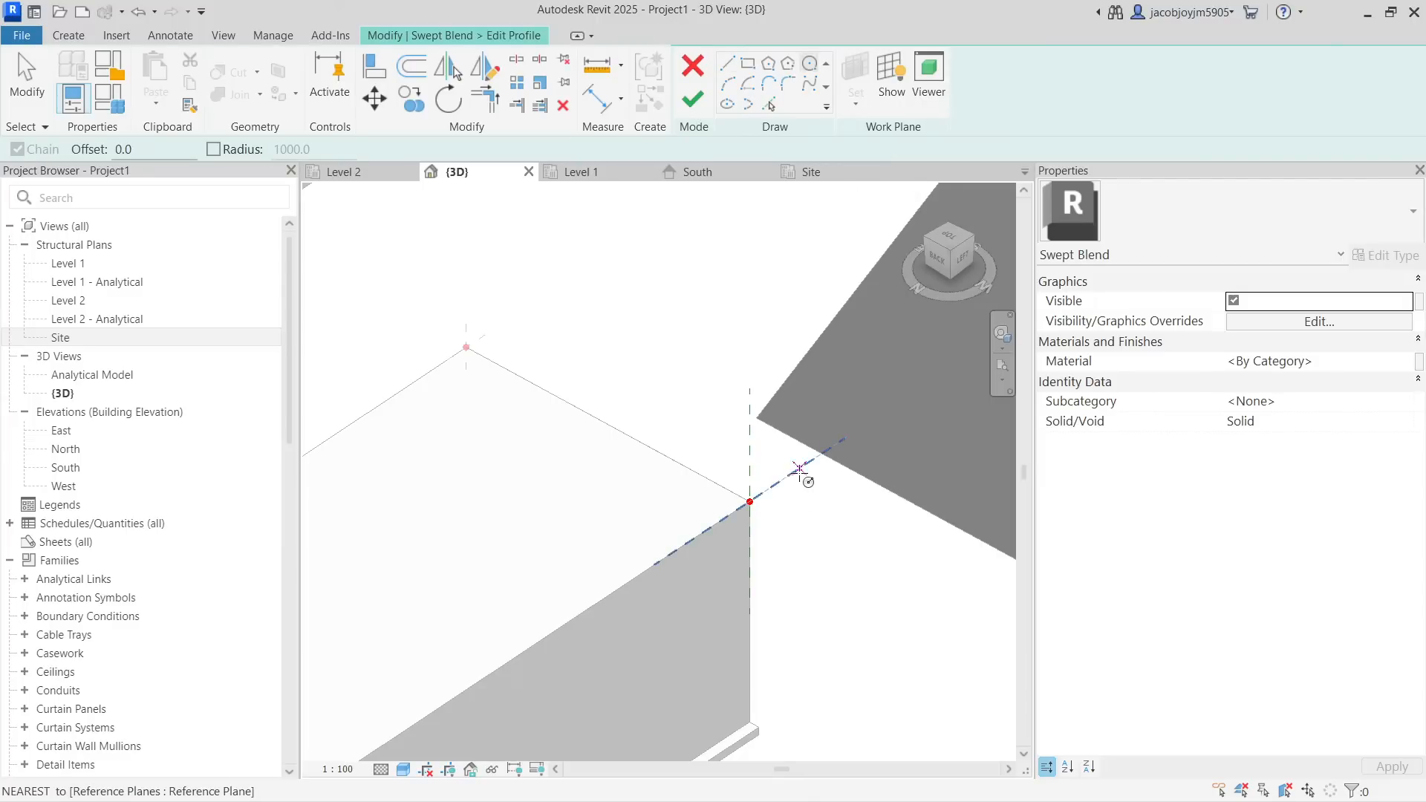
scroll(743, 502, up, 2)
click(734, 508)
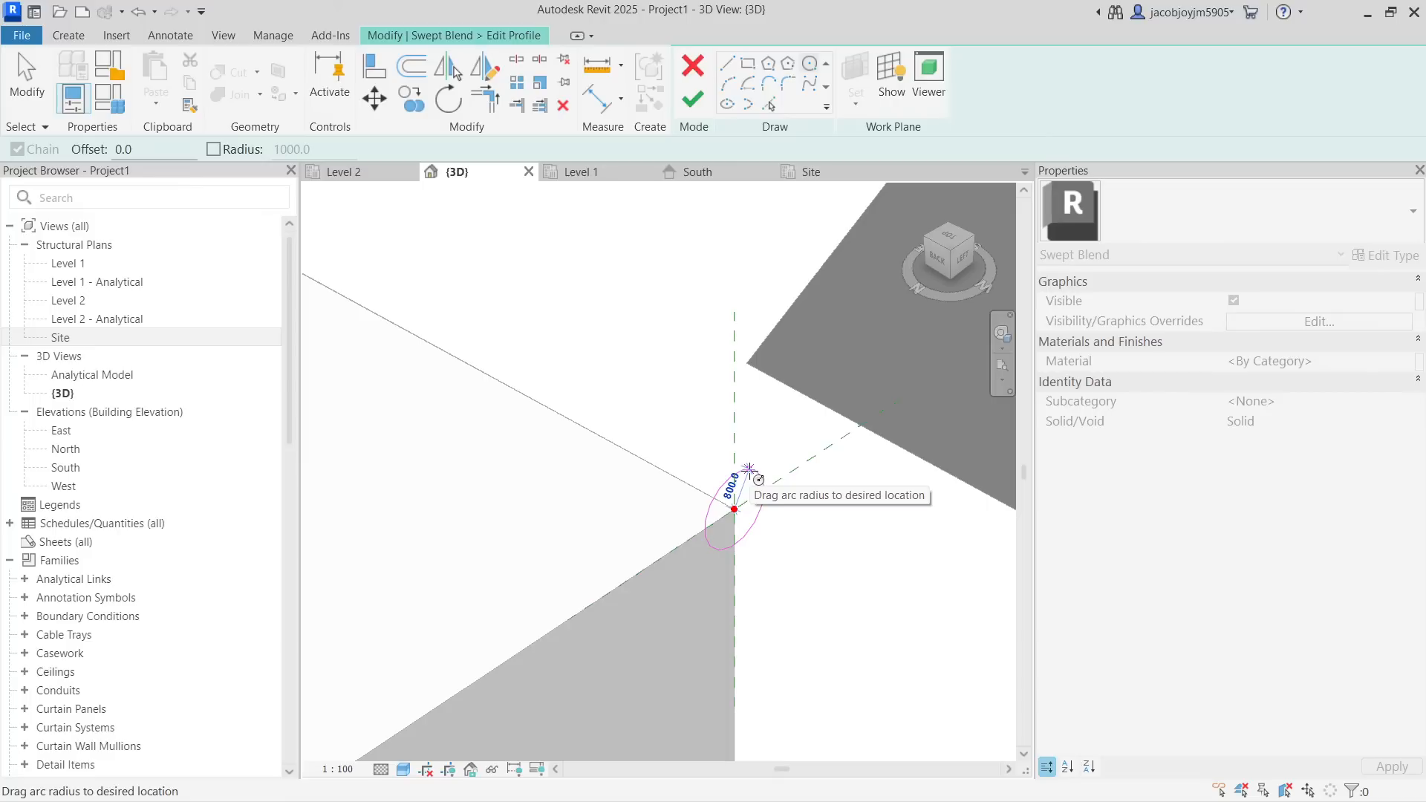
click(748, 469)
scroll(828, 503, down, 1)
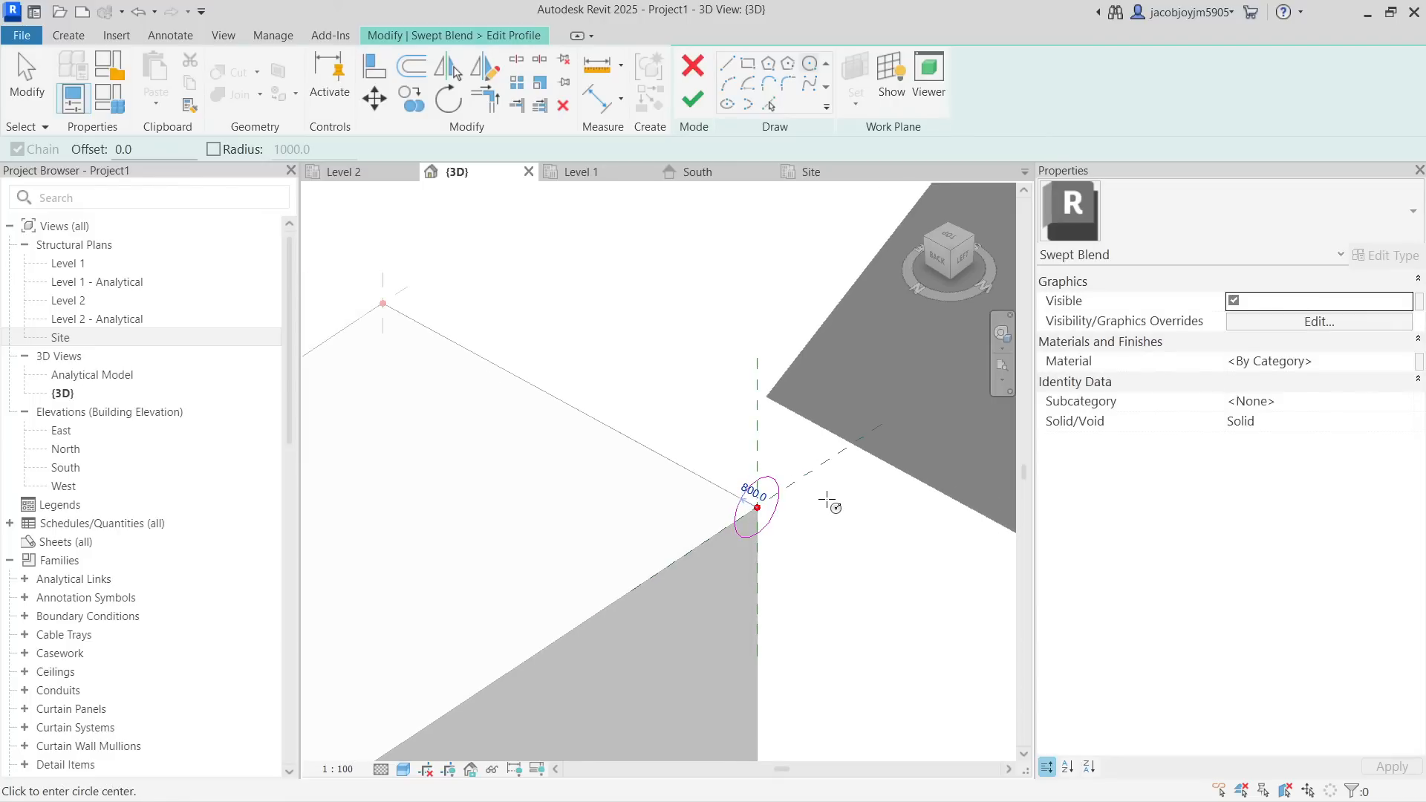
scroll(828, 501, down, 1)
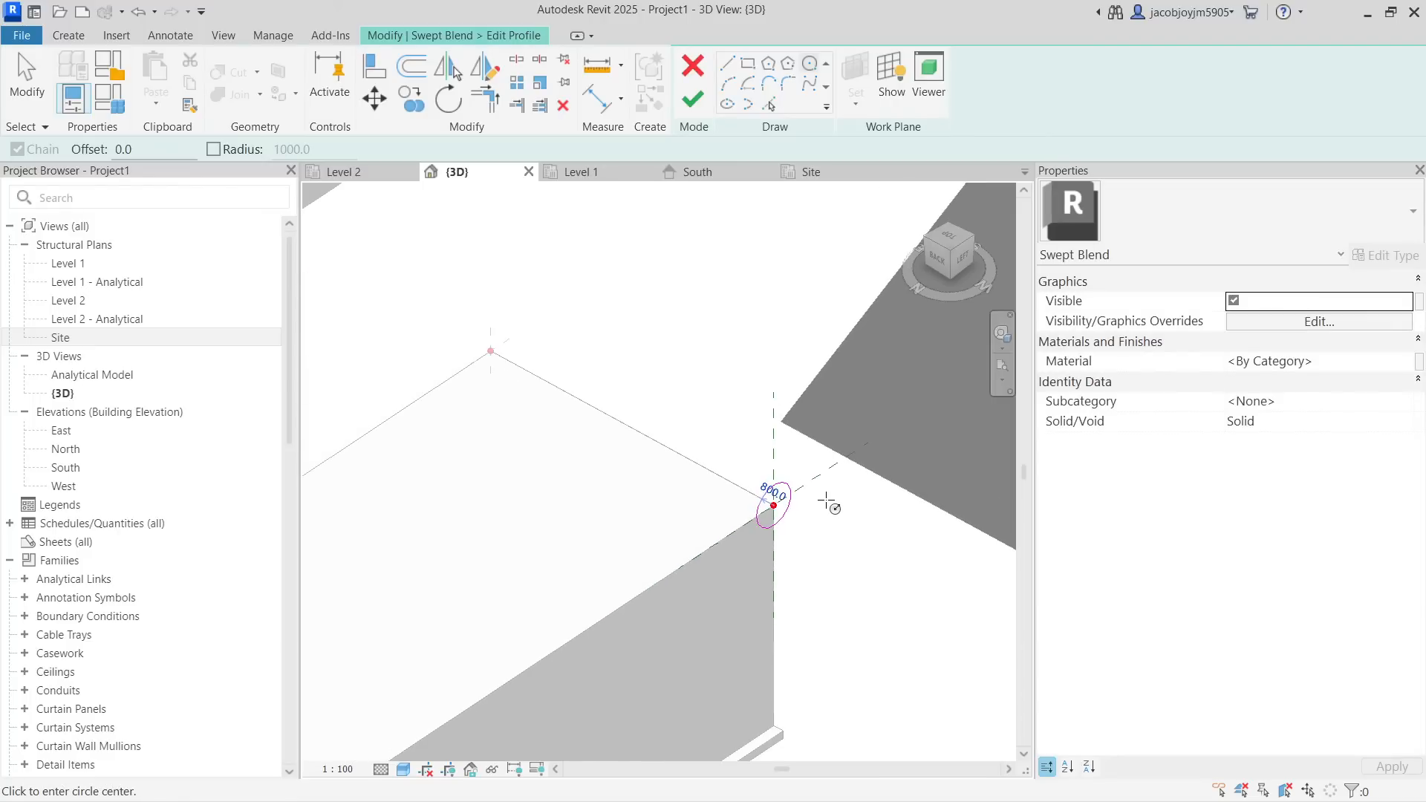
click(691, 103)
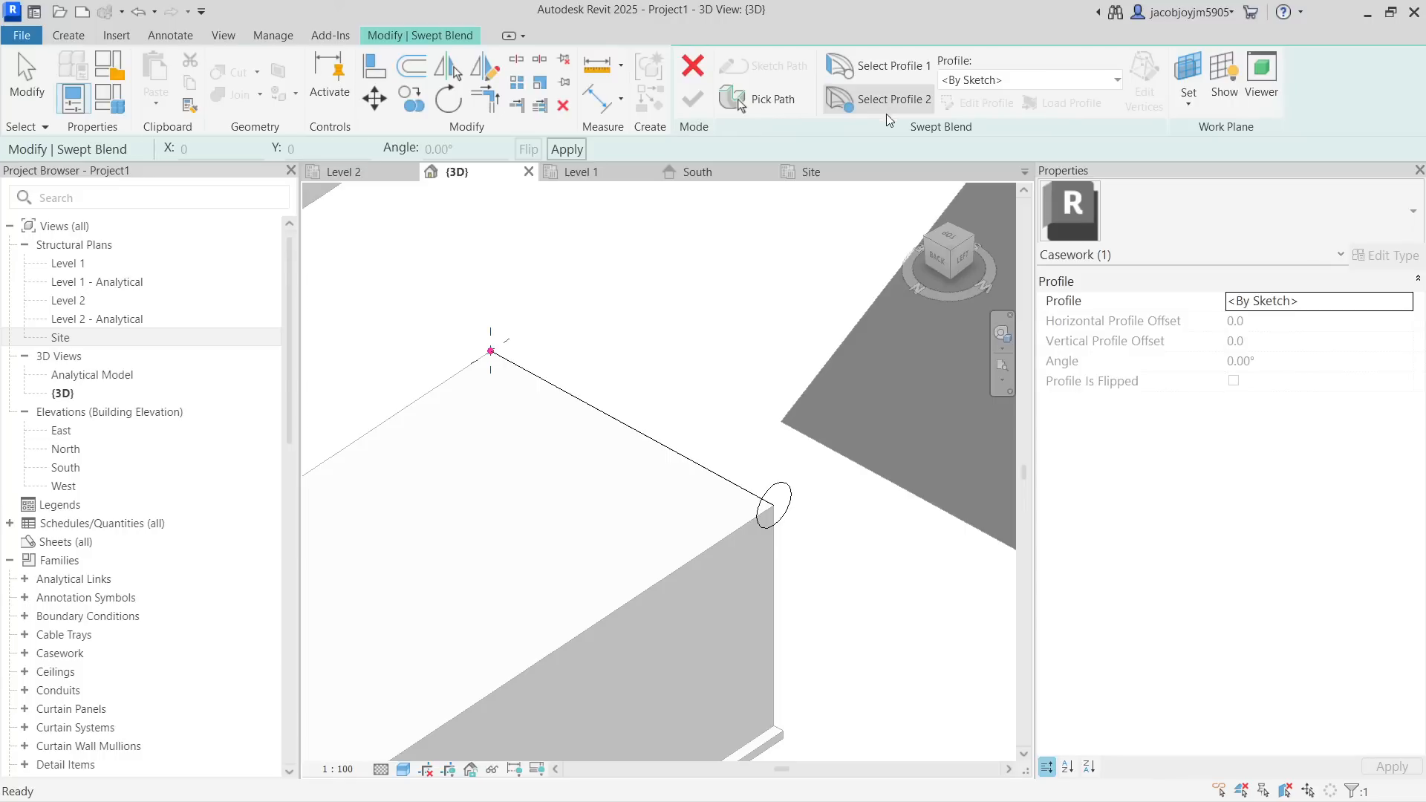
Sketch Profile 2 as a rectangle from the path's other endpoint, and finish the profile and the swept blend
click(975, 105)
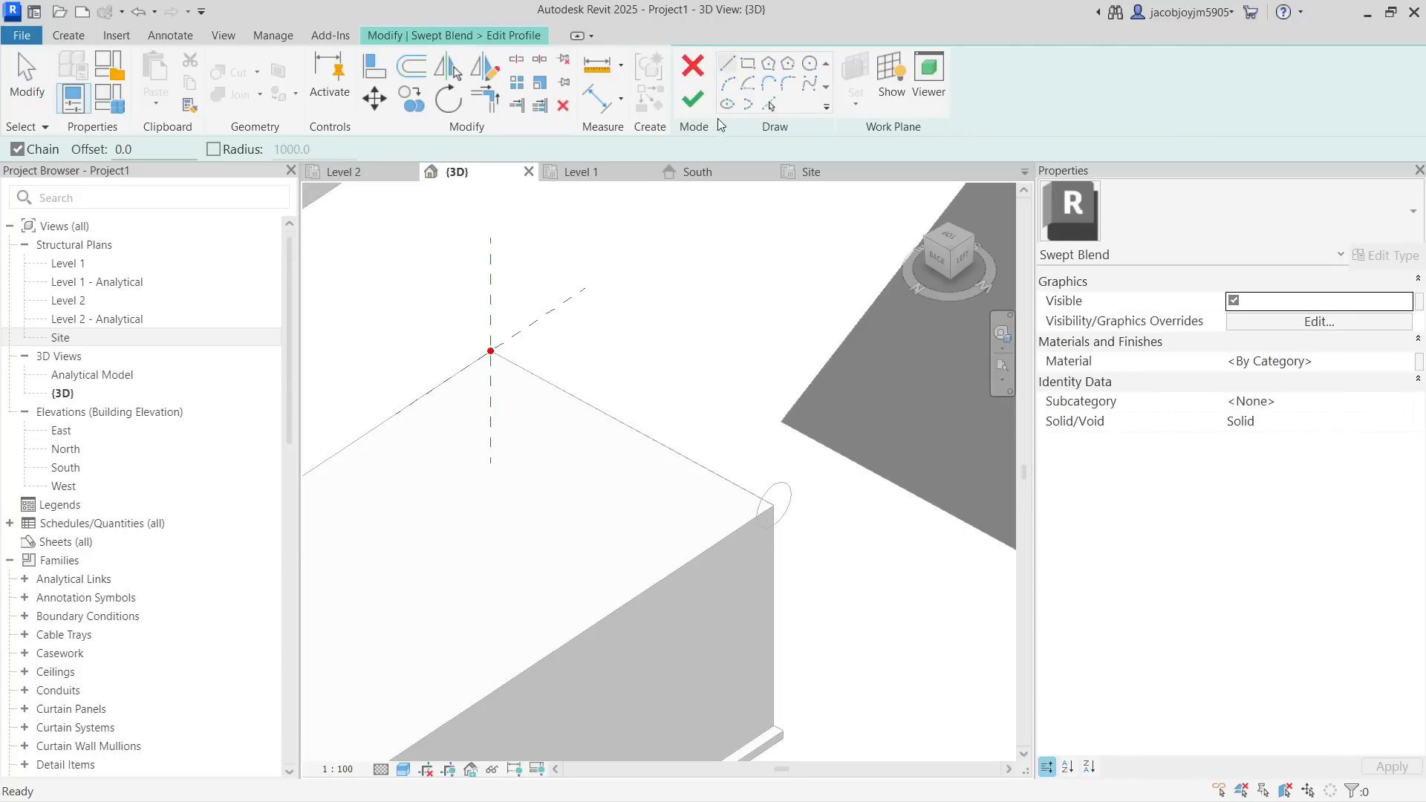
click(754, 67)
click(490, 351)
click(523, 299)
click(692, 99)
click(695, 103)
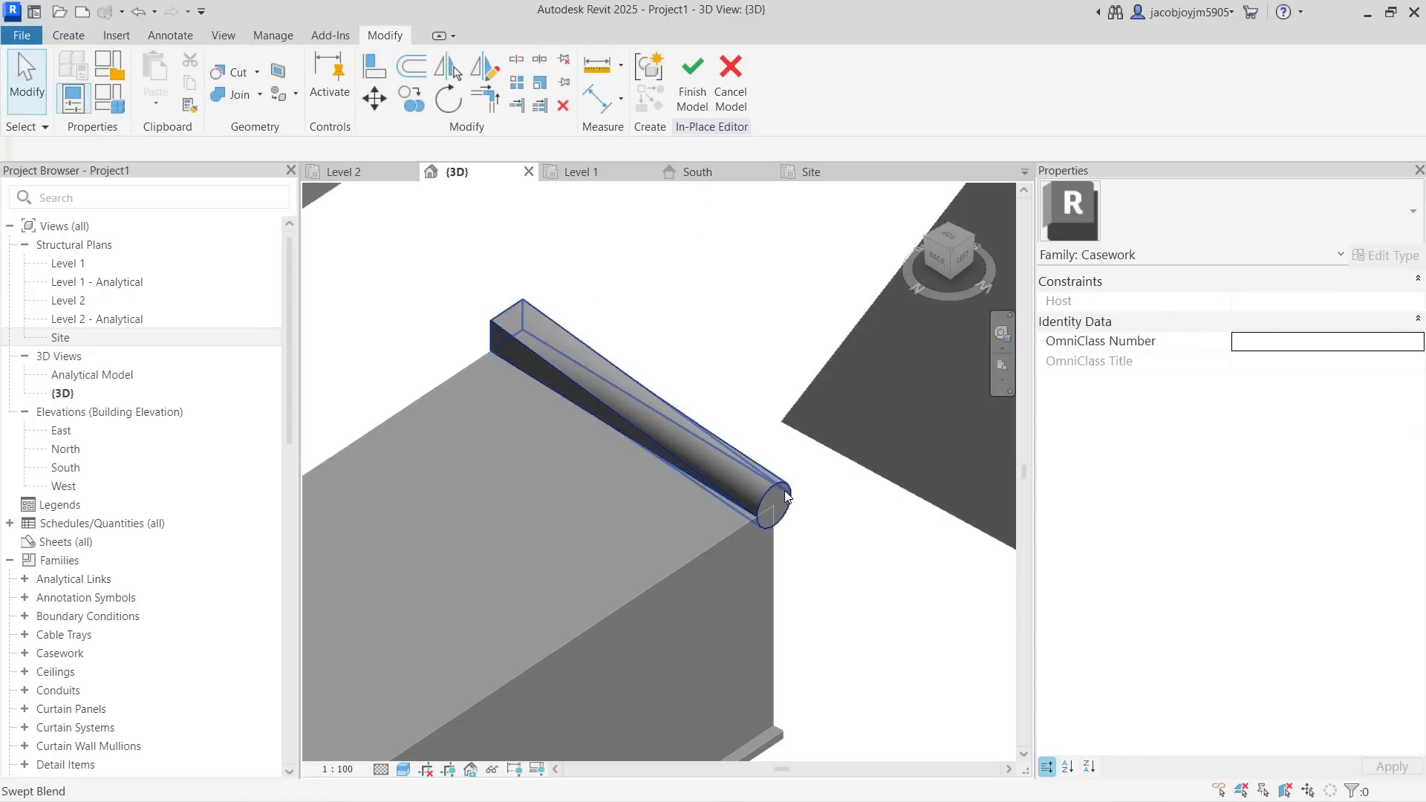
Finish the in-place model and view the swept blend on the box together with the surrounding solids
click(693, 88)
scroll(592, 317, down, 3)
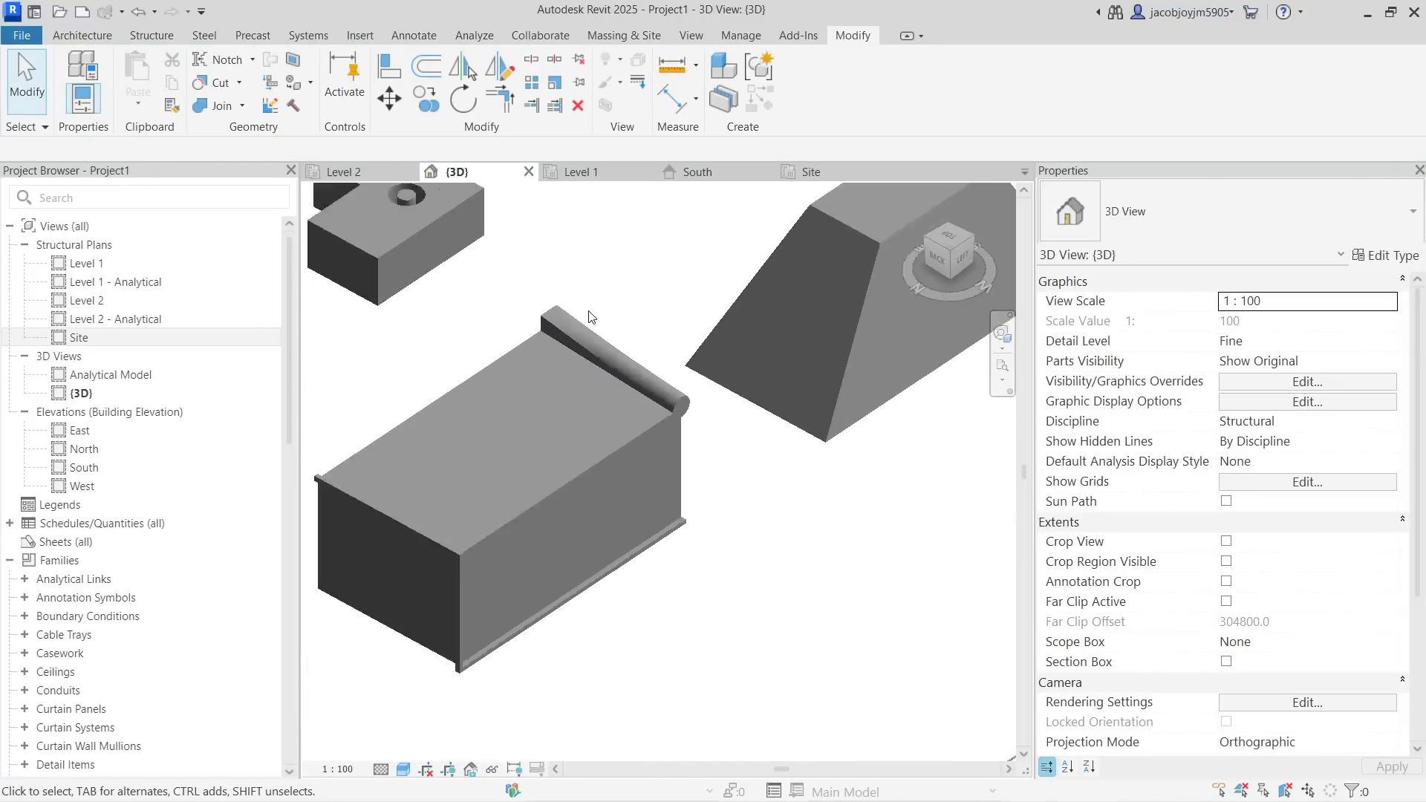
scroll(592, 317, down, 2)
click(591, 323)
scroll(534, 401, down, 2)
click(716, 453)
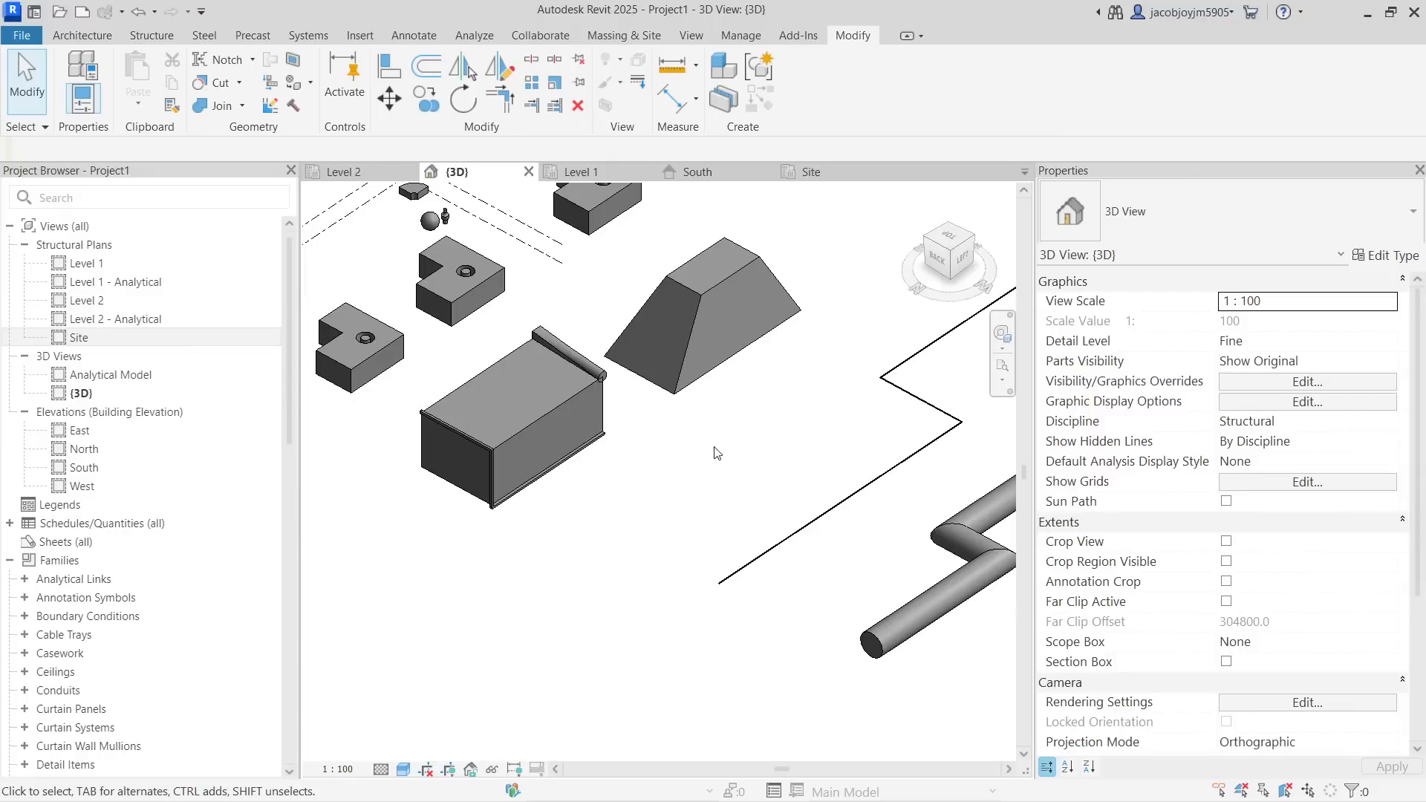
Start another in-place model in the Casework category and accept the proposed name
click(88, 42)
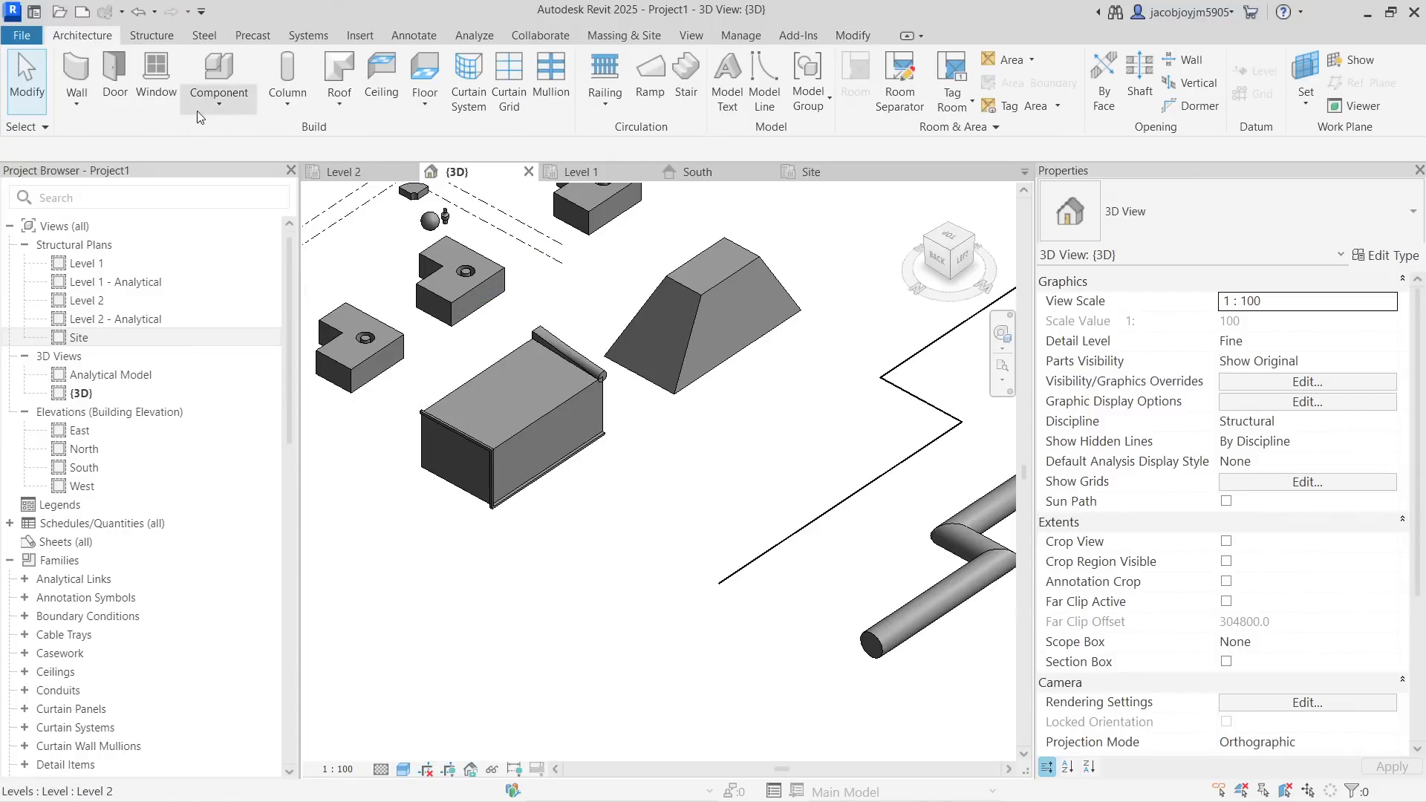
click(233, 104)
click(262, 178)
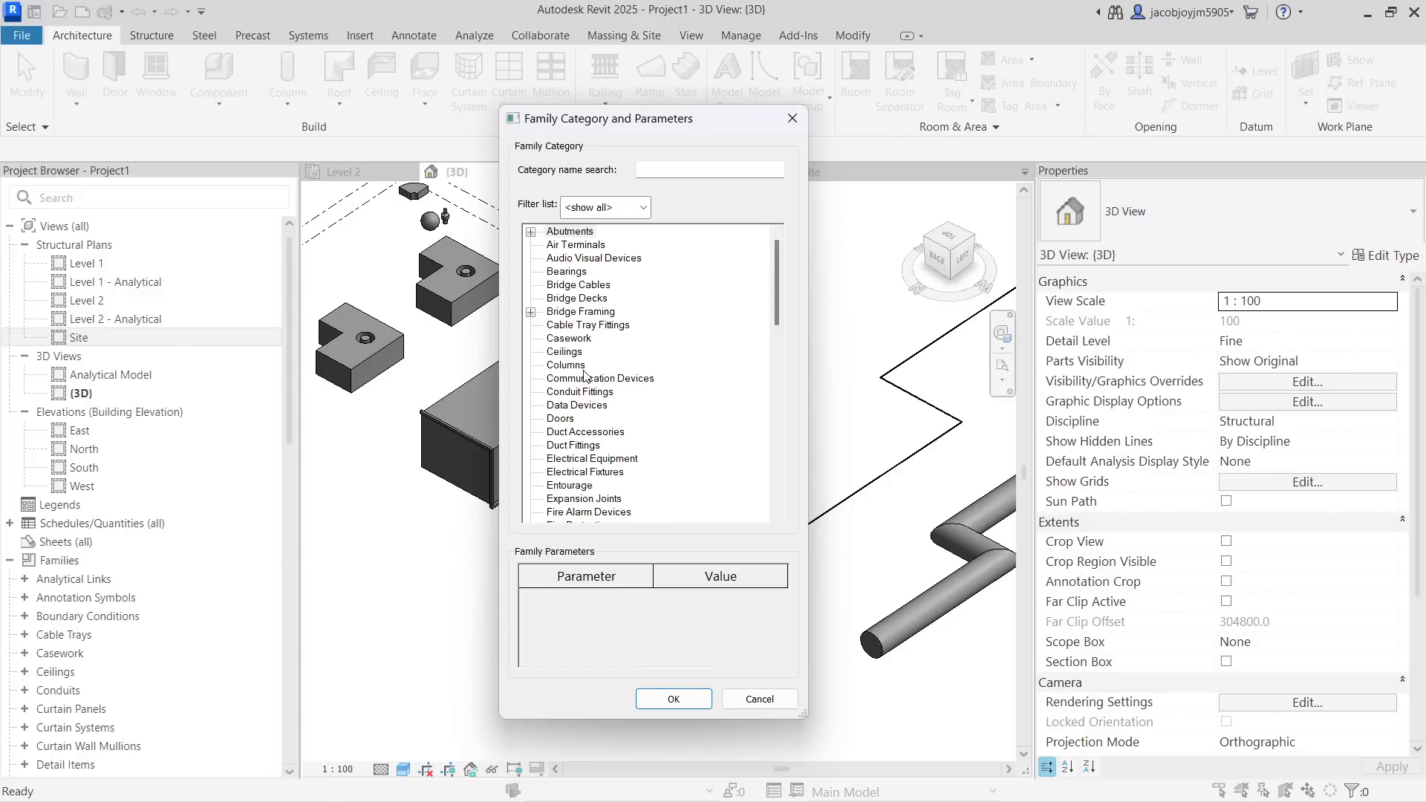
click(674, 698)
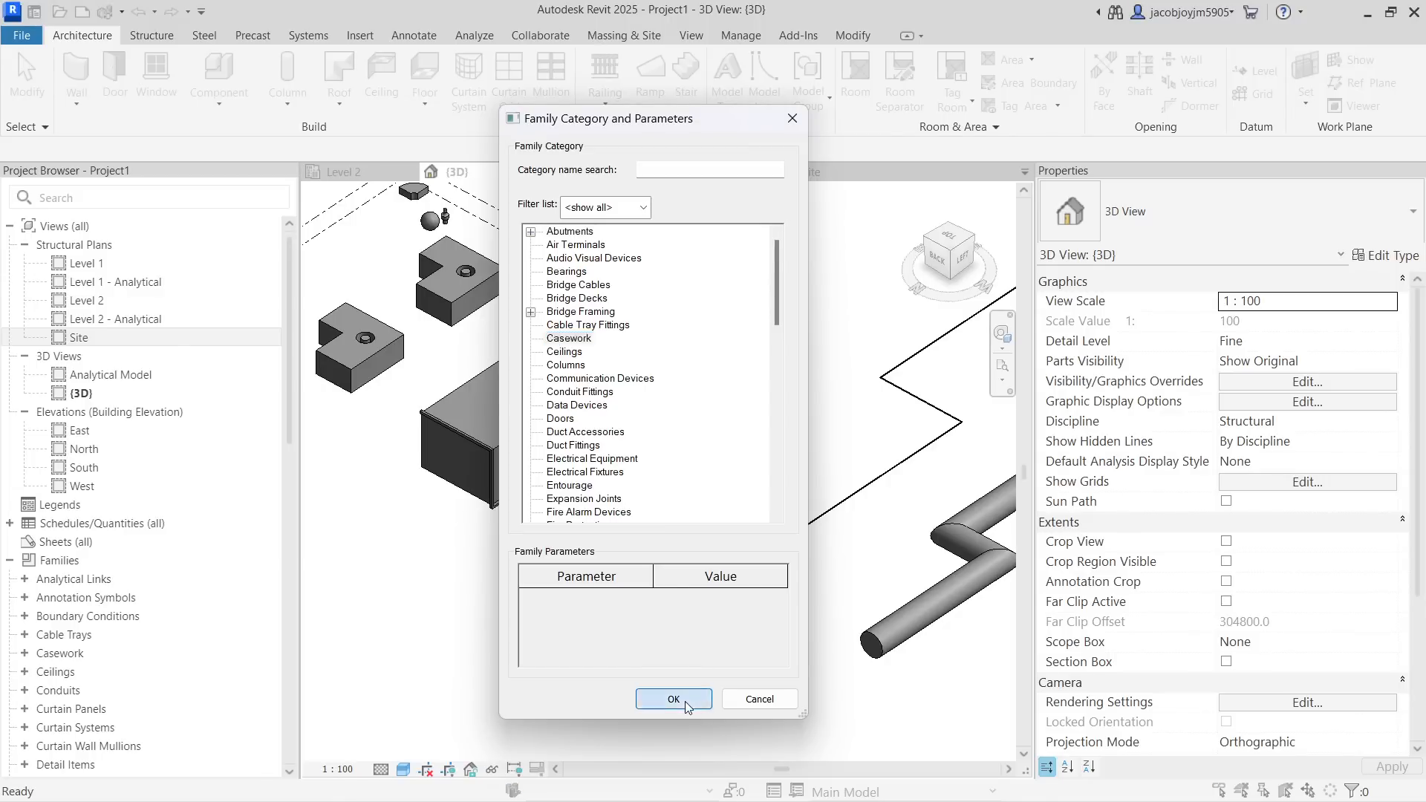
click(711, 443)
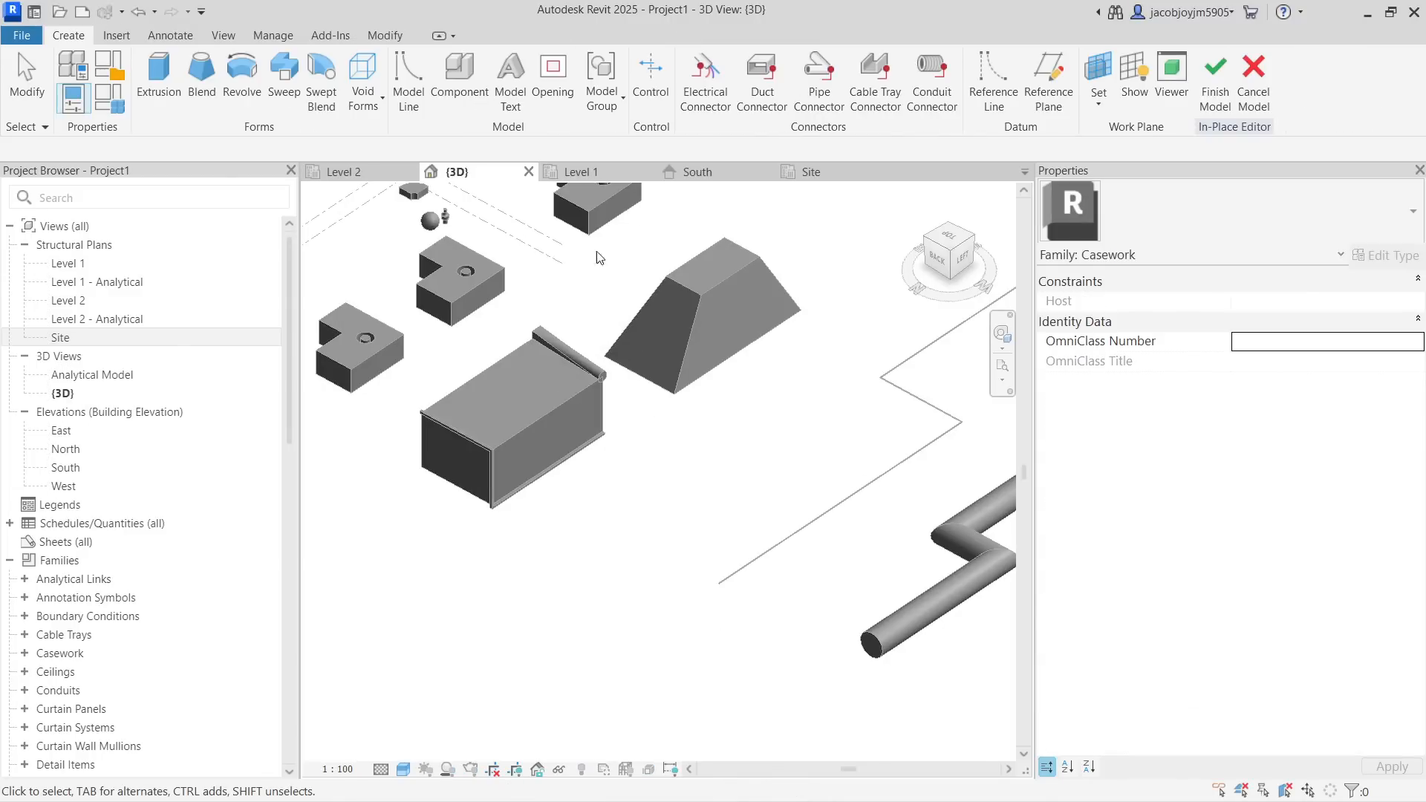
Create a swept blend path as an arc of about 28,600 mm radius and 75° in front of the box, and finish the path
click(322, 93)
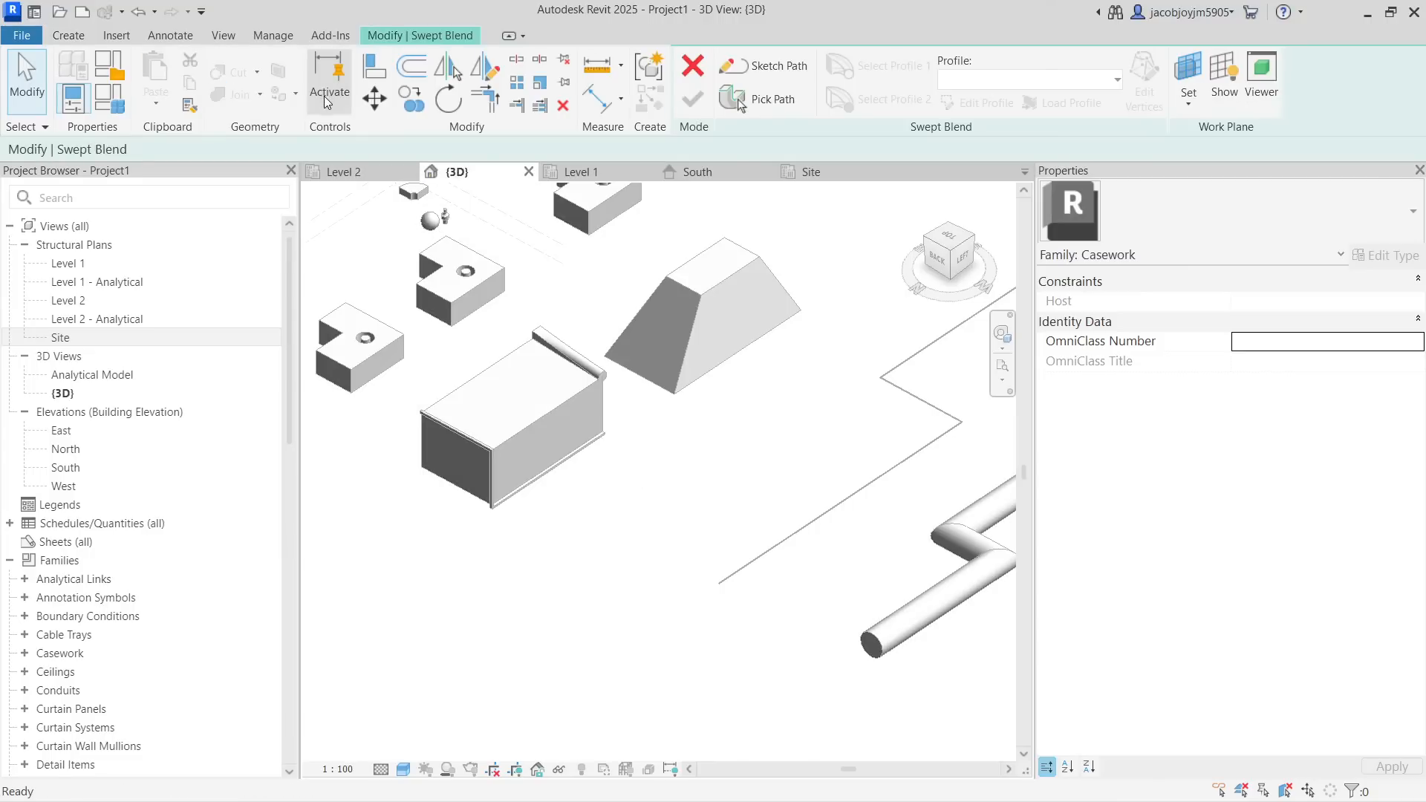
click(757, 68)
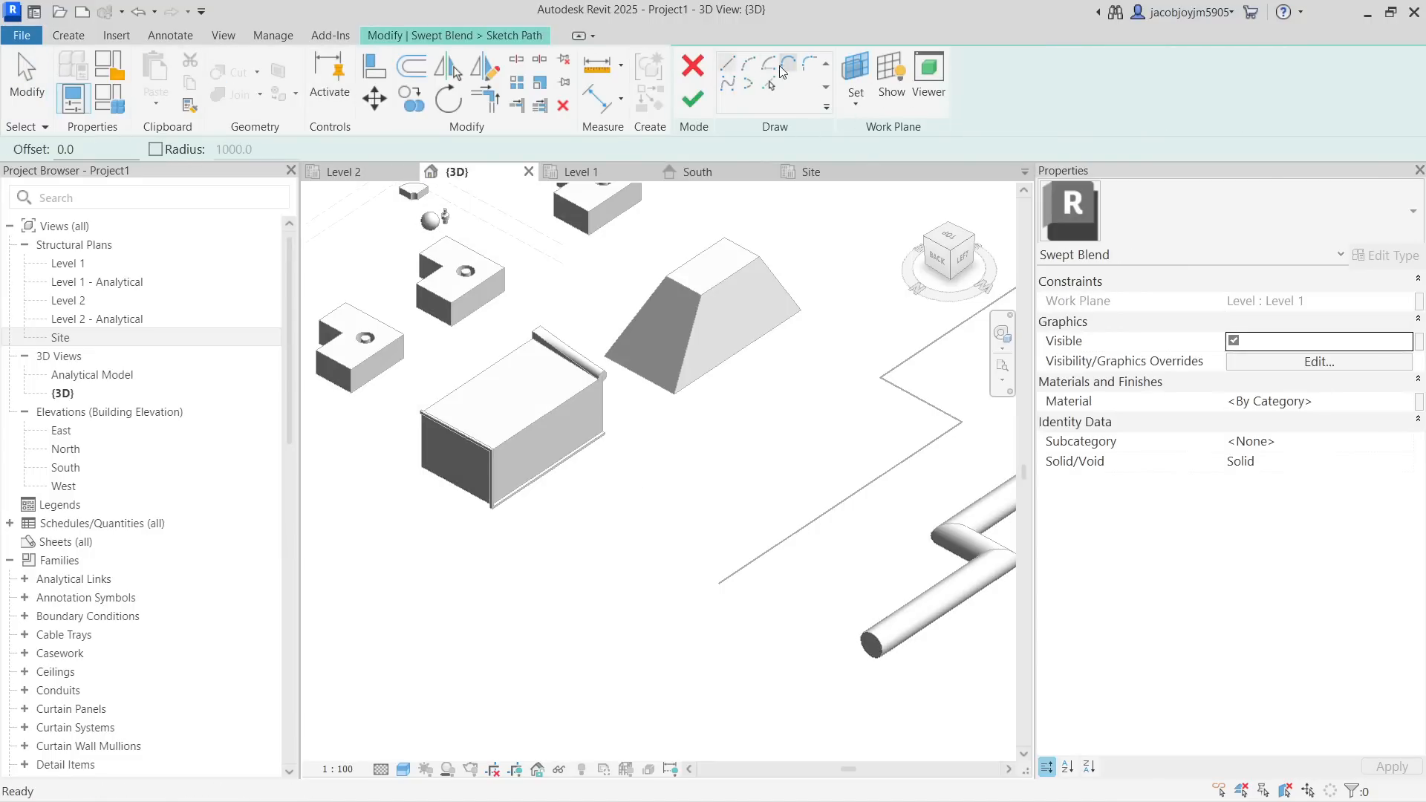
click(748, 64)
click(405, 675)
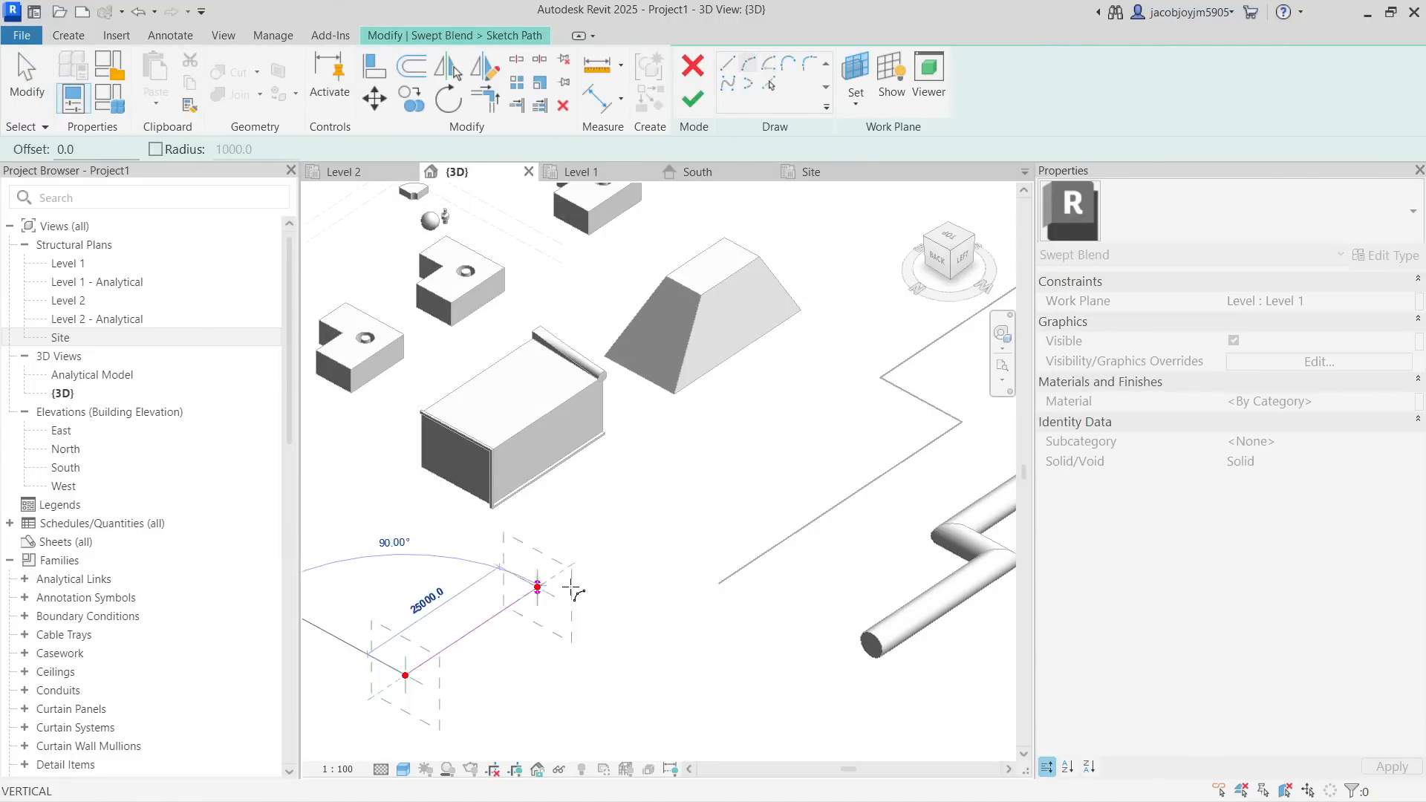
click(620, 571)
click(605, 600)
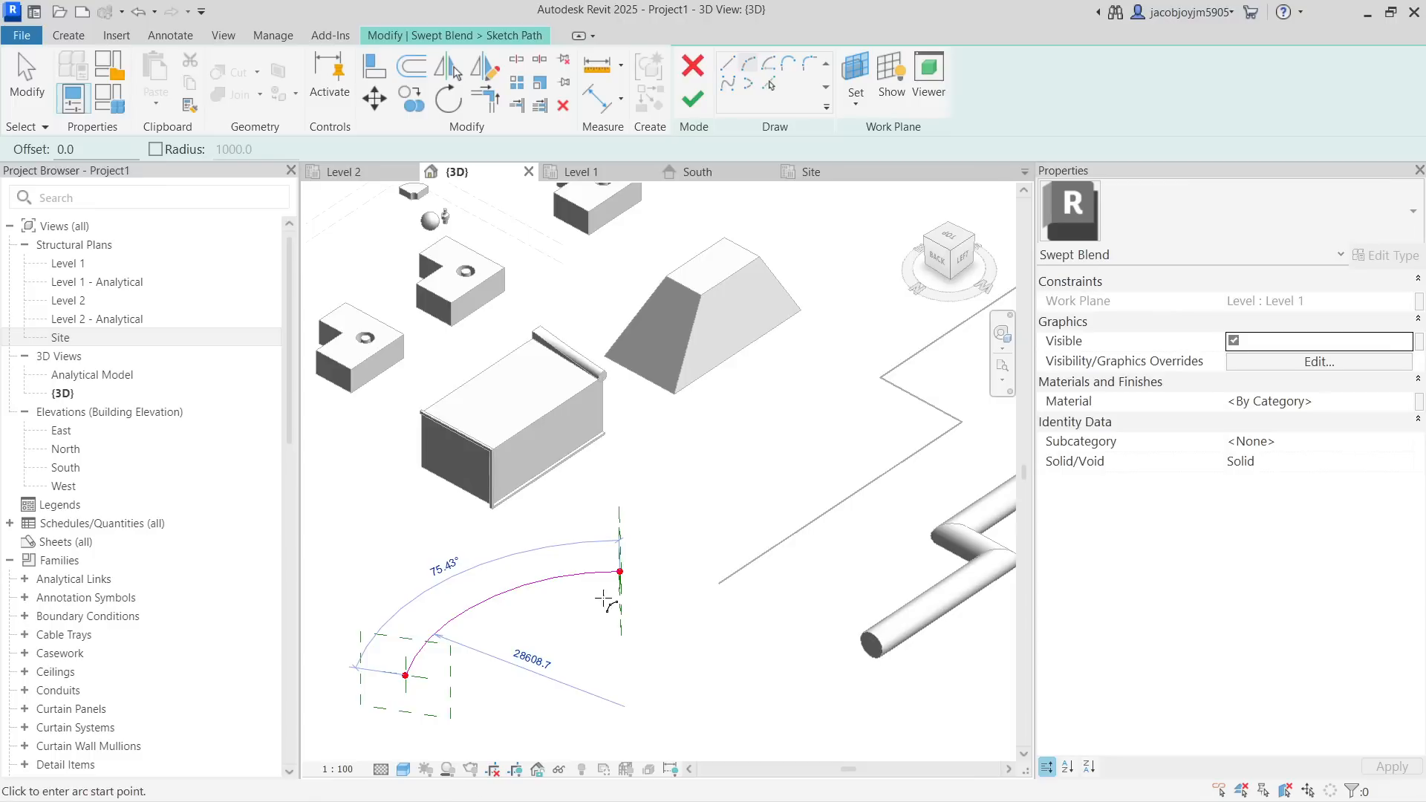
middle_drag(605, 601, 713, 505)
click(692, 99)
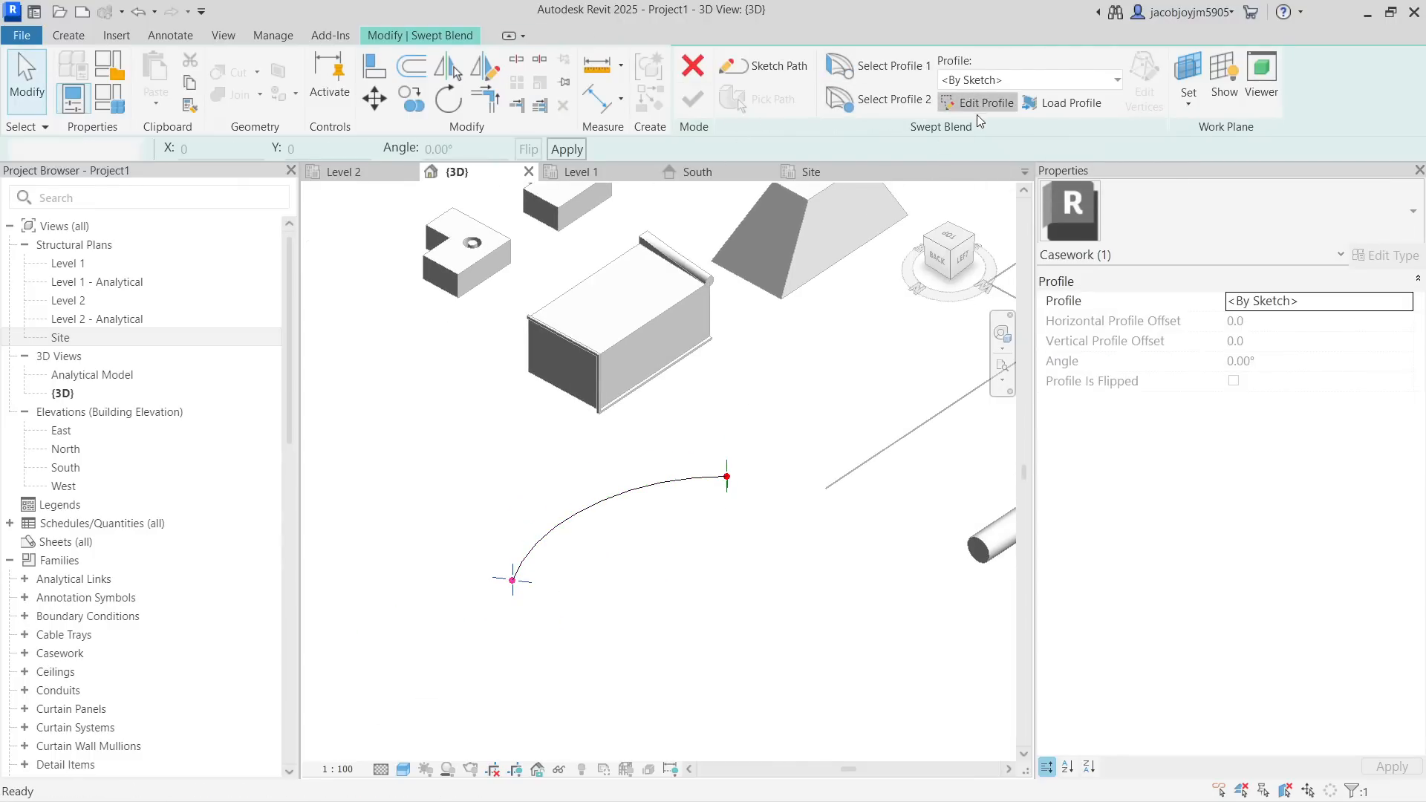
Sketch Profile 1 as a rectangle about 2000 mm wide and 5000 mm high from the arc's start point, and finish the profile
click(979, 104)
click(748, 65)
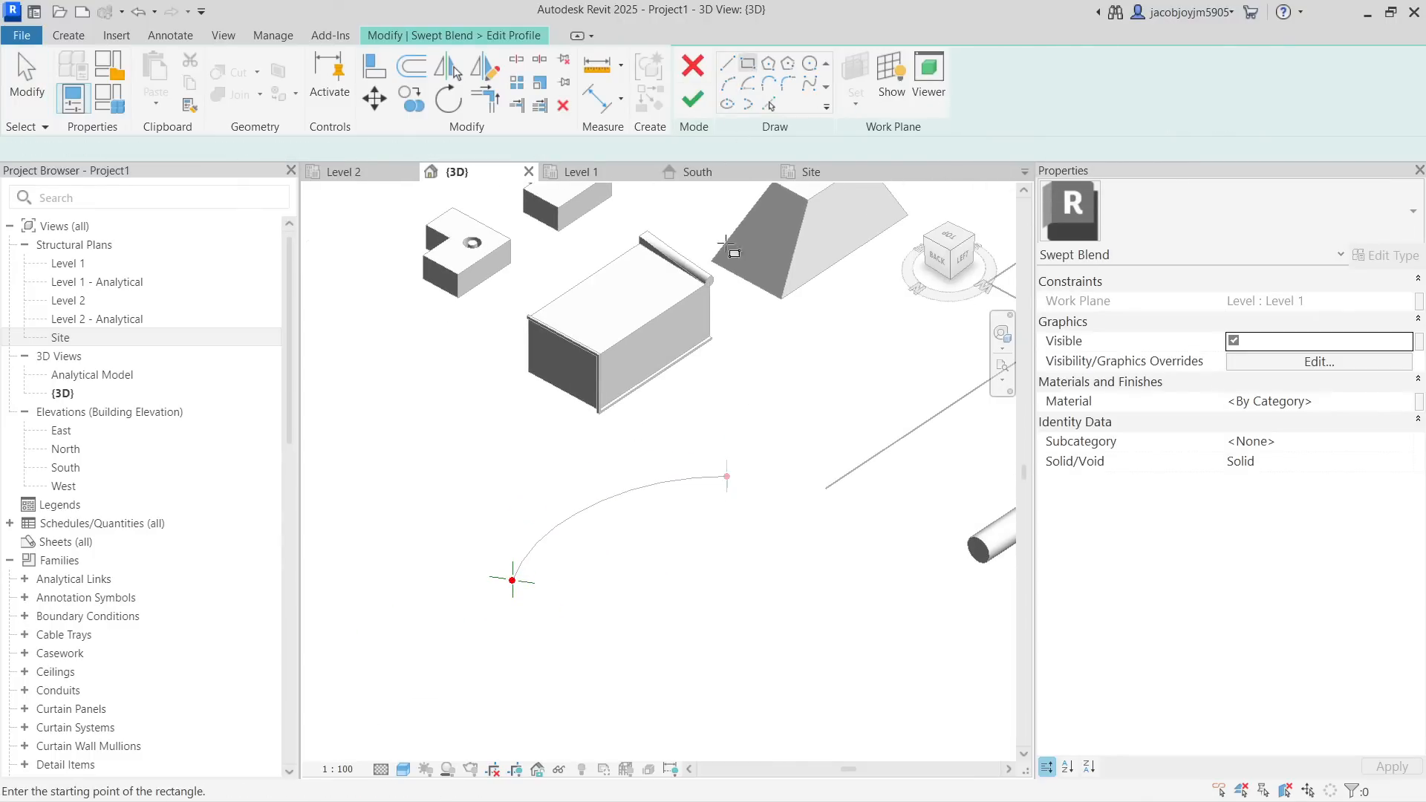
scroll(511, 581, up, 2)
click(517, 576)
click(541, 529)
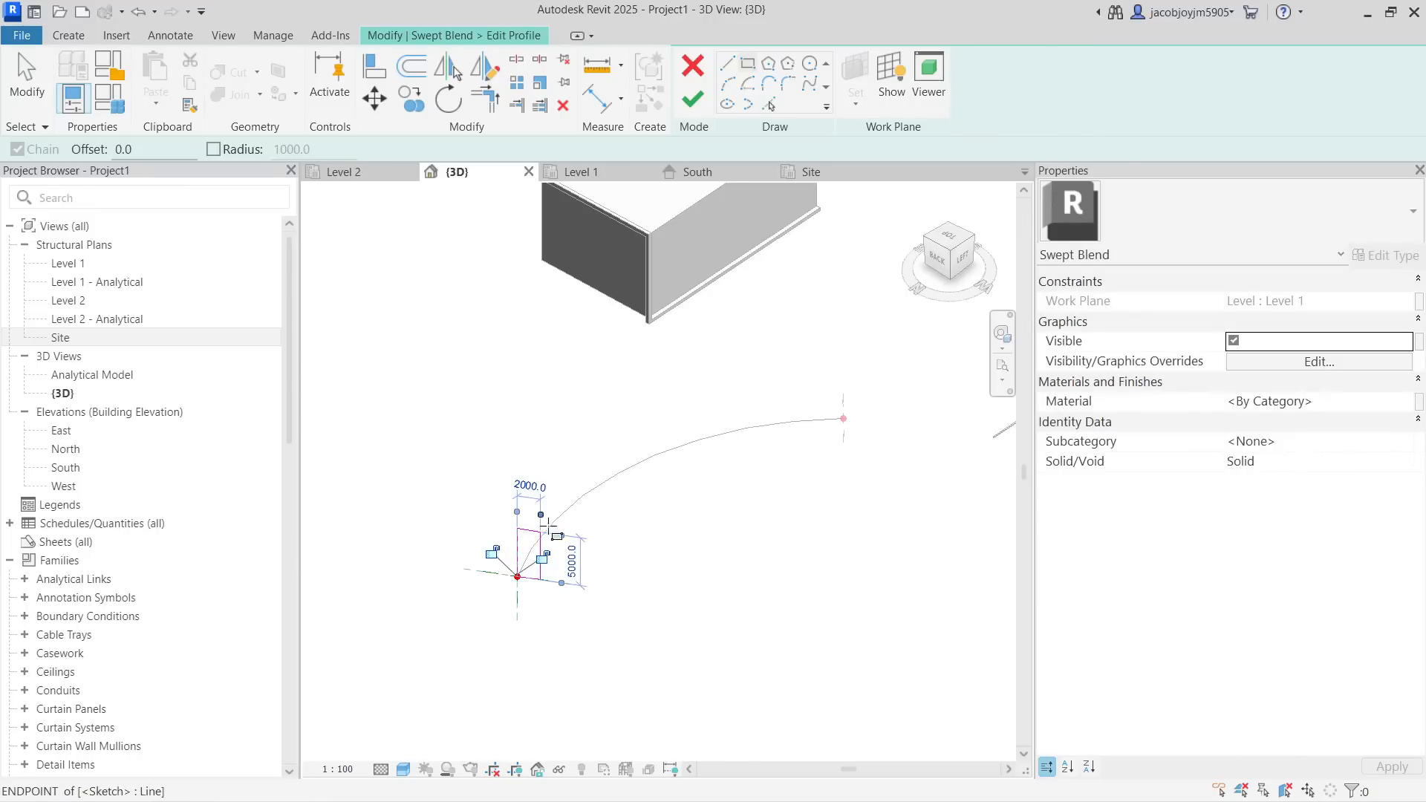
click(693, 101)
Sketch Profile 2 as a taller rectangle from the arc's other endpoint, and finish the profile and the swept blend
click(893, 98)
click(966, 107)
shift+middle_drag(843, 418, 601, 439)
click(600, 439)
key(Escape)
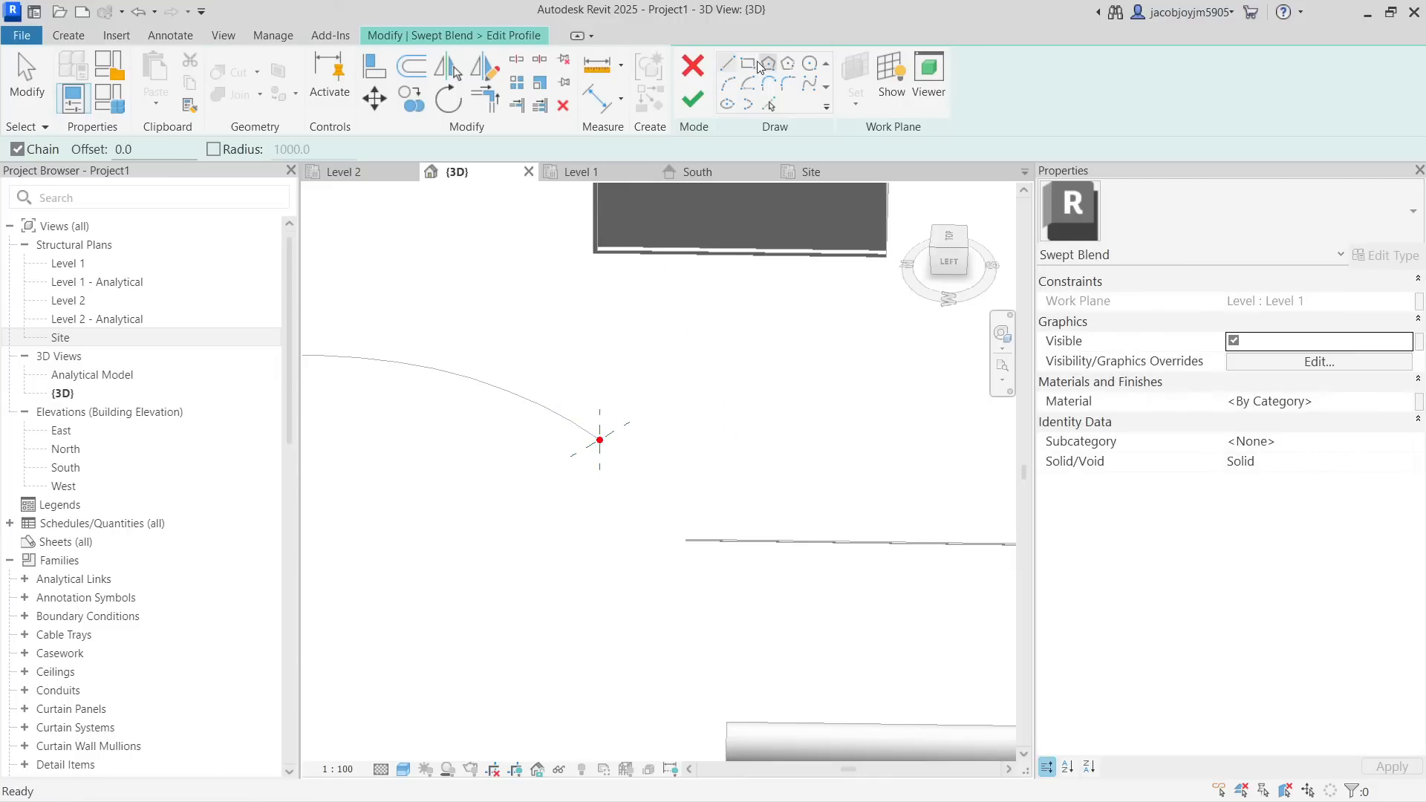
click(749, 64)
mouse_move(869, 443)
middle_down()
mouse_move(703, 465)
mouse_move(698, 452)
middle_up()
click(693, 434)
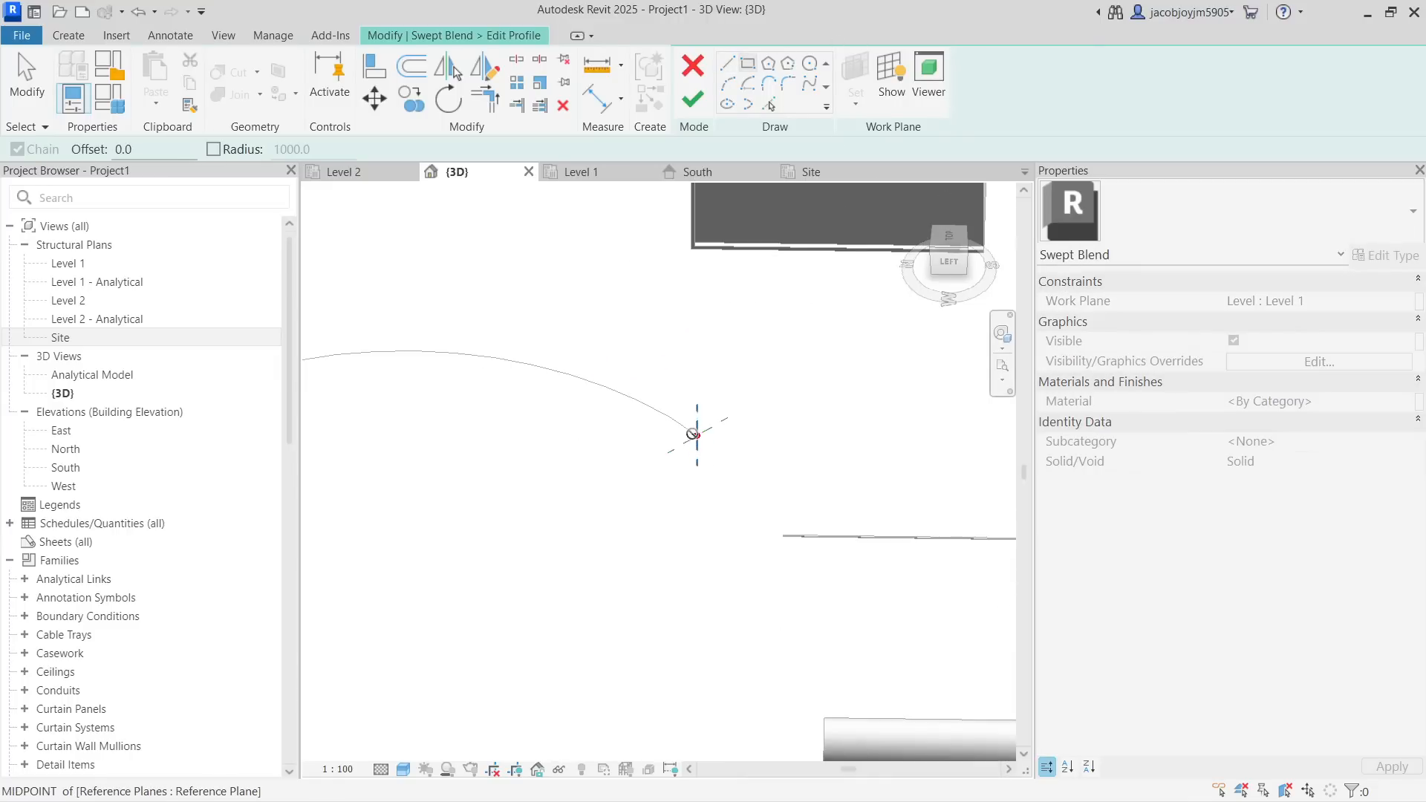
click(666, 303)
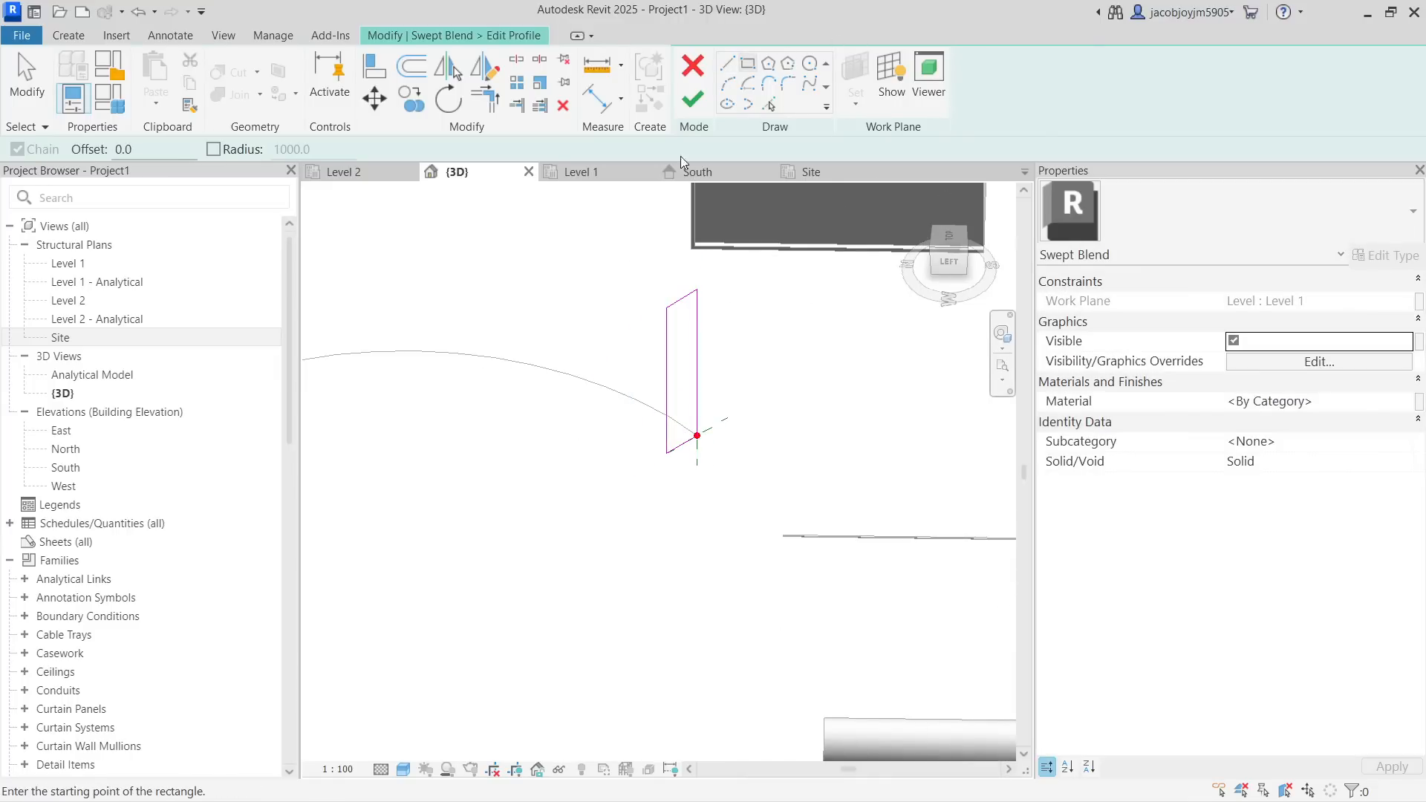
click(692, 99)
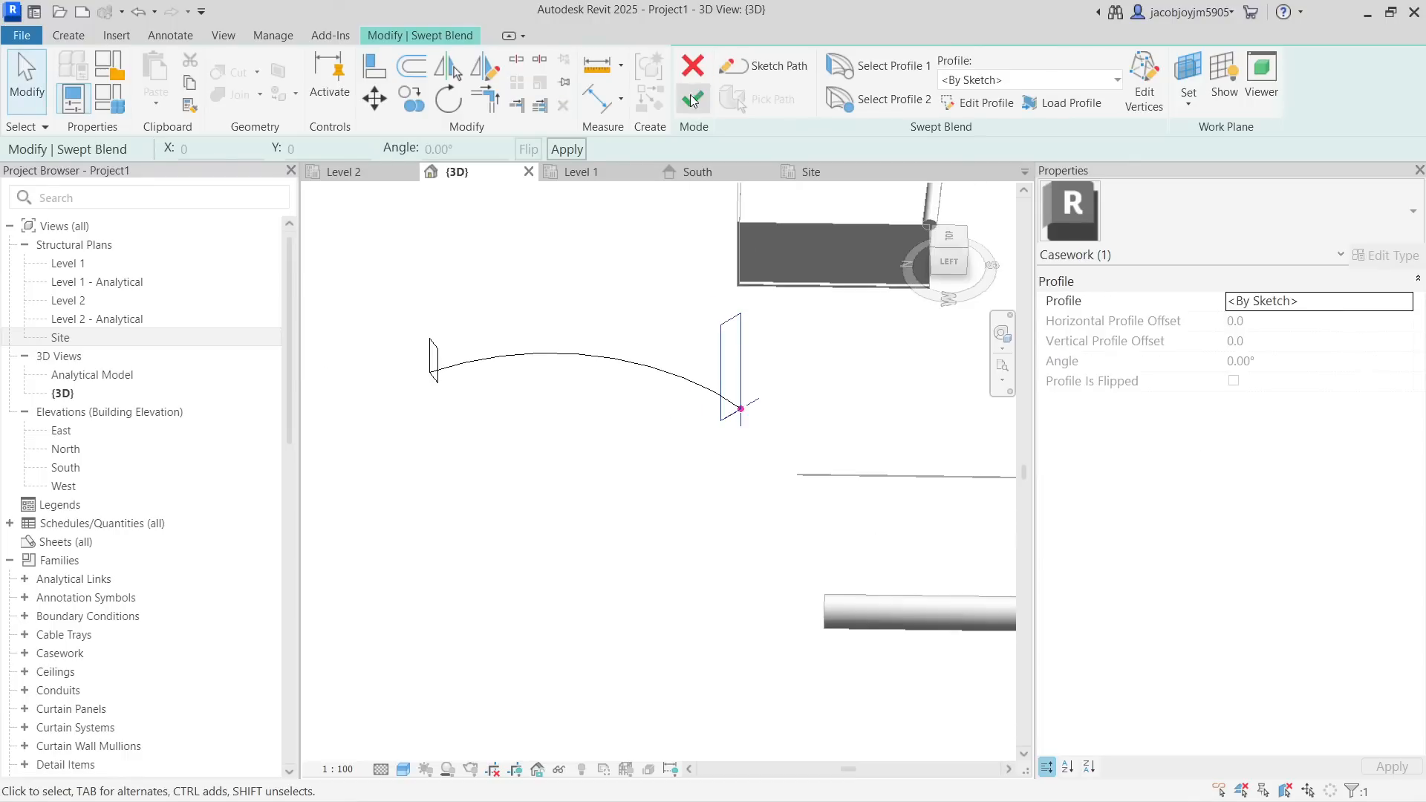
click(693, 101)
Finish the in-place model and view the curved swept blend together with the other solids
shift+middle_drag(583, 466, 671, 490)
click(778, 352)
shift+middle_drag(779, 352, 623, 319)
click(691, 102)
scroll(586, 456, down, 5)
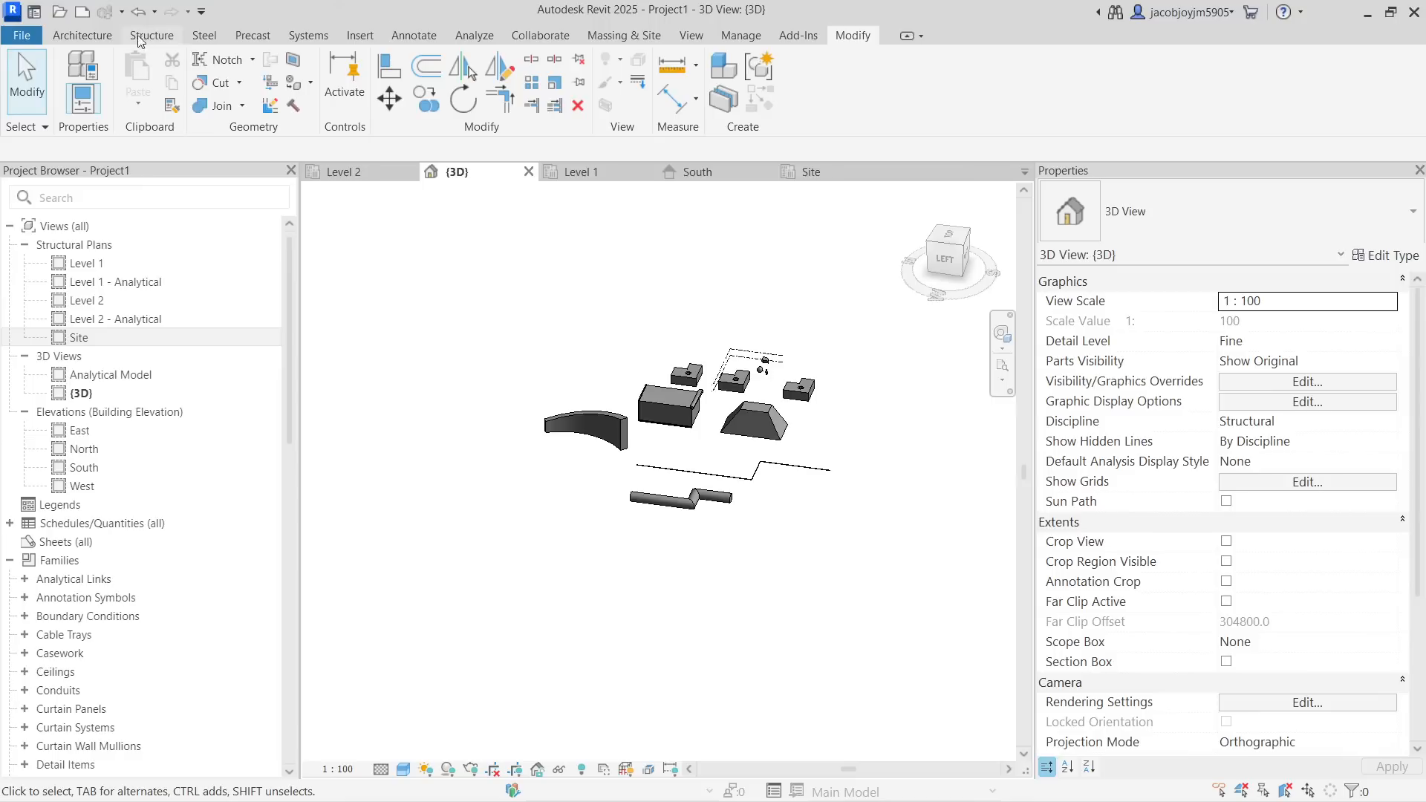
Open the curved swept blend's in-place model for editing and examine the solid from above and from the side
click(603, 435)
click(808, 104)
shift+middle_drag(586, 441, 753, 490)
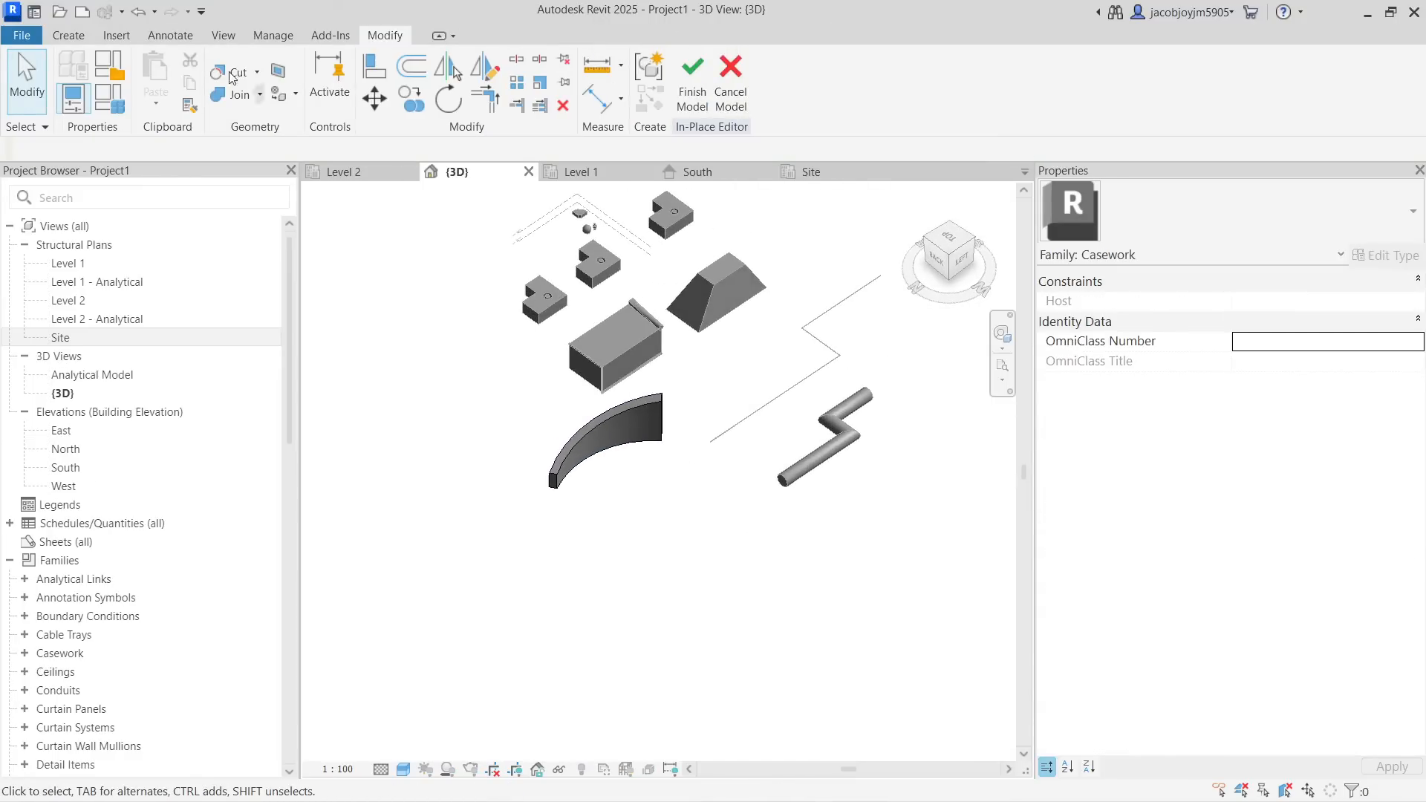
click(69, 36)
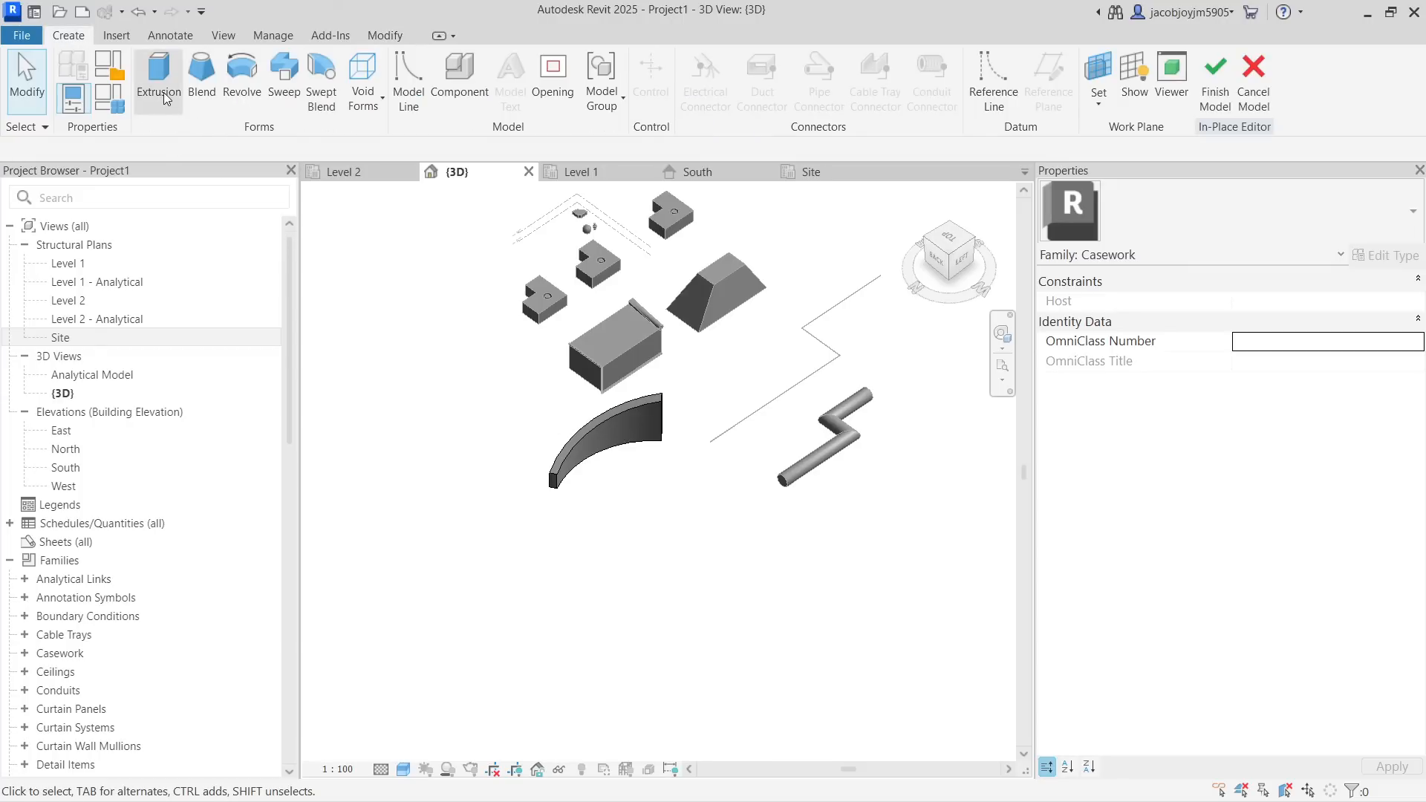
click(650, 401)
scroll(647, 404, up, 2)
shift+middle_drag(646, 407, 589, 455)
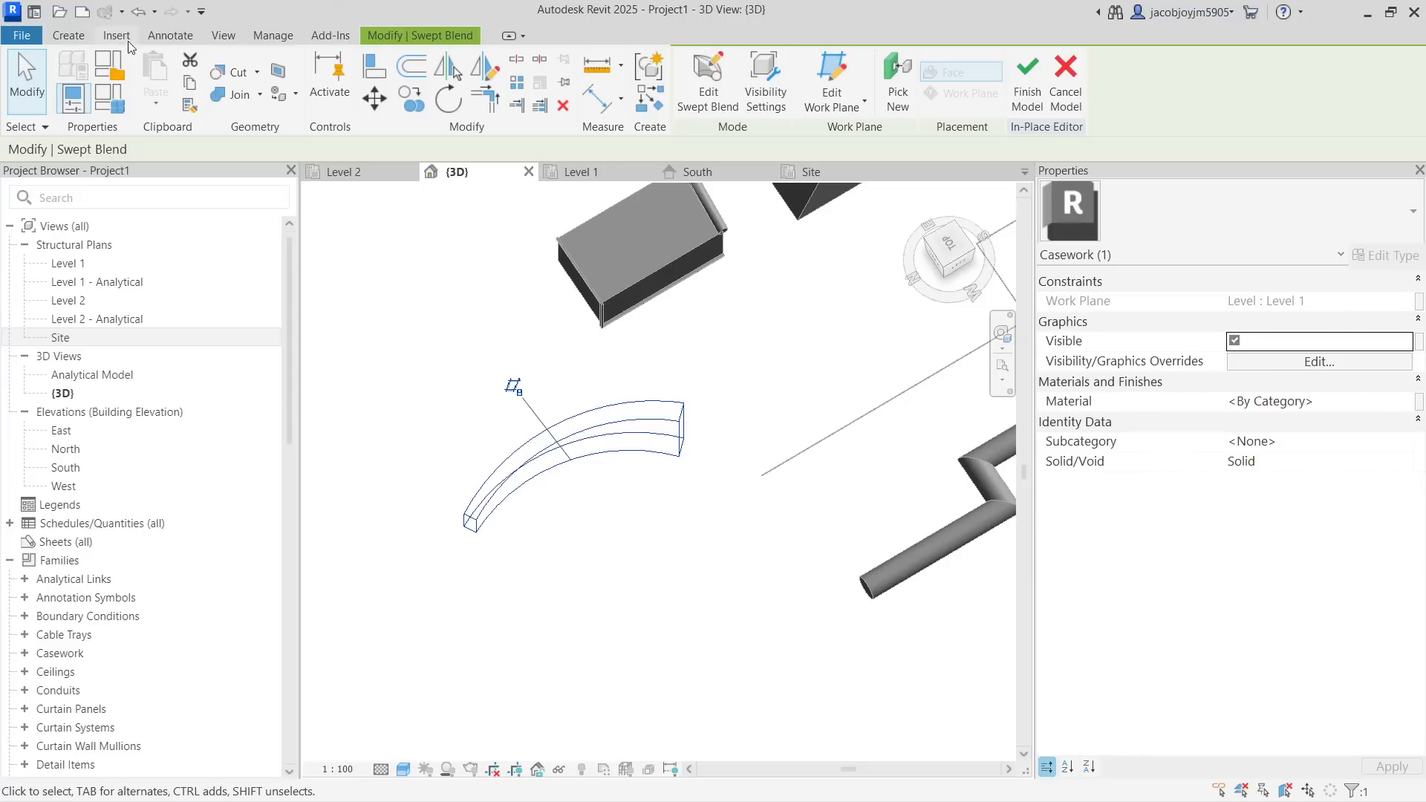
click(68, 36)
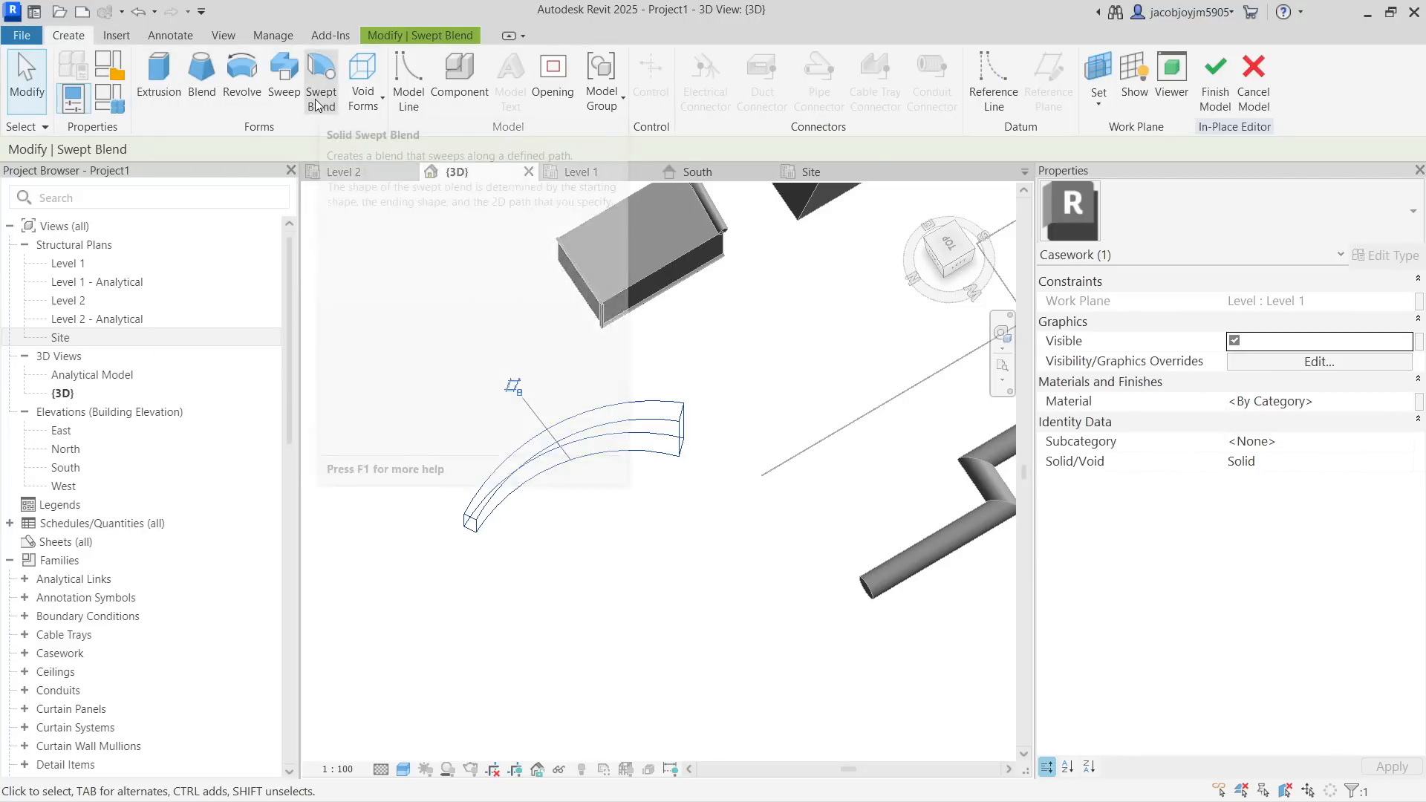
click(663, 389)
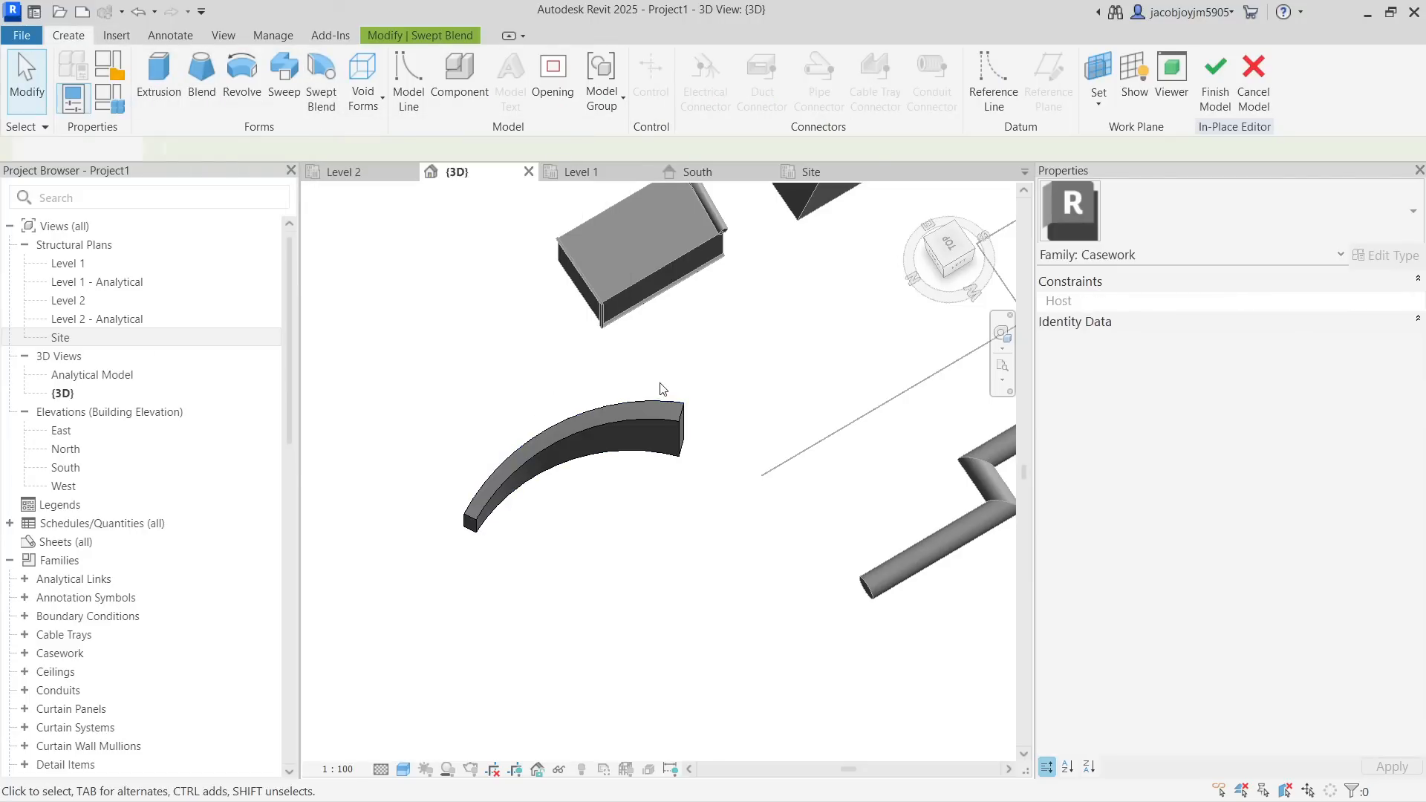
shift+middle_drag(663, 389, 875, 294)
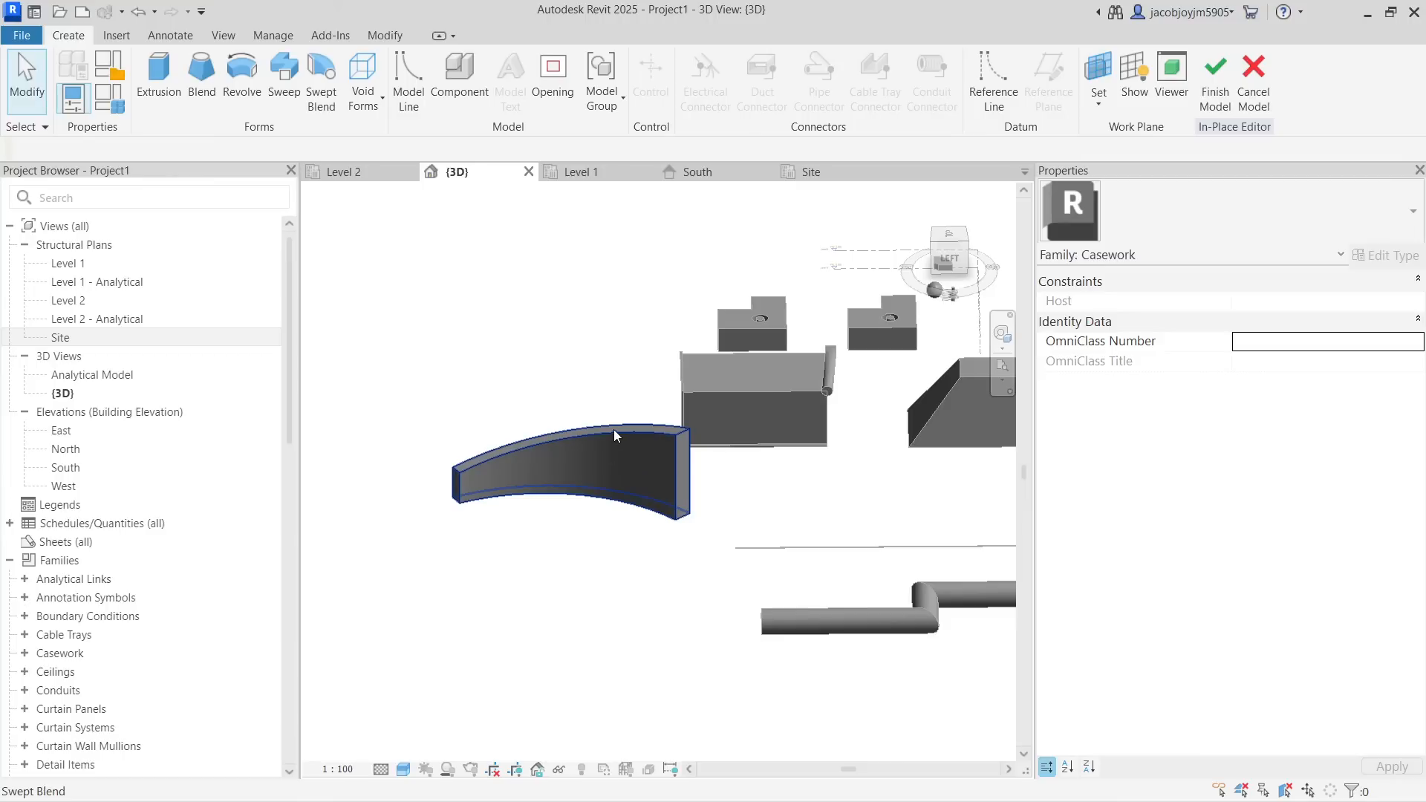
click(373, 112)
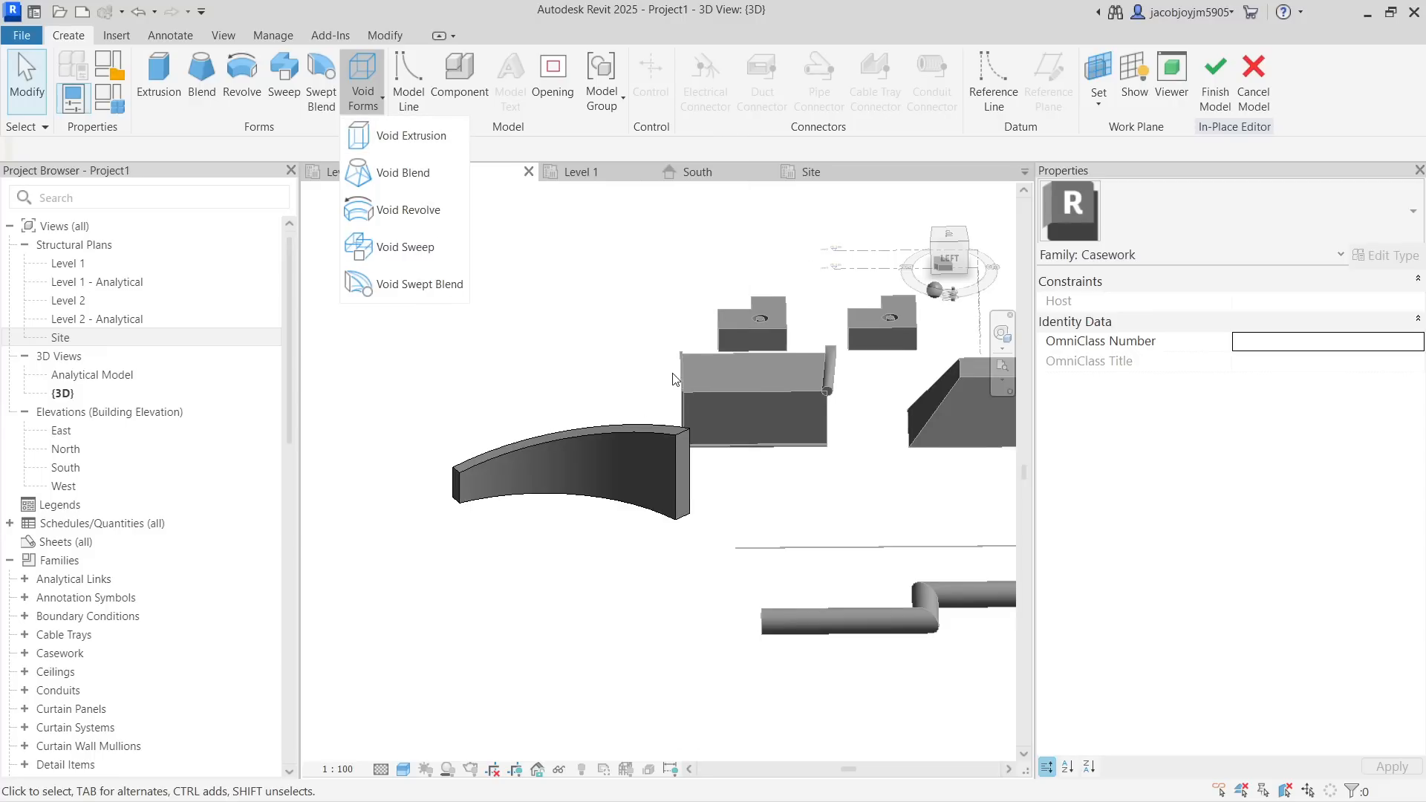
click(386, 136)
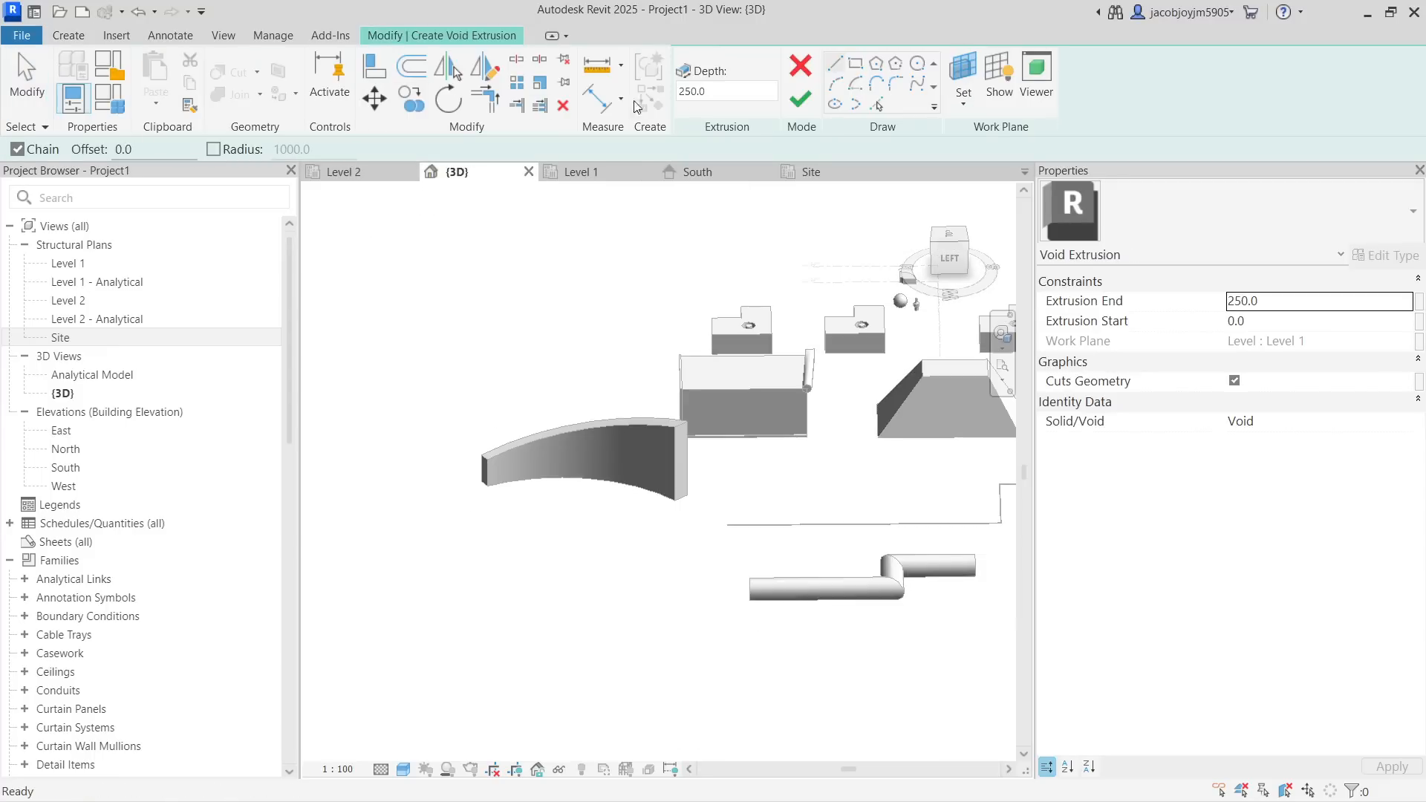
click(800, 65)
Create a solid extrusion from a rectangle about 20,000 by 31,000 mm beside the curved swept blend, and finish it
click(70, 38)
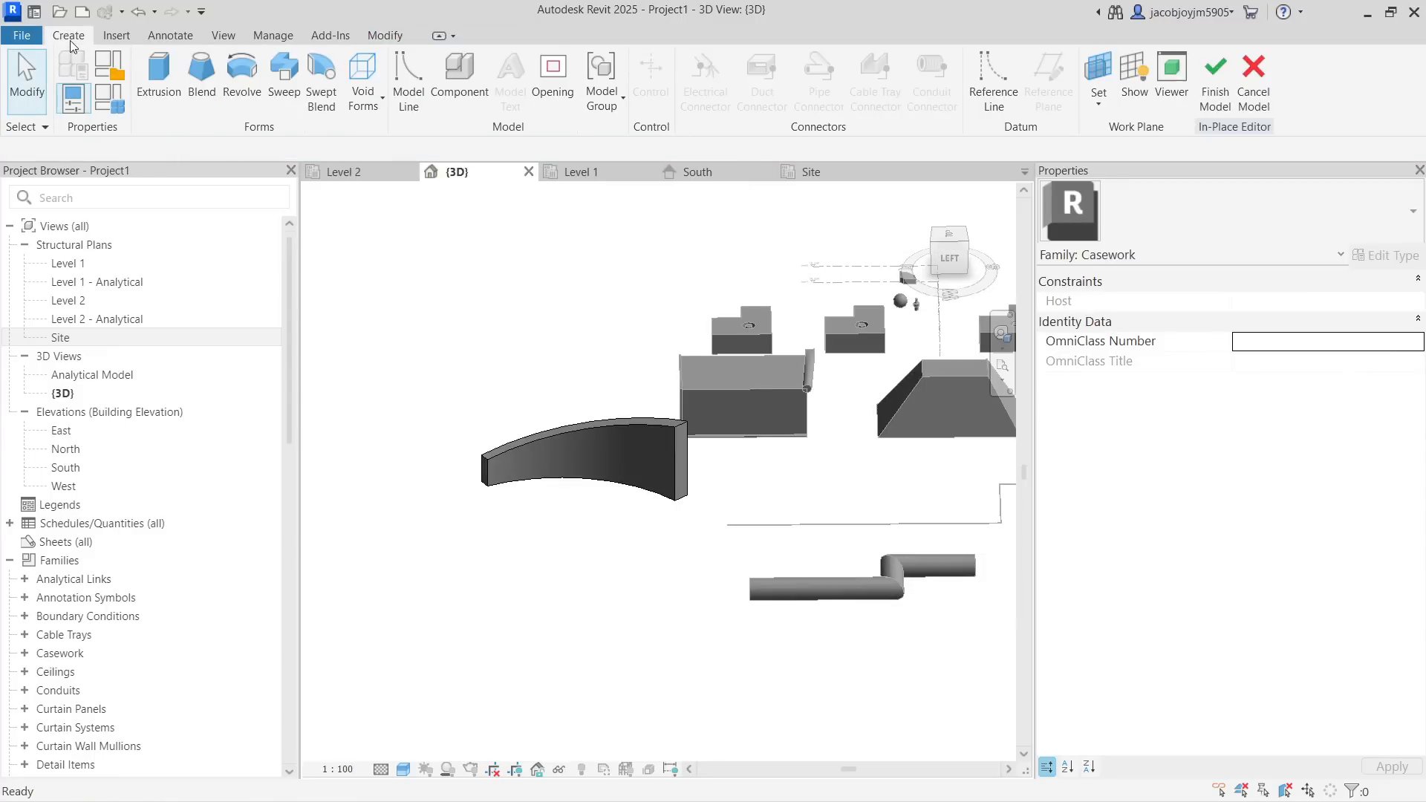
click(159, 78)
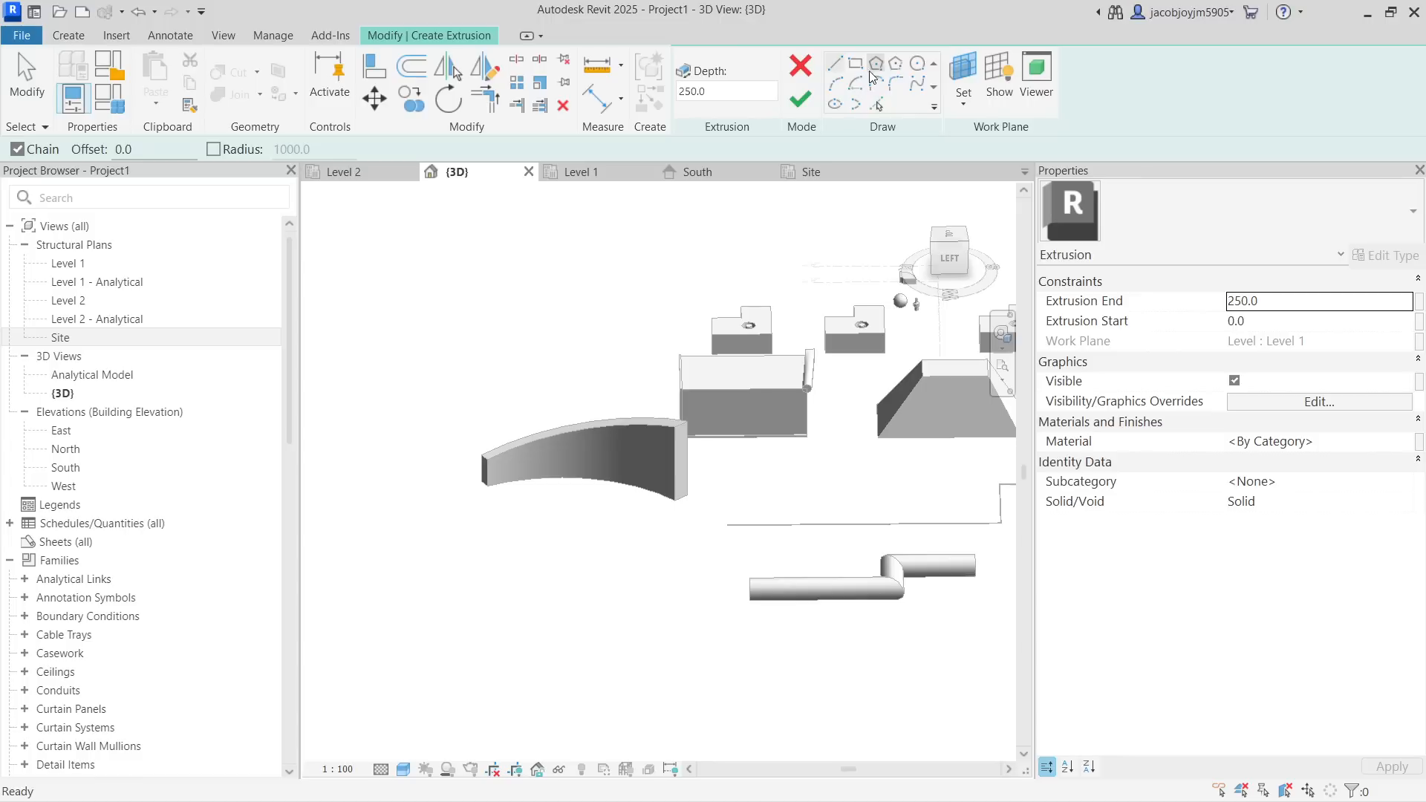
click(855, 64)
click(456, 575)
click(347, 658)
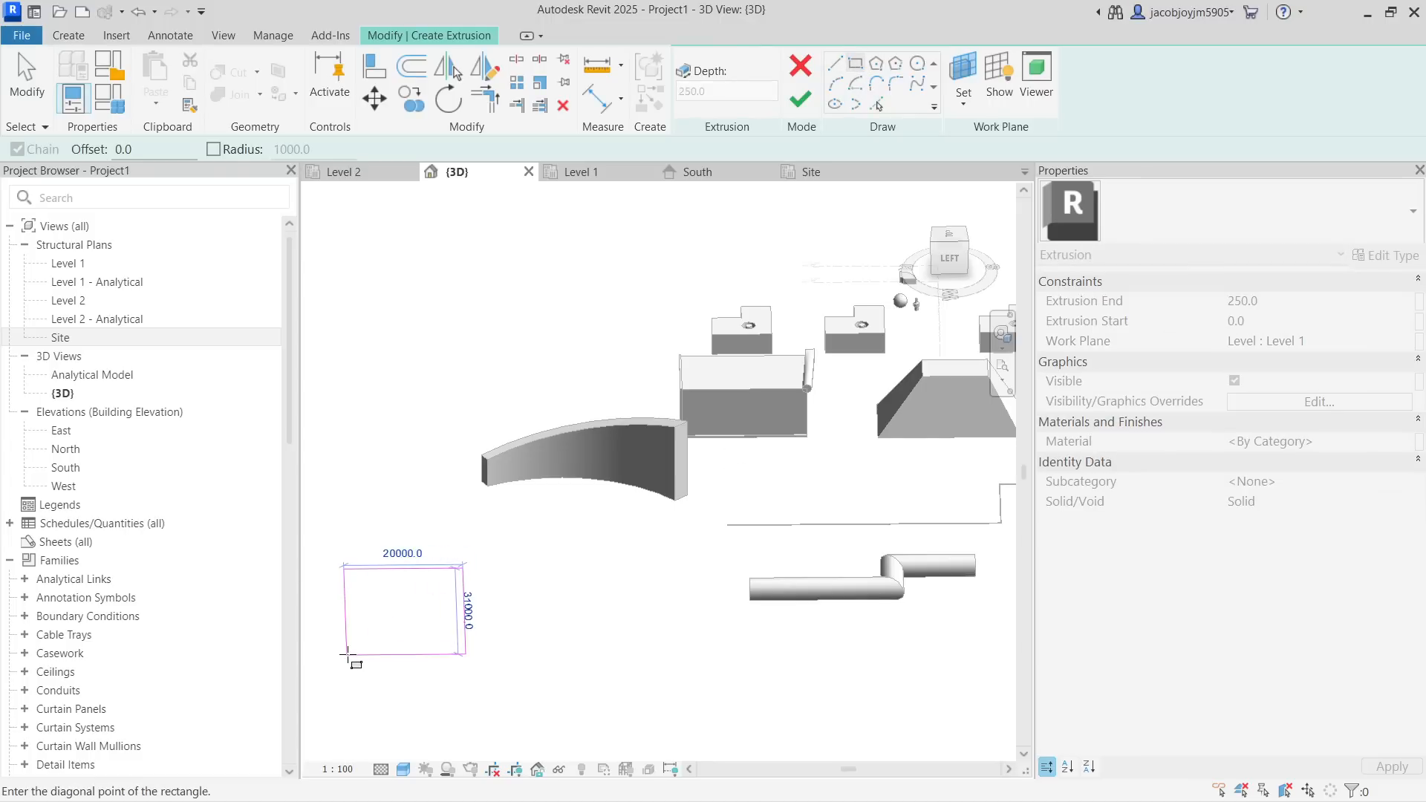
scroll(665, 500, down, 3)
shift+middle_drag(534, 584, 617, 546)
click(800, 98)
Stretch the new rectangular extrusion upward into a tall box and deselect it
scroll(621, 457, up, 2)
click(528, 672)
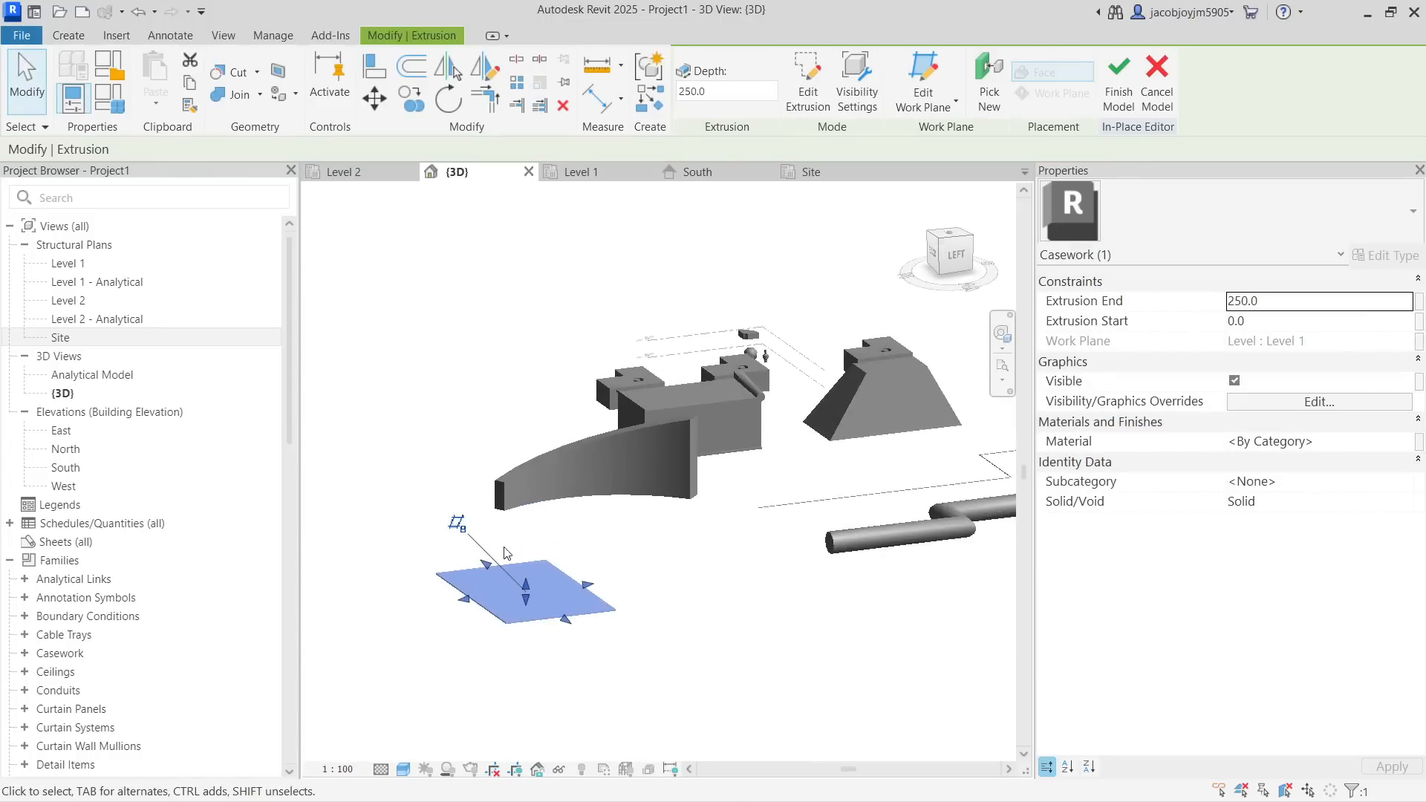
mouse_move(535, 600)
mouse_down()
mouse_move(490, 545)
mouse_move(512, 513)
mouse_up()
click(670, 509)
shift+middle_drag(670, 509, 647, 586)
Create a void extrusion from a rectangle about 12,000 by 17,000 mm overlapping the new box's base, and finish it
click(63, 37)
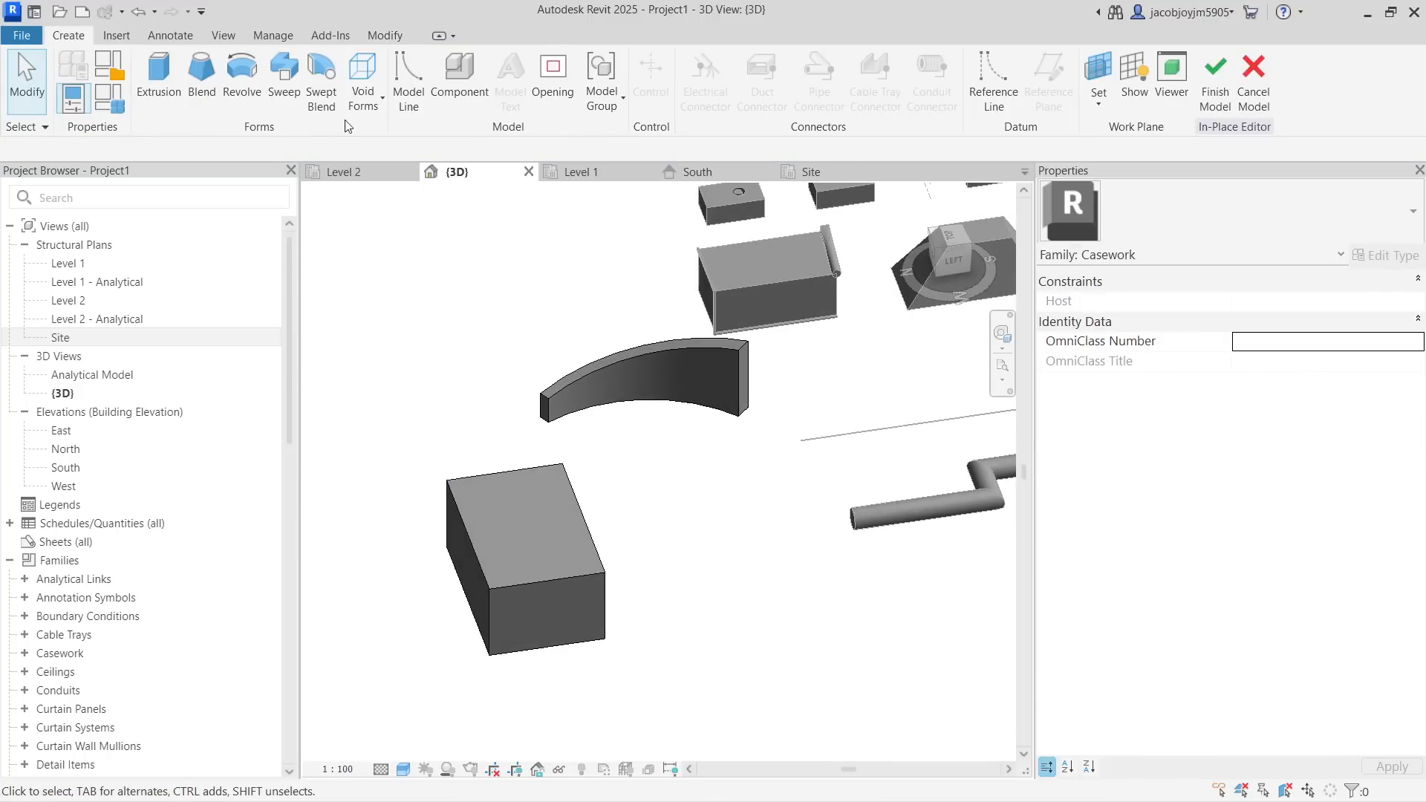
click(383, 107)
click(416, 136)
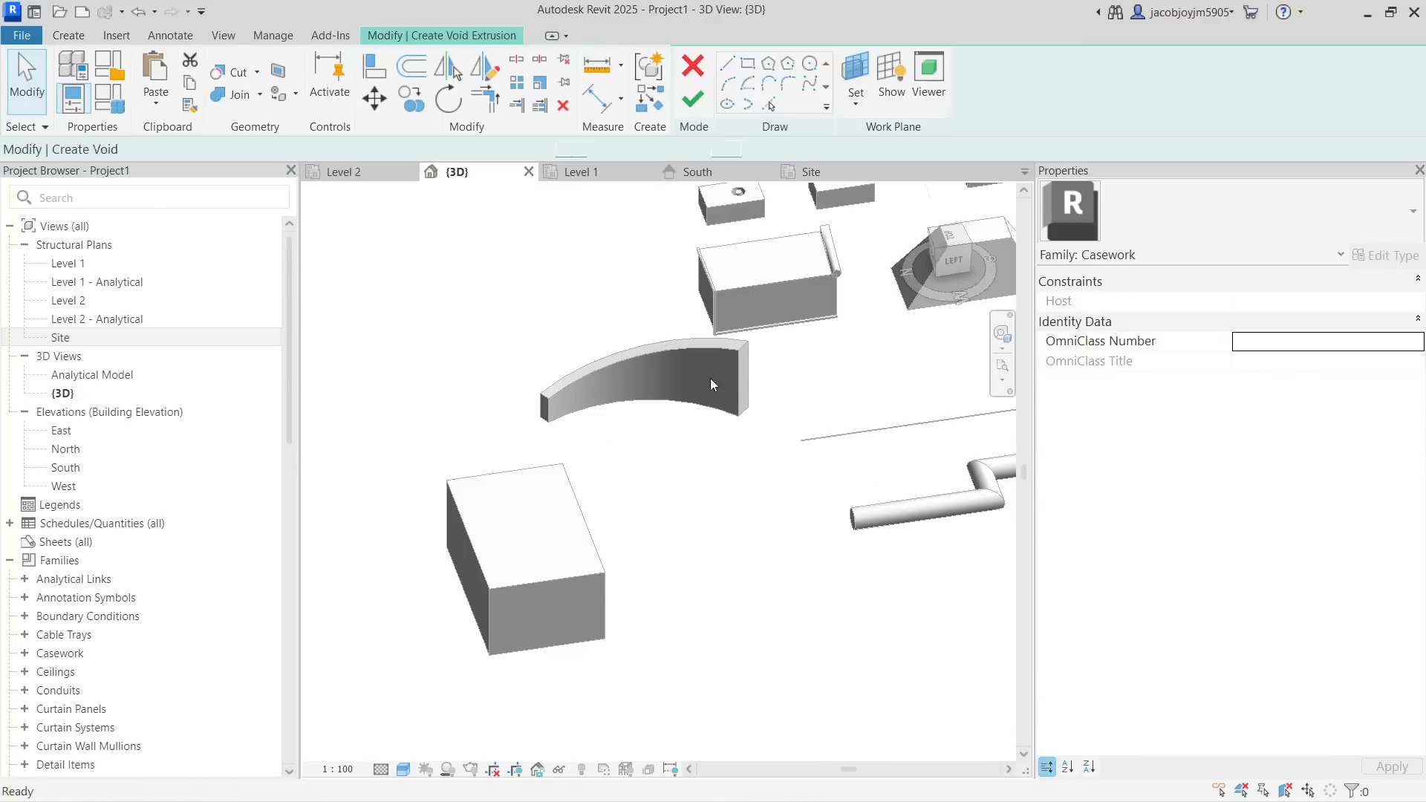
click(860, 70)
click(644, 663)
click(552, 616)
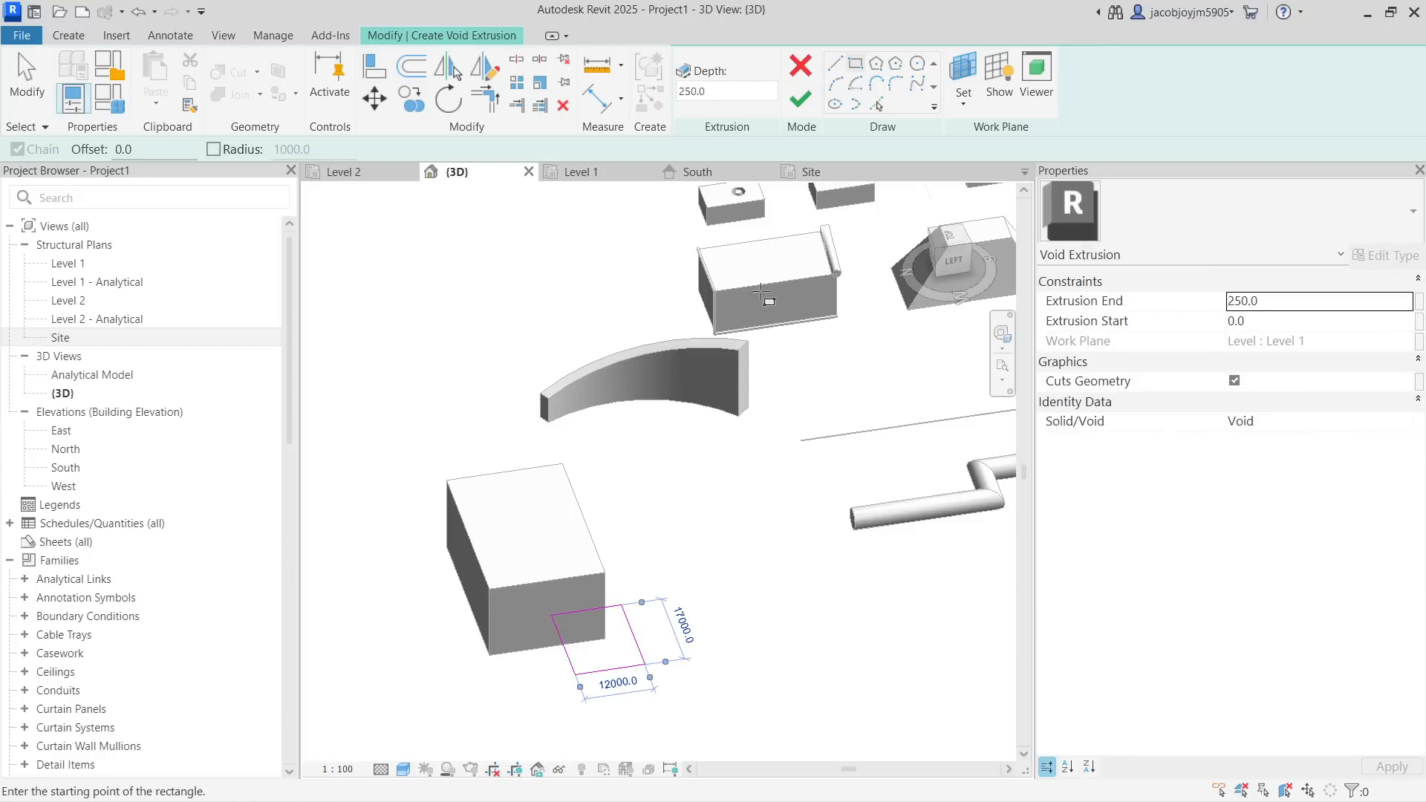
click(800, 102)
Stretch the void extrusion upward to about 8,430 mm and deselect it to cut the box
drag(606, 620, 609, 580)
shift+middle_drag(628, 692, 777, 611)
click(773, 610)
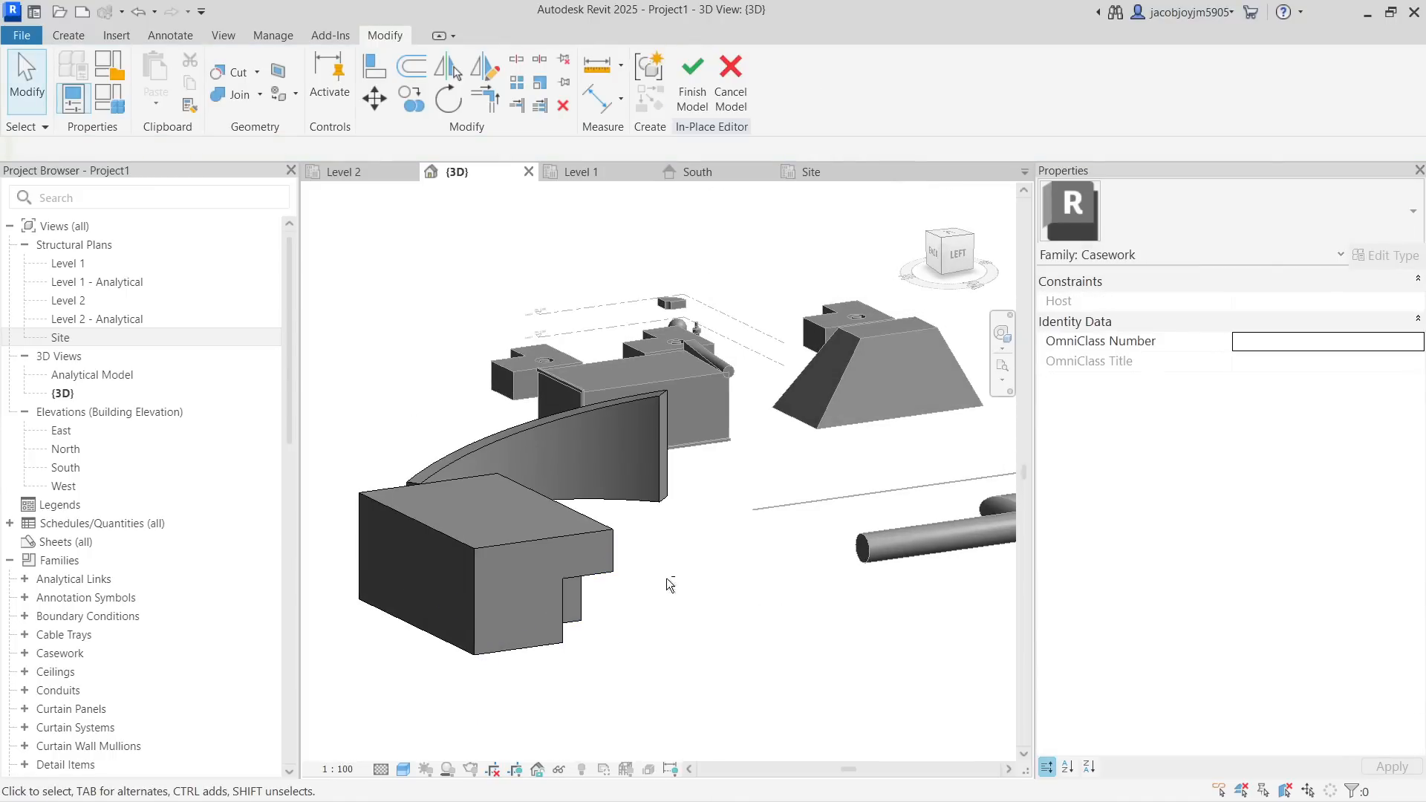
Examine the void extrusion and the notch it cuts in the box from several sides
shift+middle_drag(668, 582, 572, 655)
click(609, 639)
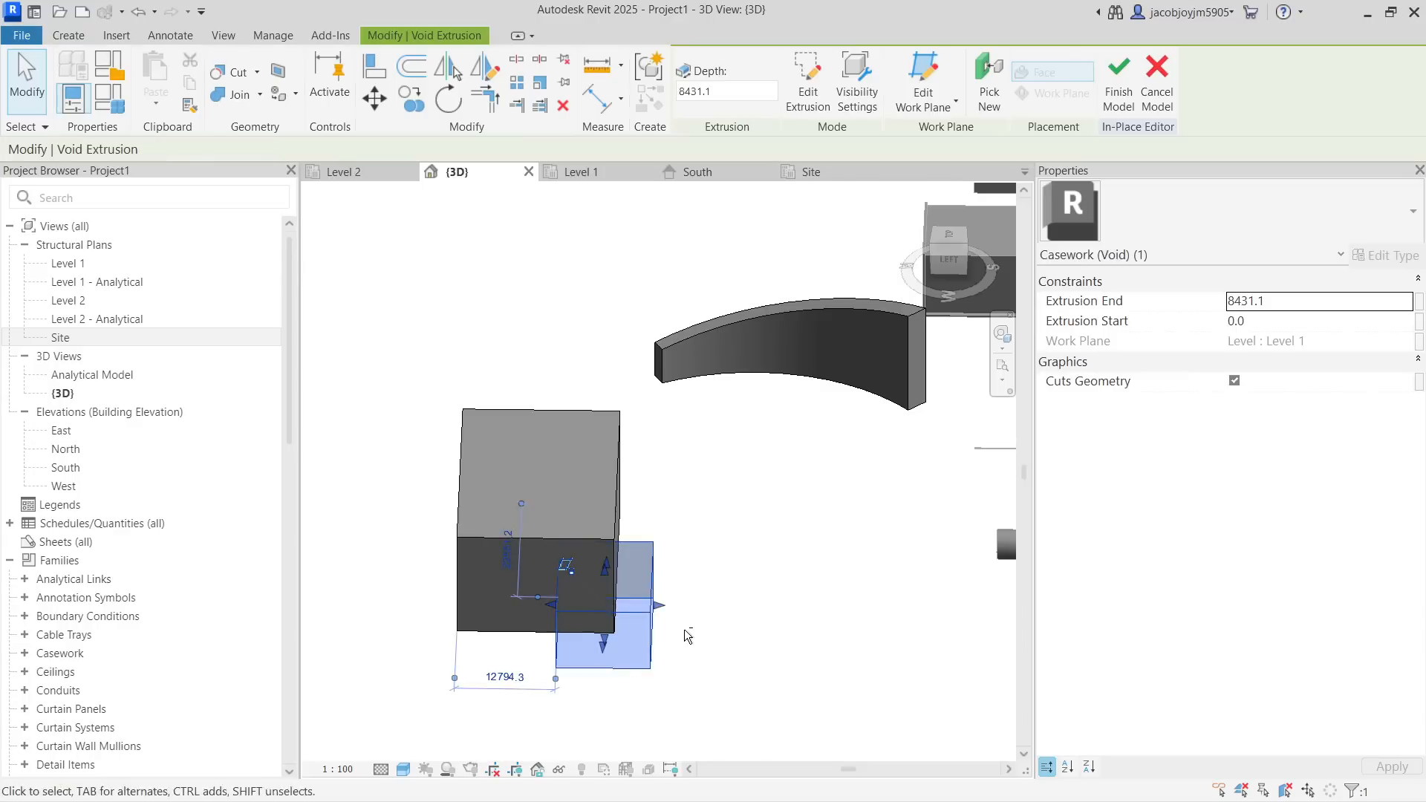
shift+middle_drag(684, 629, 499, 658)
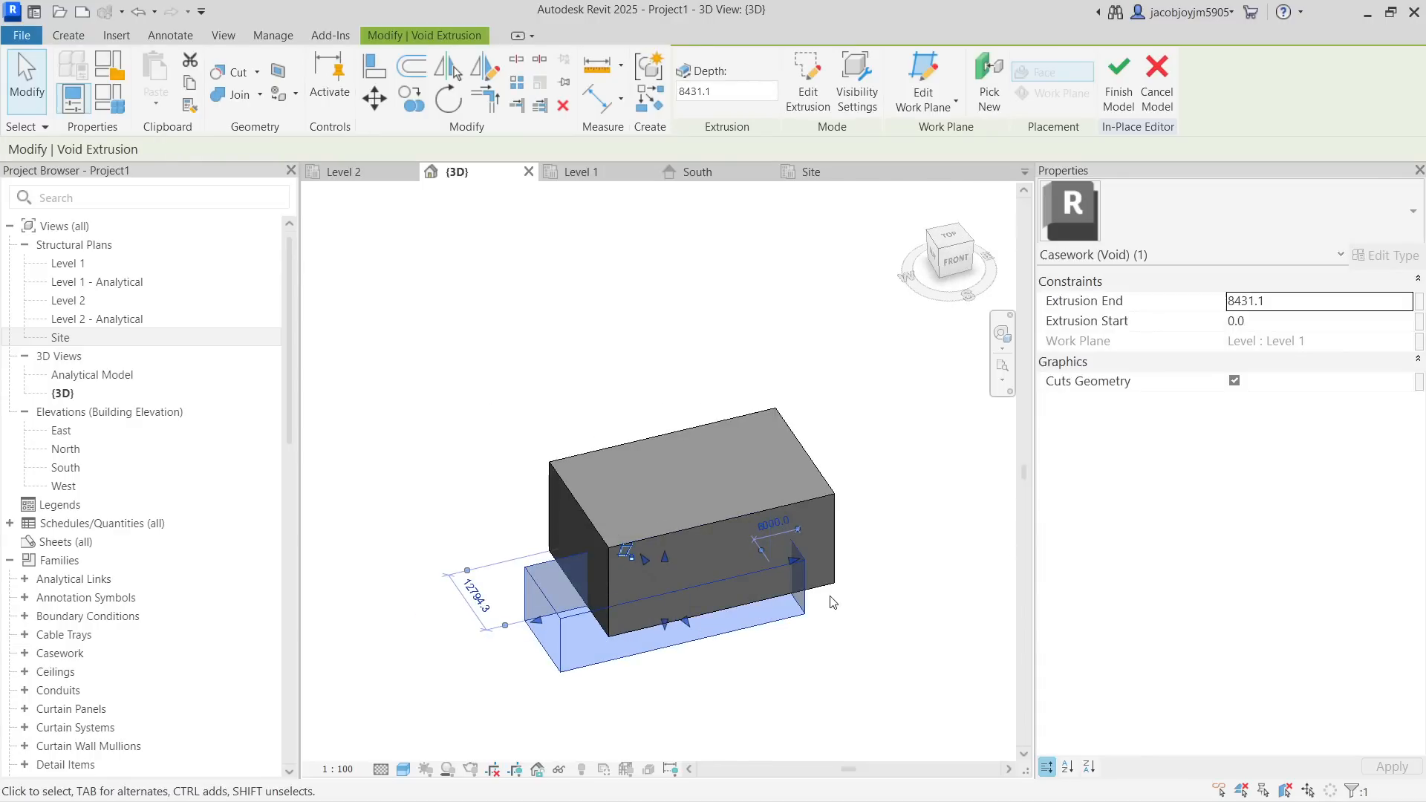
click(800, 686)
shift+middle_drag(800, 687, 705, 564)
scroll(659, 691, up, 2)
shift+middle_drag(660, 690, 675, 651)
scroll(527, 532, down, 5)
shift+middle_drag(549, 555, 746, 687)
click(67, 34)
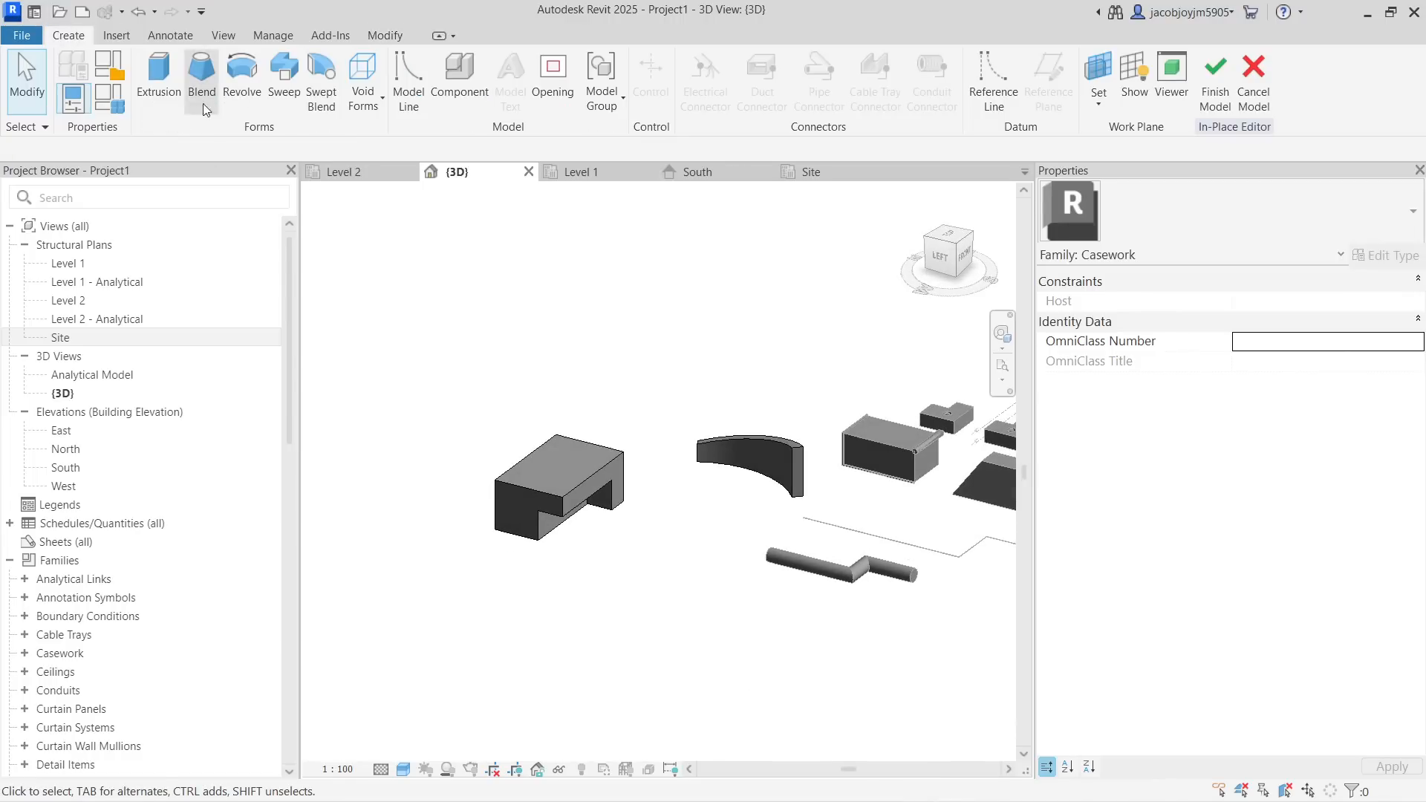
Create a solid extrusion from a rectangle about 23,000 by 13,000 mm overlapping the near end of the notched box's base, and finish it
click(855, 63)
scroll(461, 583, up, 4)
click(473, 592)
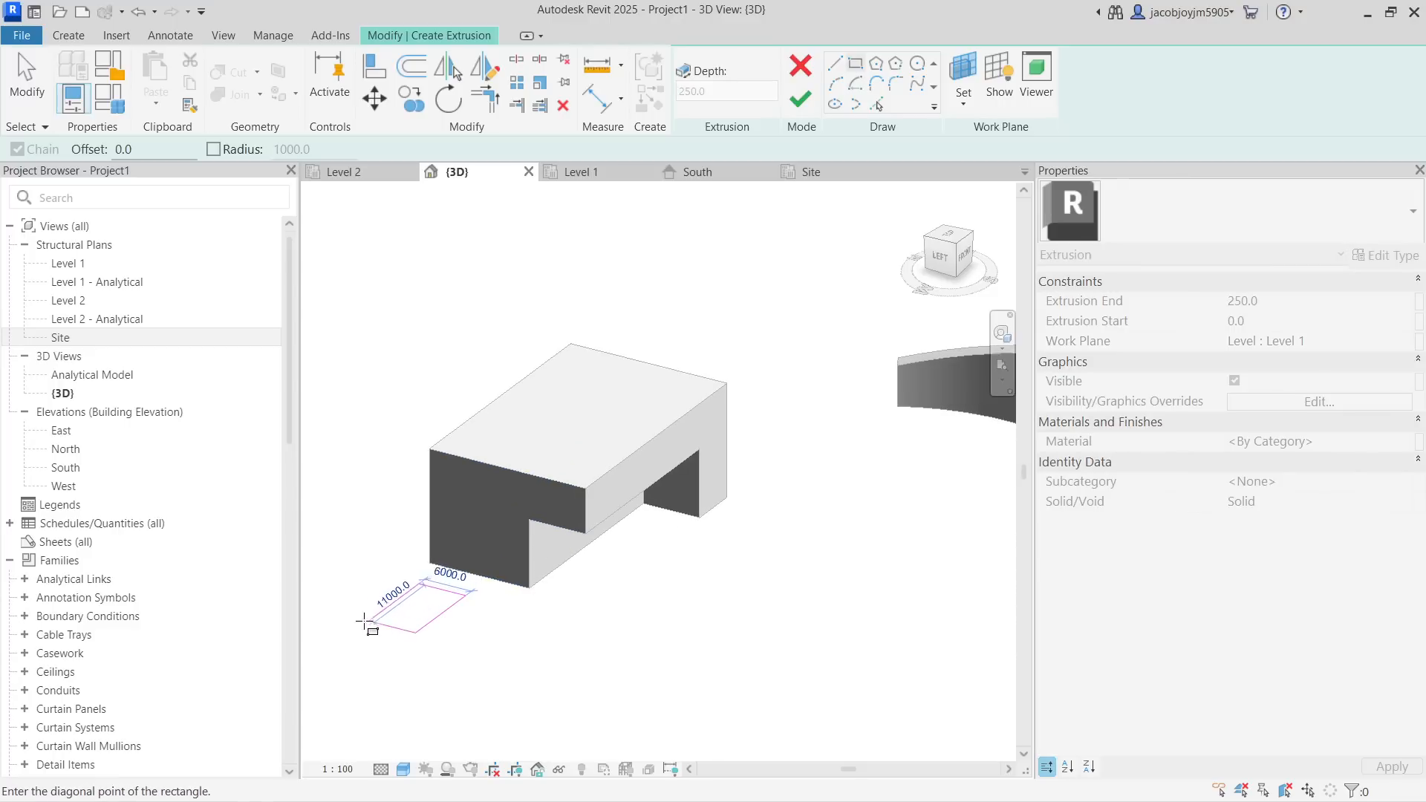
click(357, 510)
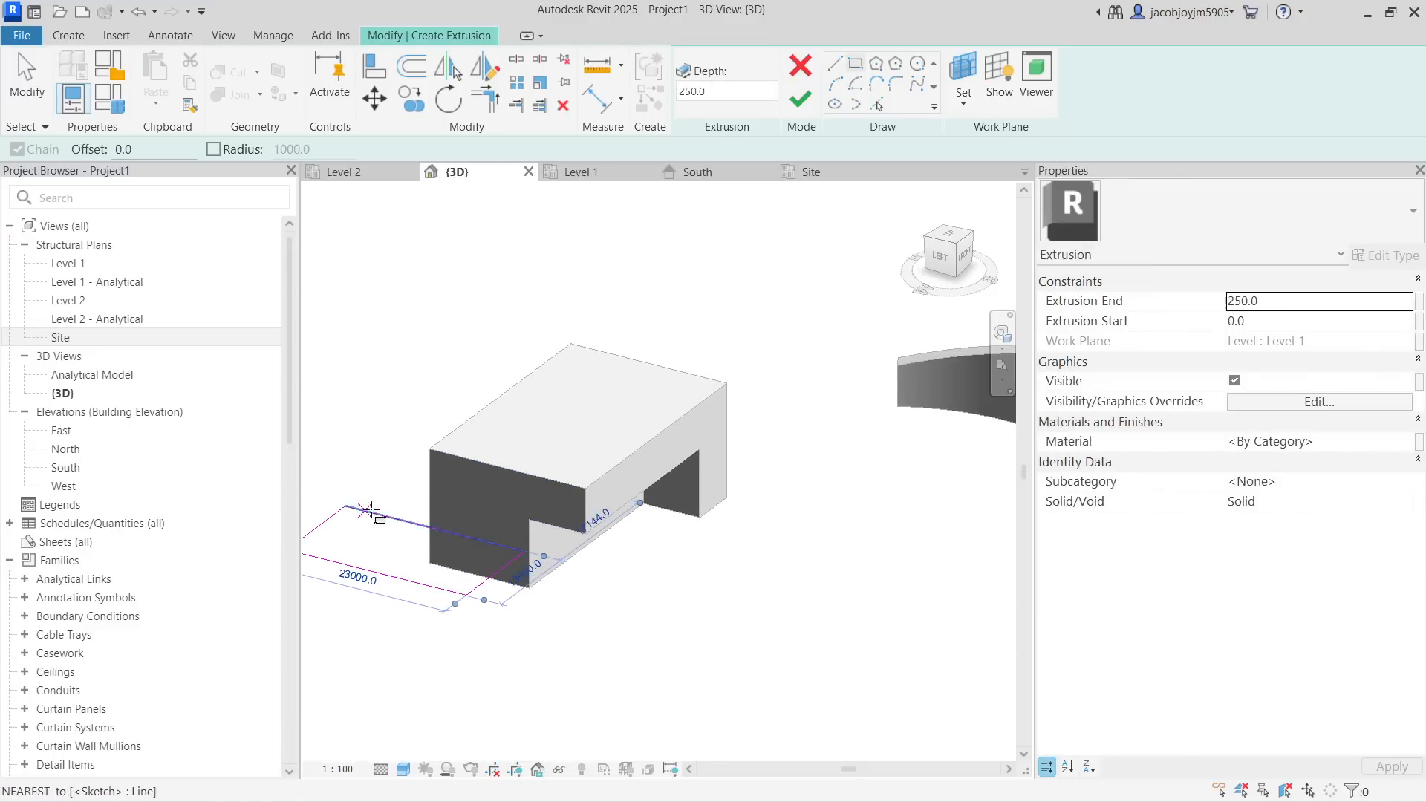
scroll(527, 541, down, 1)
shift+middle_drag(526, 541, 638, 618)
click(800, 99)
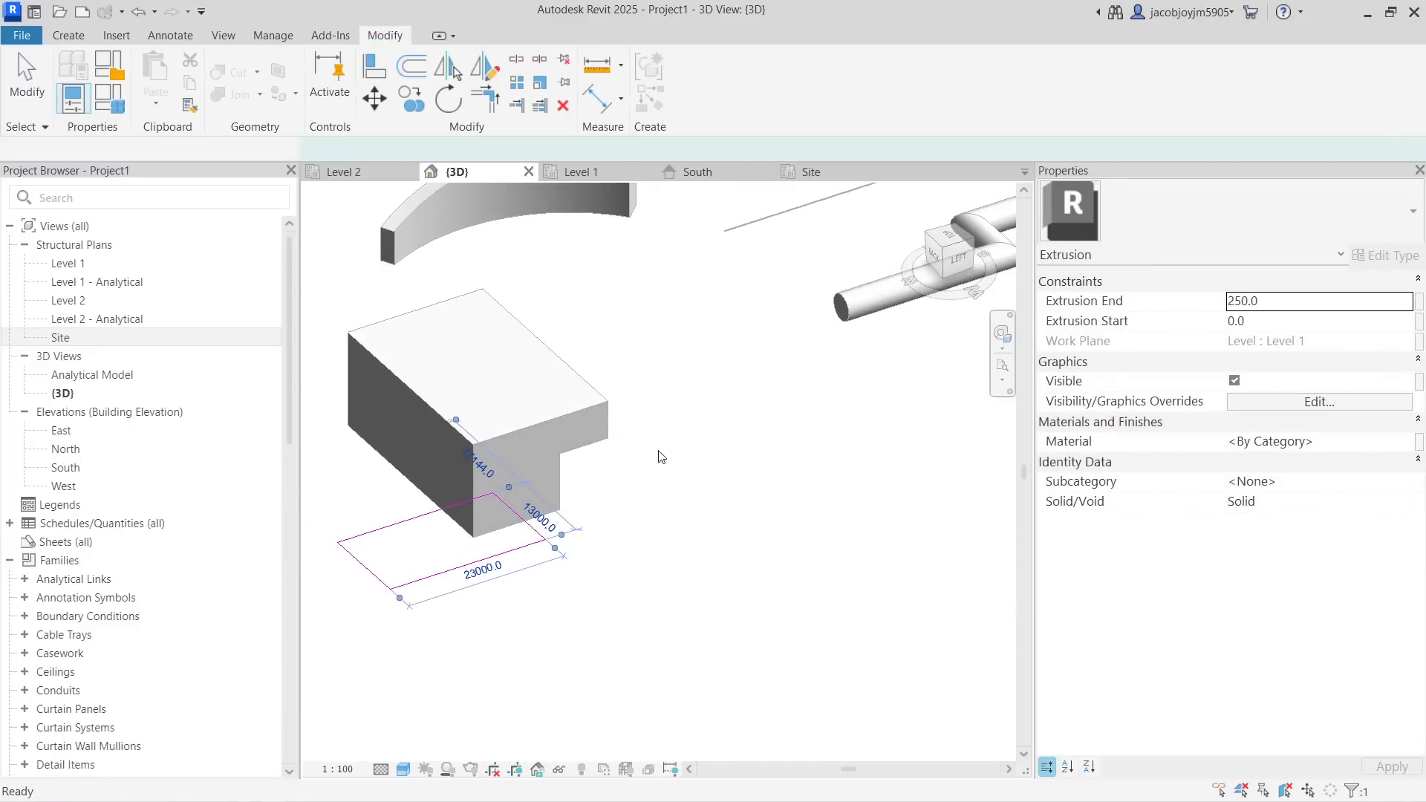
Stretch the new solid extrusion upward to about 7,000 mm and deselect it
scroll(416, 549, up, 2)
drag(460, 529, 465, 457)
click(800, 490)
shift+middle_drag(800, 490, 567, 505)
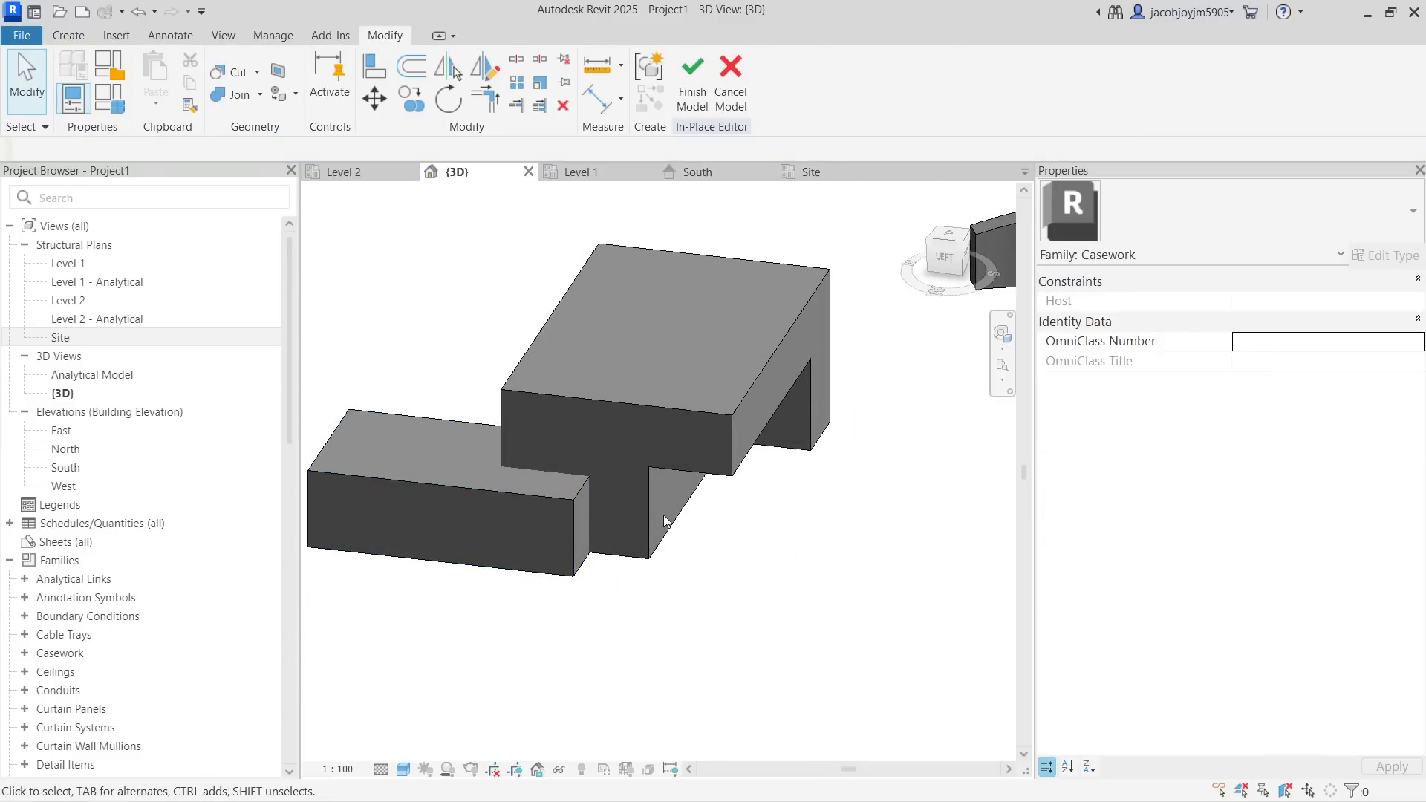
Join the geometry of the notched box and the new low extrusion
key(j)
key(g)
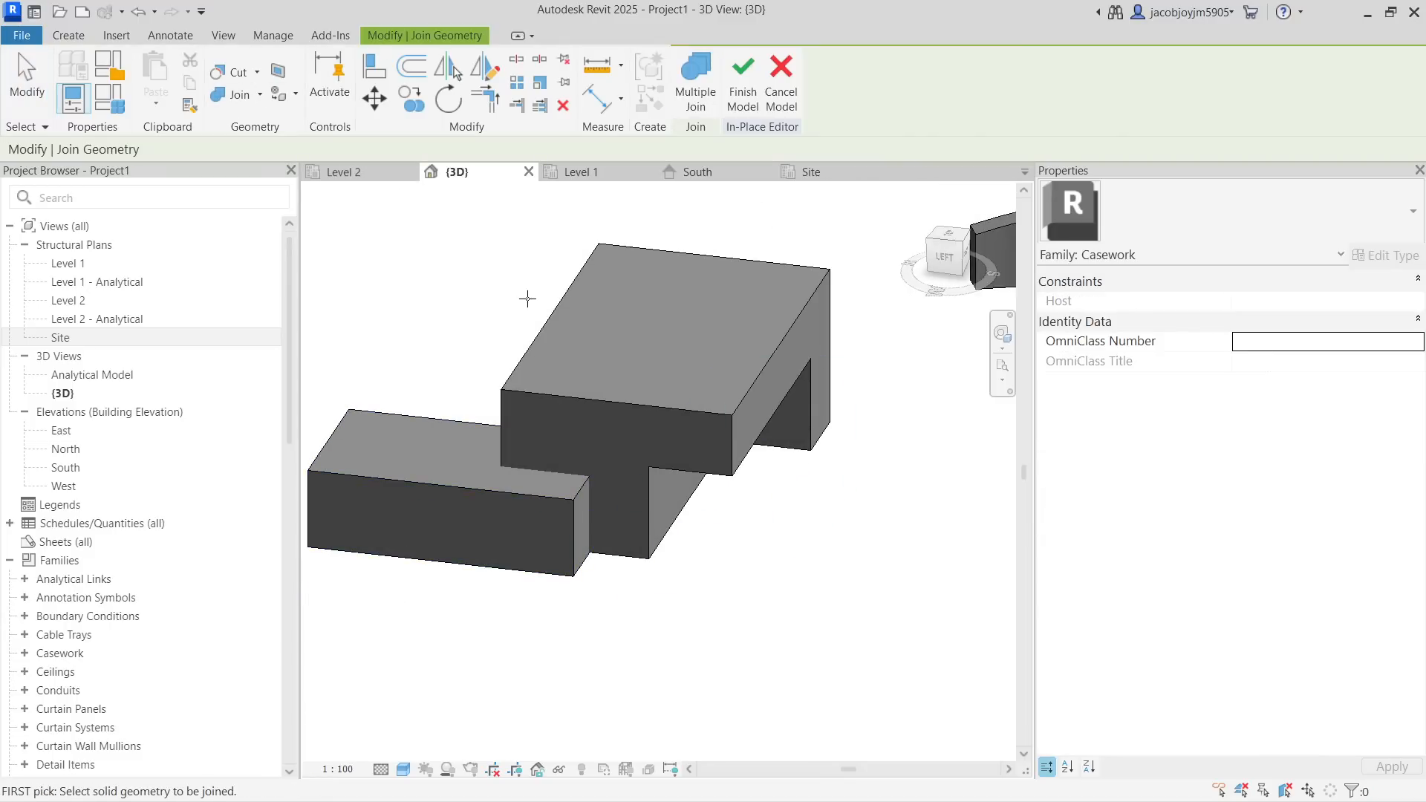
click(517, 375)
click(479, 432)
key(Escape)
Examine the joined forms from several sides, selecting the low extrusion to check its properties for a Solid/Void option
shift+middle_drag(550, 329, 555, 453)
click(554, 459)
click(540, 352)
click(764, 481)
scroll(764, 480, down, 1)
shift+middle_drag(715, 496, 536, 533)
click(554, 504)
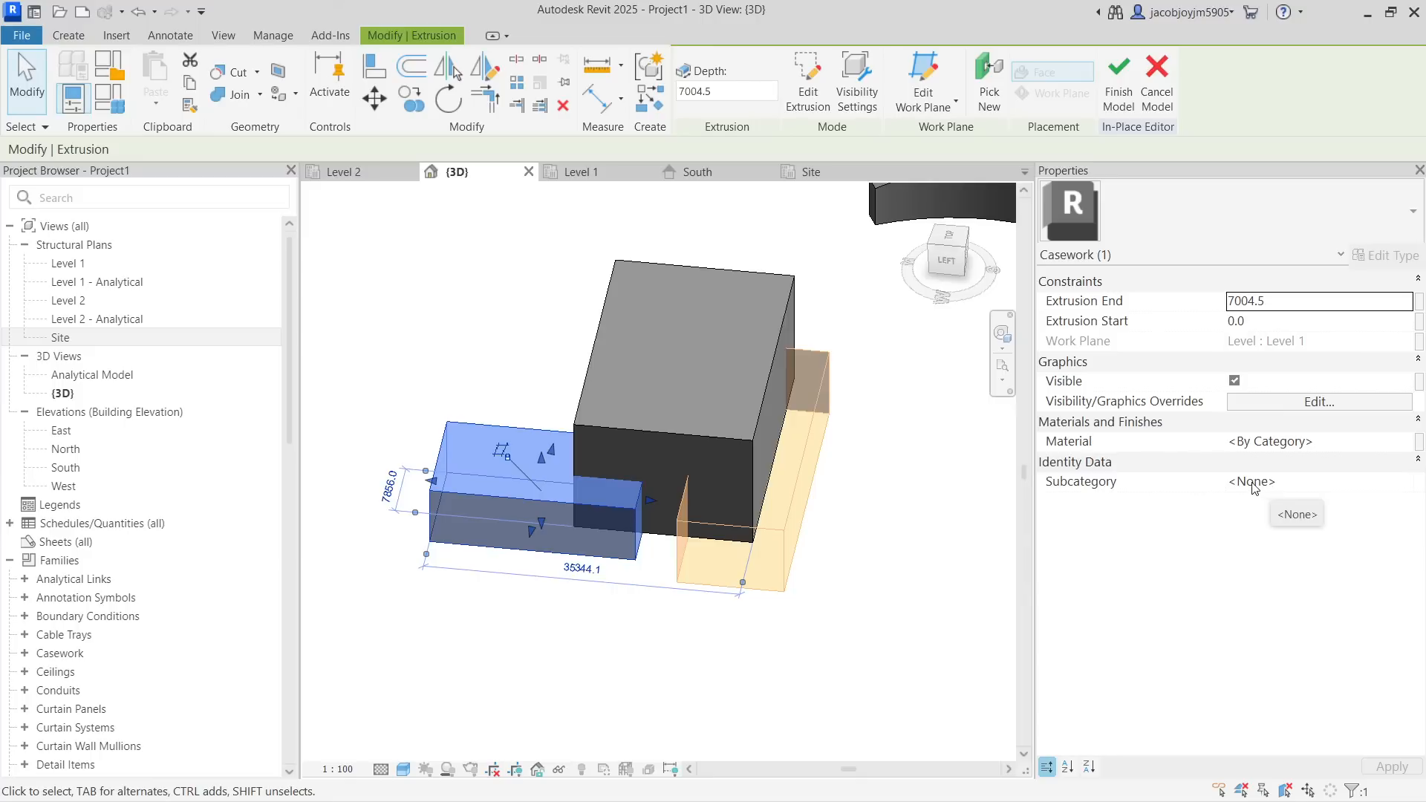
click(514, 373)
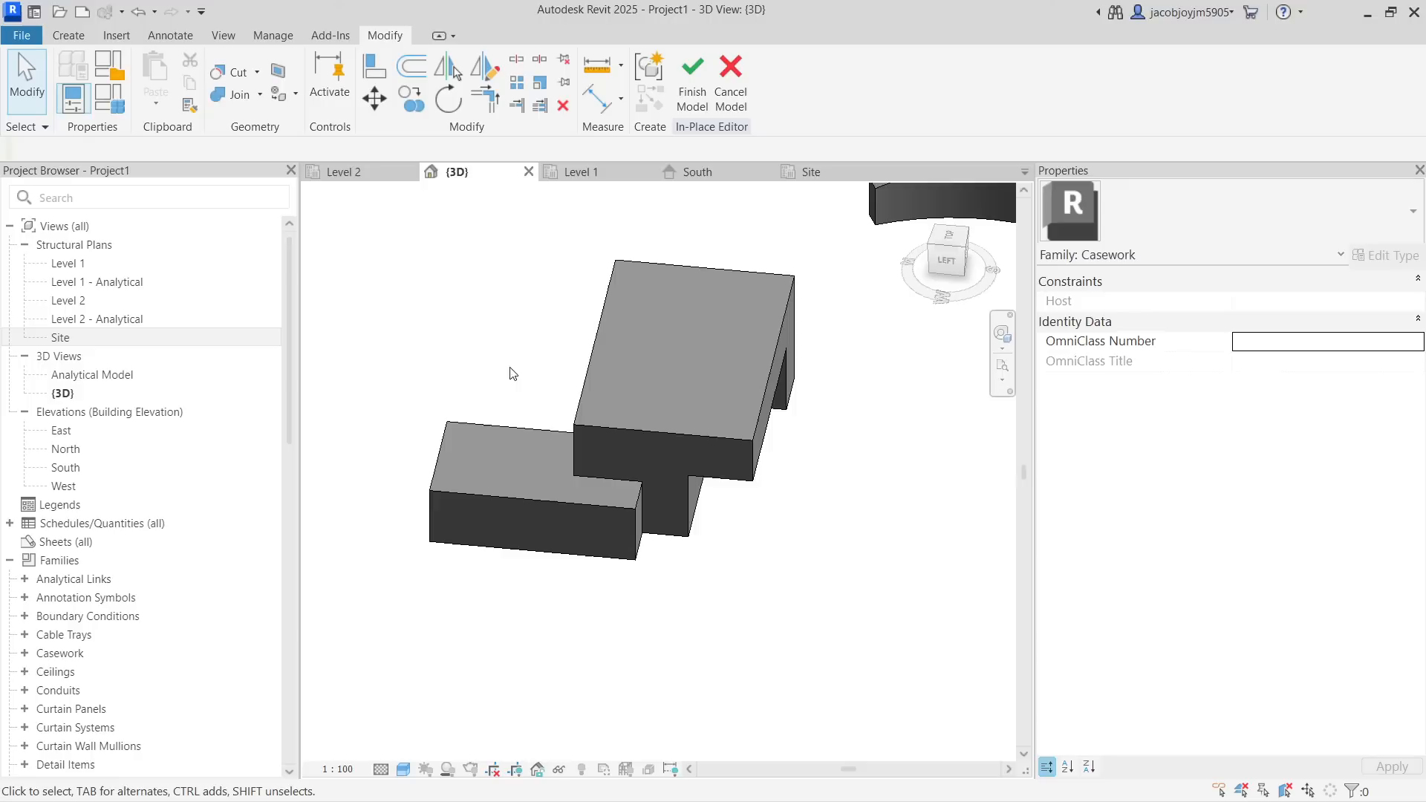
Create a solid extrusion from a rectangle about 9,000 by 10,000 mm in front of the notched box, and finish it
click(68, 35)
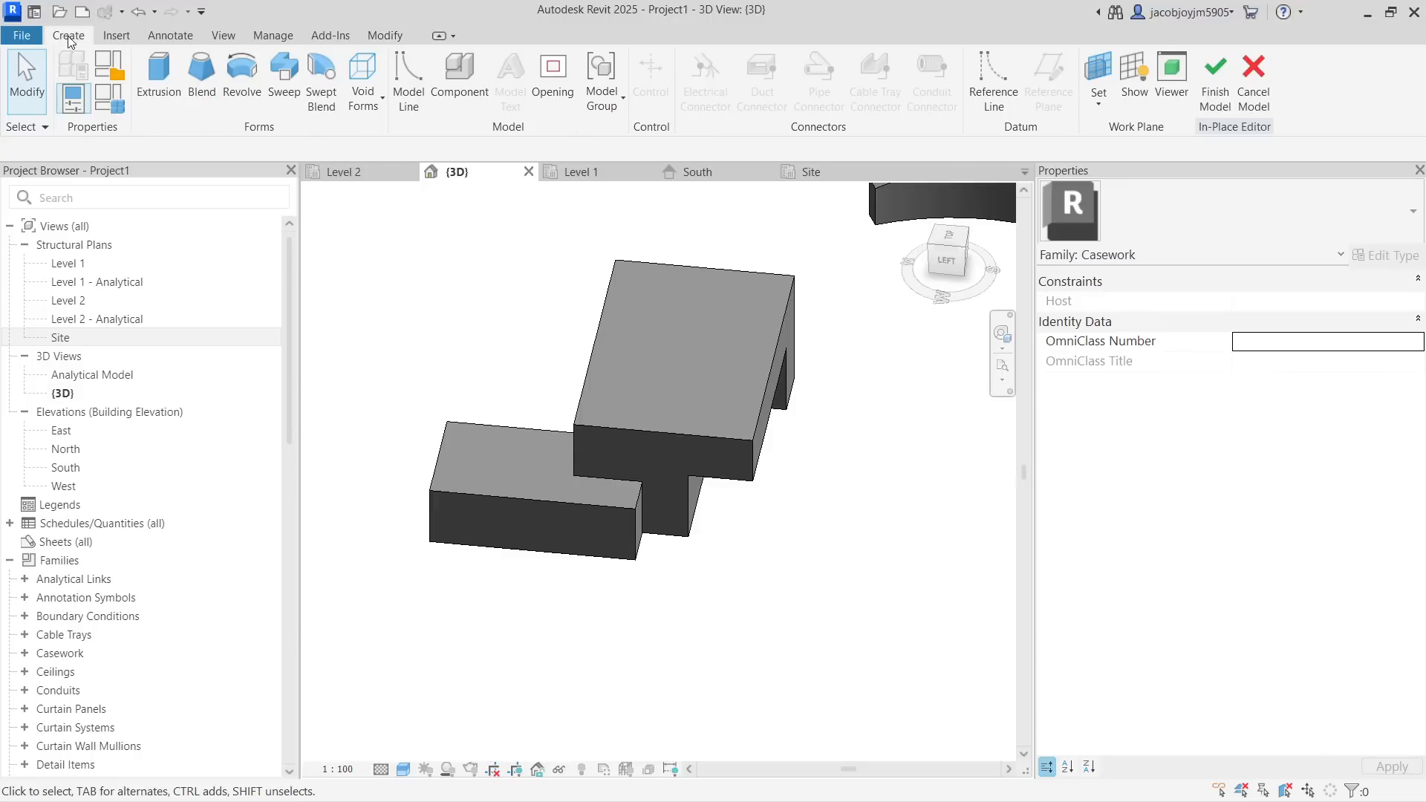
click(159, 74)
click(856, 62)
click(690, 605)
click(598, 652)
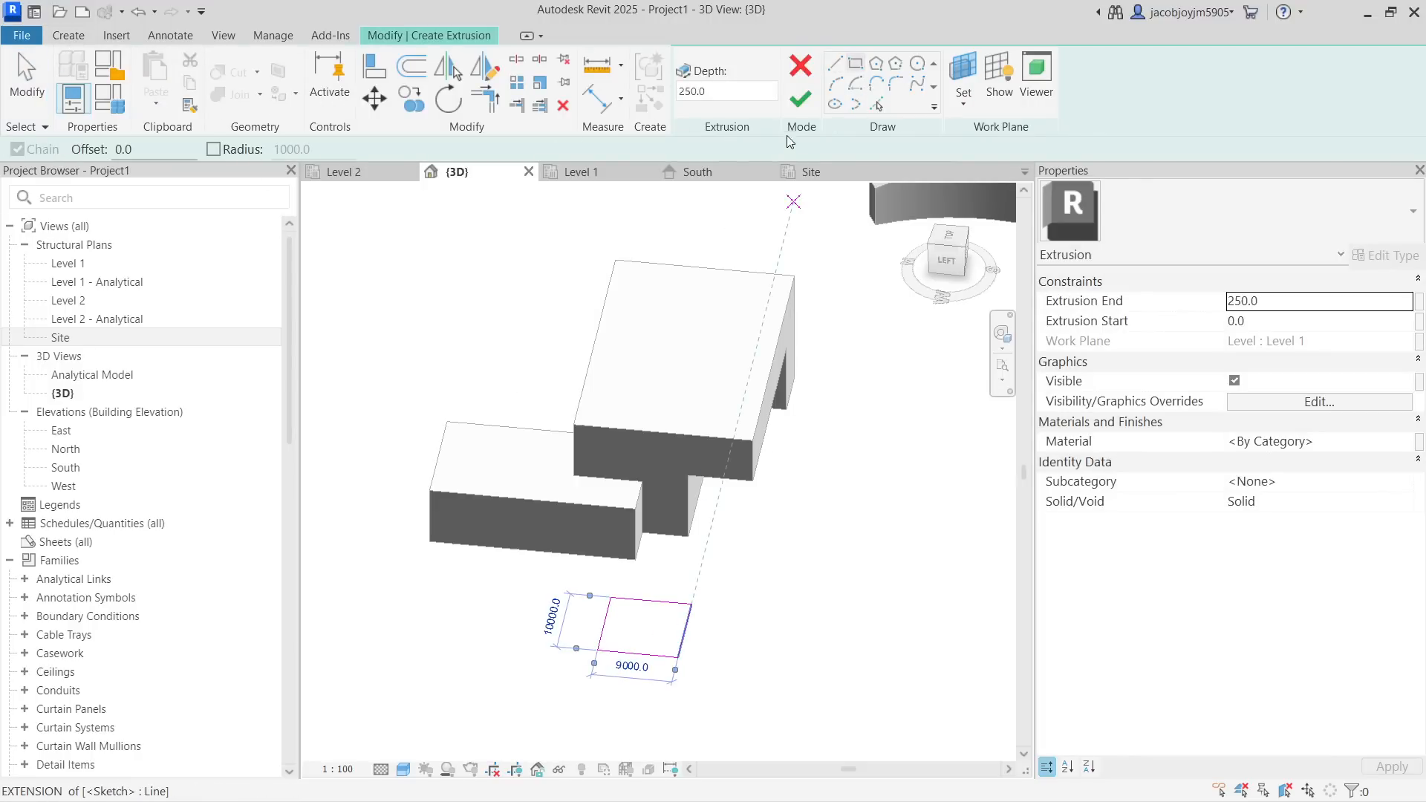
click(802, 101)
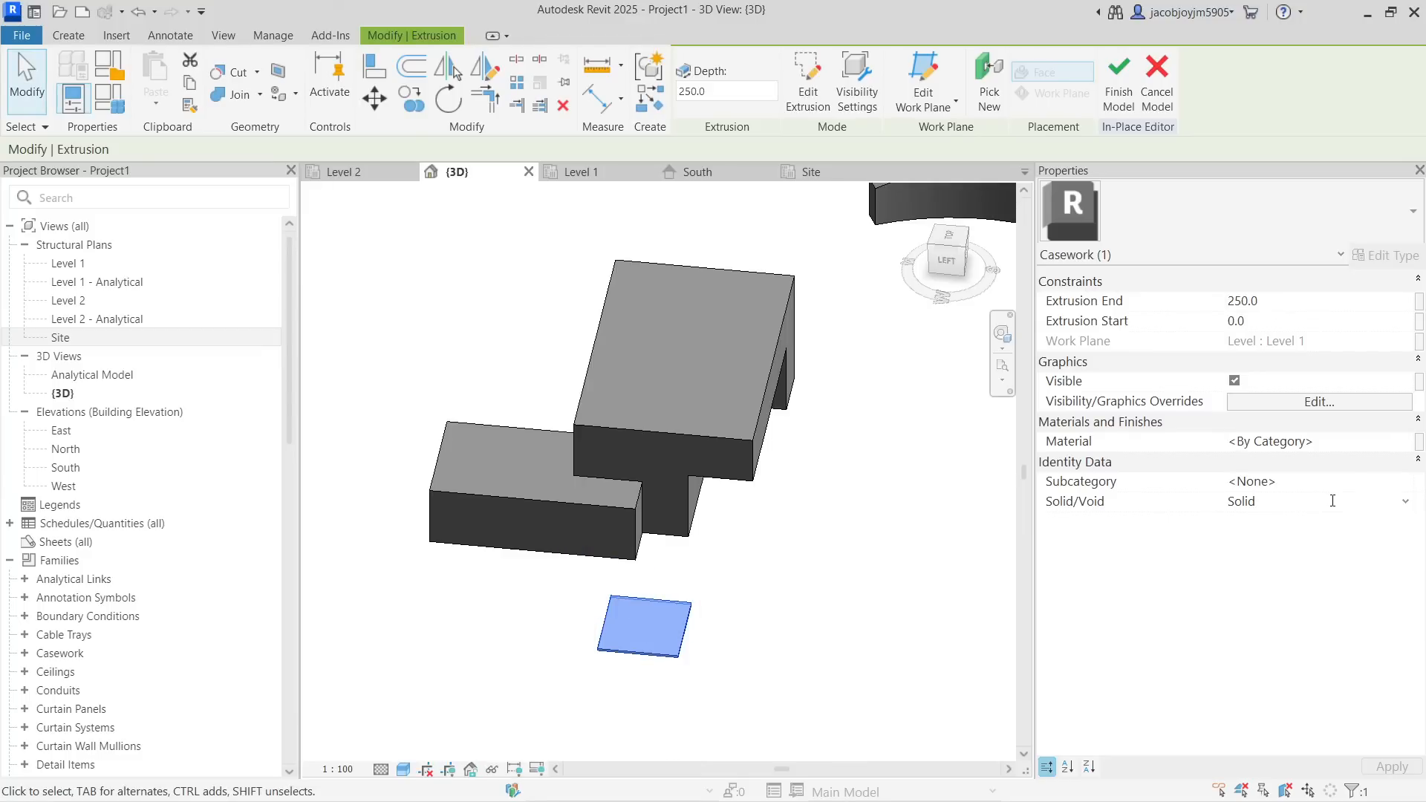
Change the small new extrusion from Solid to Void and deselect it
click(1413, 505)
click(1261, 542)
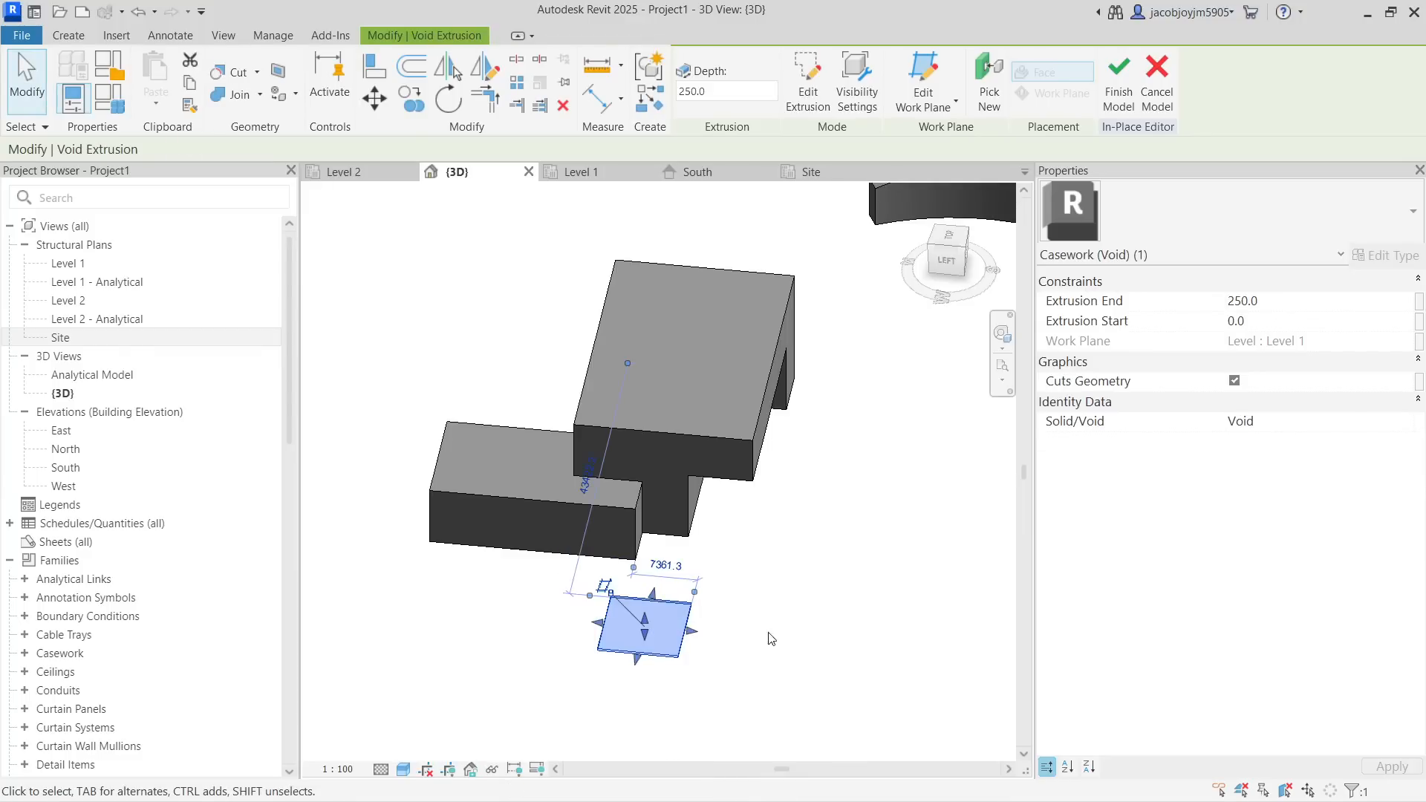
click(722, 638)
Unjoin the geometry of the low extrusion and the notched box, and select the low extrusion
click(586, 515)
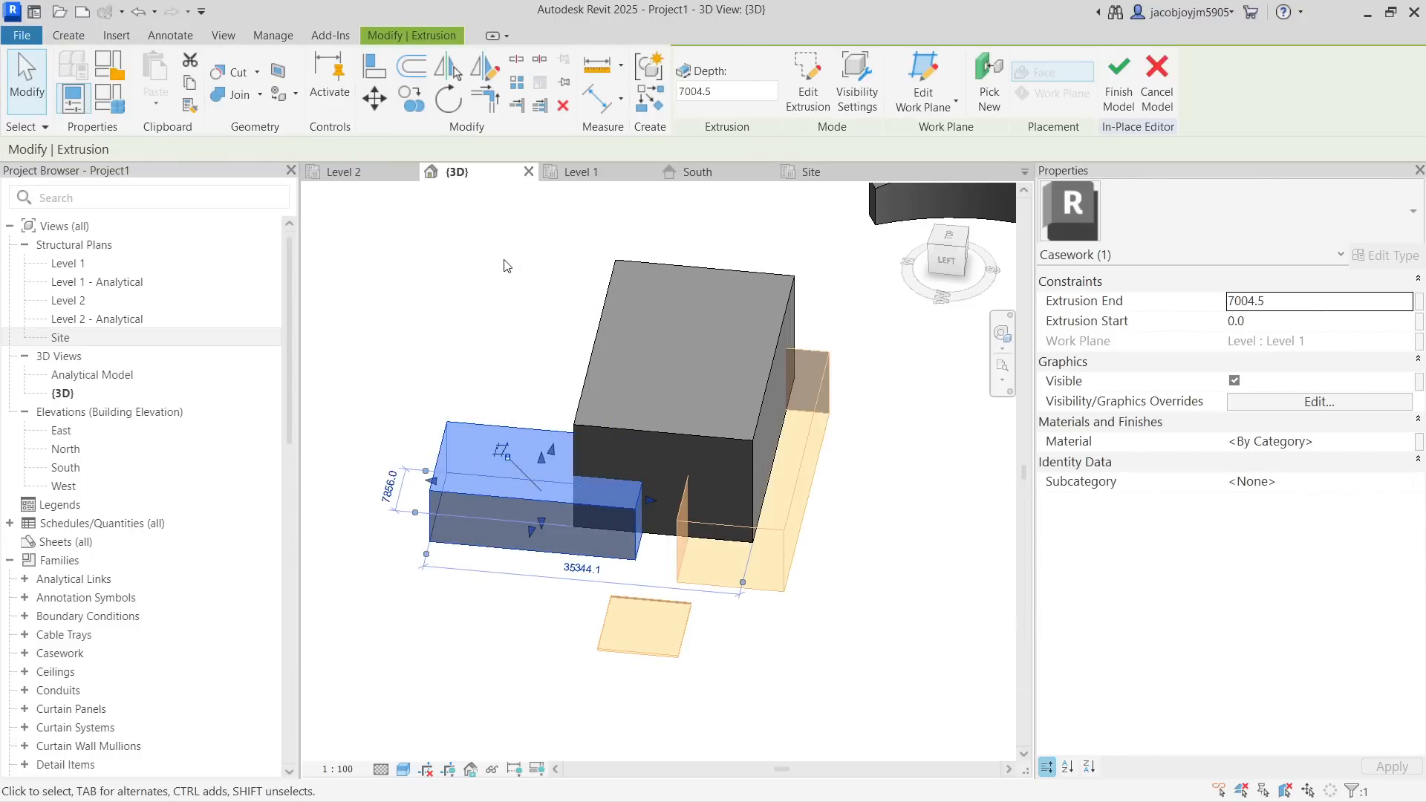
click(260, 95)
click(233, 145)
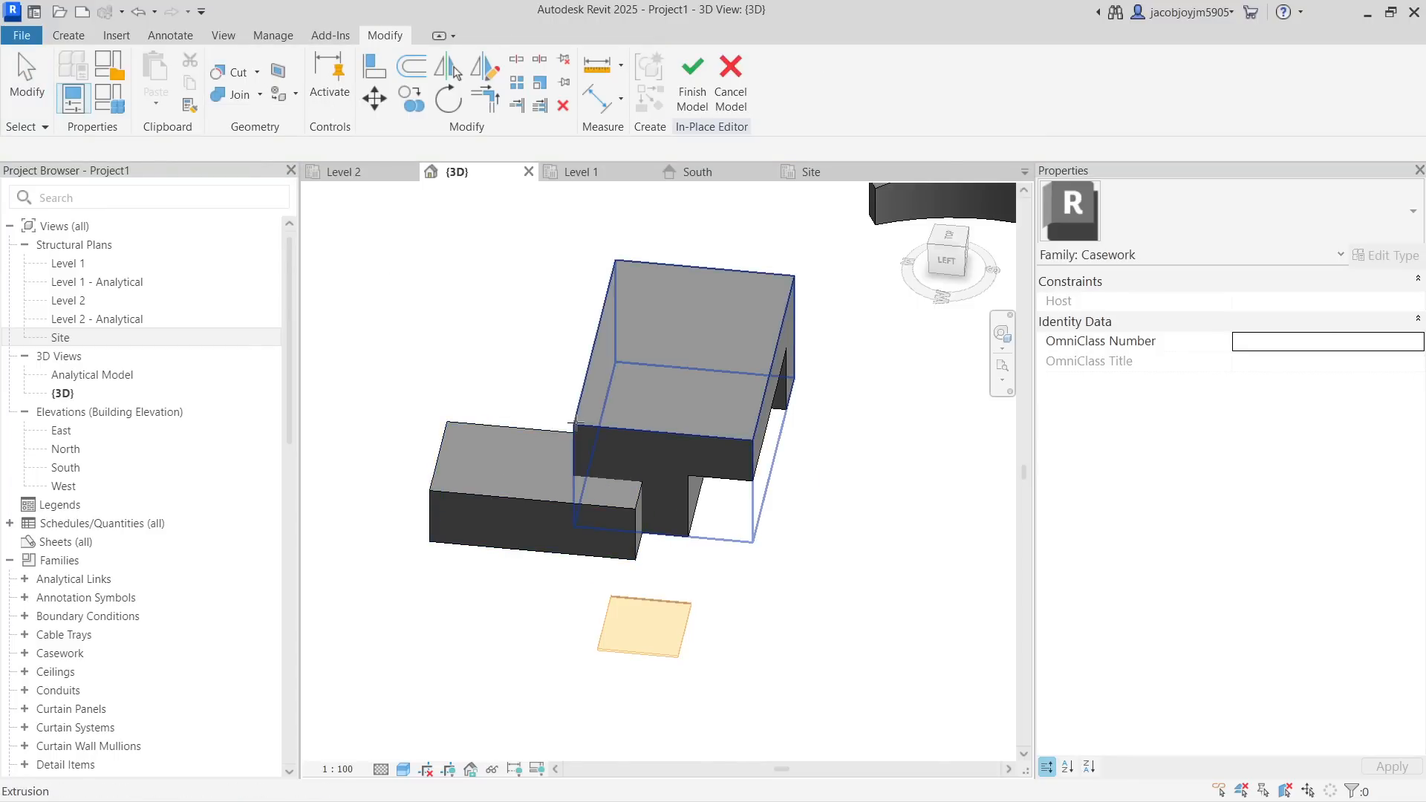
click(540, 436)
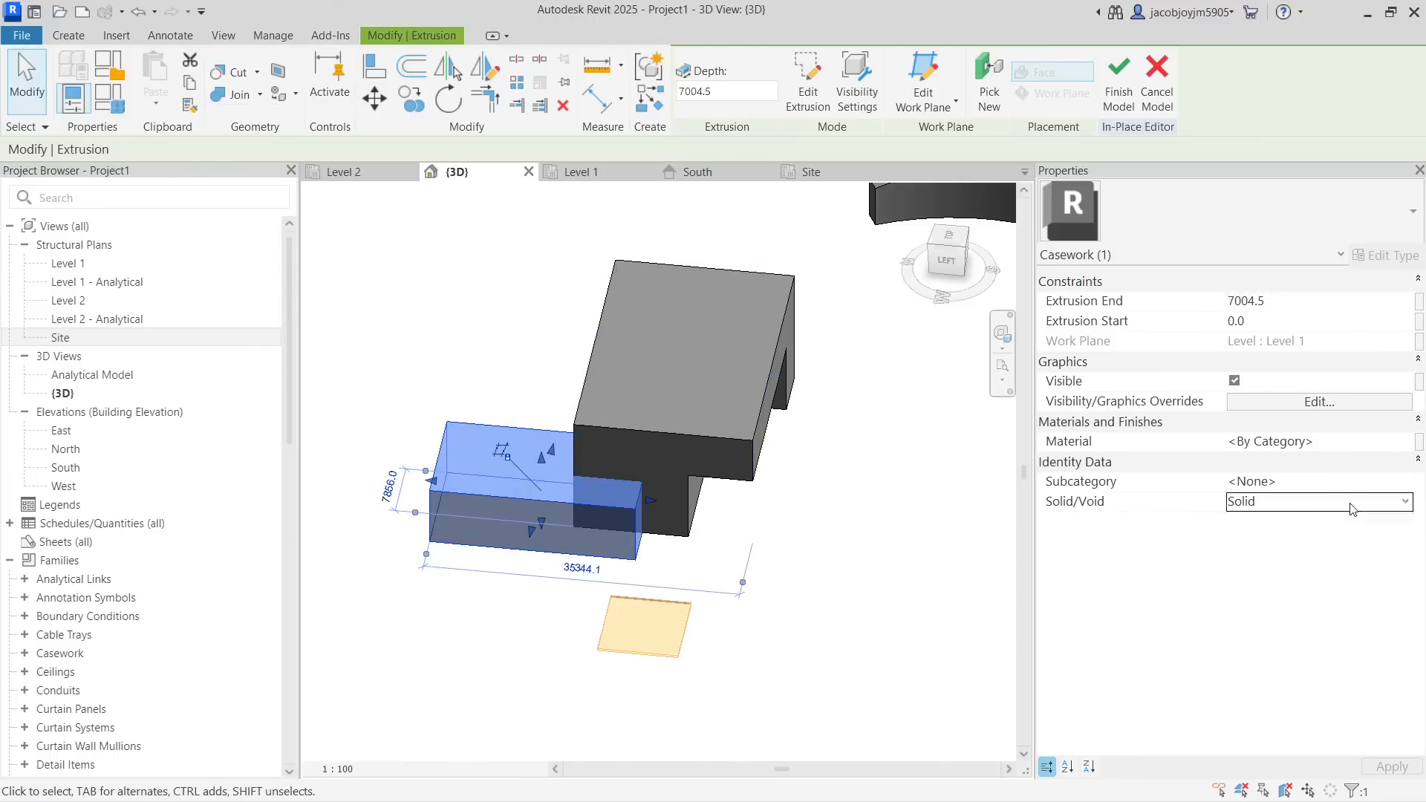
Change the low extrusion overlapping the box from Solid to Void and deselect it
click(1353, 502)
click(1404, 503)
click(1259, 540)
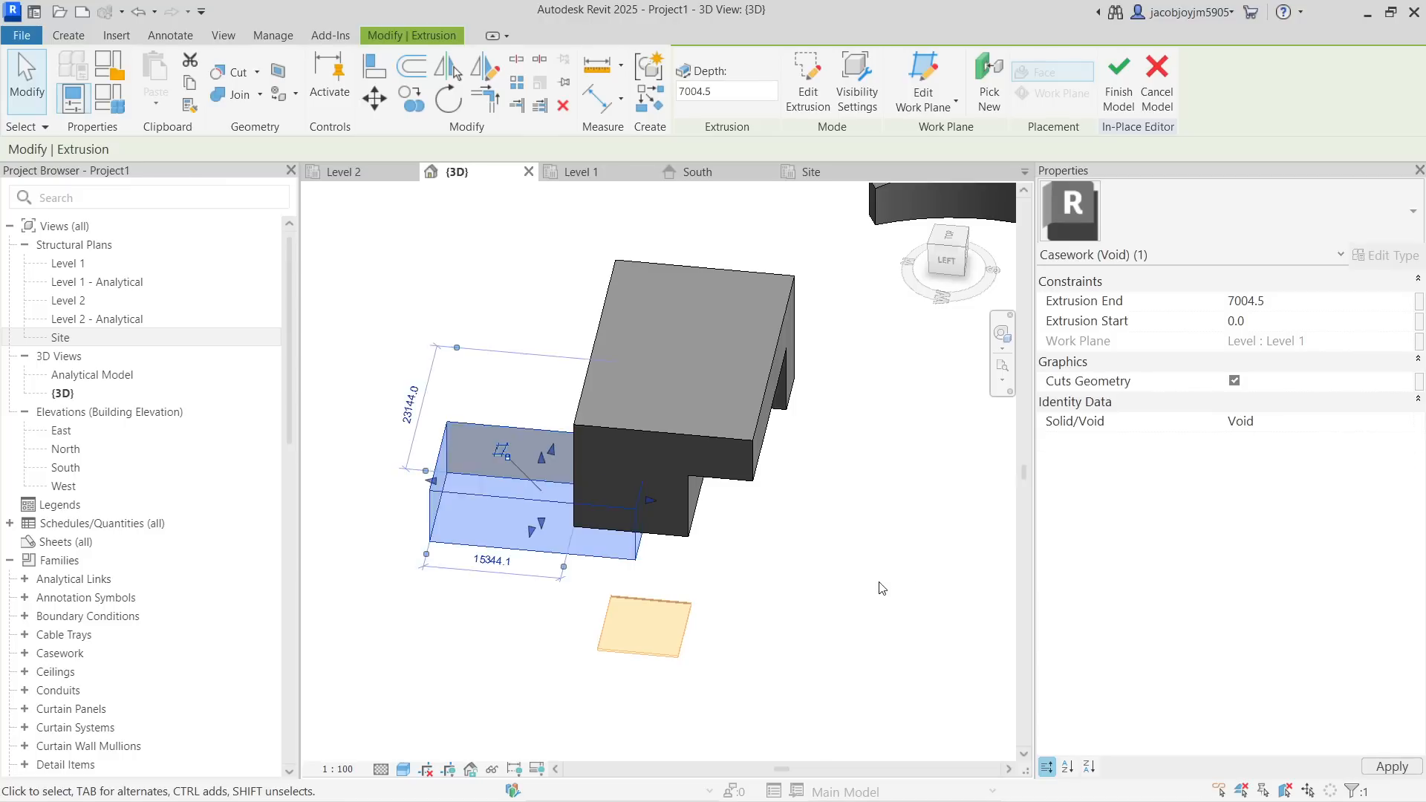
click(725, 607)
shift+middle_drag(726, 608, 548, 609)
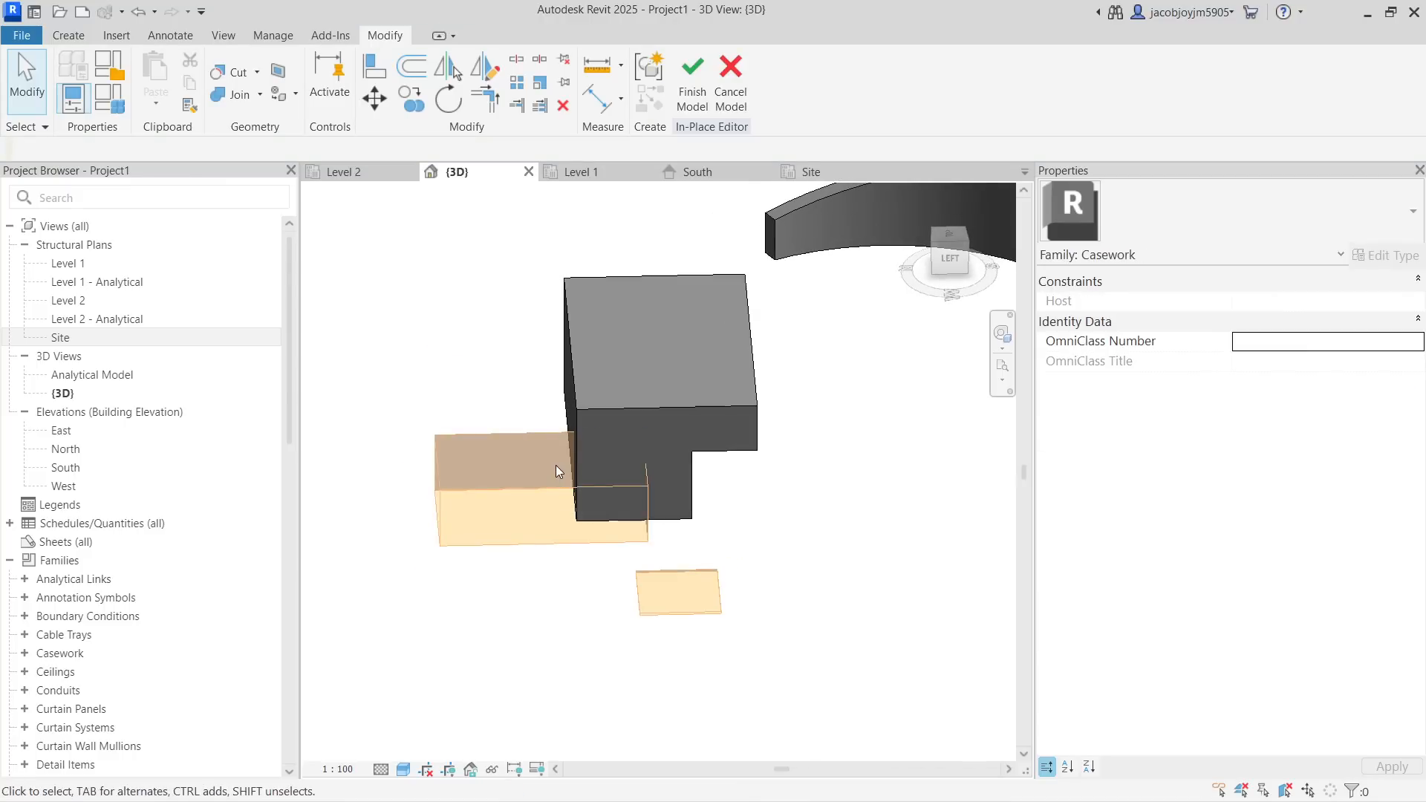
Cut the notched box with the low void extrusion using Cut Geometry, and leave the command
click(230, 72)
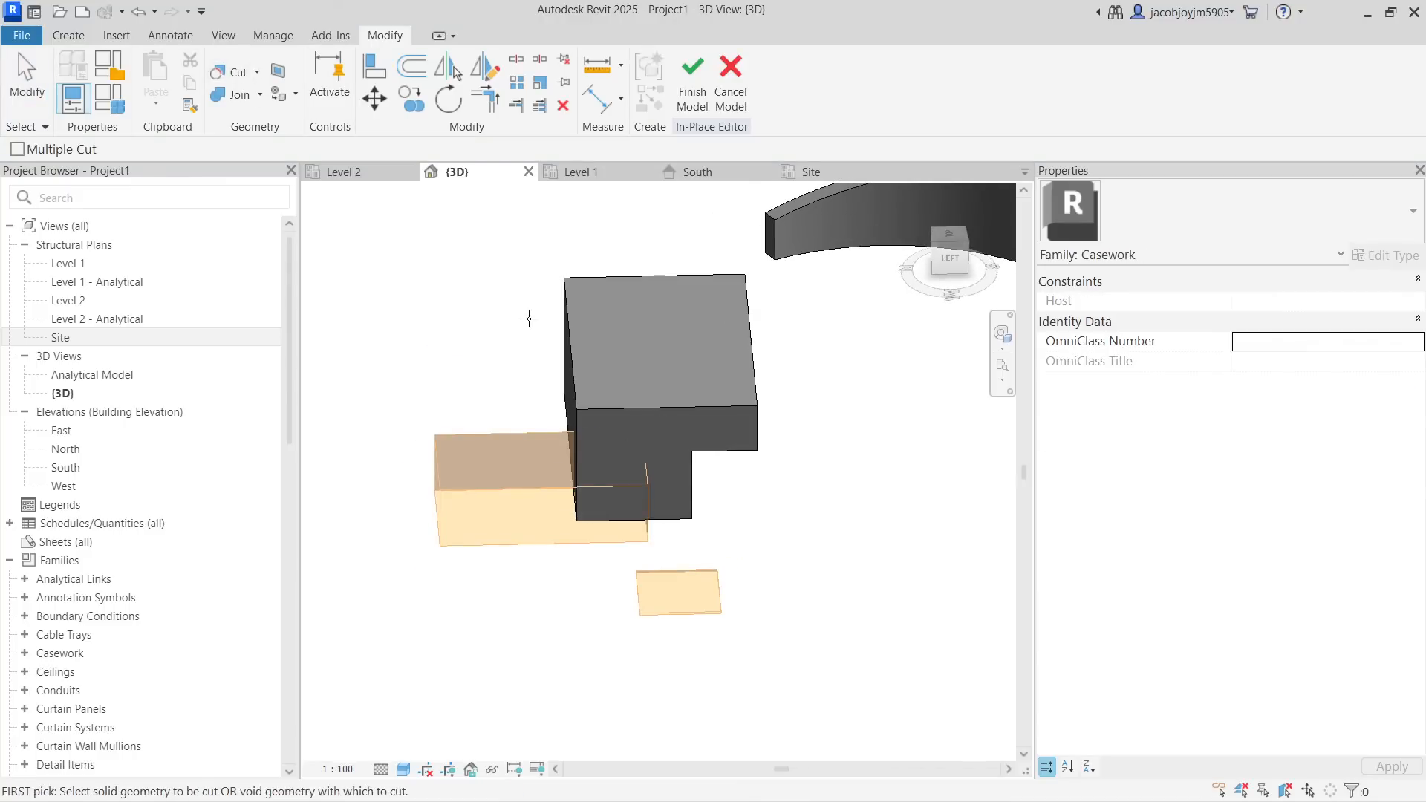
click(584, 379)
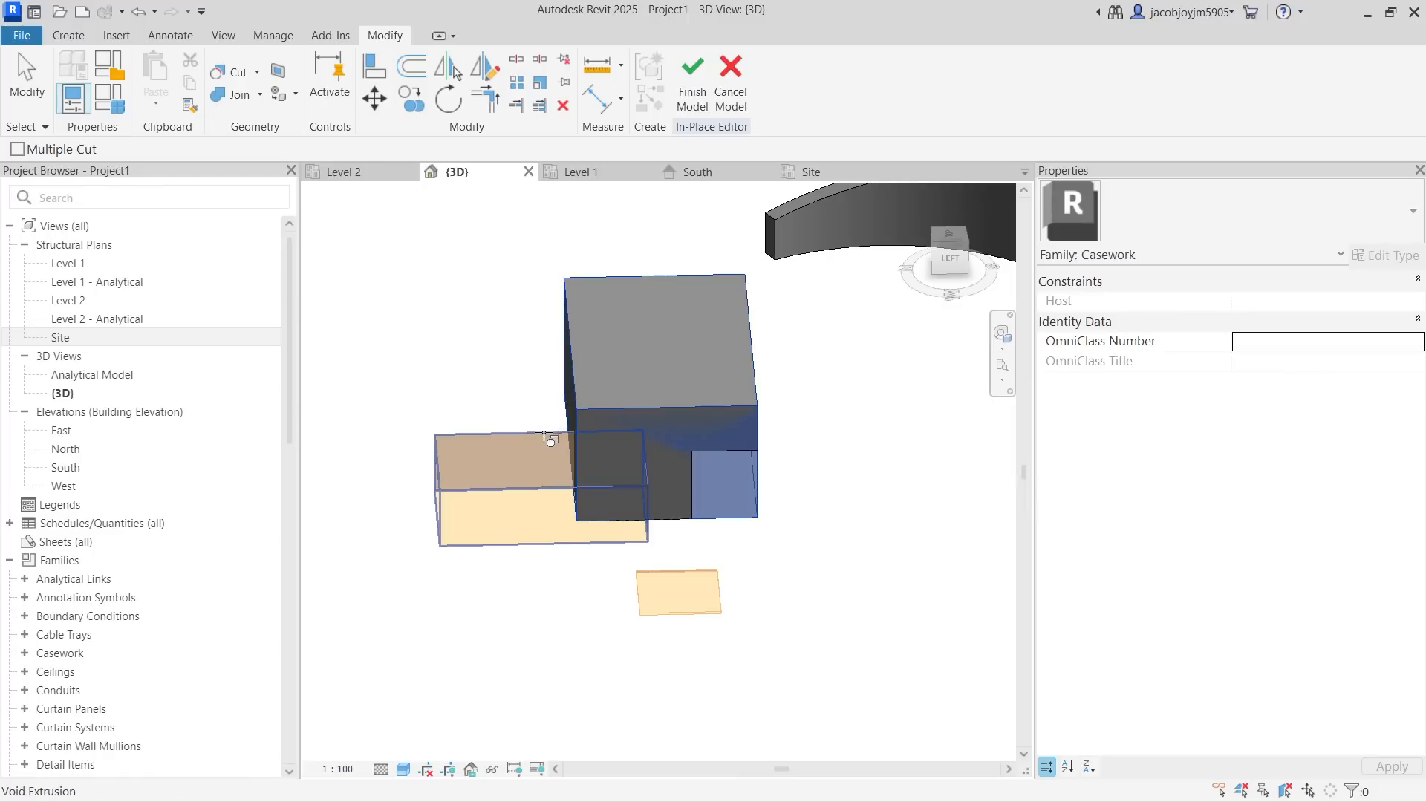
click(547, 435)
shift+middle_drag(523, 421, 564, 534)
key(Escape)
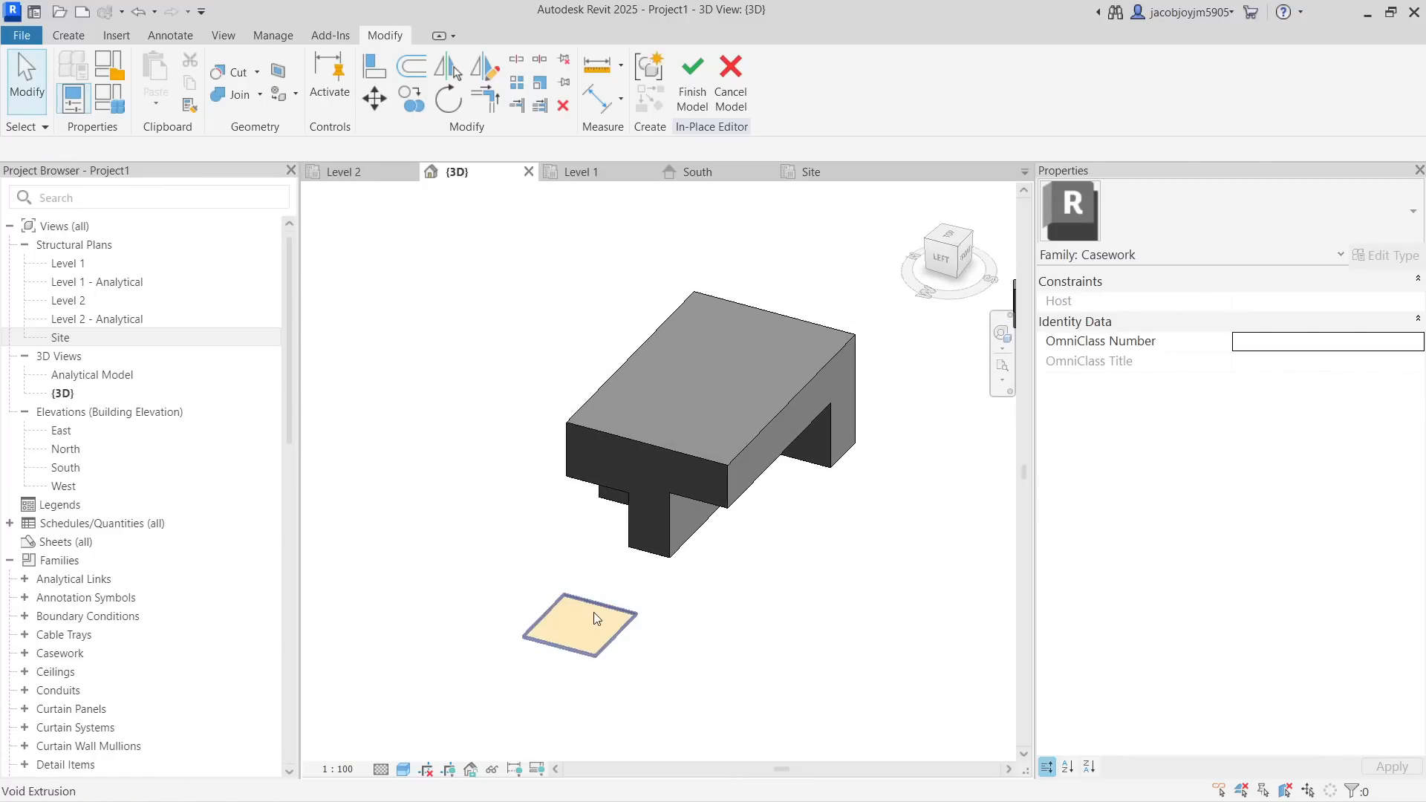
Stretch the small void extrusion upward to about 8,430 mm, extend it lengthwise into the box's base, and deselect it
click(595, 611)
drag(580, 616, 580, 550)
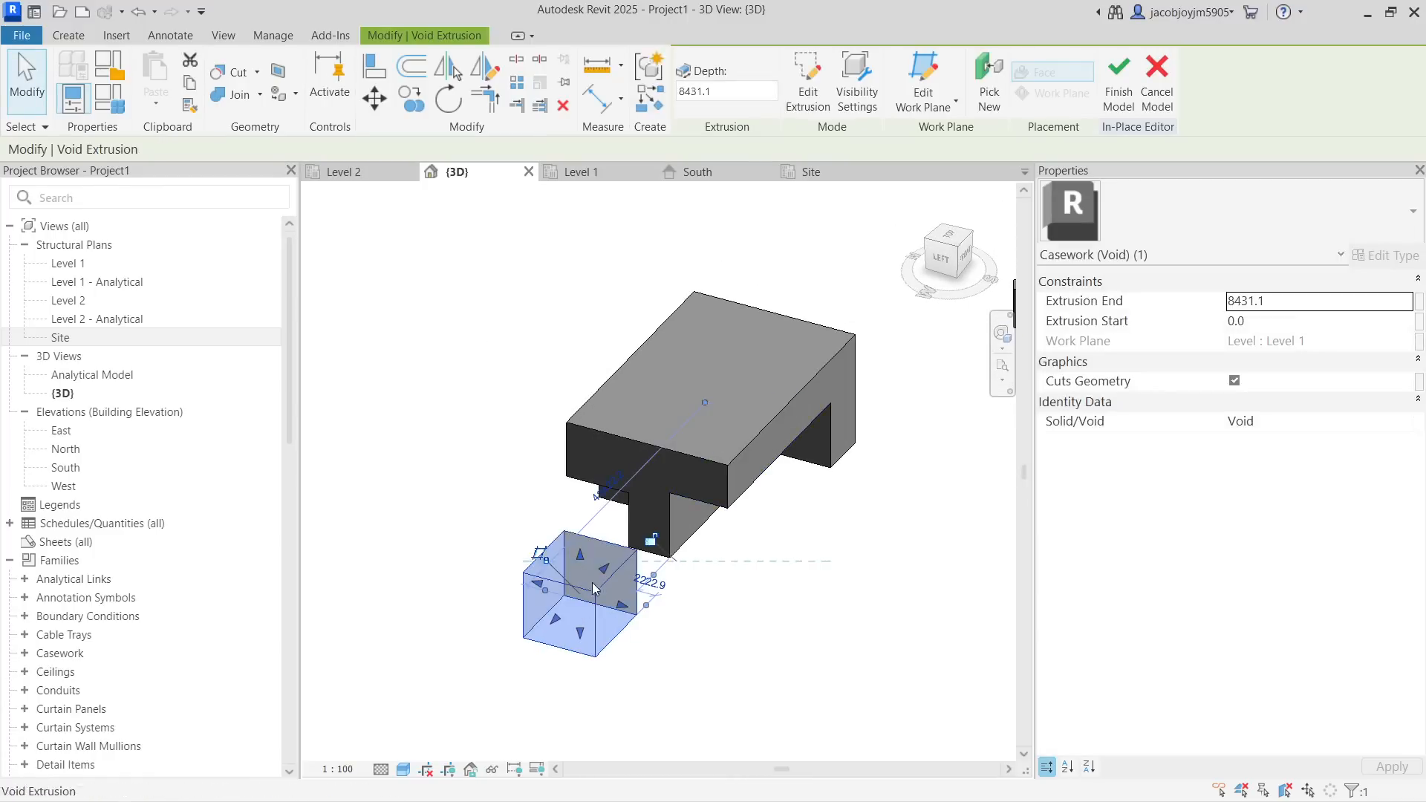
shift+middle_drag(580, 550, 537, 604)
drag(618, 574, 725, 528)
key(Escape)
mouse_move(691, 595)
shift+middle_down()
mouse_move(668, 599)
mouse_move(717, 589)
shift+middle_up()
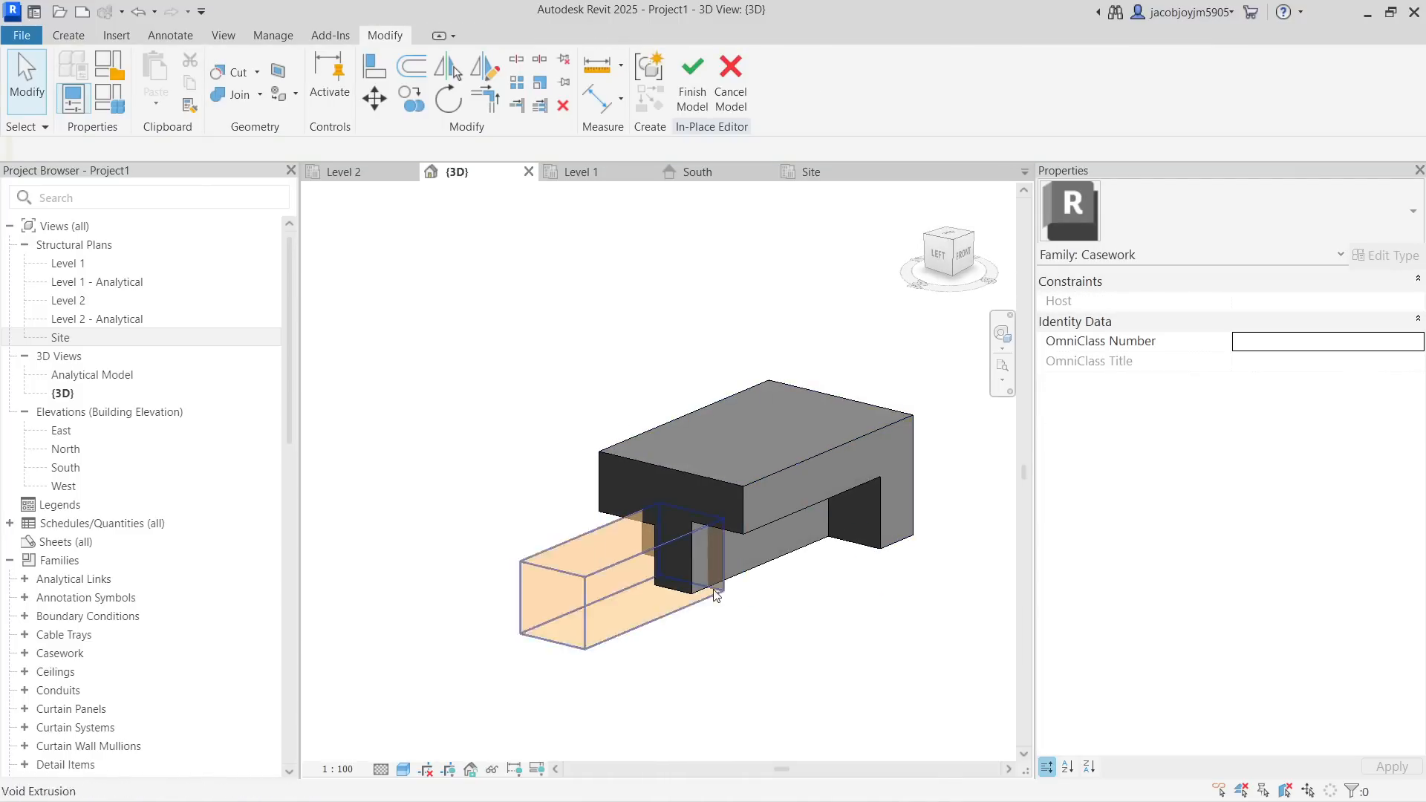
Cut the box with the extended void extrusion using Cut Geometry
click(230, 75)
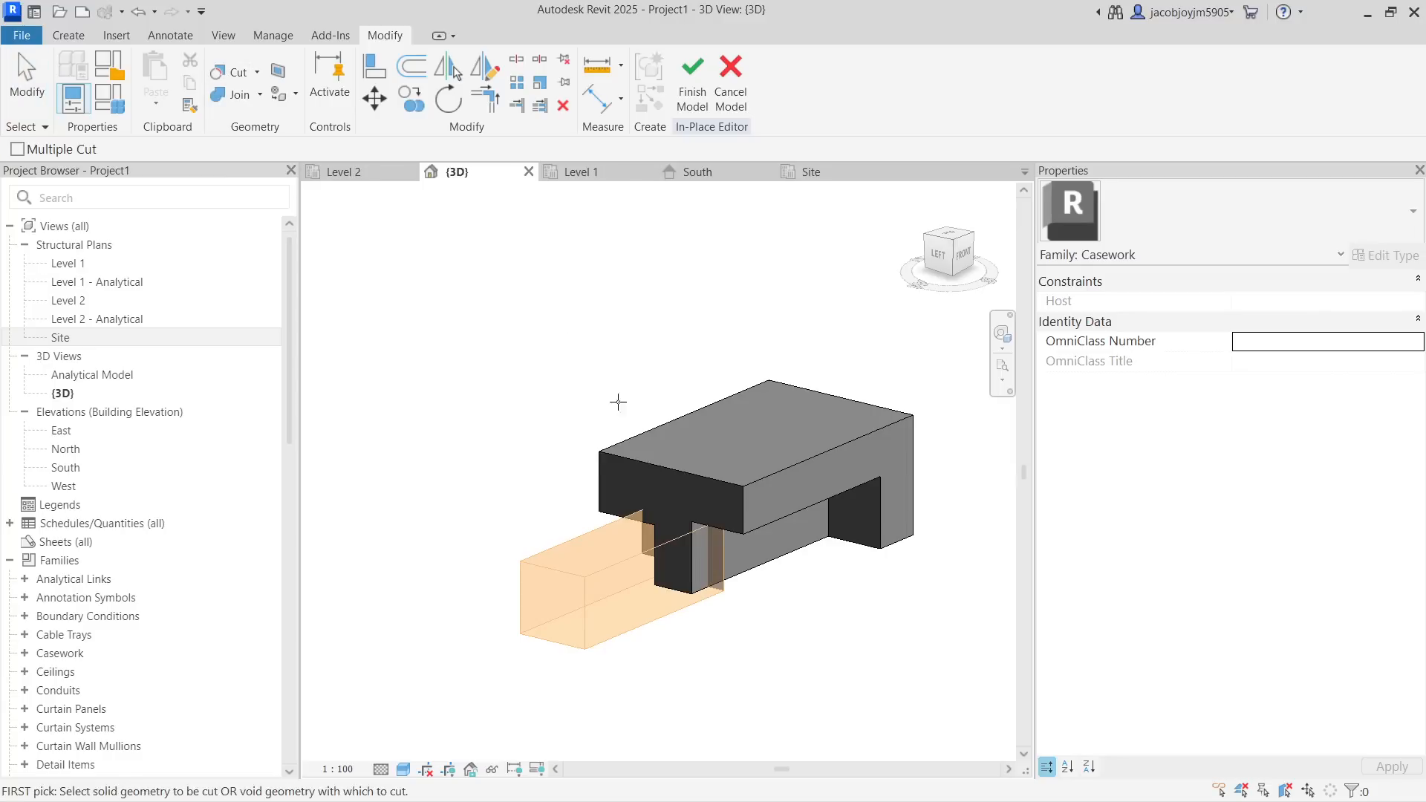
click(654, 469)
click(605, 529)
shift+middle_drag(605, 532, 622, 566)
scroll(769, 449, down, 4)
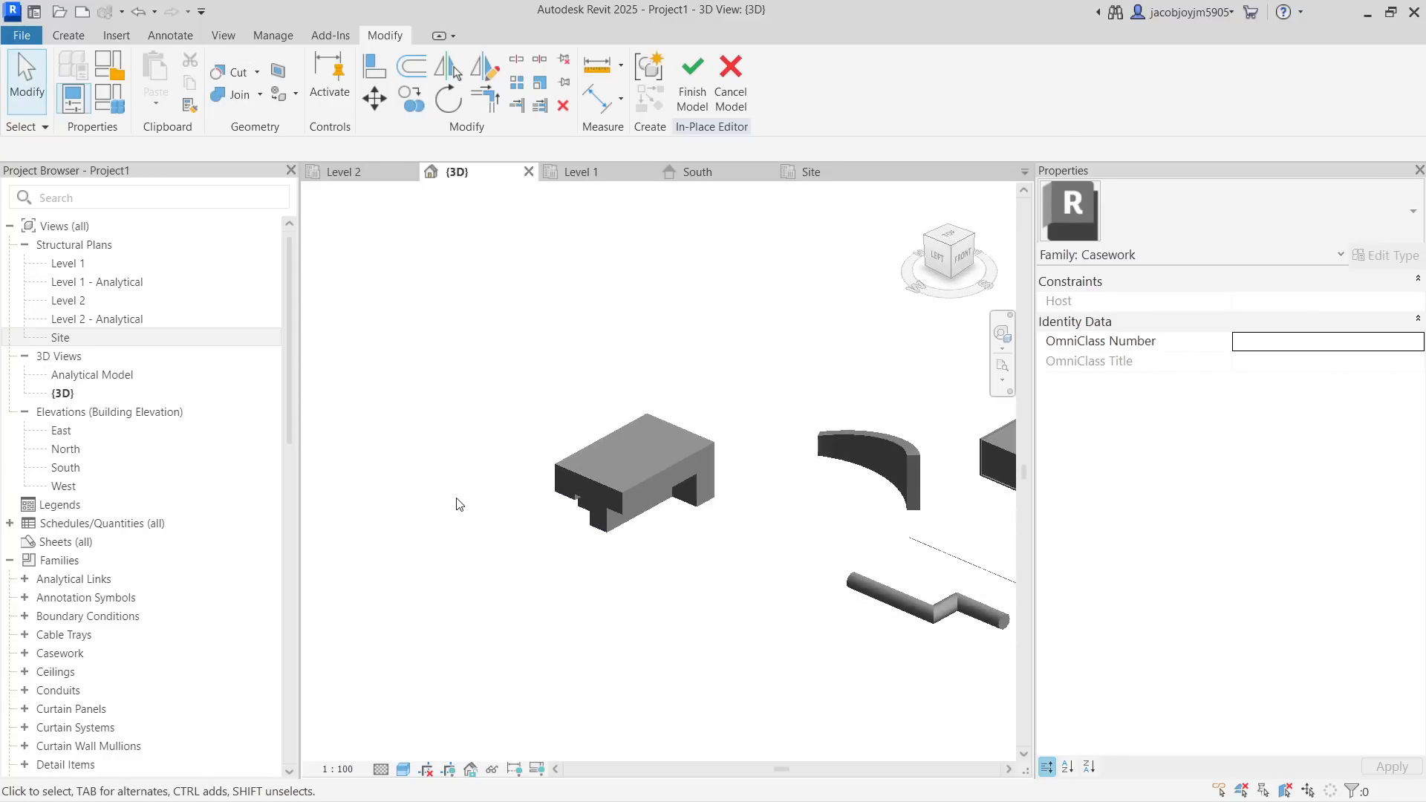
Finish the in-place Casework model and dismiss the save reminder without saving
click(76, 39)
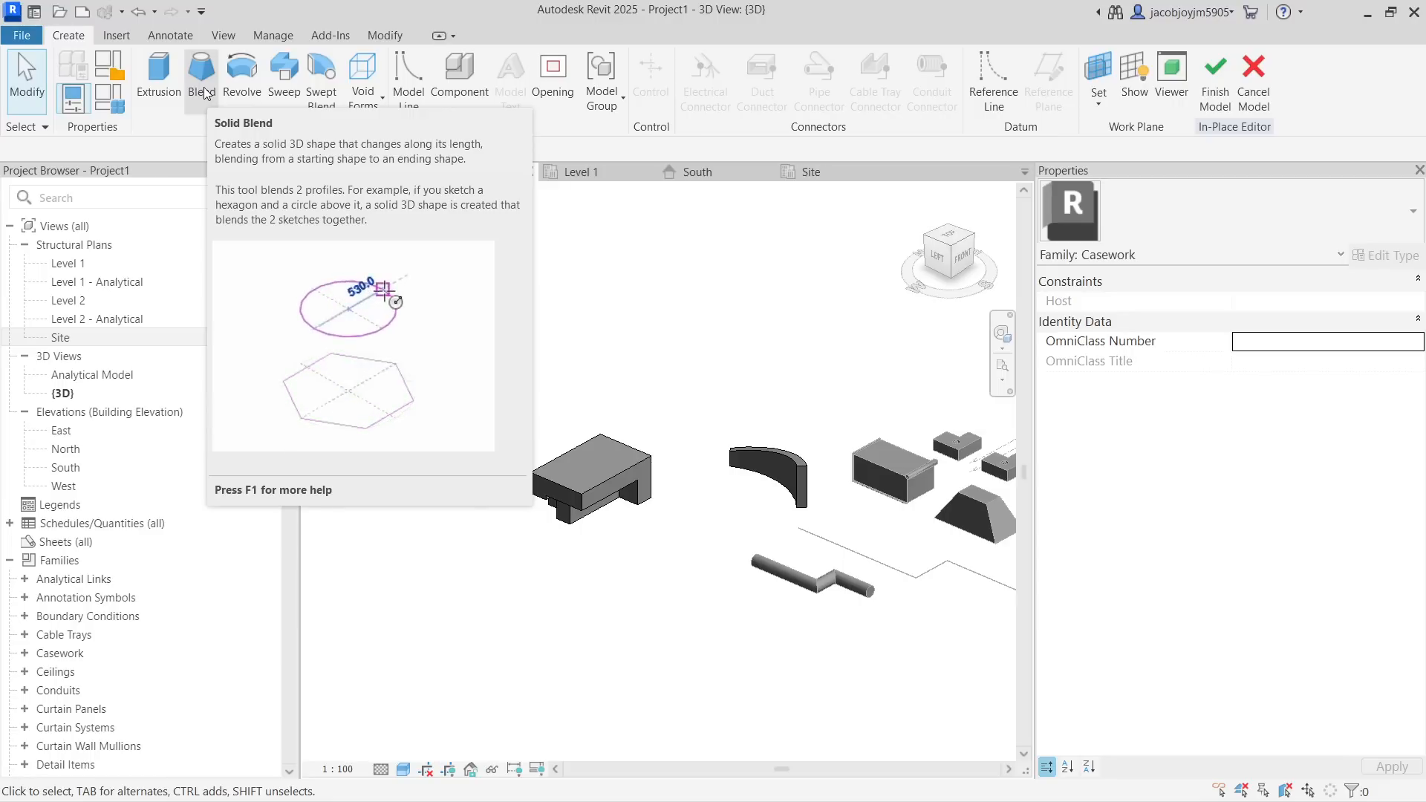
scroll(743, 525, down, 3)
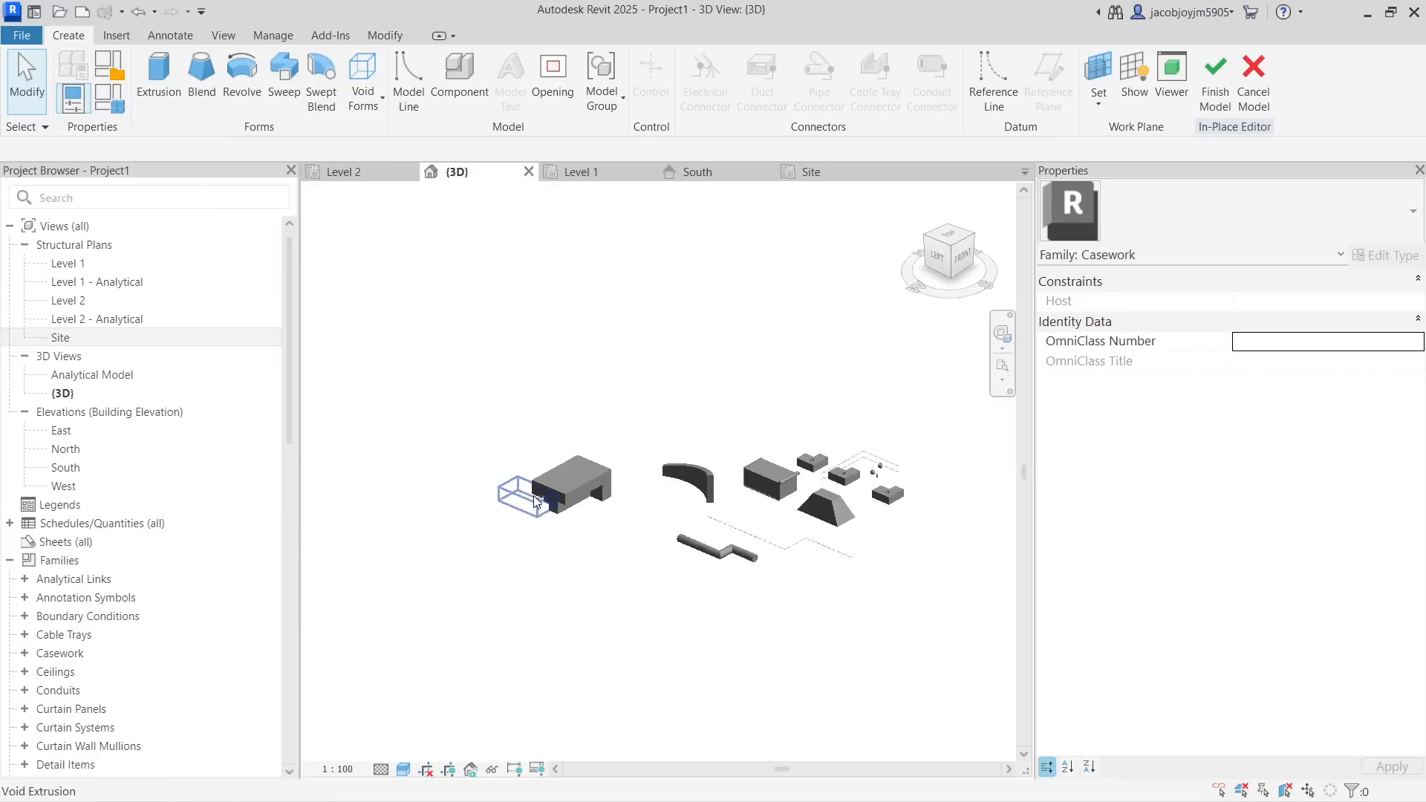
scroll(726, 478, up, 3)
middle_drag(743, 525, 713, 484)
click(1215, 82)
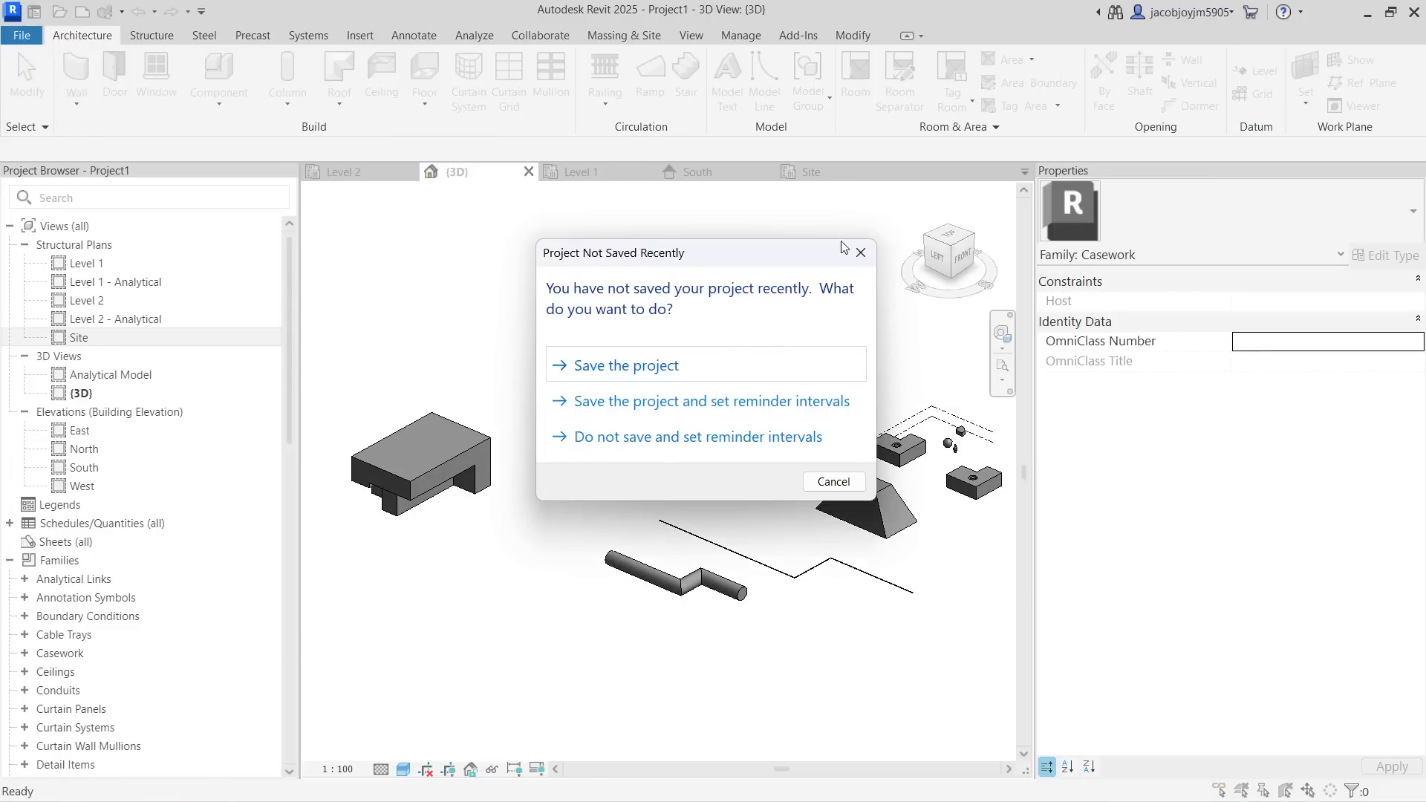
click(861, 254)
View all the finished forms from the top with north facing up
shift+middle_drag(580, 362, 624, 416)
click(950, 241)
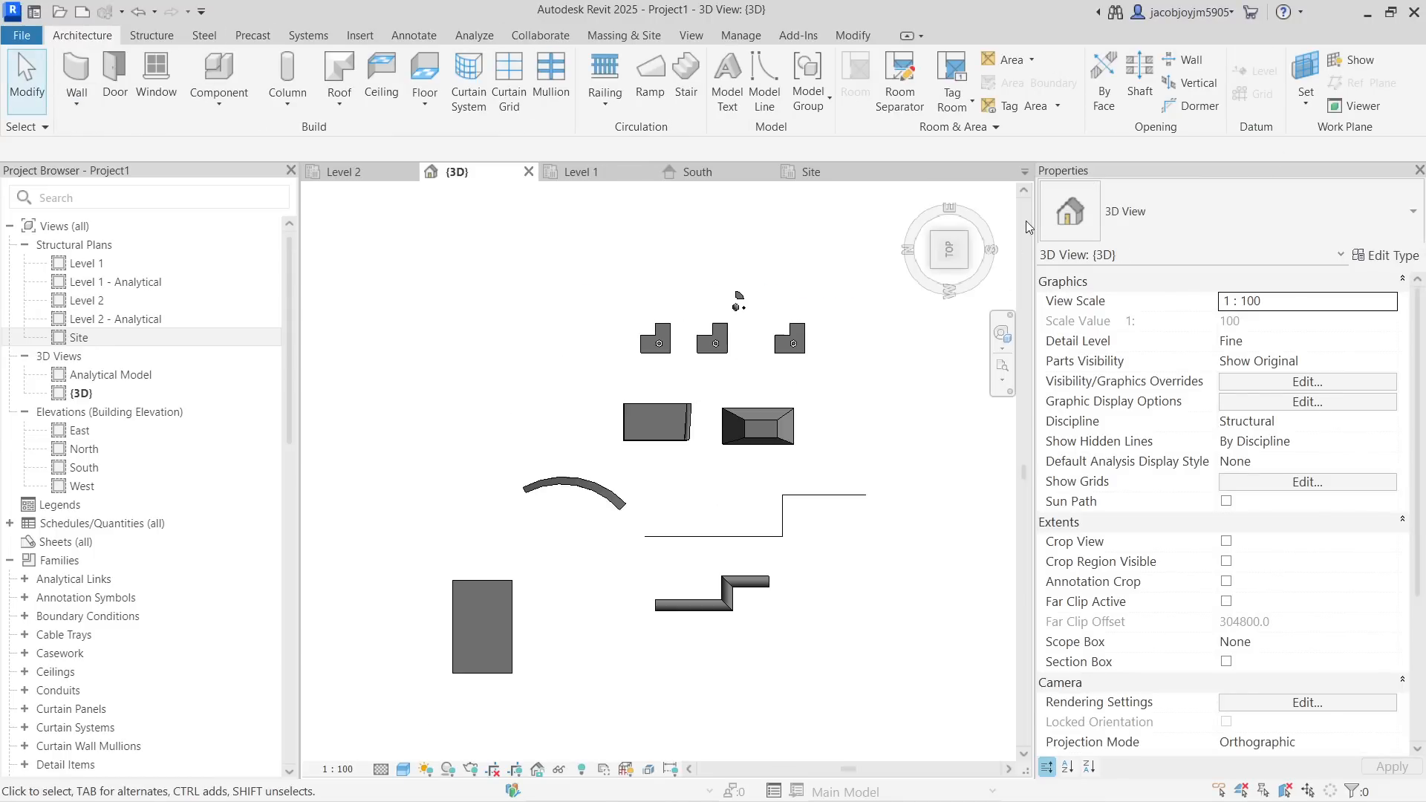
click(1009, 212)
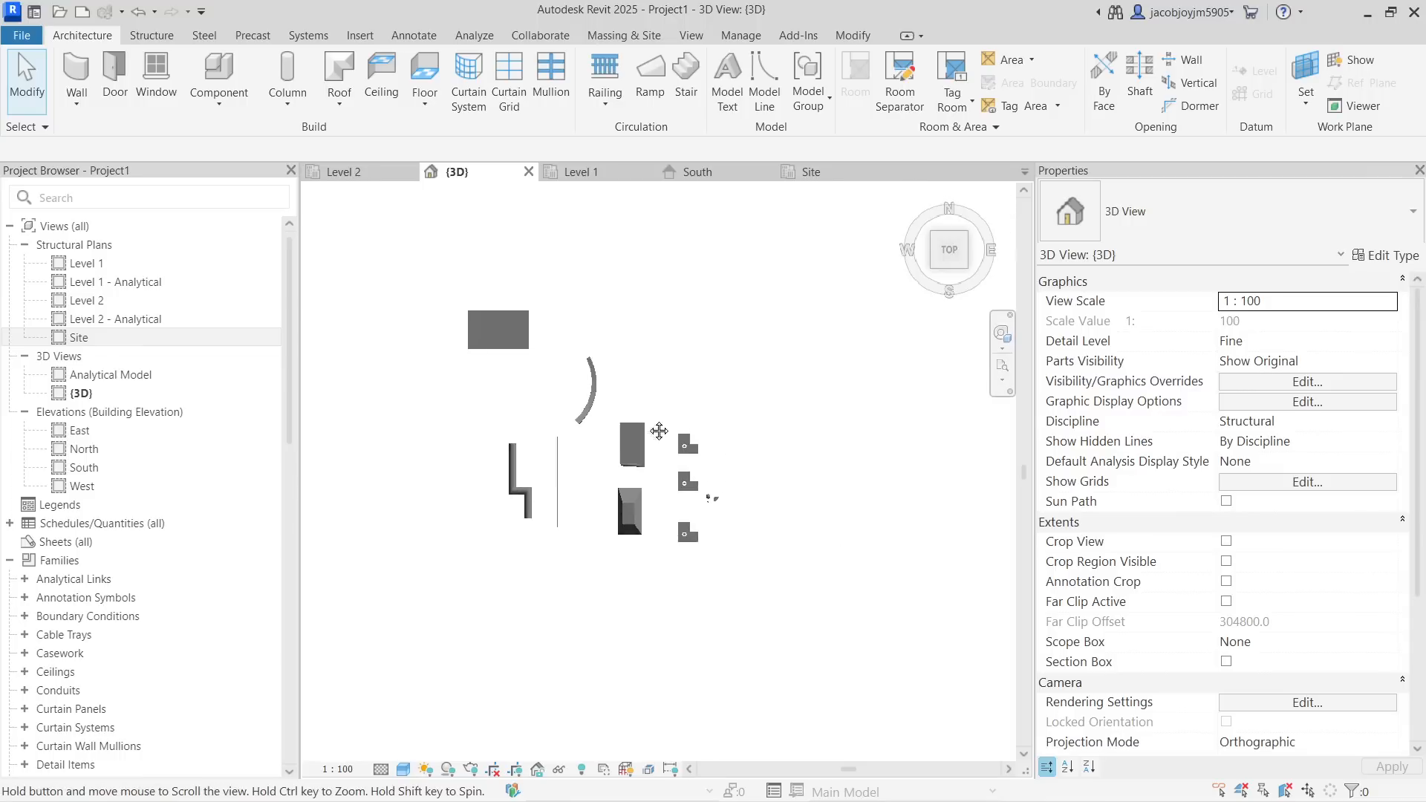
Create a new loadable family from the Metric Generic Model template
click(24, 34)
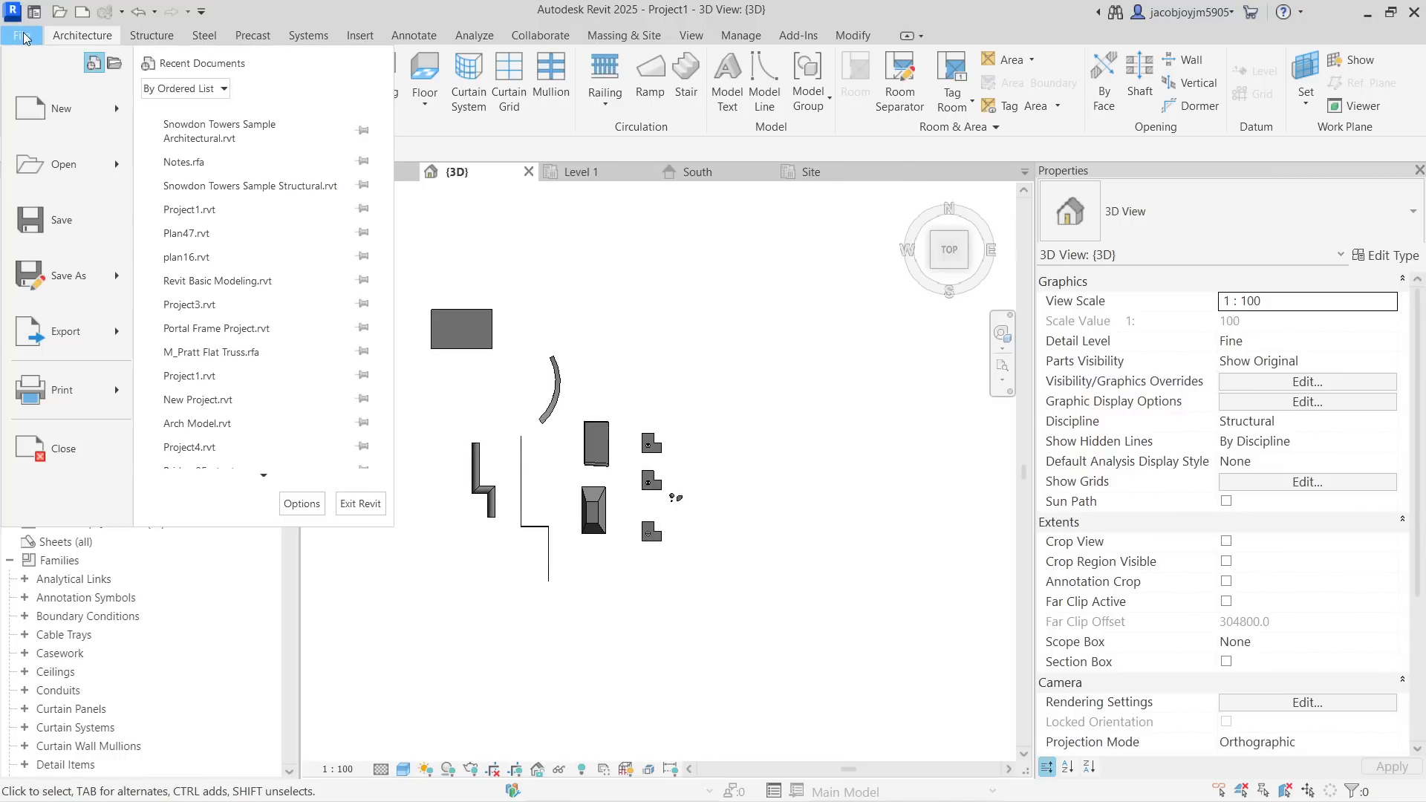
mouse_move(115, 126)
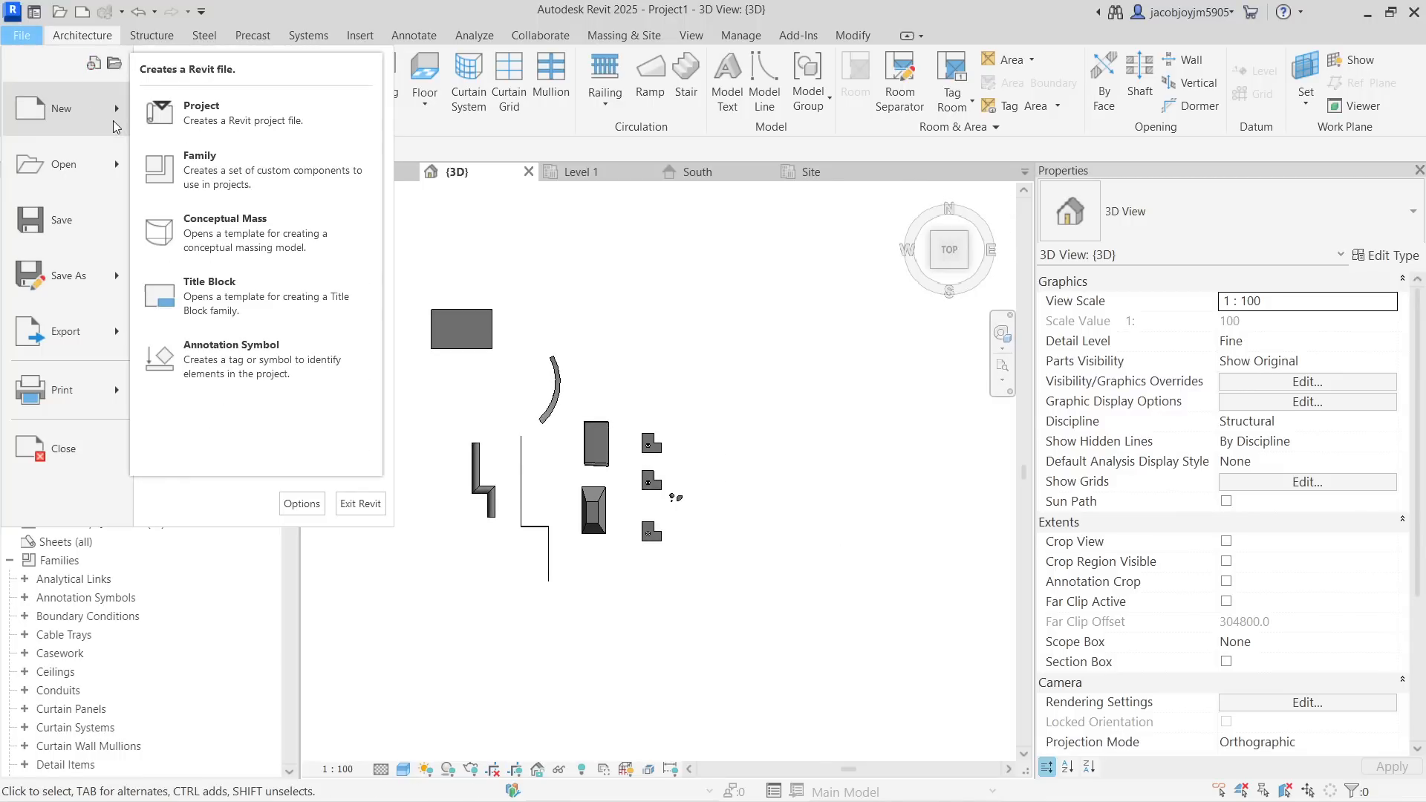
click(199, 163)
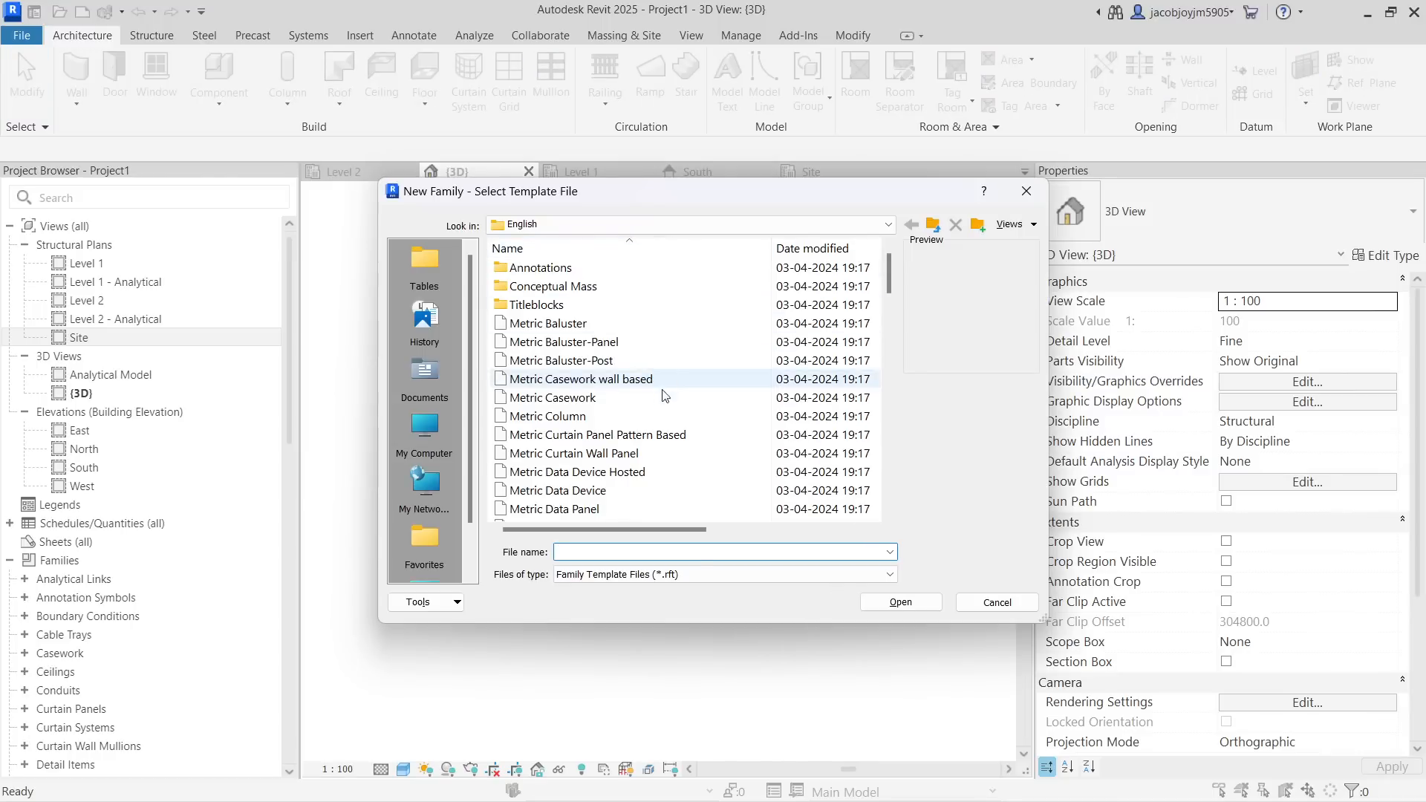
scroll(654, 431, down, 1)
scroll(653, 431, down, 7)
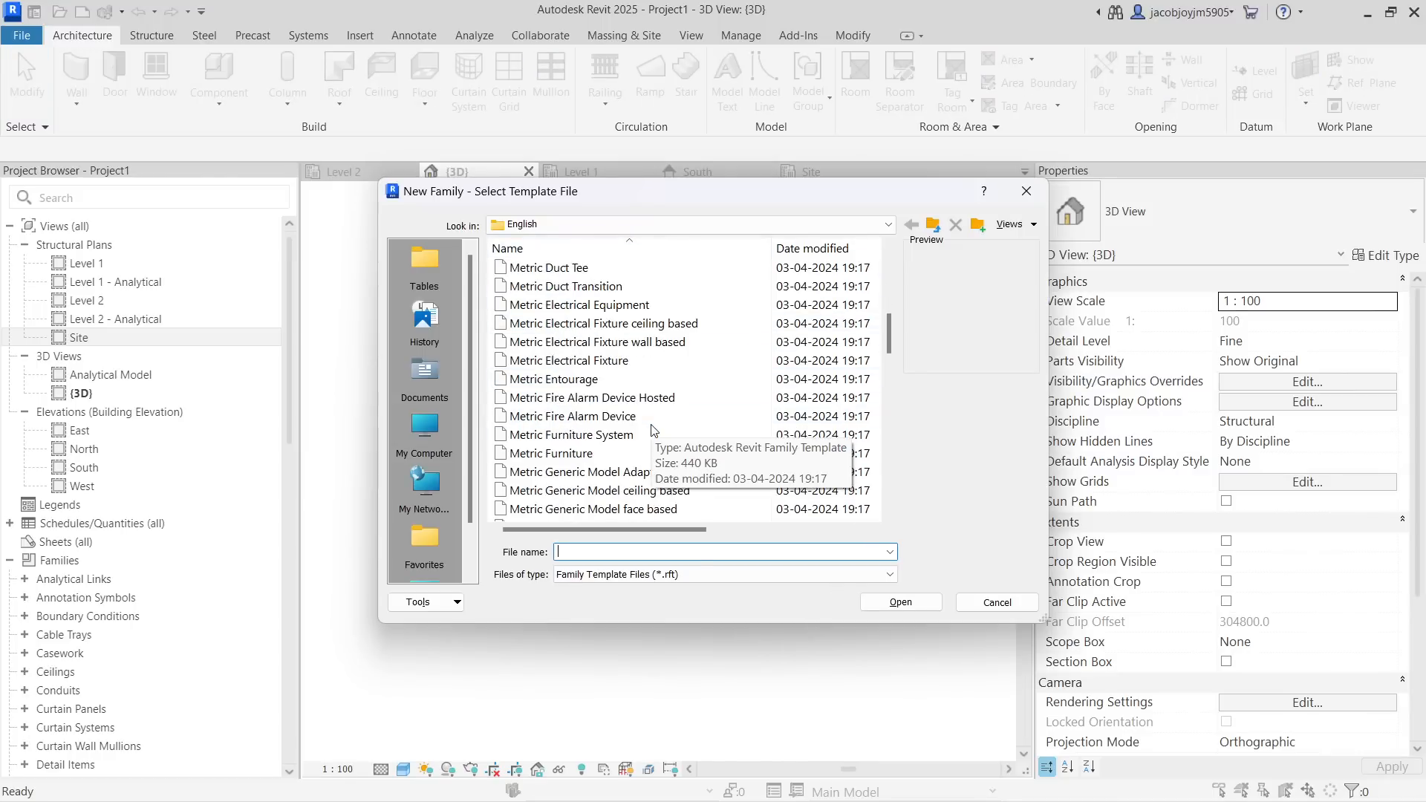
scroll(651, 427, down, 2)
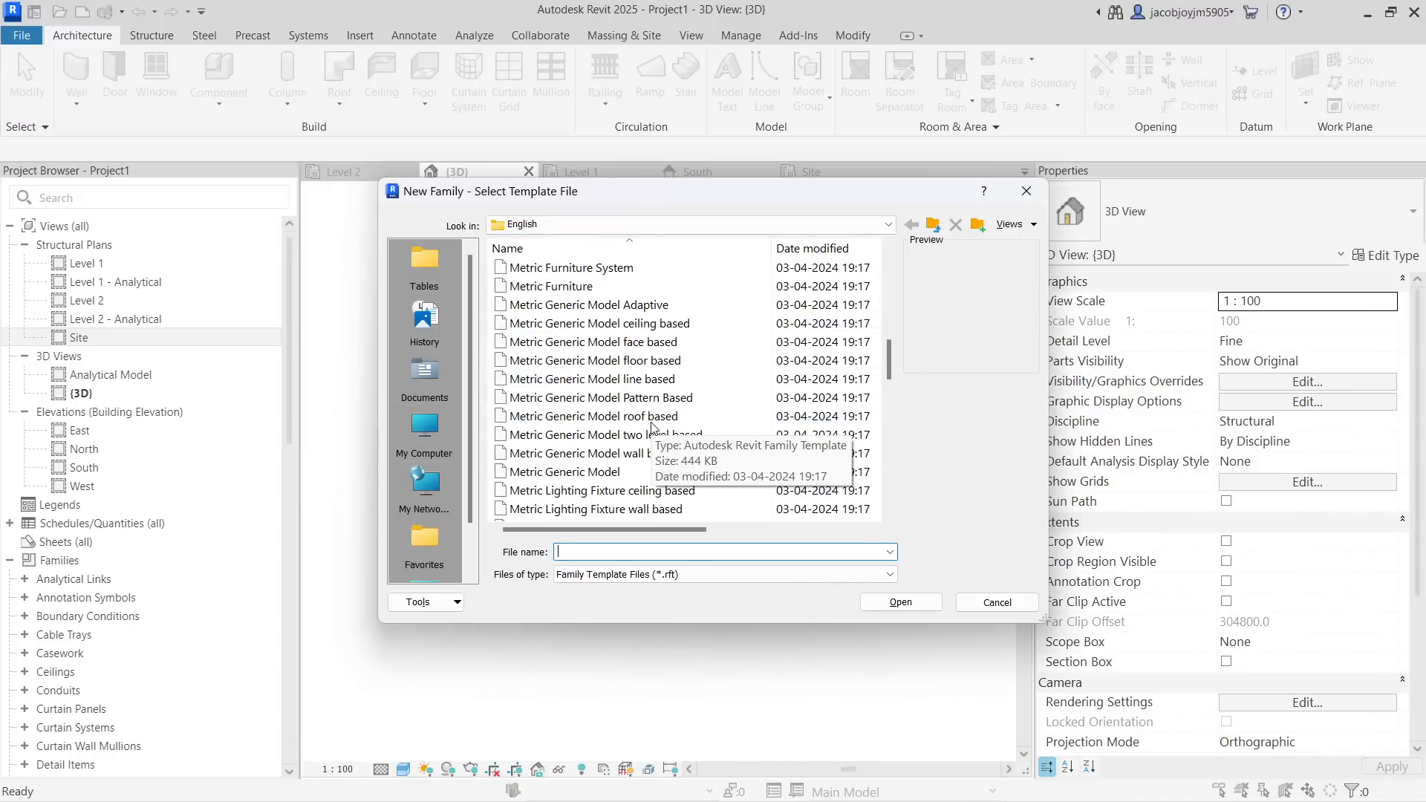
scroll(587, 357, down, 2)
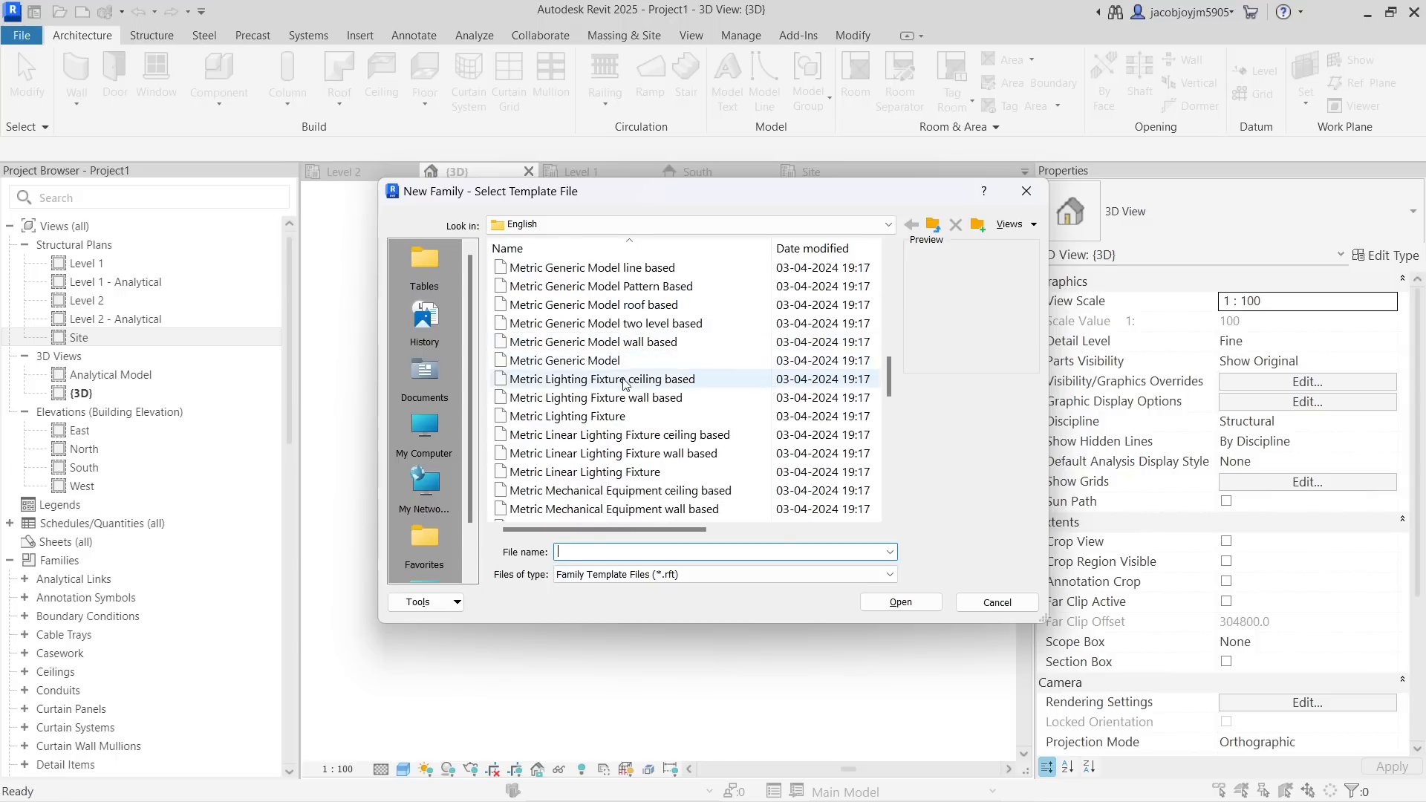
click(581, 364)
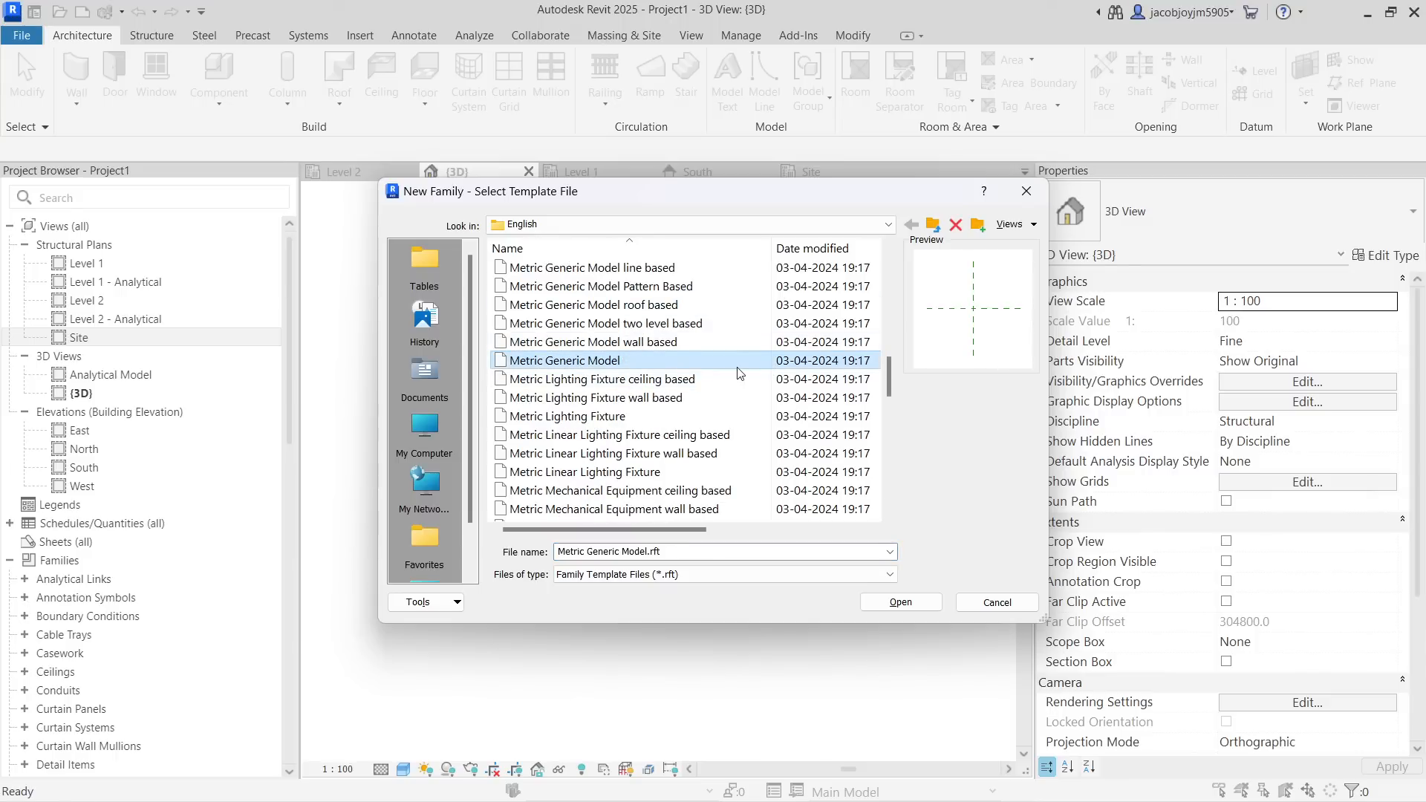
click(900, 602)
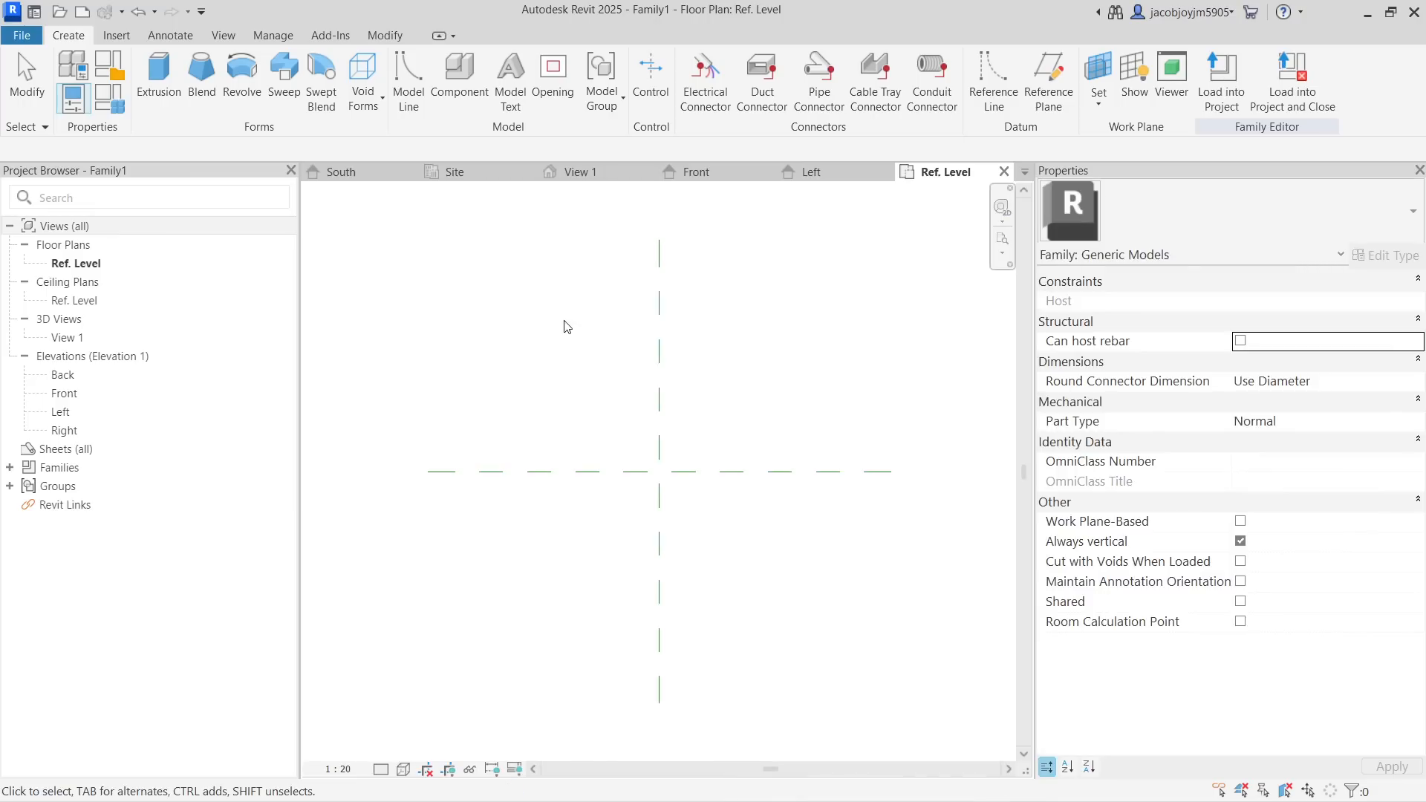
Examine the new family's type parameters and its category list and parameters, closing both dialogs without changes
scroll(562, 349, up, 3)
drag(732, 268, 511, 525)
click(511, 525)
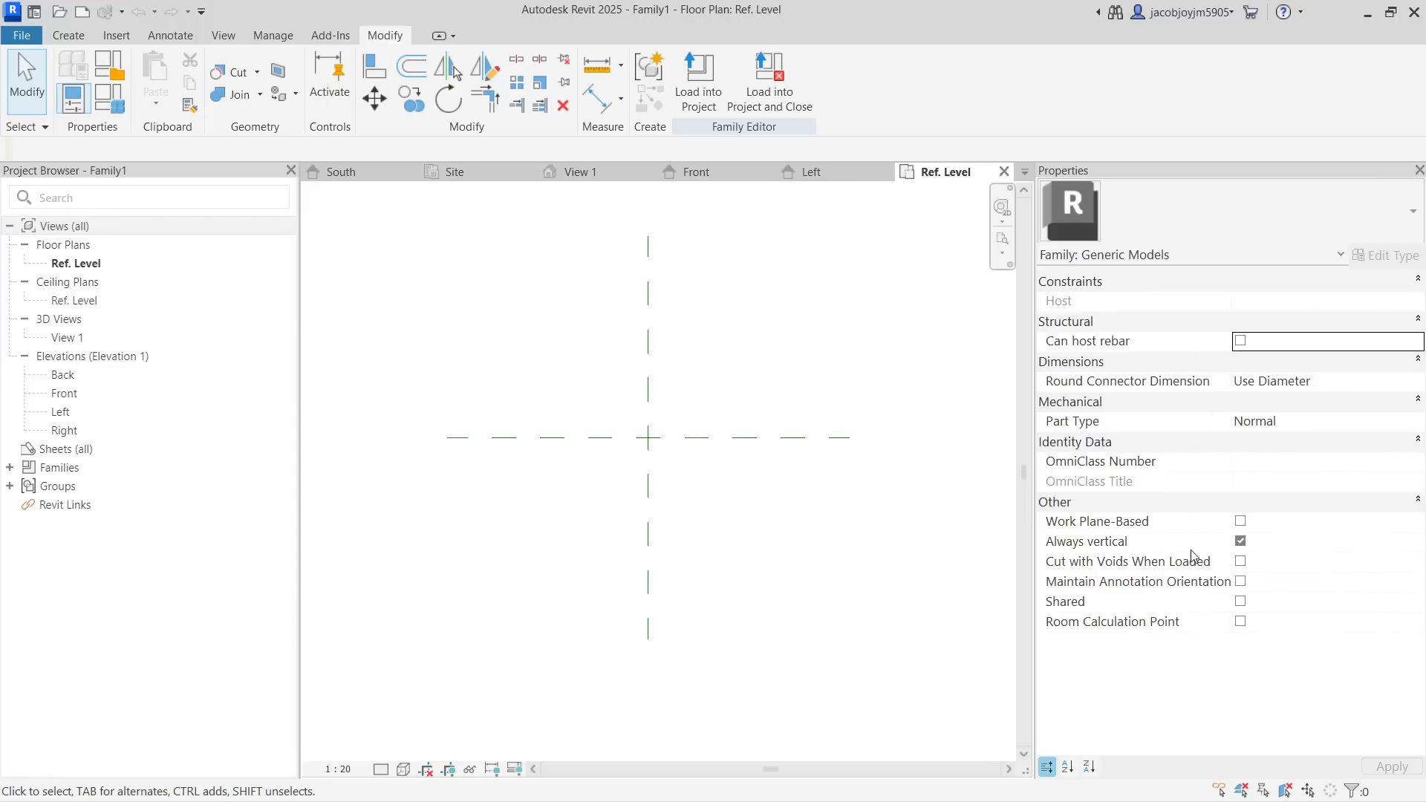
click(102, 107)
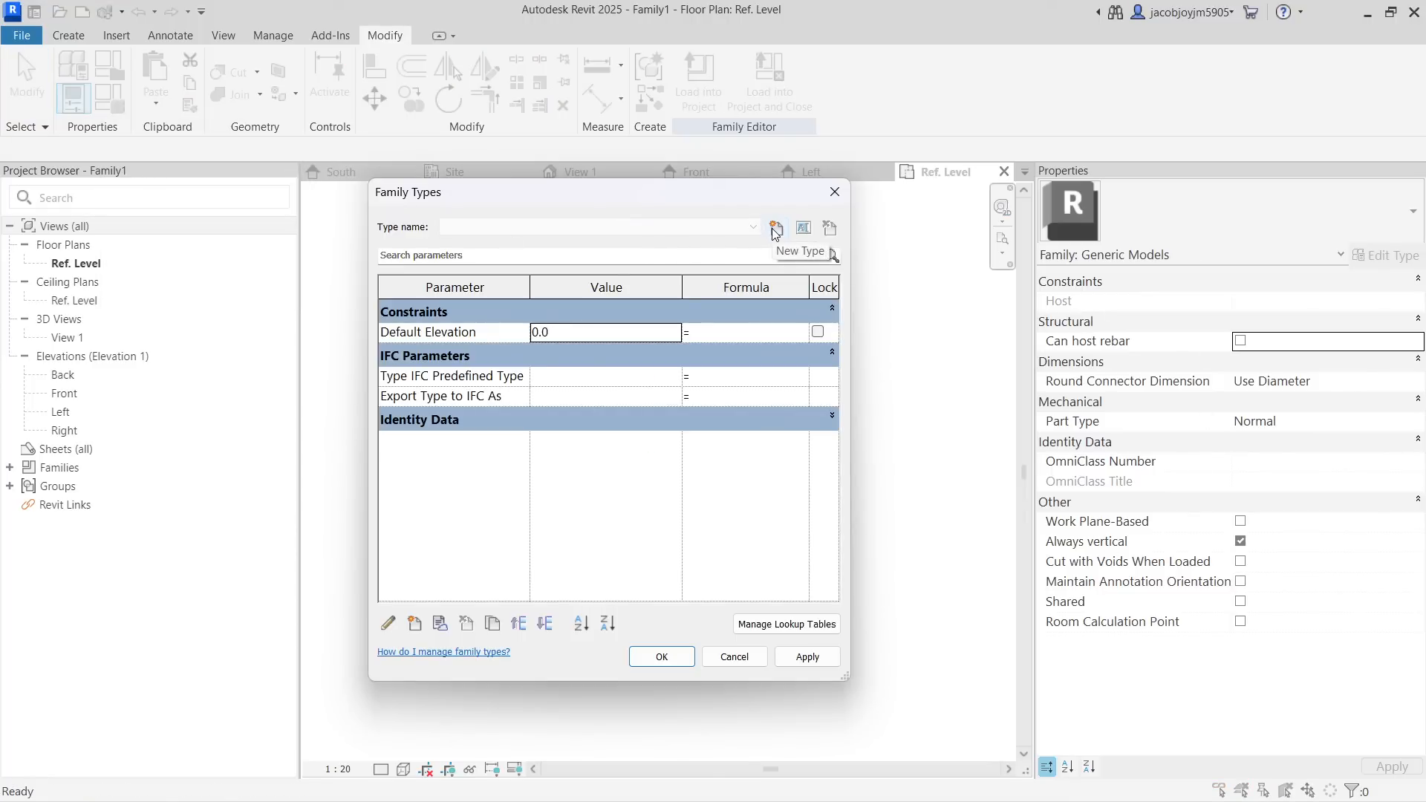
click(835, 195)
click(104, 72)
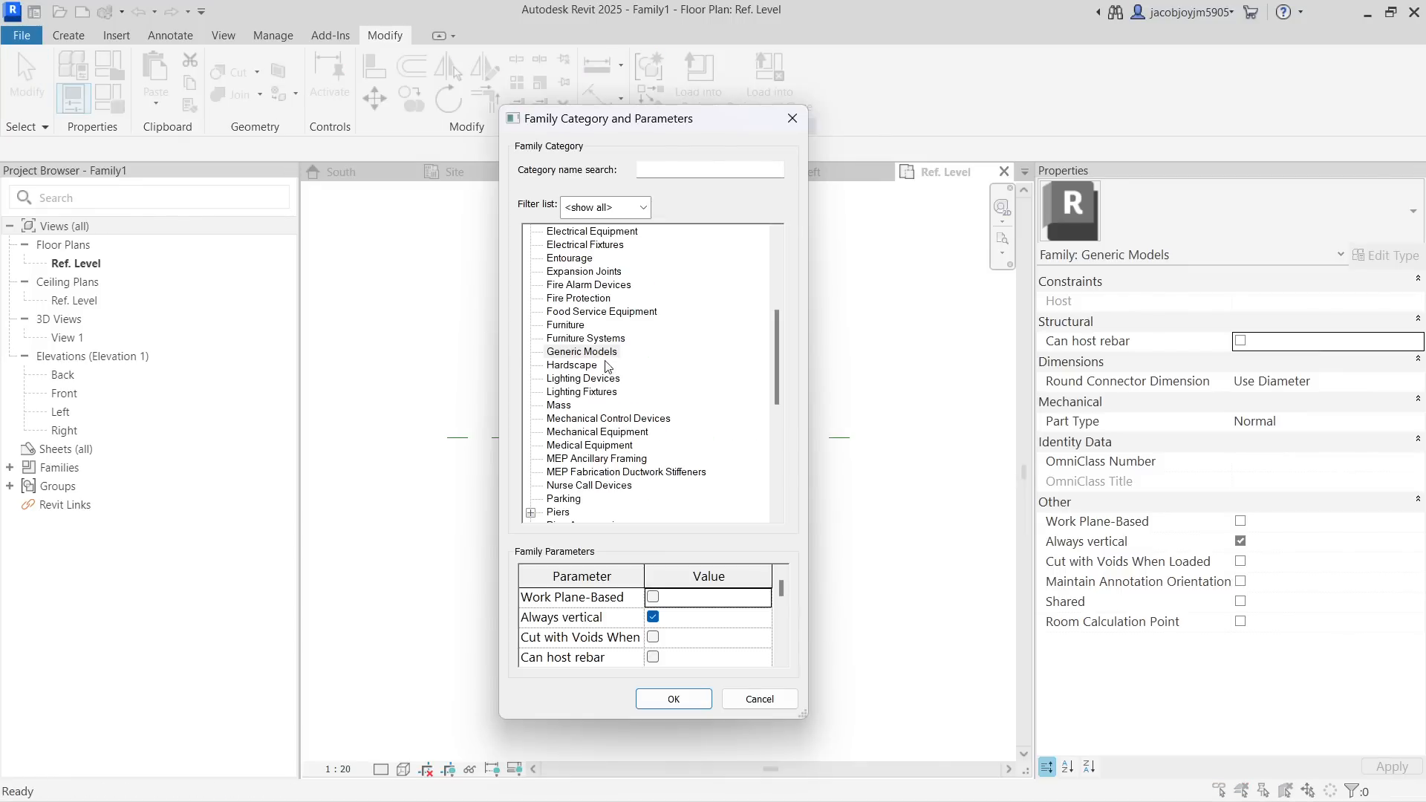
drag(777, 373, 778, 291)
key(Escape)
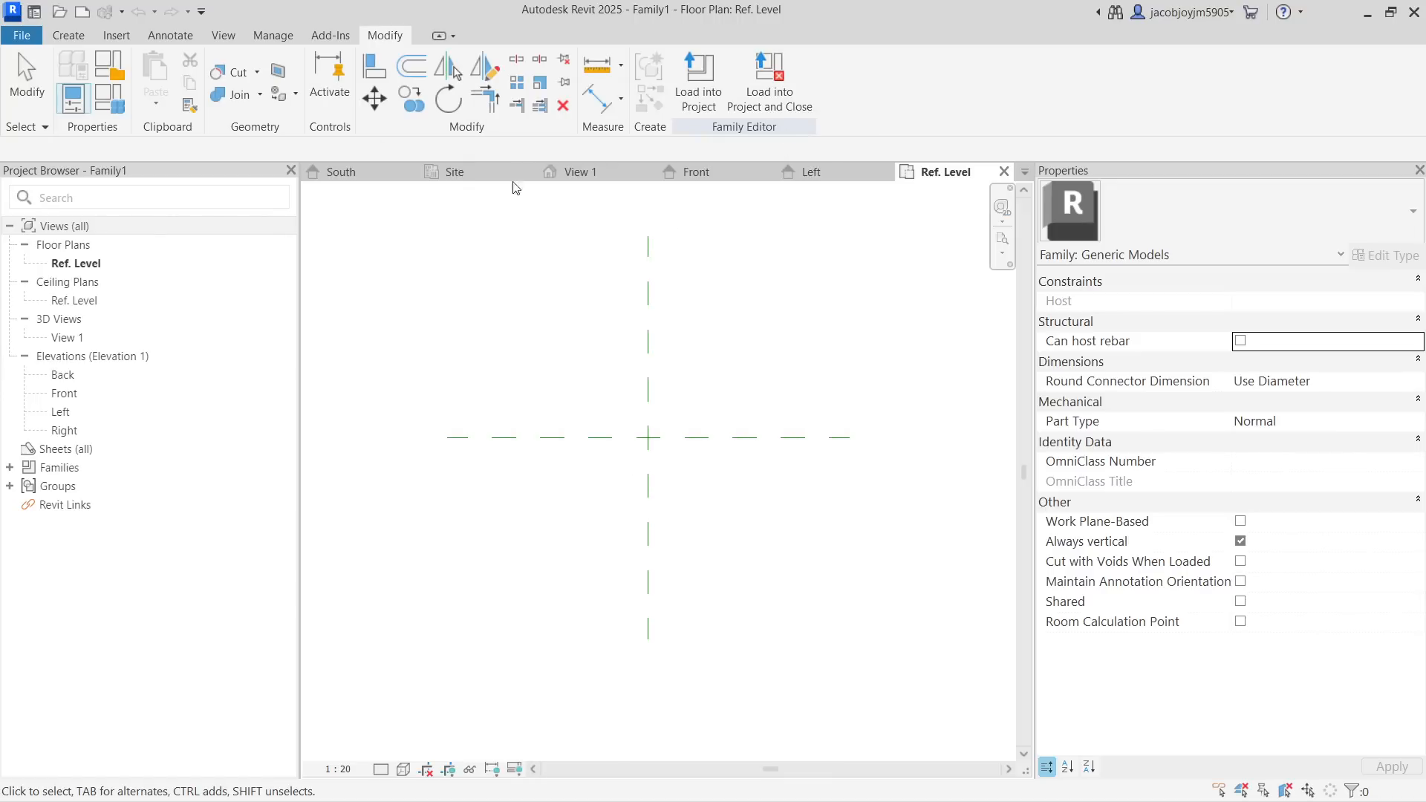
Extrude a rectangle 250 mm deep around the reference-plane intersection, its left edge about 690 mm and upper edge about 345 mm from the intersection
click(53, 34)
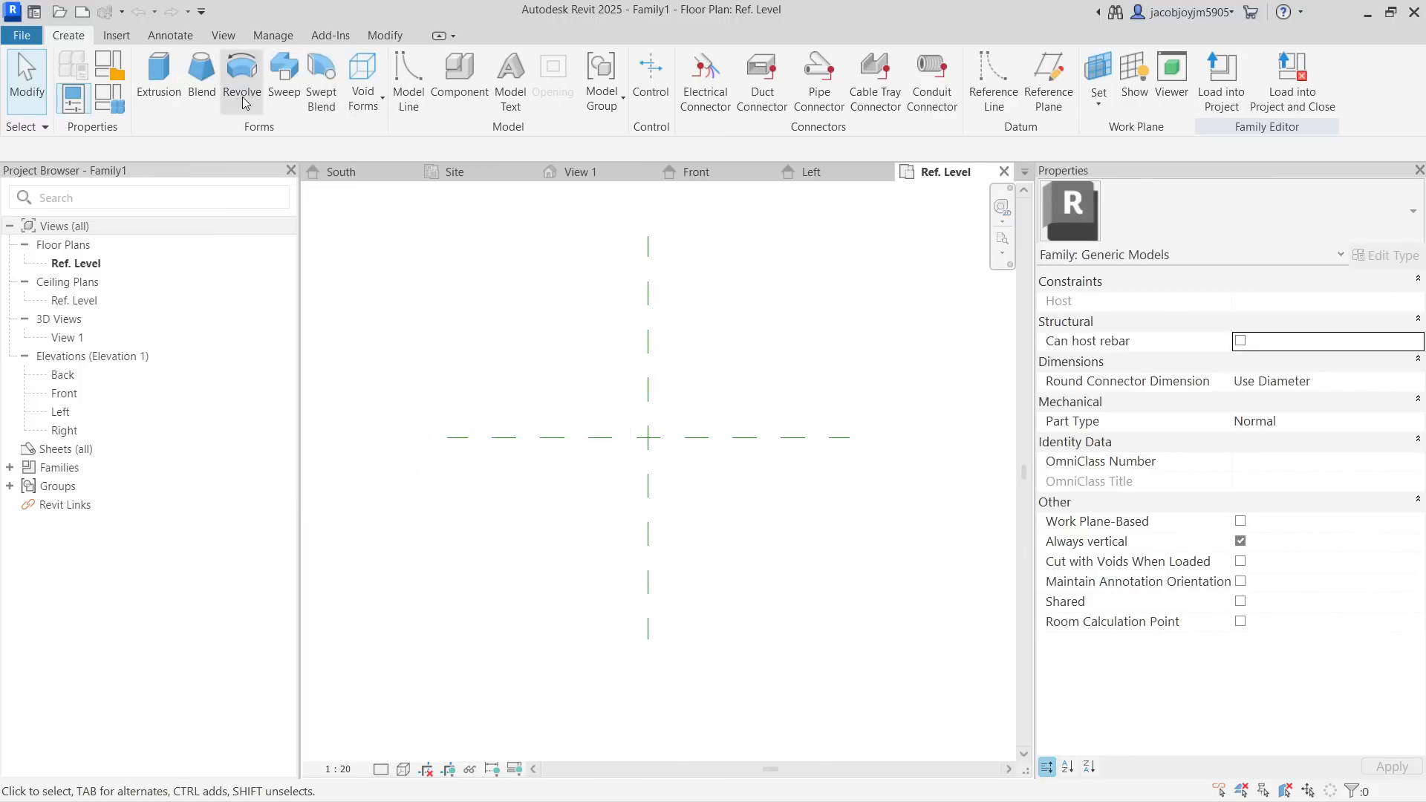
click(168, 105)
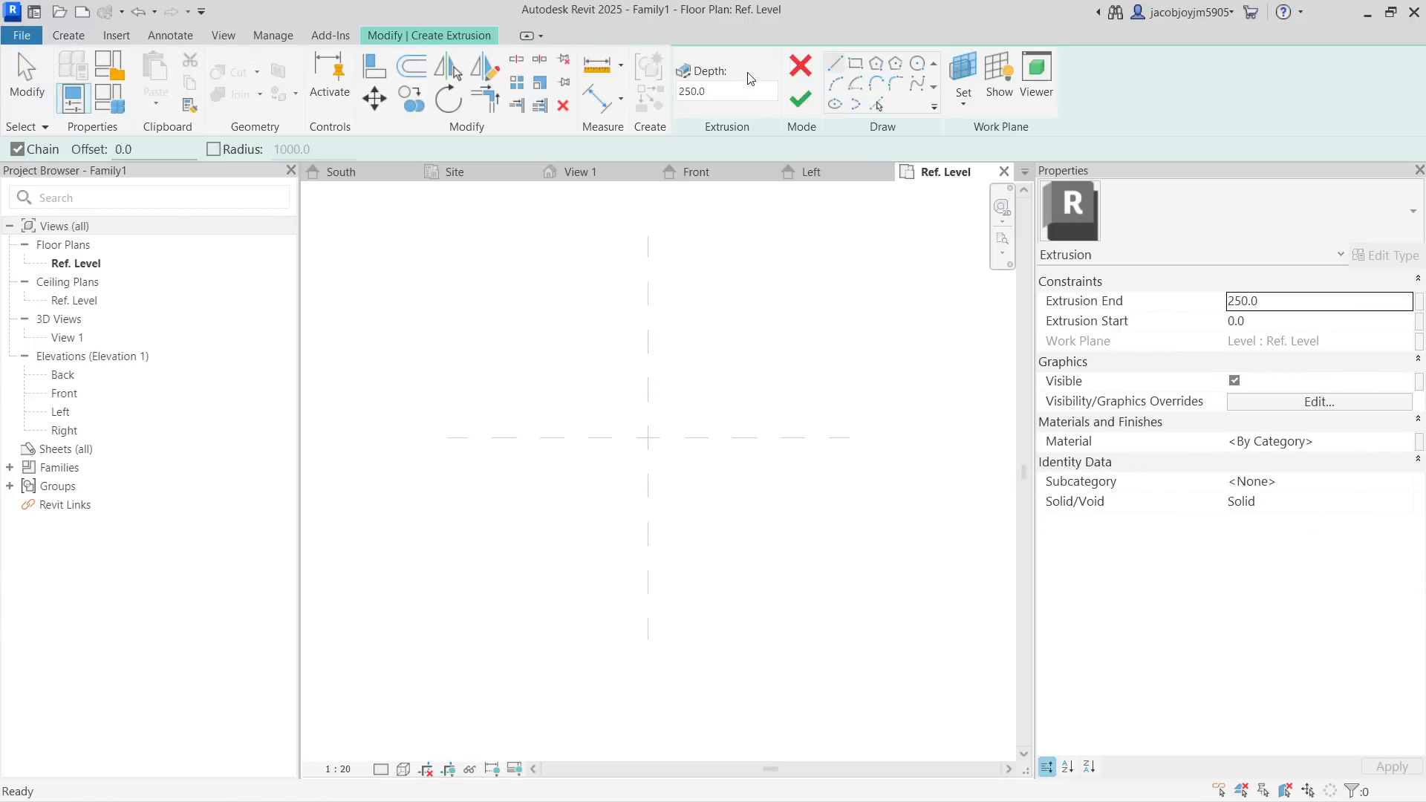
click(862, 64)
click(579, 403)
click(738, 514)
click(800, 99)
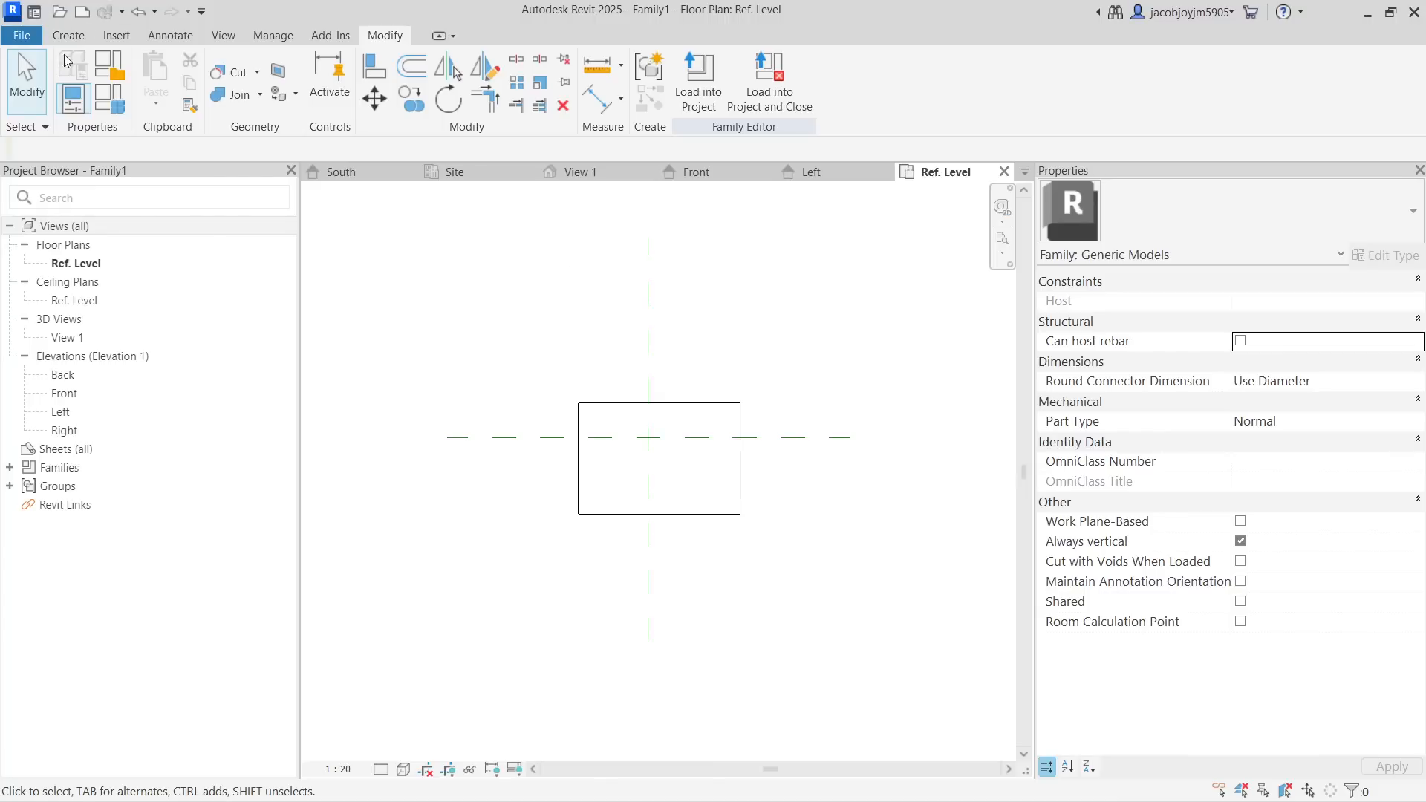
Save the family as Family1 on the Desktop with the default save options and load it into Project1
key(ctrl+s)
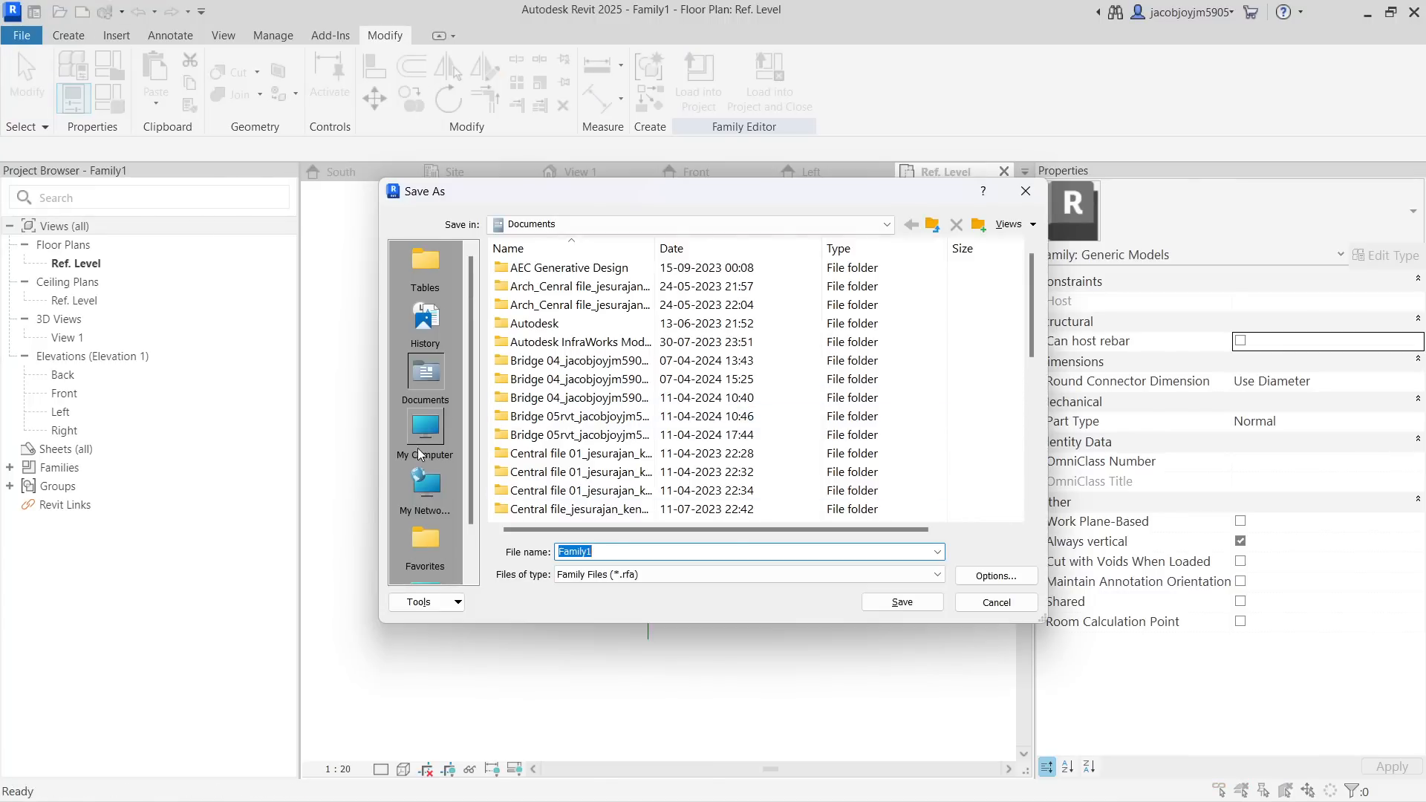
scroll(420, 454, down, 1)
click(425, 539)
scroll(601, 448, down, 1)
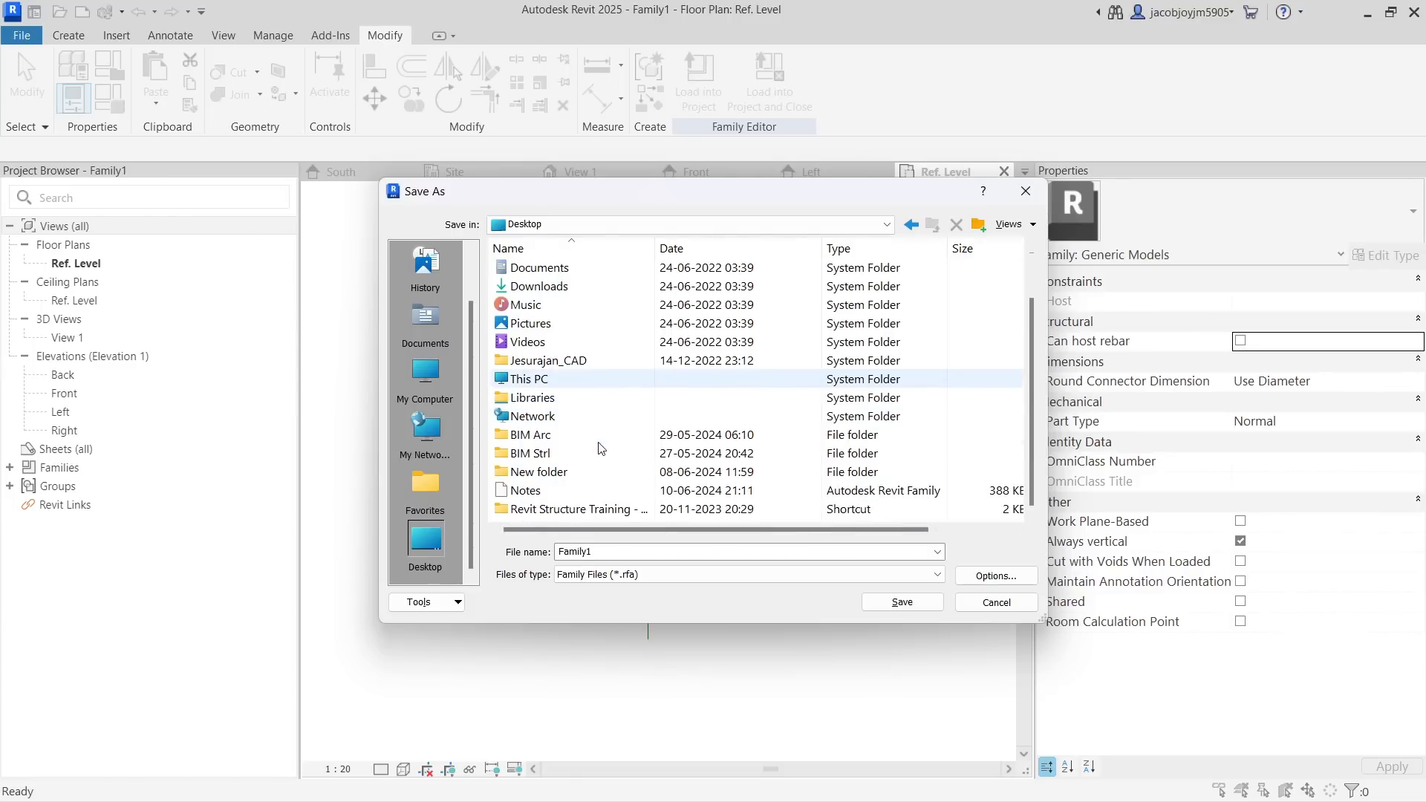
click(996, 575)
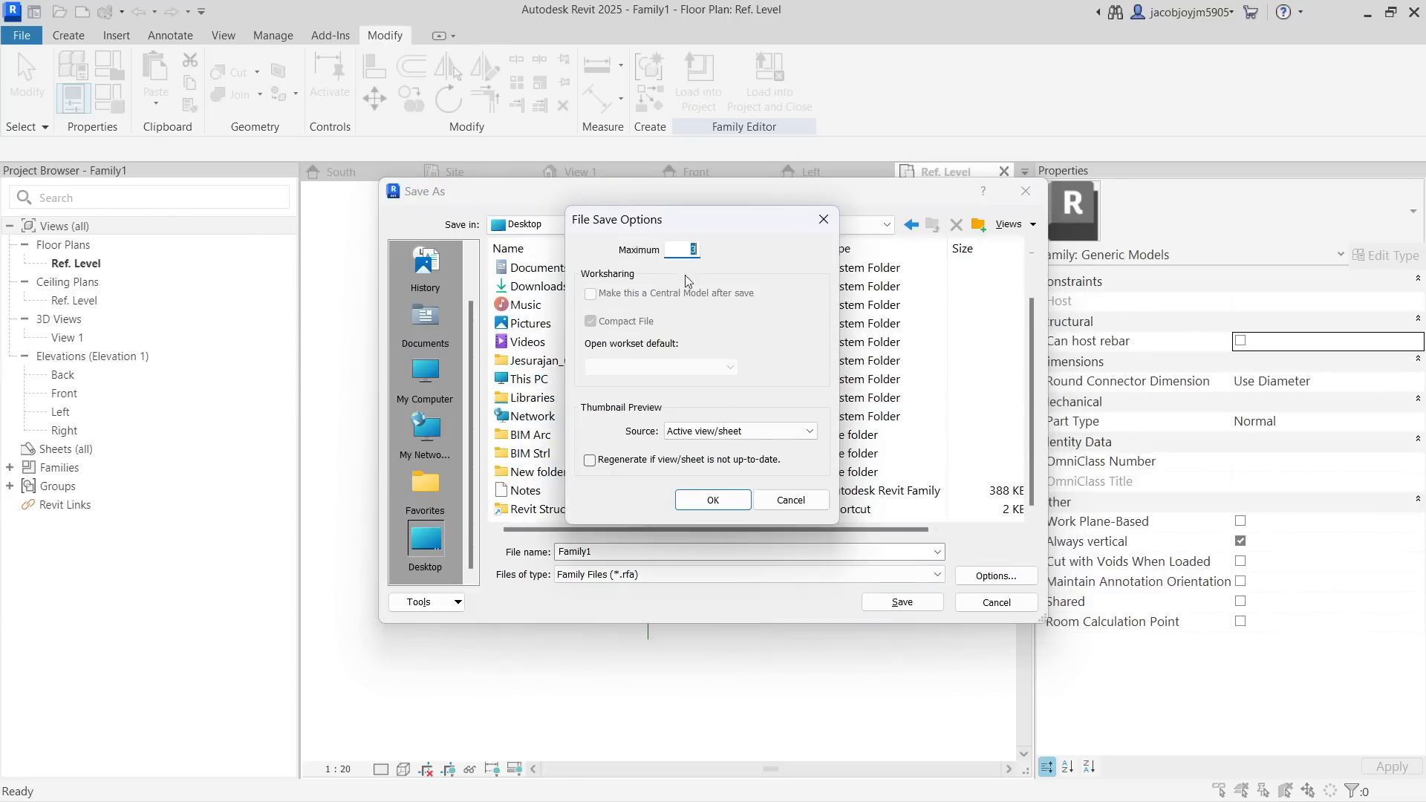
click(724, 507)
click(900, 600)
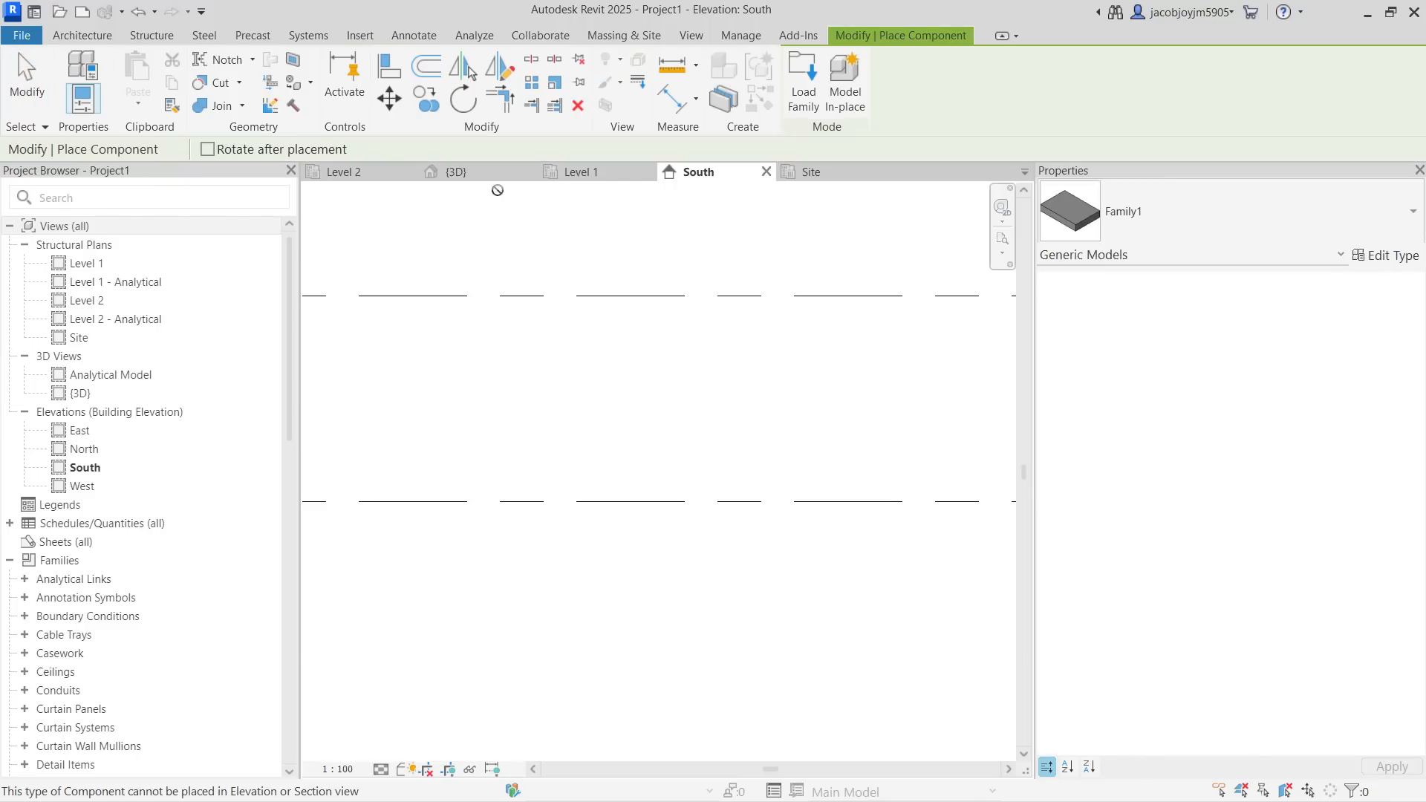
Place one Family1 instance on Level 2 in the 3D view, just north of the northernmost L-shaped block
click(471, 176)
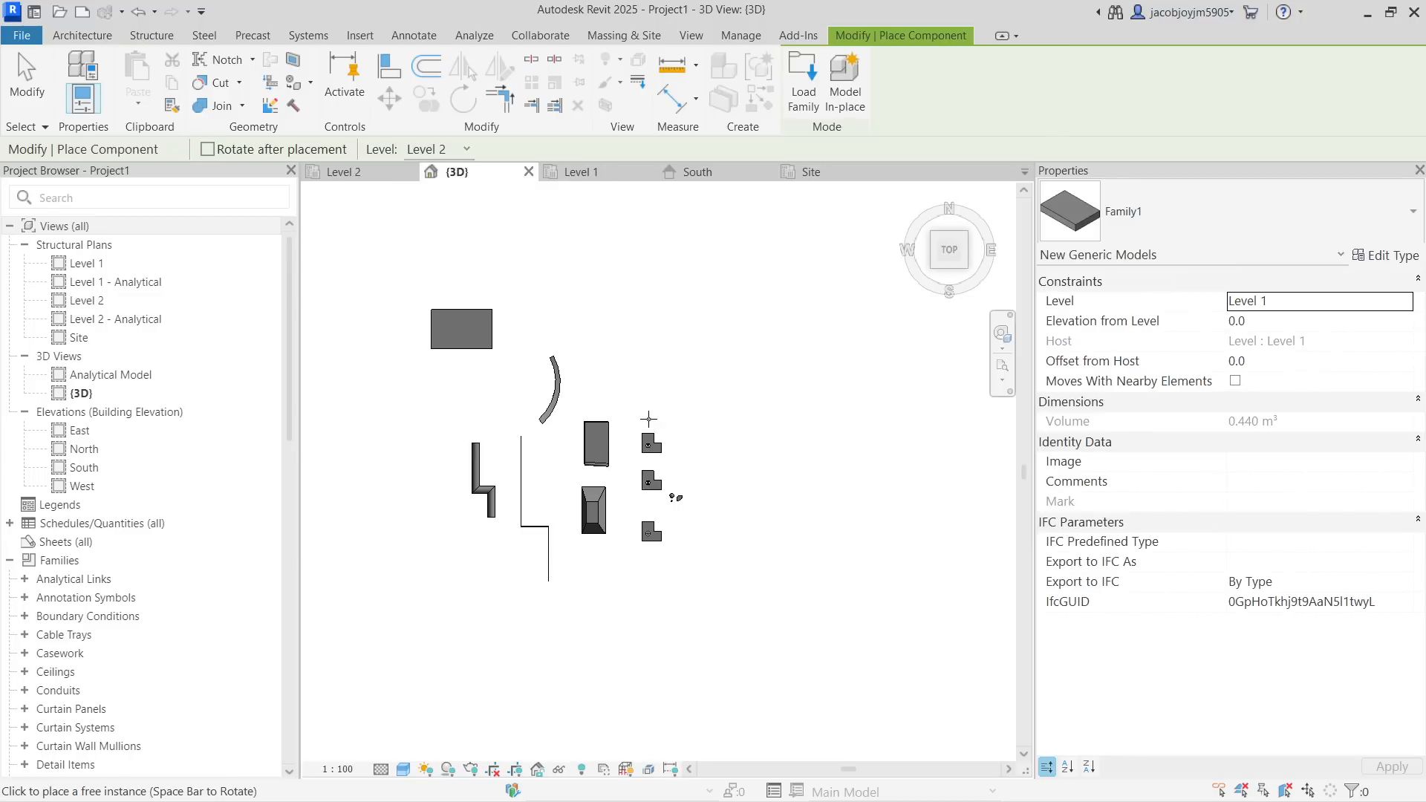
scroll(650, 419, up, 8)
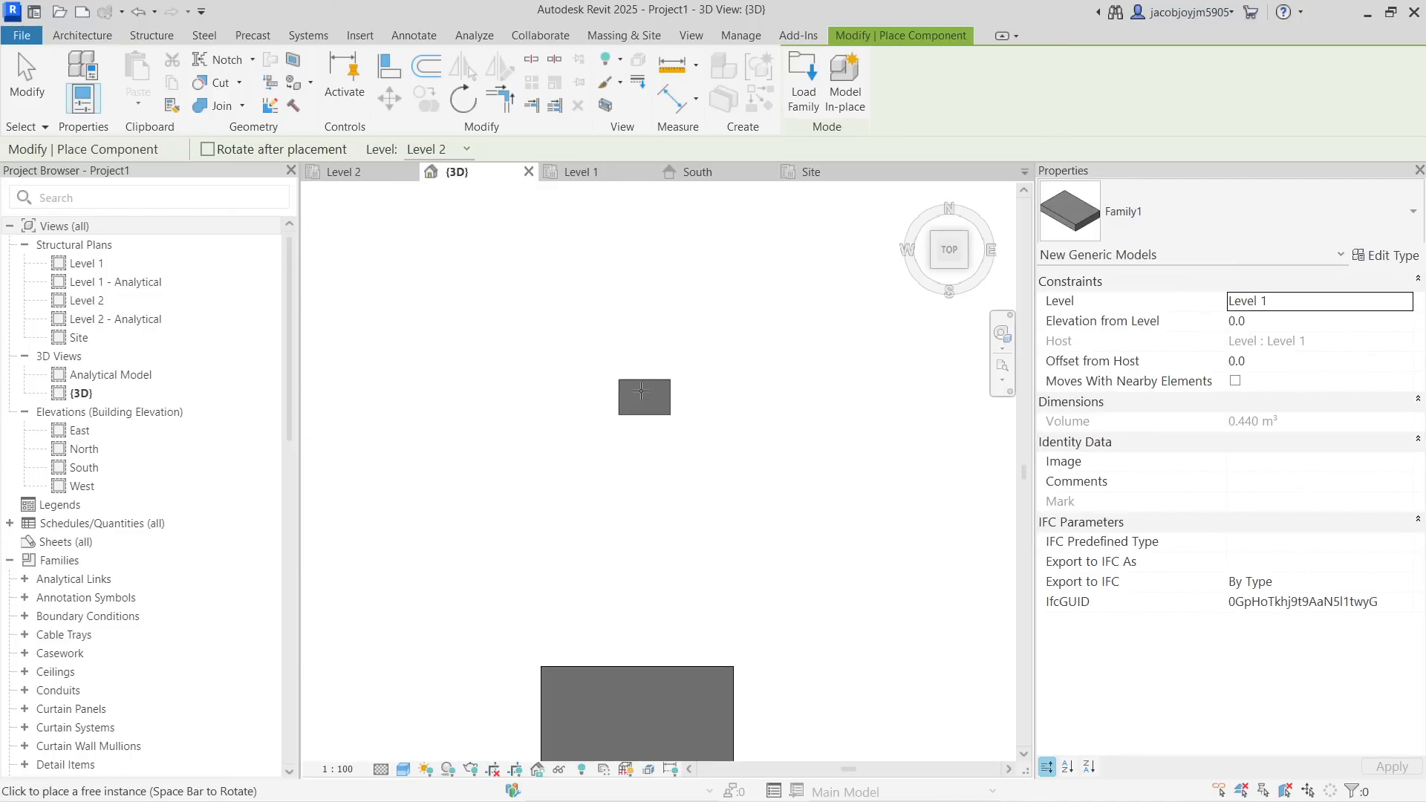
click(642, 392)
key(Escape)
key(Escape)
Compare the editing options and properties of the placed Family1 instance with those of the in-place L-shaped block
scroll(709, 457, down, 8)
shift+middle_drag(719, 462, 807, 519)
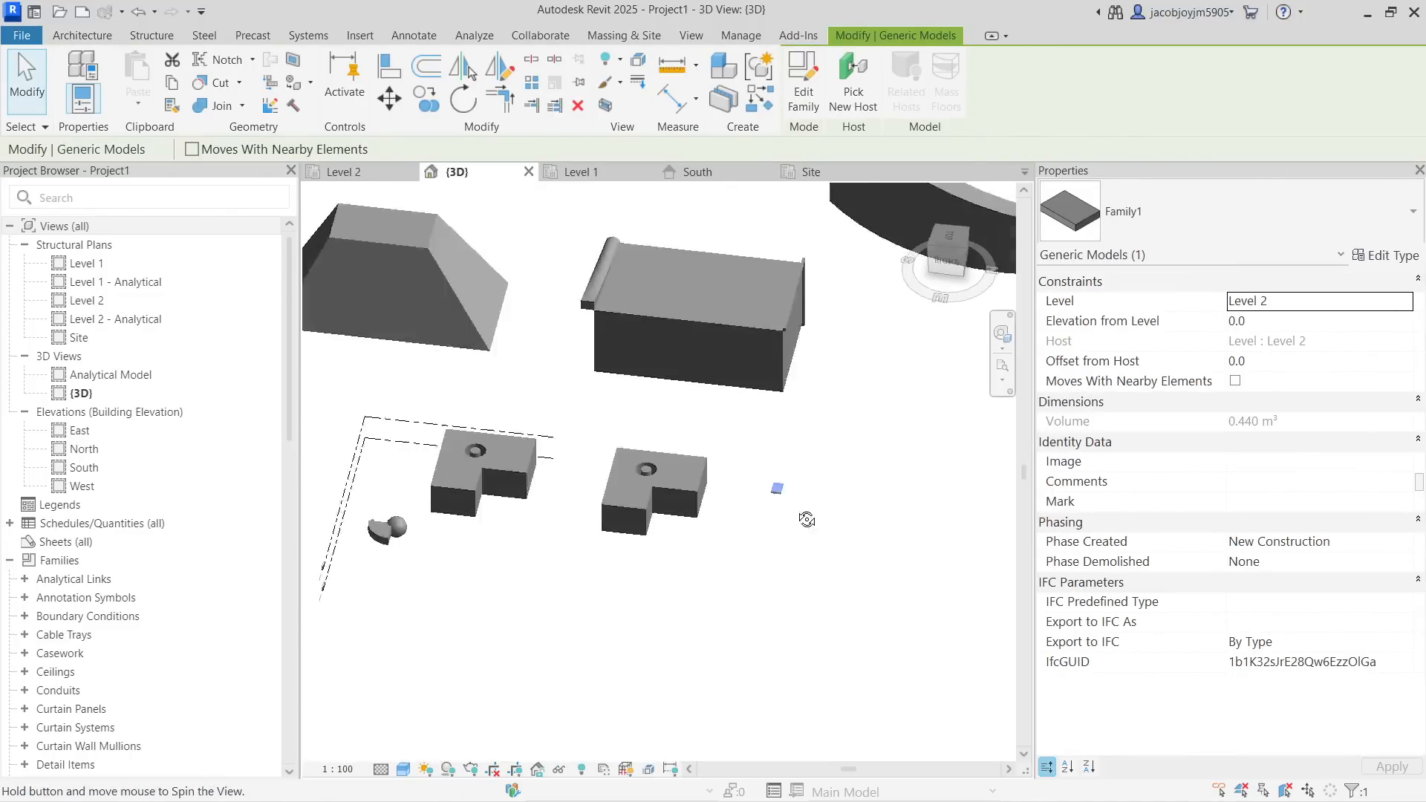
scroll(773, 491, up, 5)
middle_drag(758, 386, 716, 503)
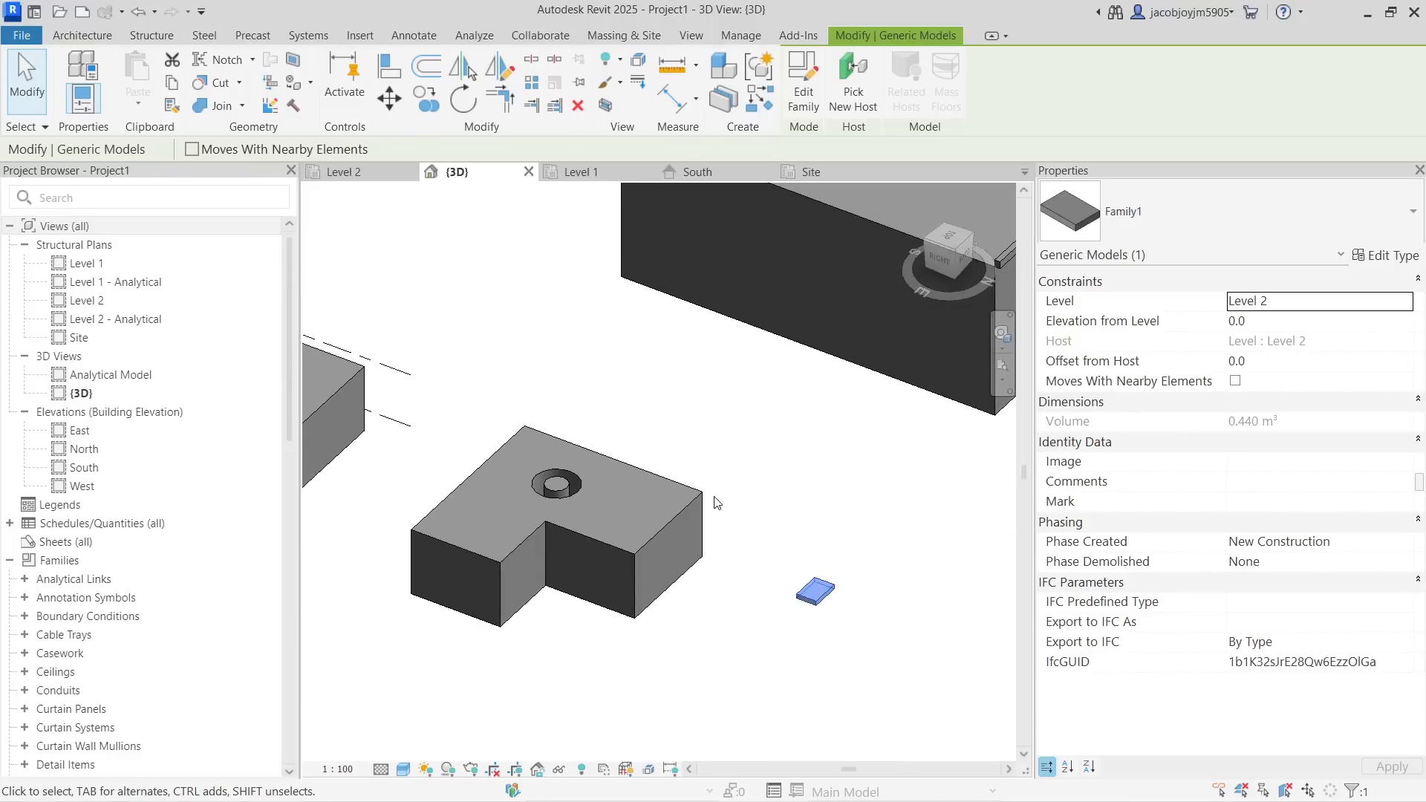
click(702, 496)
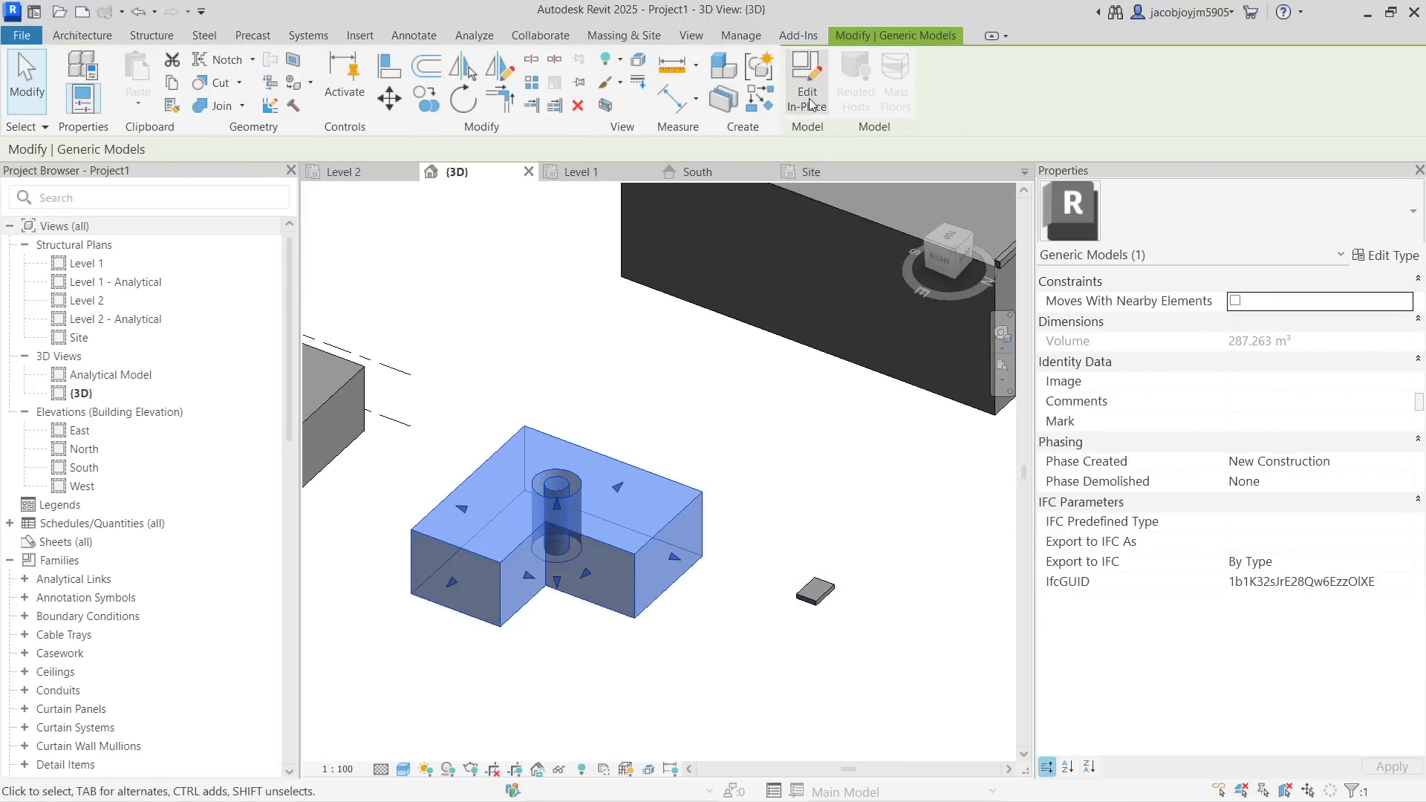
click(817, 502)
click(827, 591)
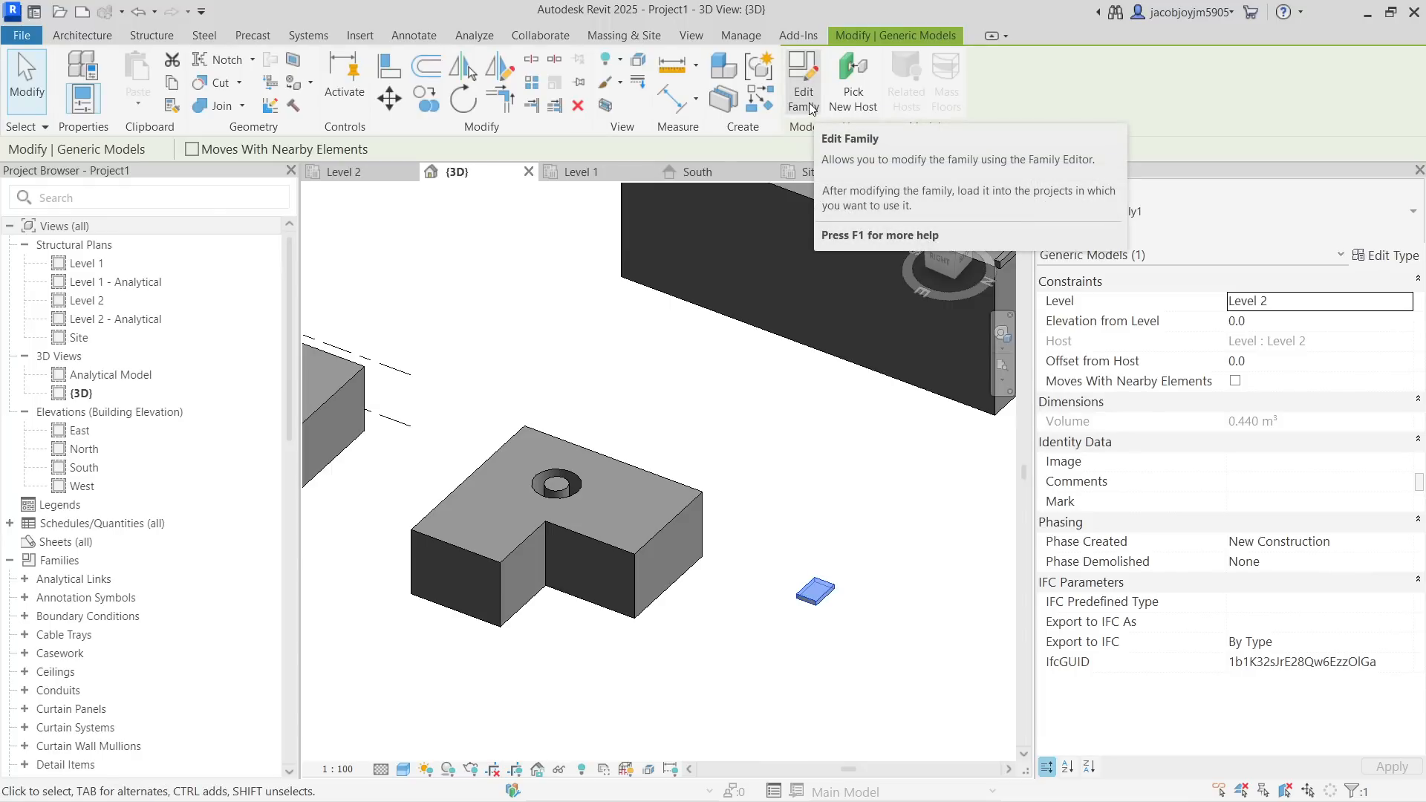
click(690, 508)
click(811, 598)
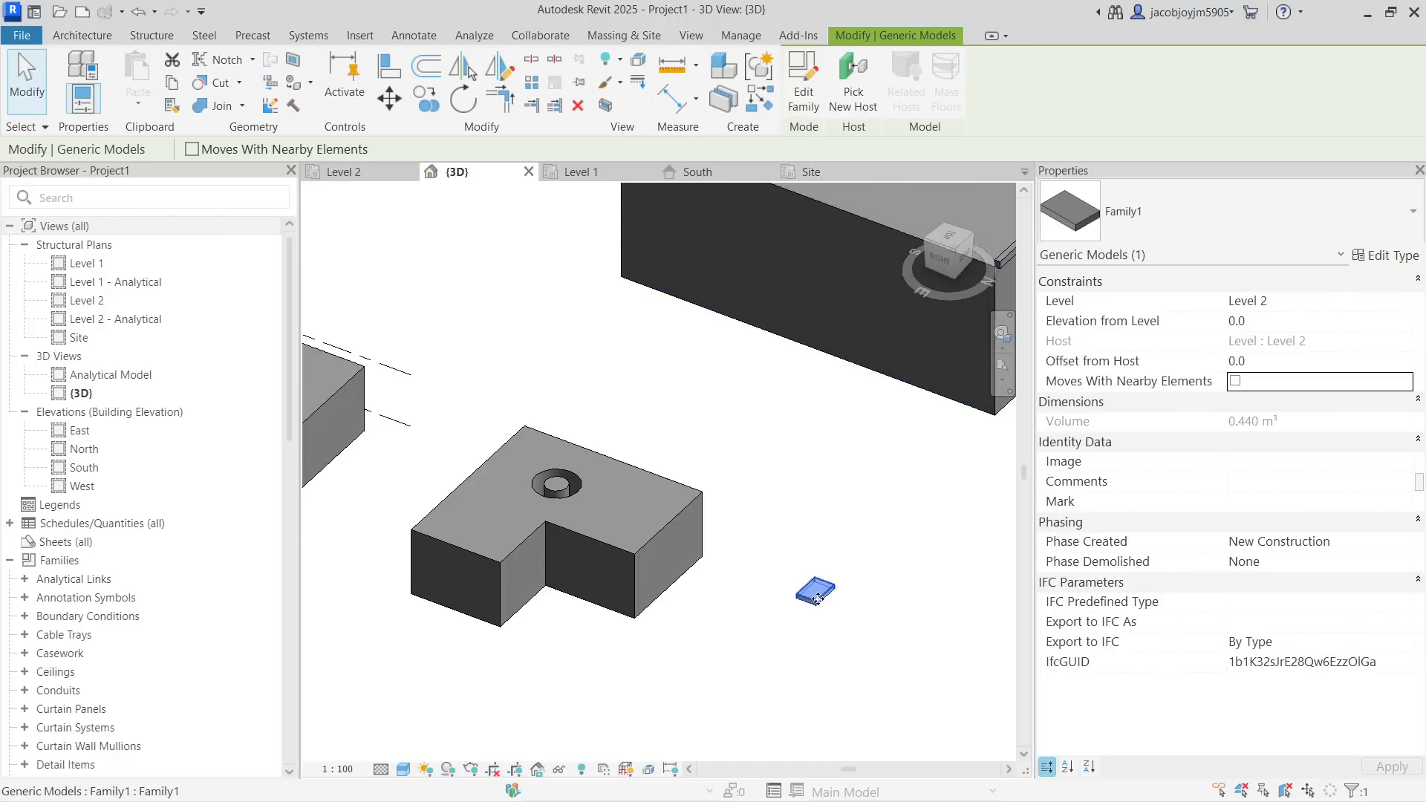
click(694, 497)
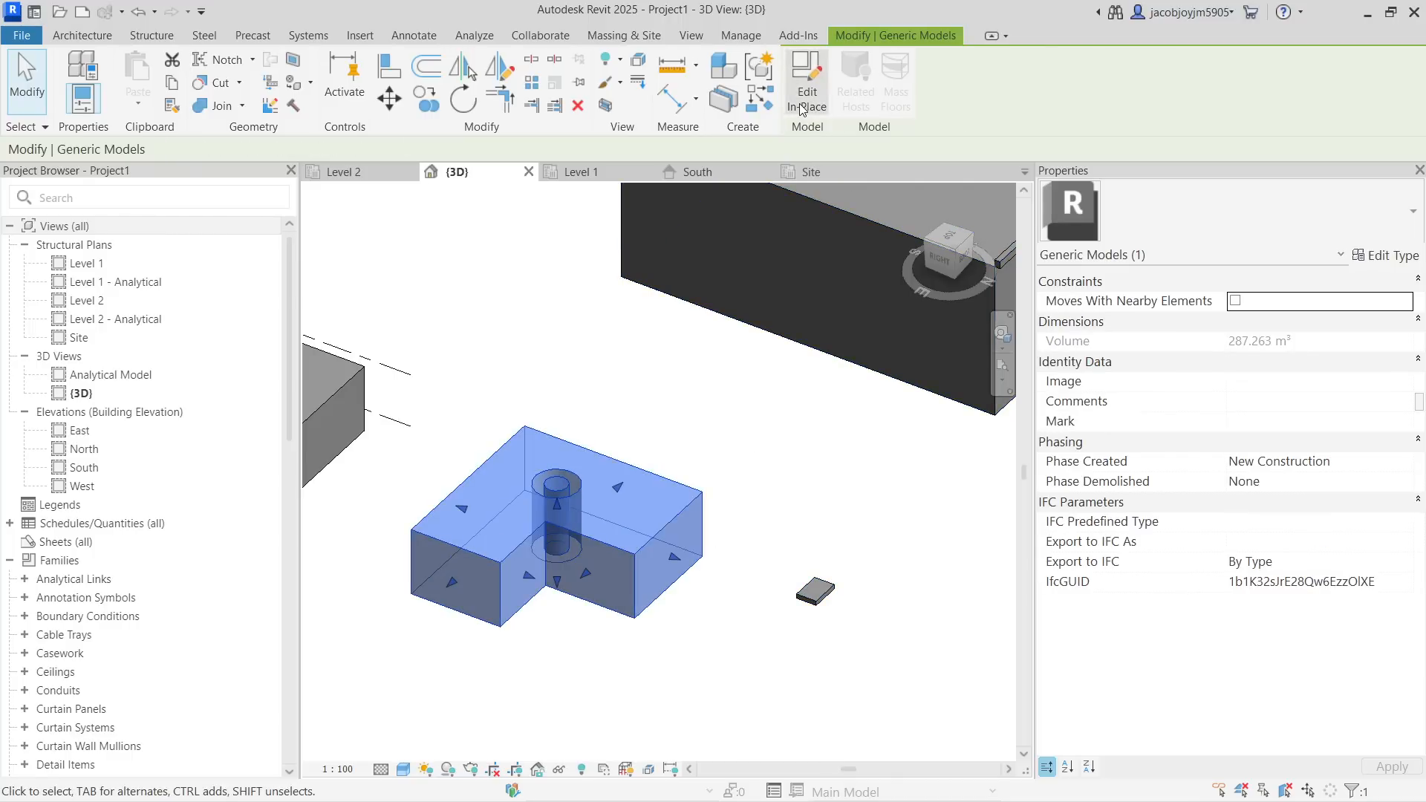
click(814, 591)
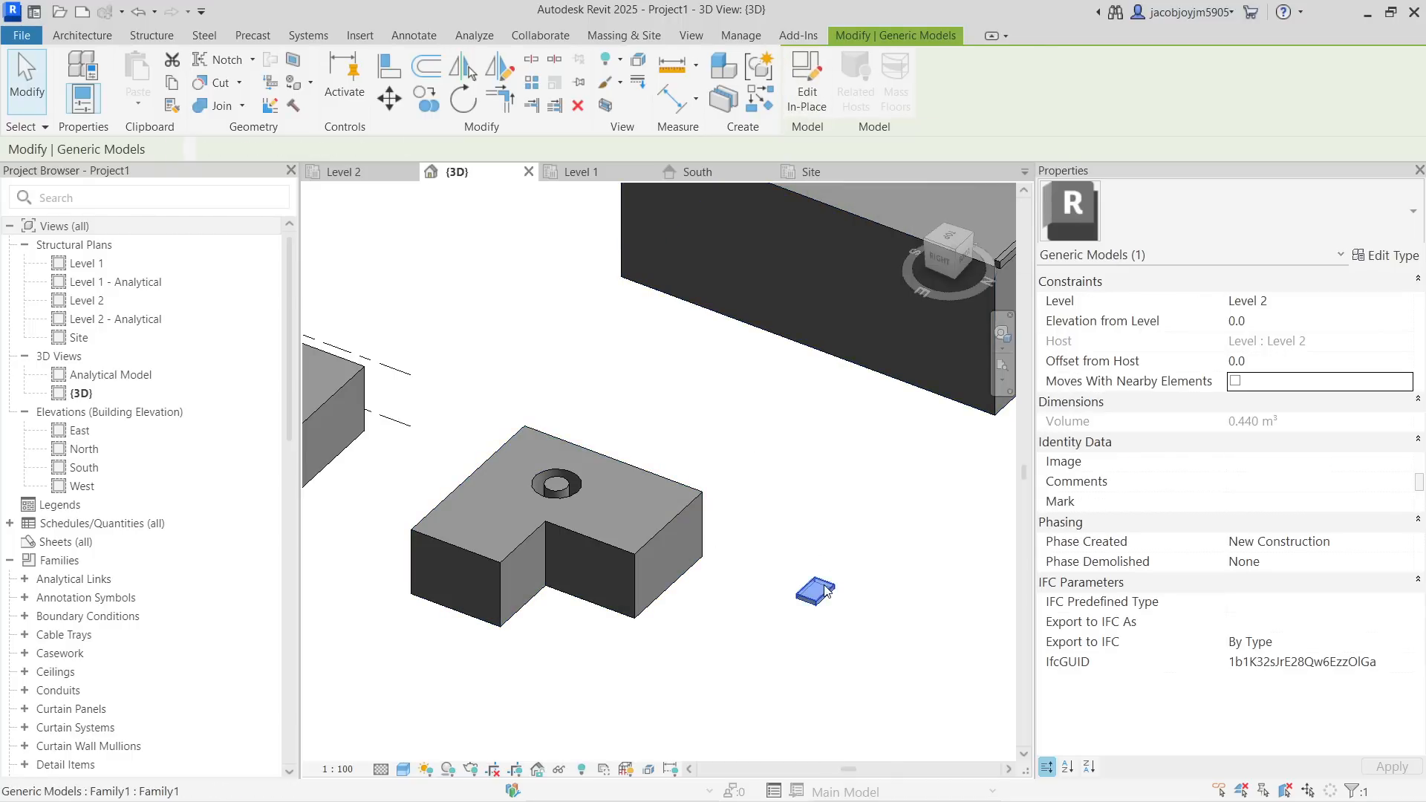
Open the L-shaped block beside the Family1 instance in the in-place editor, inspect it among the other forms, and cancel the model edit
shift+middle_drag(639, 475, 703, 538)
click(698, 549)
click(807, 82)
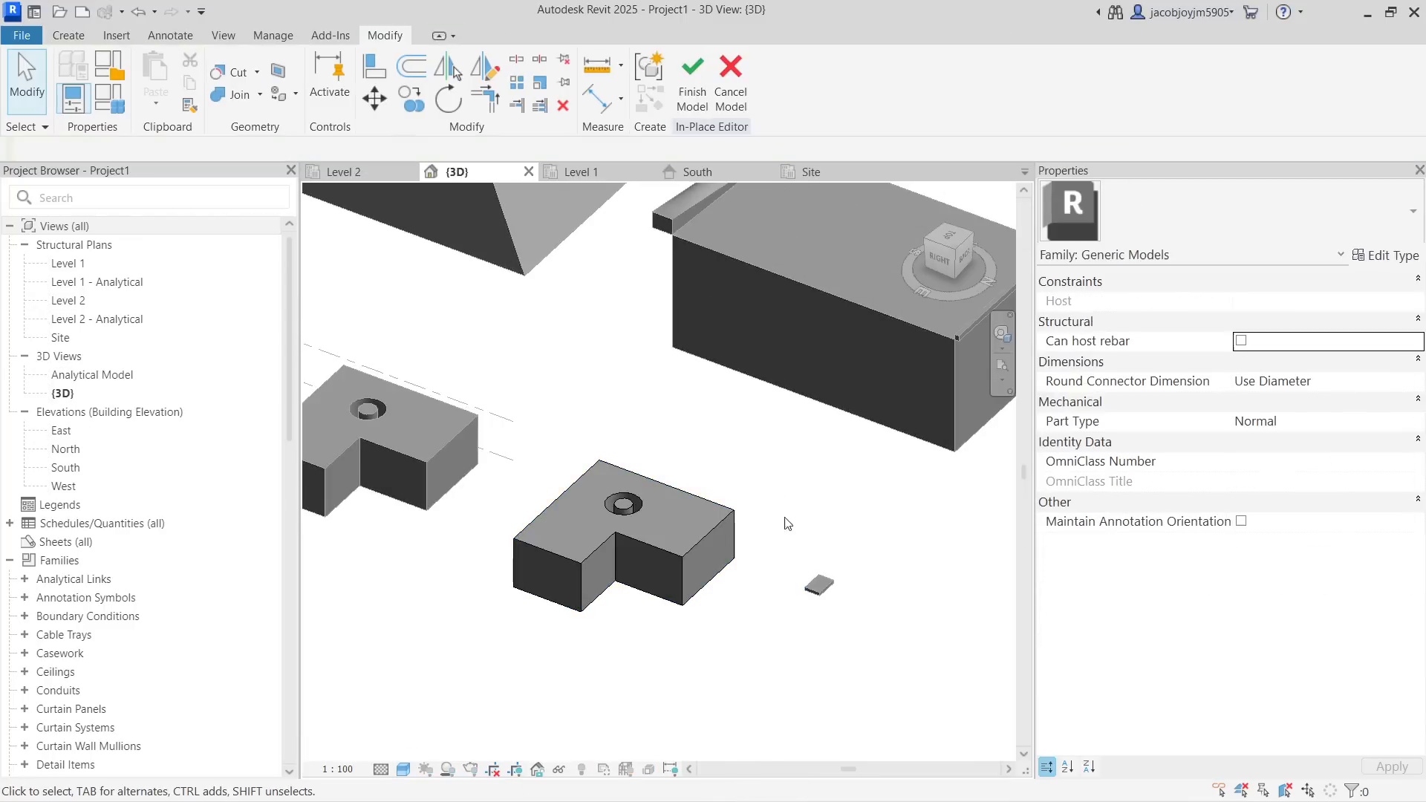
scroll(774, 500, down, 4)
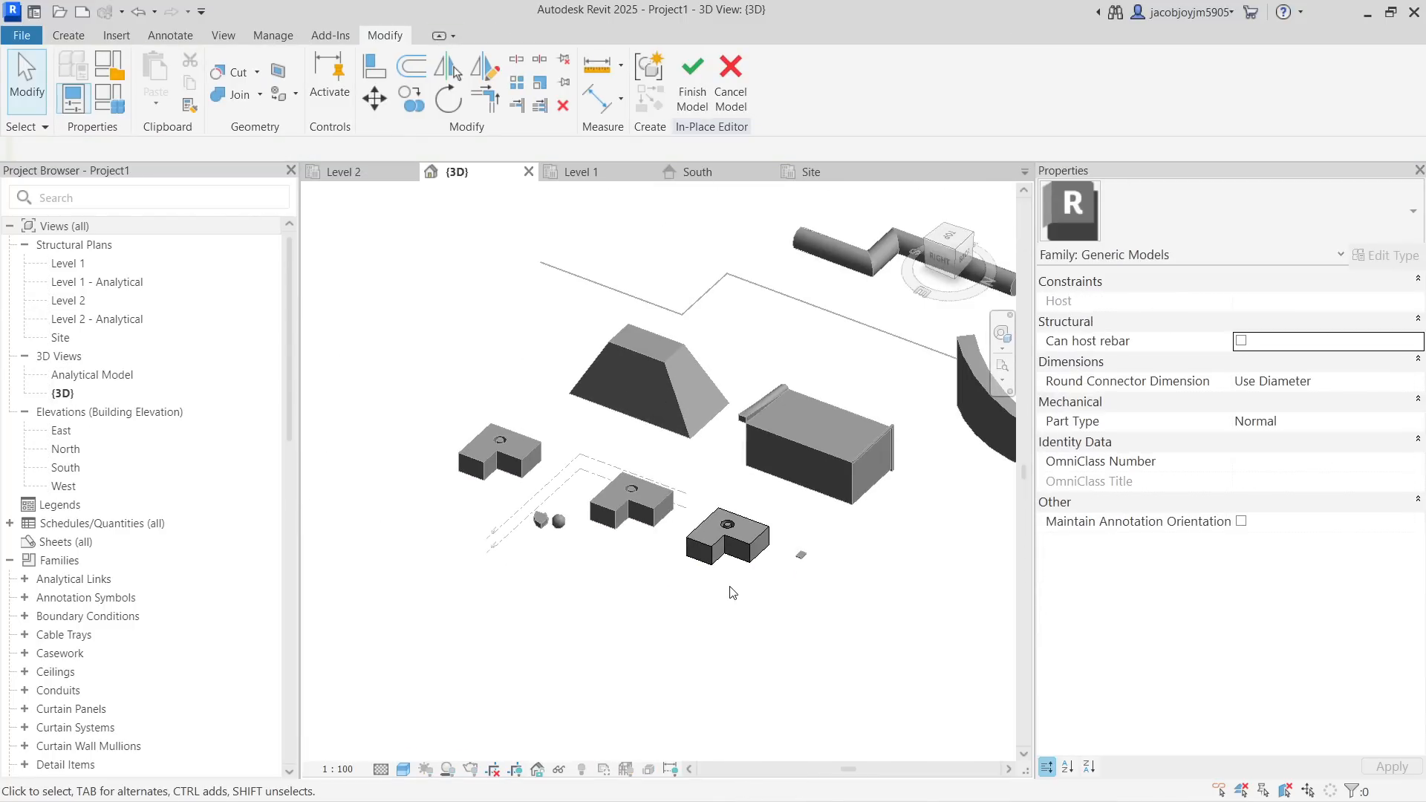
click(731, 82)
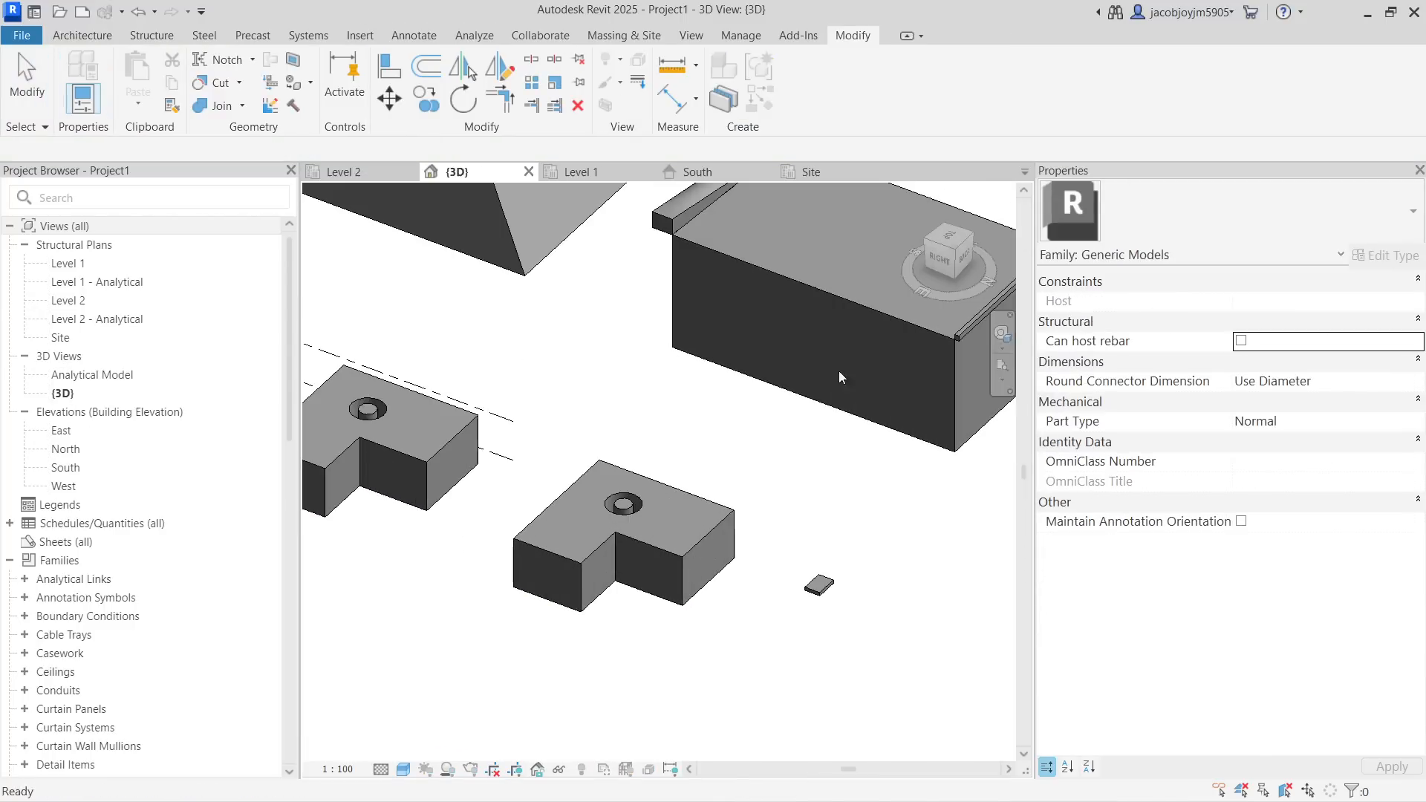
Open the placed Family1 instance in the Family Editor and select its rectangular extrusion in the Ref. Level floor plan
click(819, 585)
click(806, 97)
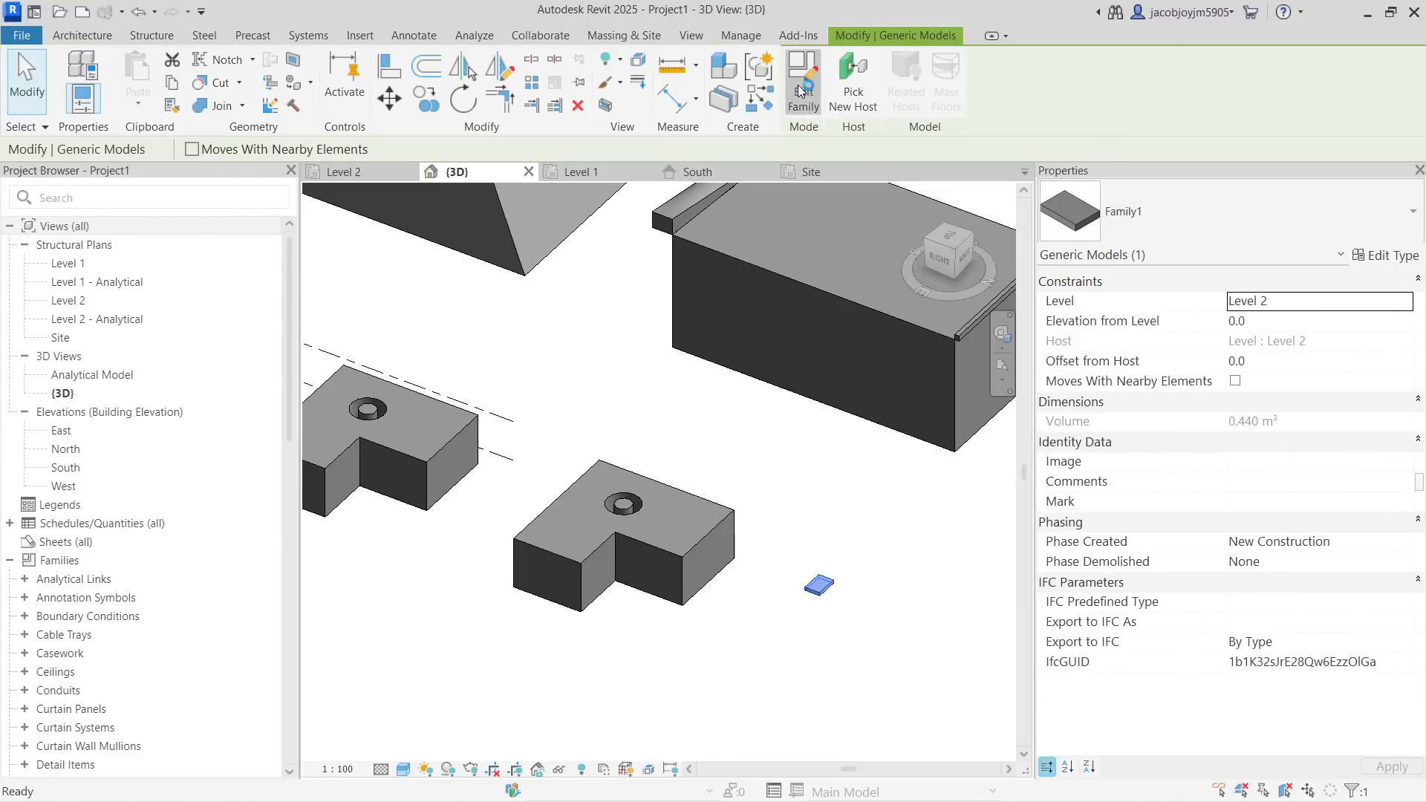
shift+middle_drag(855, 555, 562, 454)
double_click(74, 263)
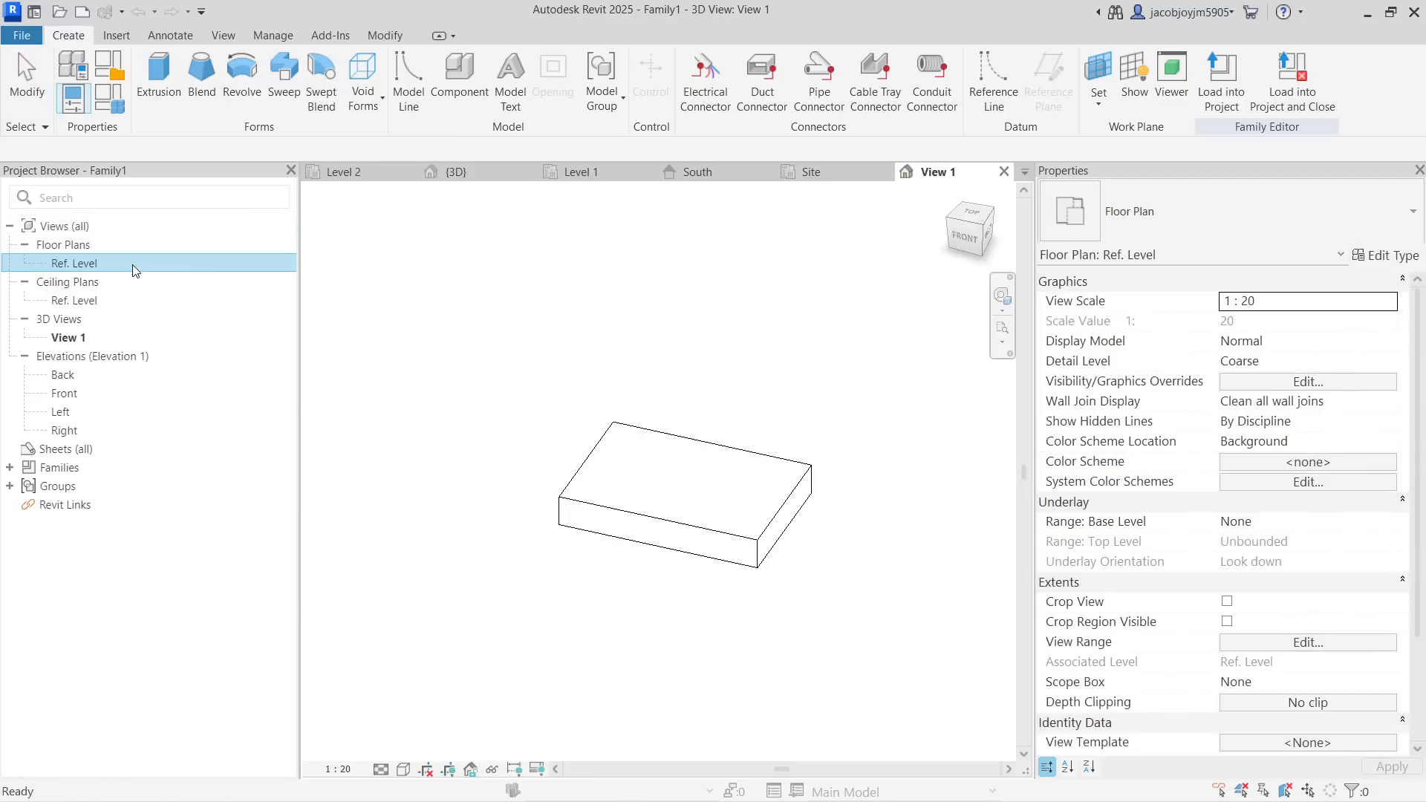
scroll(708, 422, down, 2)
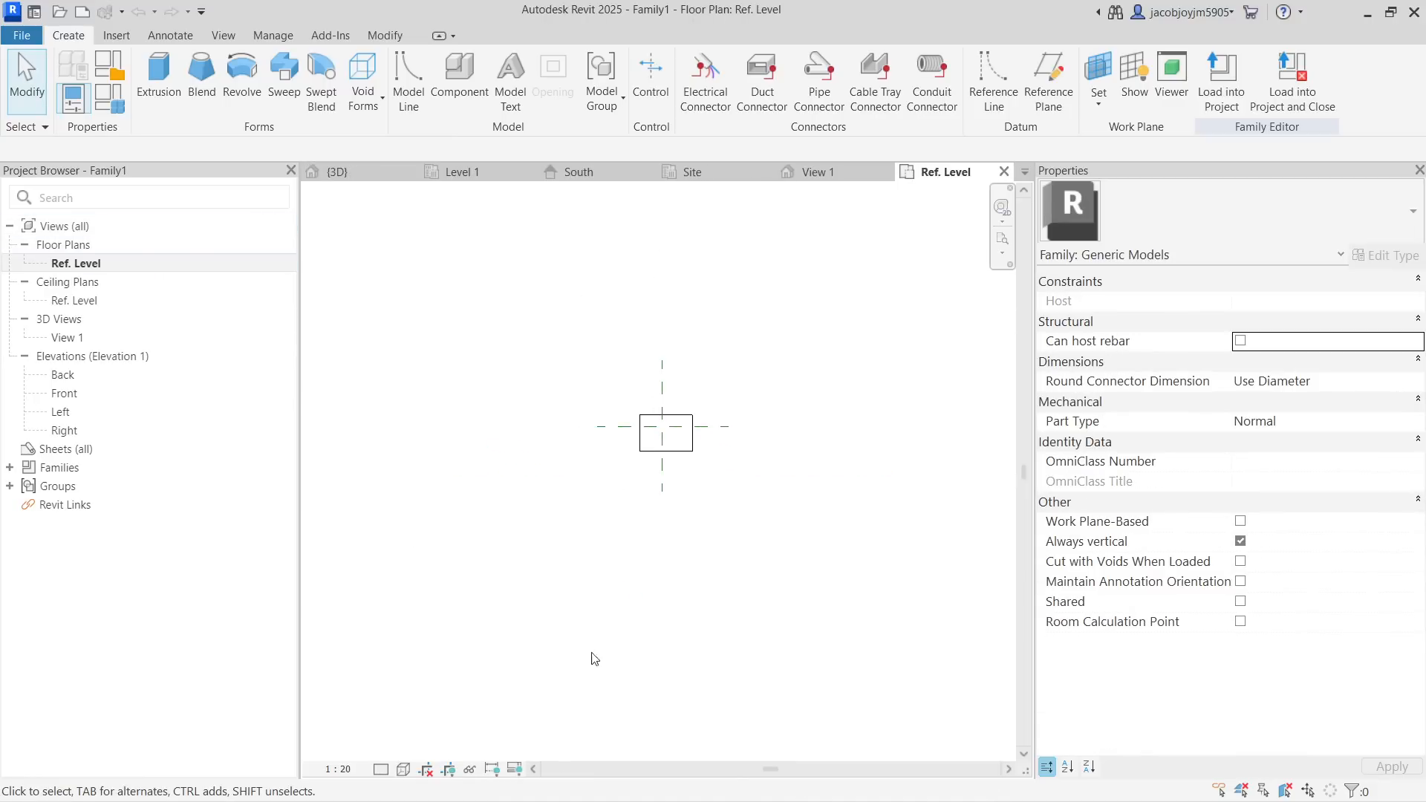
click(682, 414)
scroll(684, 413, up, 3)
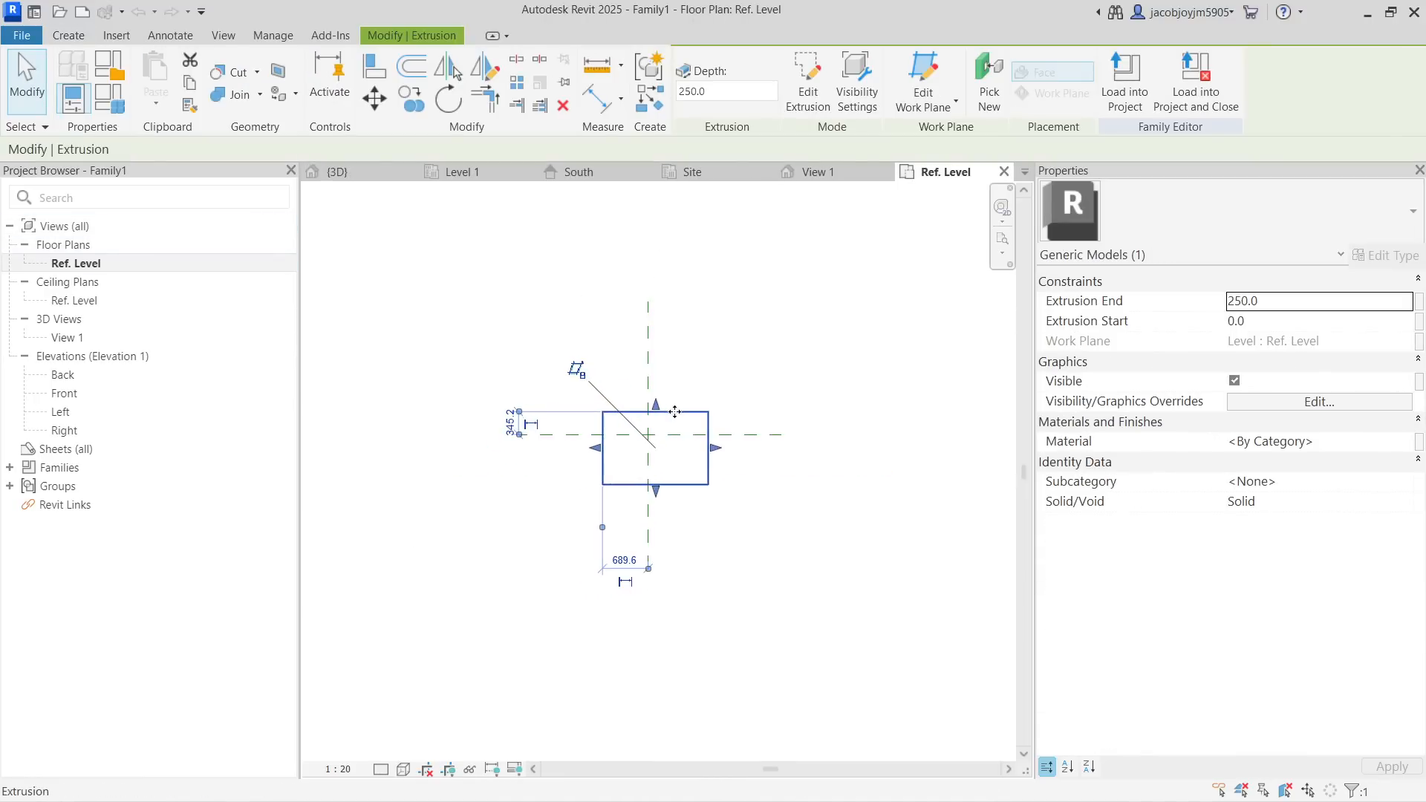
Load Family1 into the project while keeping the family open, and return to its Ref. Level floor plan
click(706, 369)
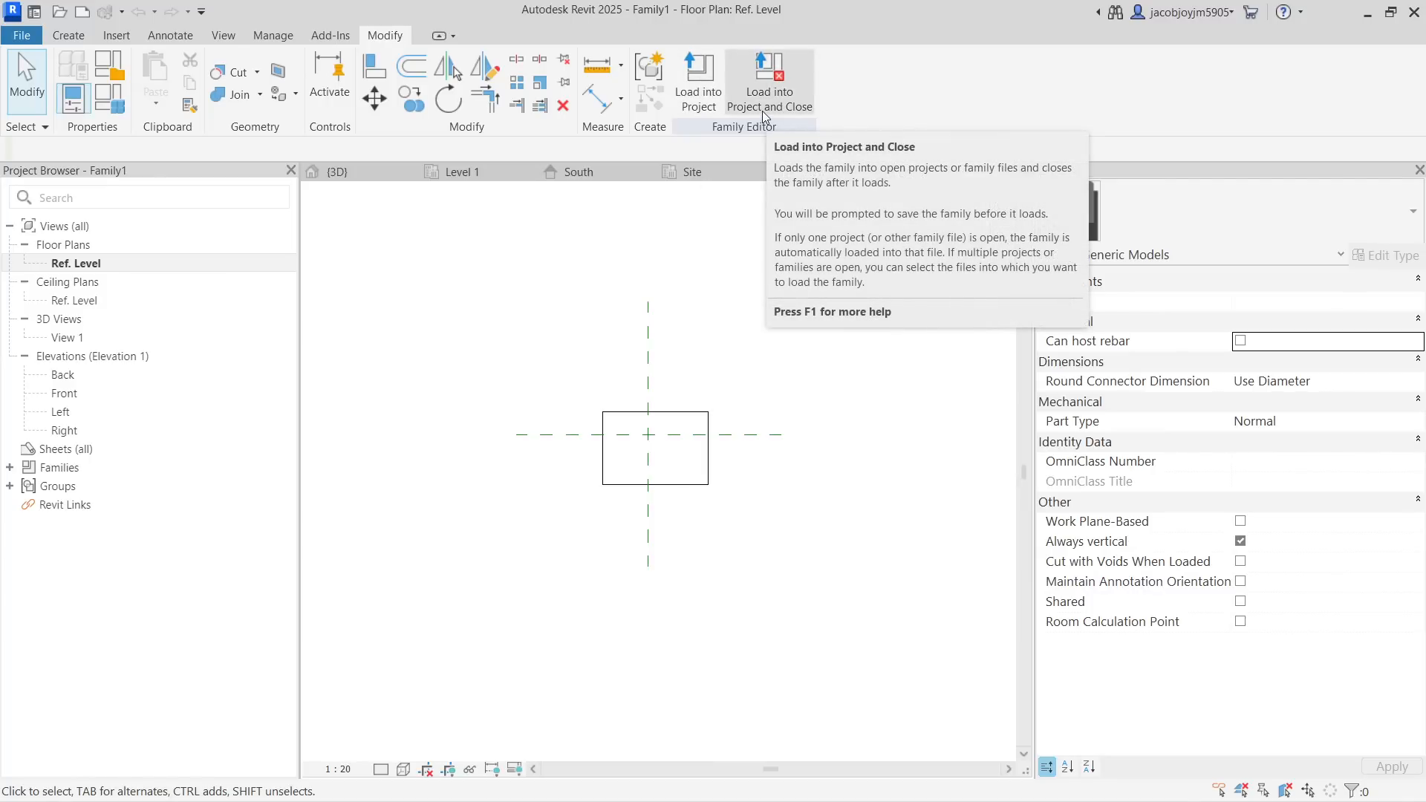
click(688, 102)
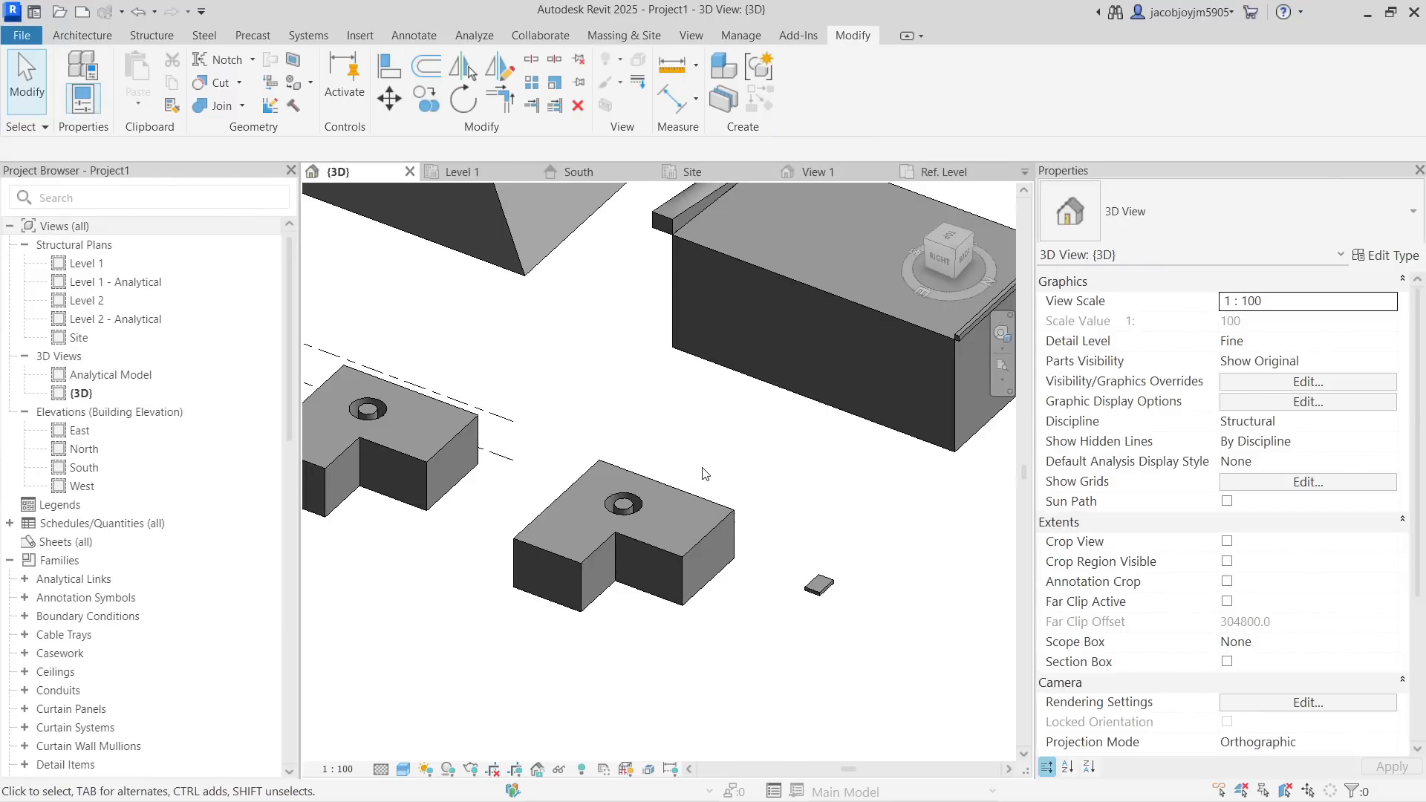
click(913, 171)
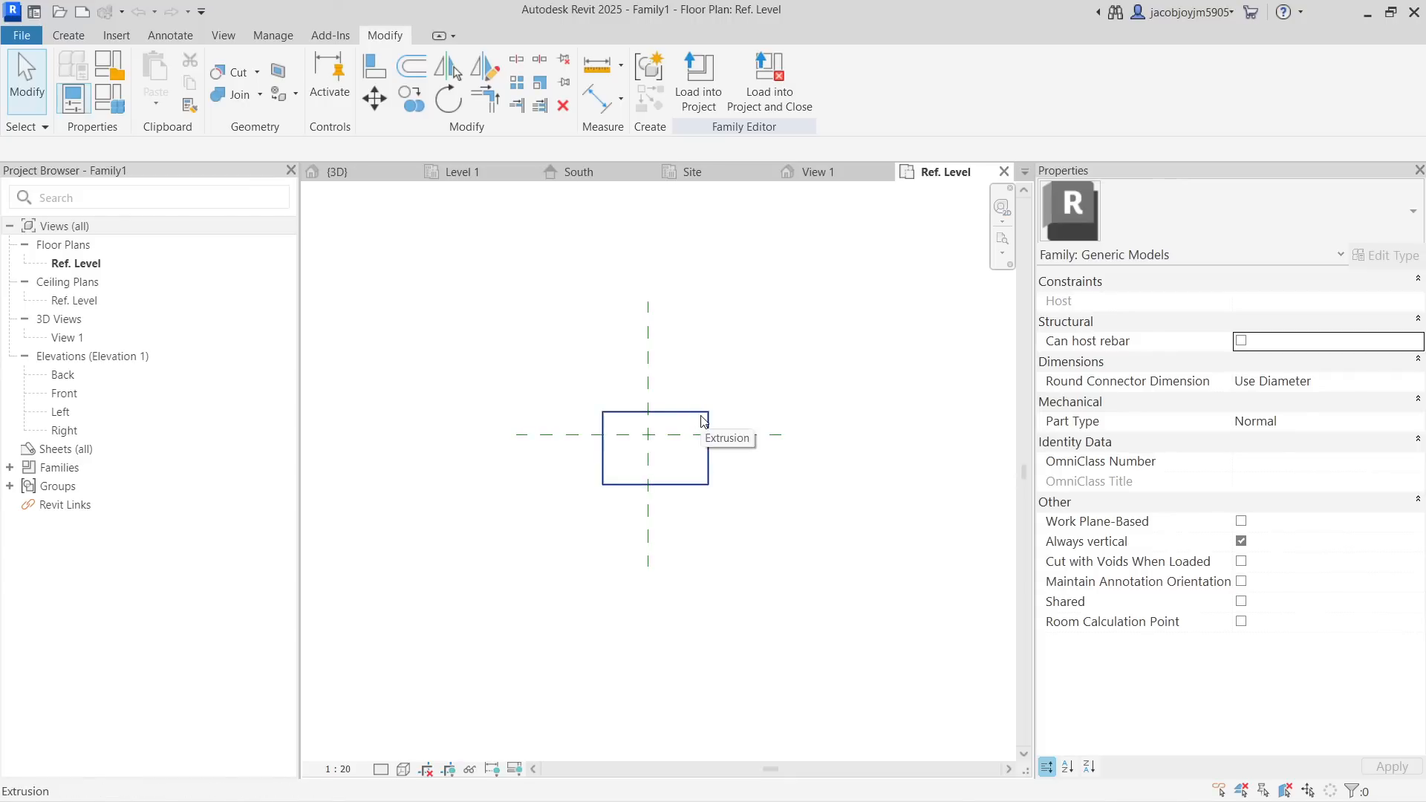
Save the changes to Family1, load it into the project and close the family, ending in the project's 3D view
click(773, 109)
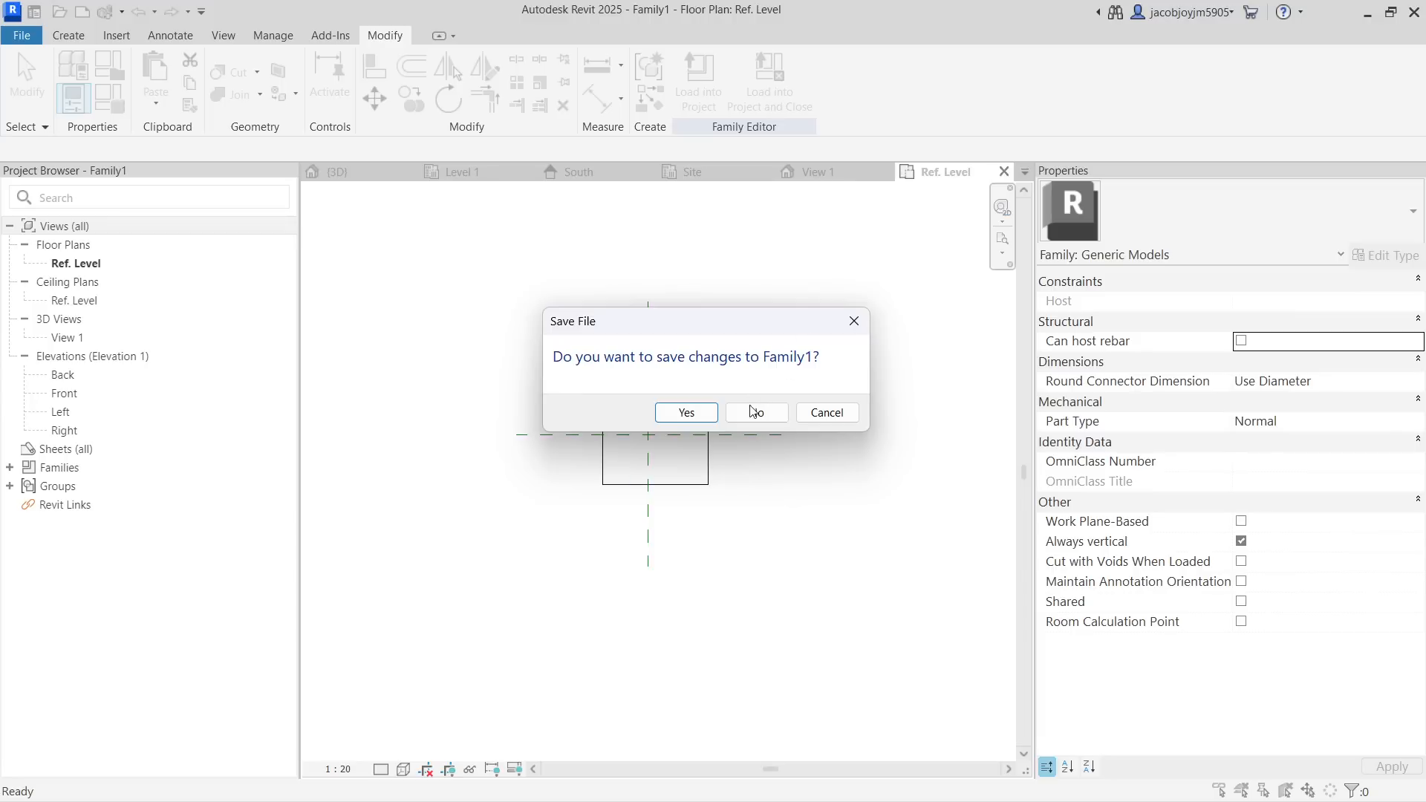
click(682, 413)
click(688, 420)
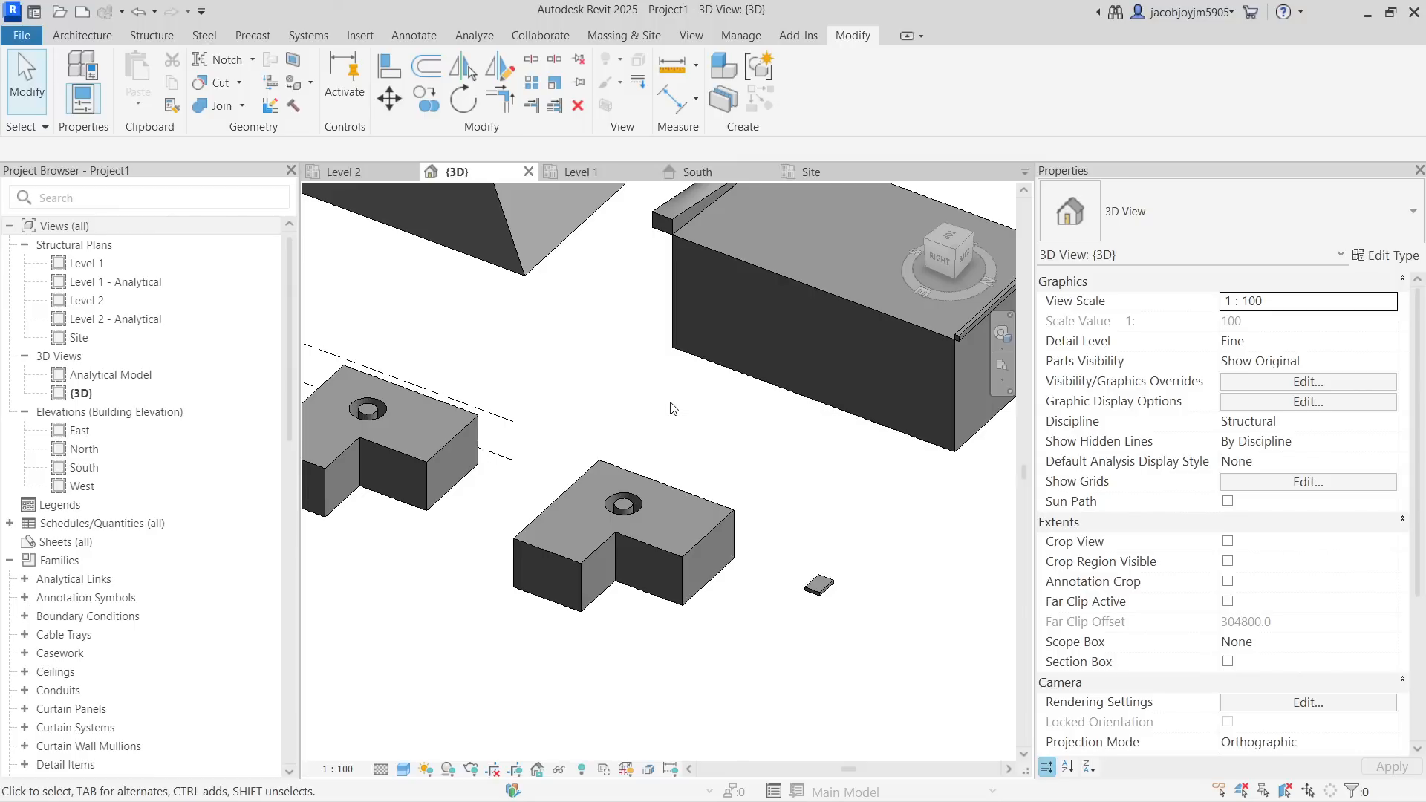
scroll(674, 407, down, 5)
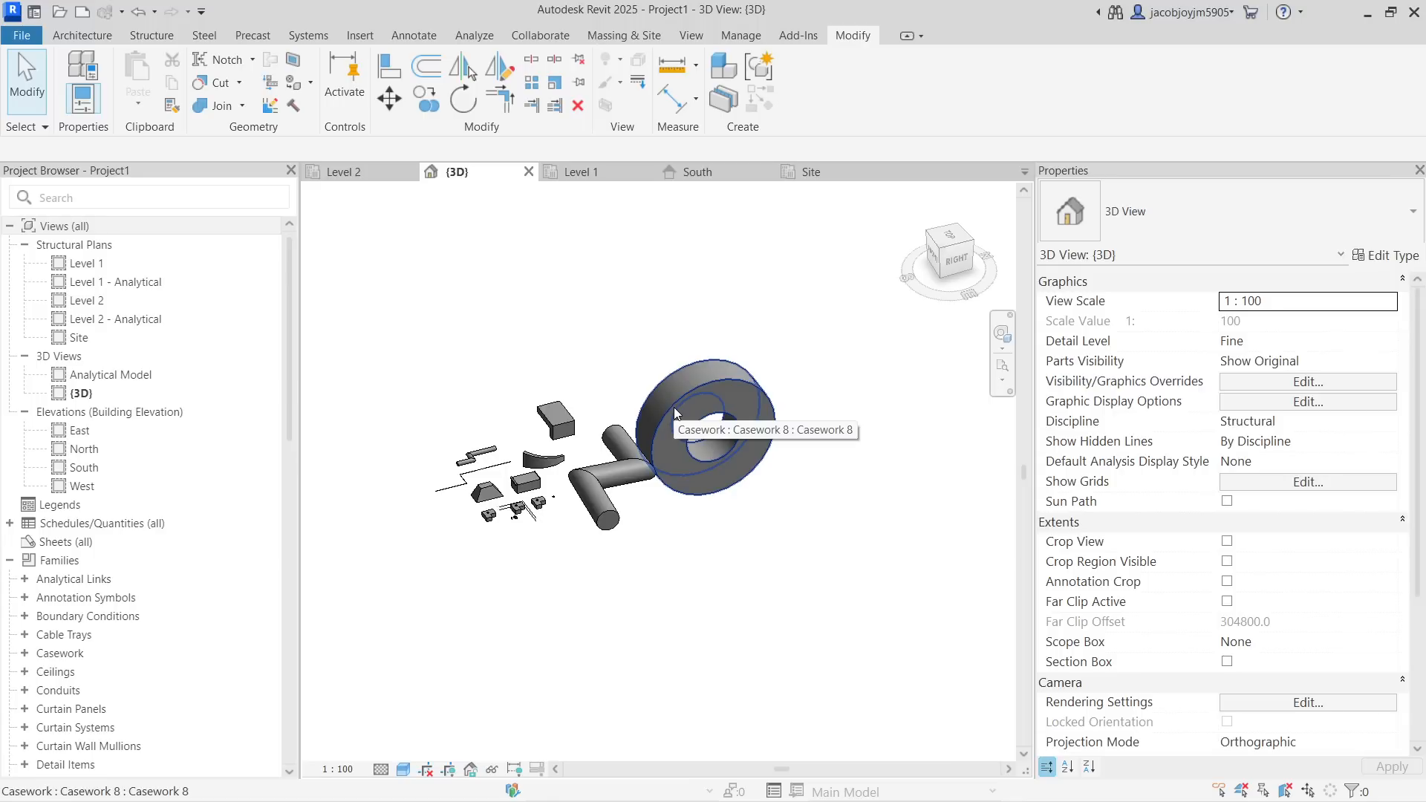